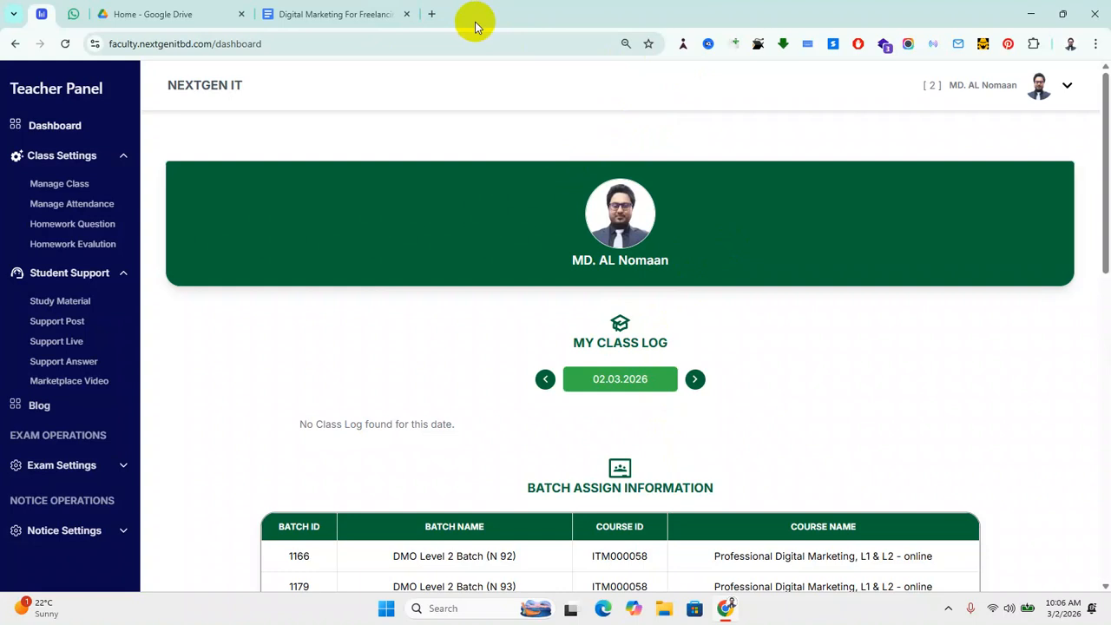
# Step: In a new tab, search Google for 'what is sem in marketing'
pyautogui.click(432, 13)
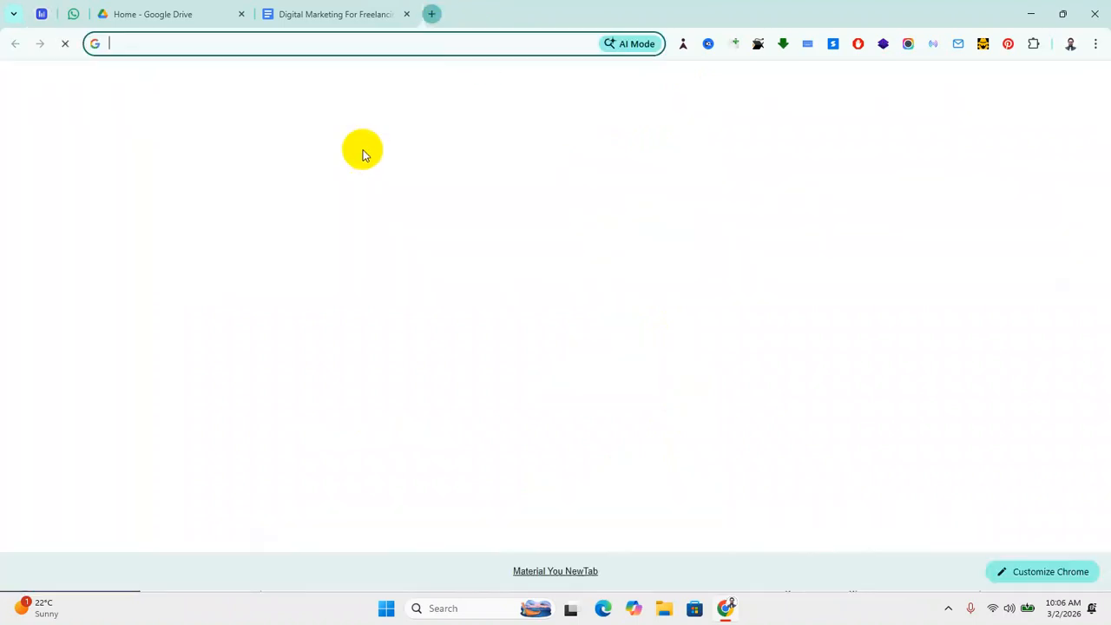
pyautogui.write('wHAT')
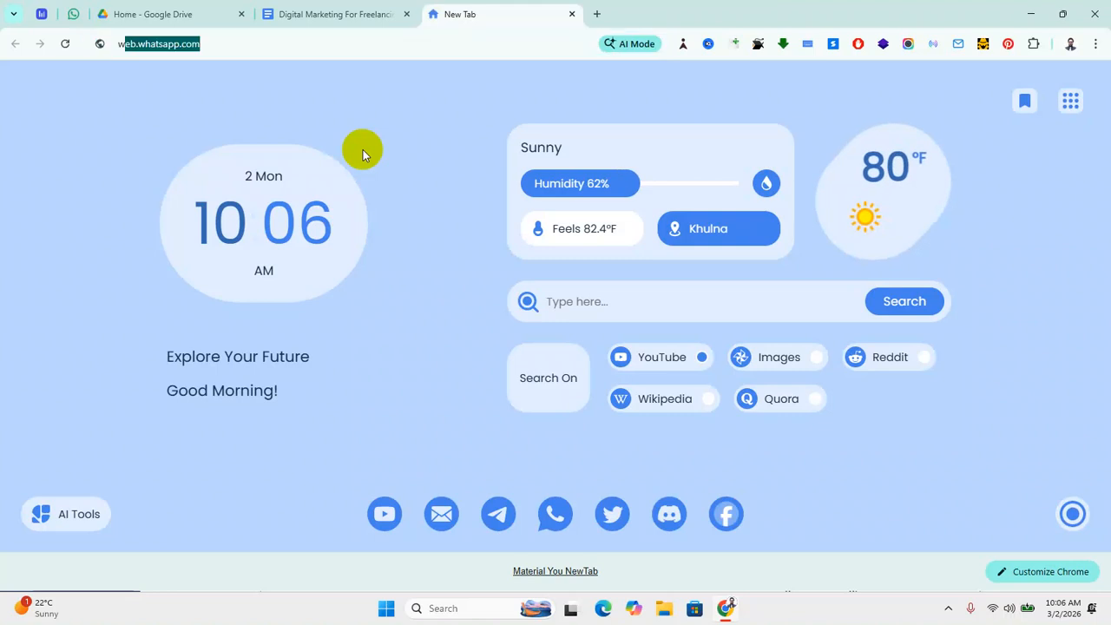
pyautogui.press('BackSpace')
pyautogui.press('BackSpace')
pyautogui.press('BackSpace')
pyautogui.press('BackSpace')
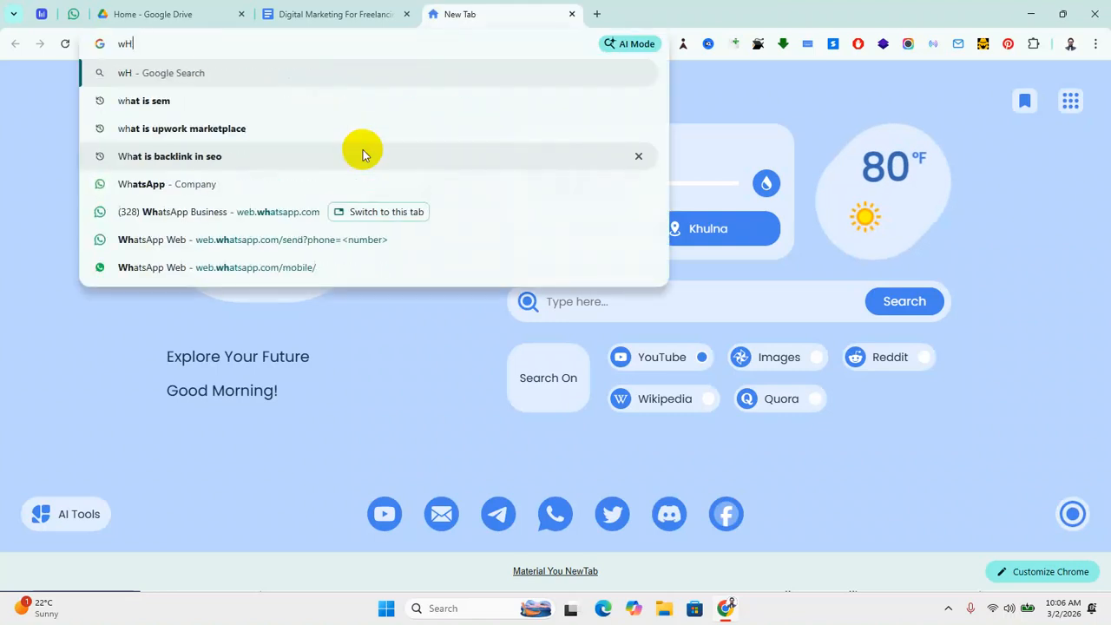
pyautogui.write('Wh')
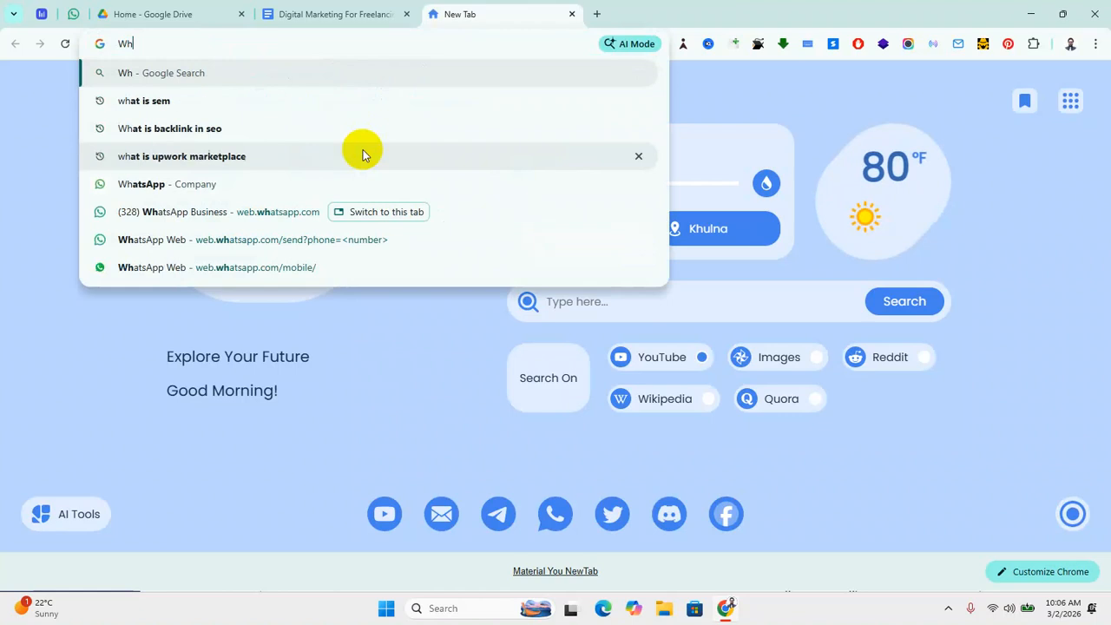
pyautogui.write('at is S')
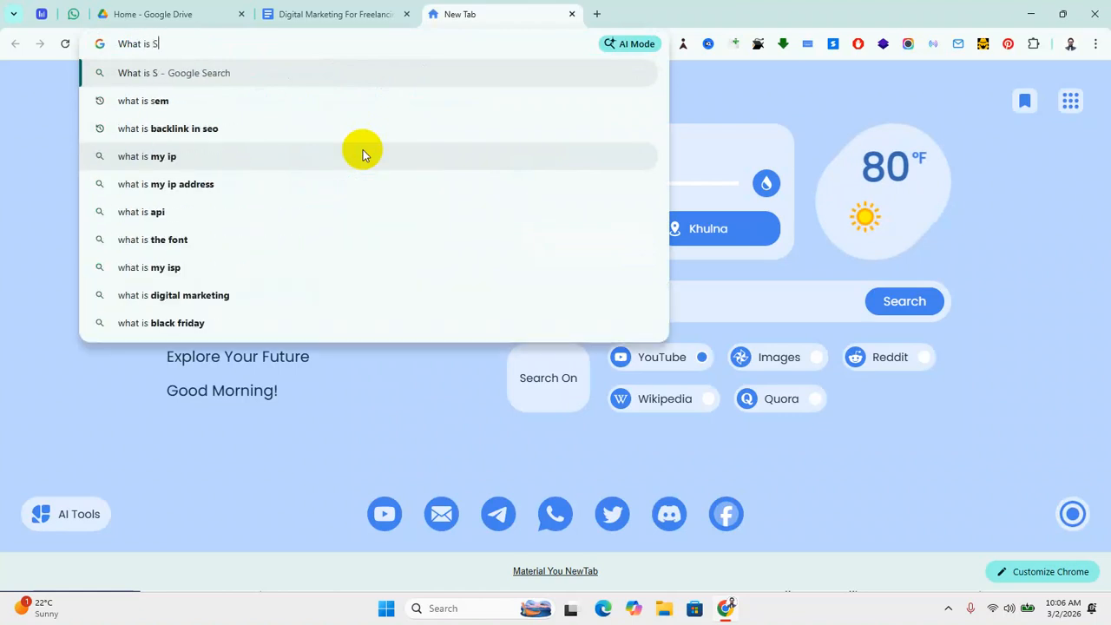
pyautogui.write('EM')
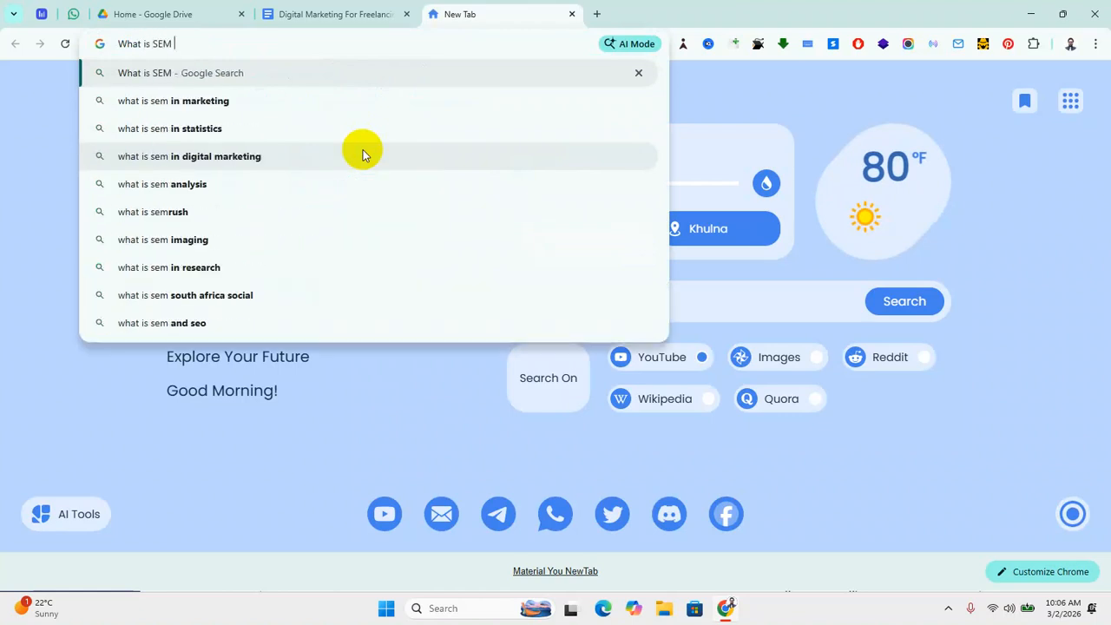
pyautogui.click(208, 103)
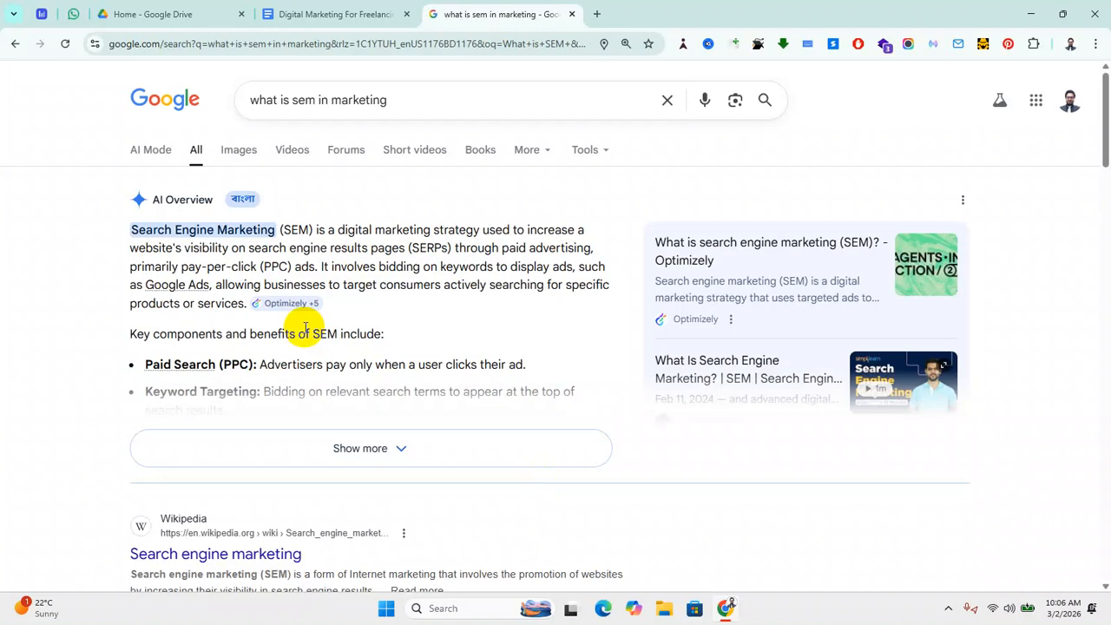
# Step: Expand the AI Overview to reveal SEM components like Paid Search (PPC) and Keyword Targeting
pyautogui.click(396, 449)
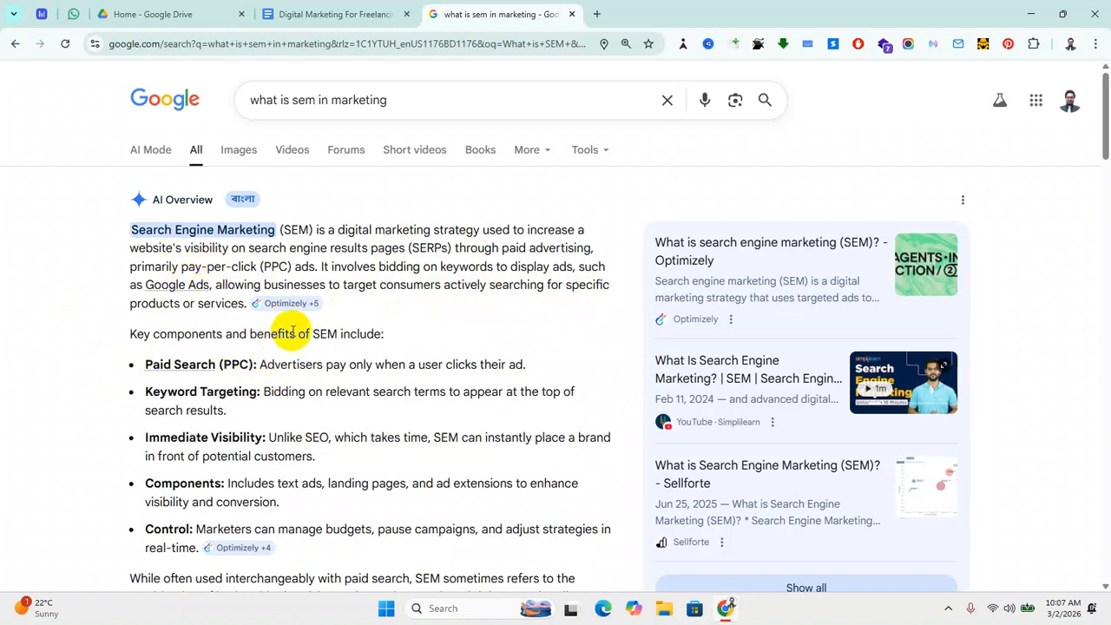
pyautogui.scroll(-1, 247, 395)
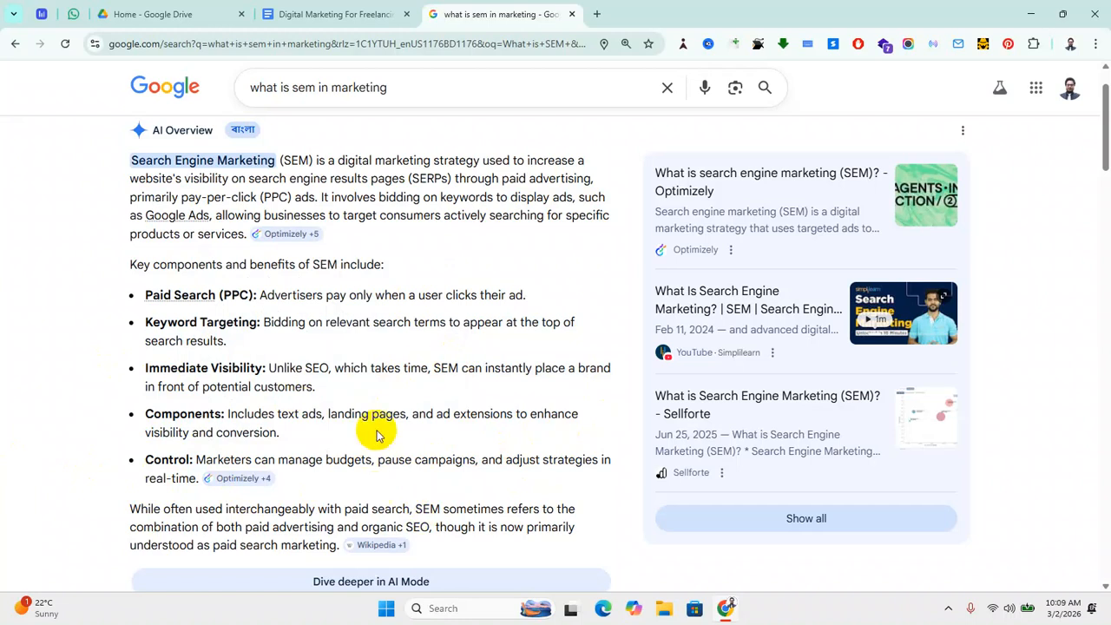
pyautogui.scroll(-2, 343, 416)
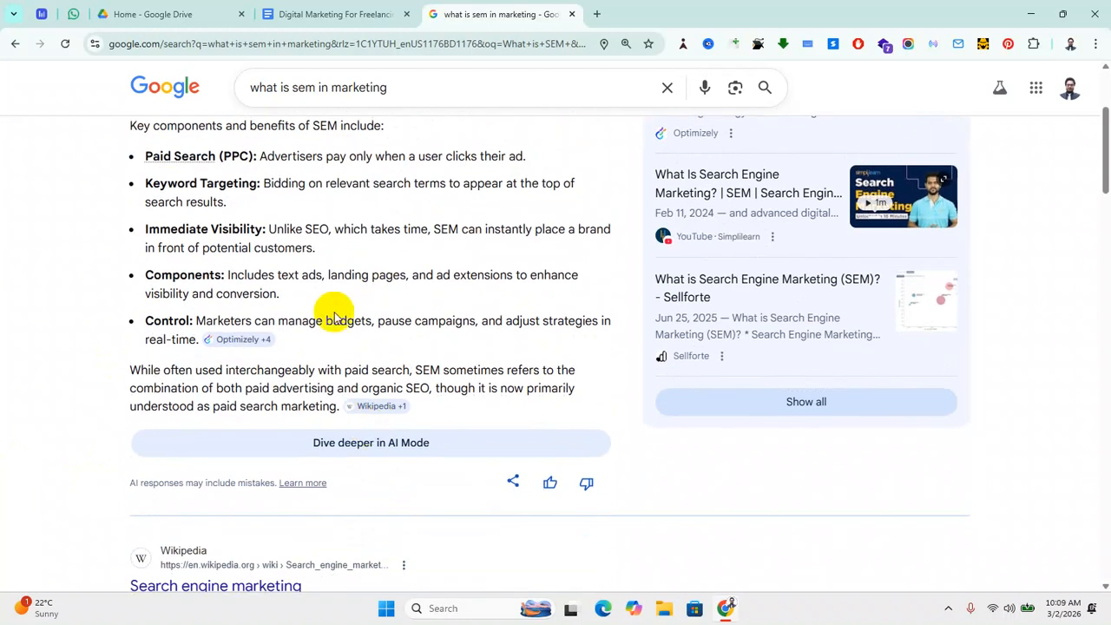
pyautogui.scroll(3, 334, 320)
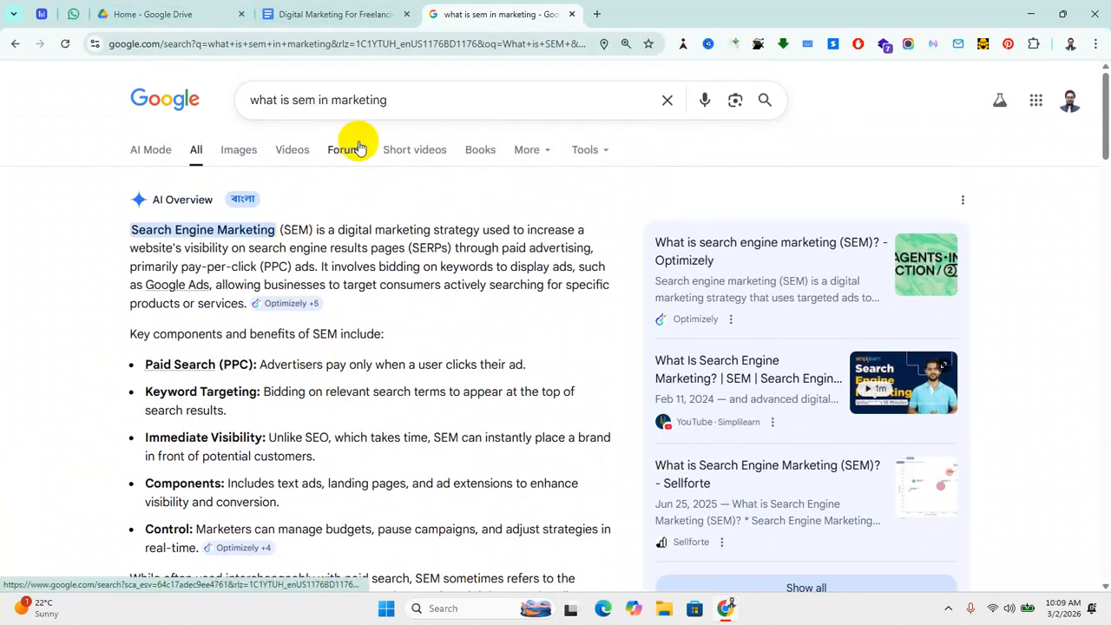
# Step: Go to ads.google.com in a new tab and choose Start now
pyautogui.click(597, 15)
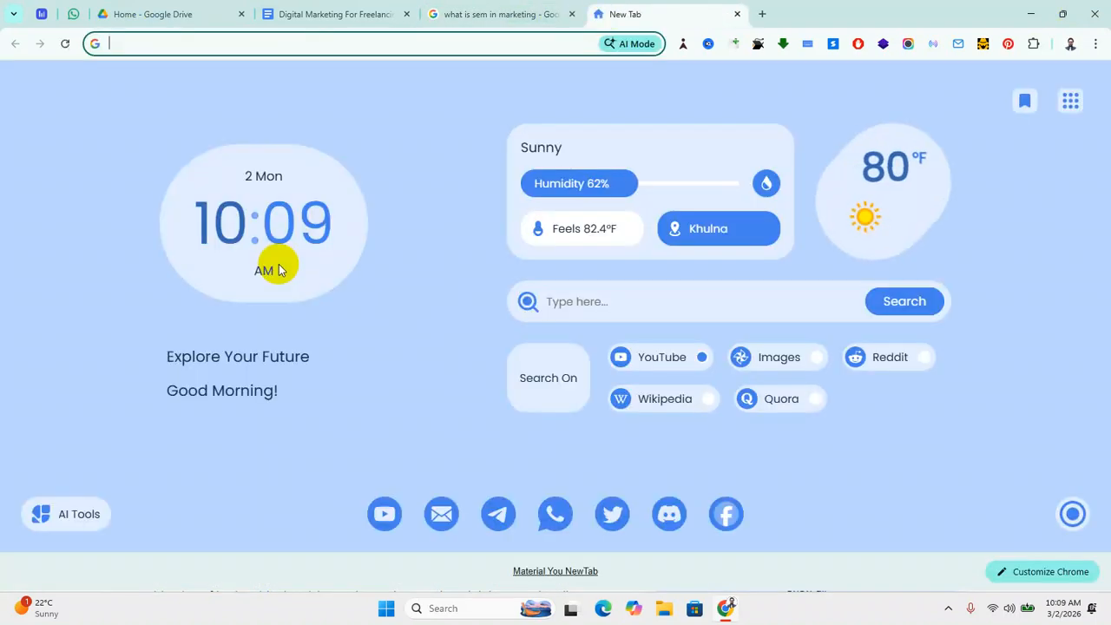
pyautogui.write('ADS.google.com')
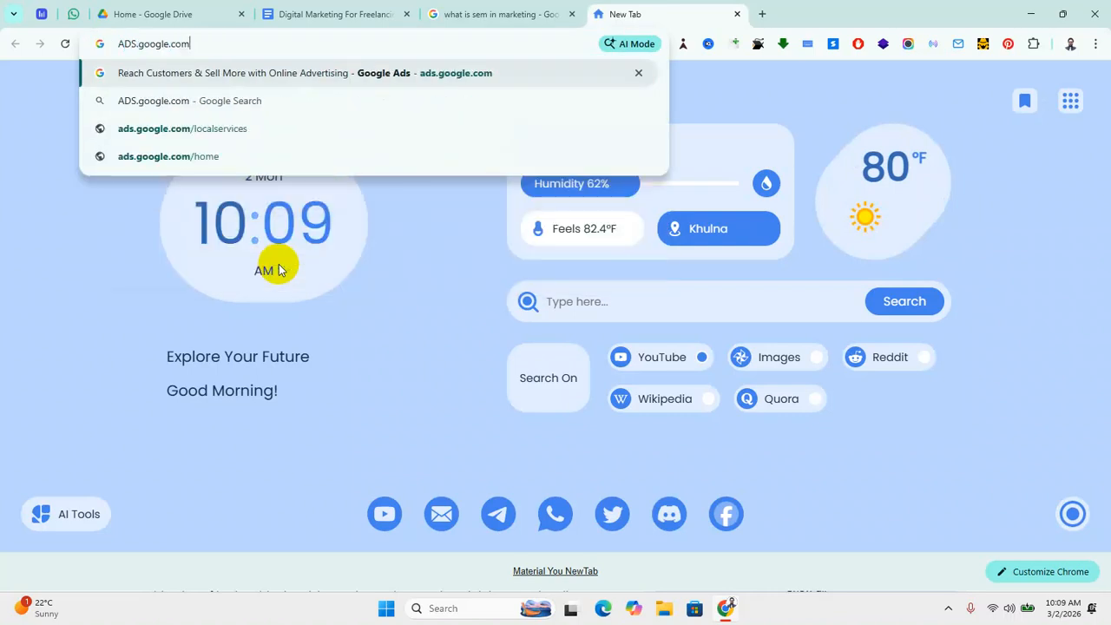
pyautogui.press('Return')
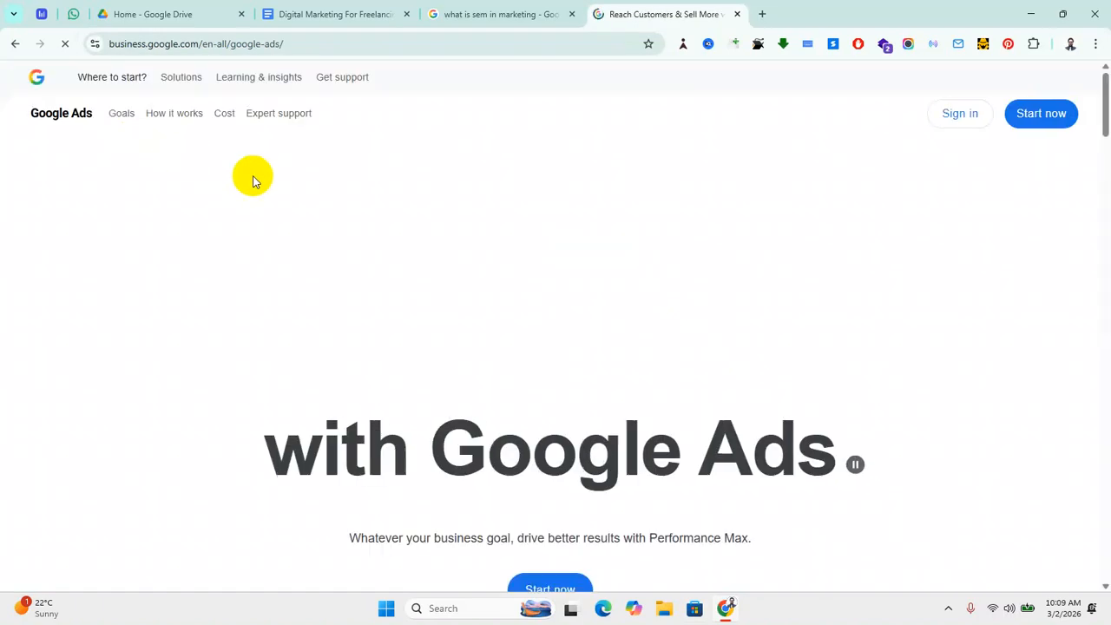
pyautogui.click(1037, 123)
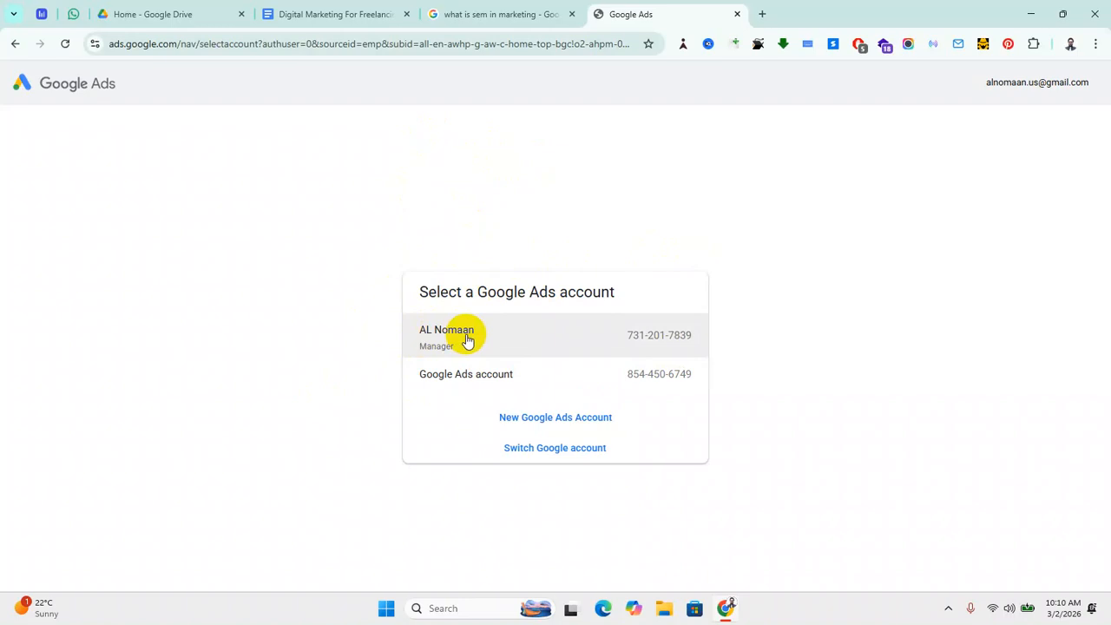
# Step: Enter the standard Google Ads account from the account picker
pyautogui.click(614, 379)
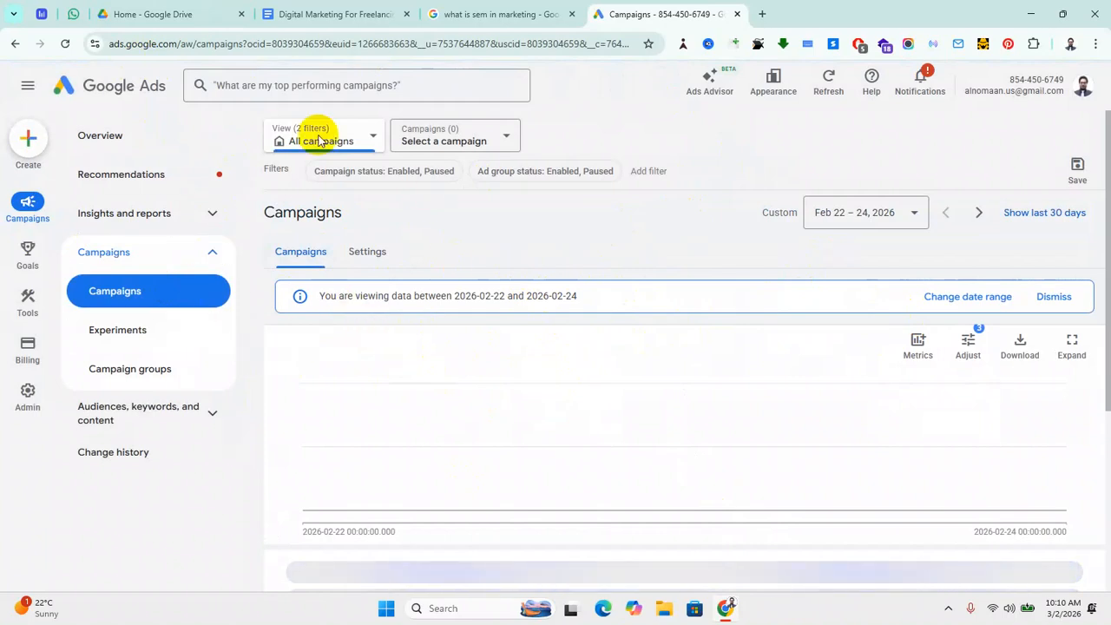
pyautogui.moveTo(25, 301)
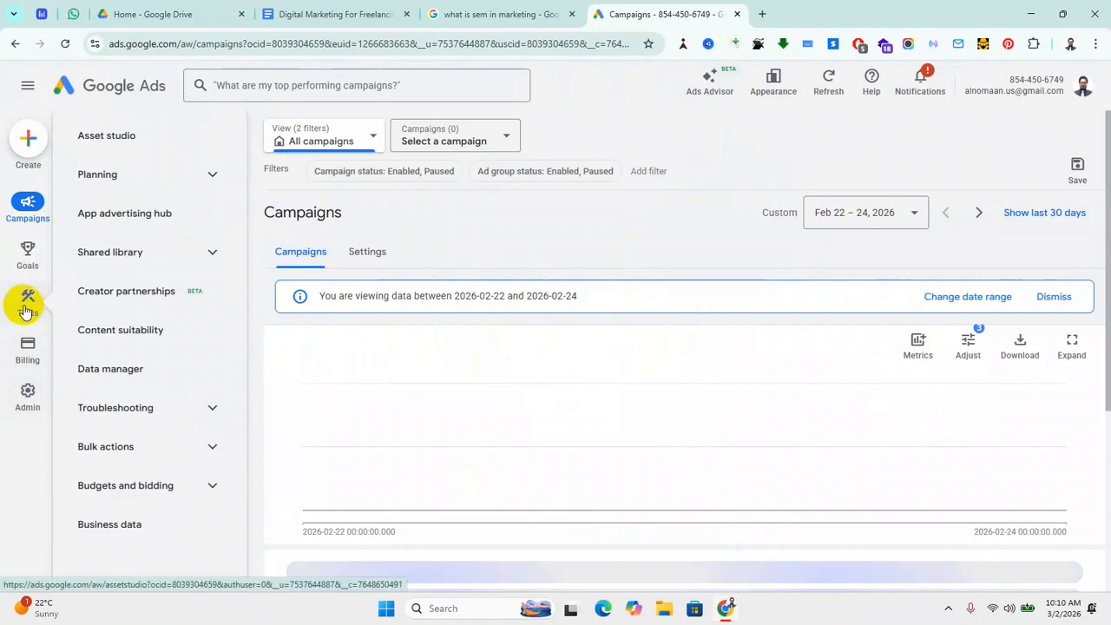
# Step: Open Keyword Planner from the Planning tools
pyautogui.click(208, 174)
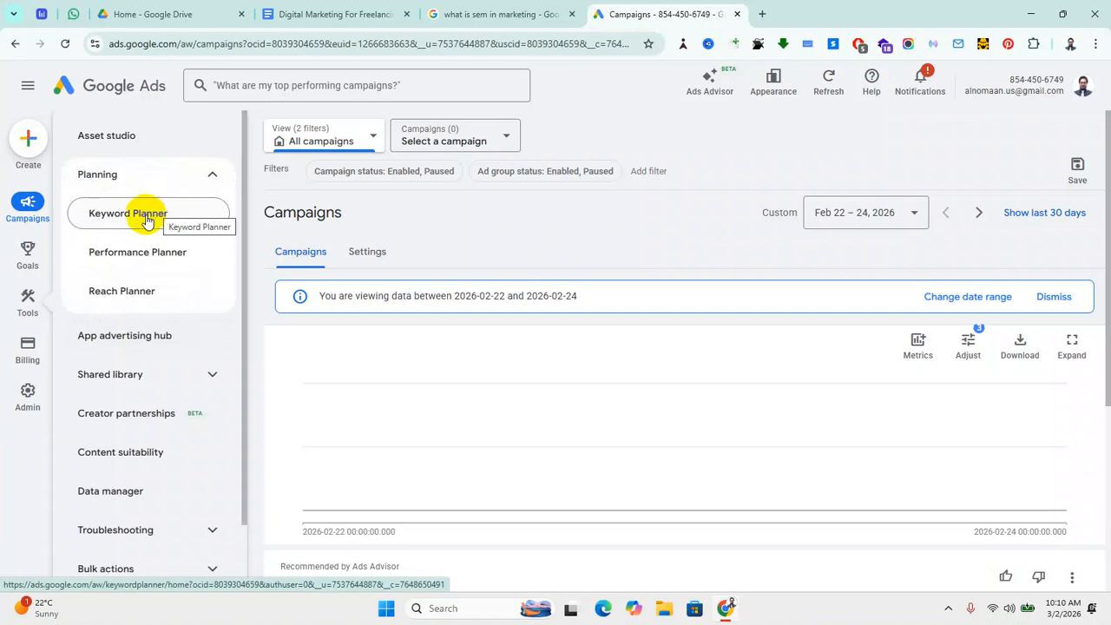
pyautogui.moveTo(33, 254)
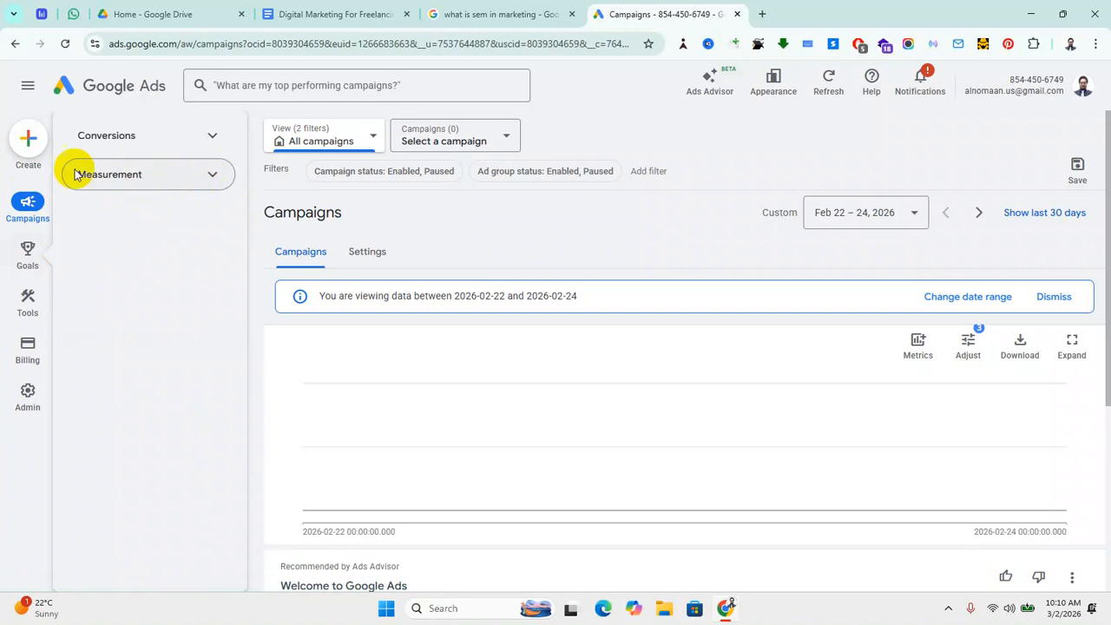
pyautogui.moveTo(25, 310)
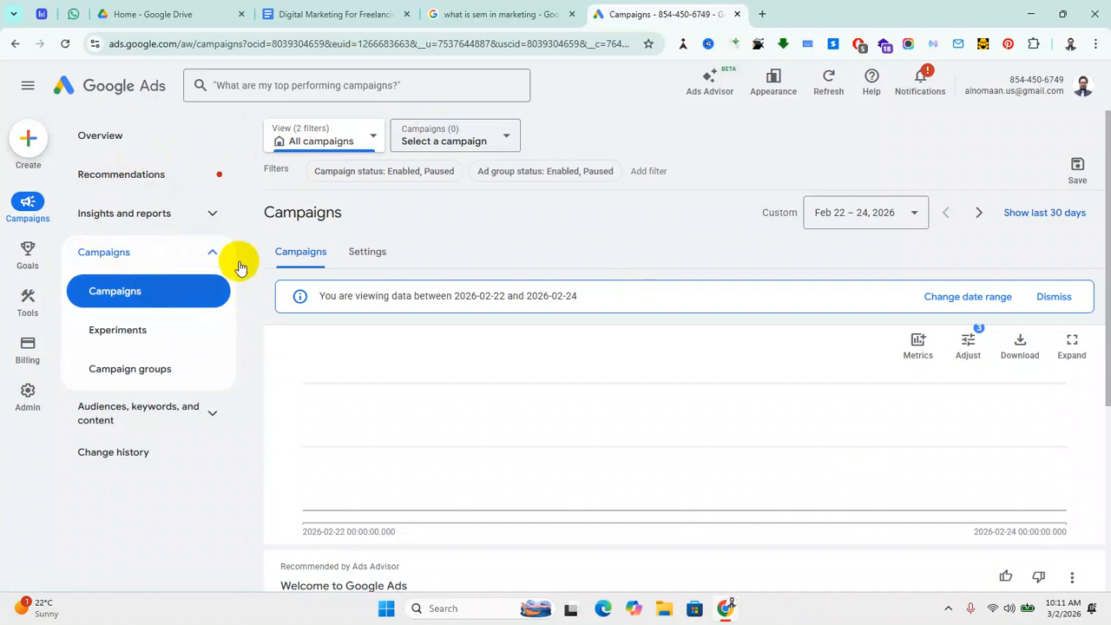
pyautogui.moveTo(40, 357)
pyautogui.moveTo(28, 297)
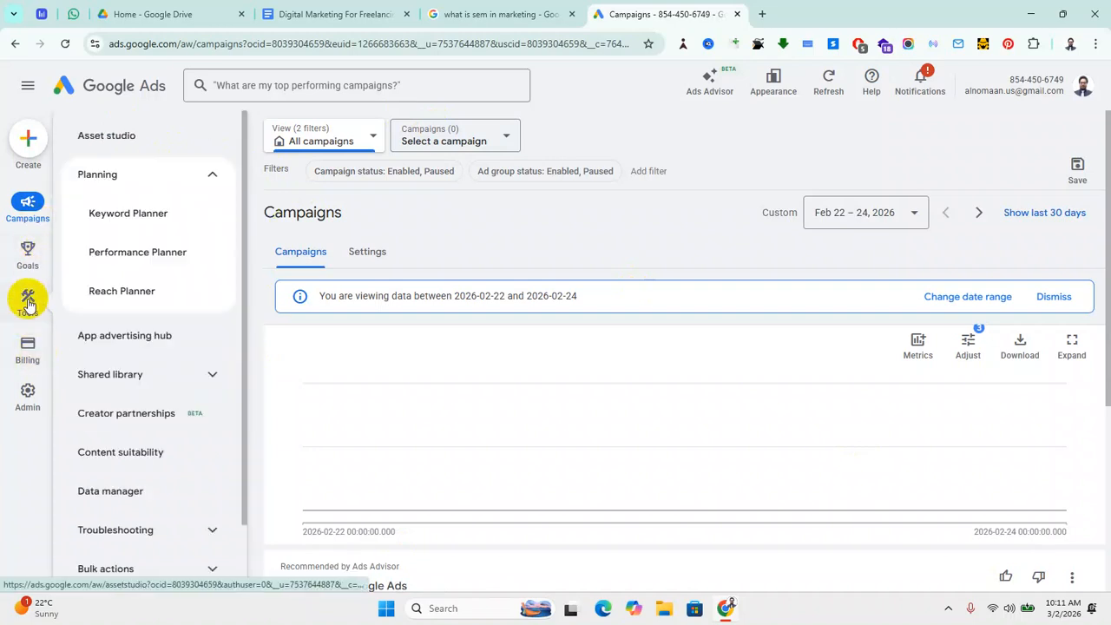
pyautogui.click(148, 217)
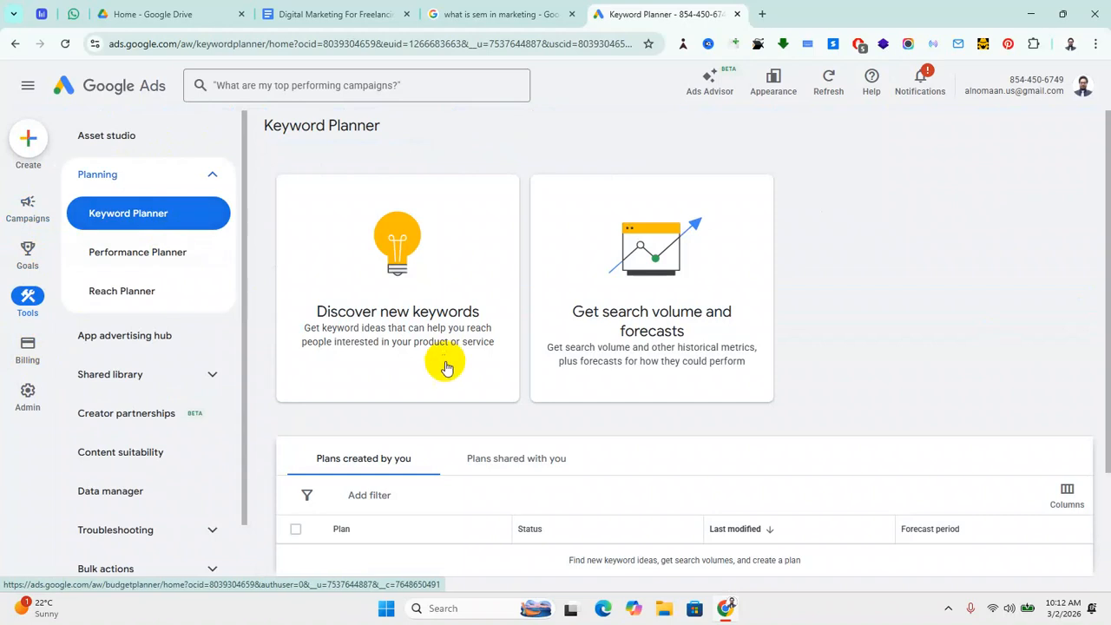
# Step: Choose 'Discover new keywords' in Keyword Planner
pyautogui.click(392, 321)
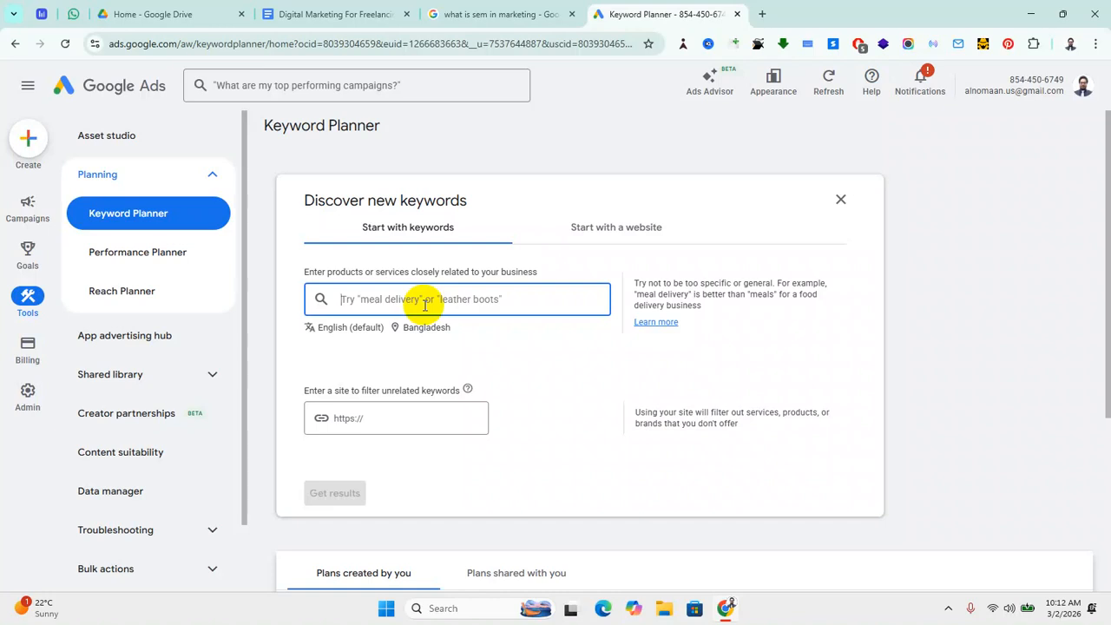
# Step: Add seed keywords 'Digital Marketing', 'best digital marketing agency' and 'digital marketing agency'
pyautogui.write('D')
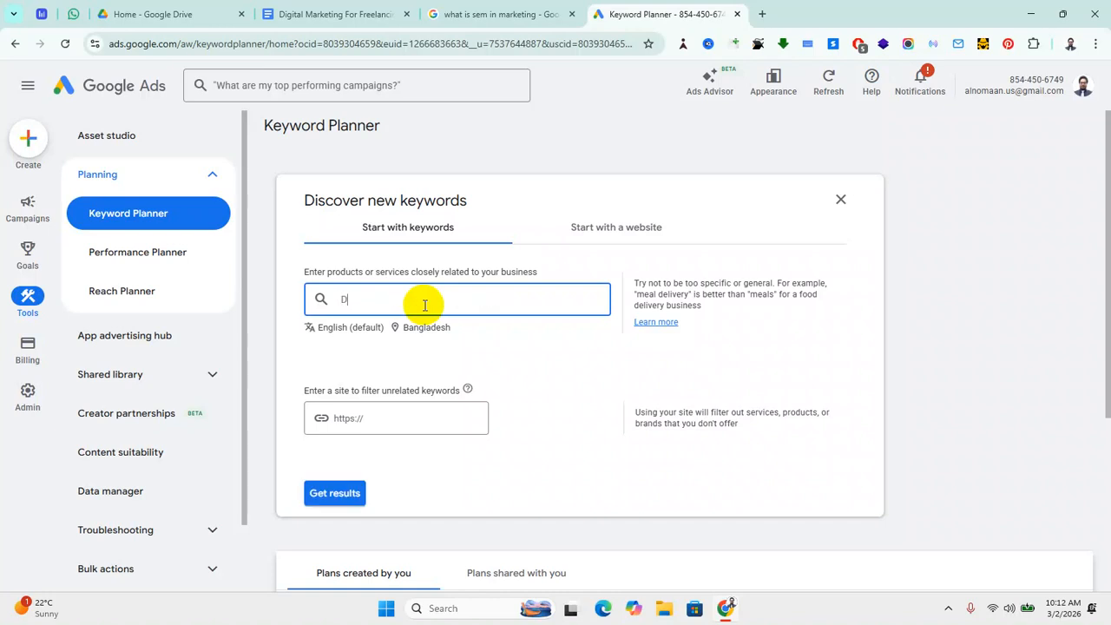
pyautogui.write('it')
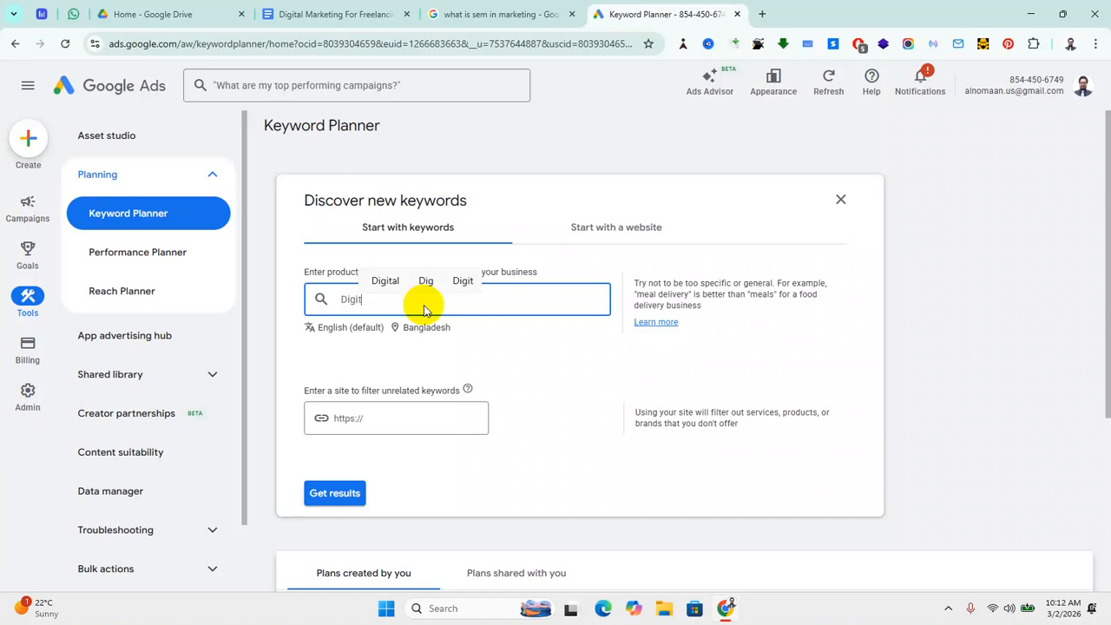
pyautogui.write('al Mar')
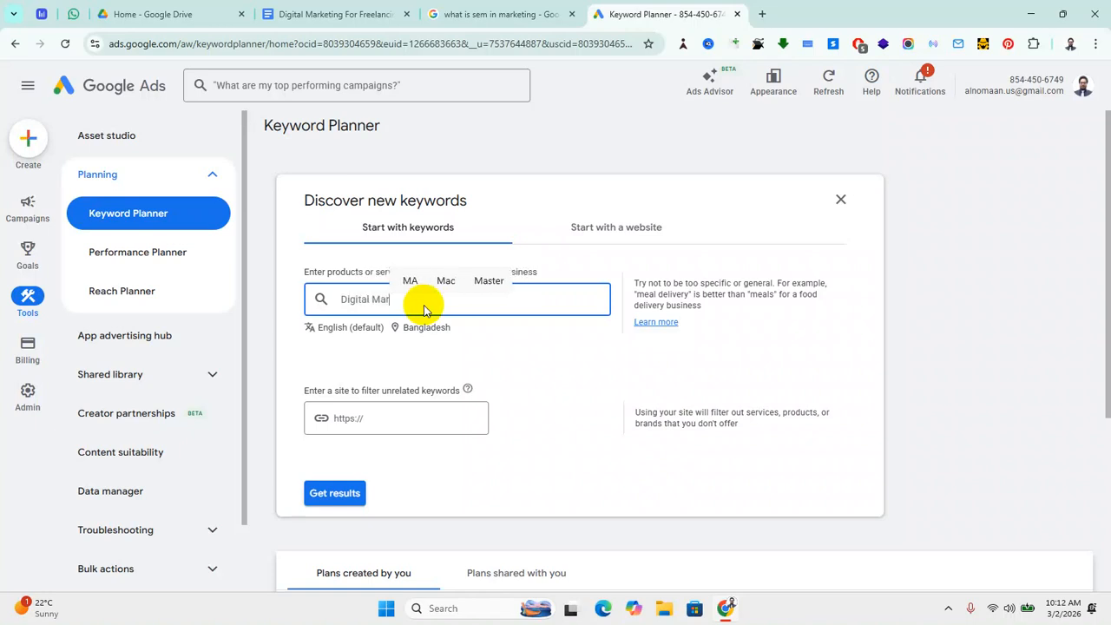
pyautogui.write('keting')
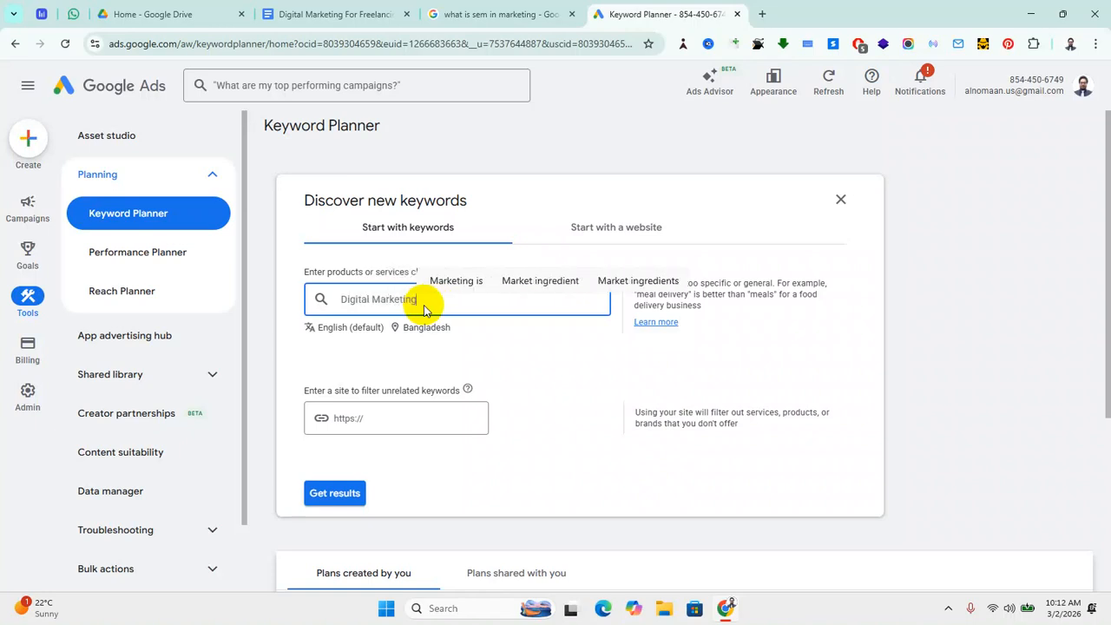
pyautogui.press('Return')
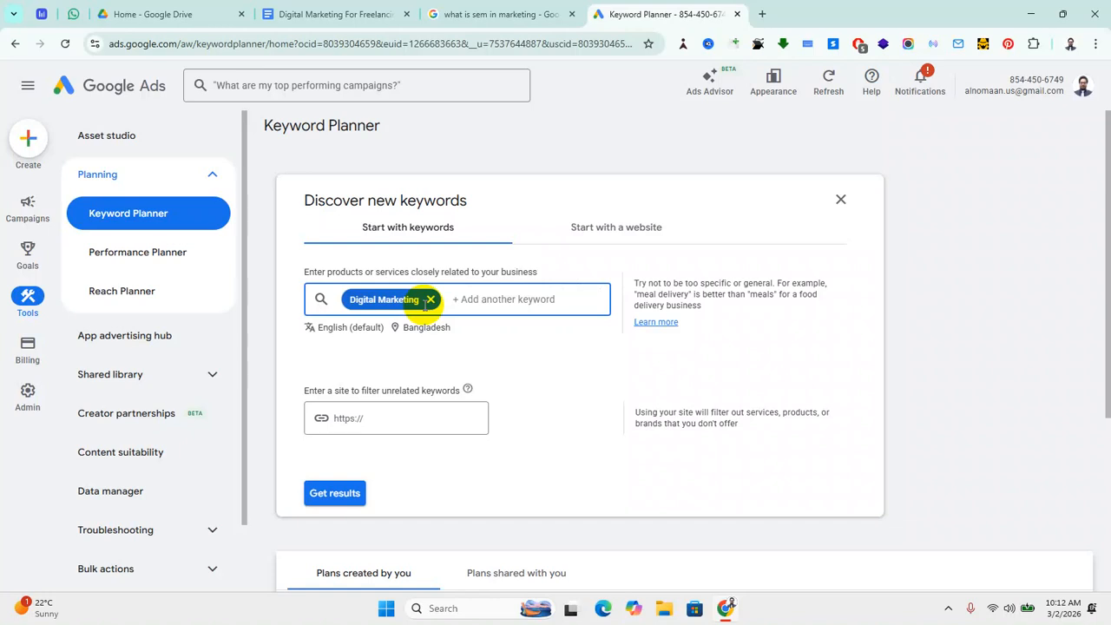
pyautogui.write('BEST')
pyautogui.press('BackSpace')
pyautogui.press('BackSpace')
pyautogui.press('BackSpace')
pyautogui.press('BackSpace')
pyautogui.write('bes')
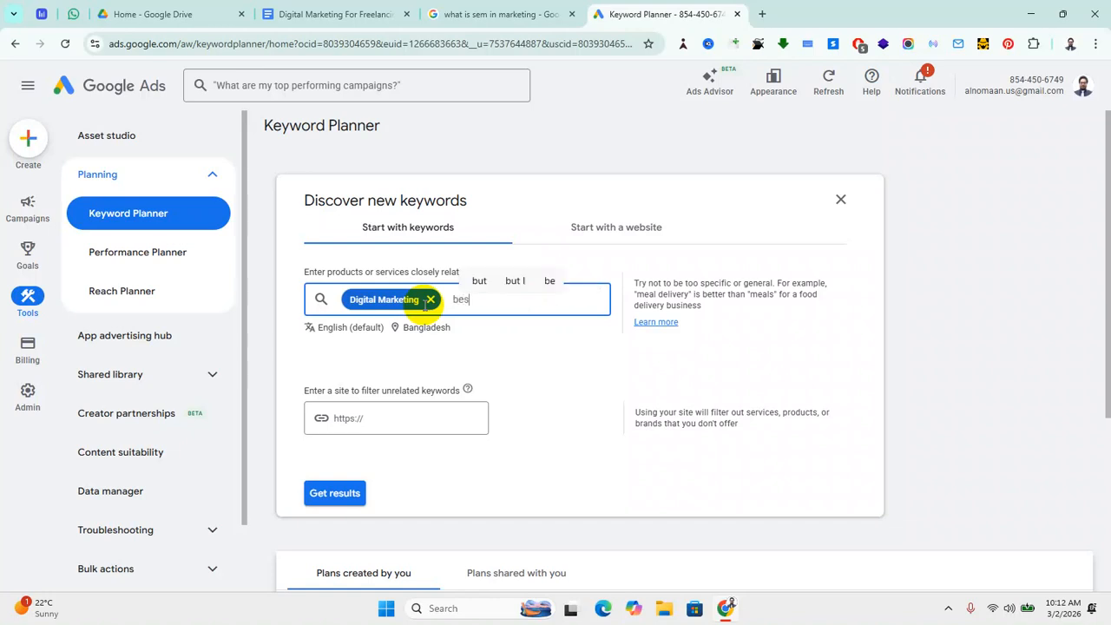
pyautogui.write('t dig')
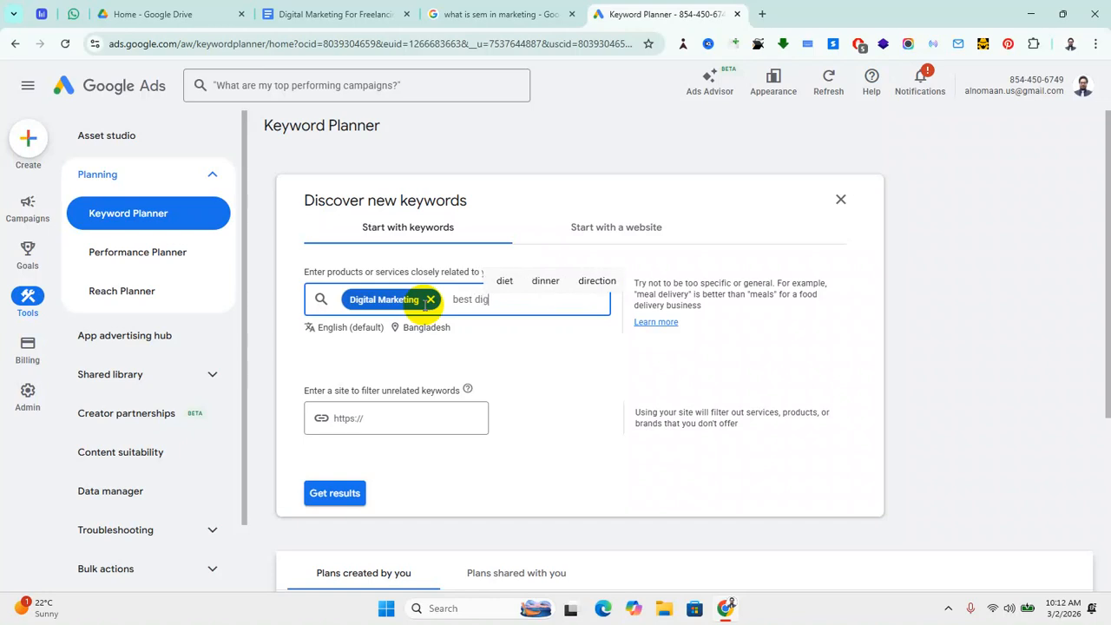
pyautogui.write('ital ma')
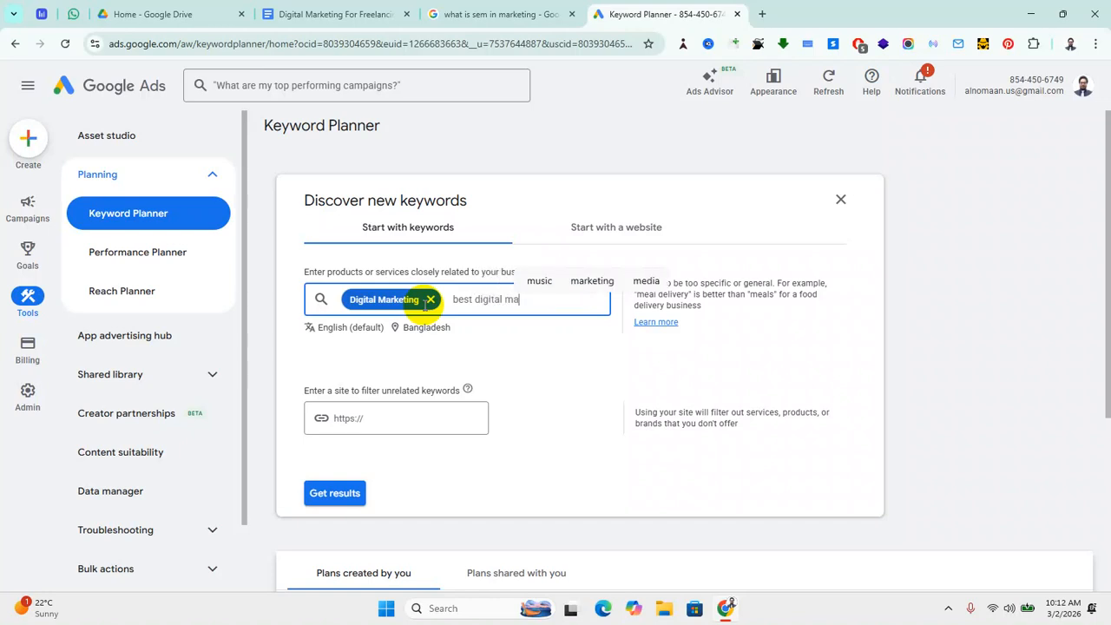
pyautogui.write('rketing agency')
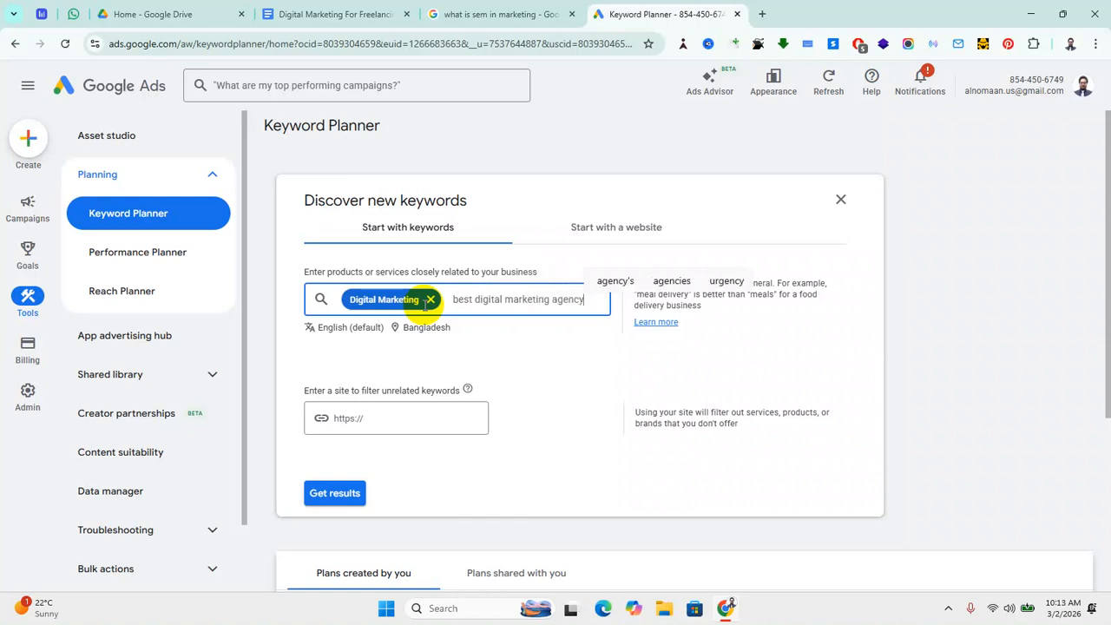
pyautogui.press('Return')
pyautogui.write('d')
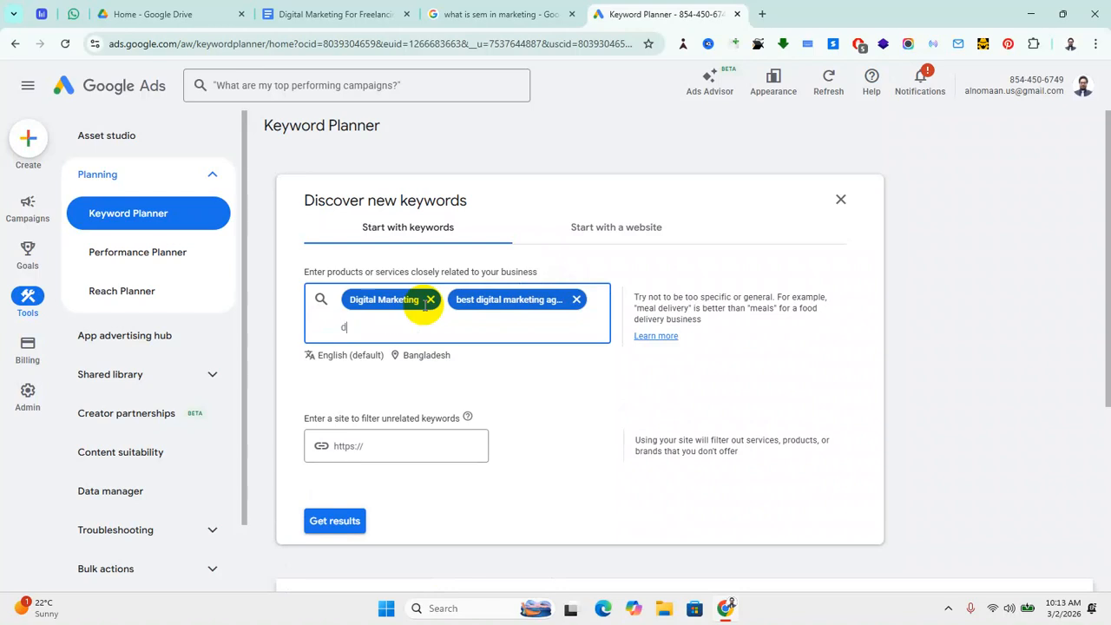
pyautogui.write('igital ')
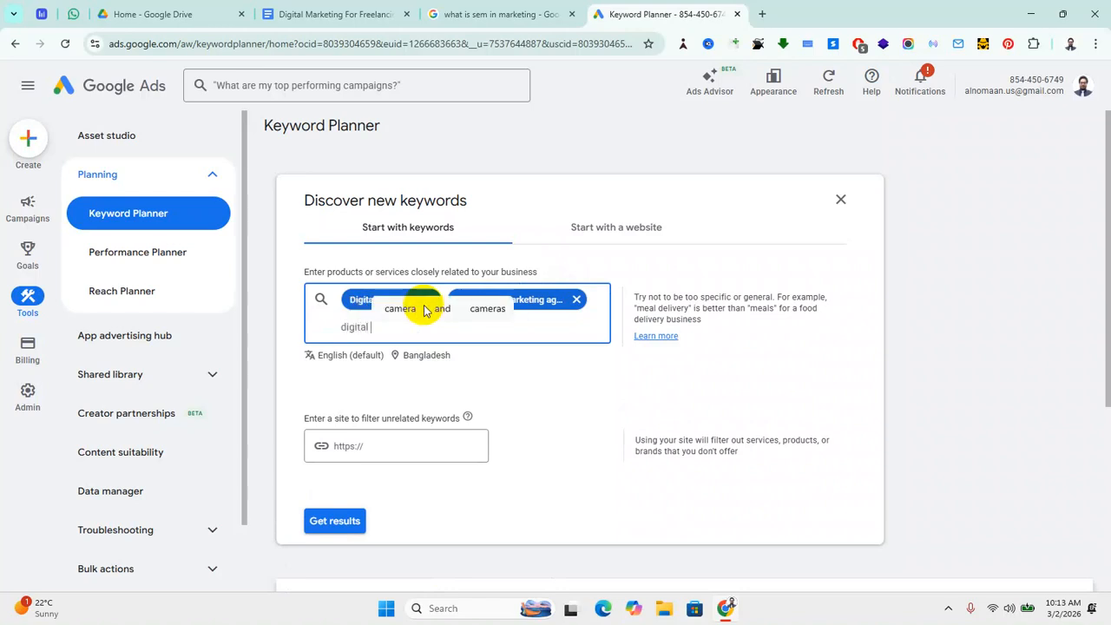
pyautogui.write('marketin')
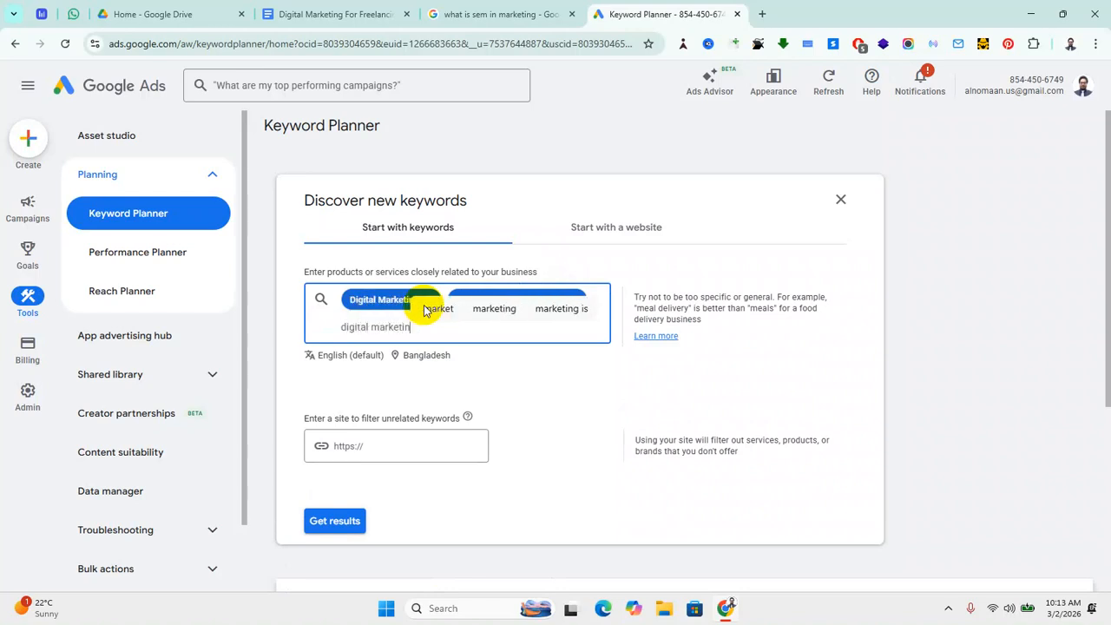
pyautogui.write('g agency')
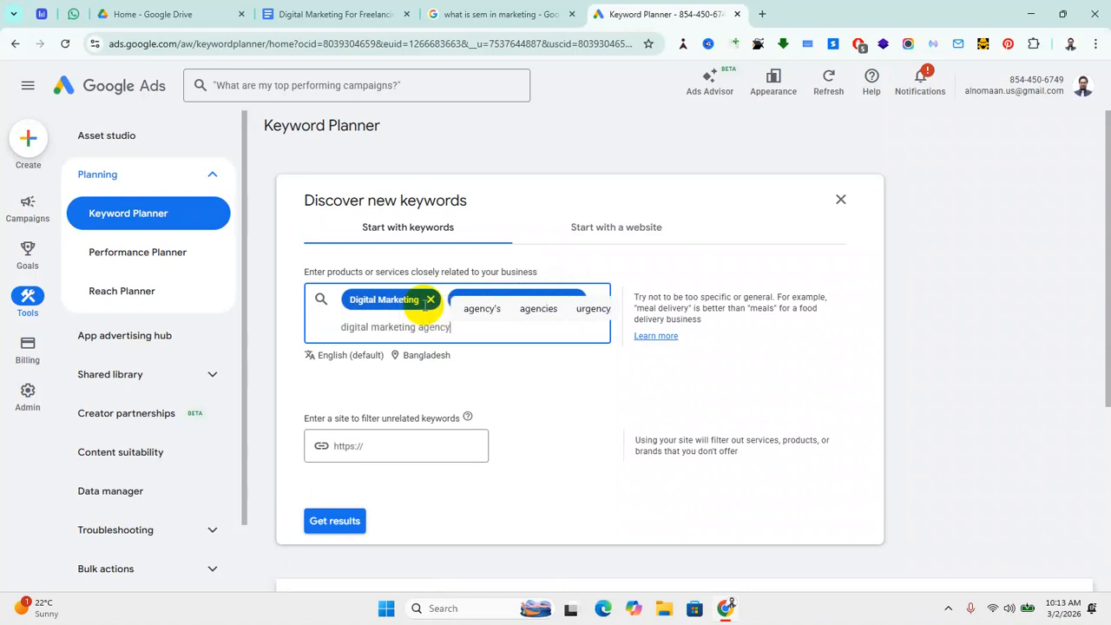
pyautogui.press('Return')
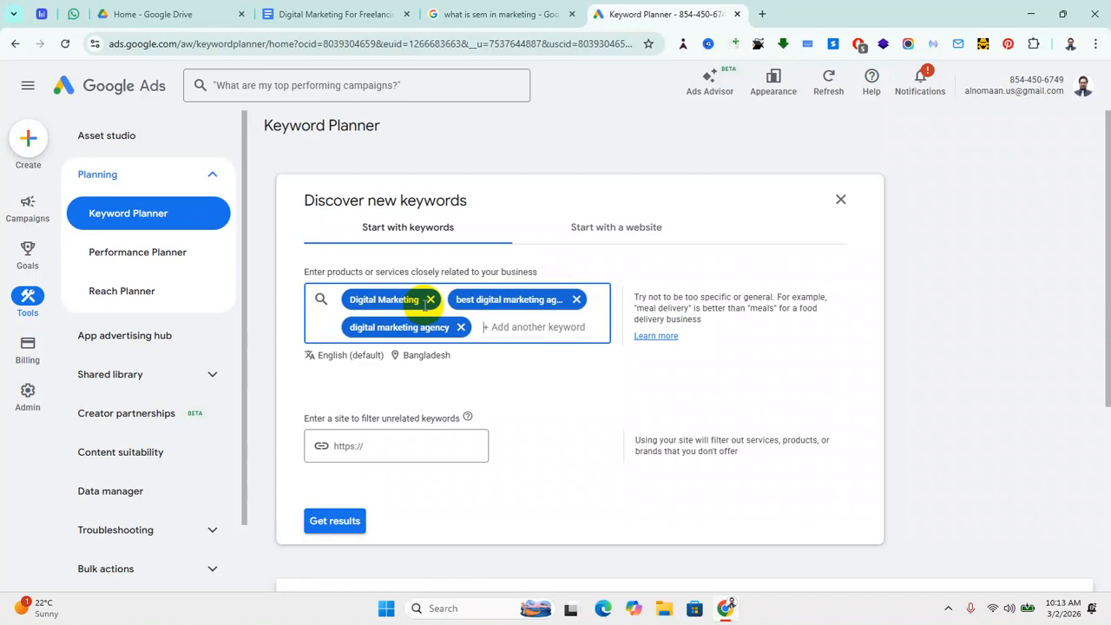
# Step: Add 'digital marketer', 'digital marketing expert' and 'freelance digital marketer' as further keywords
pyautogui.write('digital marketer')
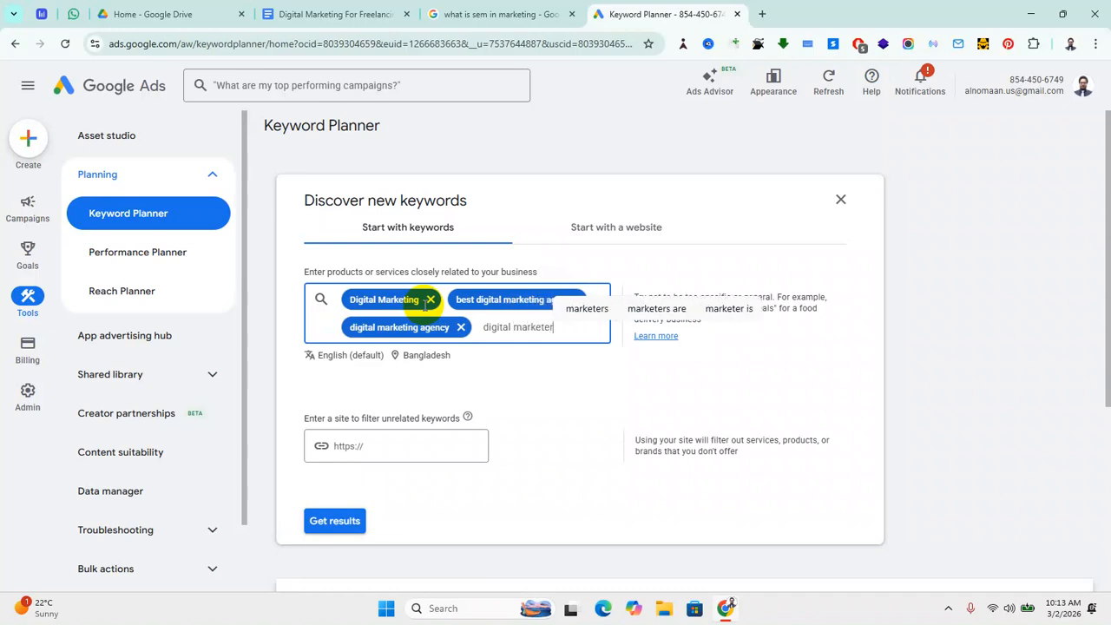
pyautogui.press('Return')
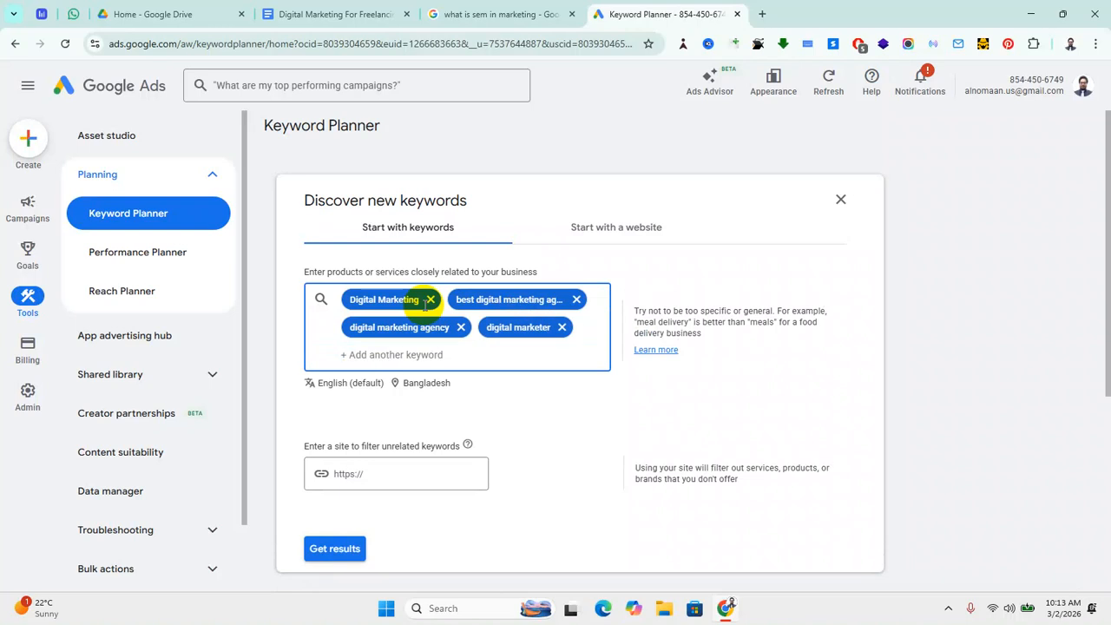
pyautogui.write('digital marketing expe')
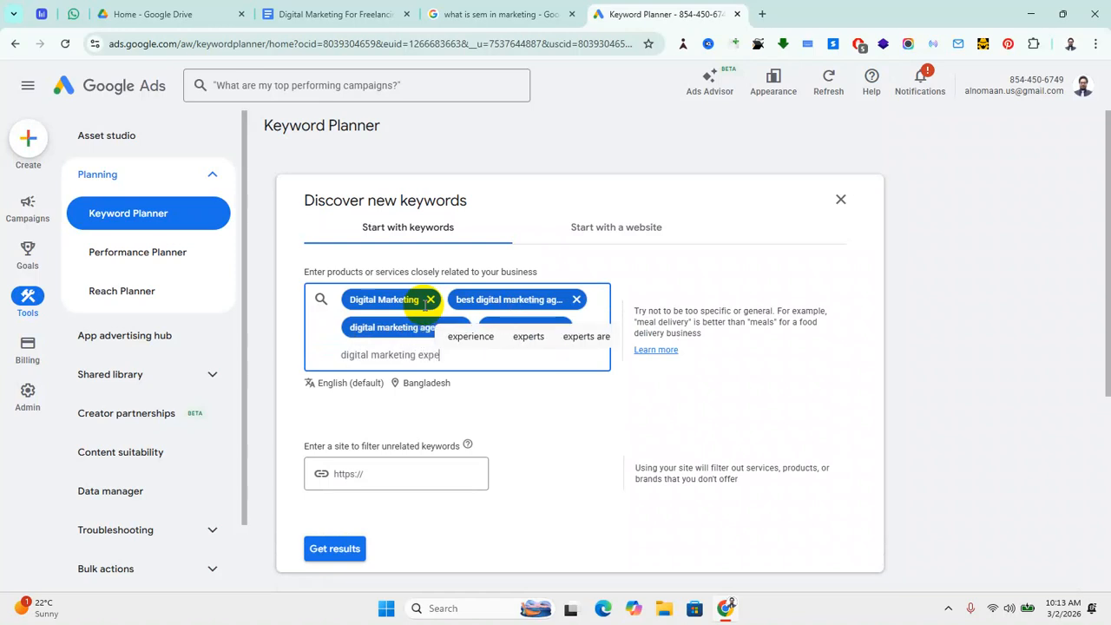
pyautogui.write('rt')
pyautogui.press('Return')
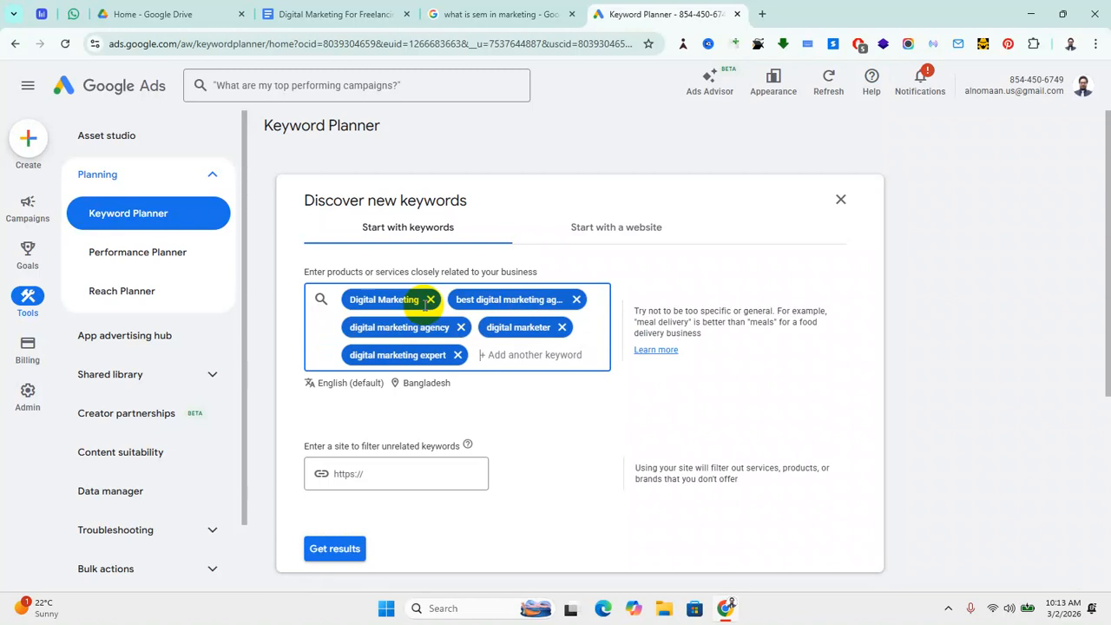
pyautogui.write('freelance')
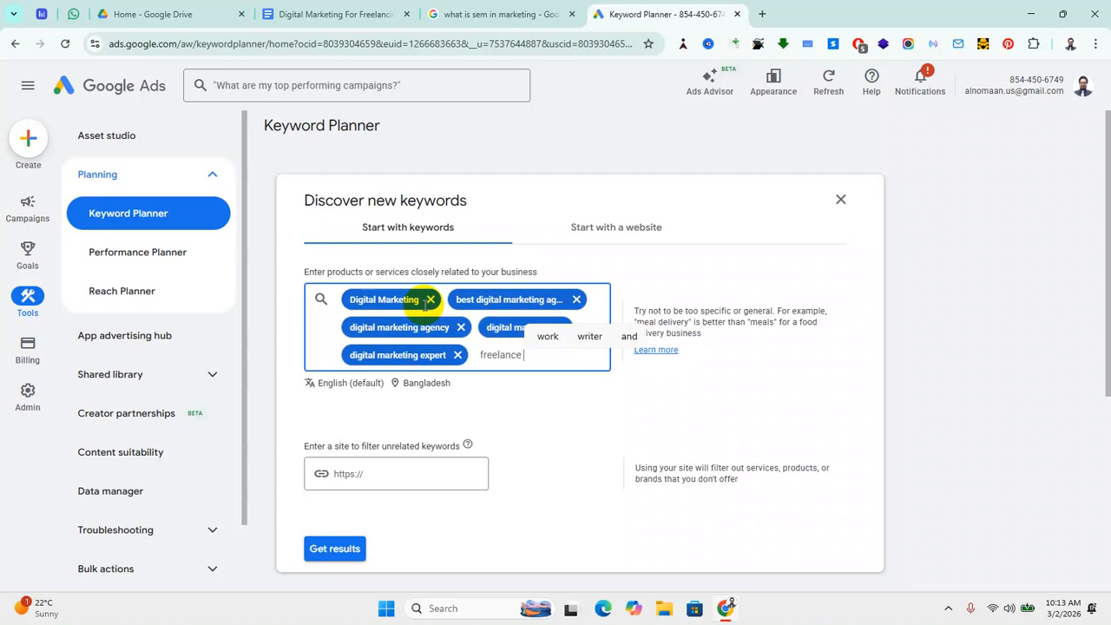
pyautogui.write('dig')
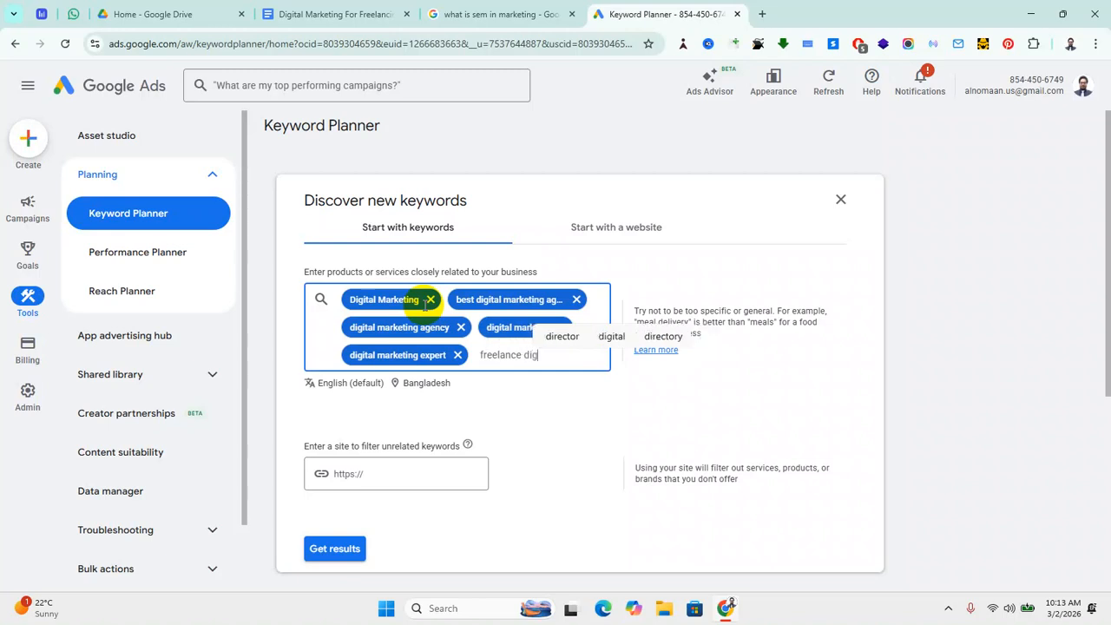
pyautogui.write('ital m')
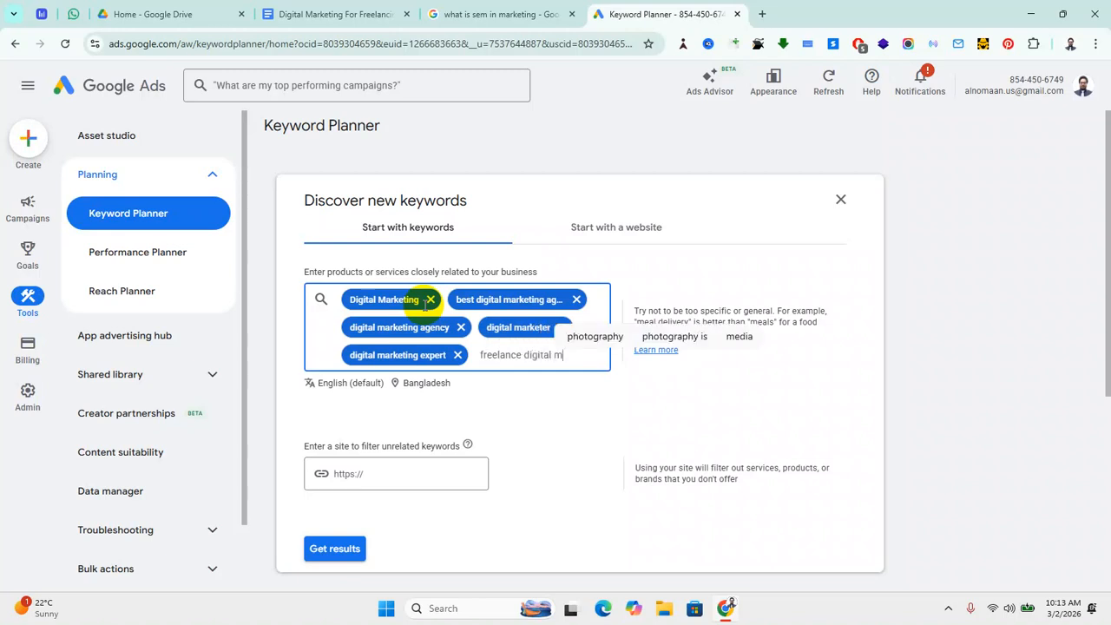
pyautogui.write('arketer')
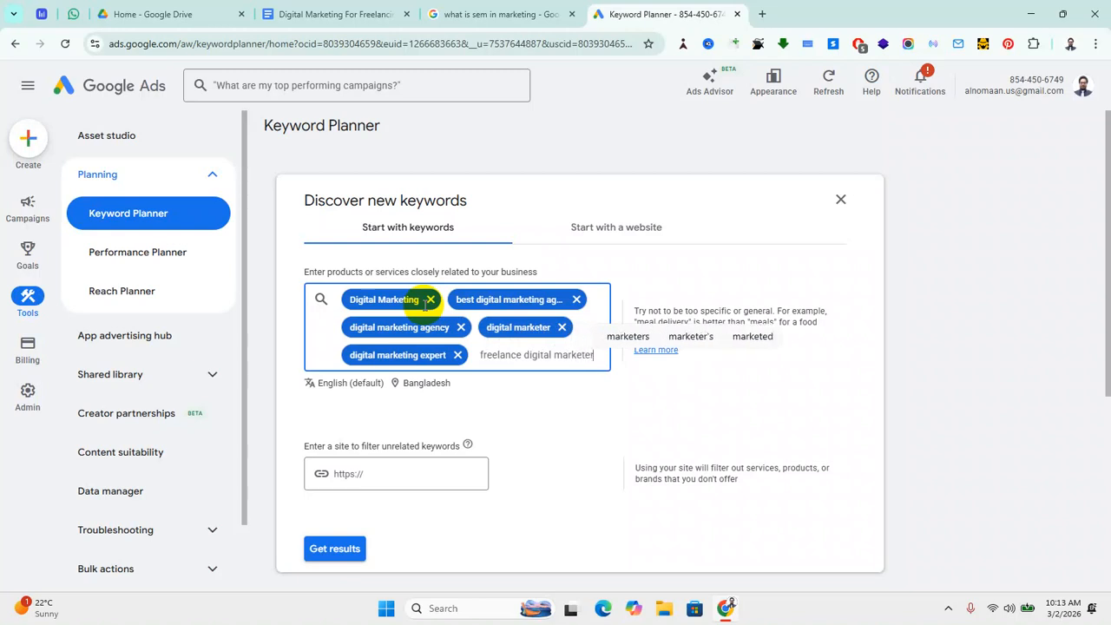
pyautogui.press('Return')
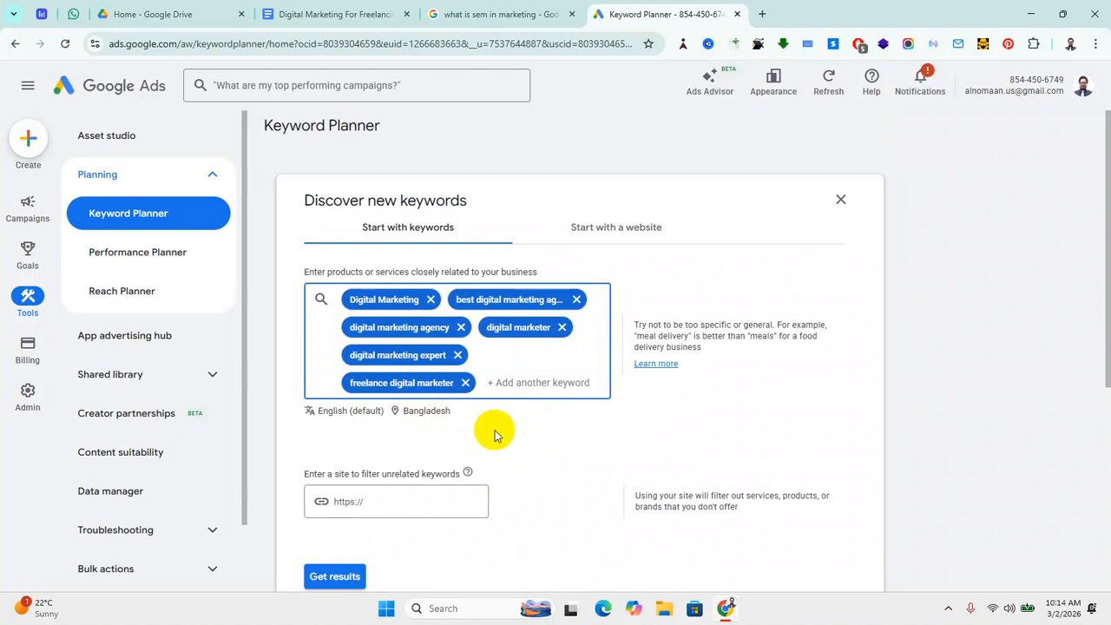
# Step: Replace Bangladesh with Germany as the target location, then remove Germany again
pyautogui.click(425, 417)
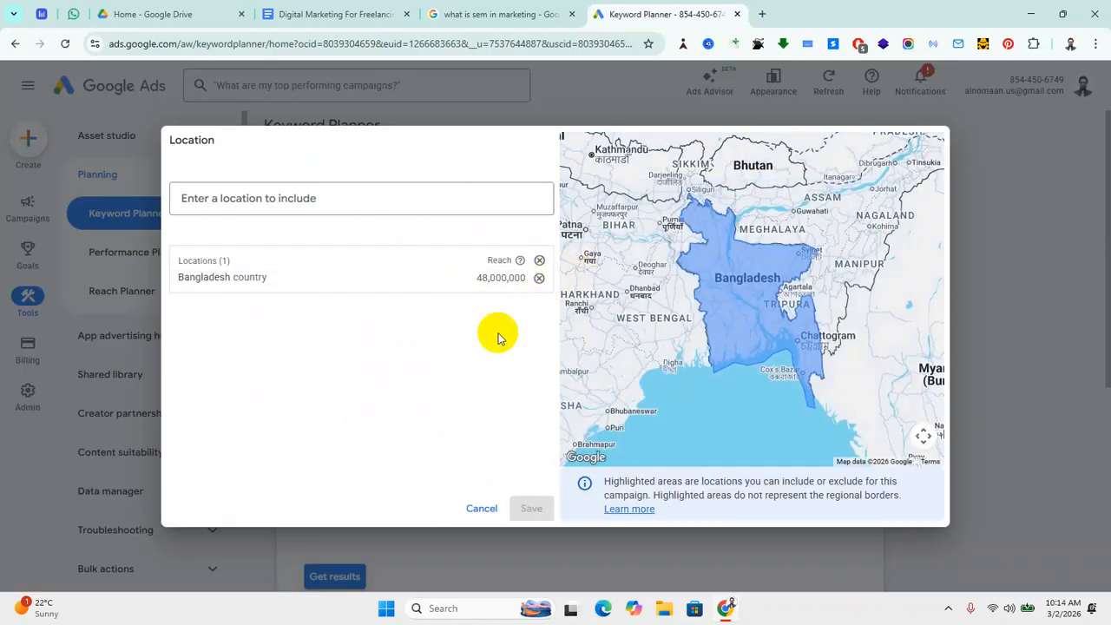
pyautogui.click(539, 277)
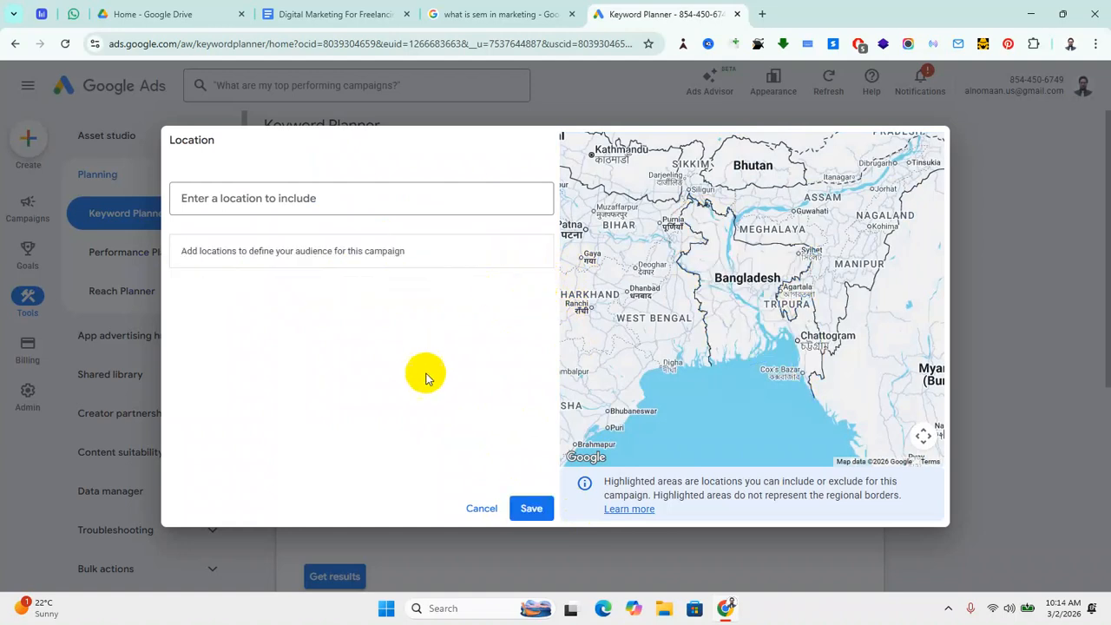
pyautogui.click(244, 196)
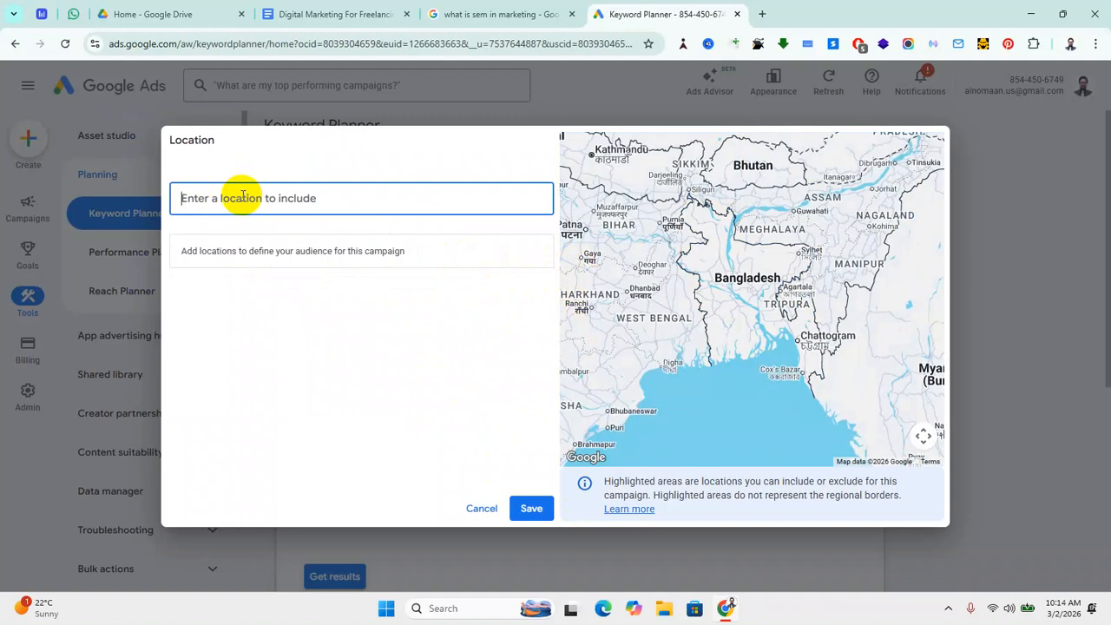
pyautogui.write('Germany')
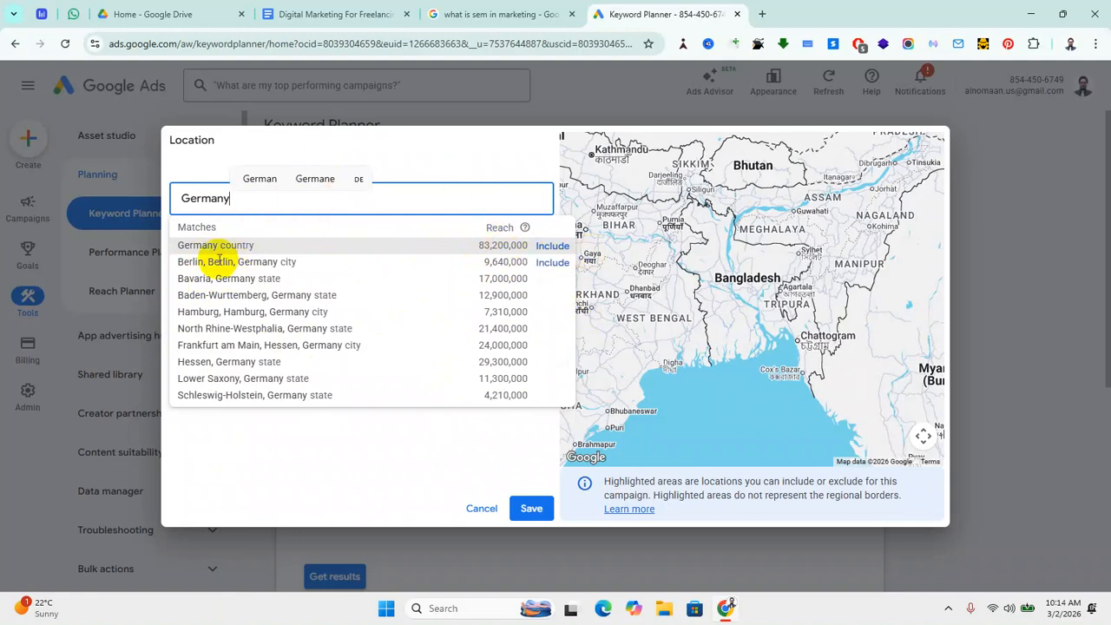
pyautogui.click(552, 246)
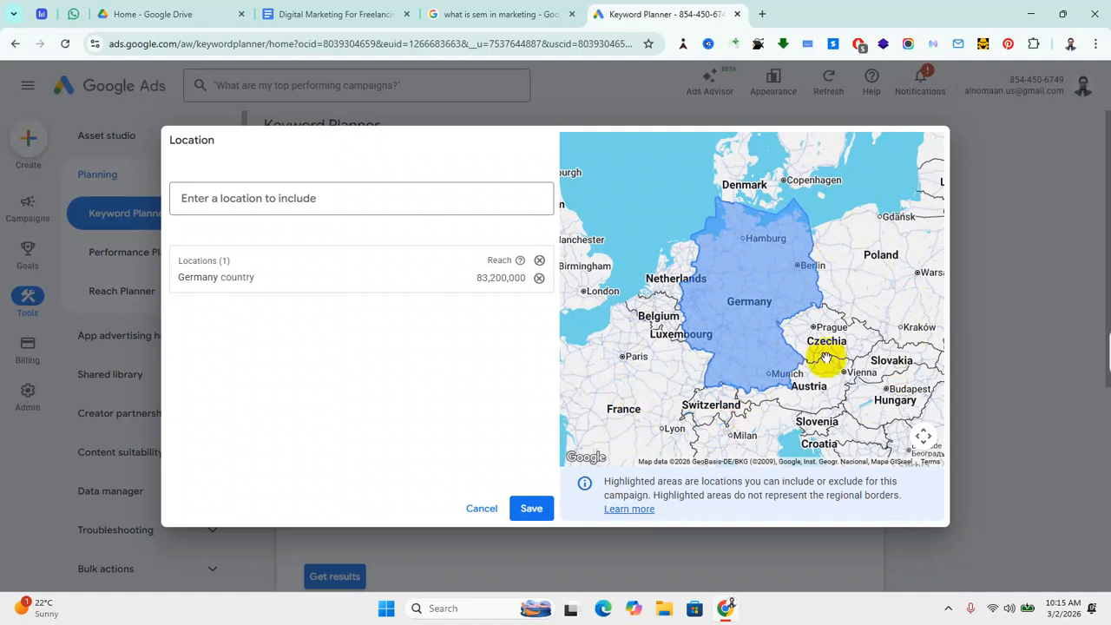
pyautogui.moveTo(772, 441); pyautogui.dragTo(786, 418)
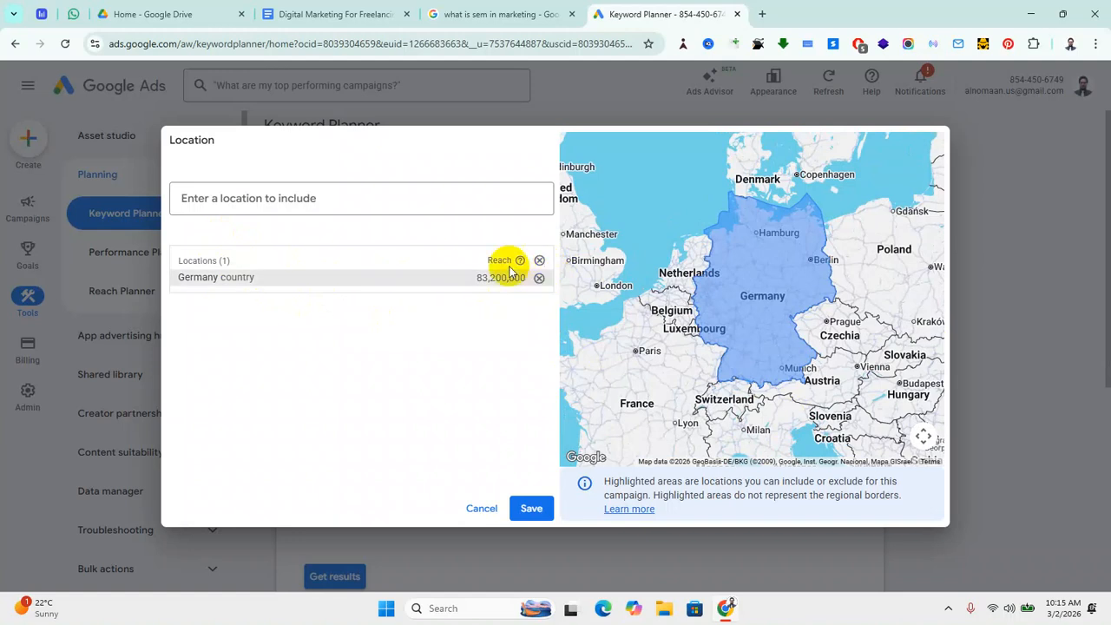
pyautogui.click(539, 277)
# Step: Include California, United States as the target location
pyautogui.click(273, 200)
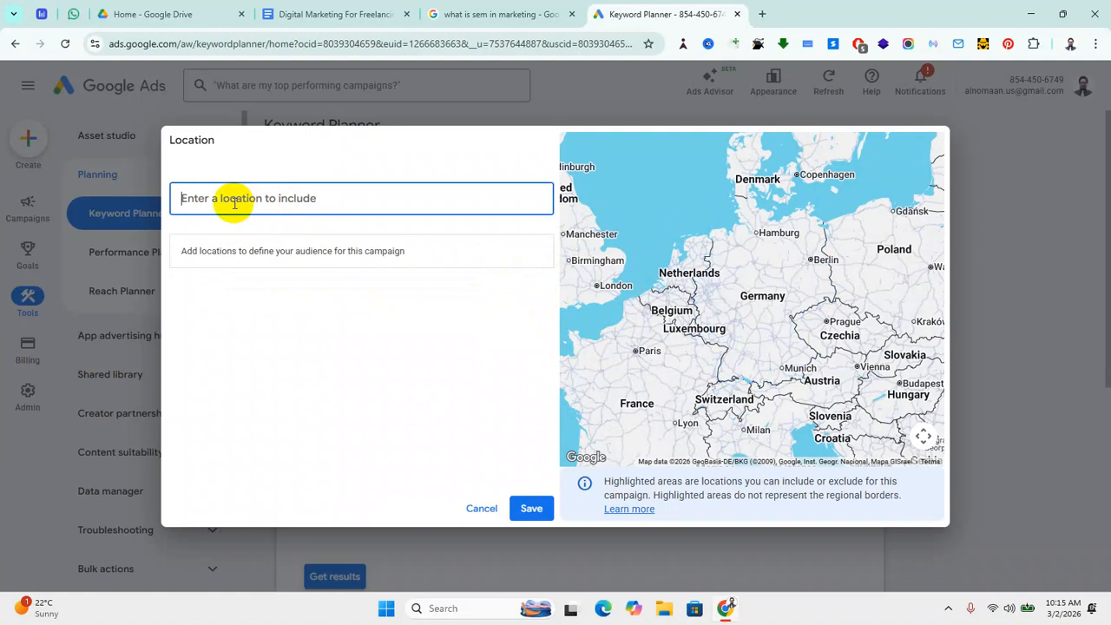
pyautogui.write('C')
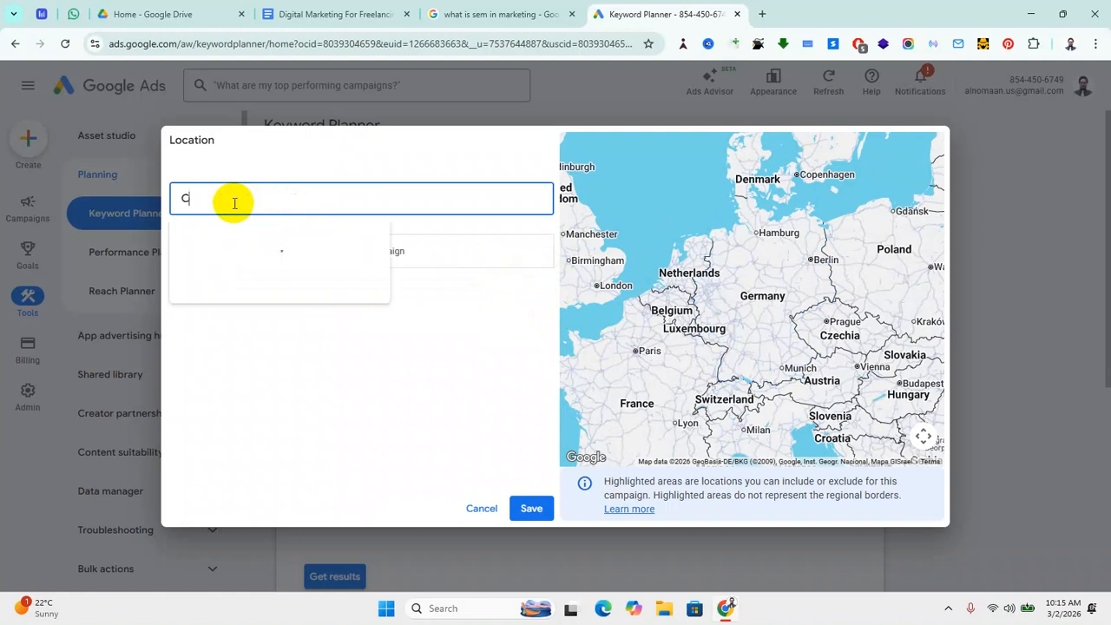
pyautogui.write('alif')
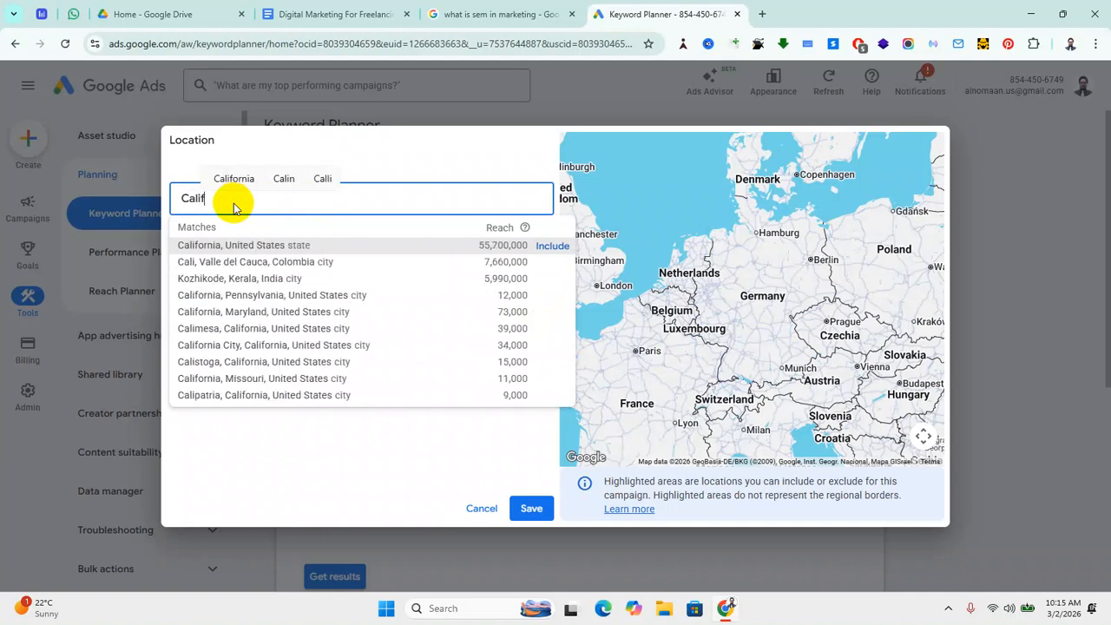
pyautogui.write('ornia')
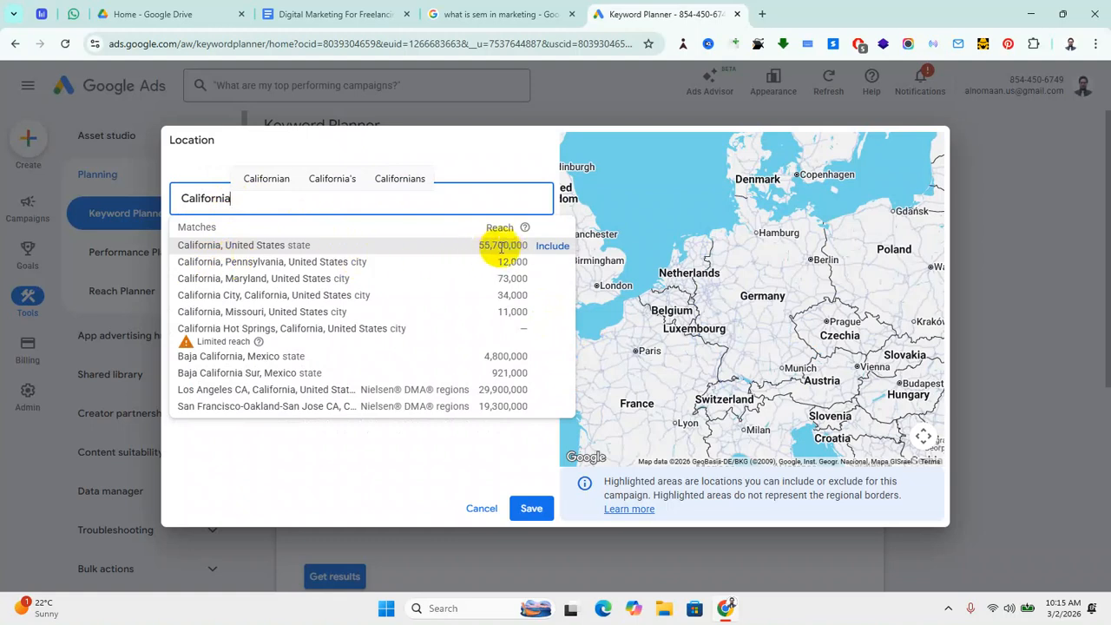
pyautogui.click(552, 247)
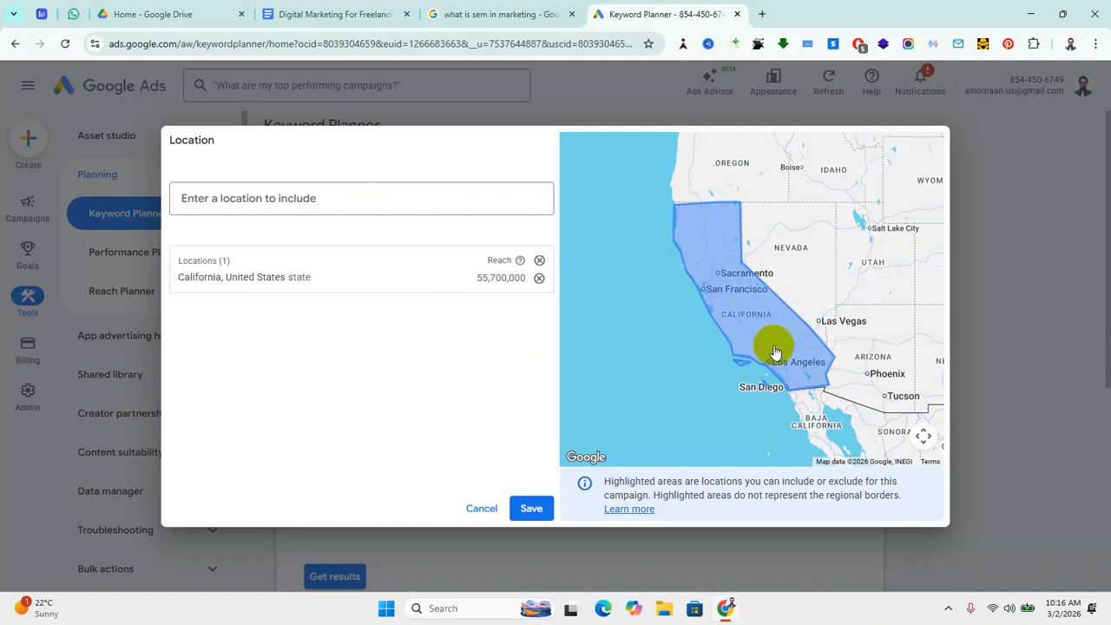
# Step: Search 'los' and dismiss the Los Angeles matches without including any
pyautogui.click(285, 198)
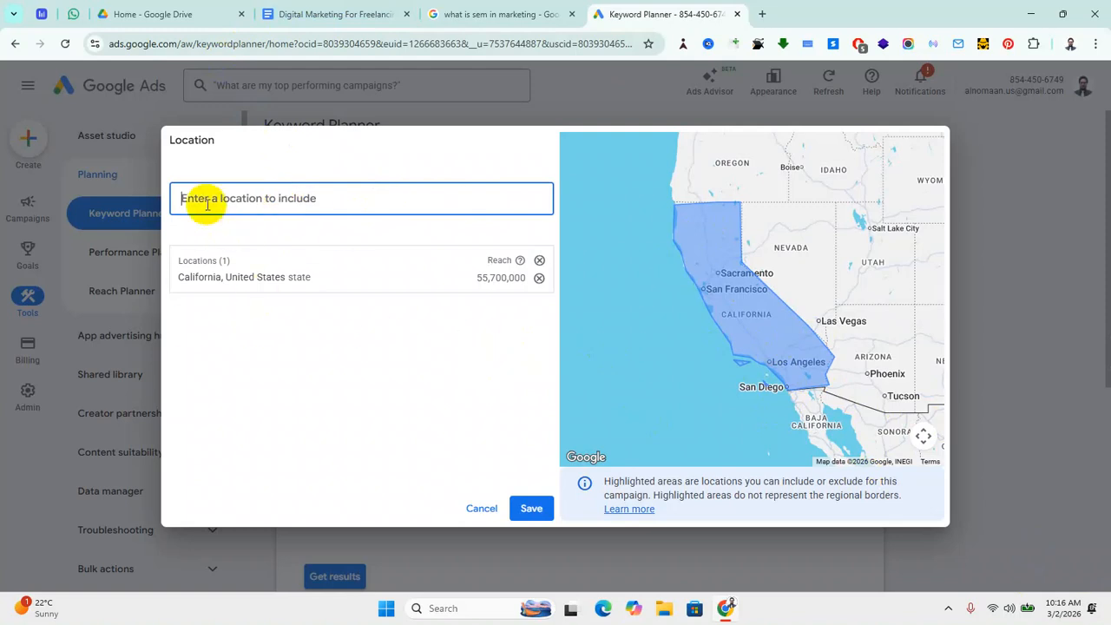
pyautogui.write('los')
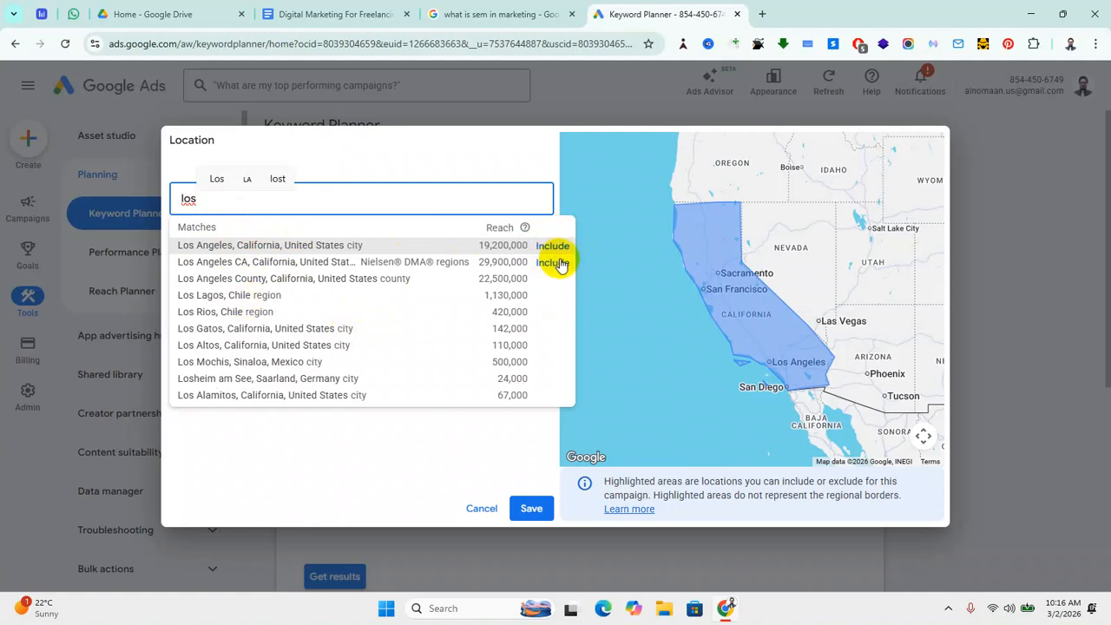
pyautogui.click(385, 445)
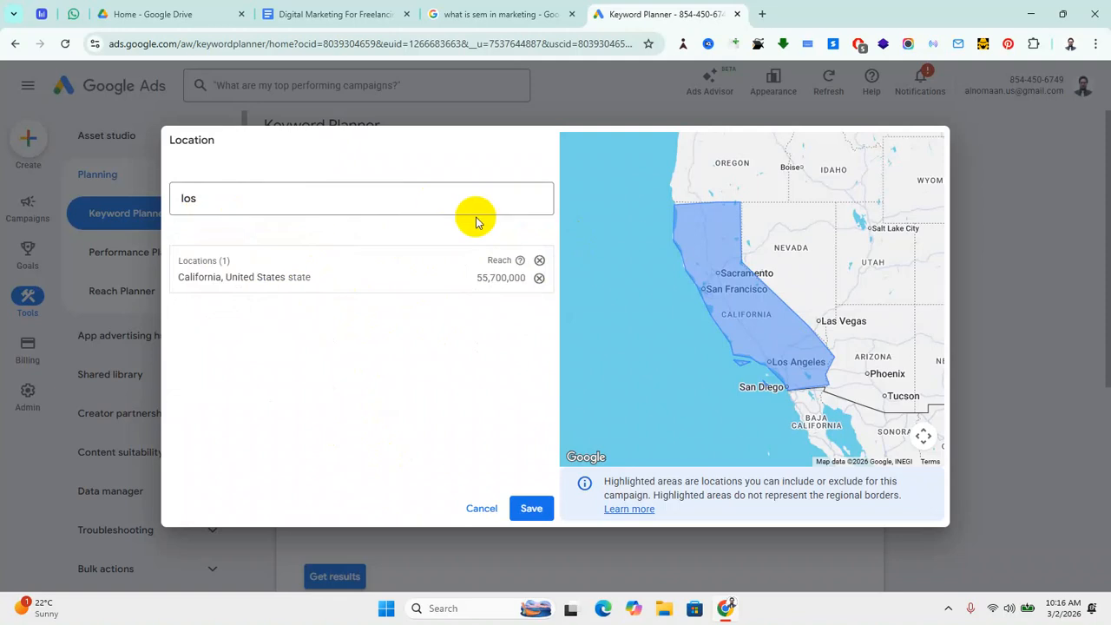
pyautogui.moveTo(880, 260); pyautogui.dragTo(796, 305)
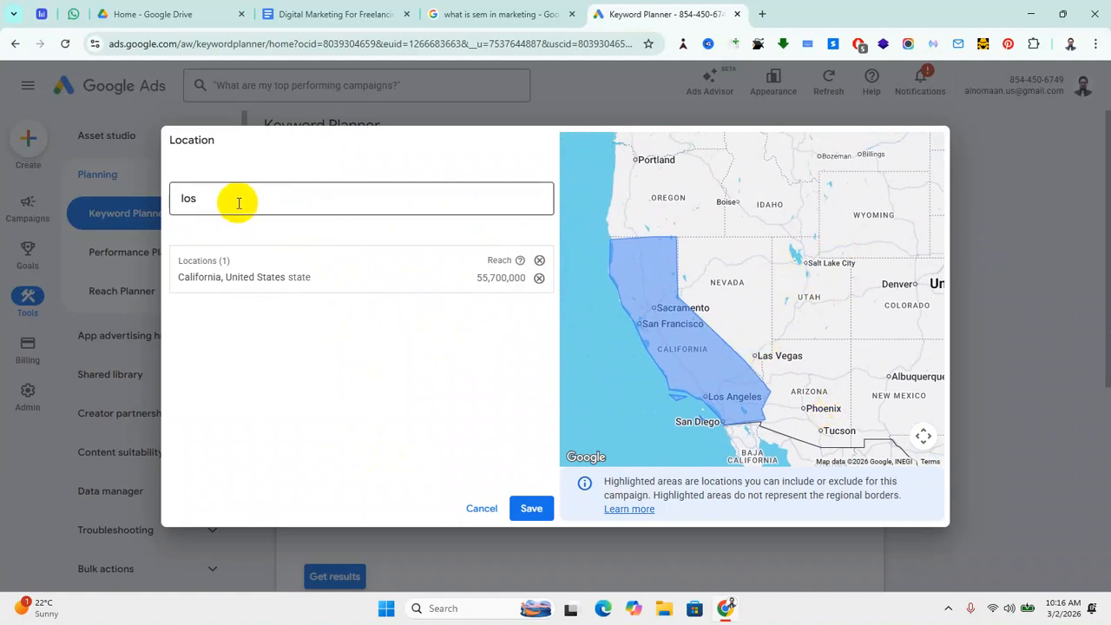
pyautogui.moveTo(760, 251); pyautogui.dragTo(783, 283)
pyautogui.moveTo(784, 365); pyautogui.dragTo(723, 258)
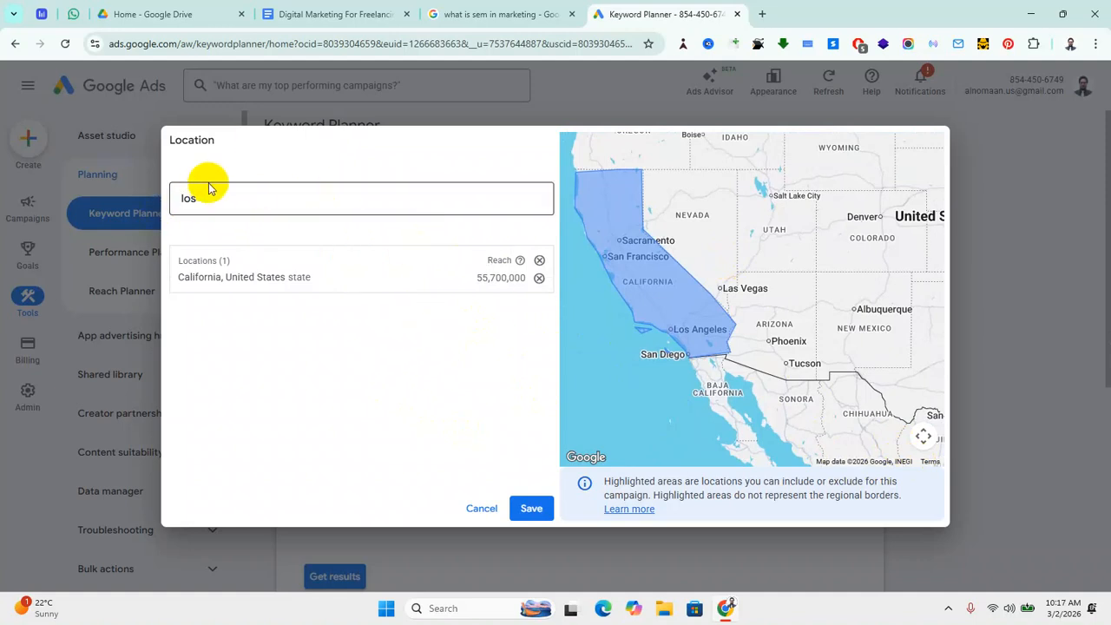
# Step: Clear the location search and save California, United States as the only location
pyautogui.moveTo(221, 201); pyautogui.dragTo(42, 194)
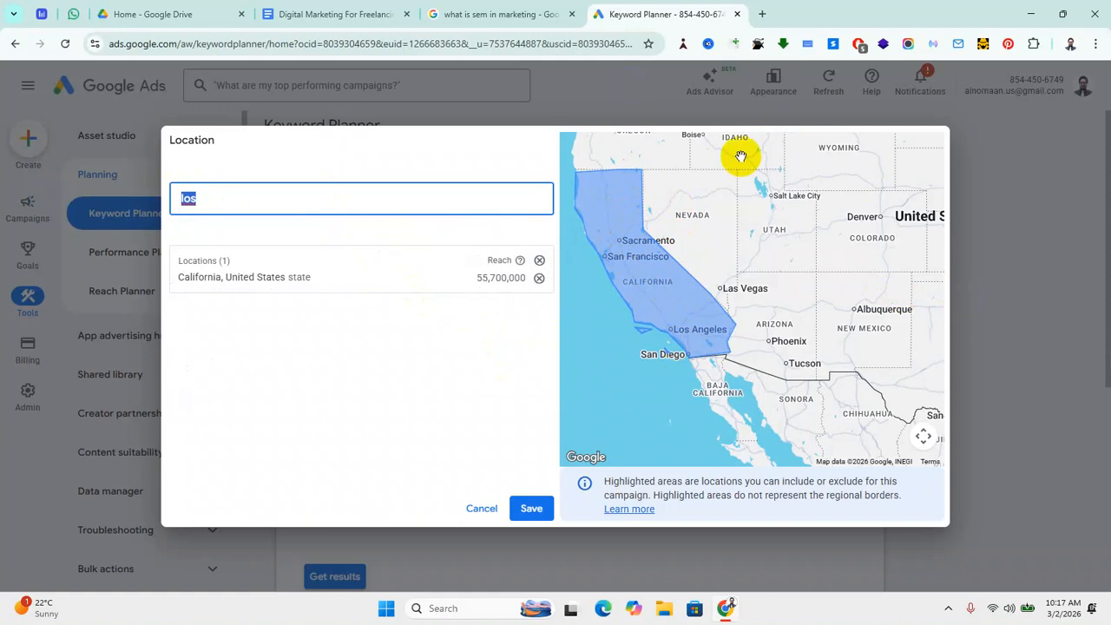
pyautogui.click(320, 377)
pyautogui.moveTo(225, 199); pyautogui.dragTo(143, 205)
pyautogui.press('BackSpace')
pyautogui.click(332, 374)
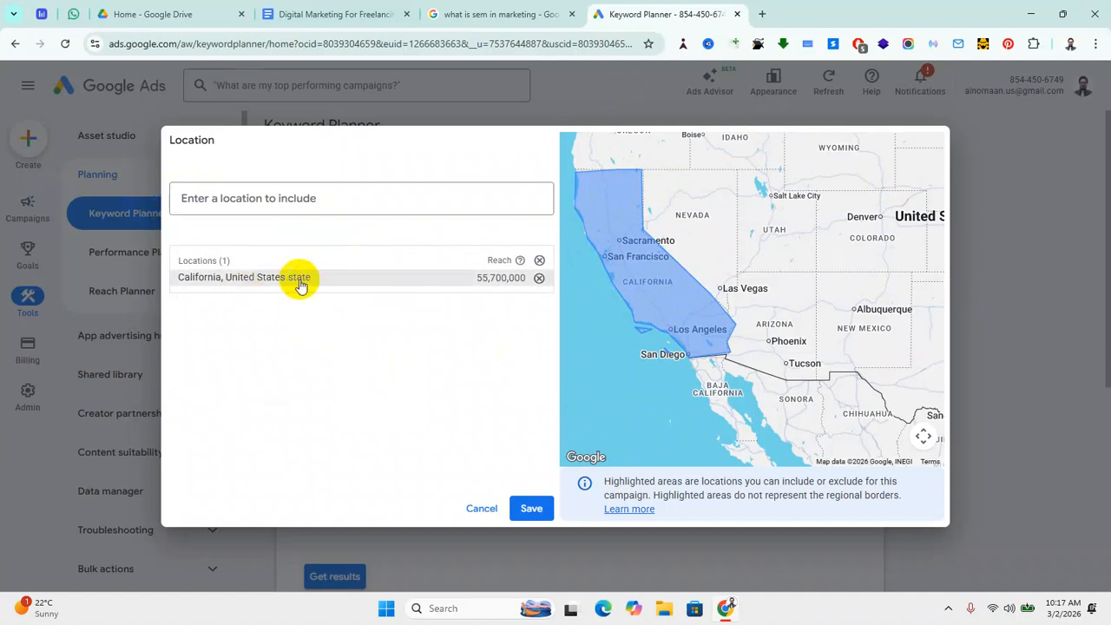
pyautogui.click(531, 510)
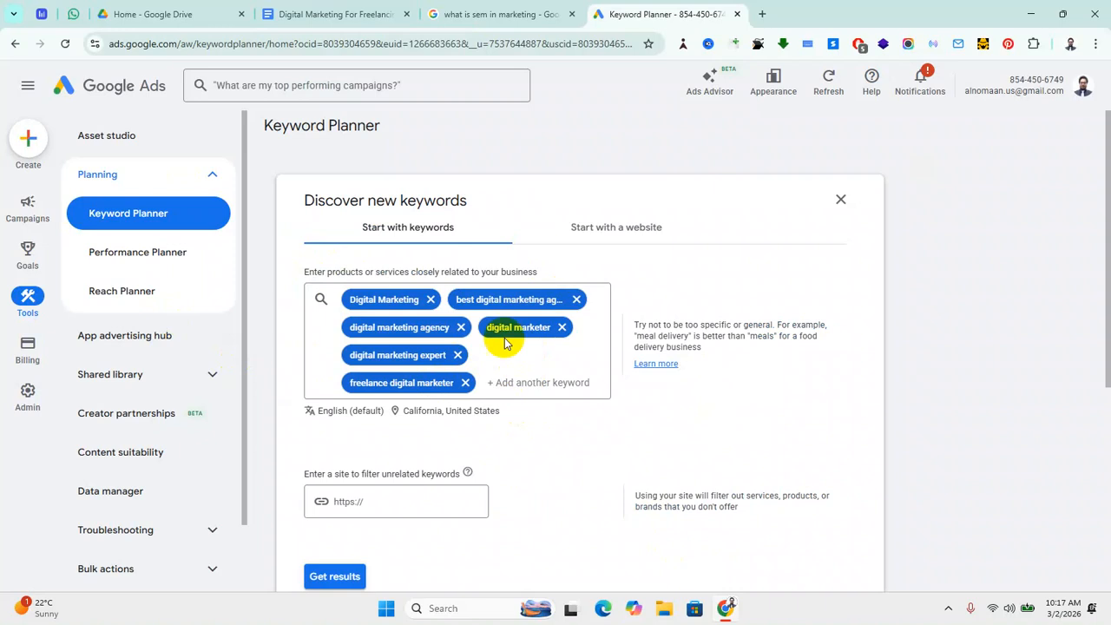
# Step: Keep the language as English and get keyword ideas for the six California seeds
pyautogui.scroll(-2, 527, 387)
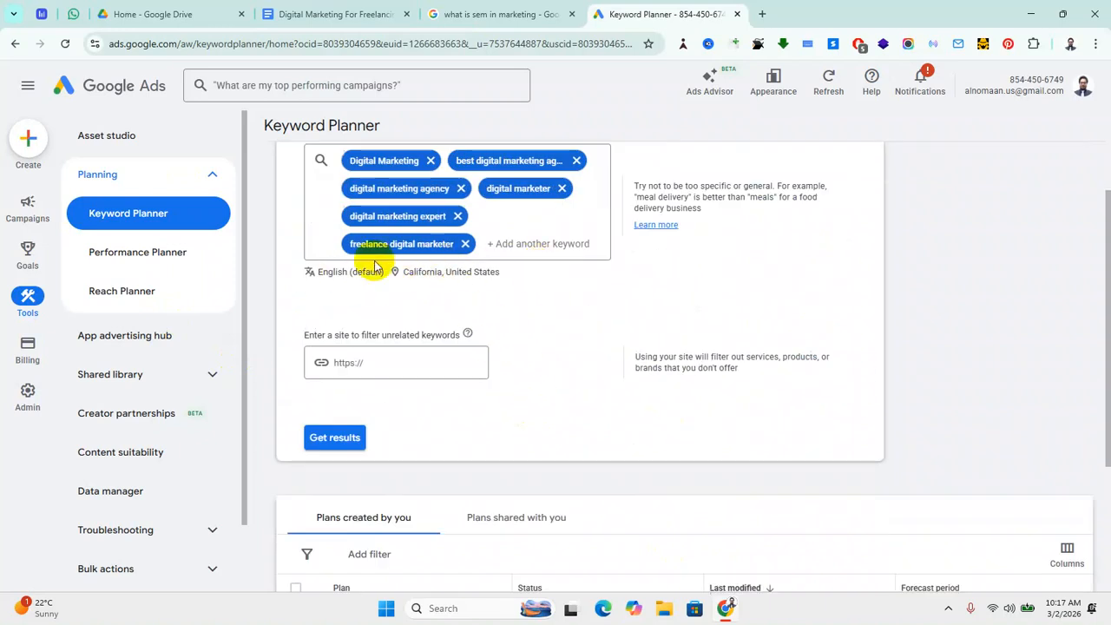
pyautogui.click(343, 271)
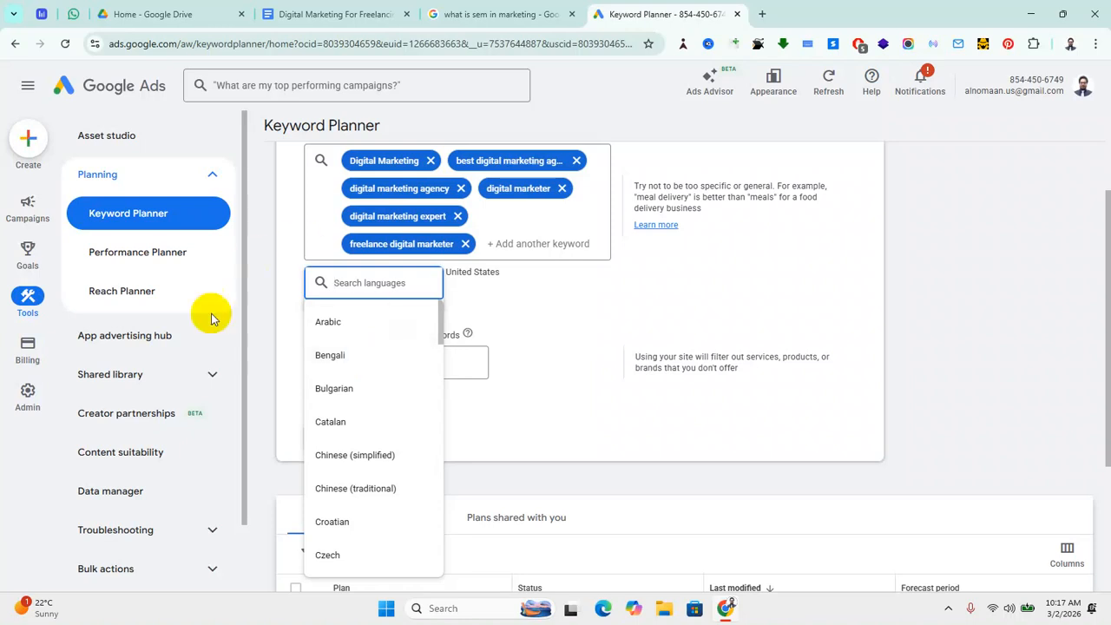
pyautogui.click(273, 367)
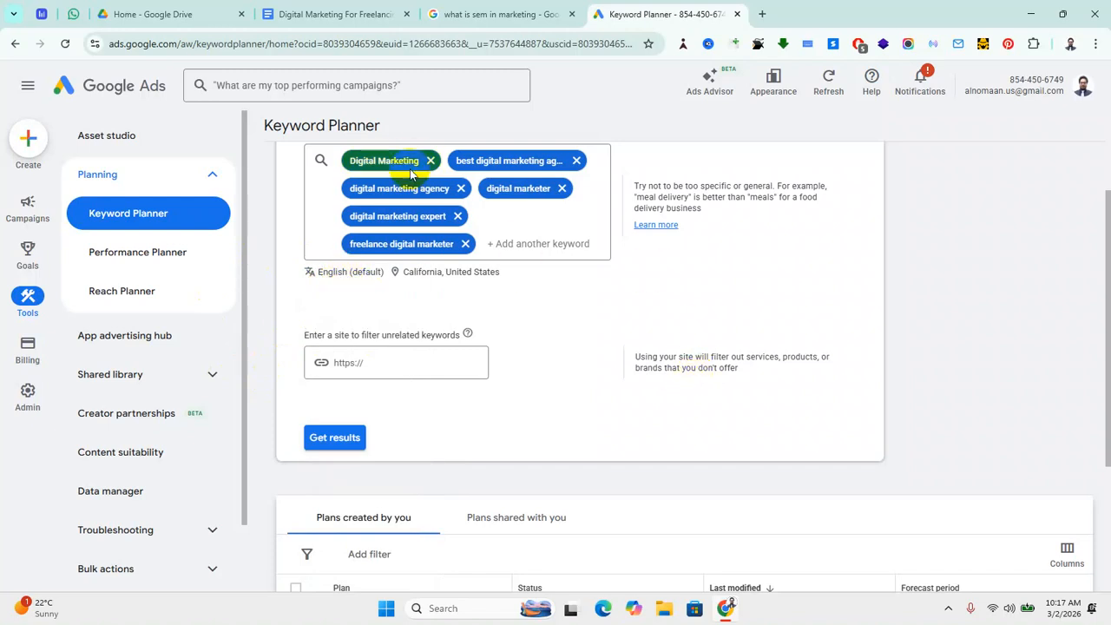
pyautogui.scroll(1, 503, 331)
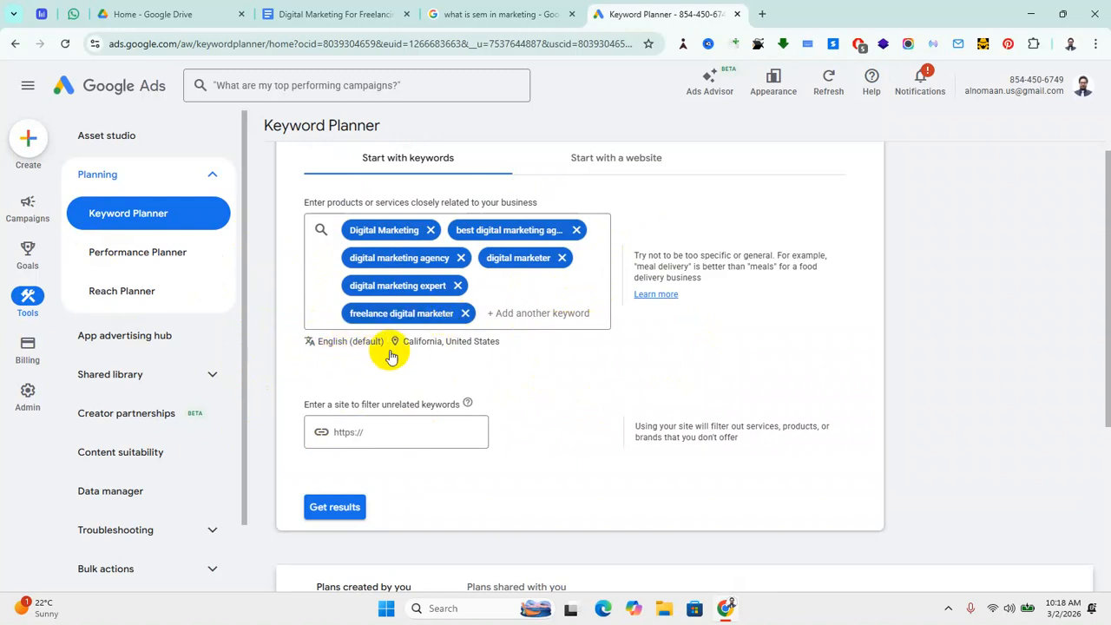
pyautogui.click(339, 512)
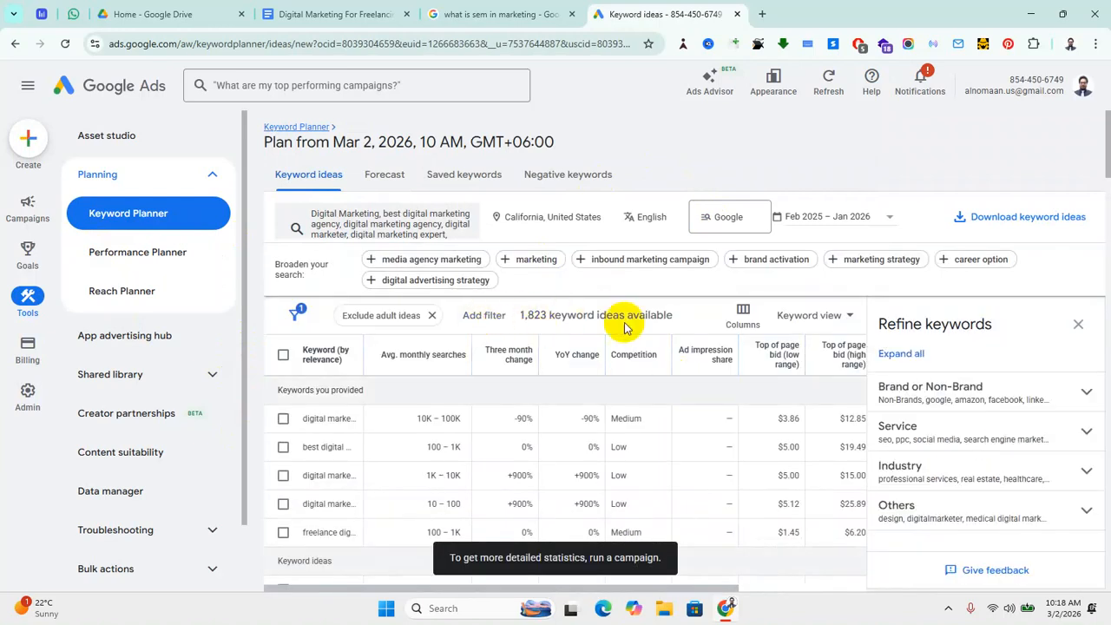
# Step: Hide the Refine keywords panel and set the network to Google and search partners
pyautogui.click(1078, 323)
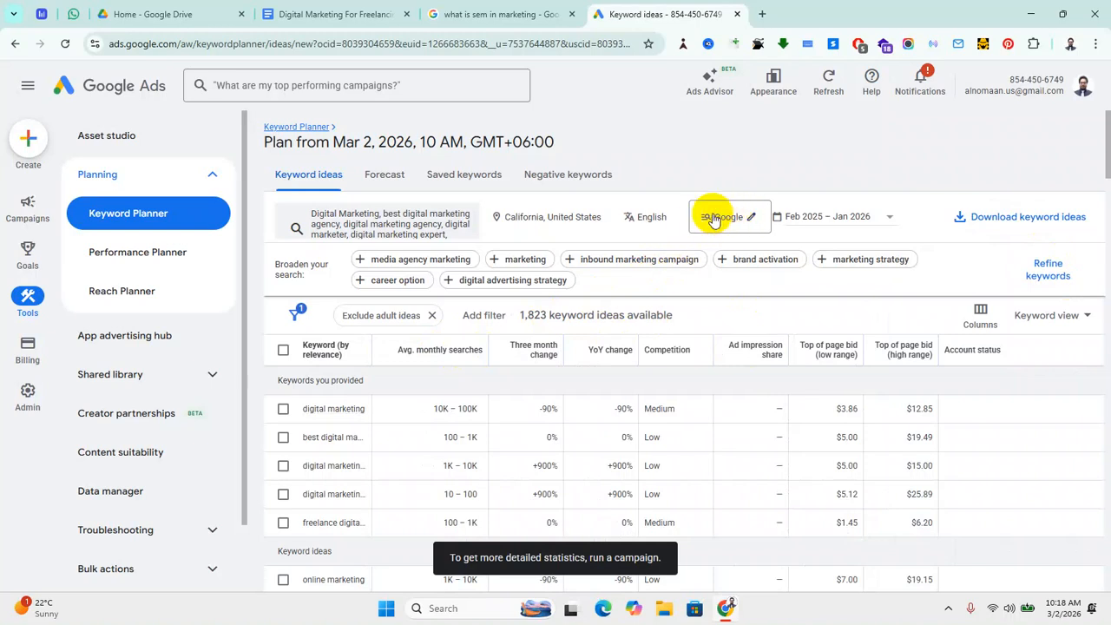
pyautogui.click(750, 222)
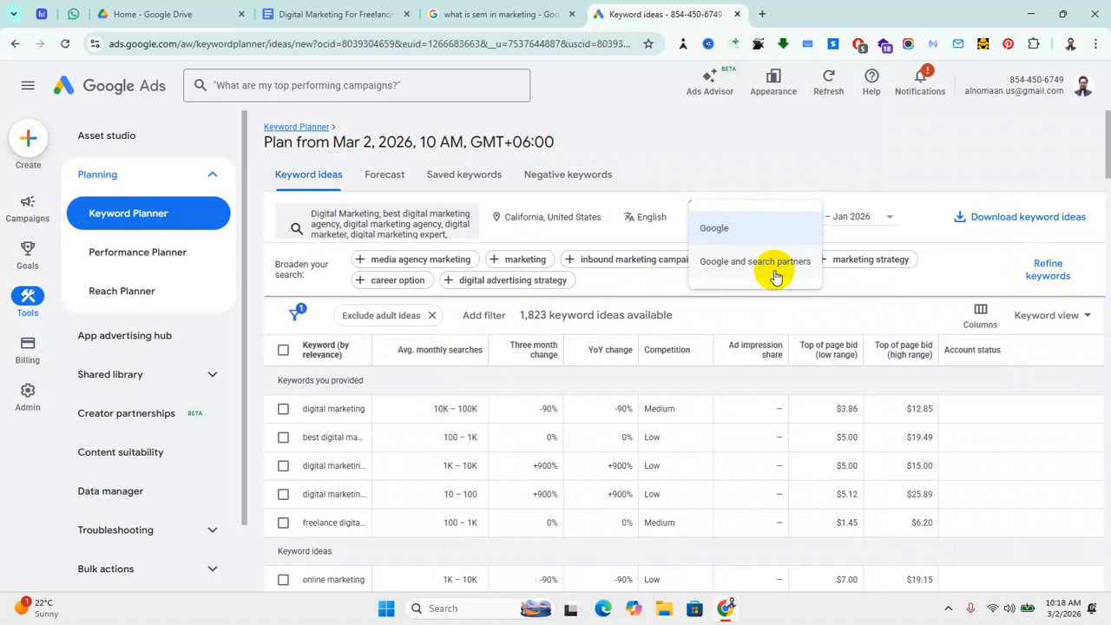
pyautogui.click(747, 262)
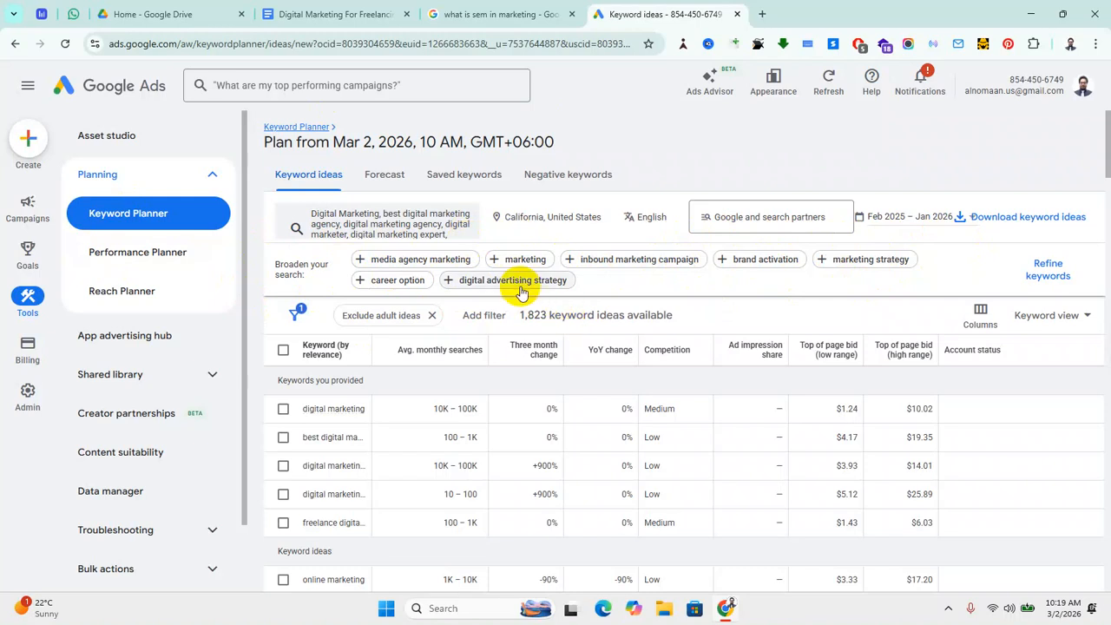
# Step: Add 'digital advertising strategy' and 'media agency marketing' as seeds, refreshing ideas to 2,866 results
pyautogui.click(475, 286)
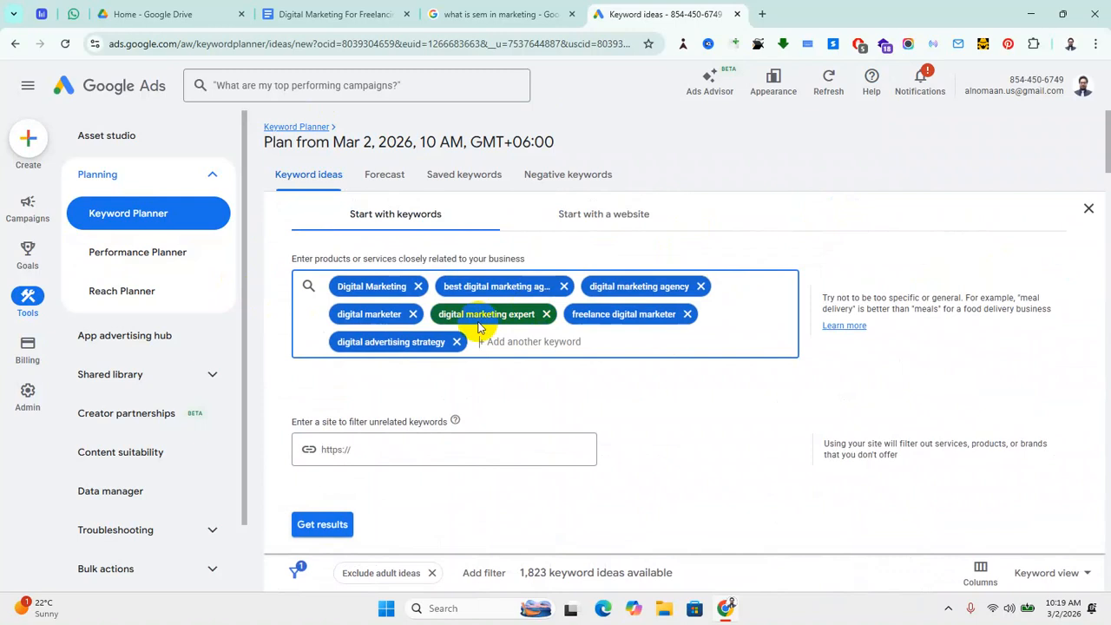
pyautogui.click(320, 525)
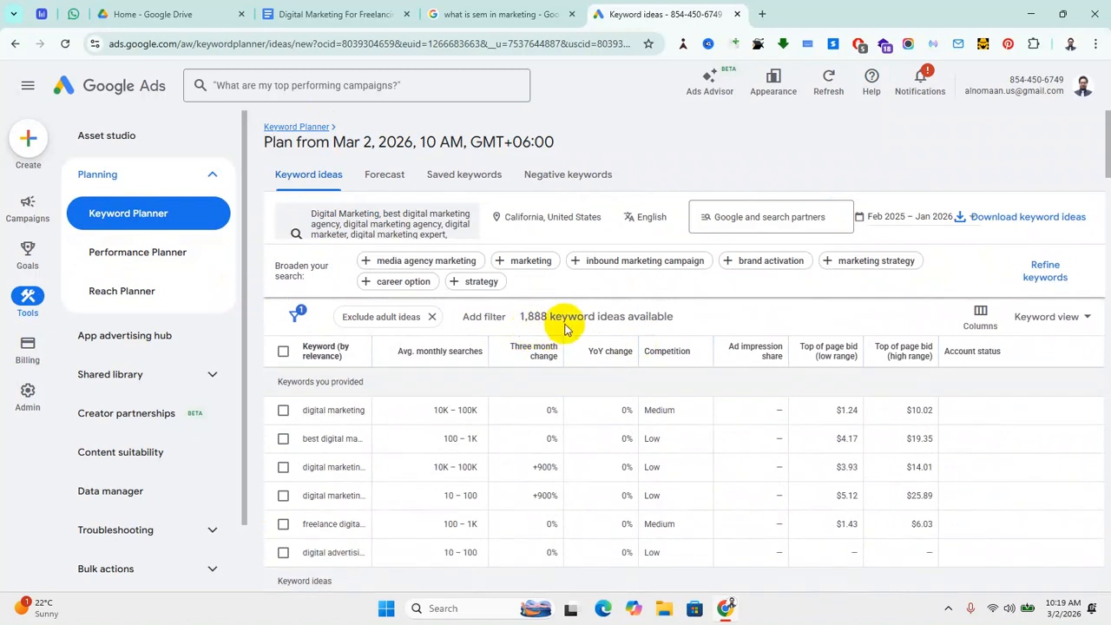
pyautogui.click(450, 269)
pyautogui.click(325, 525)
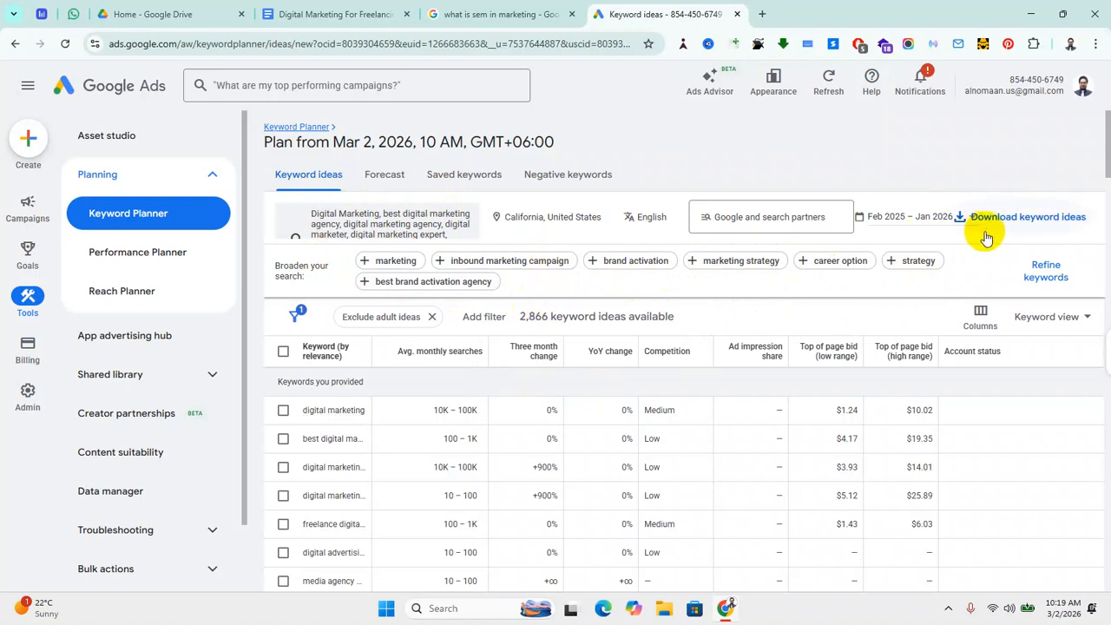
pyautogui.scroll(-3, 318, 241)
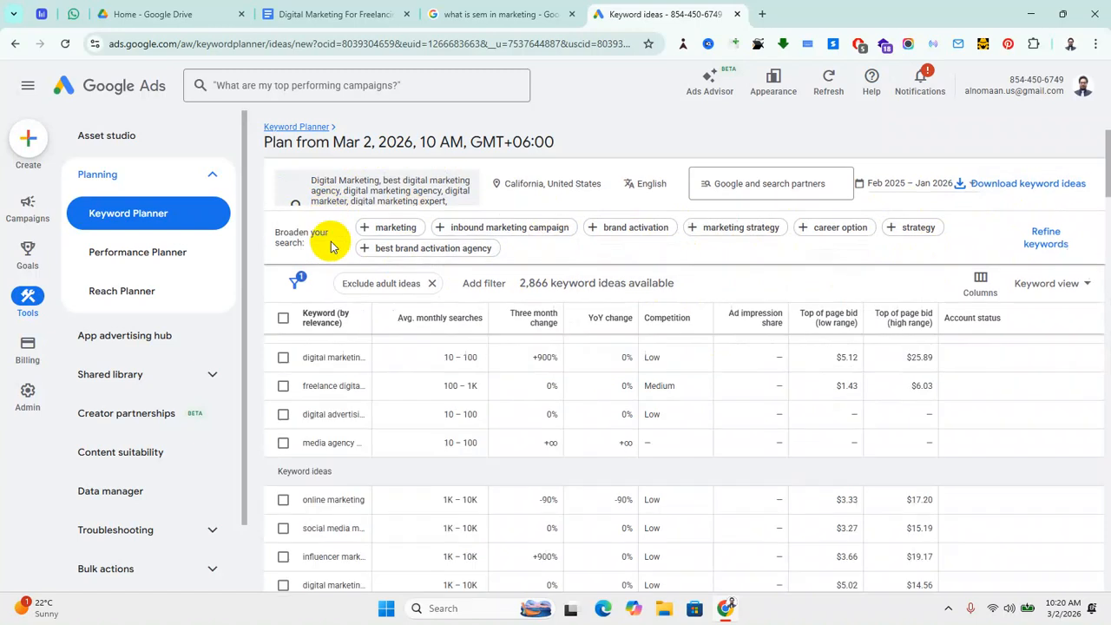
pyautogui.scroll(3, 317, 243)
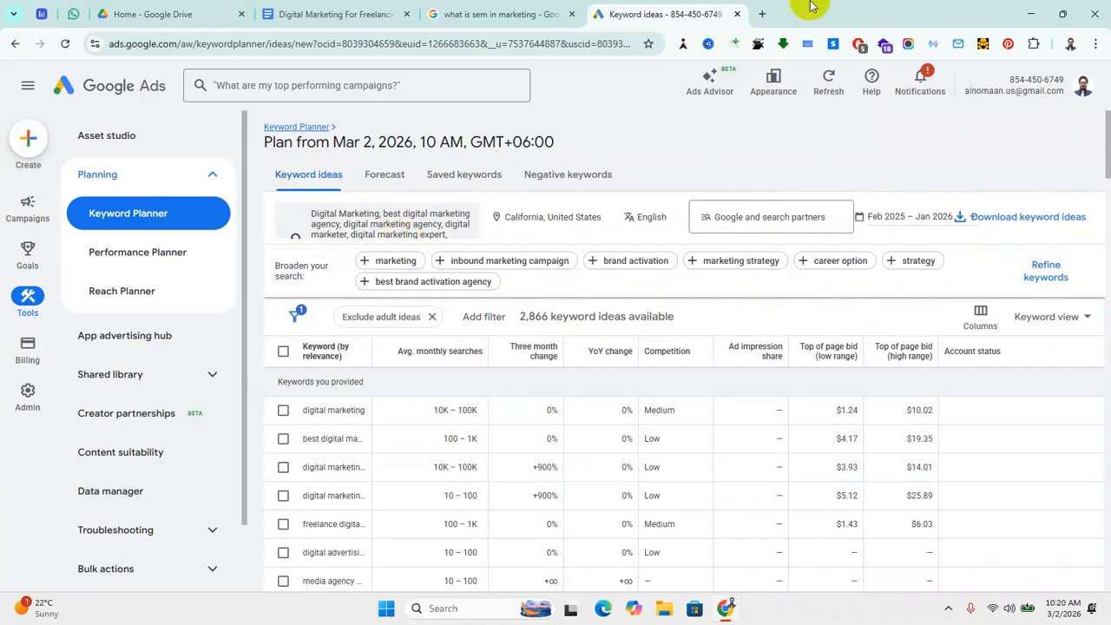
# Step: Search for google.com/ncr from a new tab, then close the stray YouTube results tab
pyautogui.click(762, 13)
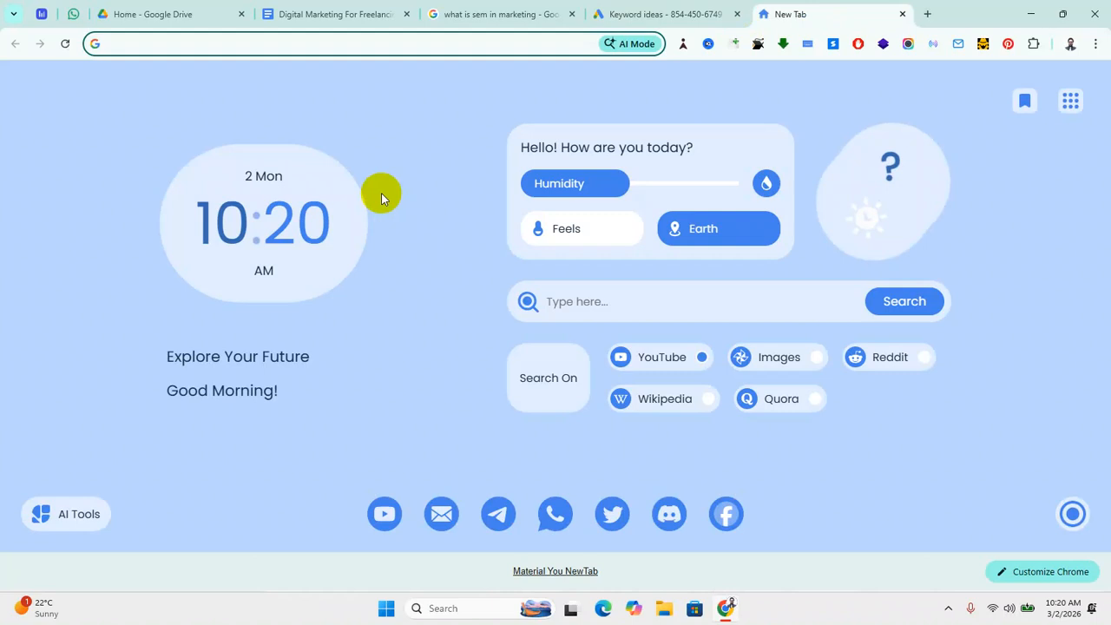
pyautogui.click(575, 302)
pyautogui.write('Googl')
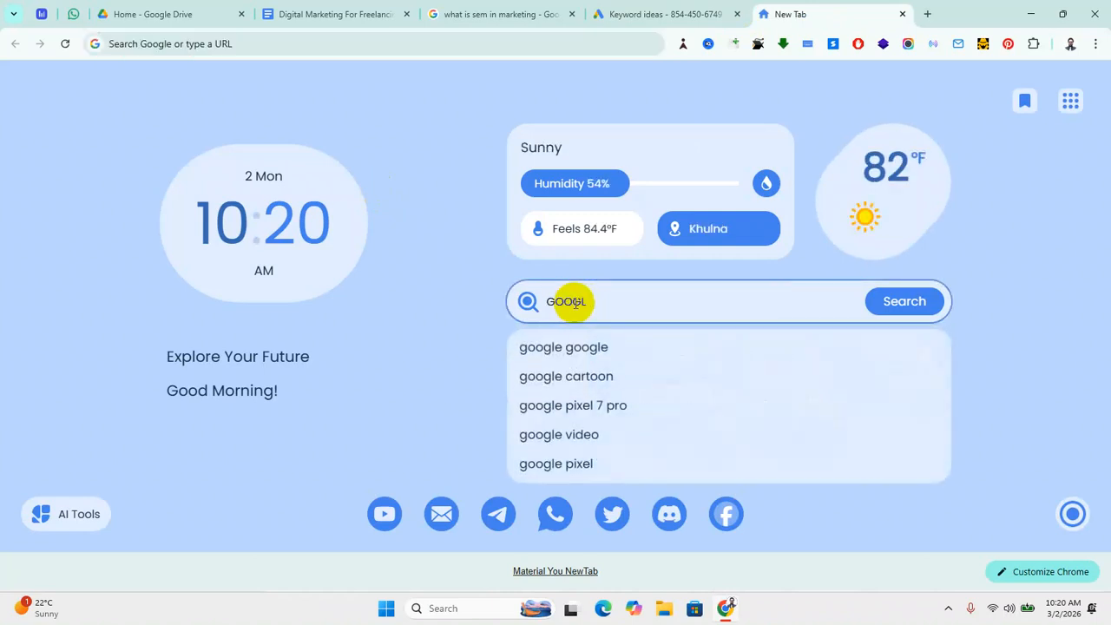
pyautogui.press('BackSpace')
pyautogui.press('BackSpace')
pyautogui.press('BackSpace')
pyautogui.press('BackSpace')
pyautogui.press('BackSpace')
pyautogui.write('goo')
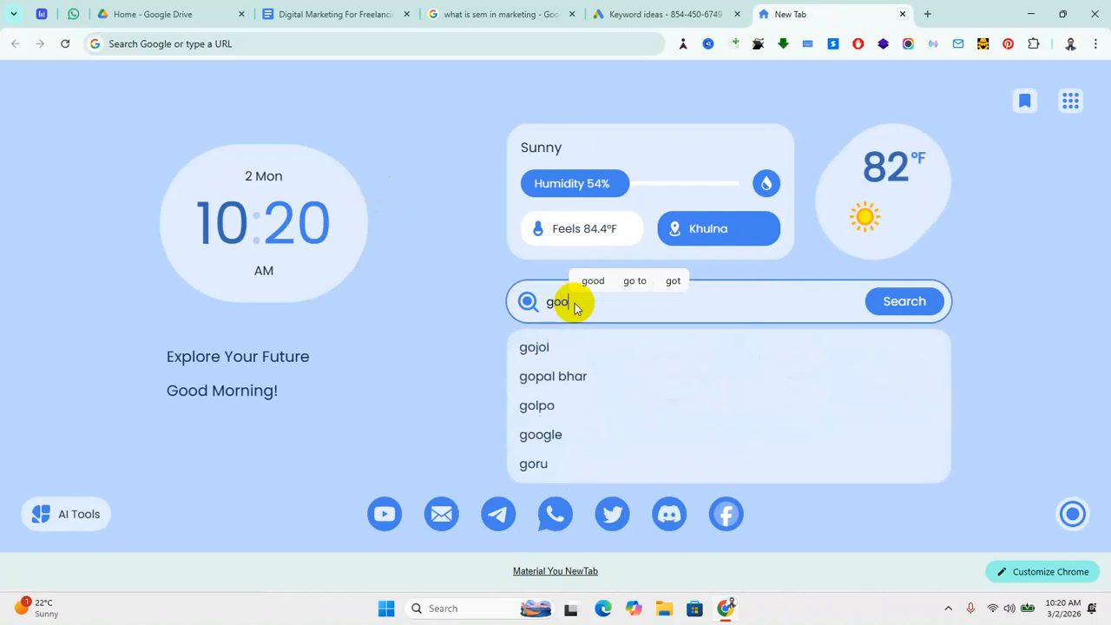
pyautogui.write('gle.com')
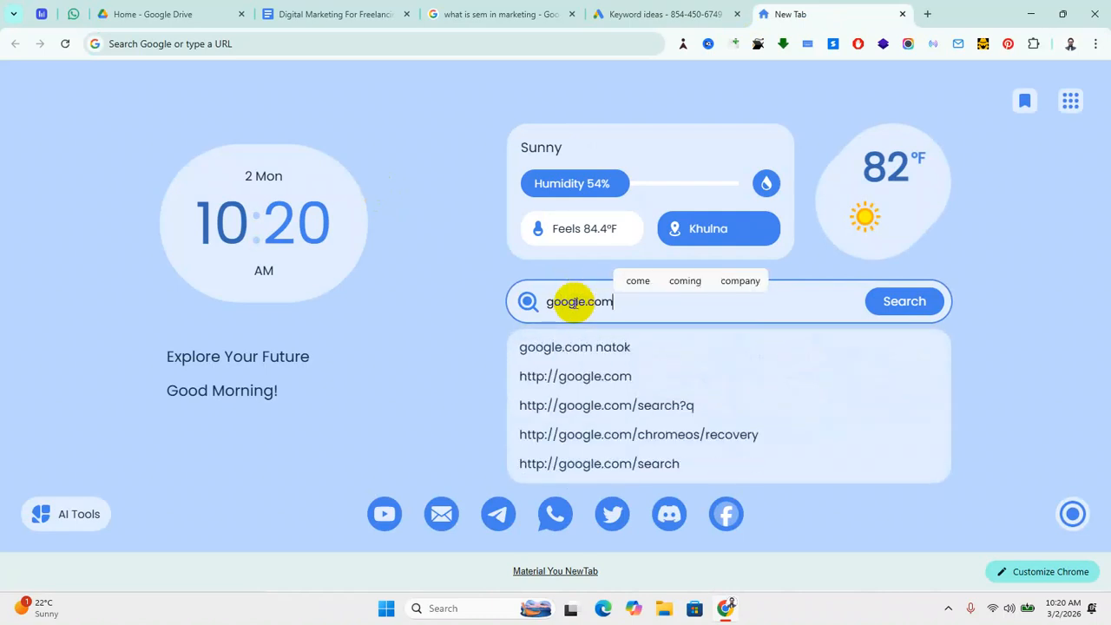
pyautogui.write('/ncr')
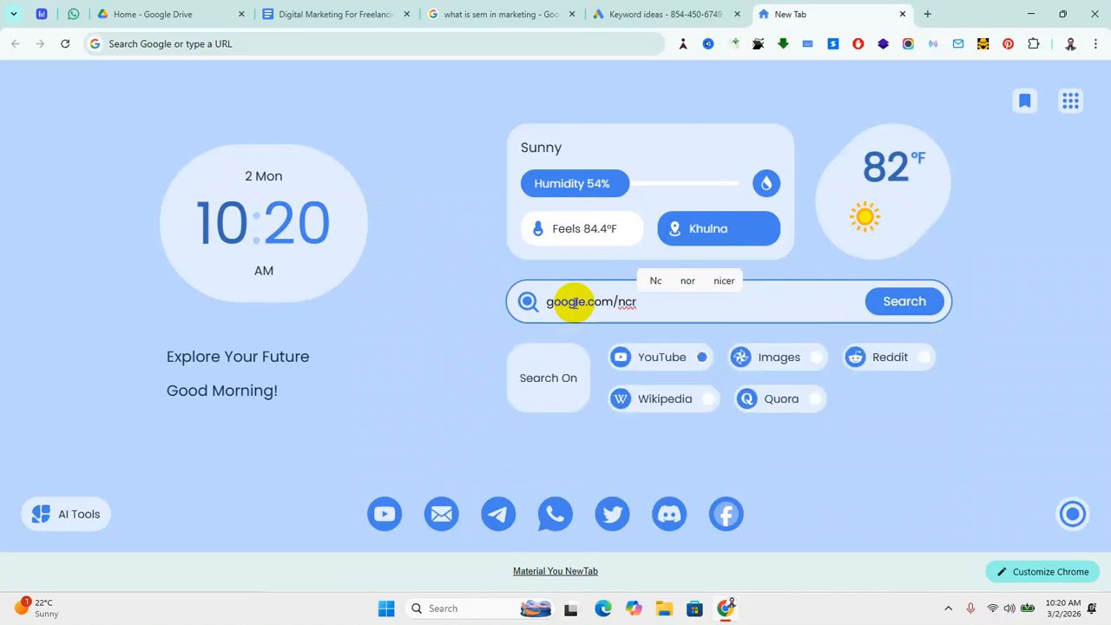
pyautogui.press('Return')
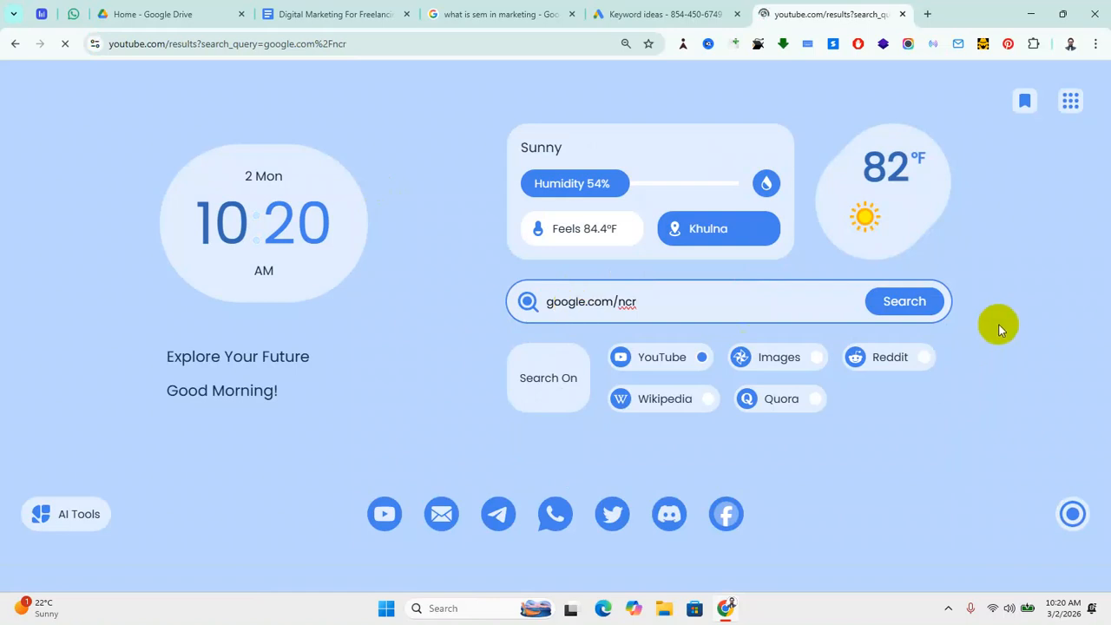
pyautogui.click(897, 300)
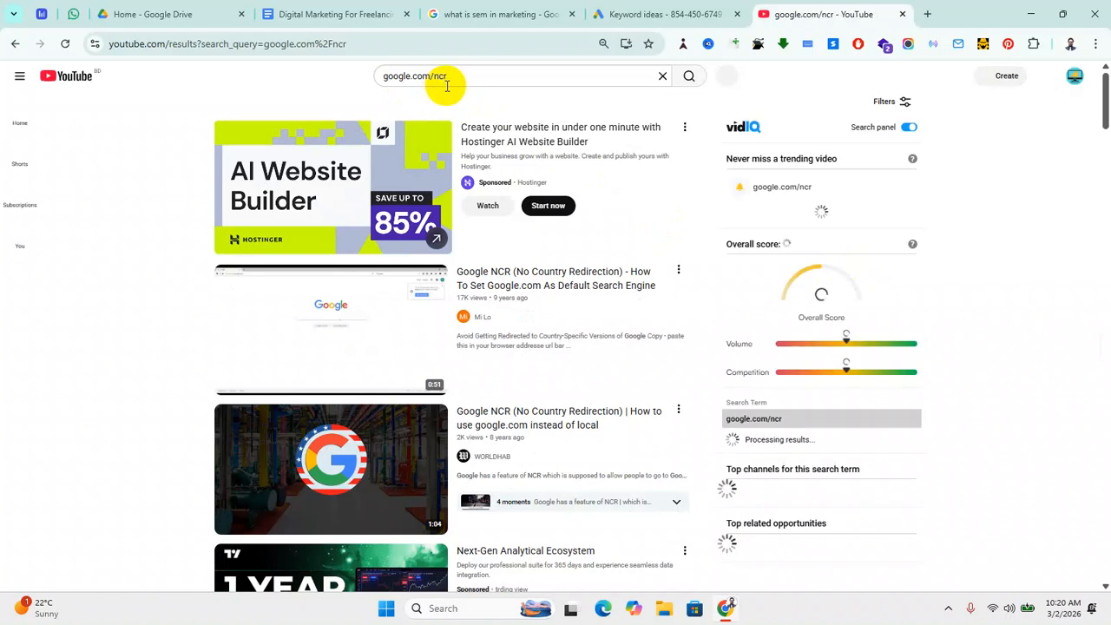
pyautogui.click(902, 14)
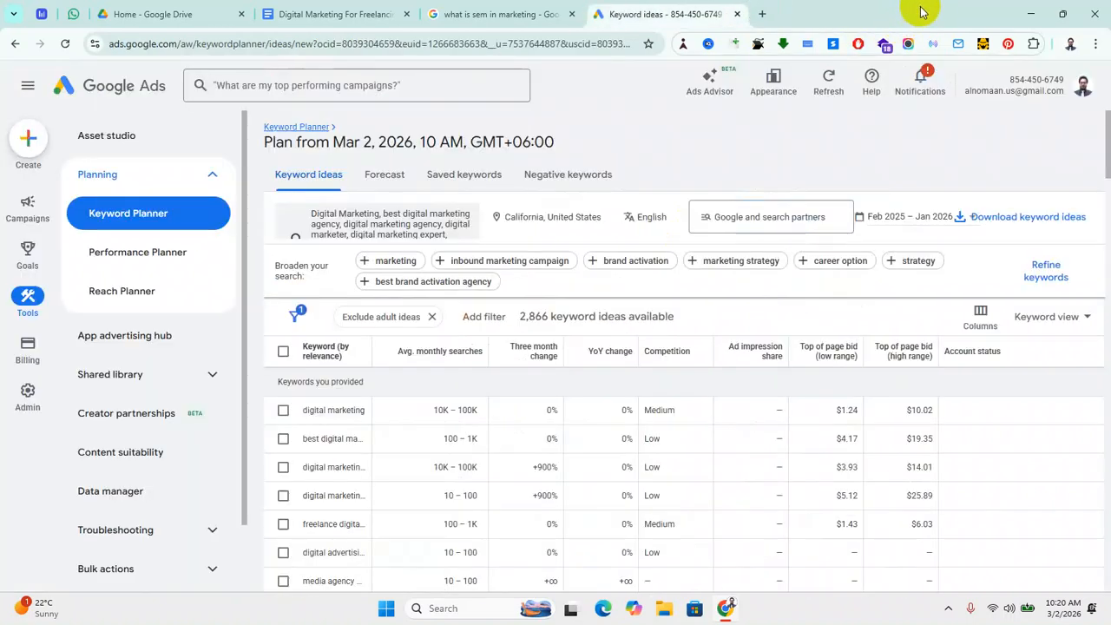
pyautogui.click(762, 14)
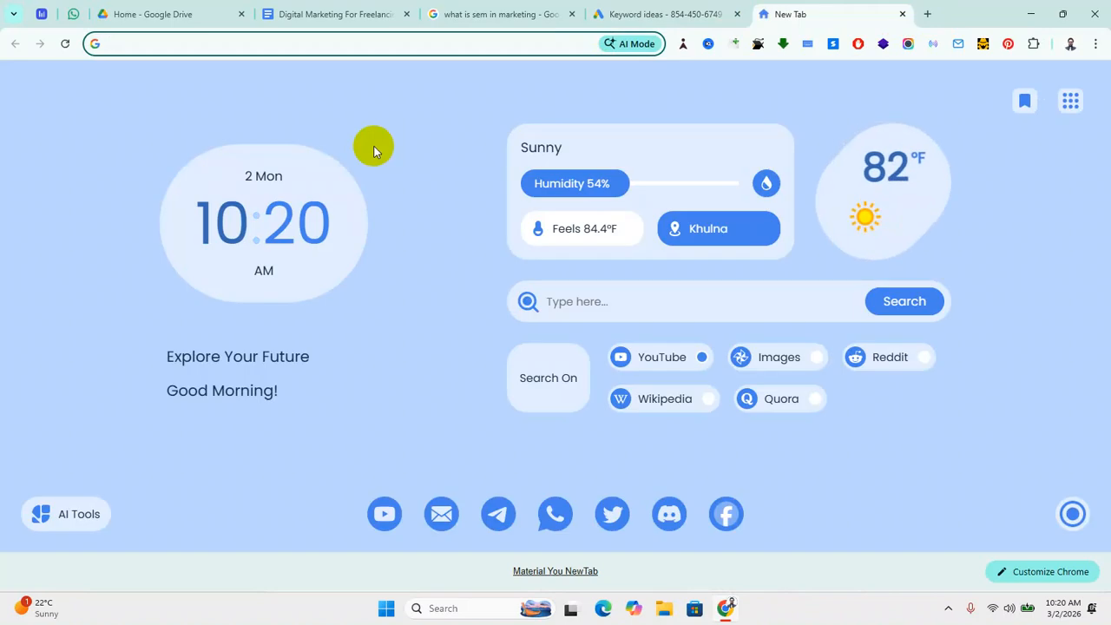
# Step: Load google.com/ncr and enter 'digital marketing agency', then delete 'agency' from the query
pyautogui.write('google.com')
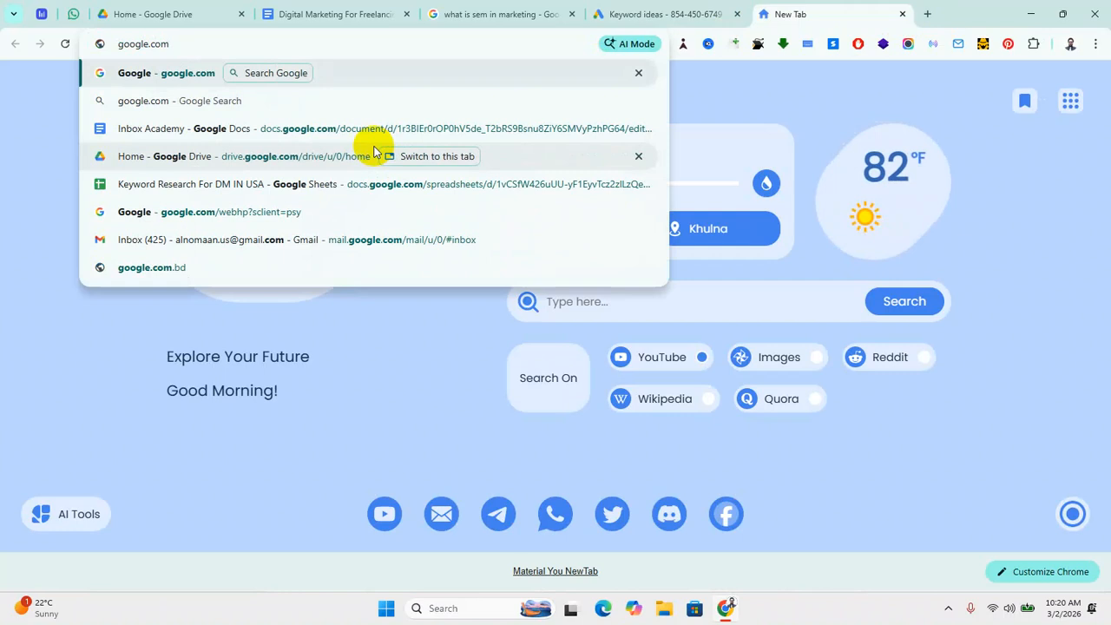
pyautogui.write('/ncr')
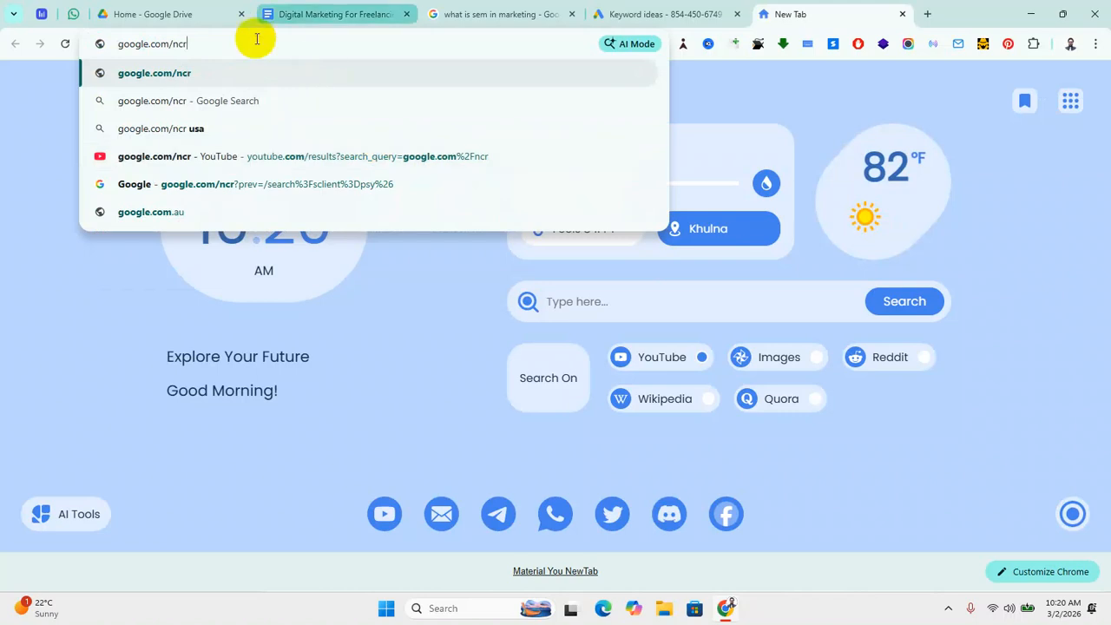
pyautogui.press('Return')
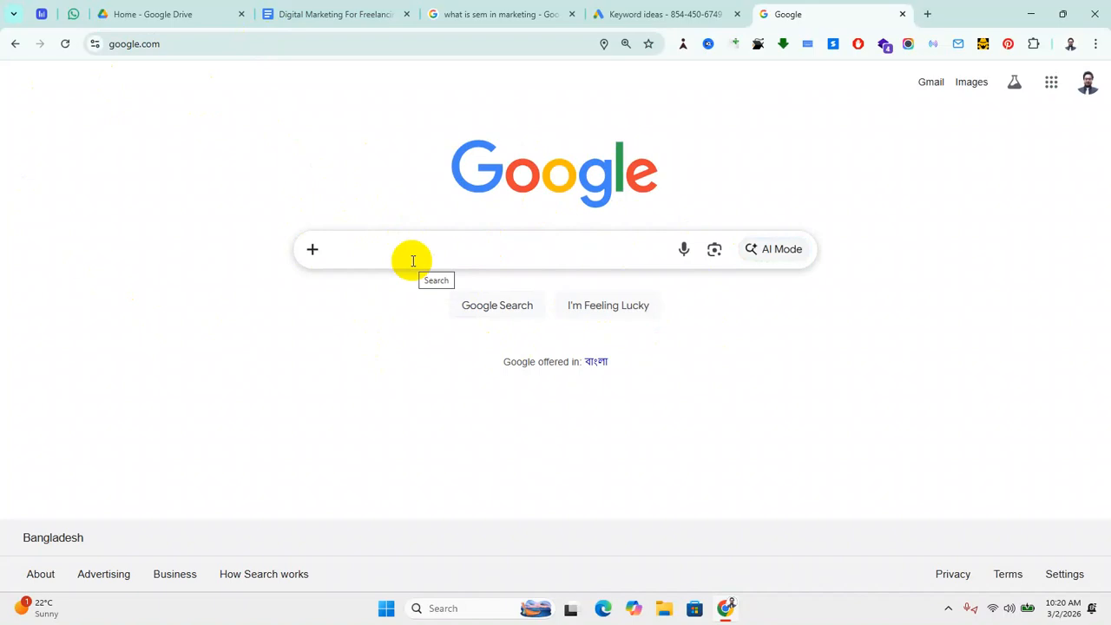
pyautogui.write('dig')
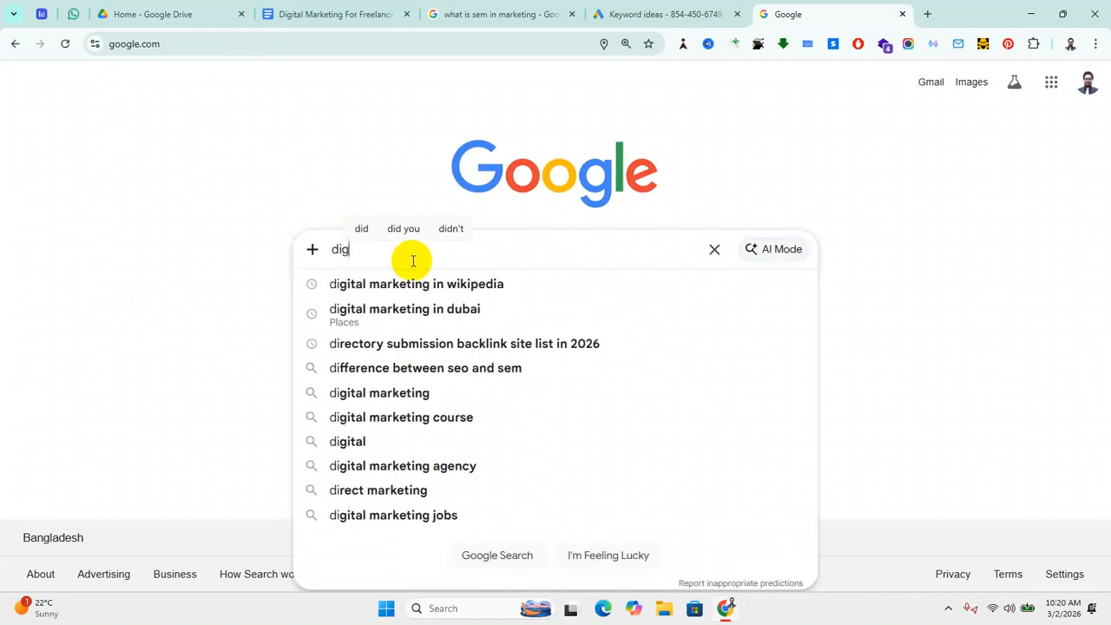
pyautogui.write('ital marketing agency')
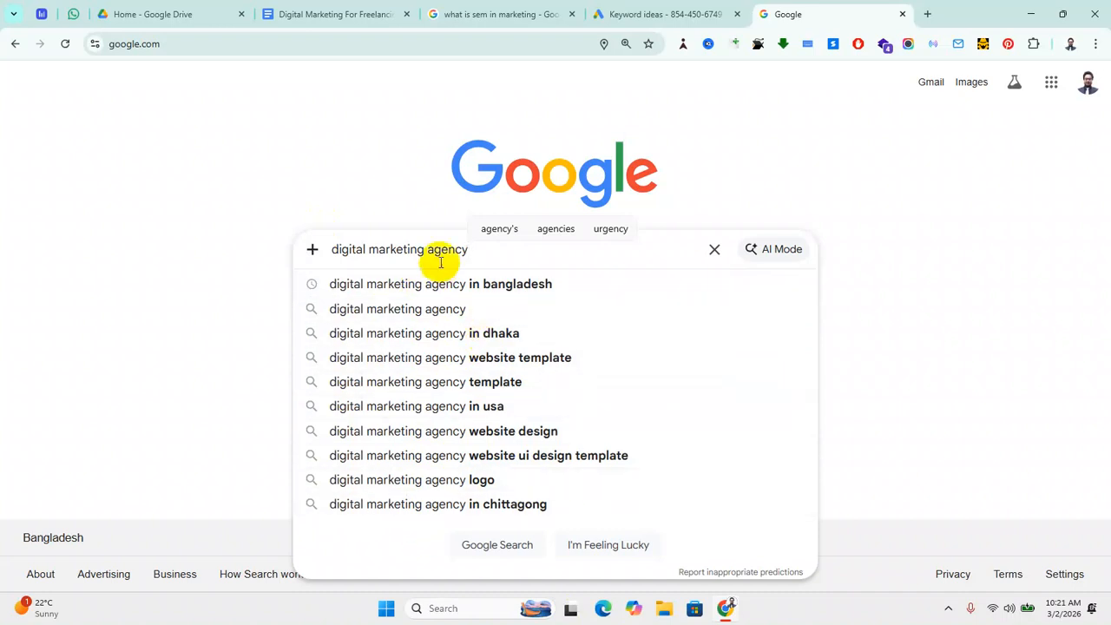
pyautogui.moveTo(427, 250); pyautogui.dragTo(586, 278)
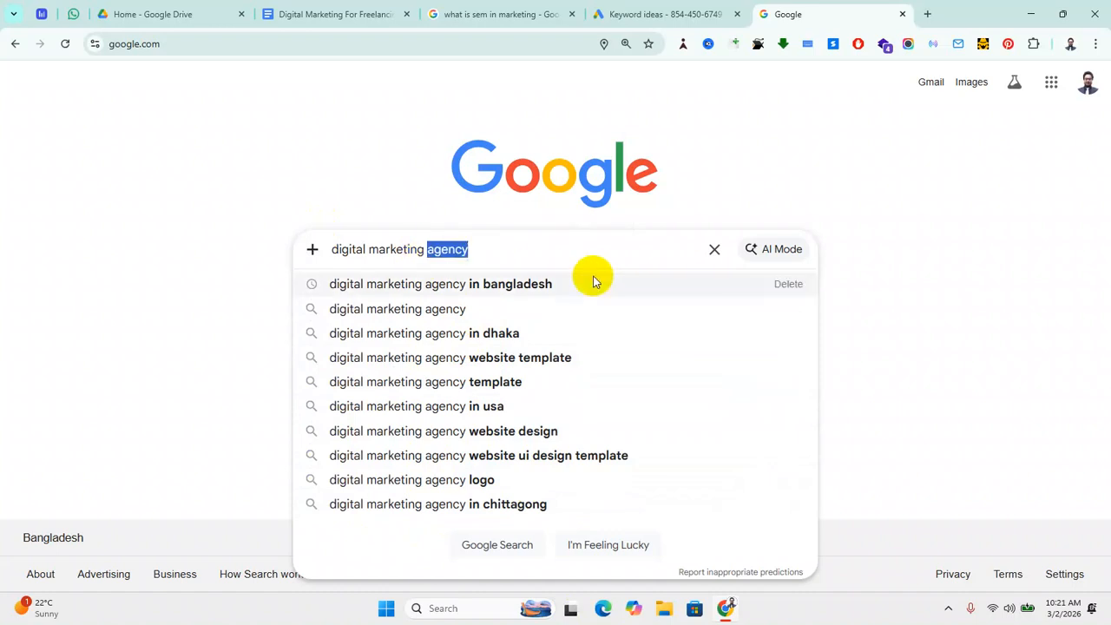
pyautogui.press('BackSpace')
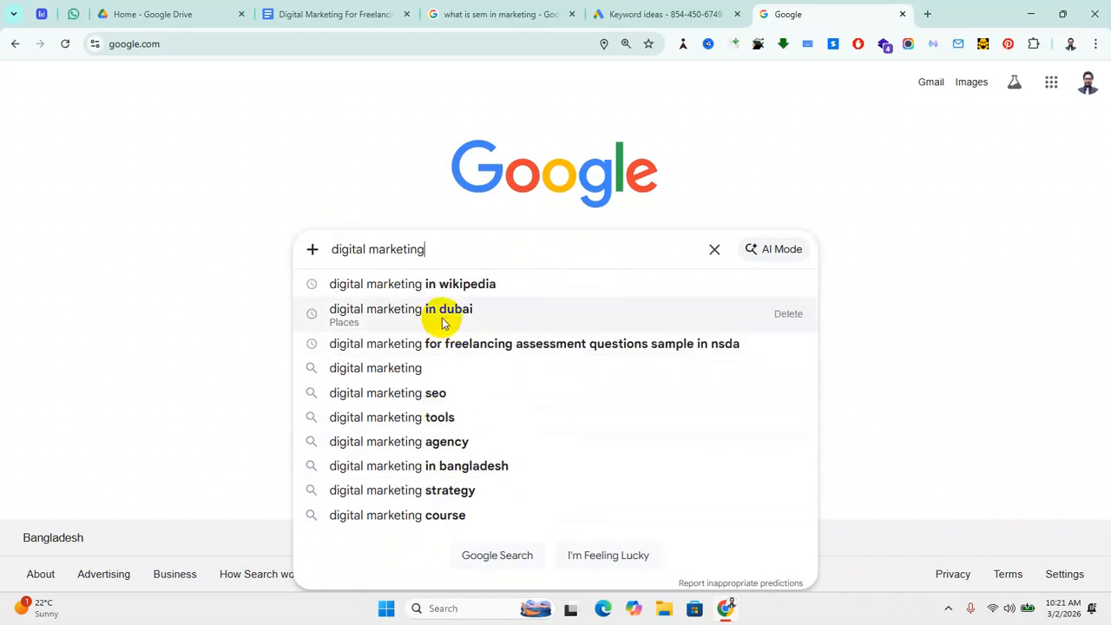
# Step: Run the 'digital marketing' search, browse the results, and return to the Keyword ideas tab
pyautogui.press('Return')
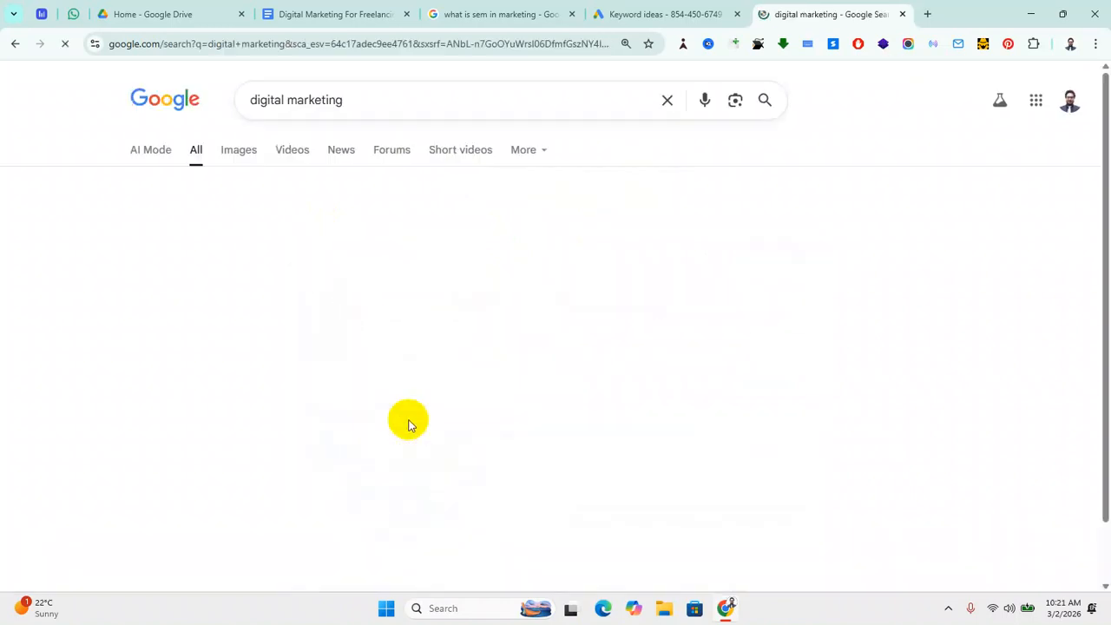
pyautogui.scroll(-10, 385, 377)
pyautogui.scroll(-12, 377, 452)
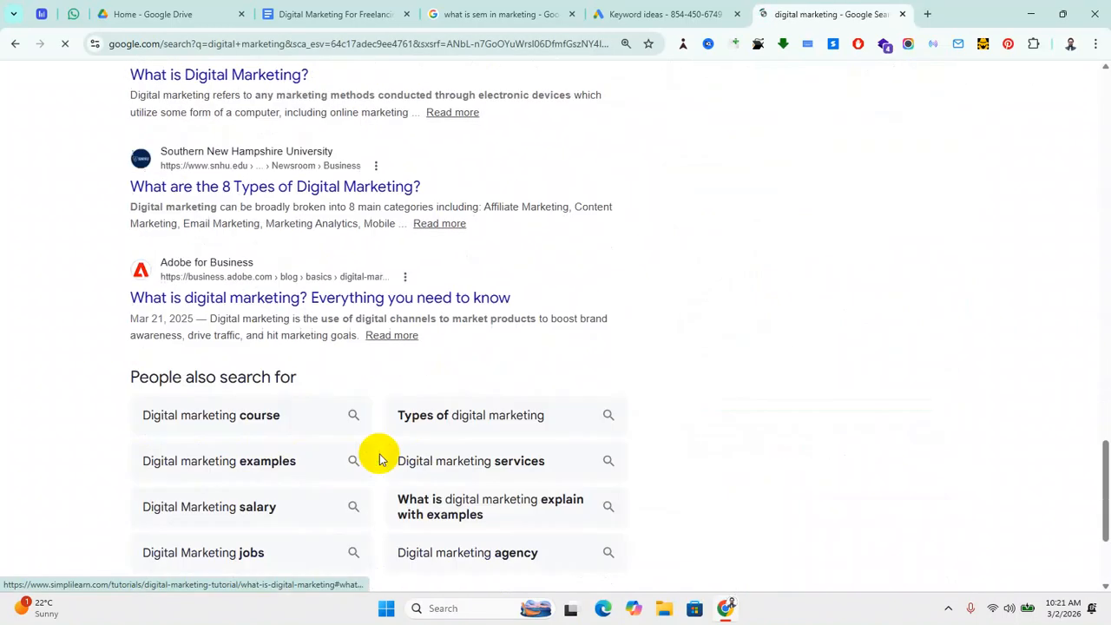
pyautogui.scroll(2, 268, 347)
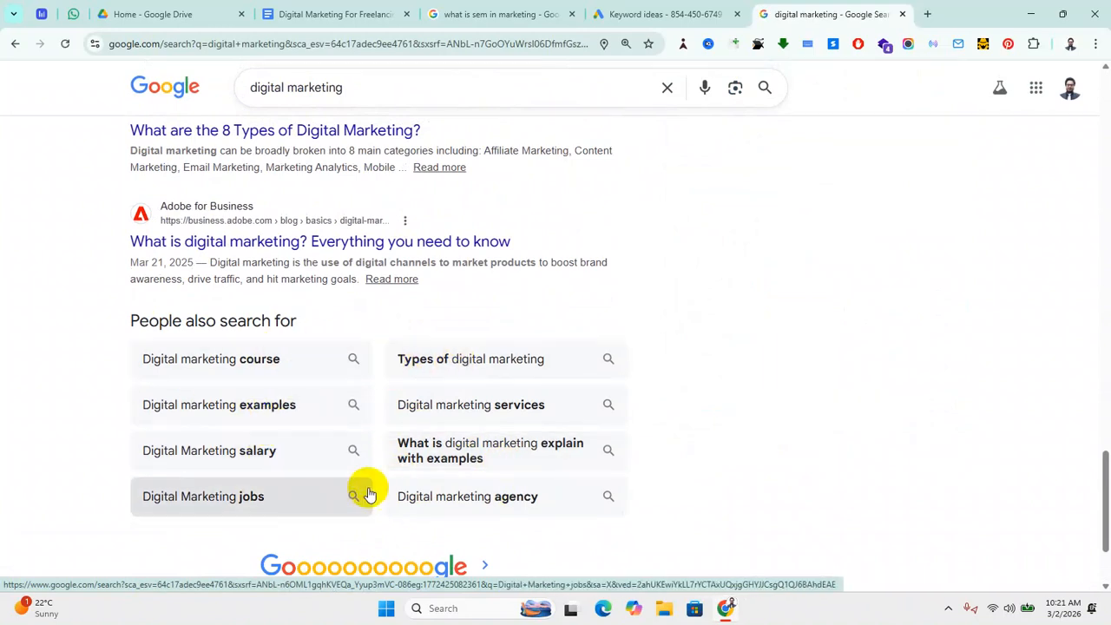
pyautogui.scroll(10, 607, 491)
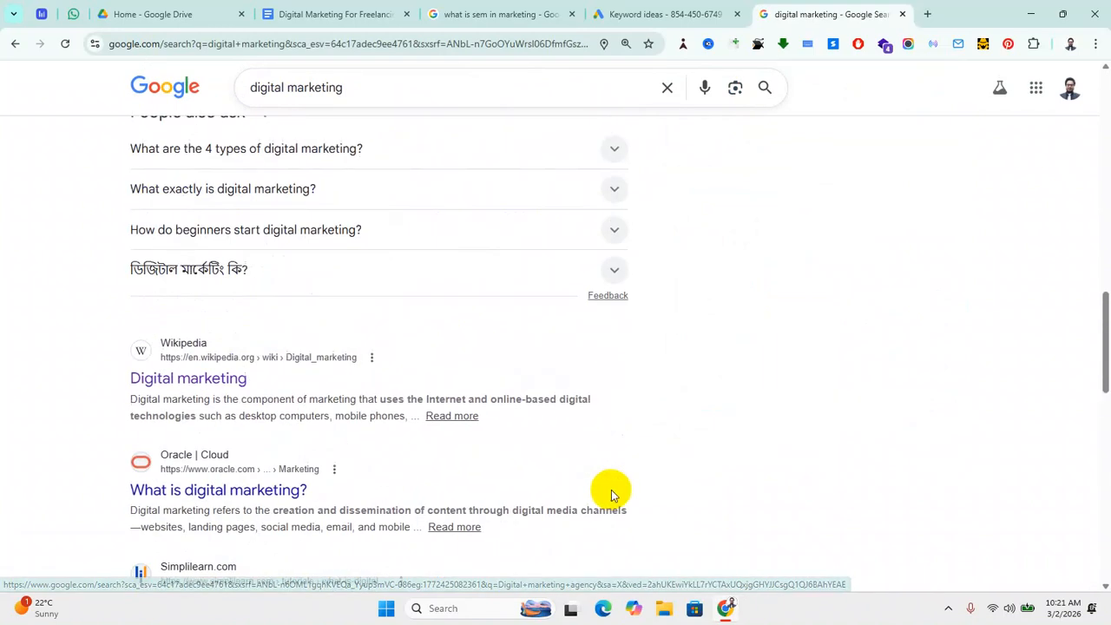
pyautogui.click(657, 14)
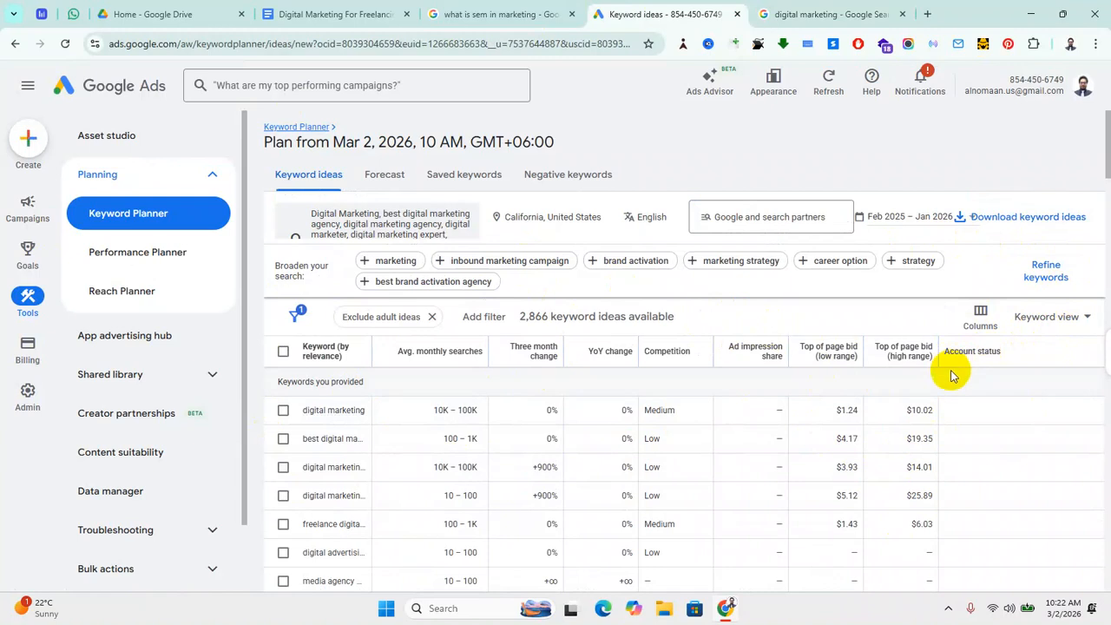
pyautogui.hotkey('ctrl', '+')
pyautogui.hotkey('ctrl', '+')
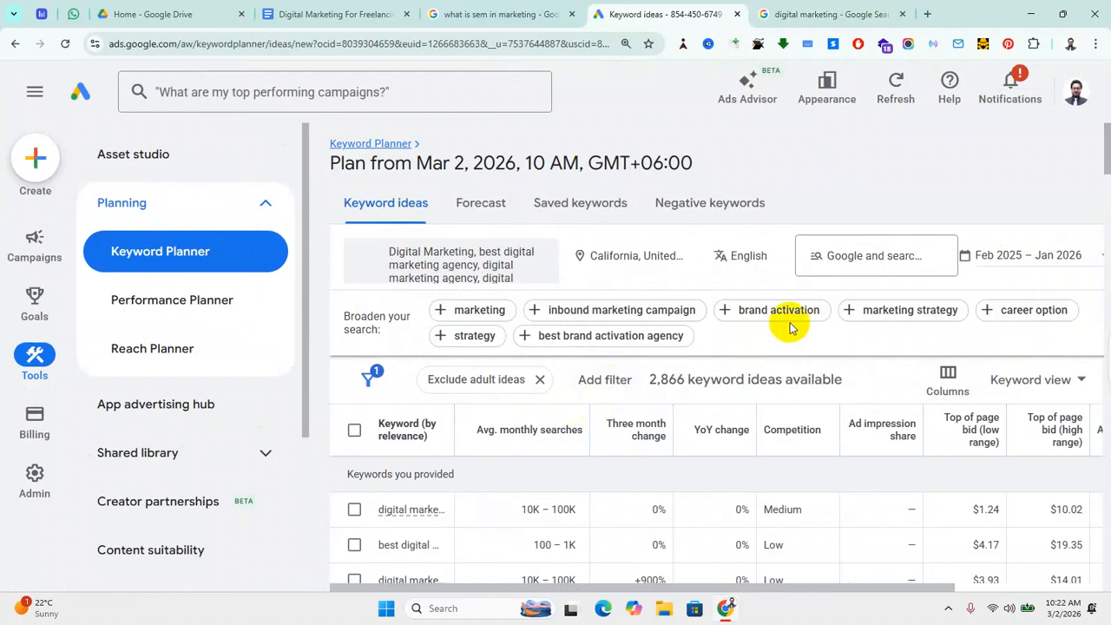
pyautogui.scroll(-3, 746, 366)
pyautogui.scroll(3, 744, 379)
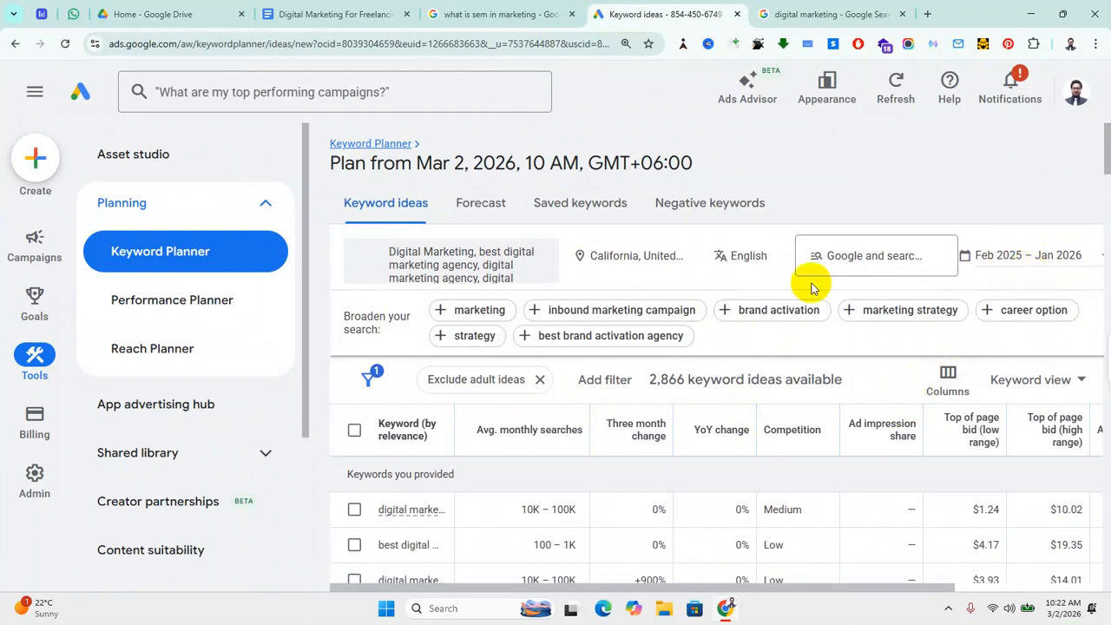
pyautogui.hotkey('ctrl', '-')
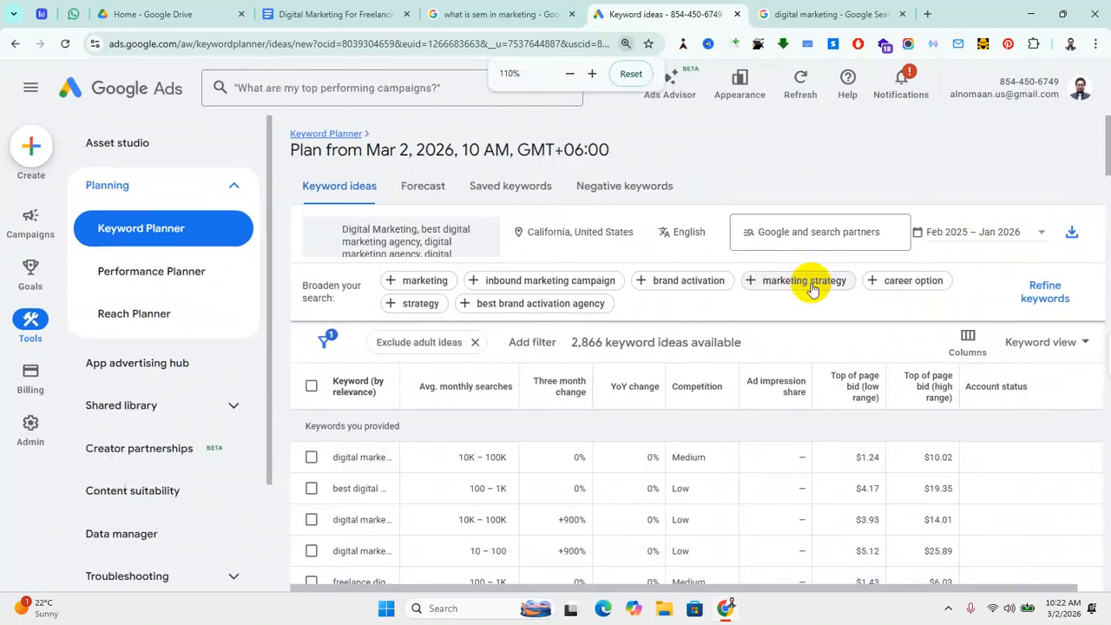
pyautogui.hotkey('ctrl', '-')
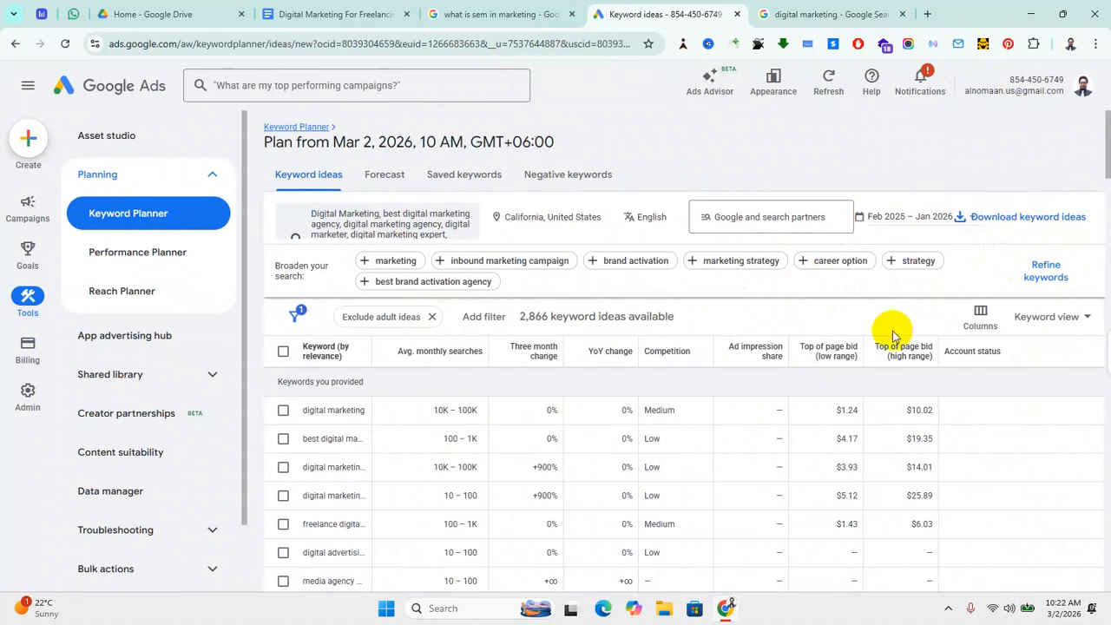
pyautogui.moveTo(842, 354)
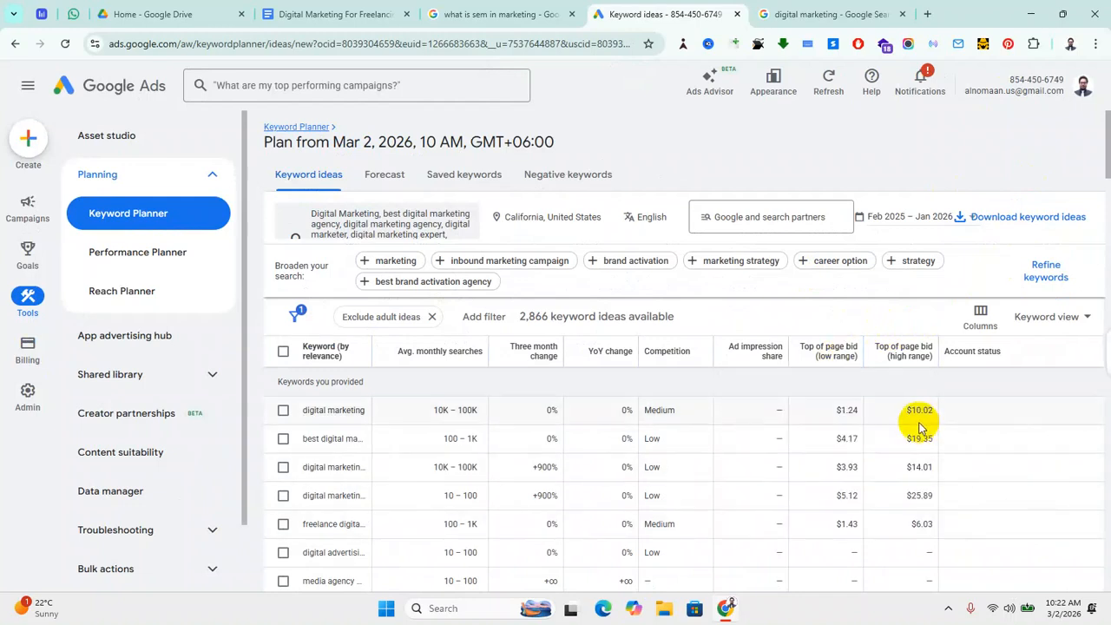
pyautogui.hotkey('ctrl', '-')
pyautogui.hotkey('ctrl', '+')
pyautogui.hotkey('ctrl', '+')
pyautogui.hotkey('ctrl', '-')
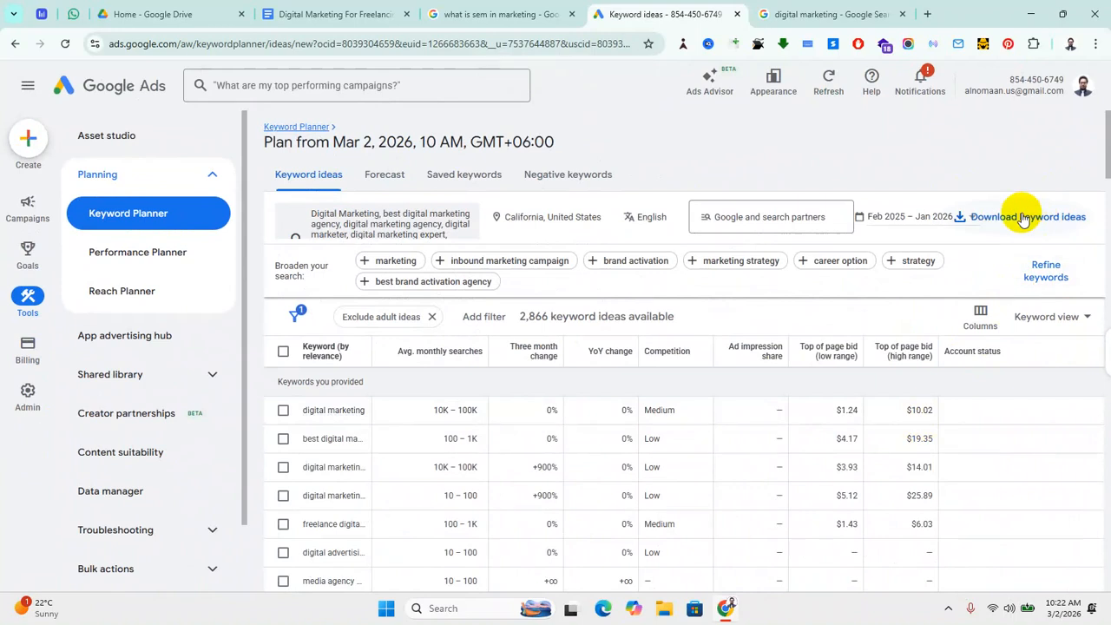
# Step: Open the Download keyword ideas menu offering .csv and Google Sheets
pyautogui.click(1020, 219)
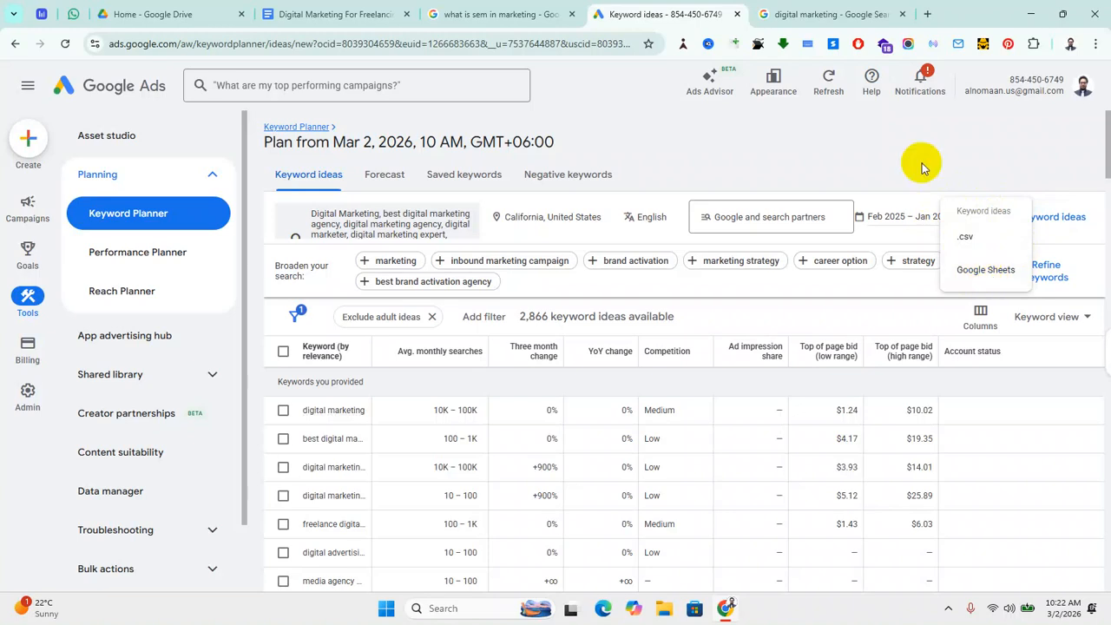
# Step: Export the keyword ideas to Google Sheets as 'Keywords For Digital Marketing' and open the sheet
pyautogui.click(982, 271)
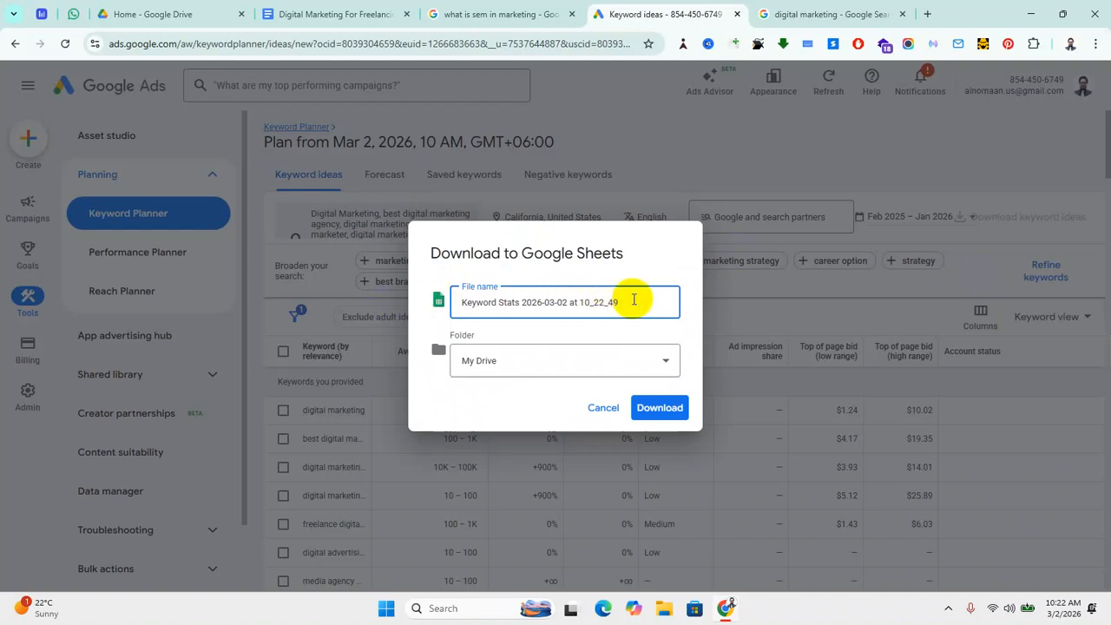
pyautogui.hotkey('ctrl', 'a')
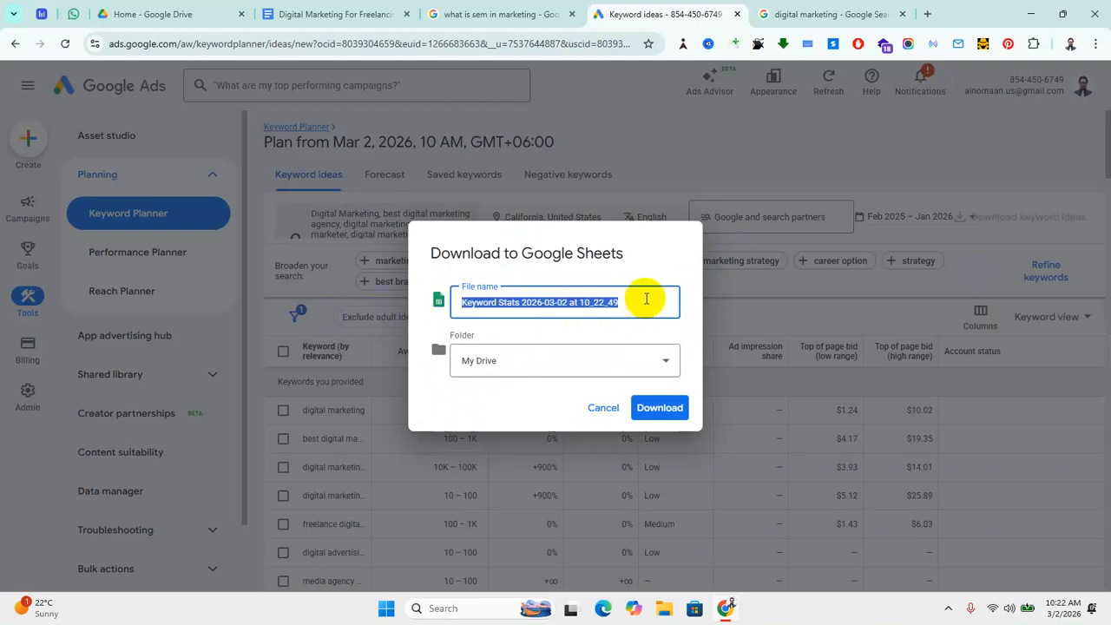
pyautogui.press('BackSpace')
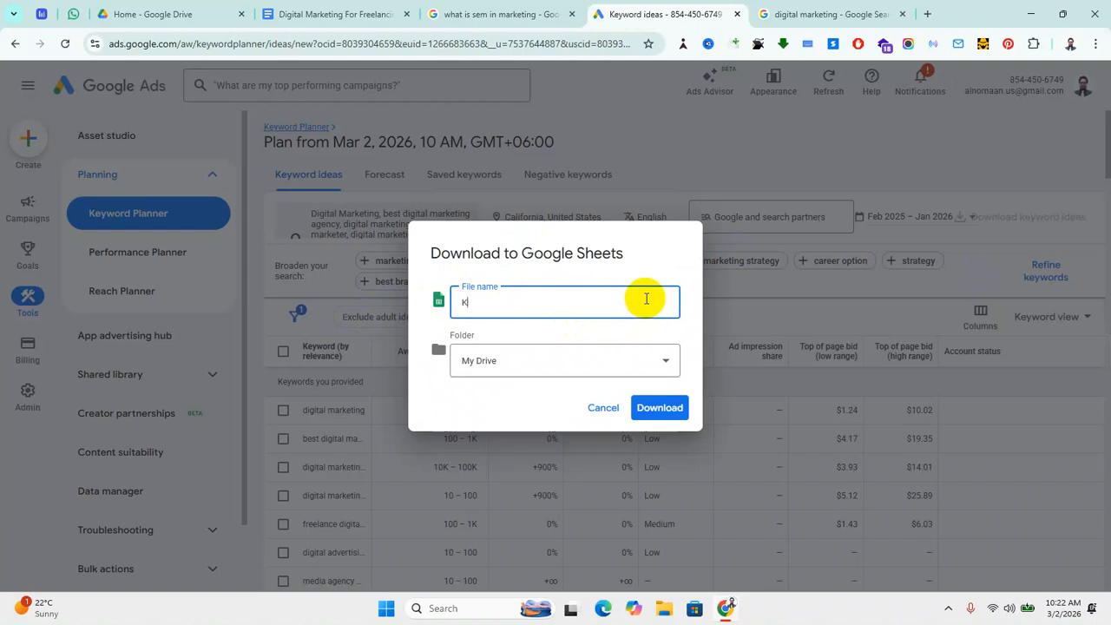
pyautogui.write('Keywords For Digit')
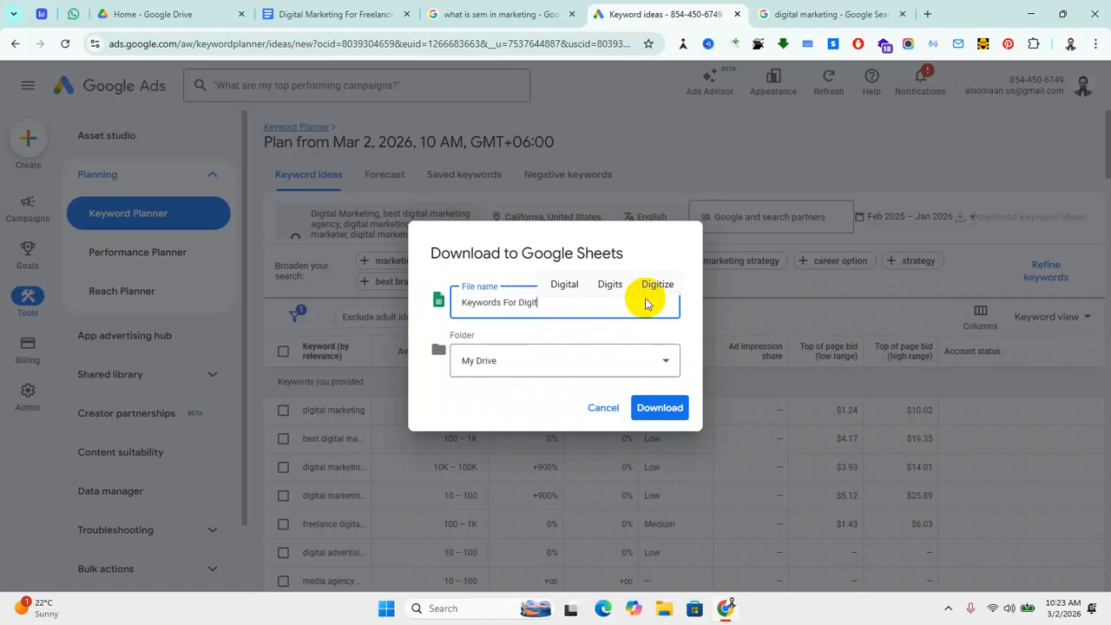
pyautogui.write('al Mar')
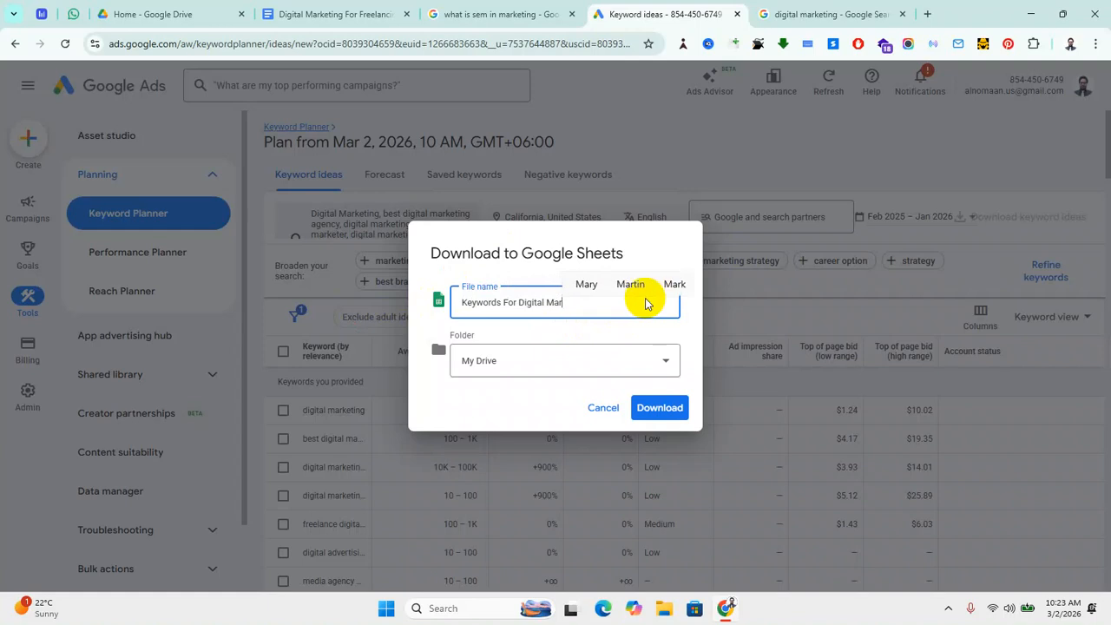
pyautogui.write('keting')
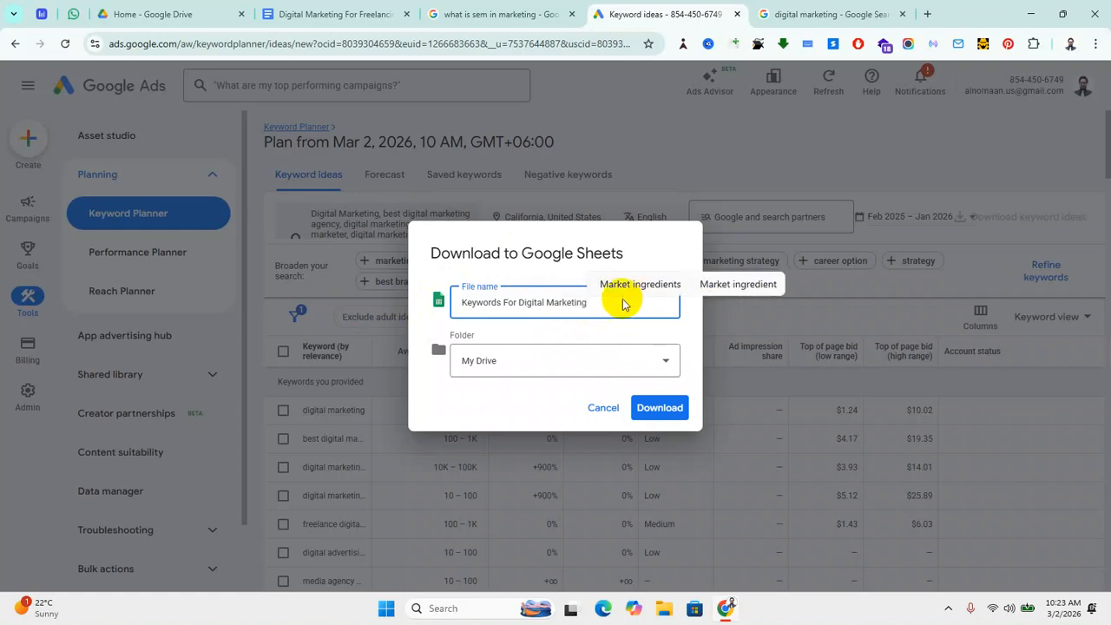
pyautogui.click(673, 422)
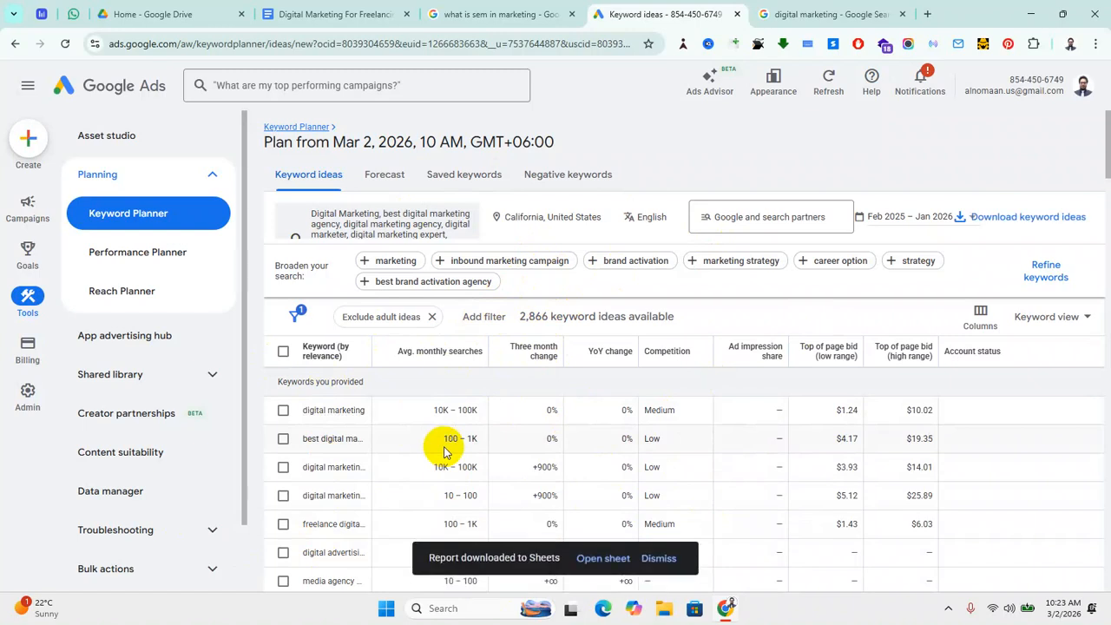
pyautogui.click(600, 557)
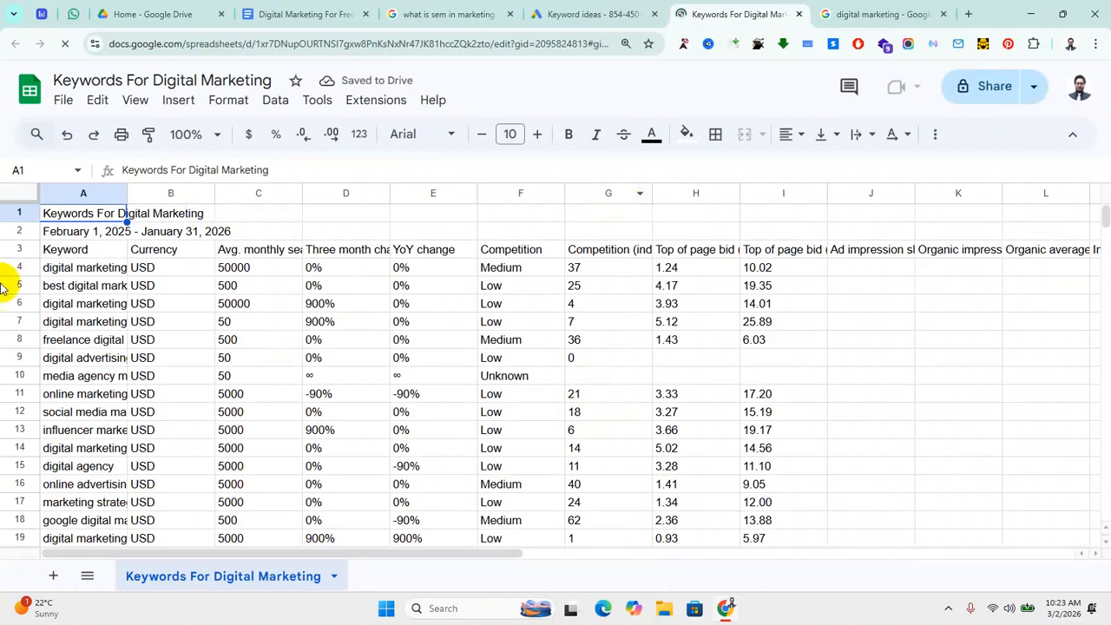
# Step: Widen the Keyword column A to show full keywords and centre its text
pyautogui.click(100, 194)
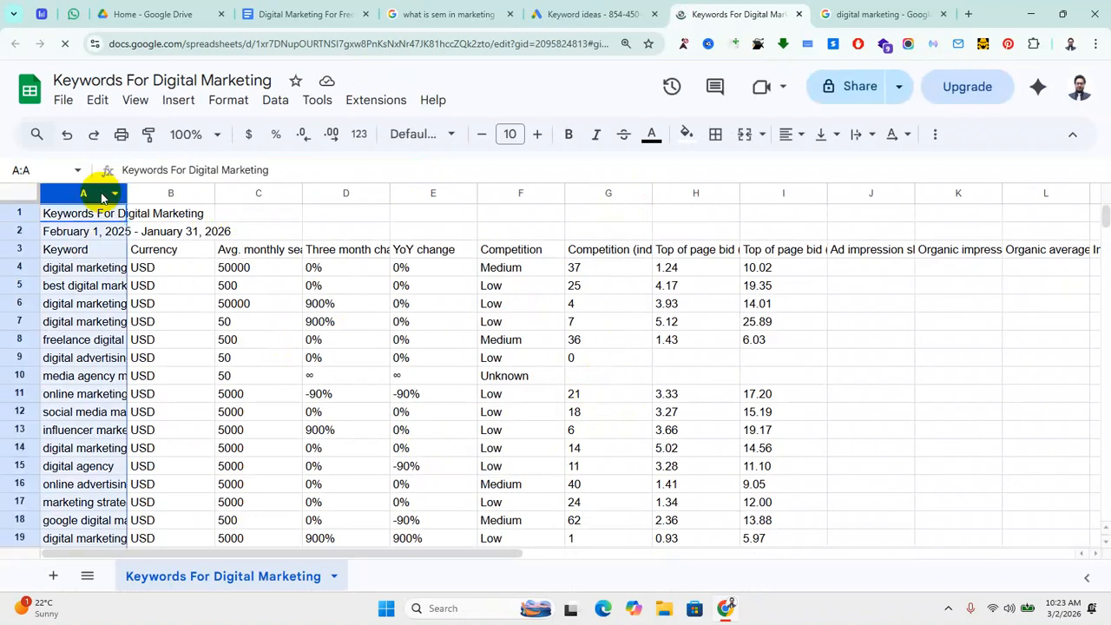
pyautogui.moveTo(128, 195); pyautogui.dragTo(264, 193)
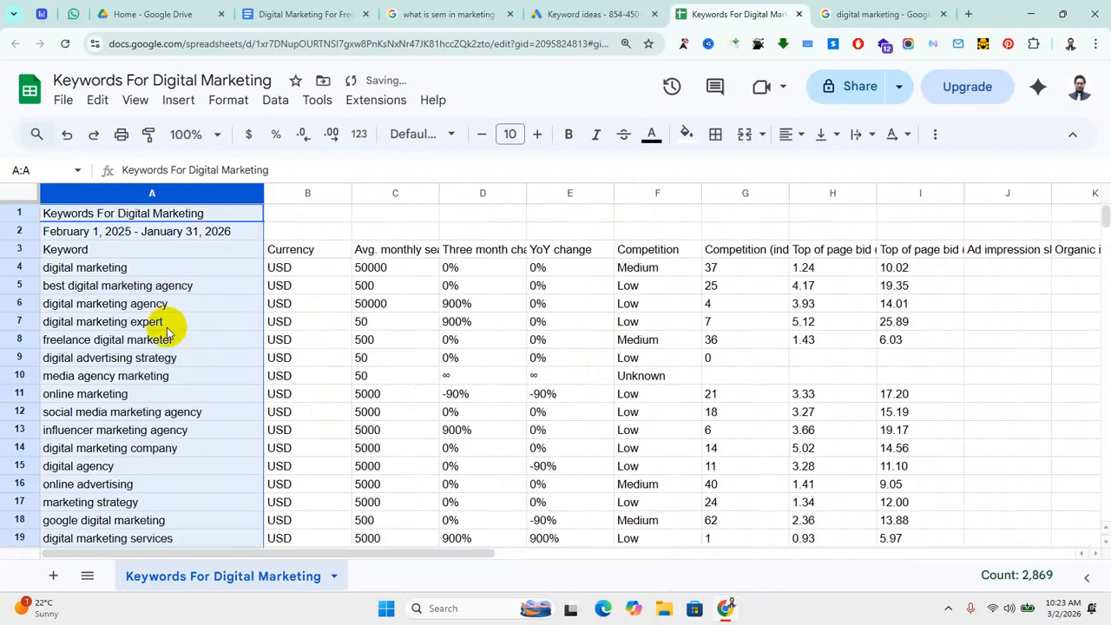
pyautogui.click(792, 135)
pyautogui.click(818, 170)
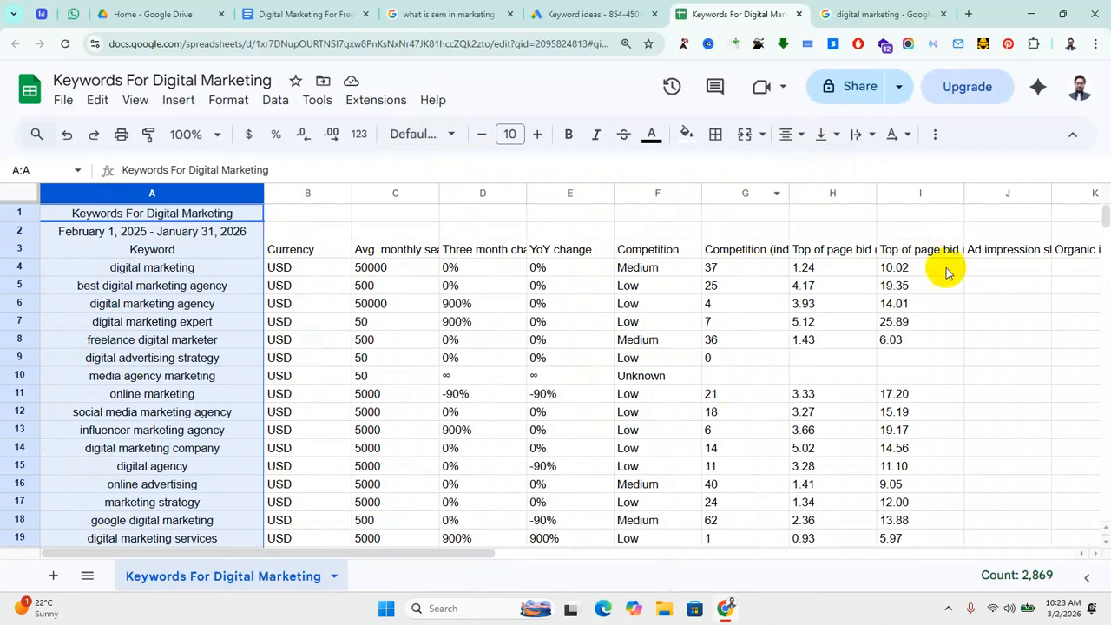
# Step: Resize the competition index column G and centre its values
pyautogui.click(736, 193)
pyautogui.moveTo(787, 192); pyautogui.dragTo(846, 193)
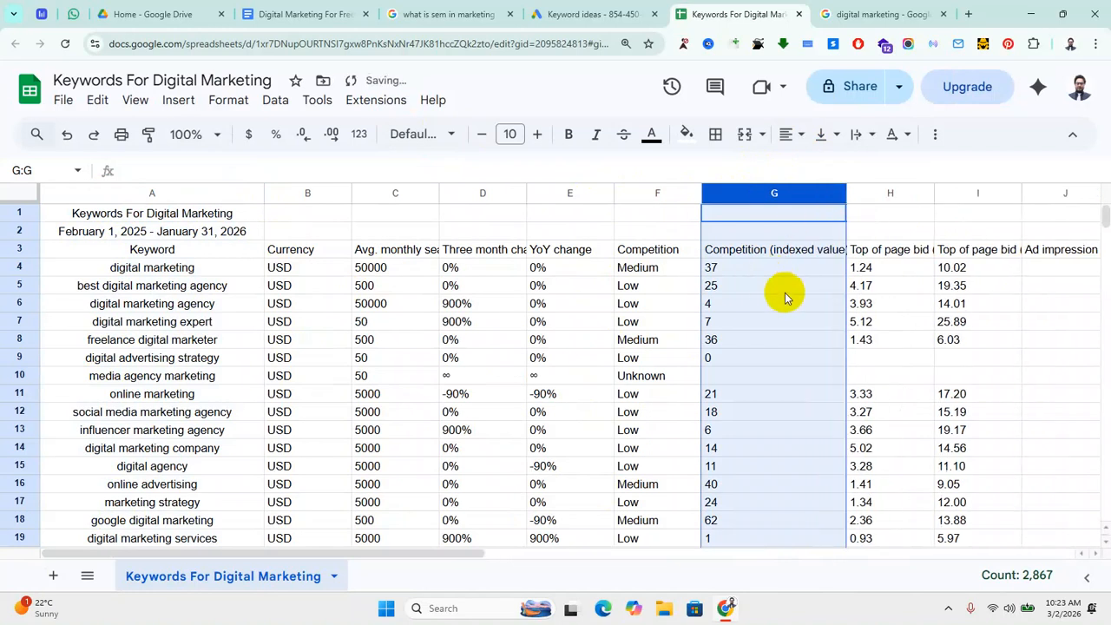
pyautogui.click(791, 135)
pyautogui.click(813, 164)
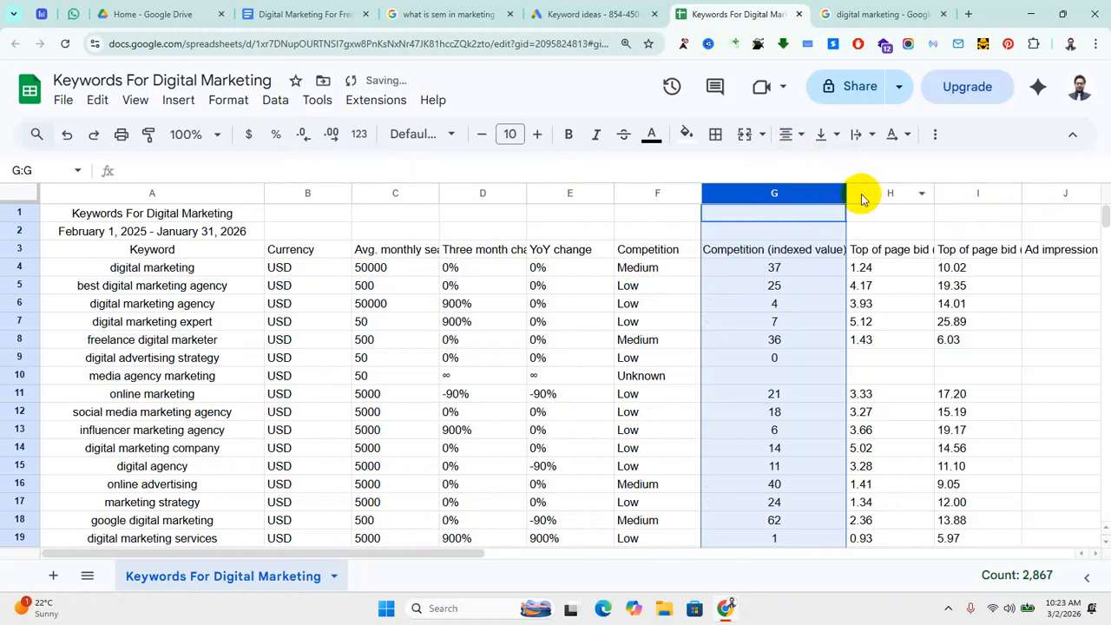
pyautogui.moveTo(846, 193); pyautogui.dragTo(795, 195)
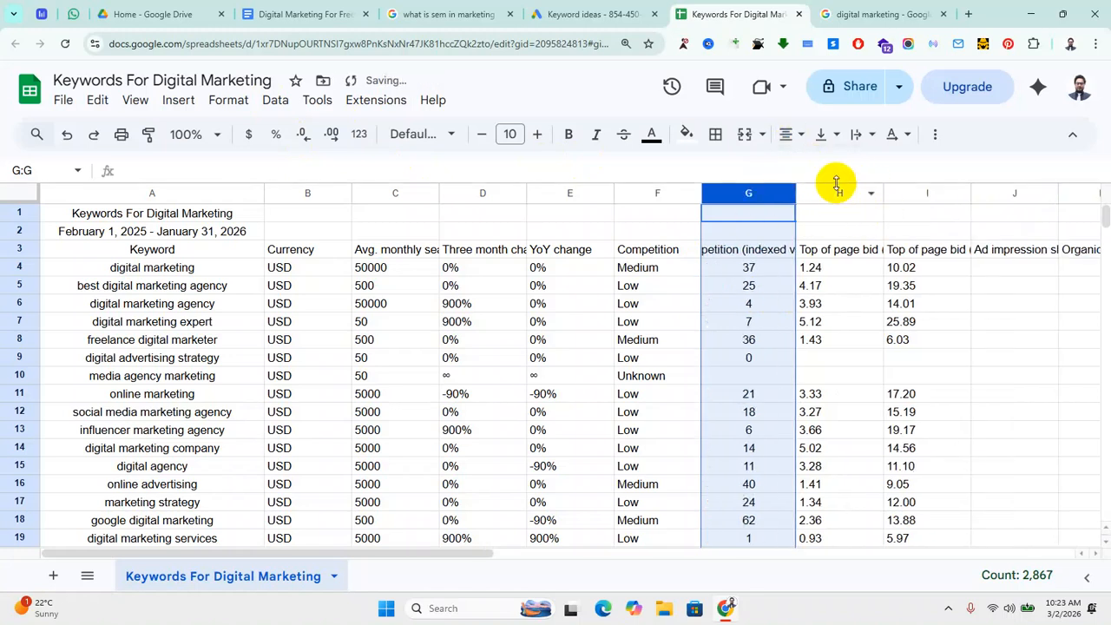
# Step: Centre the low-range bid column H and widen it to show its full header
pyautogui.click(839, 191)
pyautogui.click(788, 135)
pyautogui.click(813, 165)
pyautogui.moveTo(881, 193); pyautogui.dragTo(986, 195)
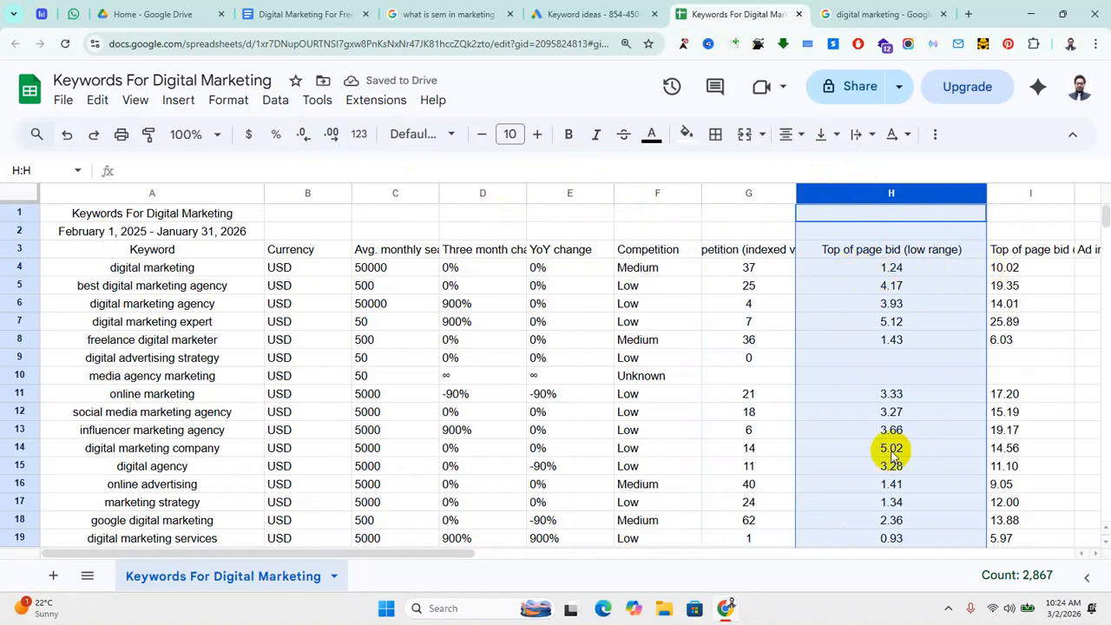
# Step: Narrow columns G and H slightly to tidy their widths
pyautogui.click(738, 198)
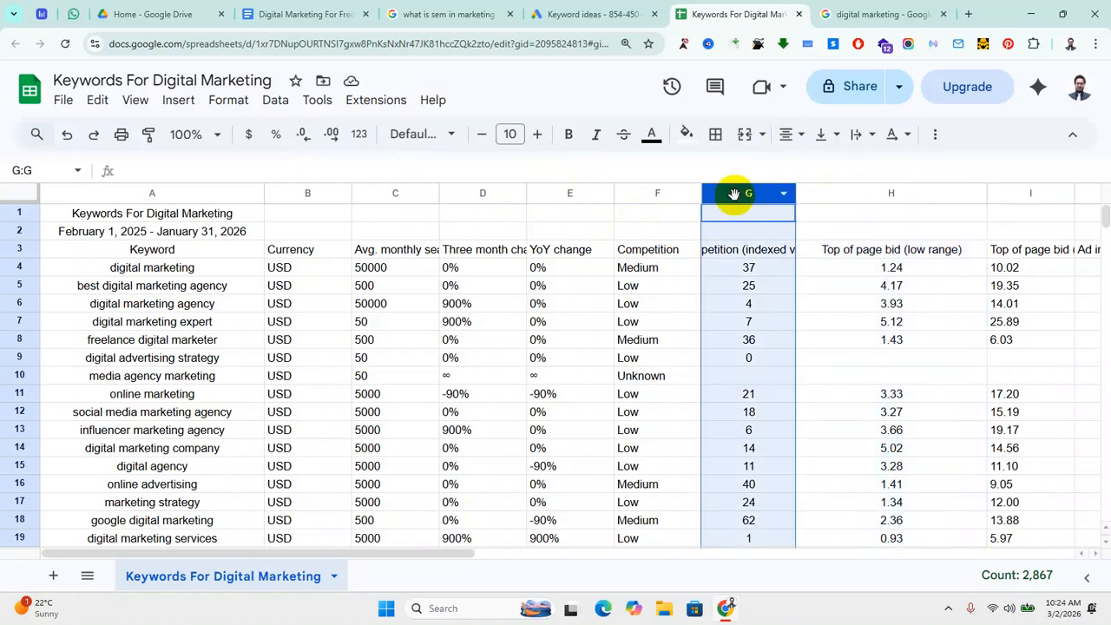
pyautogui.moveTo(800, 197); pyautogui.dragTo(767, 194)
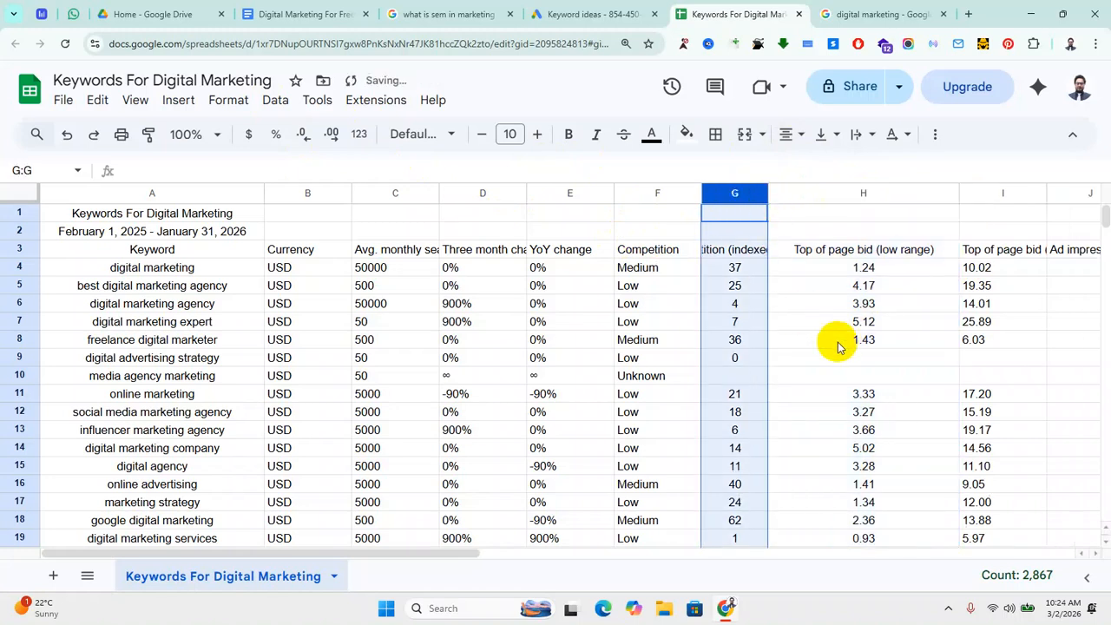
pyautogui.click(866, 192)
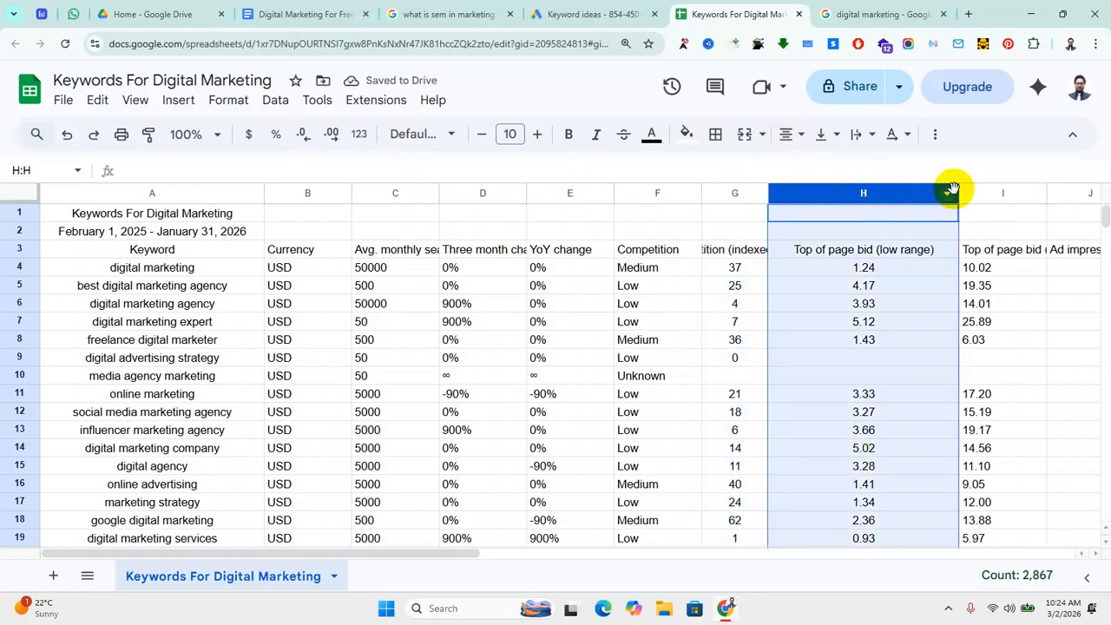
pyautogui.moveTo(961, 191); pyautogui.dragTo(934, 191)
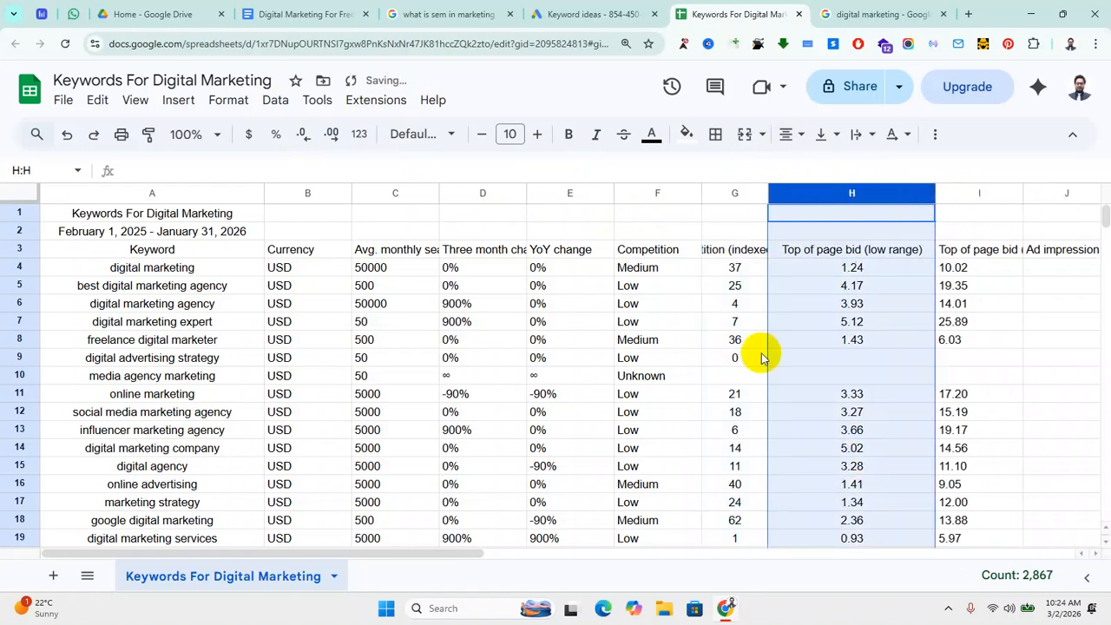
# Step: Fit the high-range bid column I to its header and centre its values
pyautogui.click(979, 190)
pyautogui.moveTo(1021, 193); pyautogui.dragTo(1024, 192)
pyautogui.doubleClick(1024, 192)
pyautogui.click(790, 135)
pyautogui.click(817, 170)
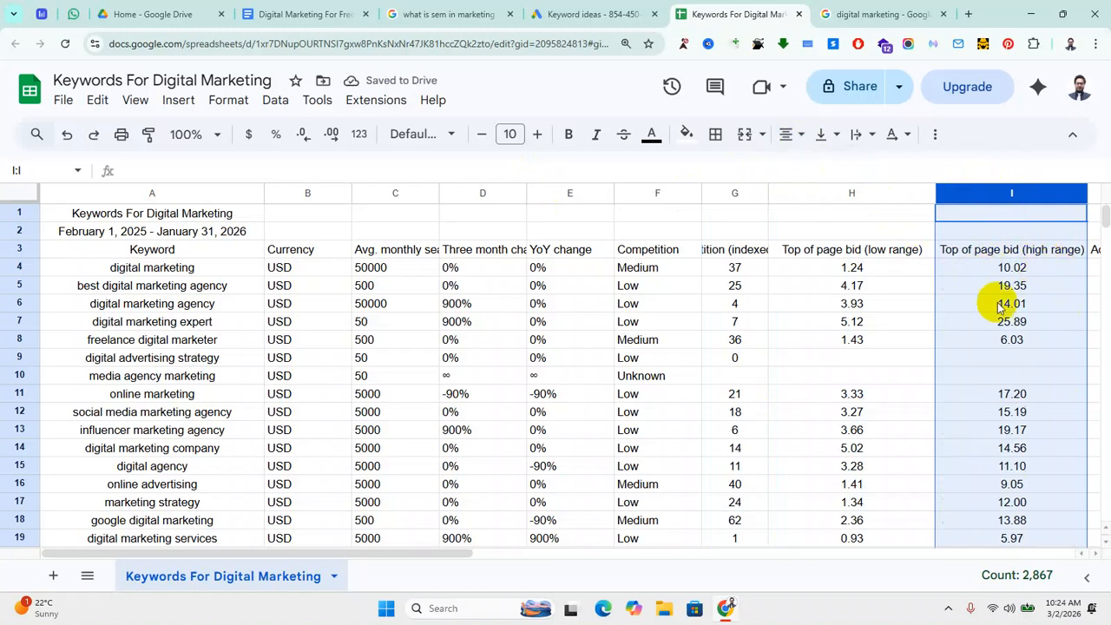
pyautogui.click(182, 274)
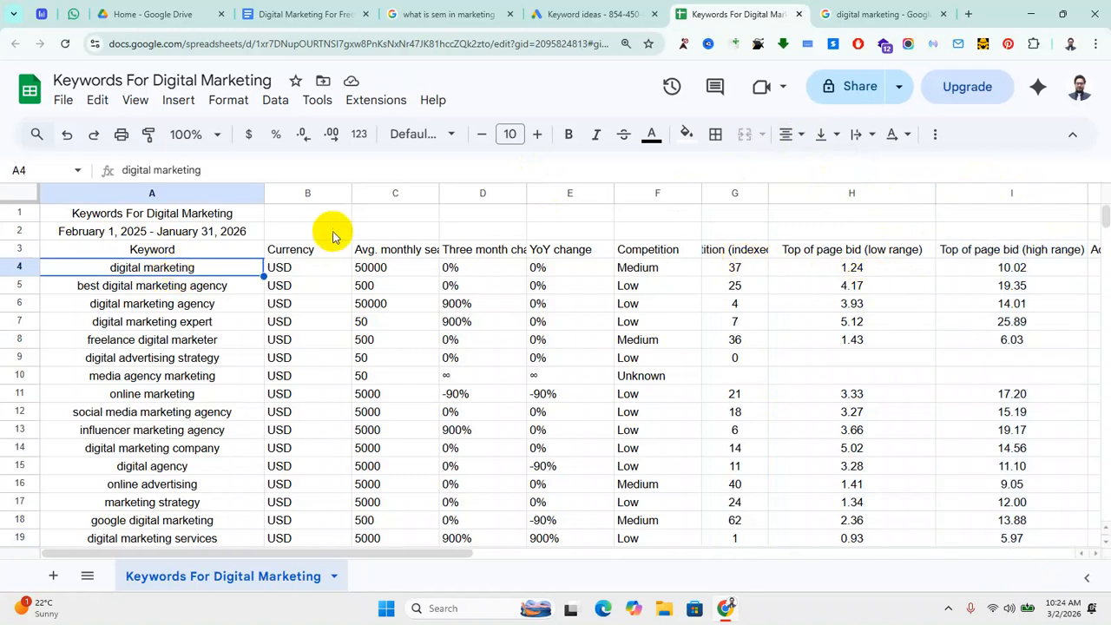
pyautogui.click(861, 271)
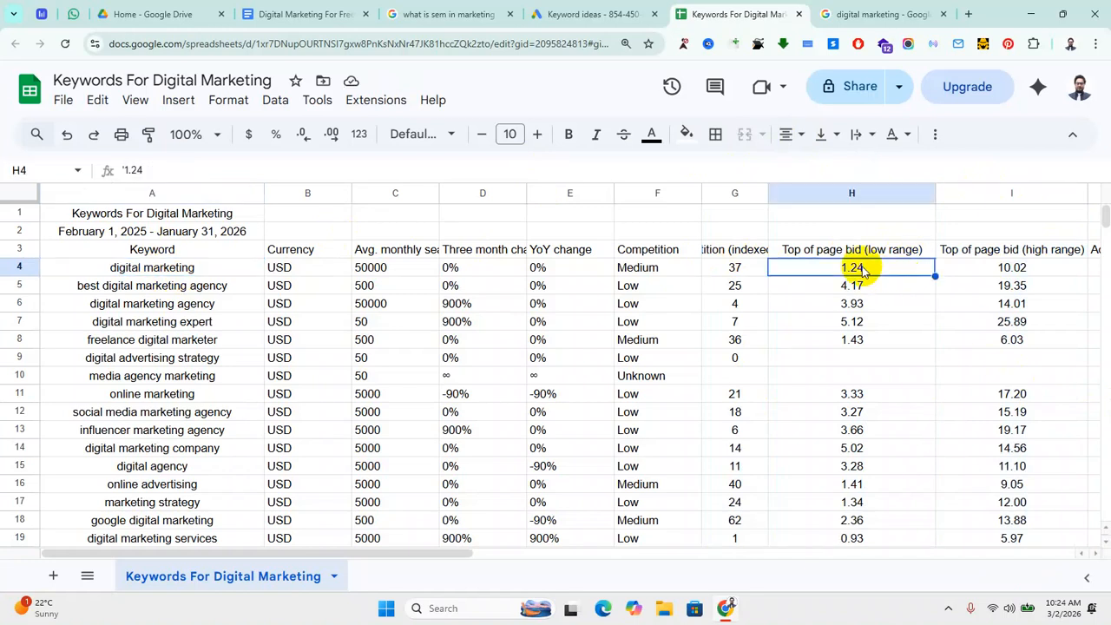
pyautogui.click(1025, 276)
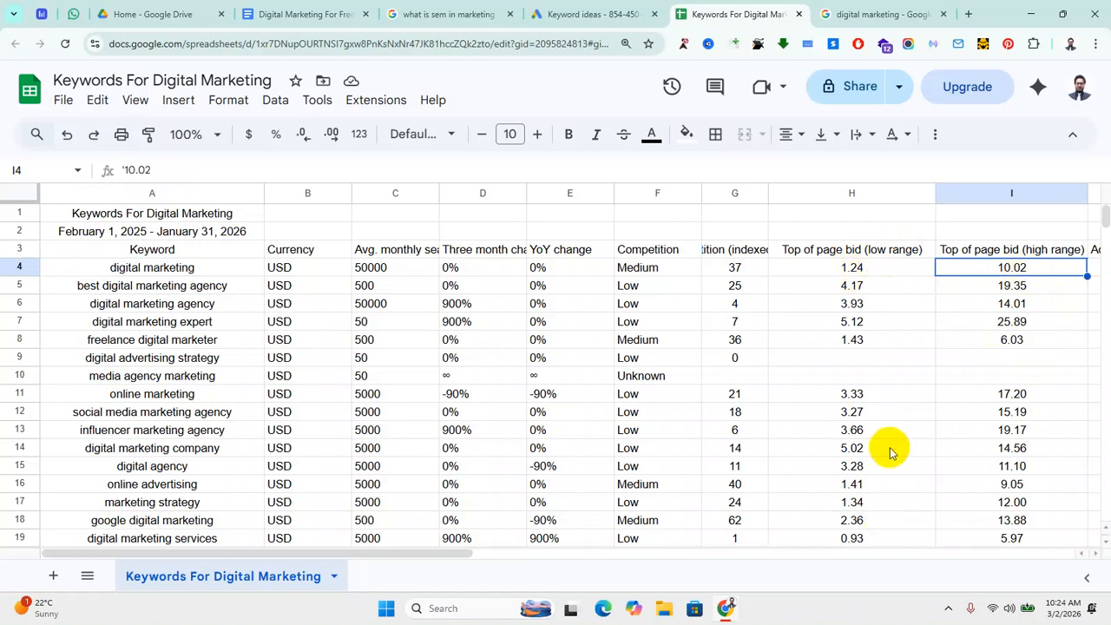
pyautogui.scroll(-3, 868, 408)
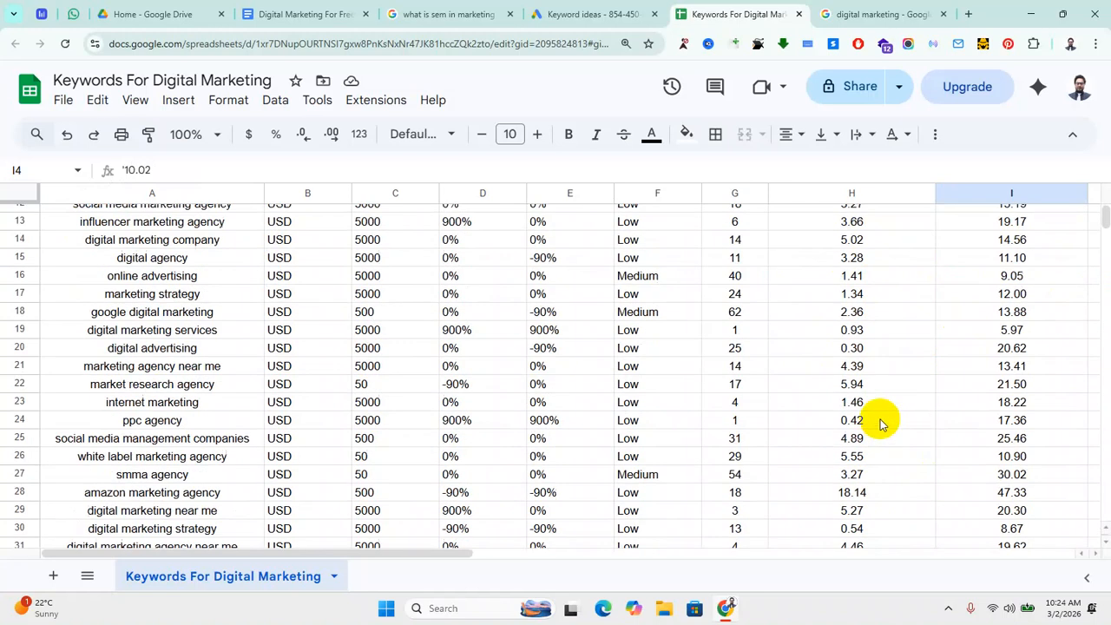
pyautogui.click(854, 537)
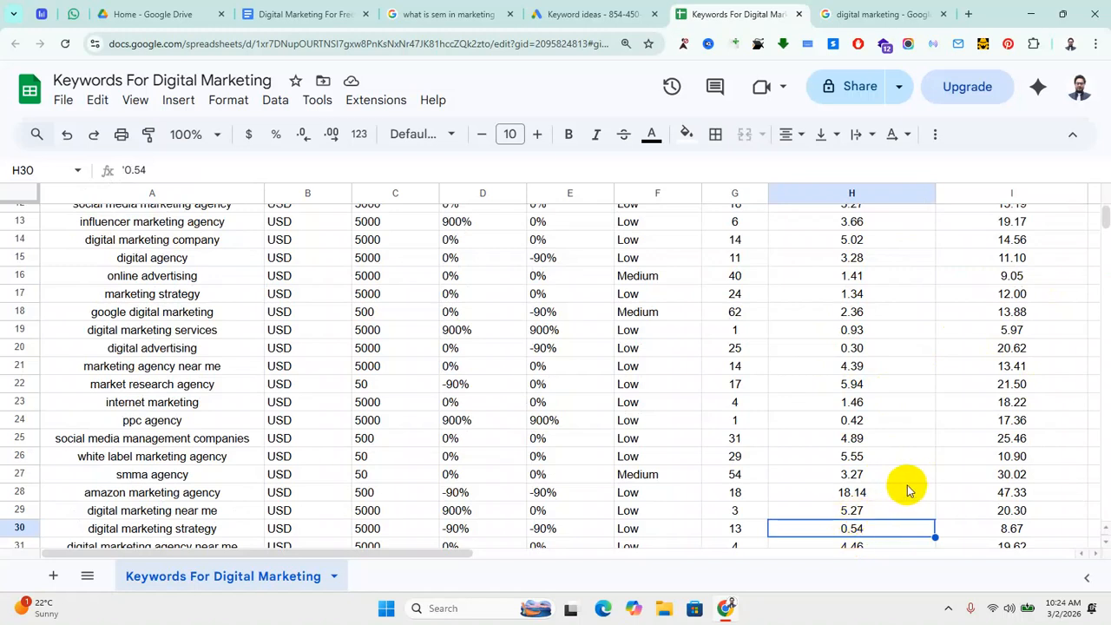
pyautogui.scroll(-3, 910, 485)
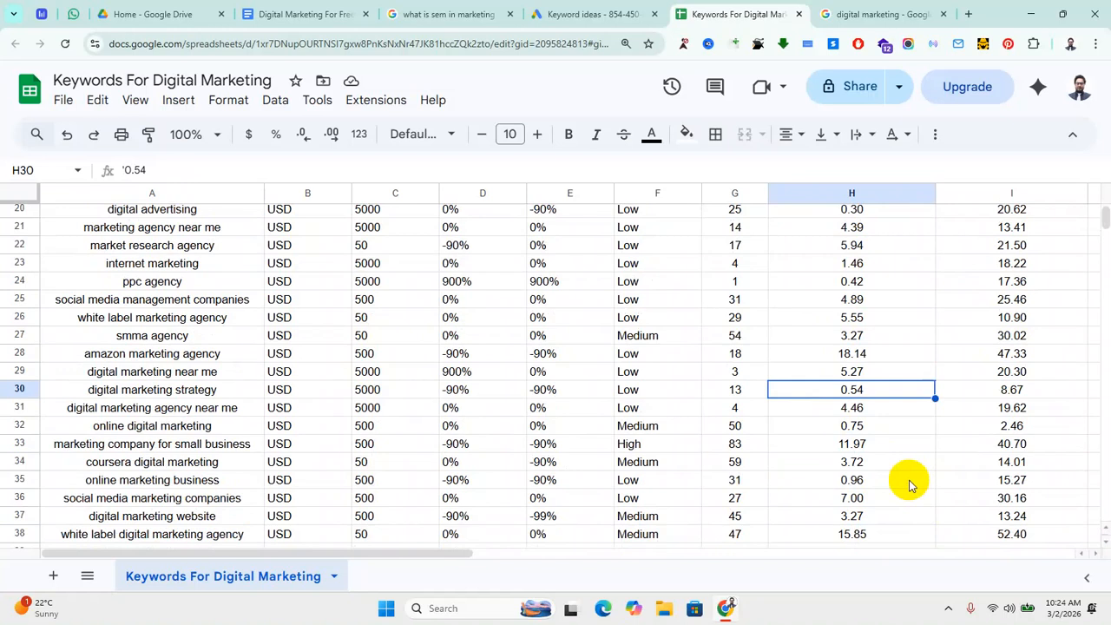
pyautogui.click(868, 482)
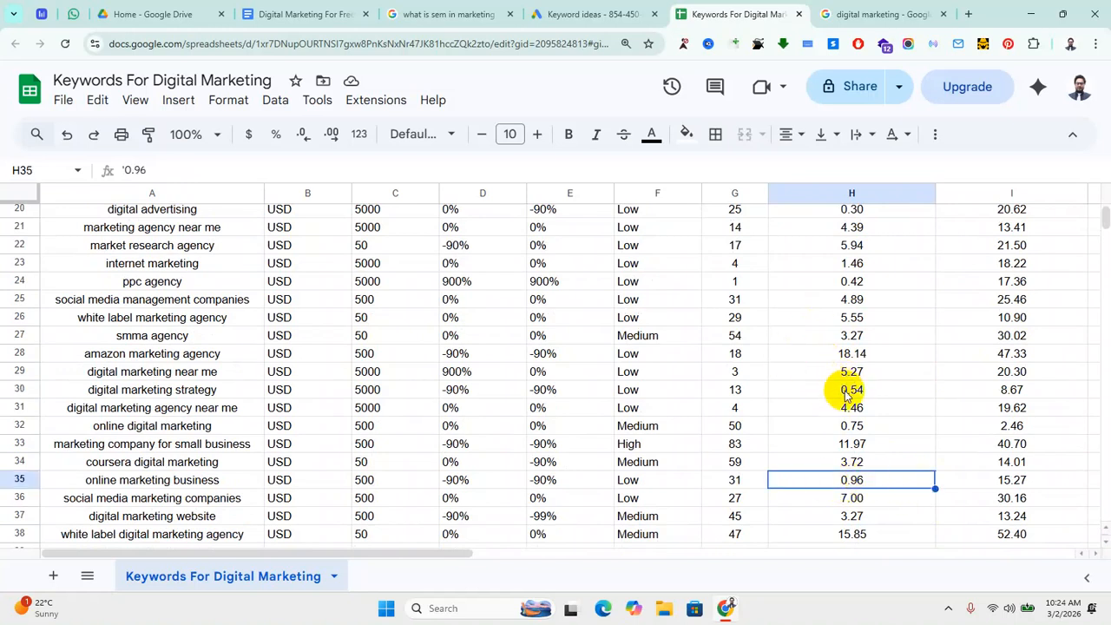
pyautogui.click(847, 265)
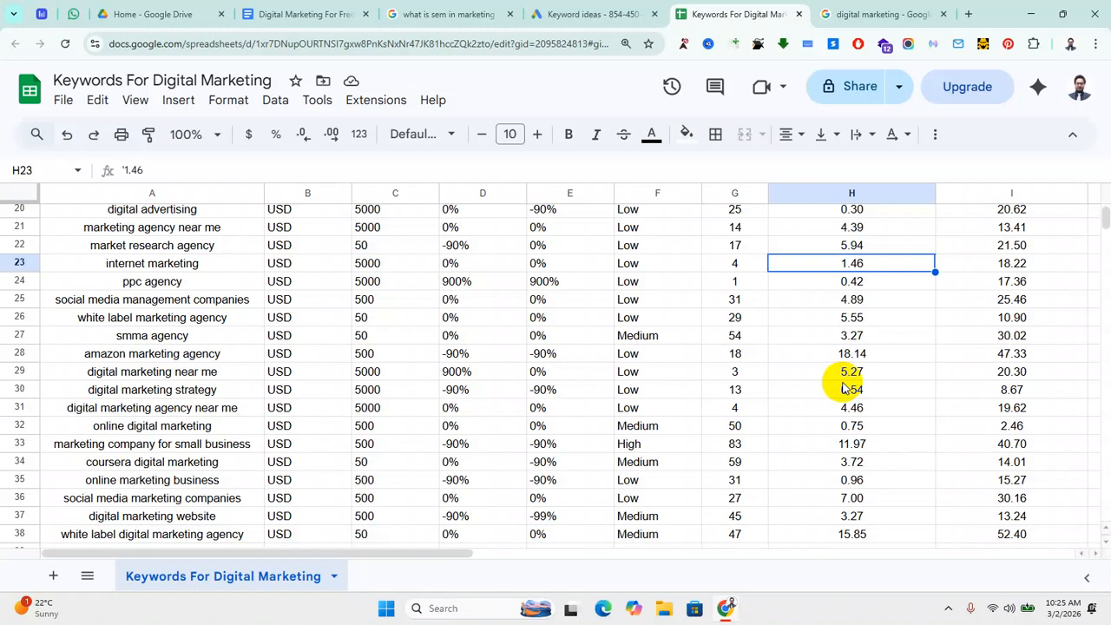
pyautogui.scroll(-8, 1012, 444)
pyautogui.scroll(2, 1013, 449)
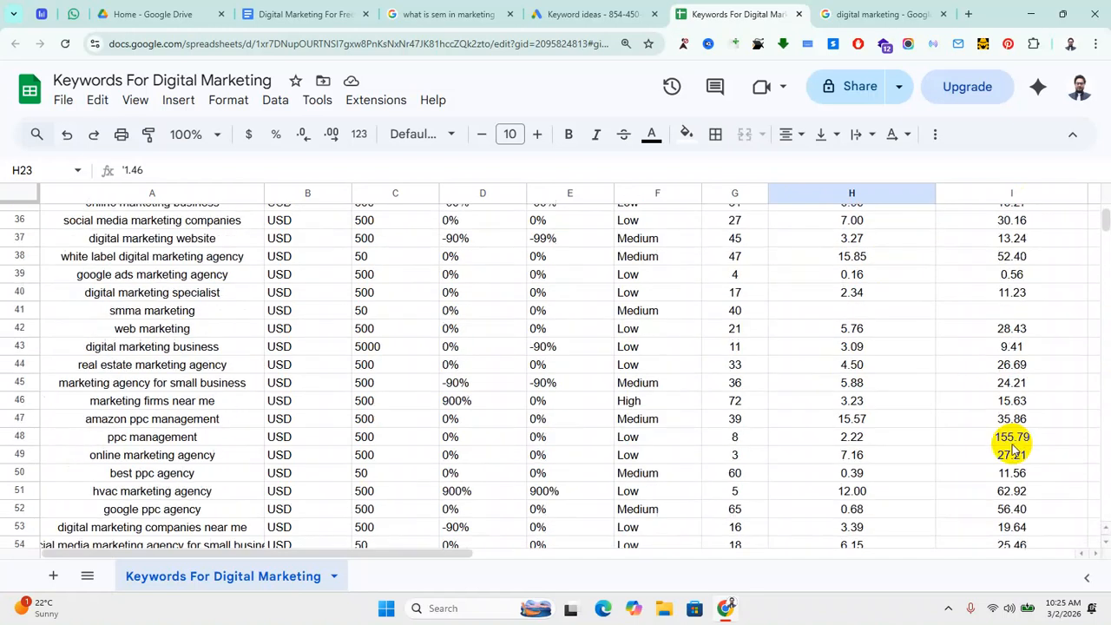
pyautogui.scroll(2, 1015, 375)
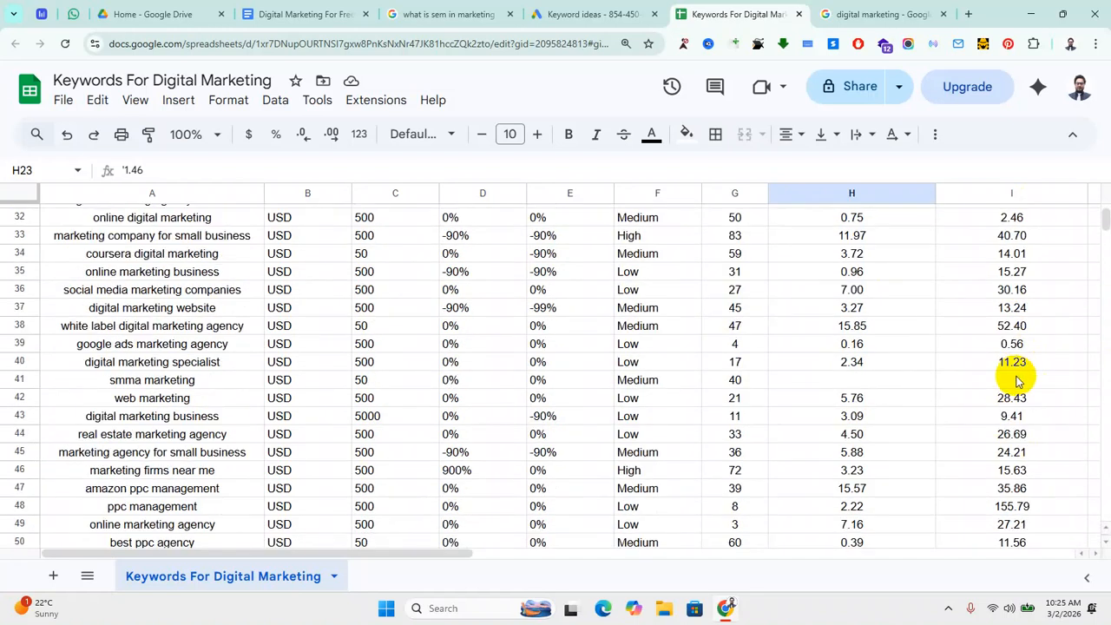
pyautogui.click(864, 222)
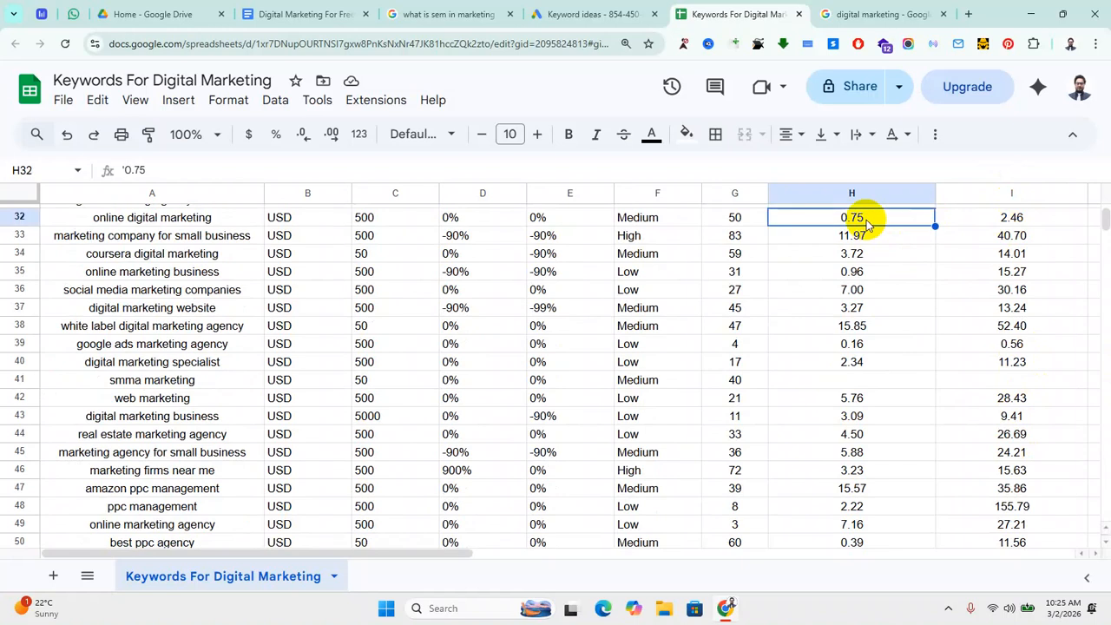
pyautogui.click(1017, 223)
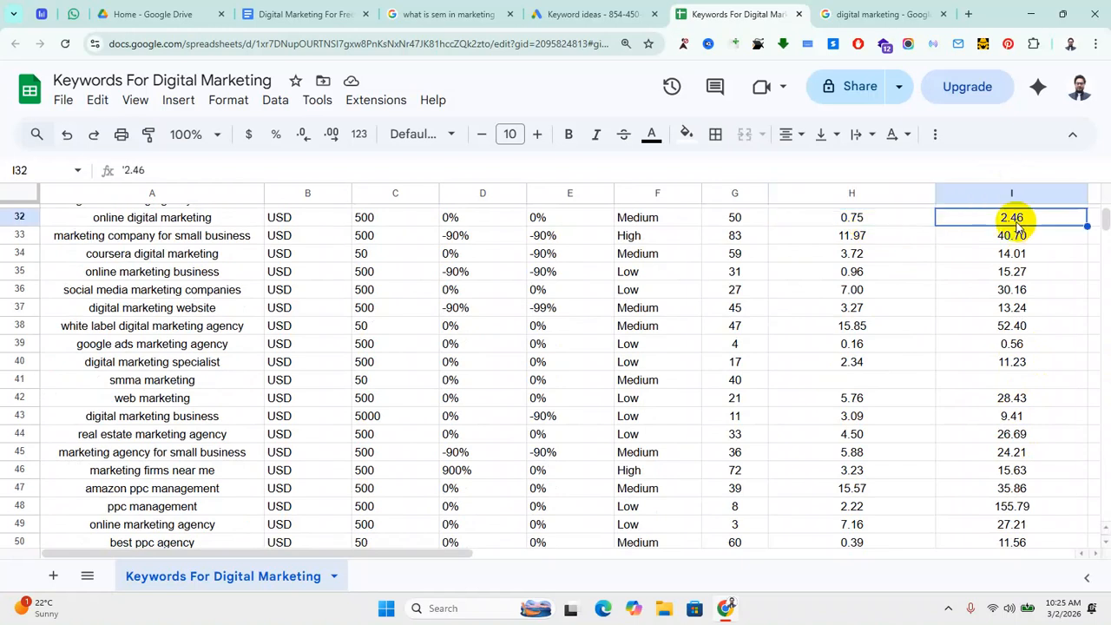
pyautogui.click(177, 217)
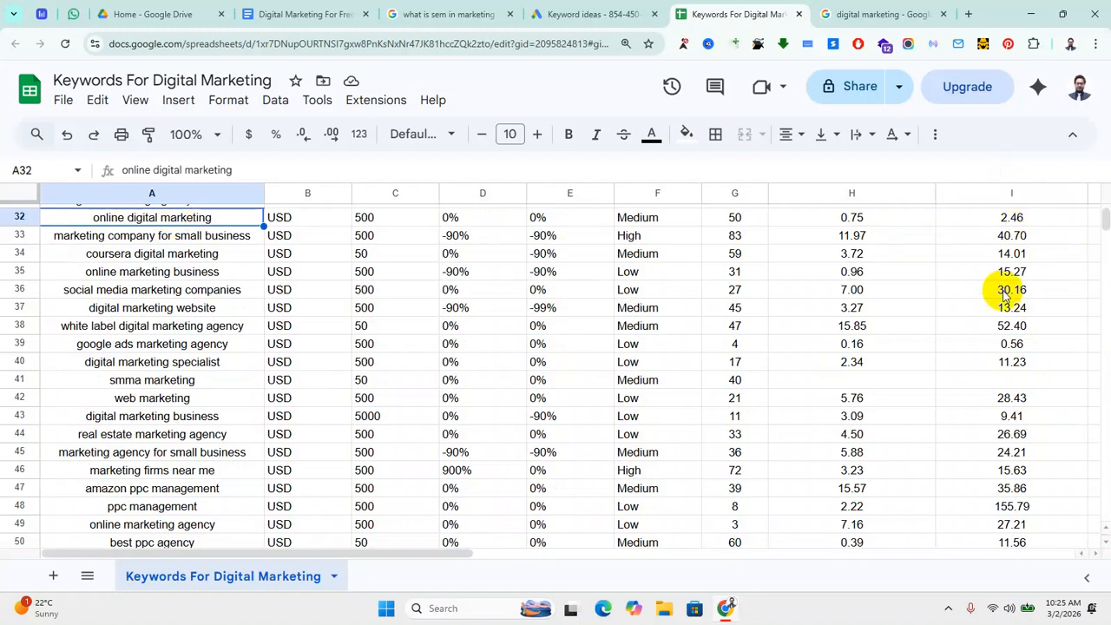
pyautogui.scroll(-1, 976, 398)
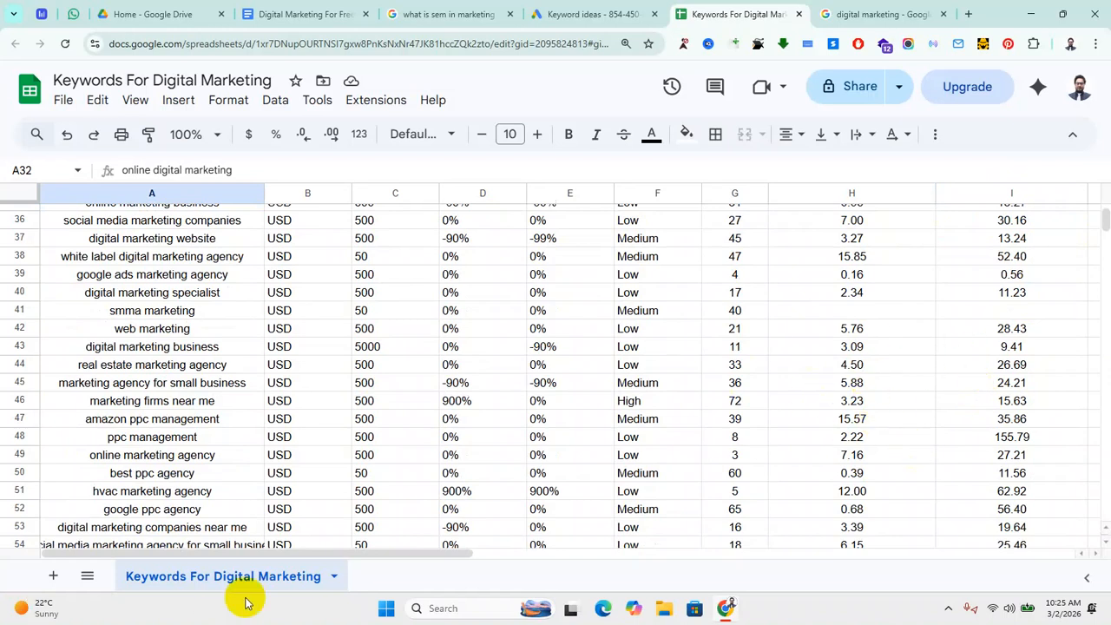
# Step: Add a sheet named 'Final Keywords For Ads', then return to the Keywords For Digital Marketing tab
pyautogui.click(53, 577)
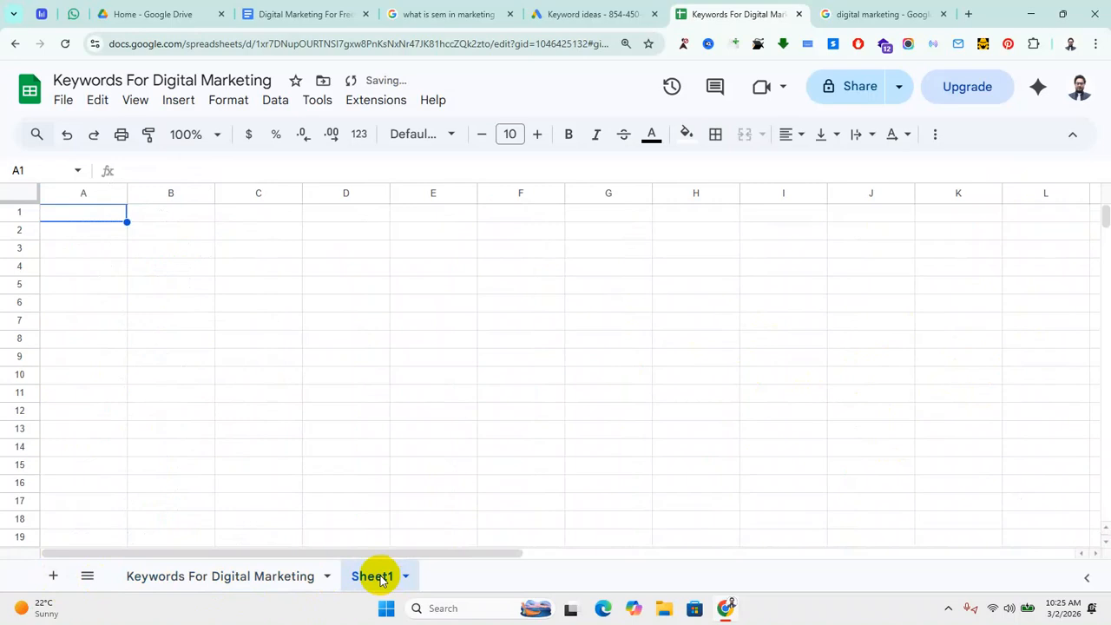
pyautogui.doubleClick(365, 580)
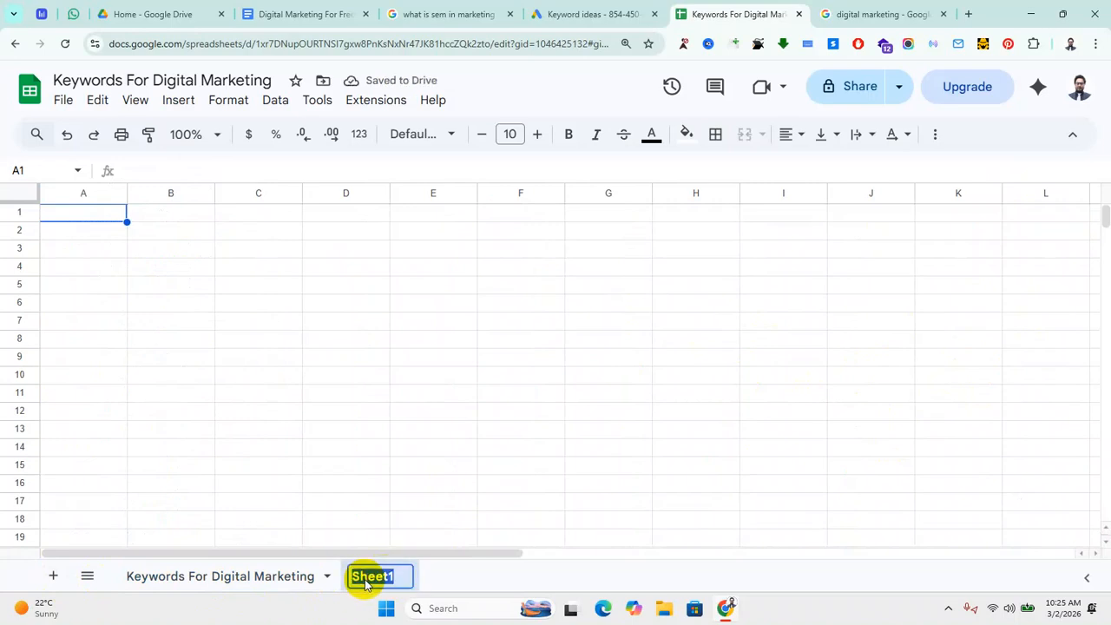
pyautogui.press('BackSpace')
pyautogui.write('Final ')
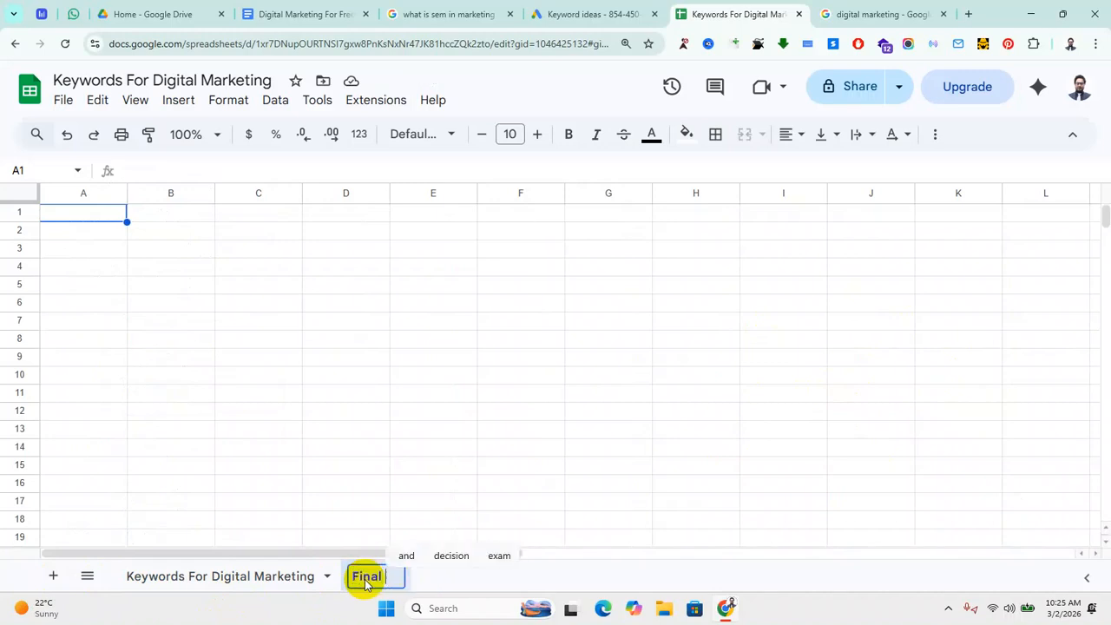
pyautogui.write('Keyword')
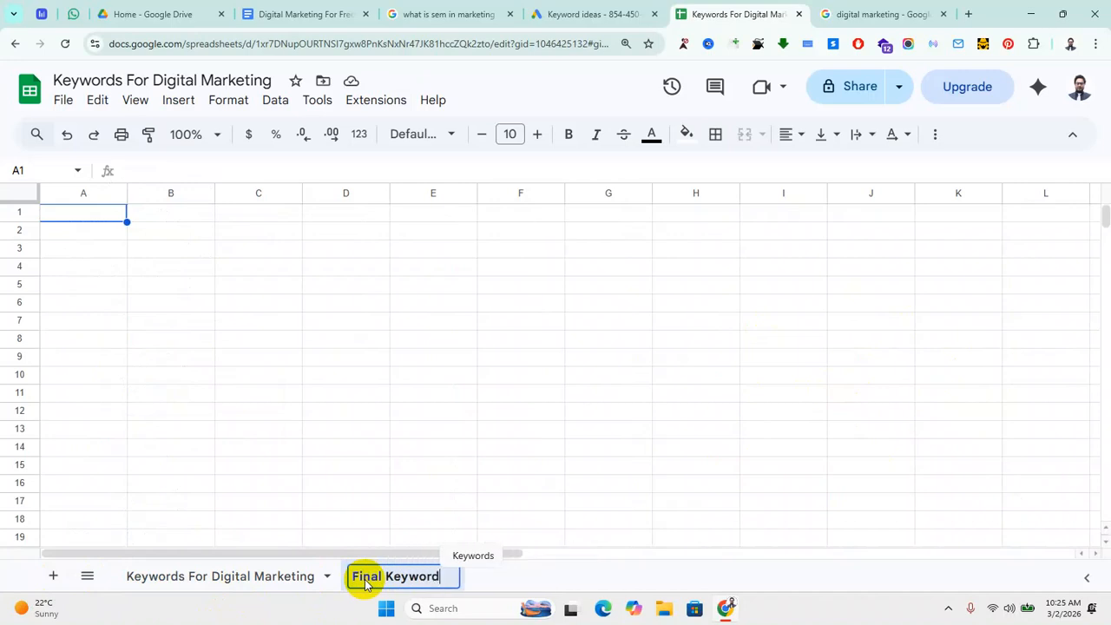
pyautogui.write('s For Ads')
pyautogui.click(373, 503)
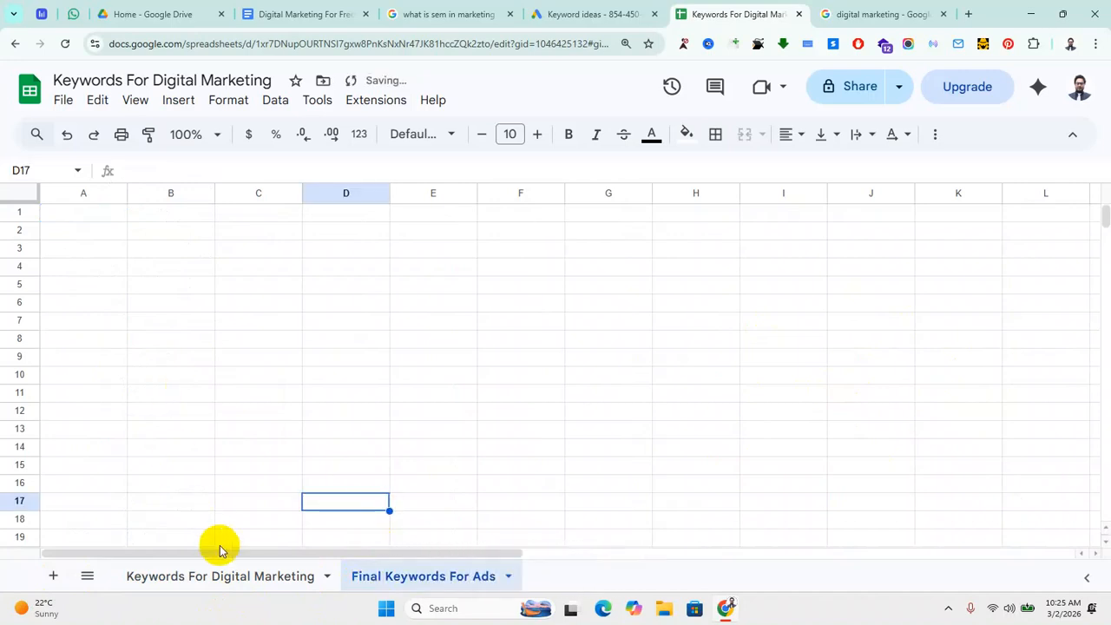
pyautogui.click(217, 577)
pyautogui.scroll(8, 434, 376)
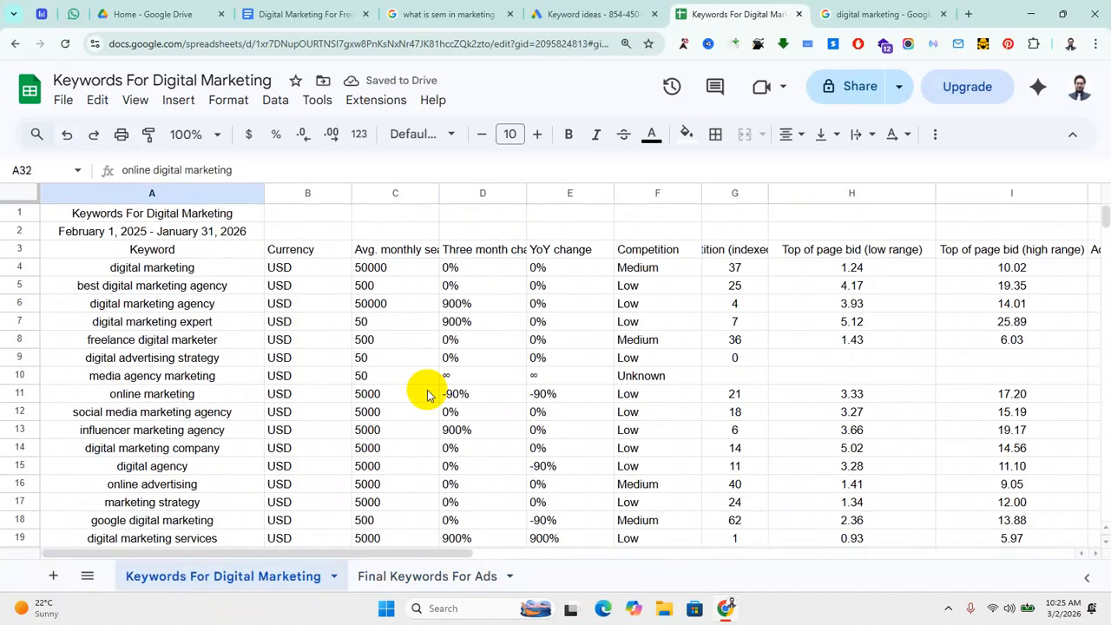
# Step: Paste the keyword table's header row into row 1 of the Final Keywords For Ads sheet
pyautogui.click(19, 250)
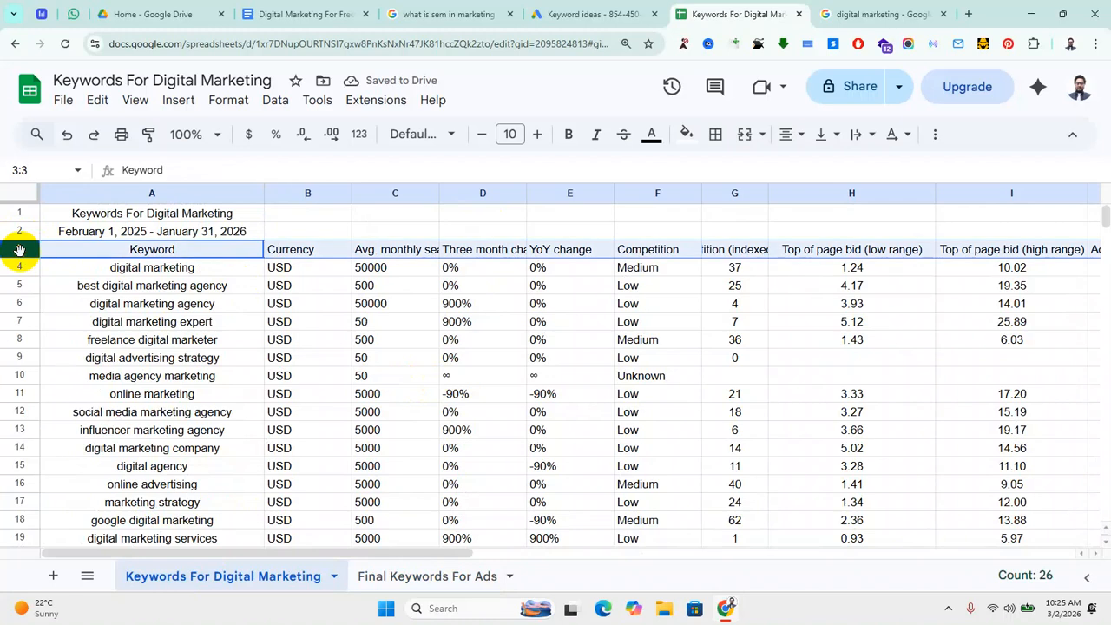
pyautogui.click(425, 575)
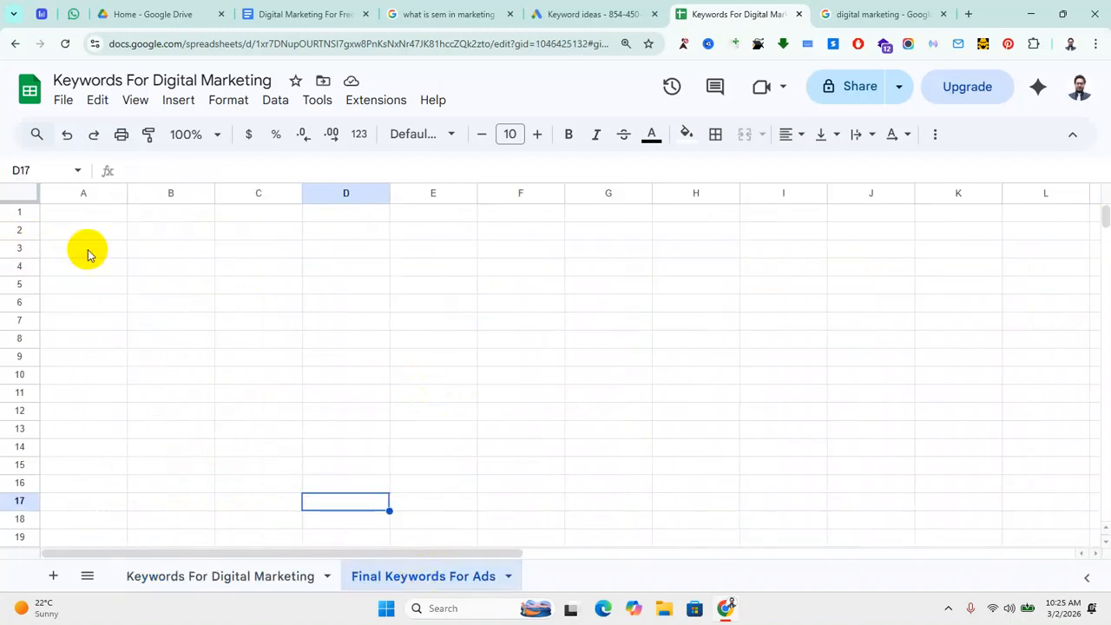
pyautogui.click(24, 213)
pyautogui.hotkey('ctrl', 'v')
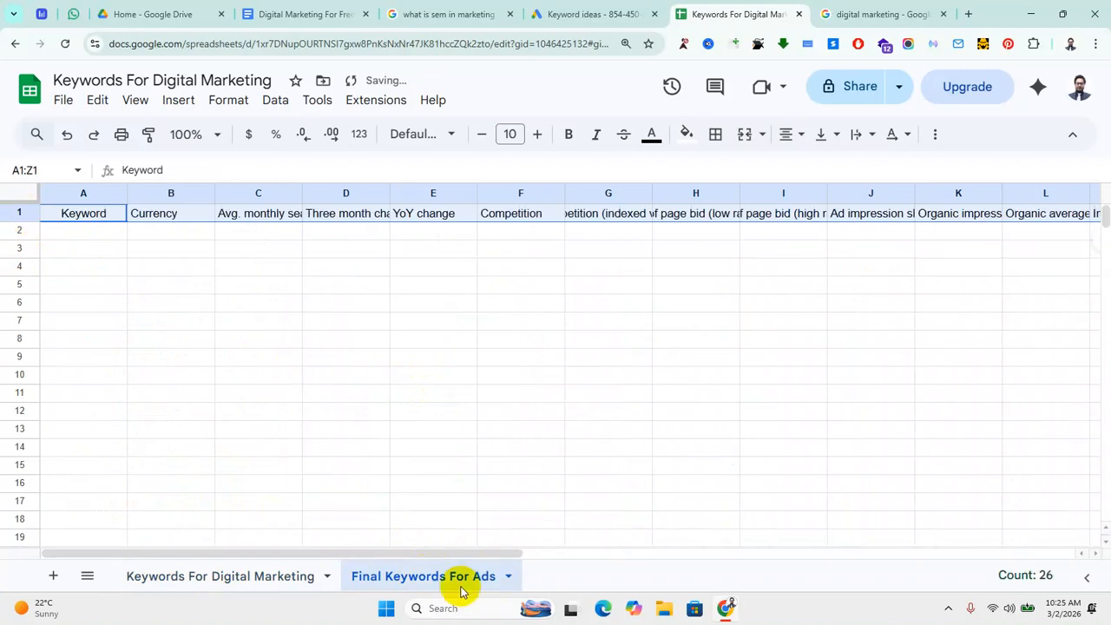
pyautogui.click(240, 578)
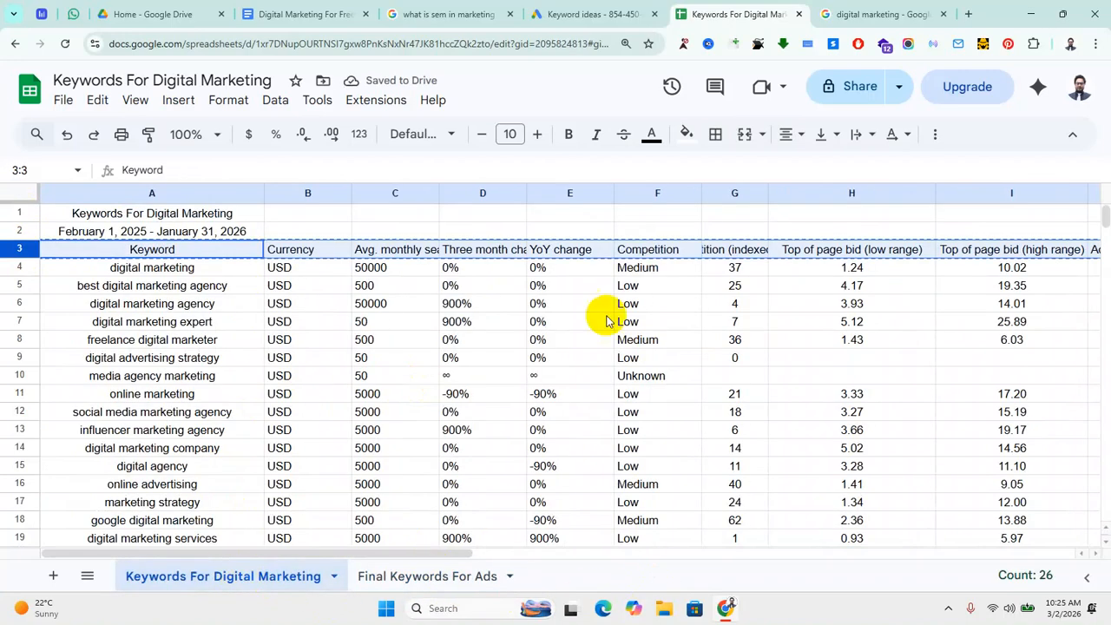
pyautogui.click(21, 356)
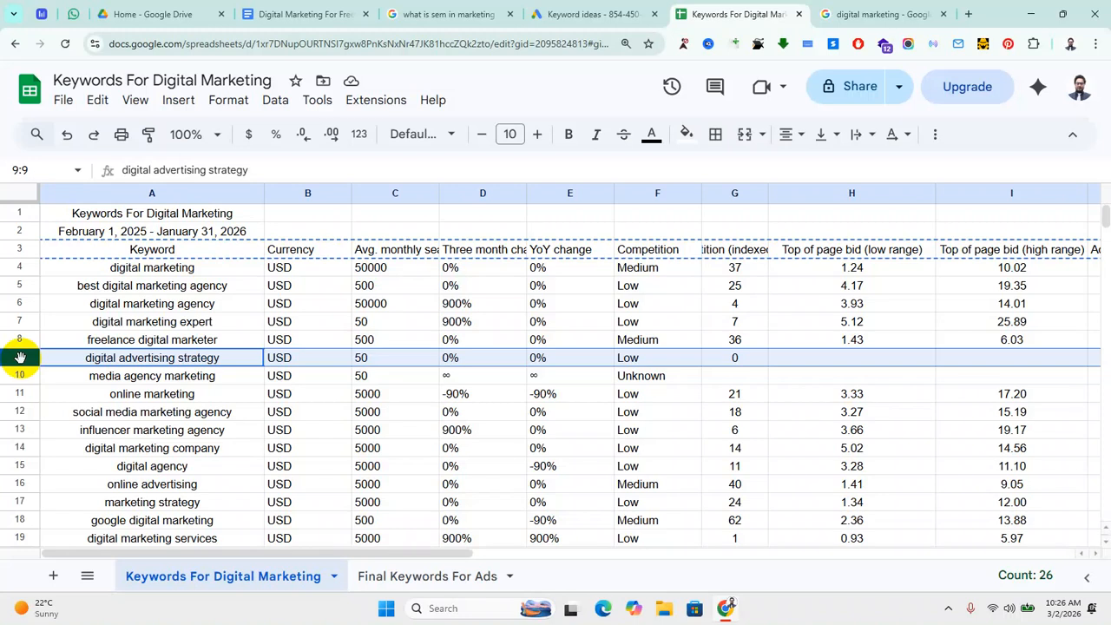
# Step: Copy the 'google ads marketing agency' keyword row into row 2 of Final Keywords For Ads
pyautogui.hotkey('ctrl', 'c')
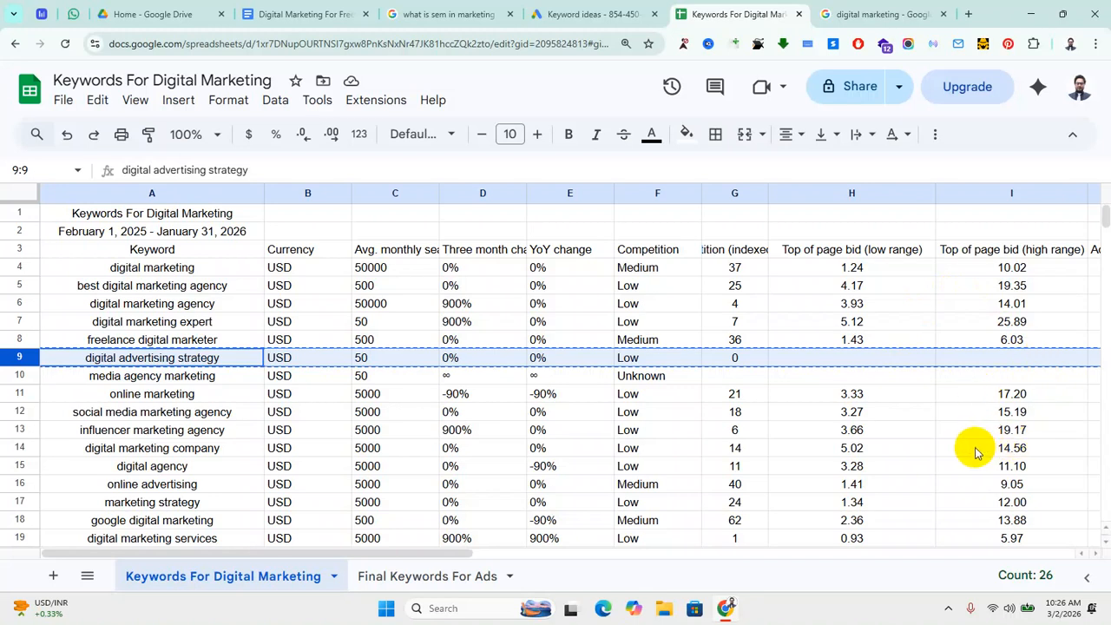
pyautogui.scroll(-5, 974, 452)
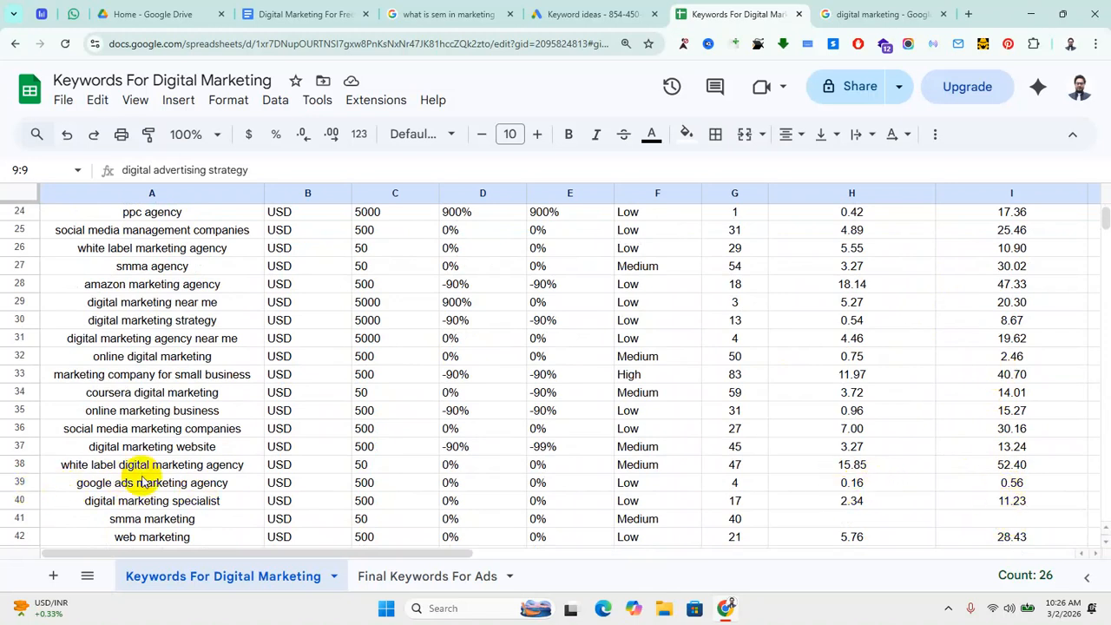
pyautogui.click(20, 486)
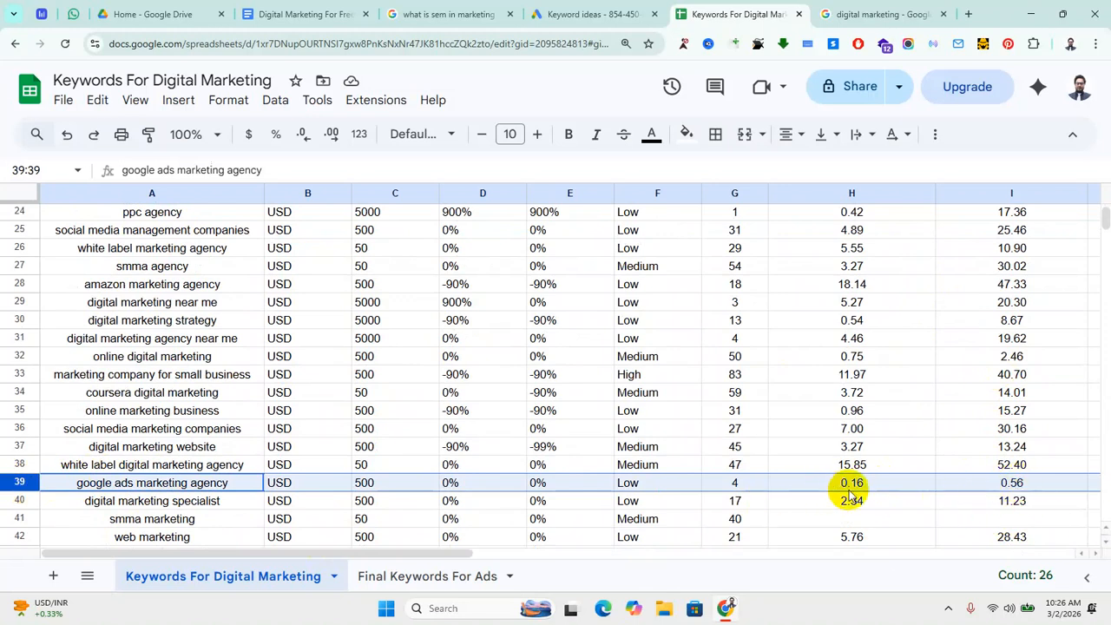
pyautogui.hotkey('ctrl', 'c')
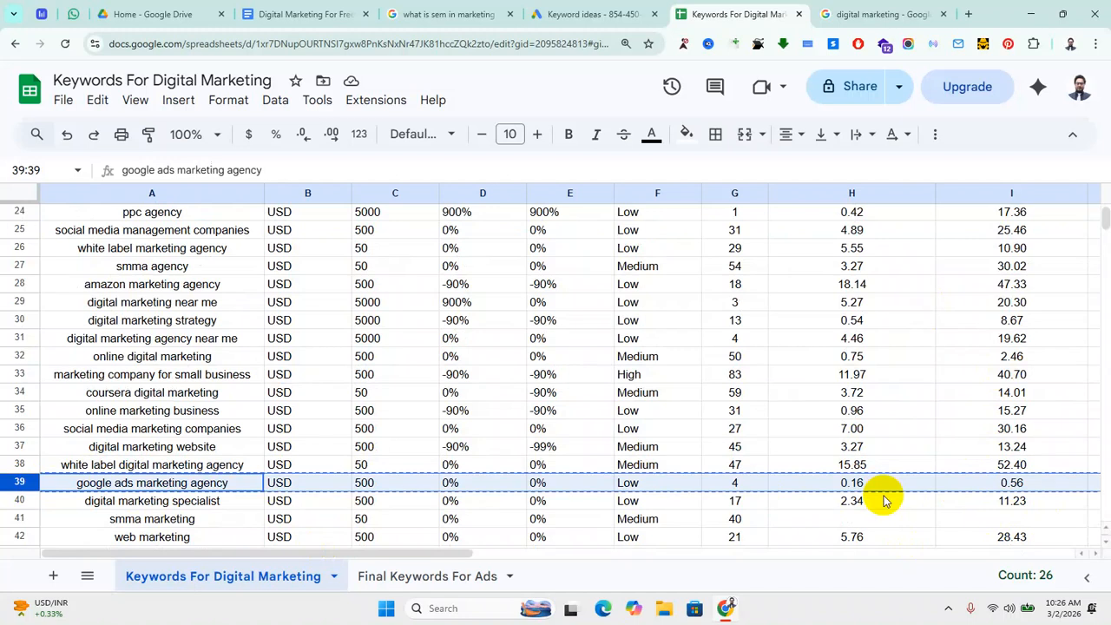
pyautogui.click(397, 573)
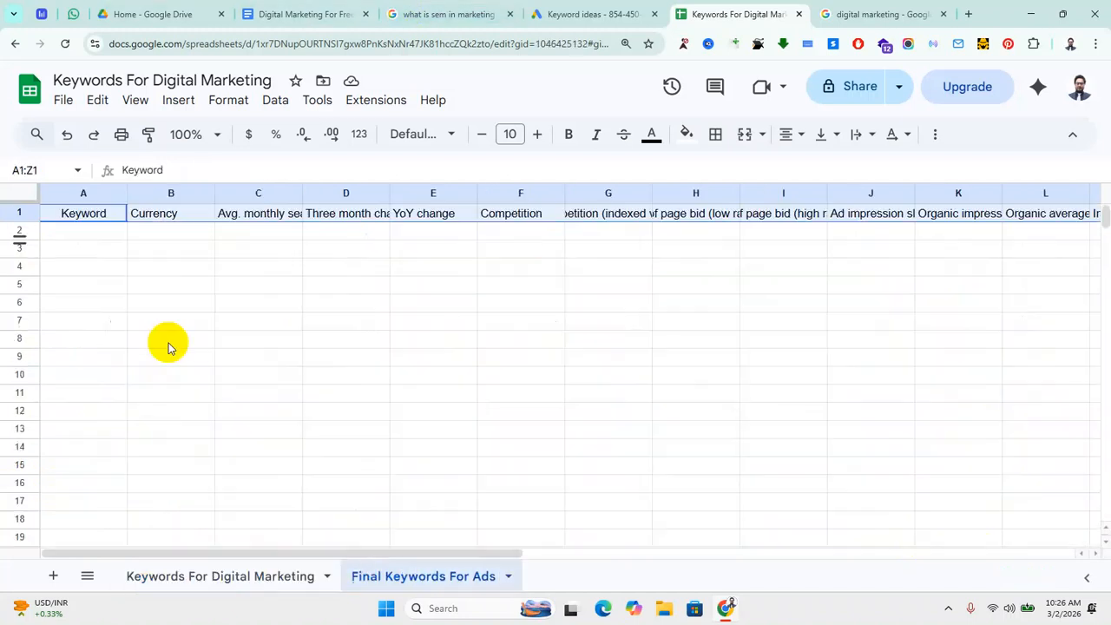
pyautogui.click(20, 231)
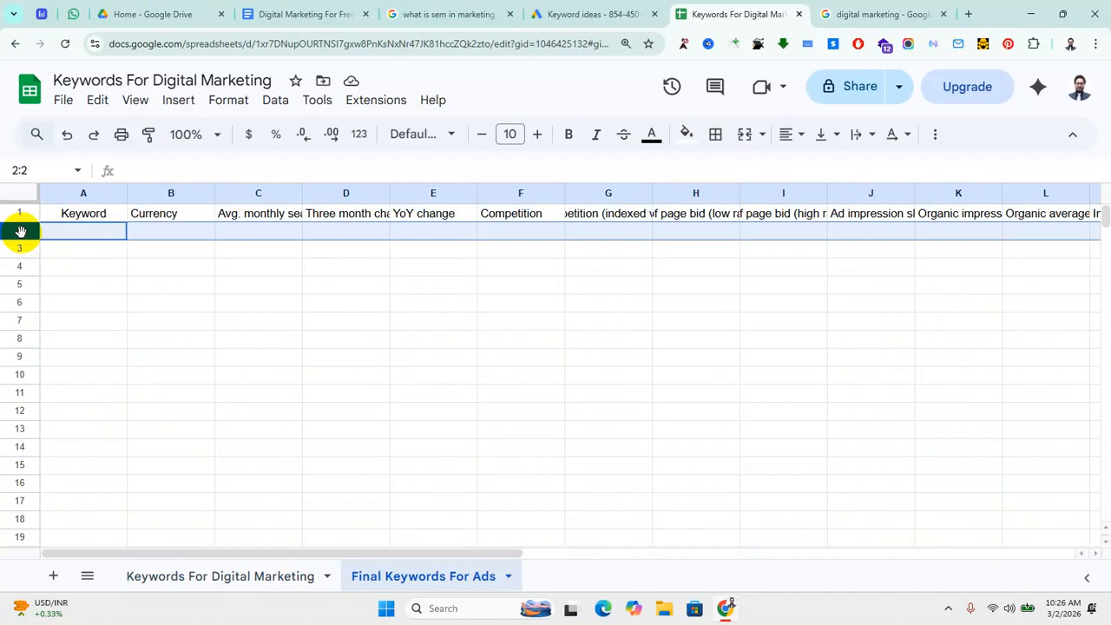
pyautogui.hotkey('ctrl', 'v')
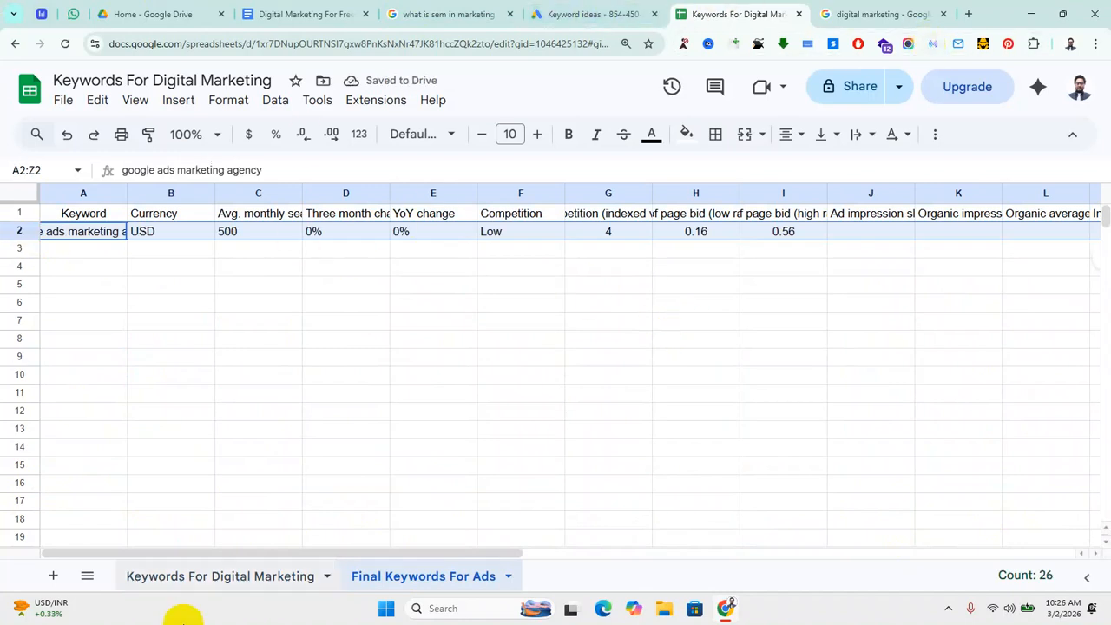
# Step: Copy the 'online digital marketing' keyword row into row 3 of Final Keywords For Ads
pyautogui.click(240, 579)
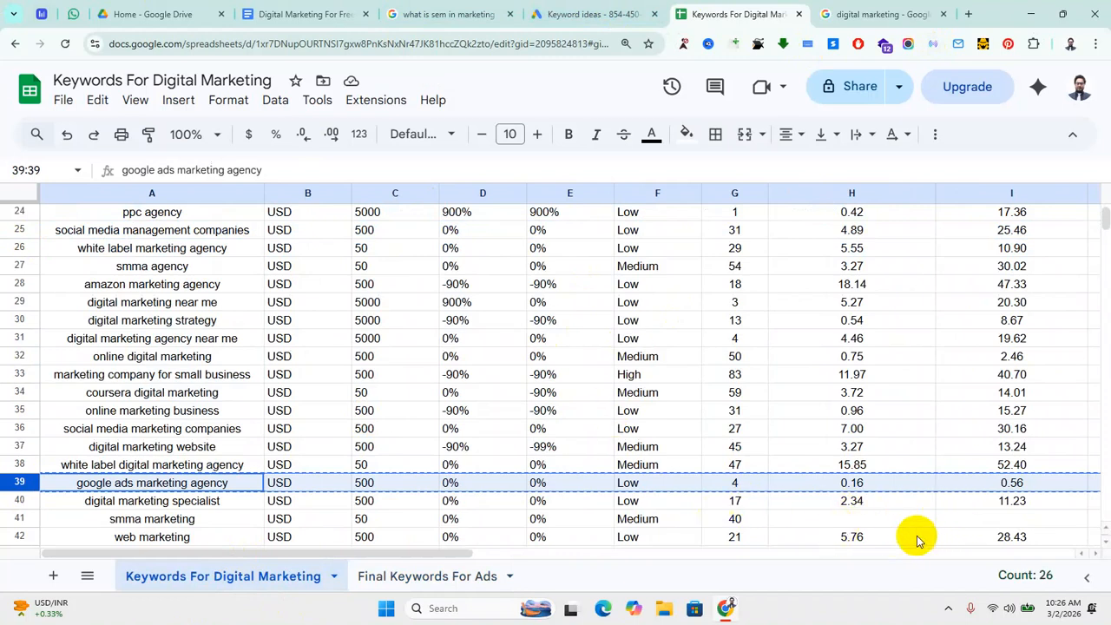
pyautogui.click(19, 356)
pyautogui.hotkey('ctrl', 'c')
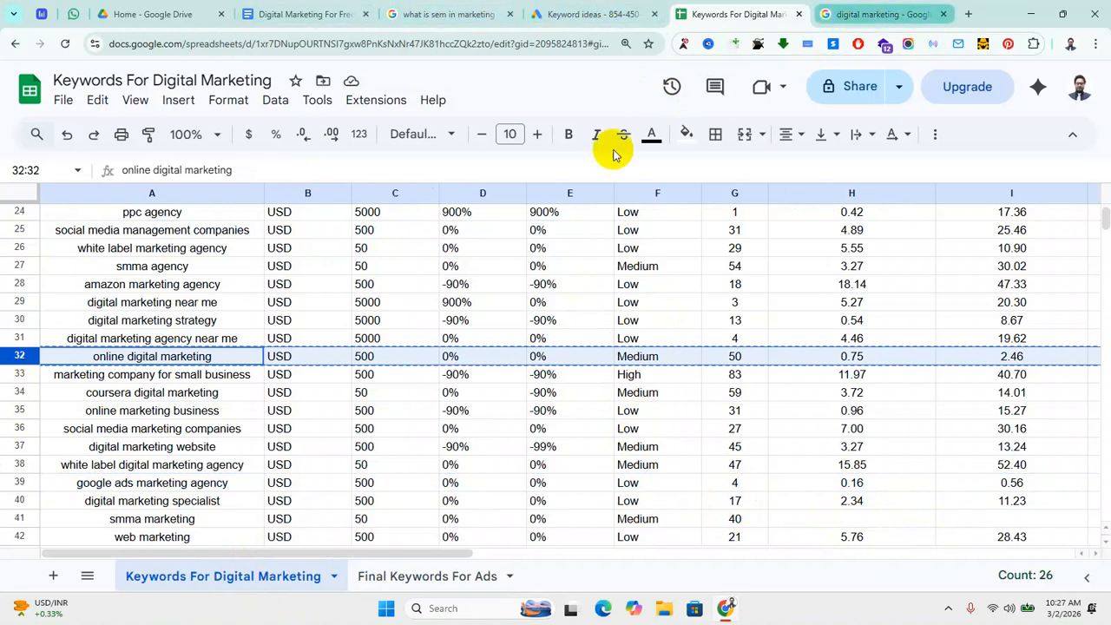
pyautogui.click(423, 576)
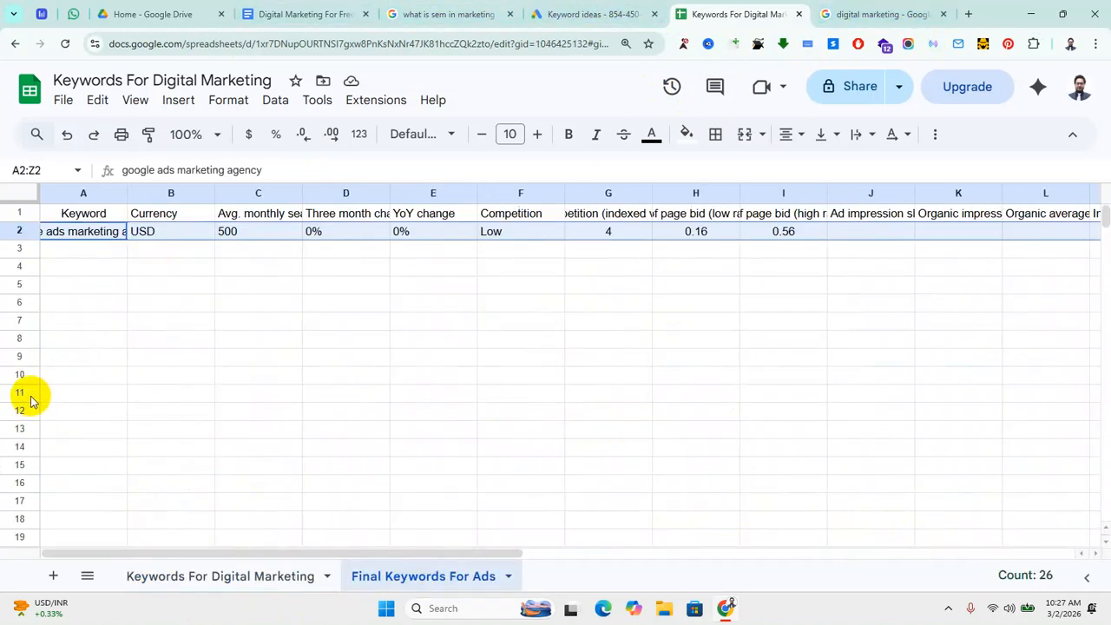
pyautogui.click(20, 249)
pyautogui.hotkey('ctrl', 'v')
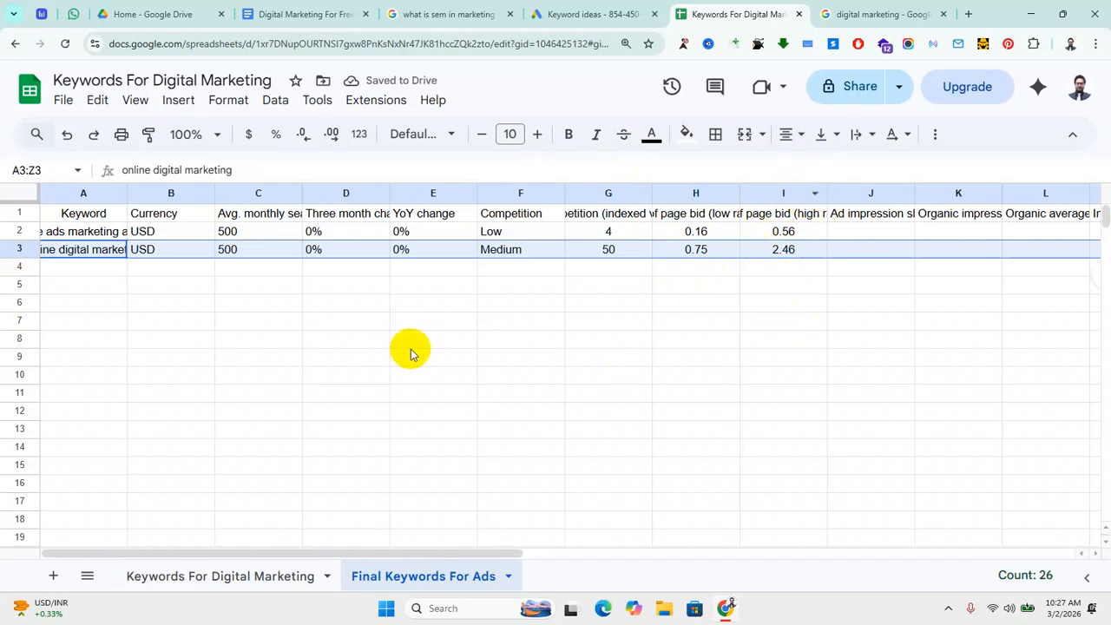
# Step: Widen column A so the full keywords are readable
pyautogui.click(85, 193)
pyautogui.moveTo(127, 193); pyautogui.dragTo(223, 192)
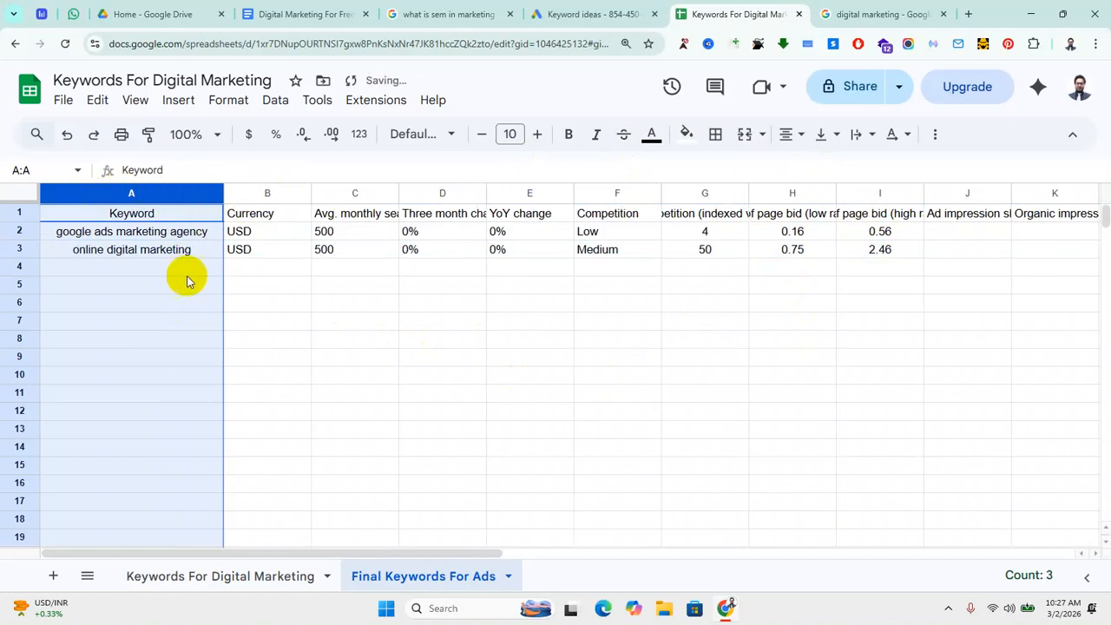
pyautogui.click(178, 232)
pyautogui.click(190, 251)
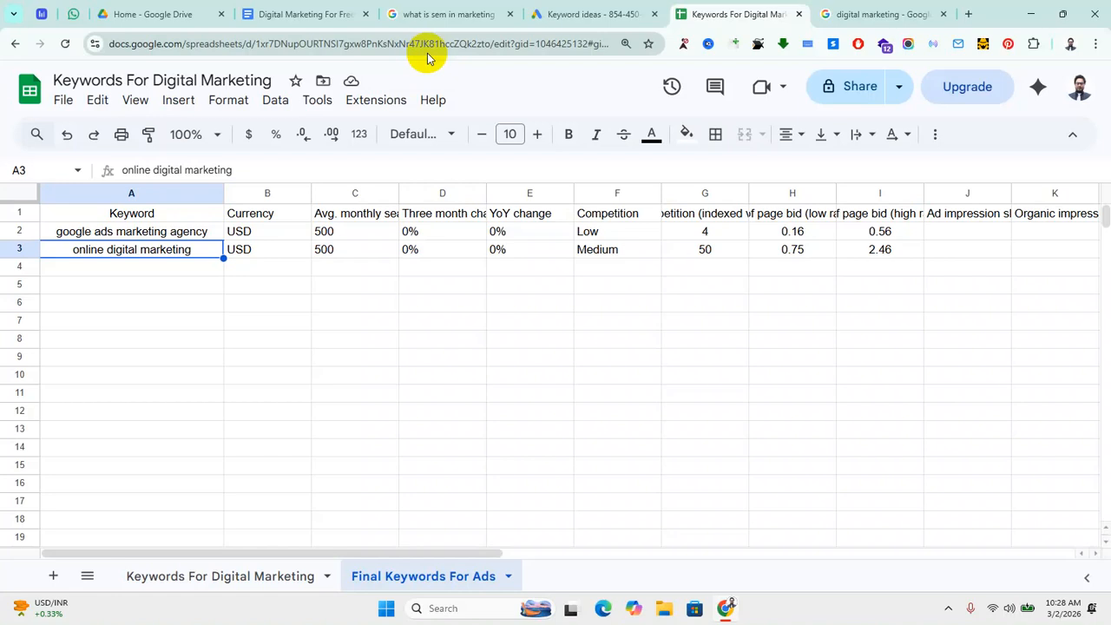
pyautogui.click(851, 503)
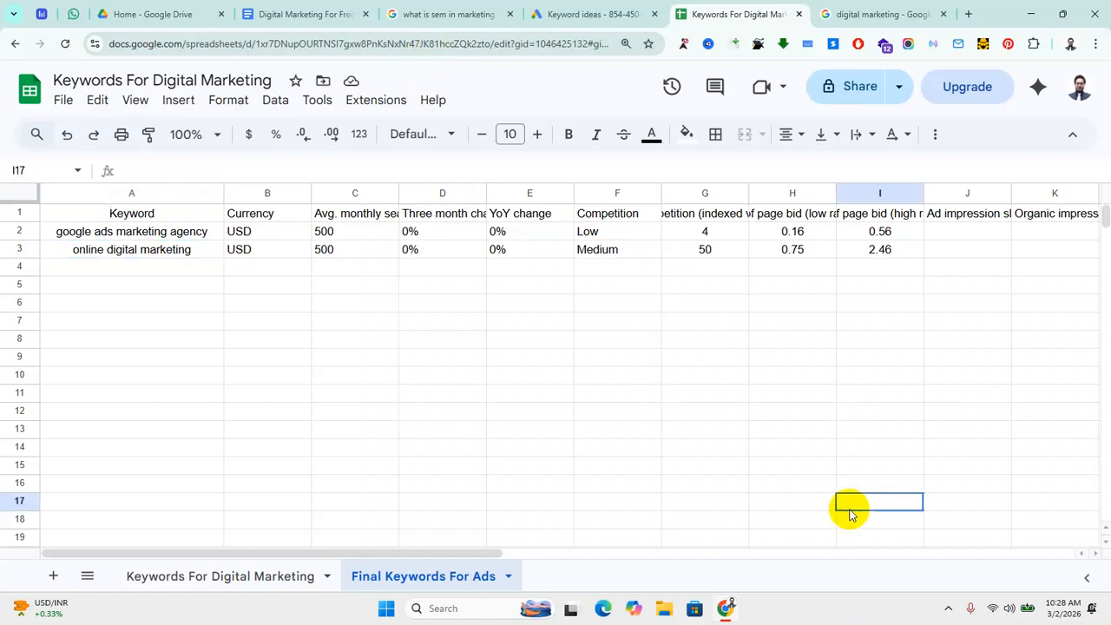
# Step: From the Keyword ideas planner, choose Create > Campaign to begin a new campaign
pyautogui.click(594, 14)
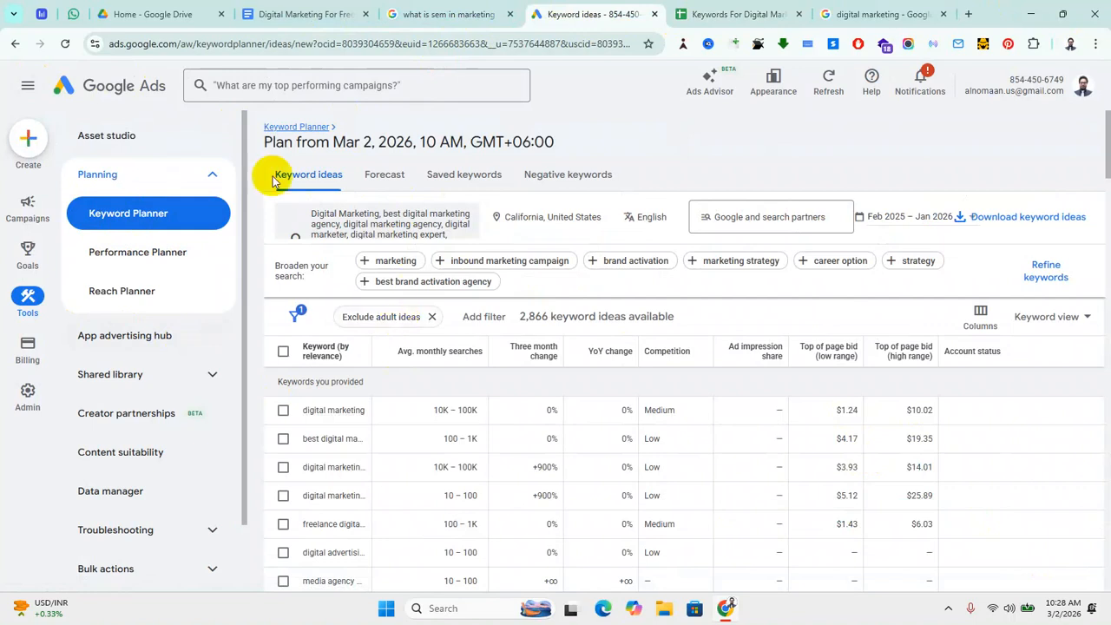
pyautogui.click(29, 140)
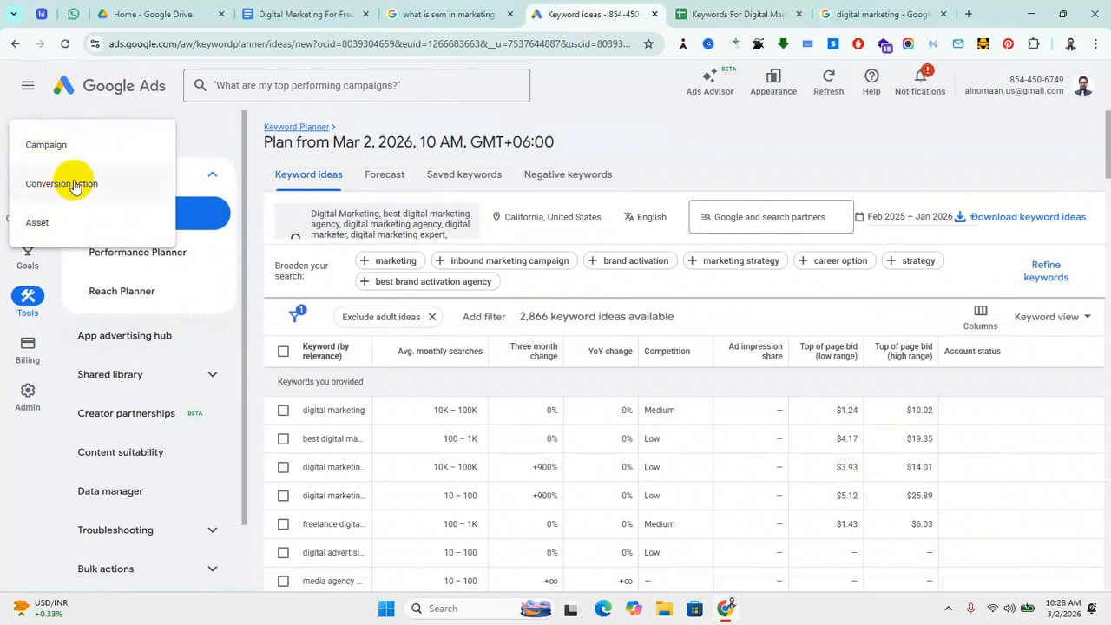
pyautogui.click(46, 145)
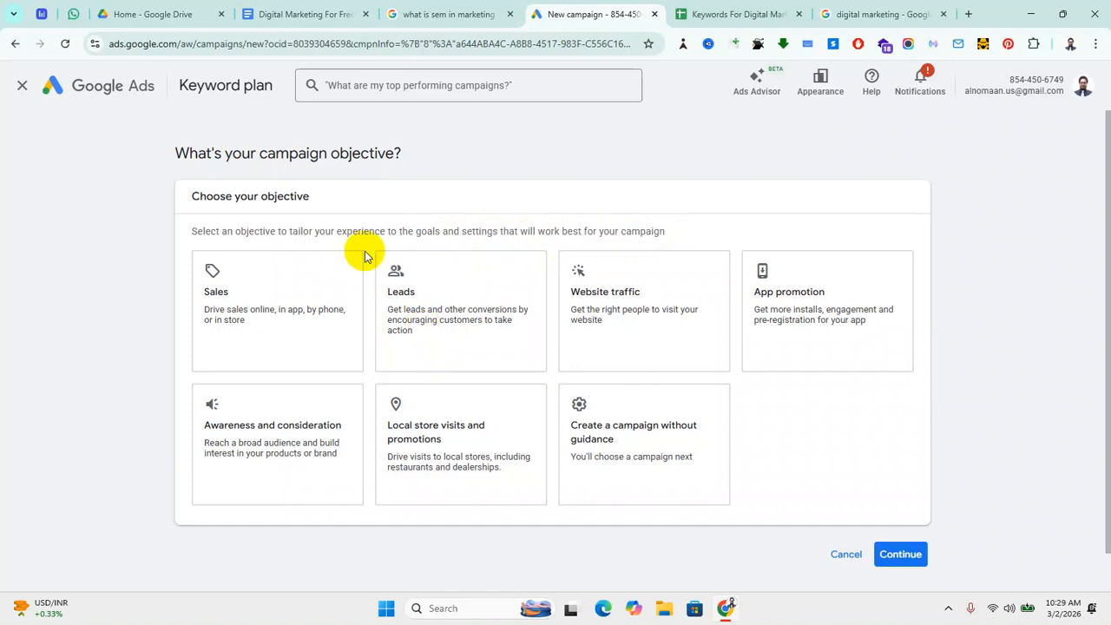
pyautogui.click(763, 300)
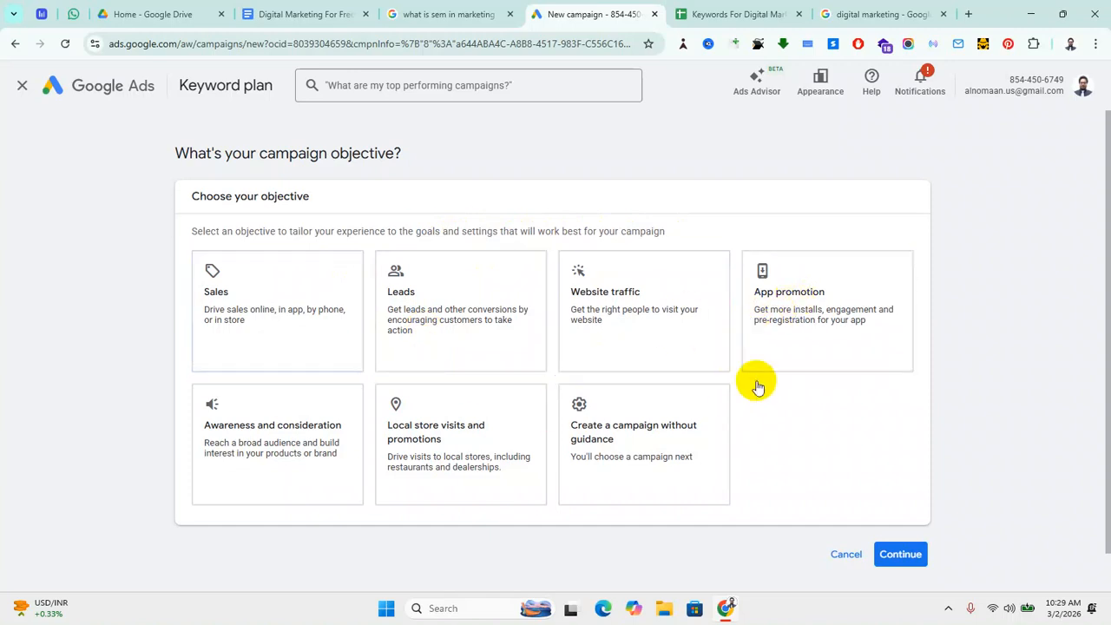
pyautogui.click(705, 334)
pyautogui.click(534, 308)
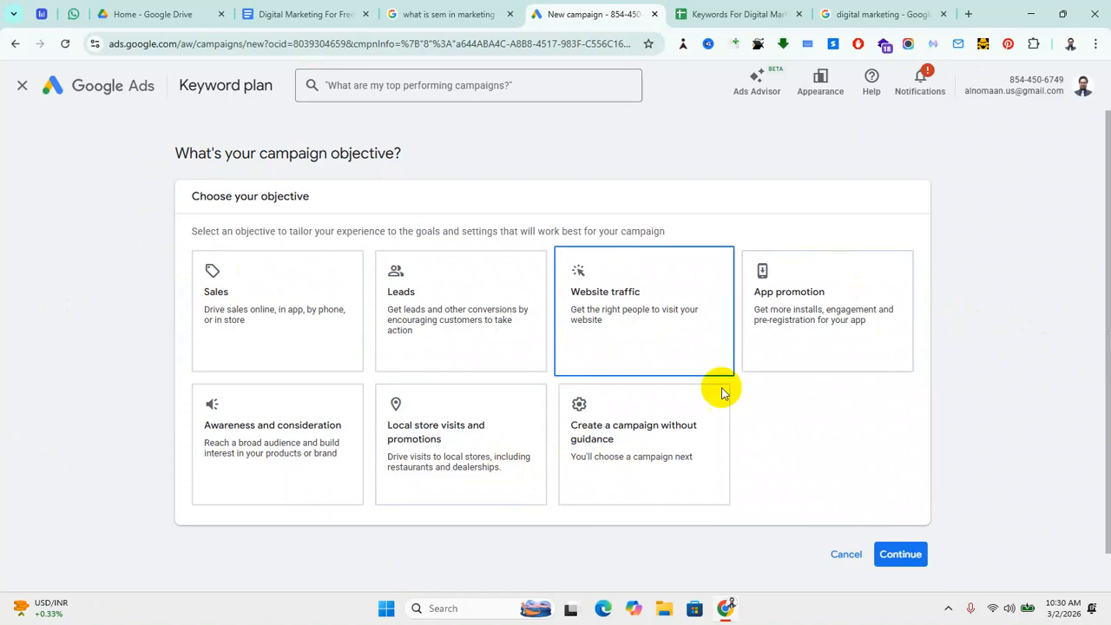
# Step: Opt to create the campaign without guidance and pick Website traffic as the objective
pyautogui.click(726, 467)
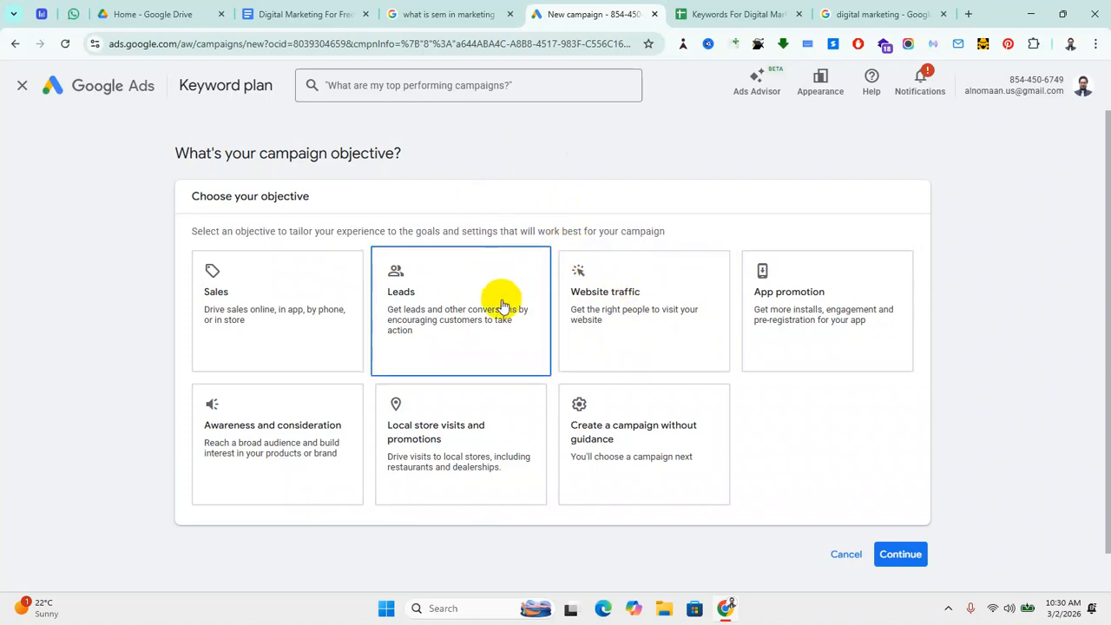
pyautogui.click(616, 322)
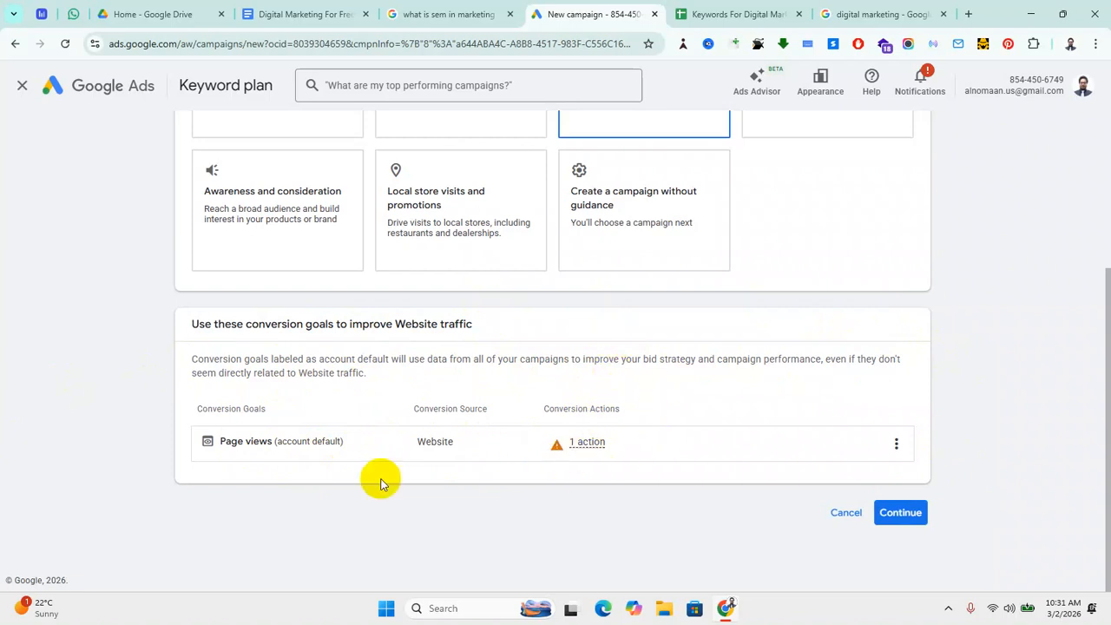
# Step: Continue past the objective and browse the Search, Display and Shopping campaign types
pyautogui.click(902, 513)
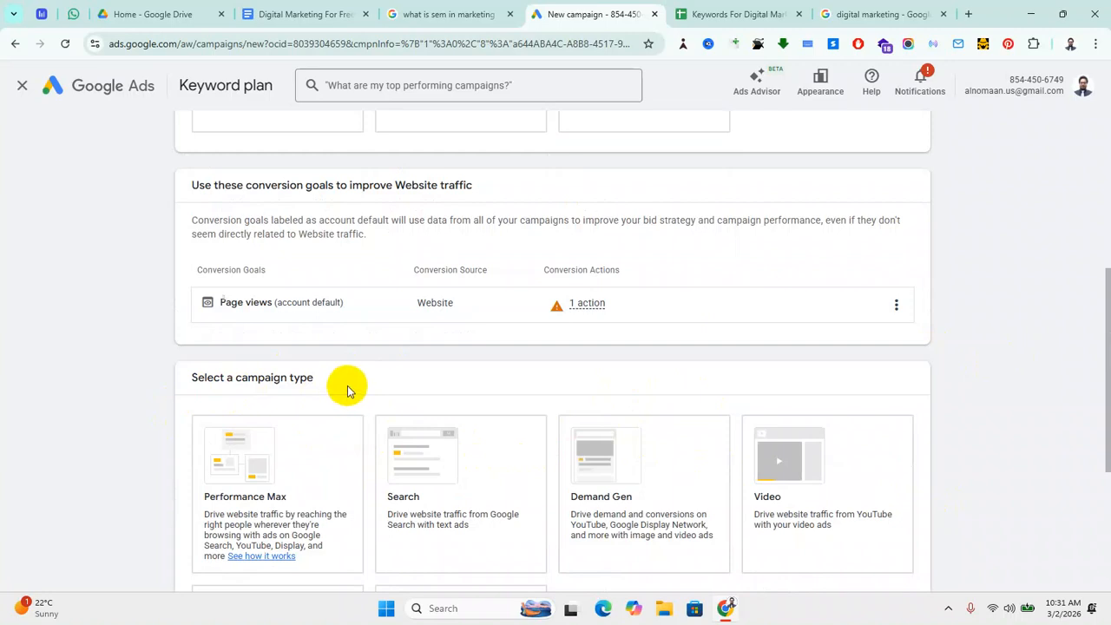
pyautogui.scroll(-2, 347, 389)
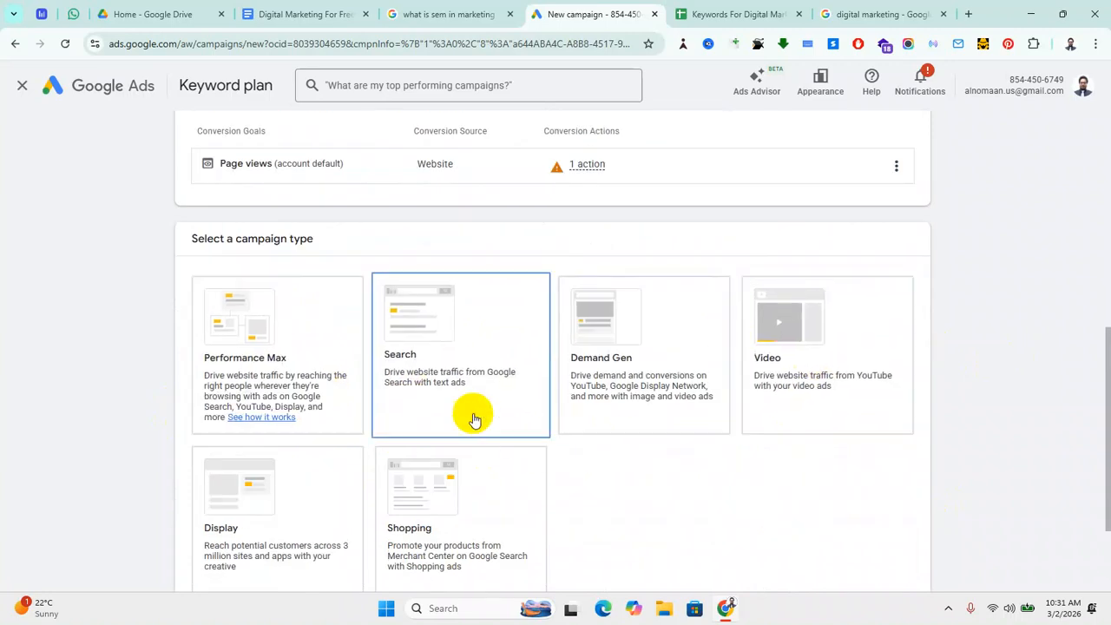
pyautogui.scroll(-1, 427, 478)
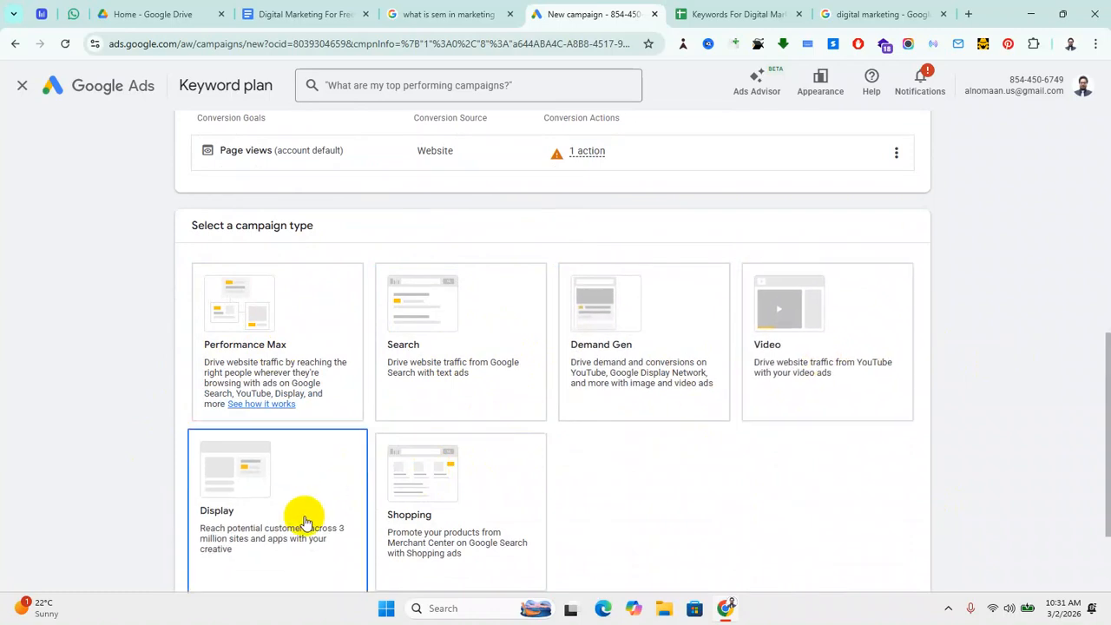
pyautogui.scroll(-2, 443, 486)
pyautogui.scroll(1, 444, 520)
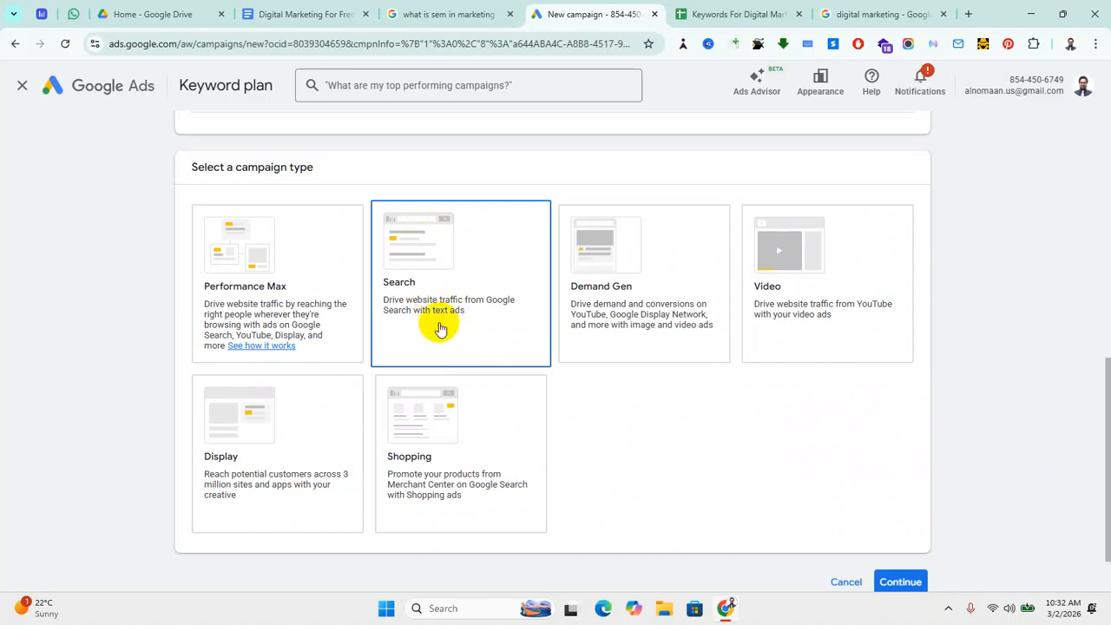
# Step: Search Google for 'best doctor in california' in a new Chrome tab
pyautogui.click(464, 339)
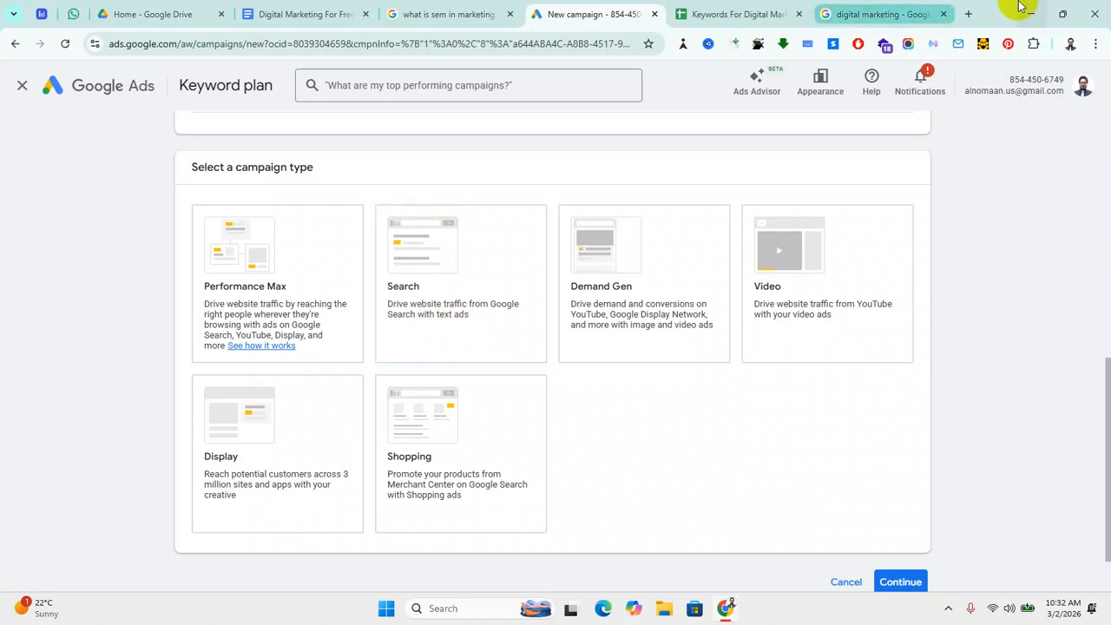
pyautogui.hotkey('ctrl', 't')
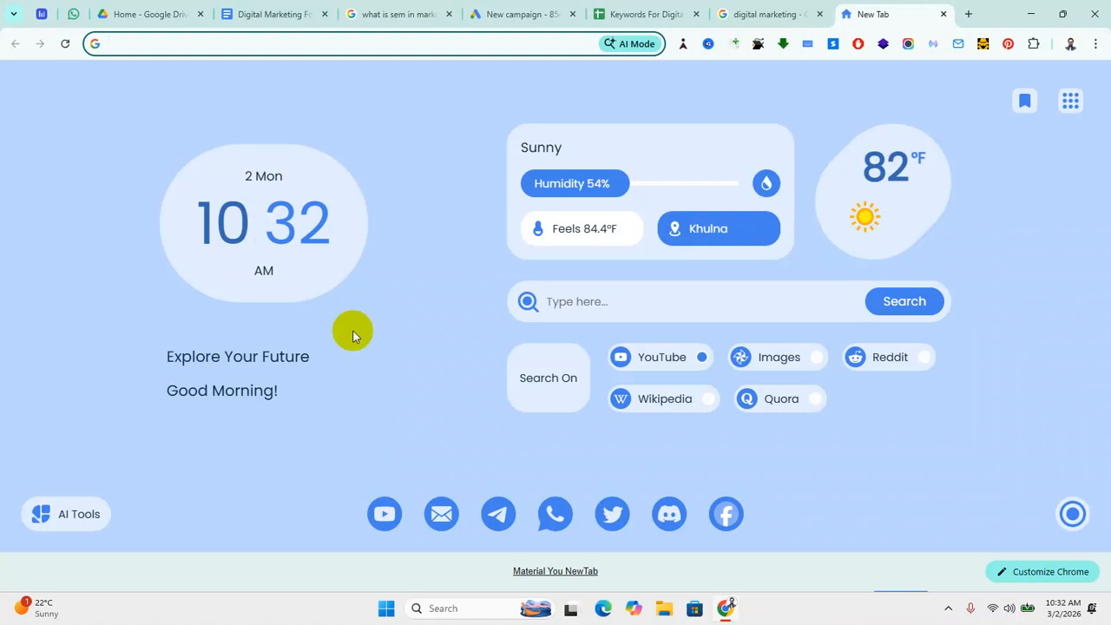
pyautogui.write('best ')
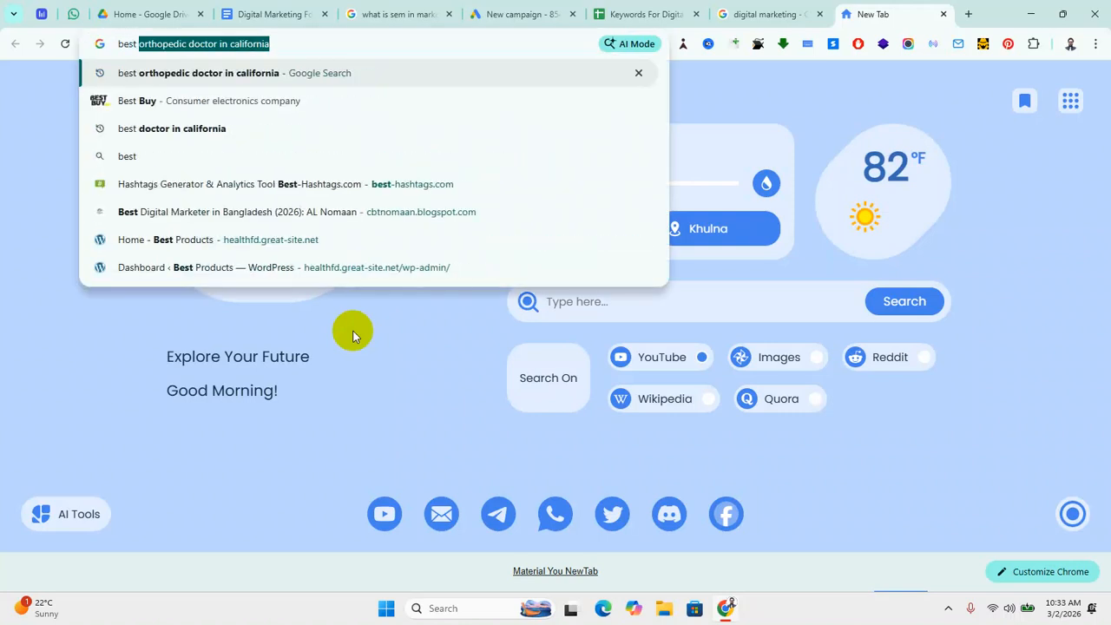
pyautogui.write('do')
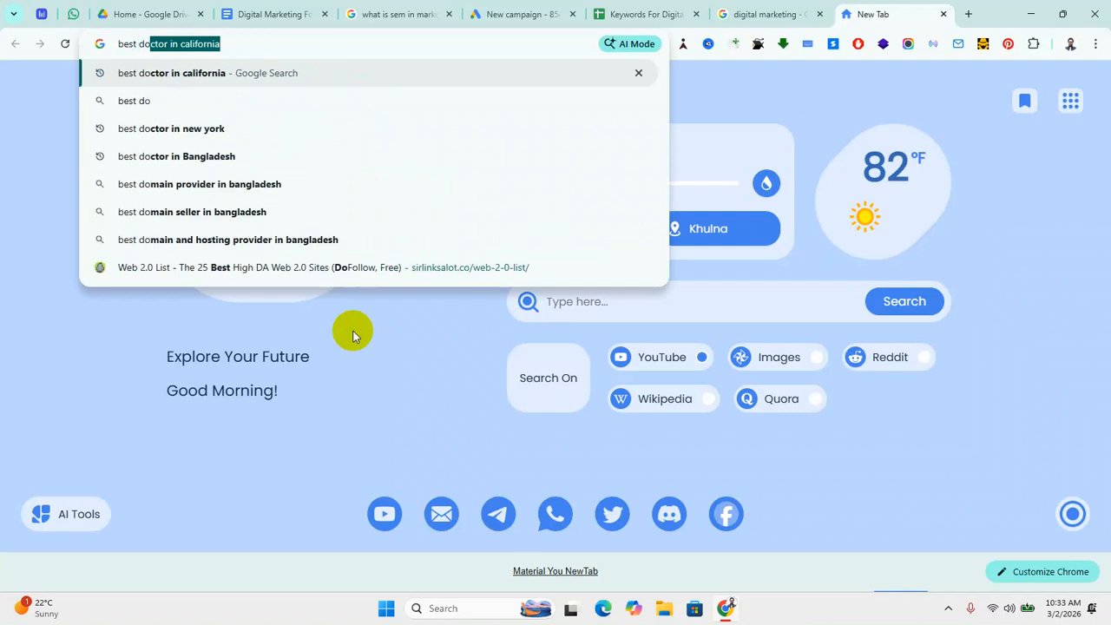
pyautogui.press('Right')
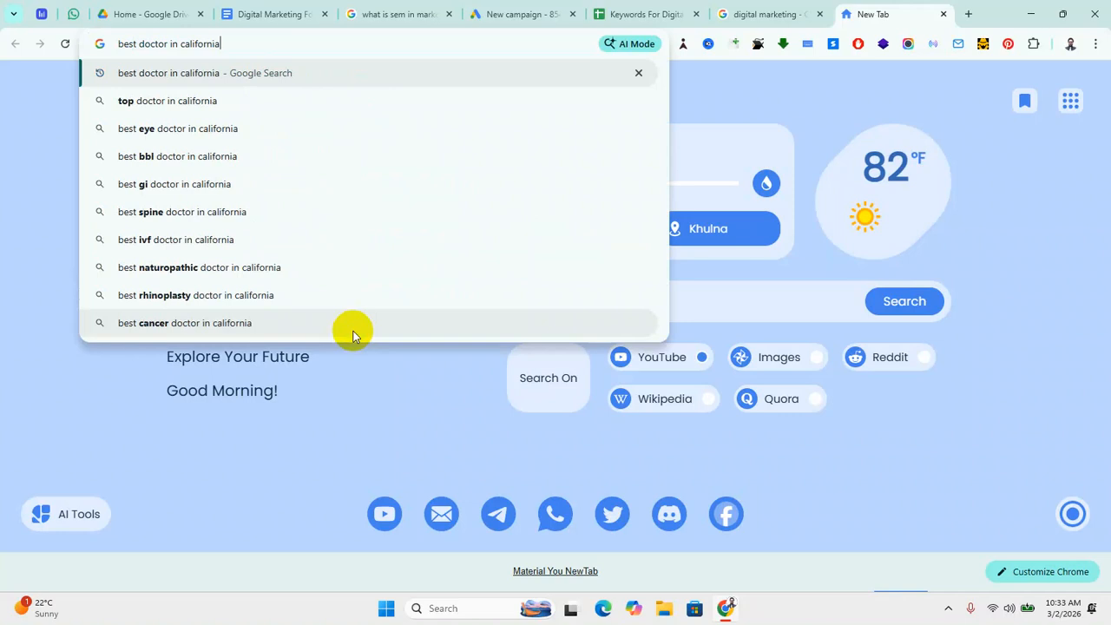
pyautogui.press('Return')
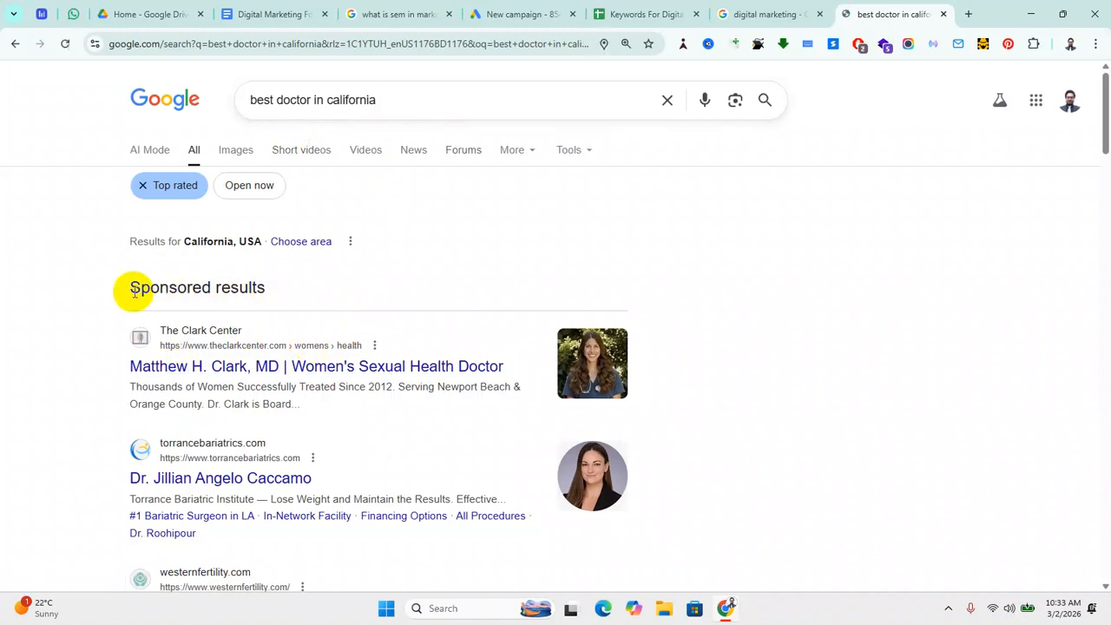
# Step: Highlight the Sponsored results heading and the 'best doctor in california' query
pyautogui.moveTo(118, 290); pyautogui.dragTo(315, 289)
pyautogui.moveTo(112, 285); pyautogui.dragTo(312, 287)
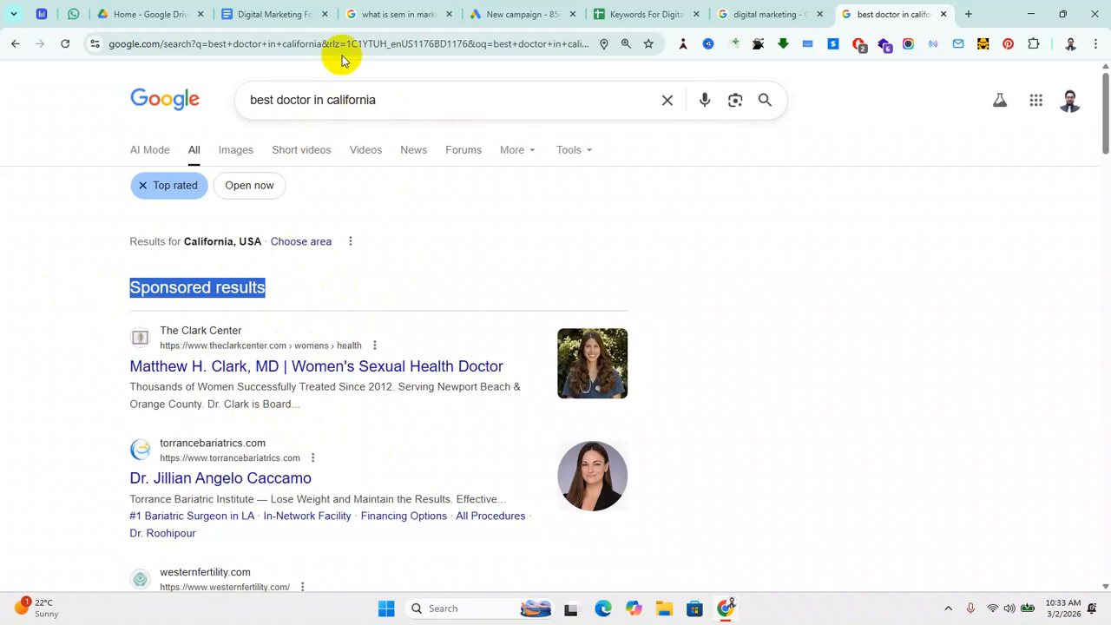
pyautogui.moveTo(245, 100); pyautogui.dragTo(459, 106)
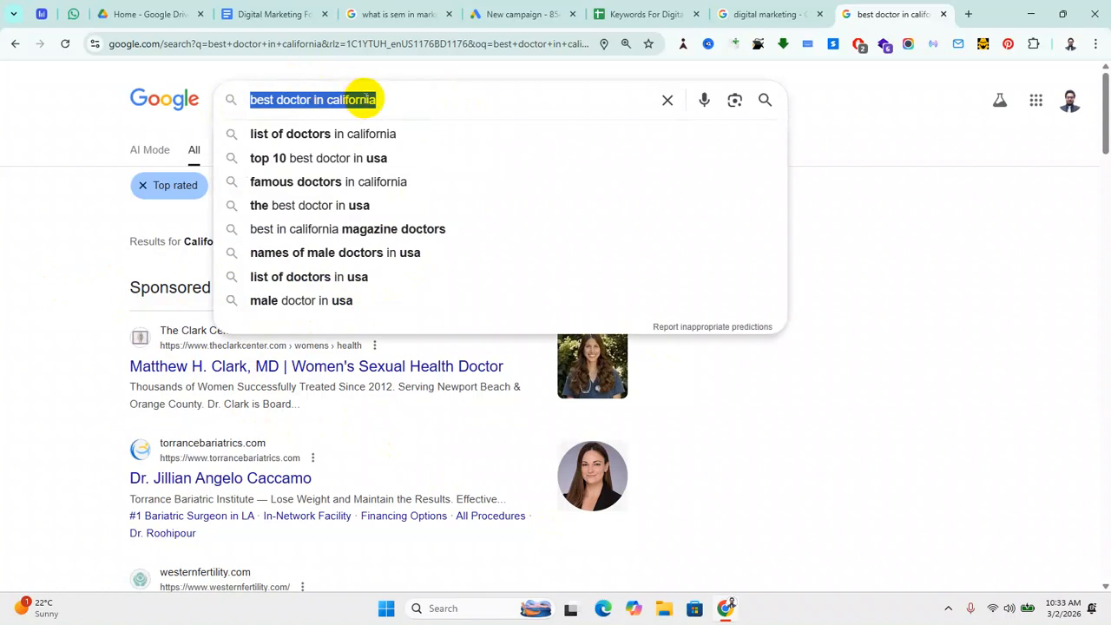
pyautogui.click(26, 367)
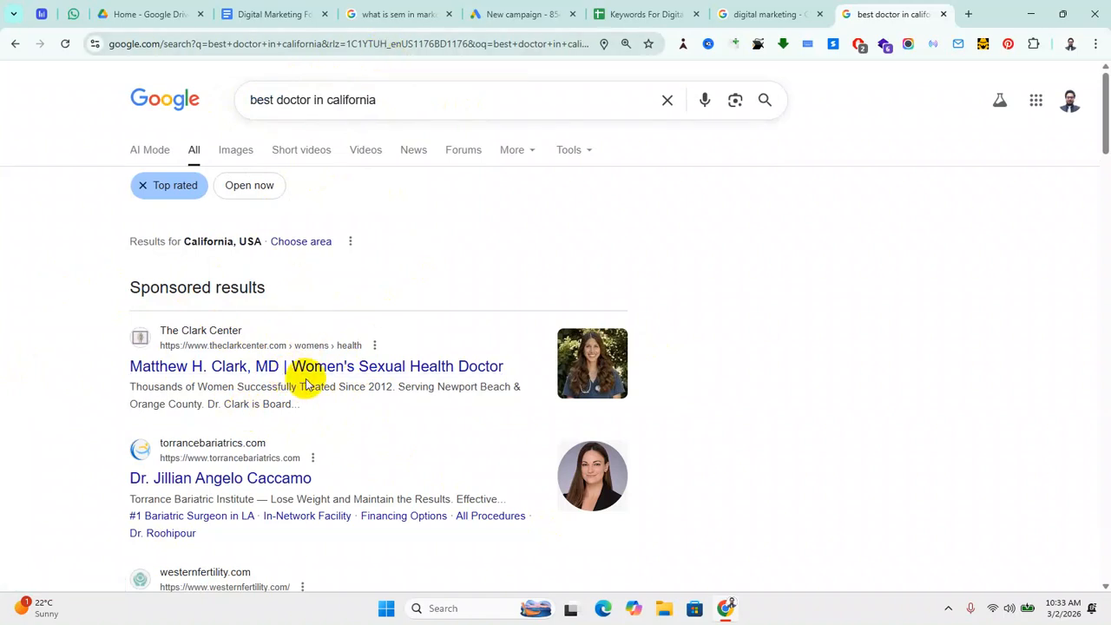
pyautogui.moveTo(384, 103); pyautogui.dragTo(164, 94)
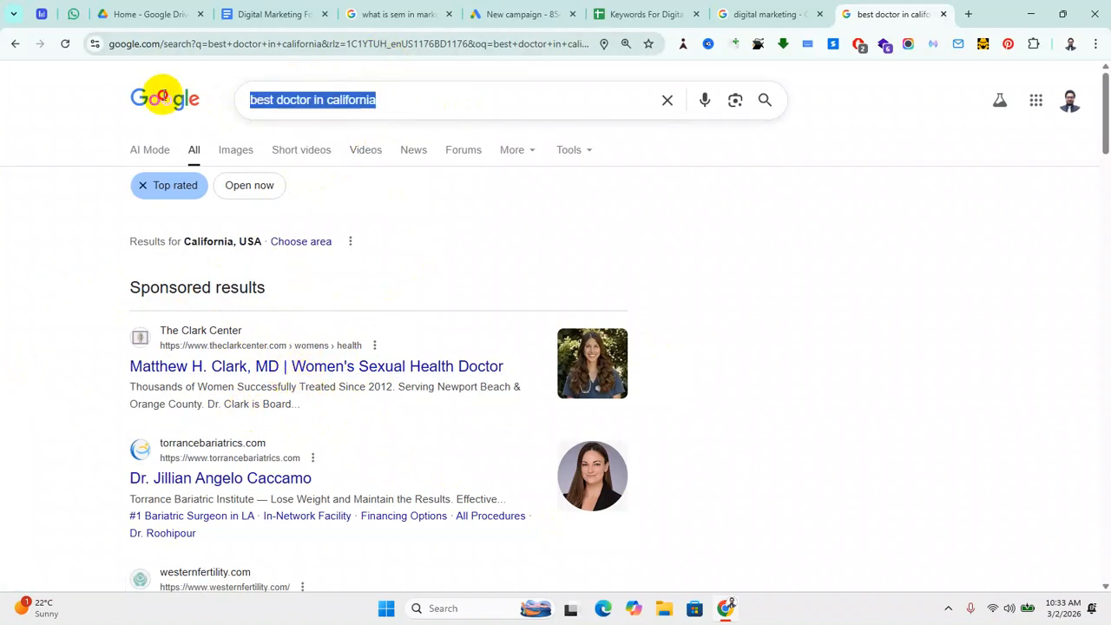
pyautogui.scroll(-2, 223, 377)
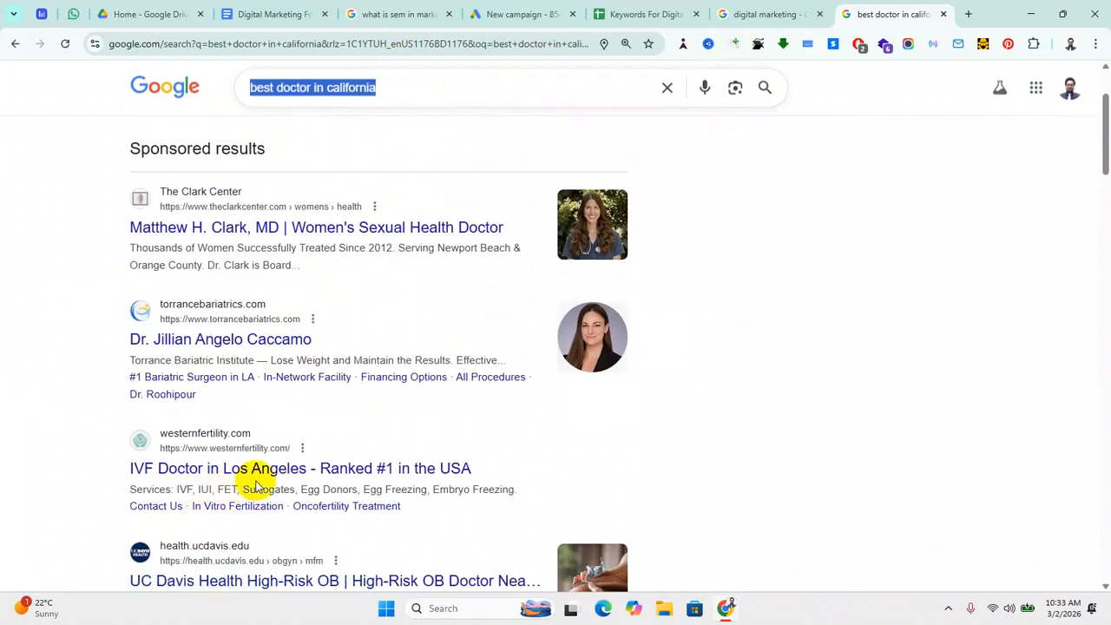
pyautogui.scroll(2, 258, 477)
# Step: Edit the search query, replacing 'doctor' with 'orthopedic'
pyautogui.click(405, 99)
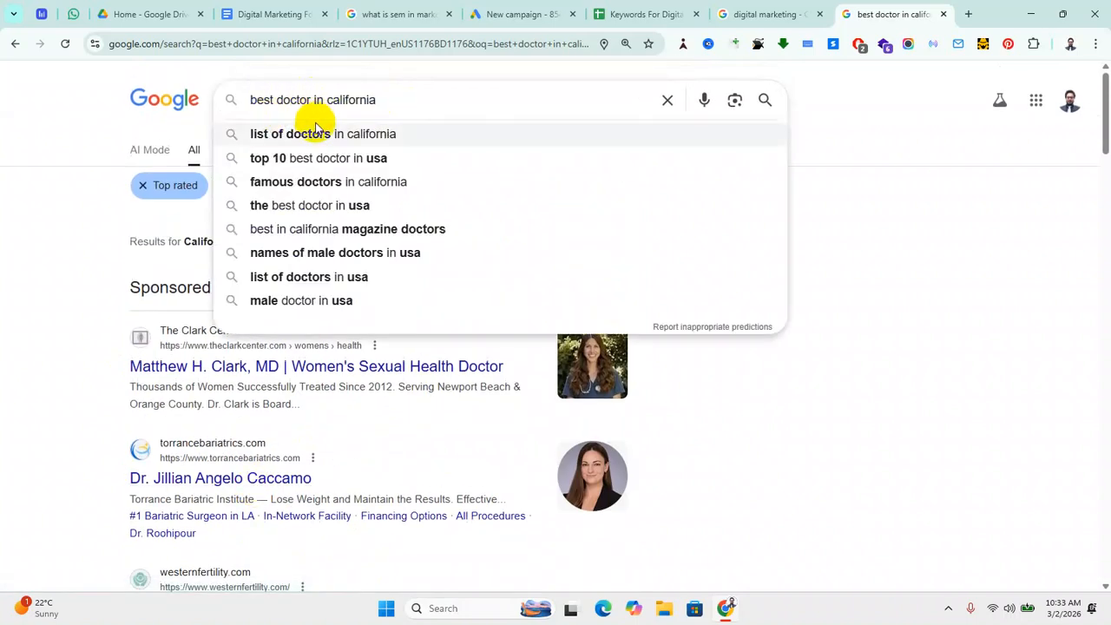
pyautogui.press('BackSpace')
pyautogui.press('BackSpace')
pyautogui.press('BackSpace')
pyautogui.press('BackSpace')
pyautogui.press('BackSpace')
pyautogui.press('BackSpace')
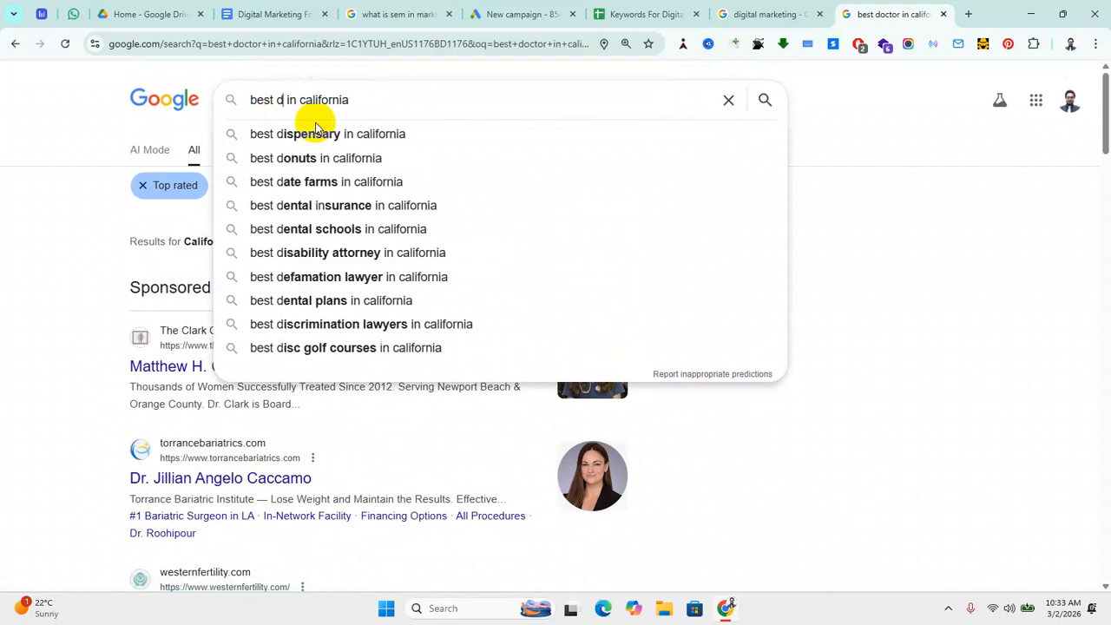
pyautogui.write('orthop')
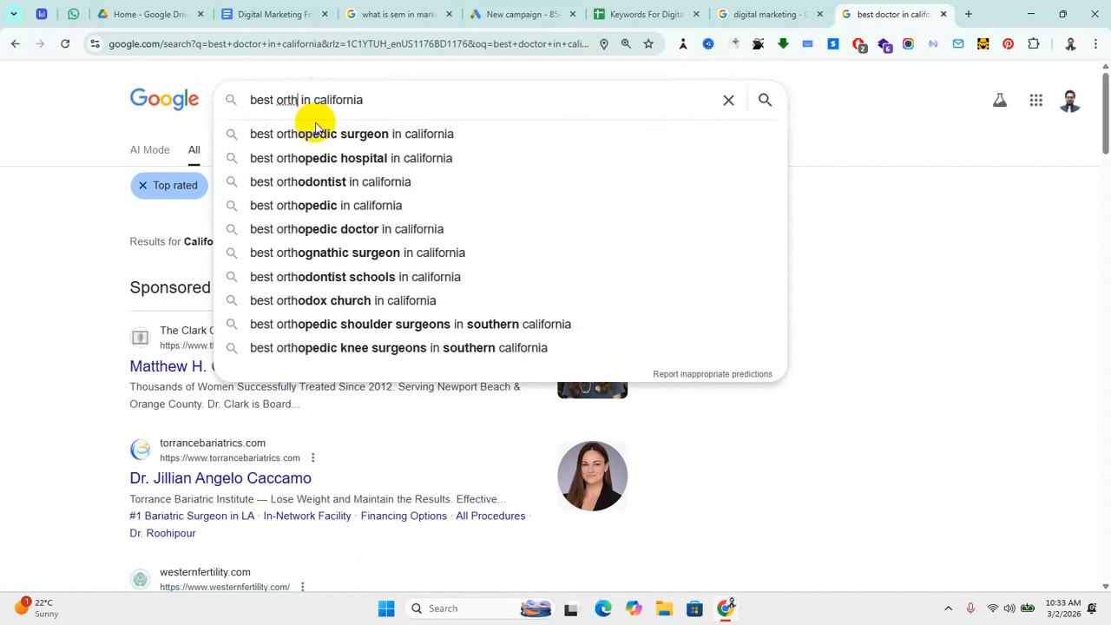
pyautogui.write('edic')
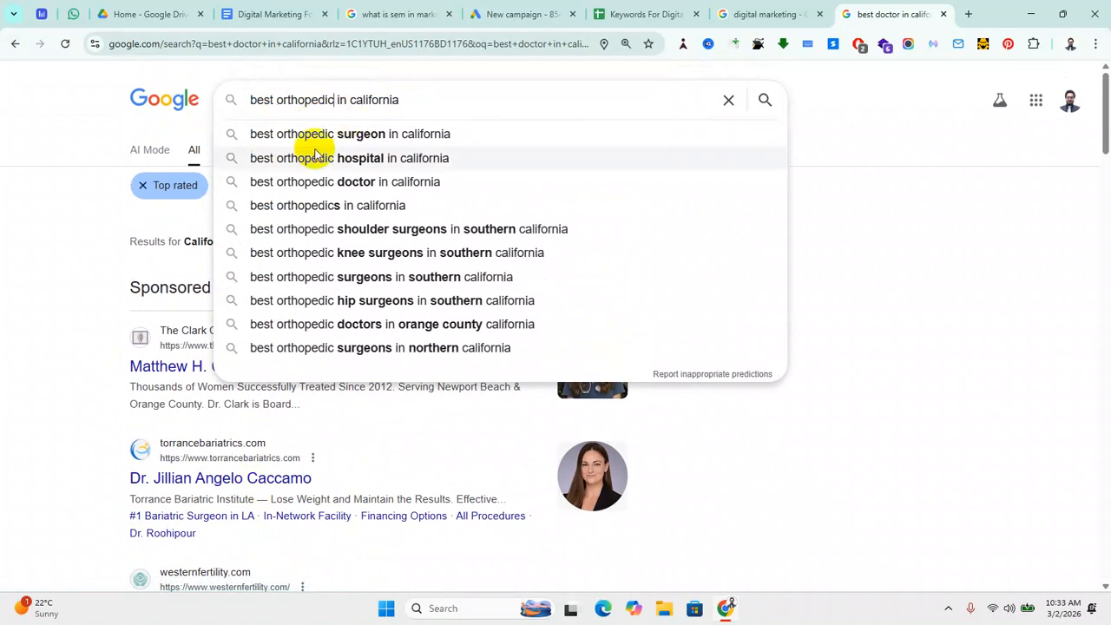
pyautogui.click(391, 144)
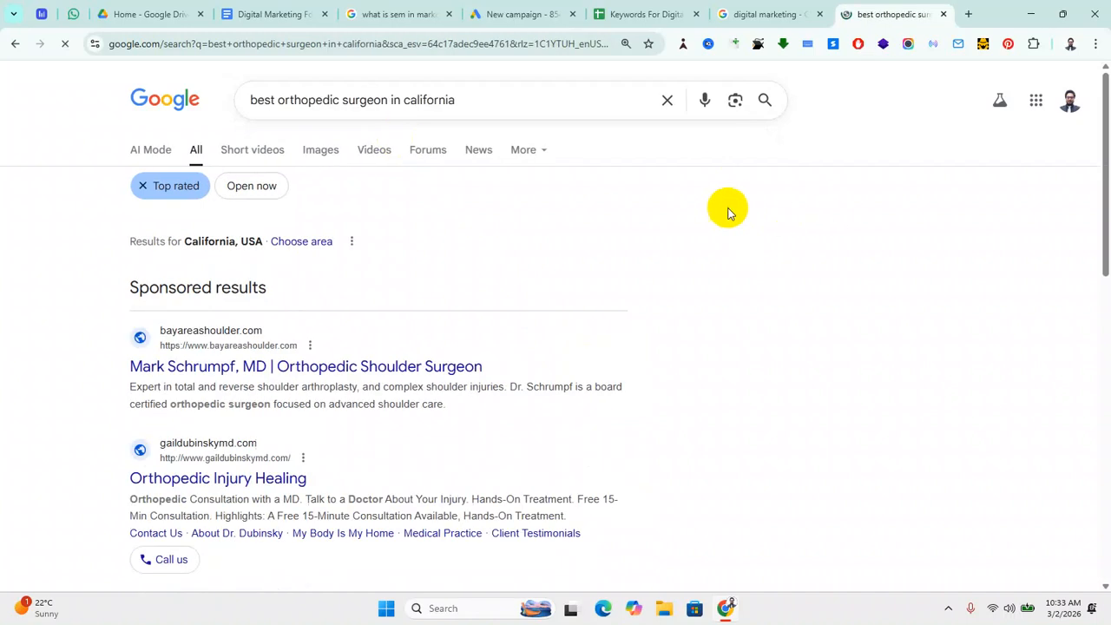
pyautogui.scroll(-1, 239, 384)
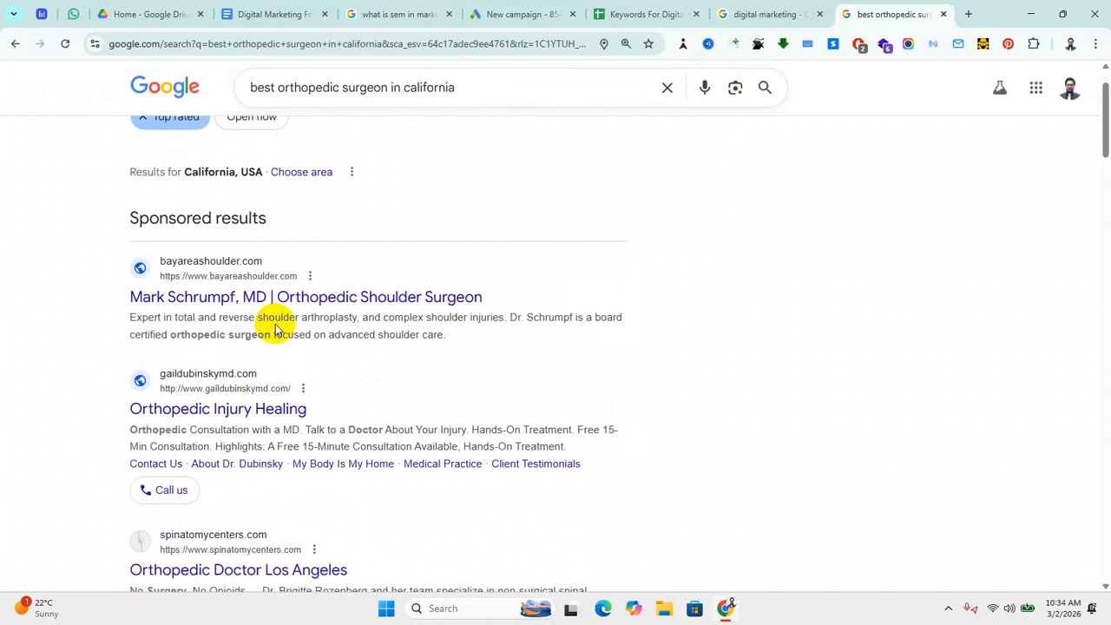
pyautogui.scroll(1, 230, 371)
pyautogui.moveTo(252, 101); pyautogui.dragTo(570, 104)
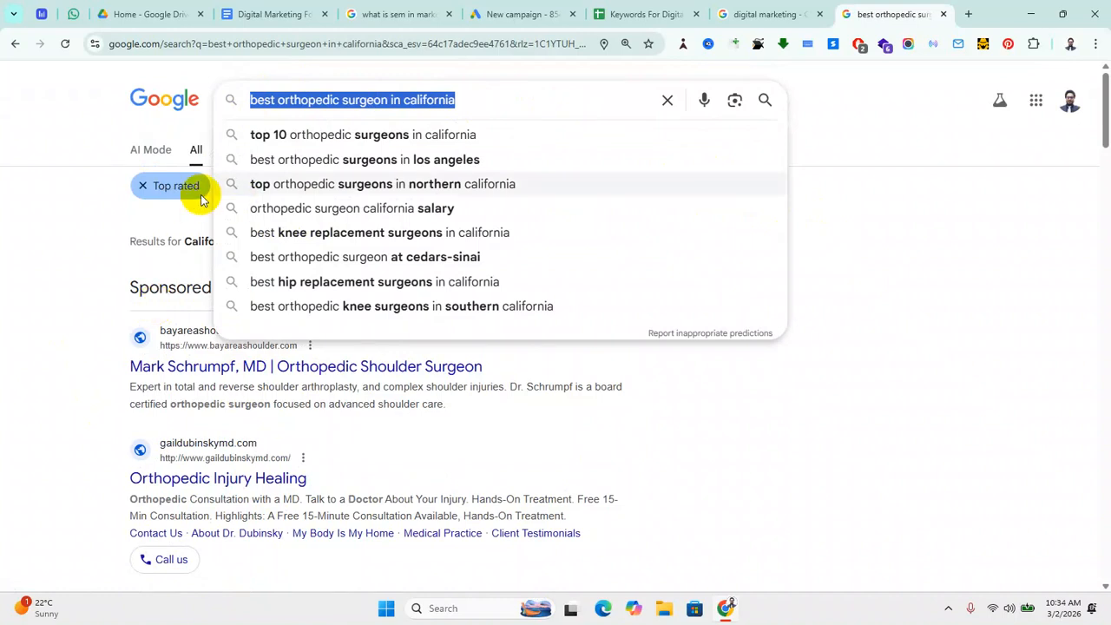
pyautogui.click(74, 359)
pyautogui.scroll(-2, 379, 406)
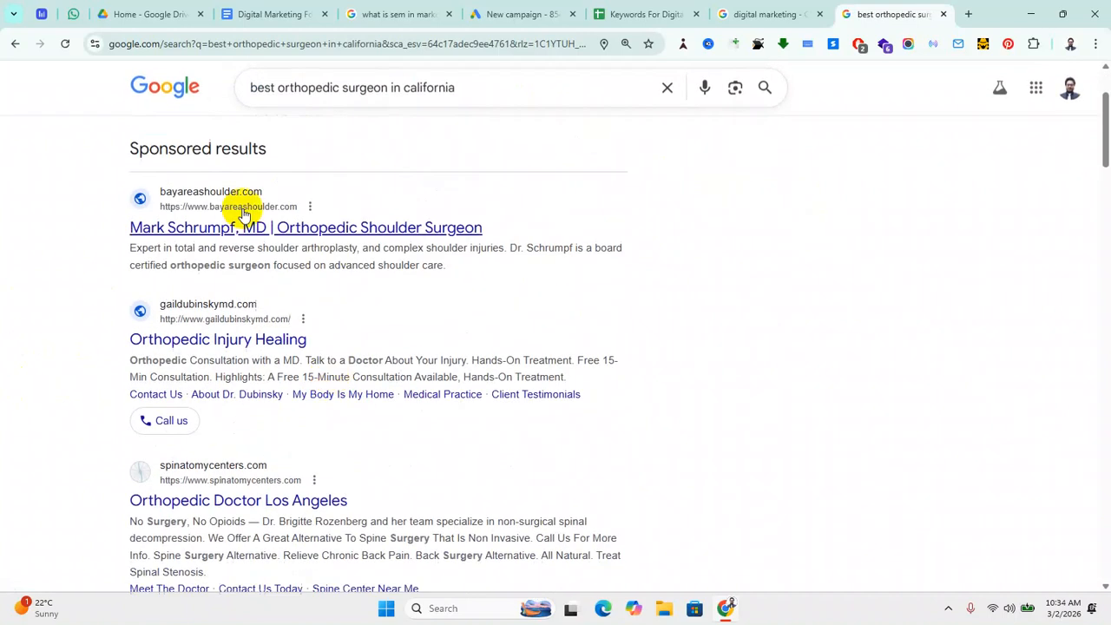
pyautogui.scroll(-2, 447, 260)
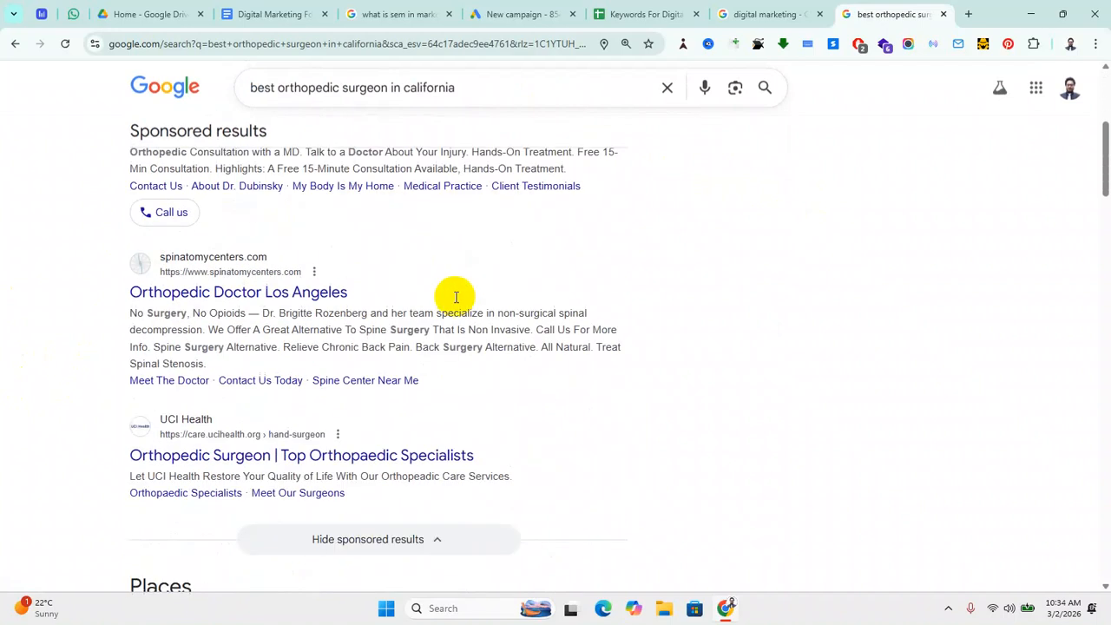
pyautogui.scroll(-2, 342, 408)
pyautogui.scroll(-2, 360, 407)
pyautogui.moveTo(248, 387)
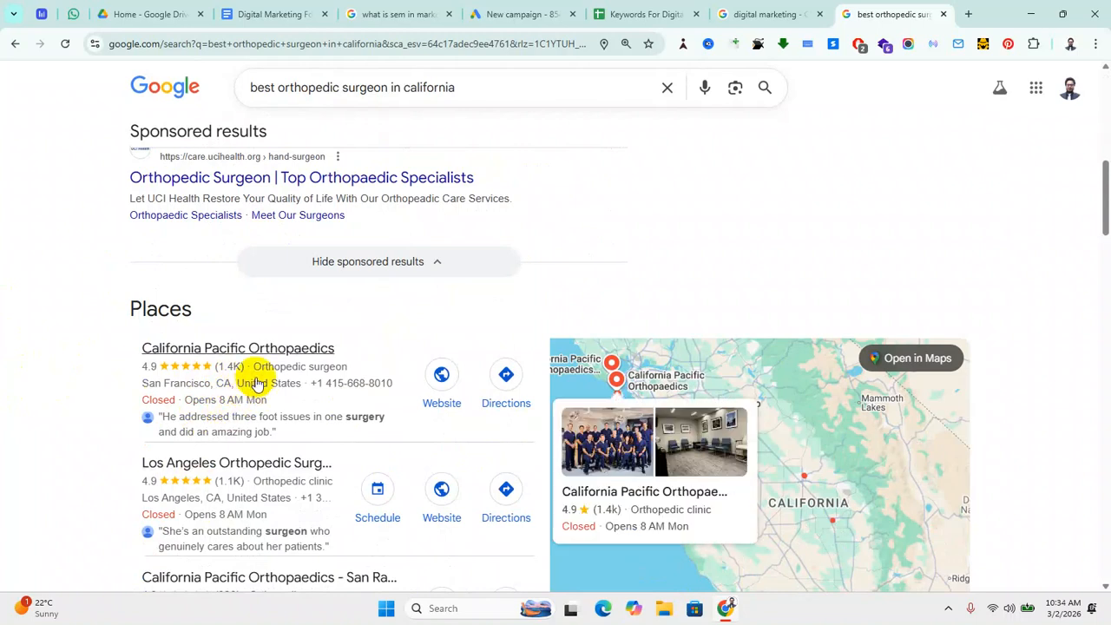
pyautogui.scroll(-3, 226, 386)
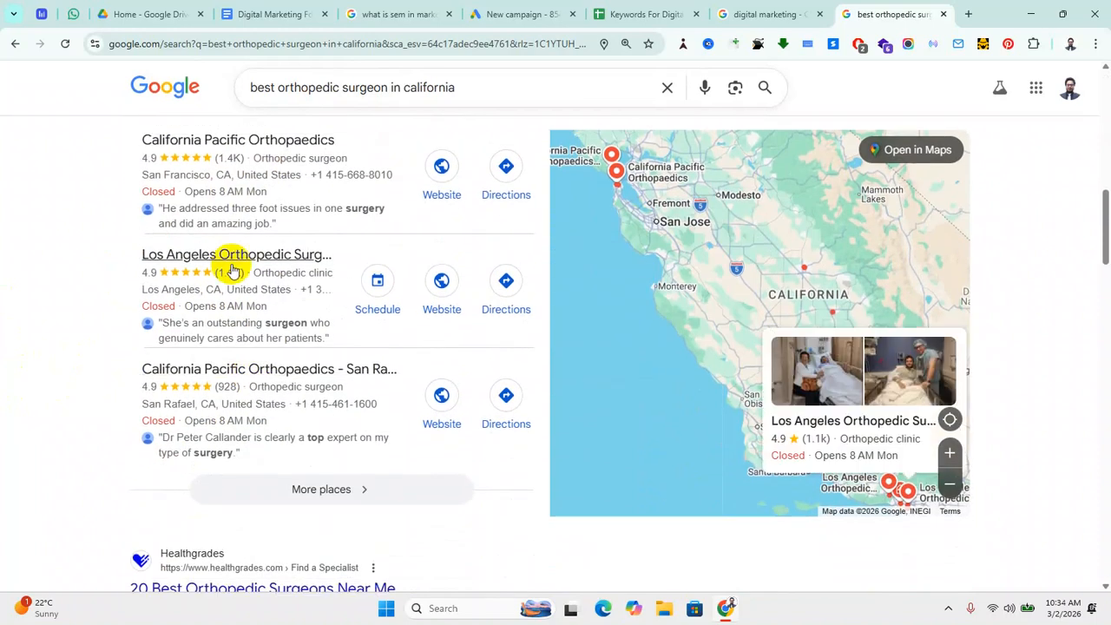
pyautogui.scroll(-2, 229, 453)
pyautogui.scroll(1, 231, 437)
pyautogui.scroll(-2, 238, 429)
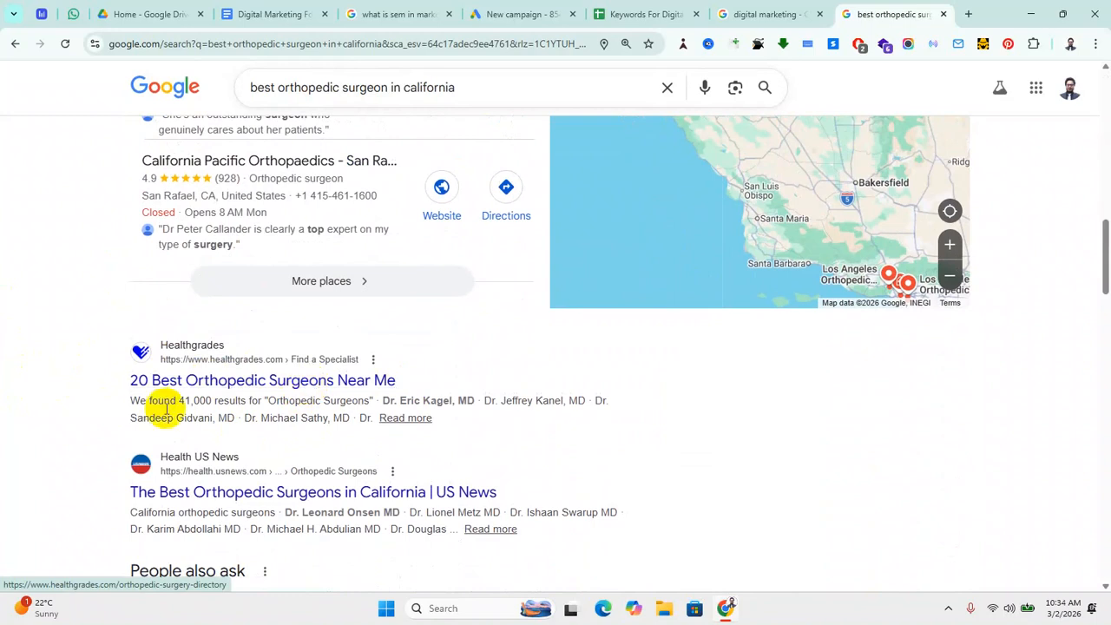
pyautogui.scroll(-12, 217, 417)
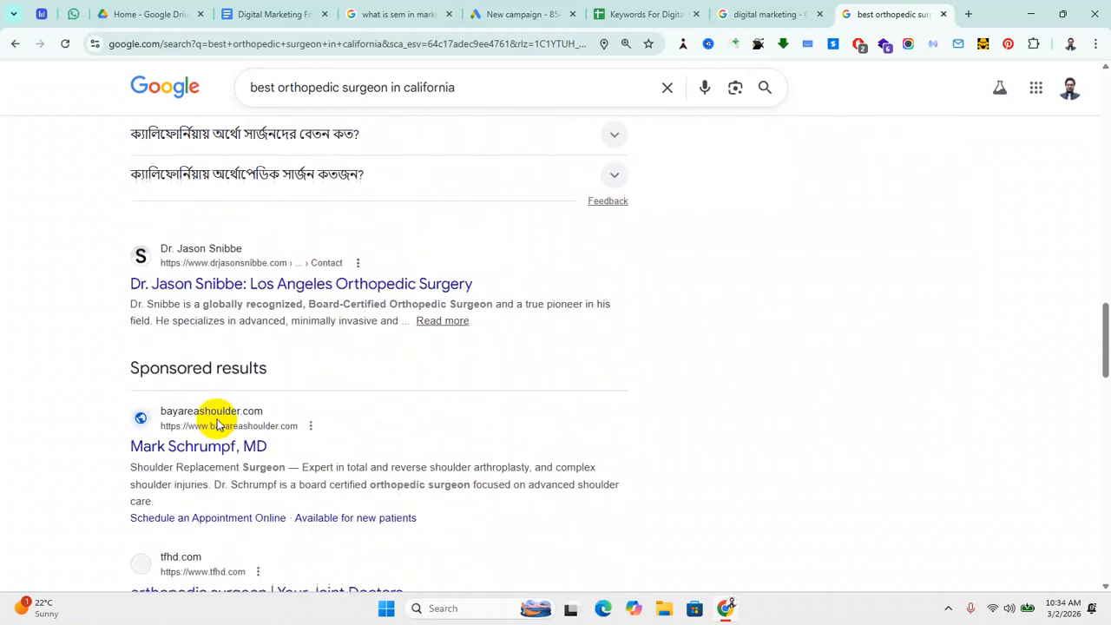
pyautogui.scroll(3, 217, 422)
pyautogui.scroll(-11, 230, 429)
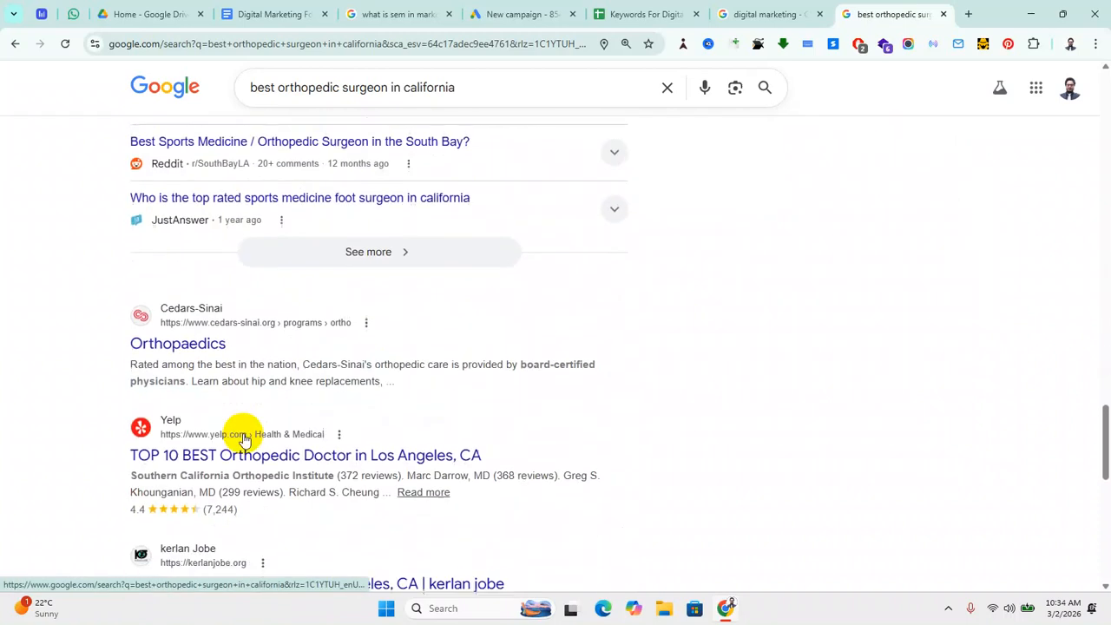
pyautogui.scroll(2, 242, 434)
pyautogui.scroll(2, 244, 431)
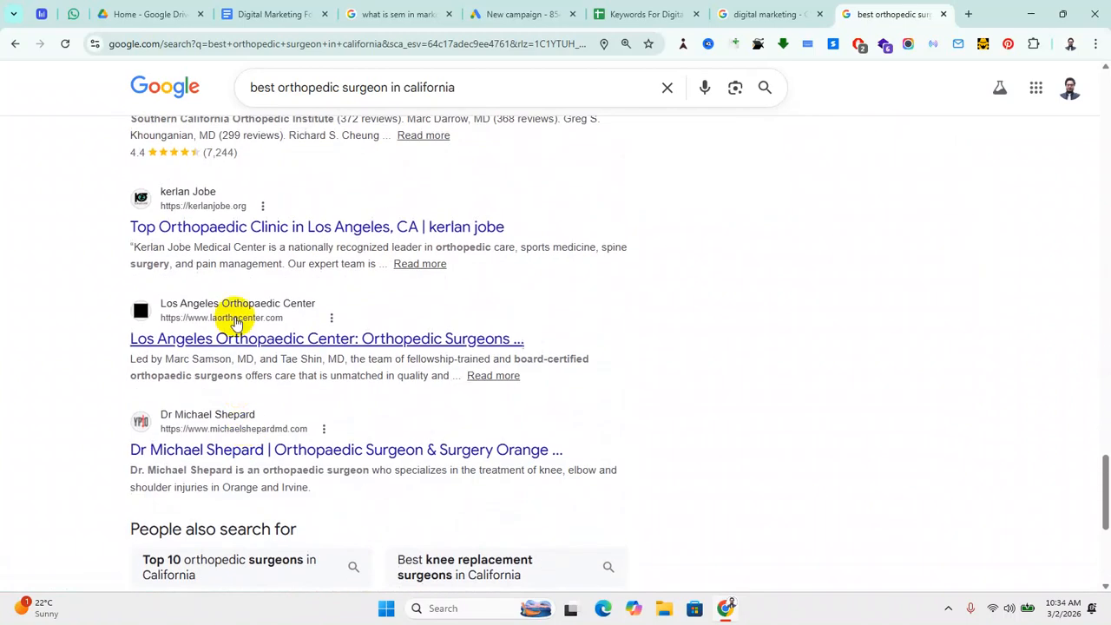
pyautogui.scroll(-2, 260, 446)
pyautogui.scroll(-1, 384, 446)
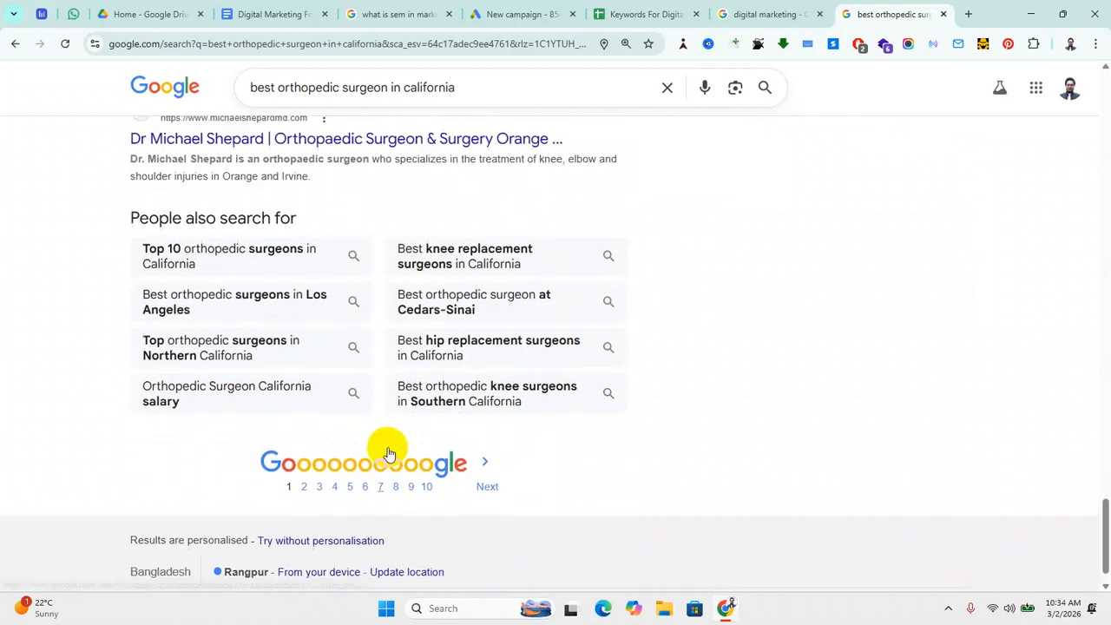
pyautogui.scroll(10, 389, 446)
pyautogui.scroll(-2, 384, 457)
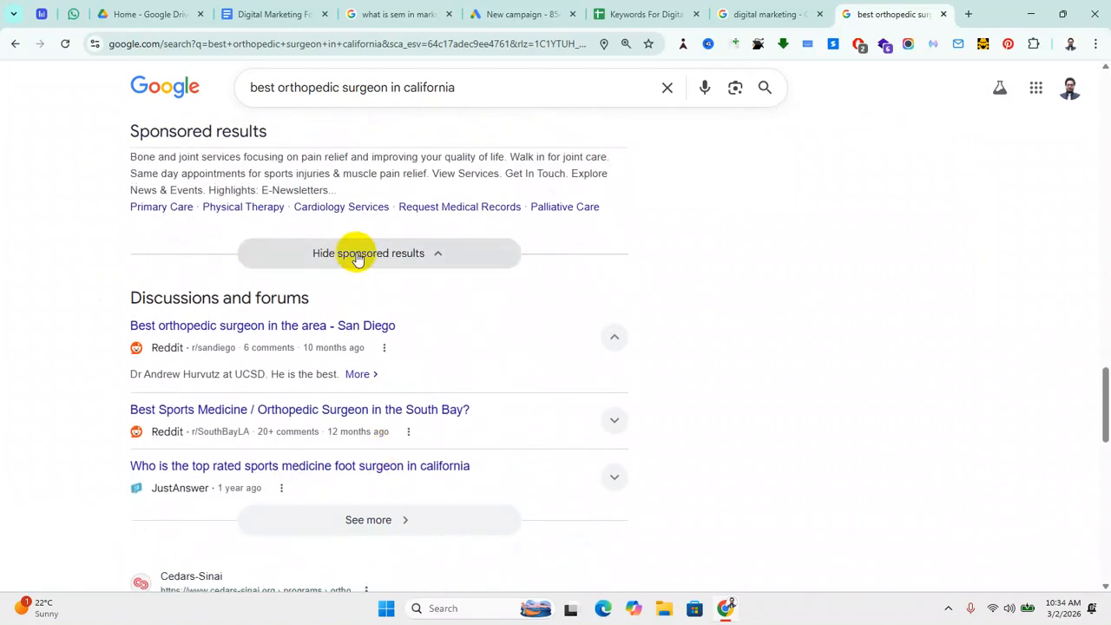
pyautogui.scroll(8, 329, 442)
pyautogui.scroll(-3, 340, 453)
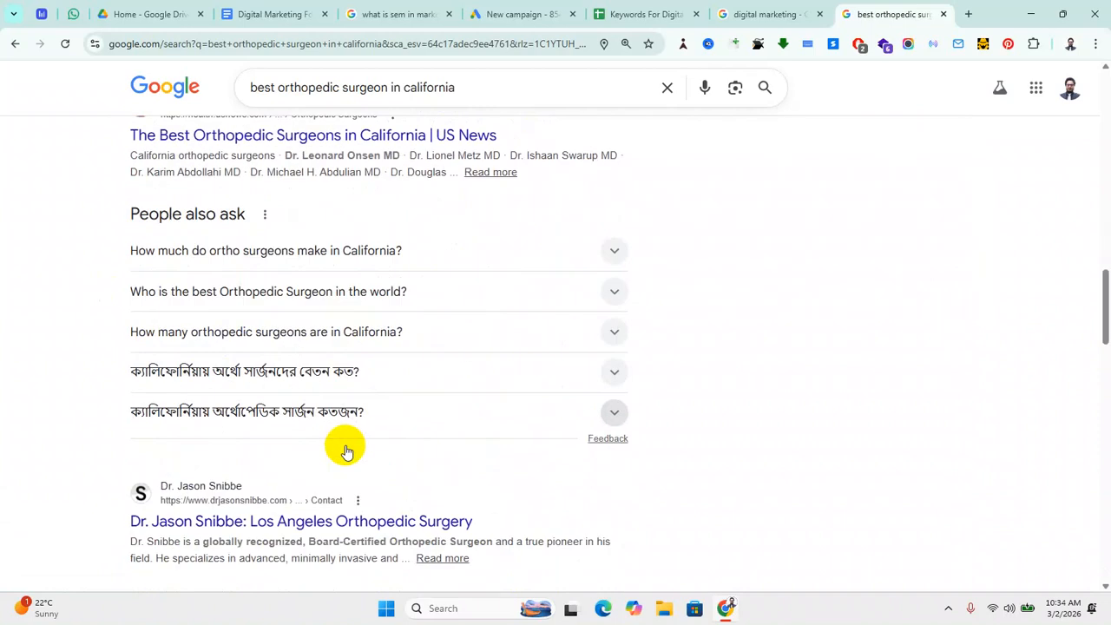
pyautogui.scroll(5, 193, 455)
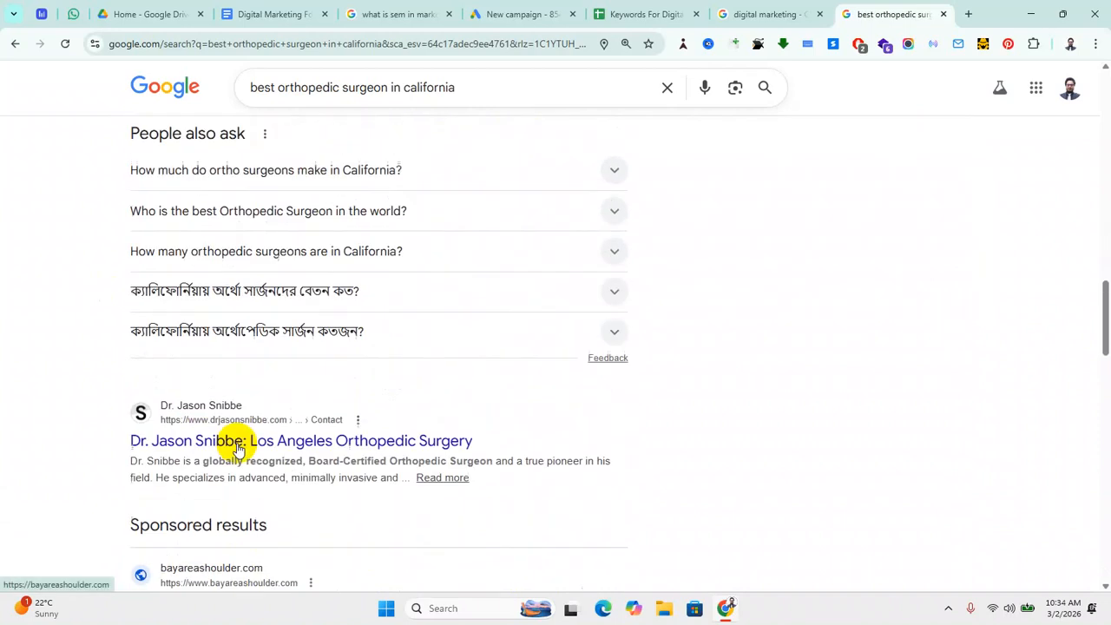
pyautogui.scroll(6, 240, 447)
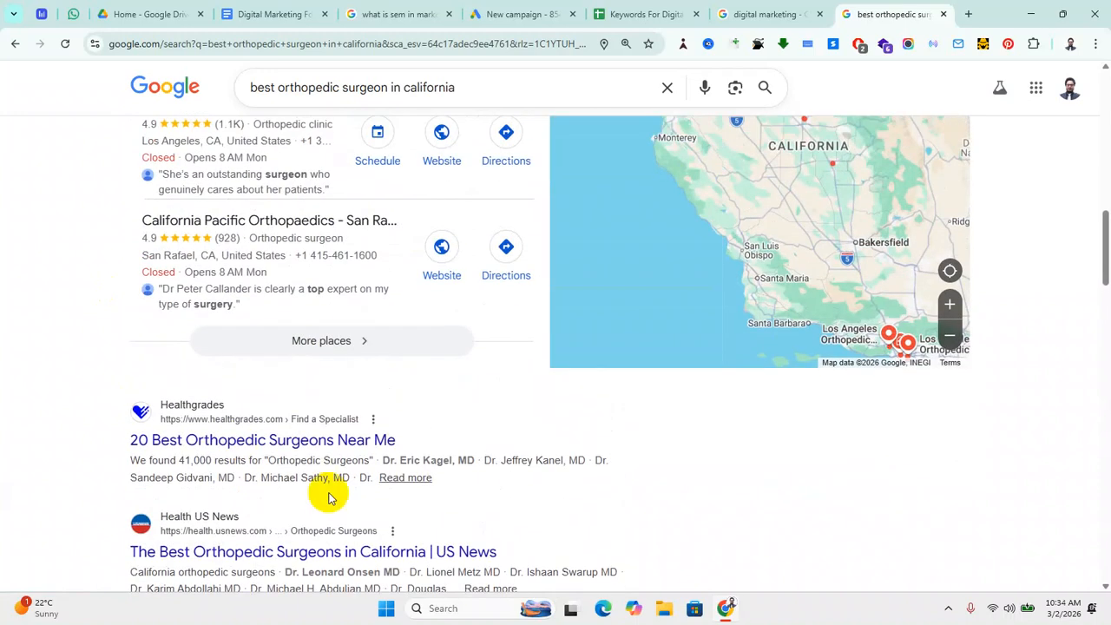
pyautogui.scroll(1, 57, 314)
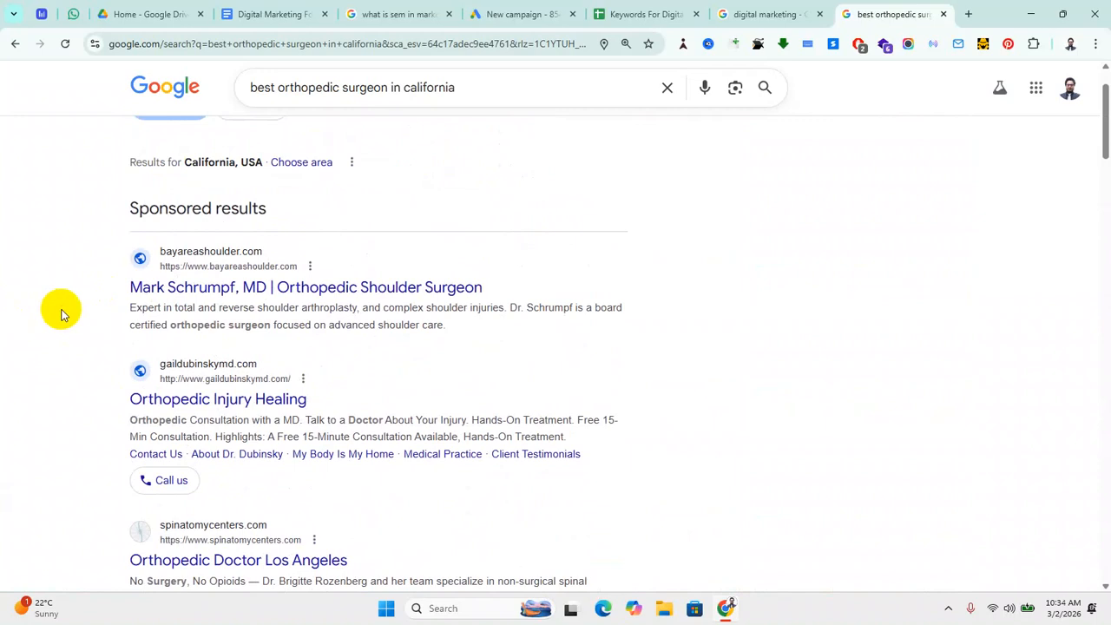
pyautogui.scroll(-6, 54, 441)
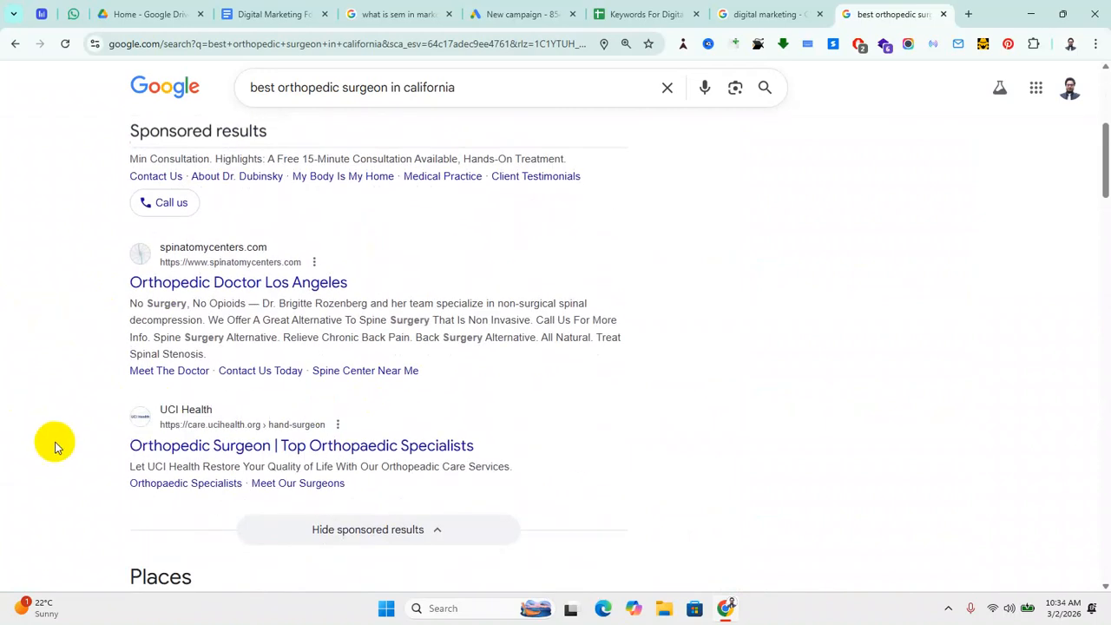
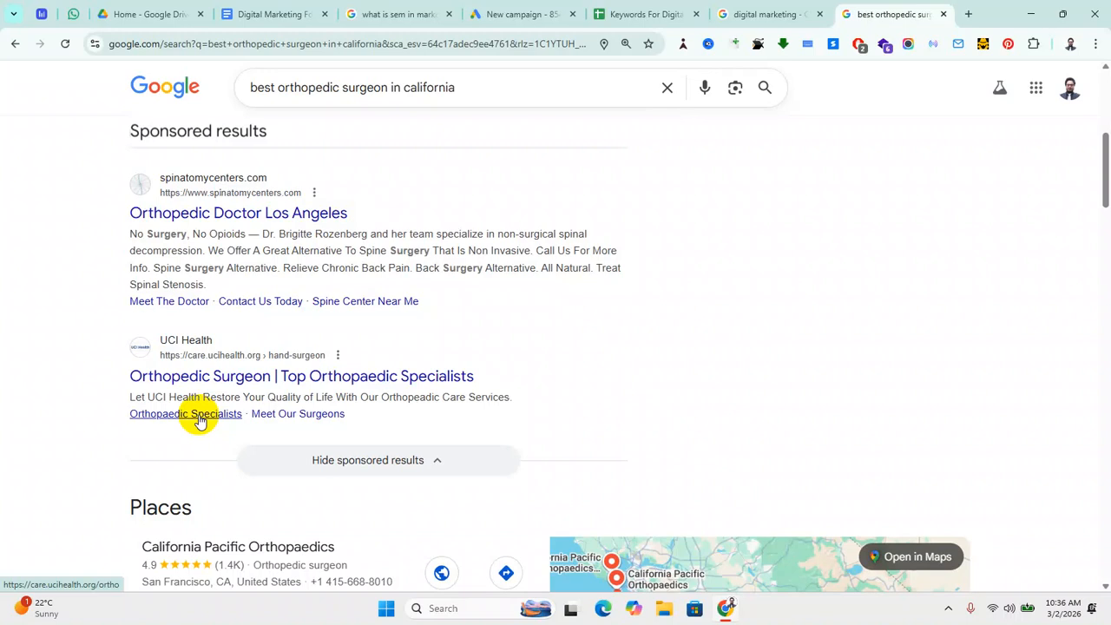
# Step: Leave the orthopedic search results and return to the Google Ads New campaign tab
pyautogui.scroll(5, 498, 426)
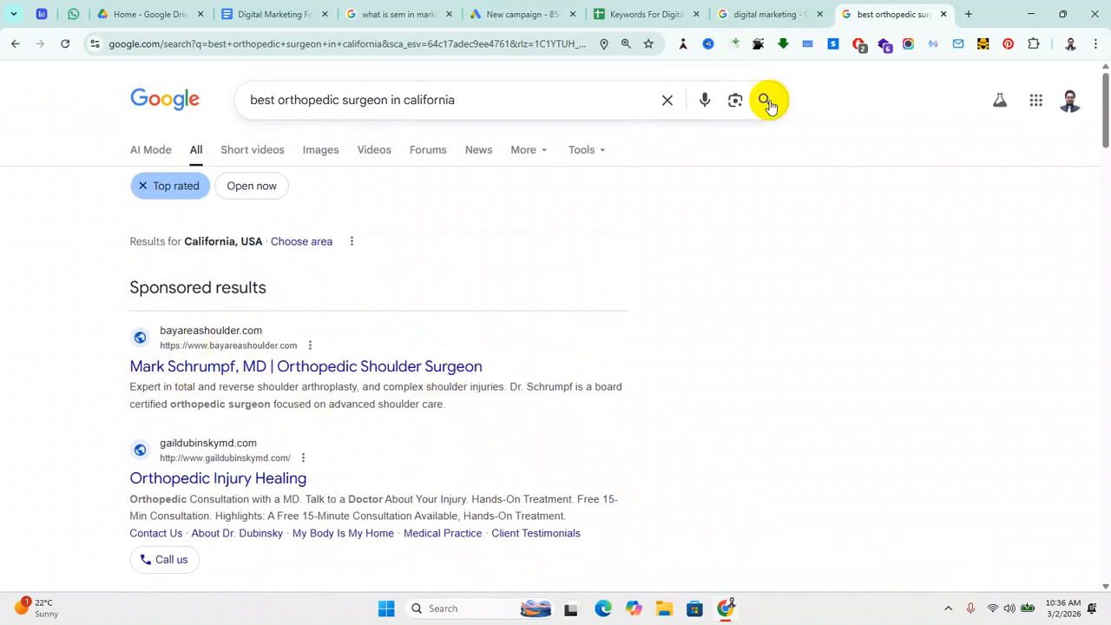
pyautogui.click(767, 14)
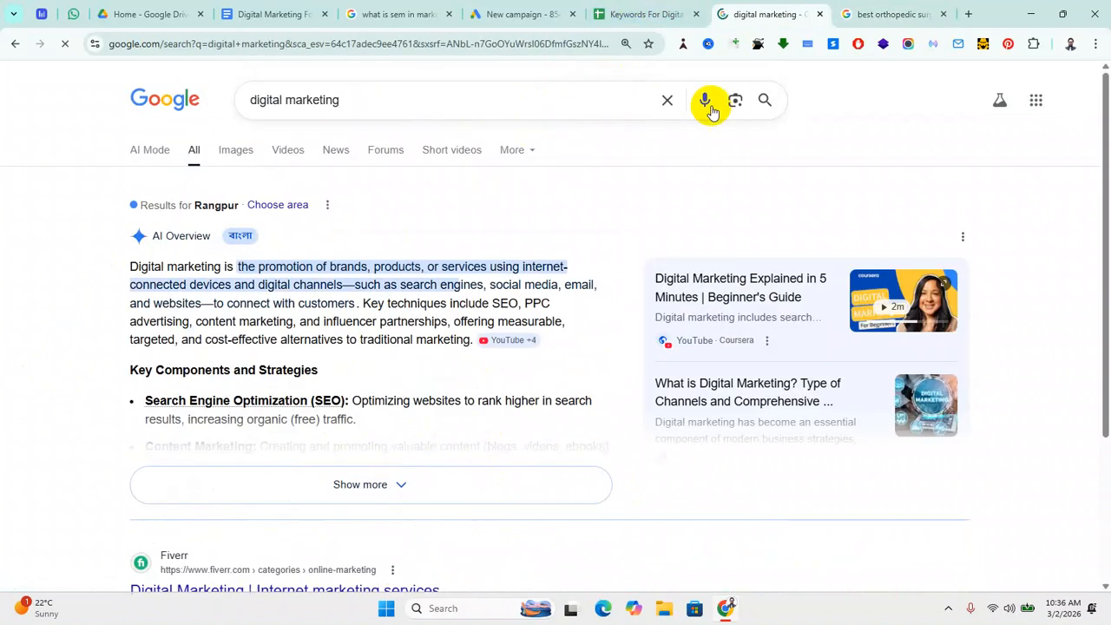
pyautogui.click(493, 14)
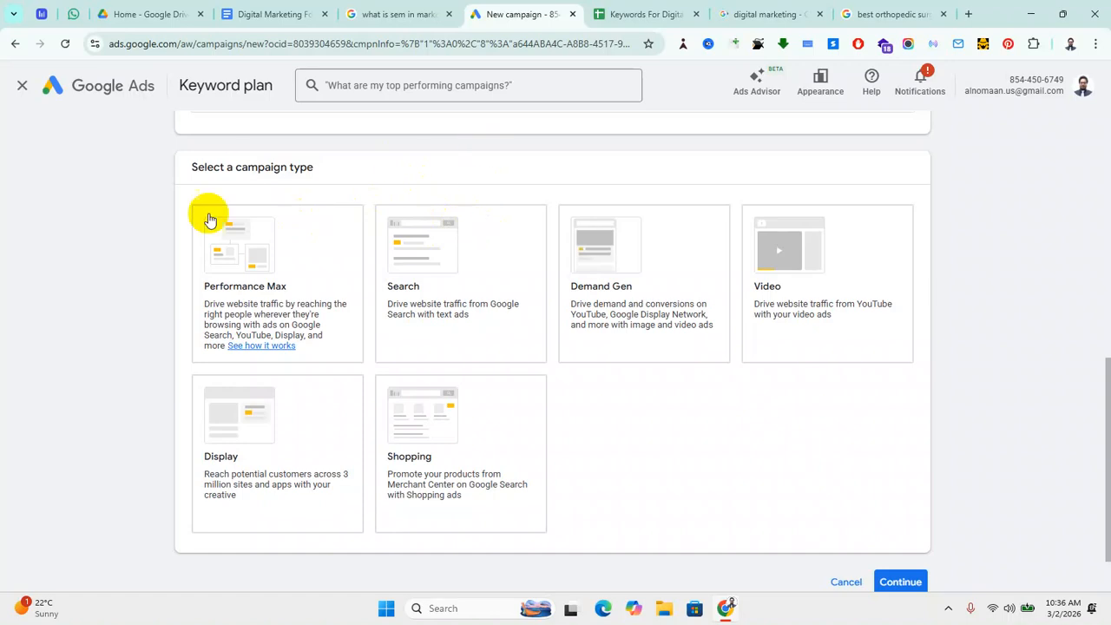
# Step: Choose Search as the campaign type and reveal the empty business website field
pyautogui.click(406, 295)
pyautogui.click(348, 243)
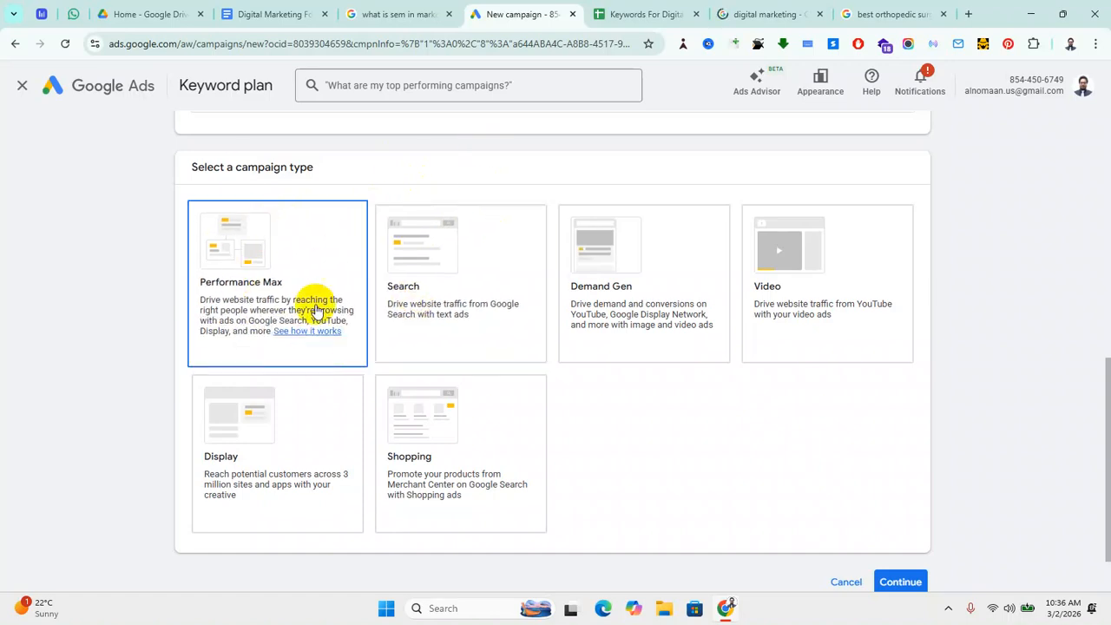
pyautogui.click(434, 285)
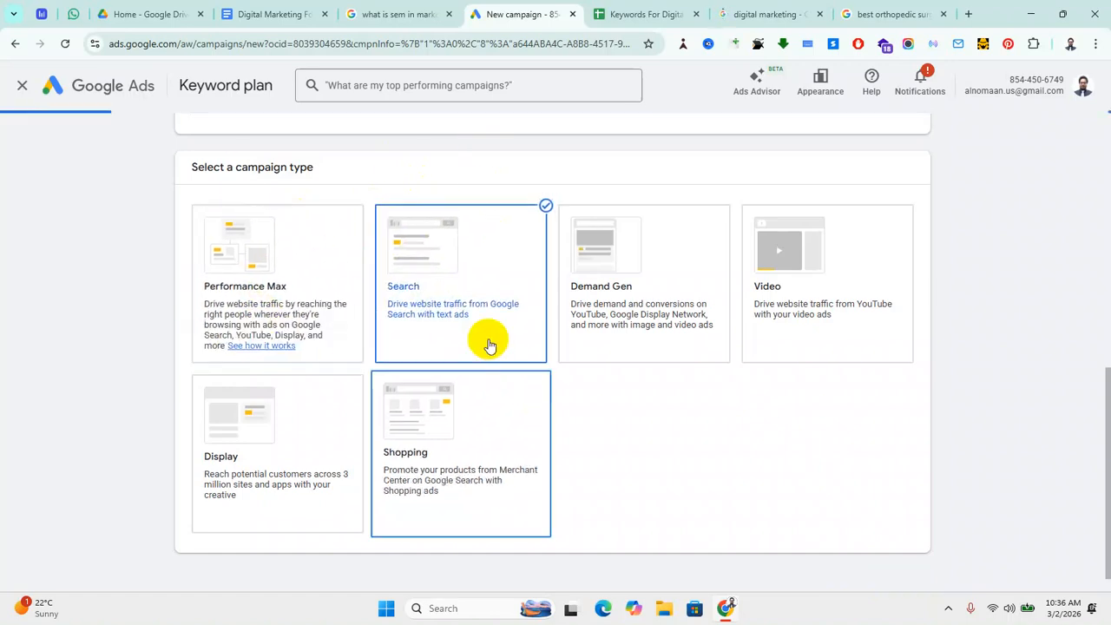
pyautogui.scroll(-2, 607, 347)
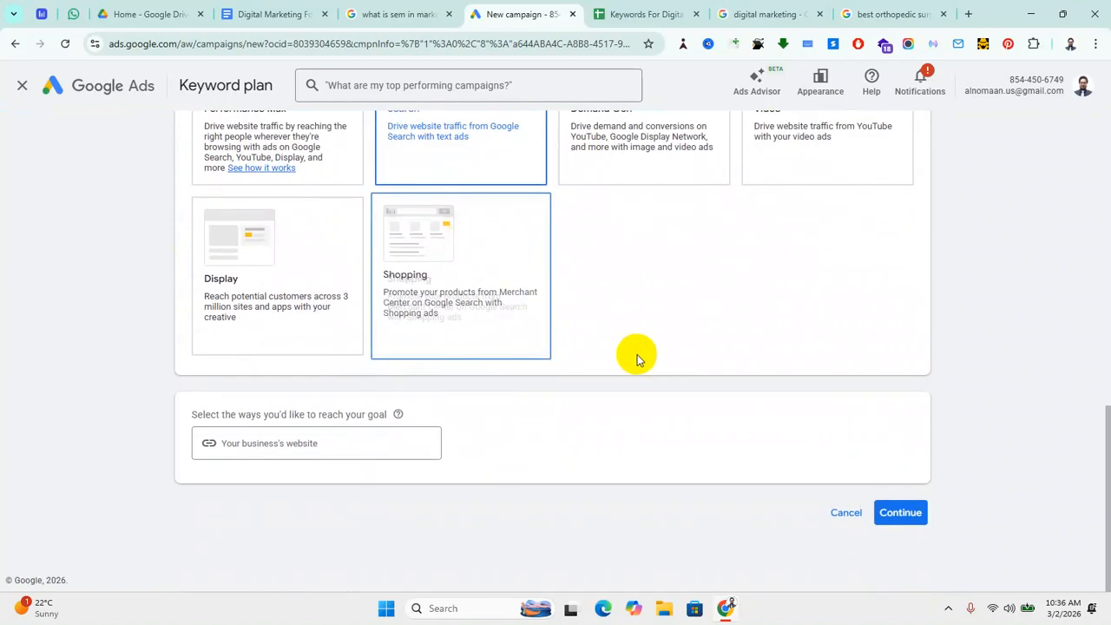
pyautogui.click(298, 443)
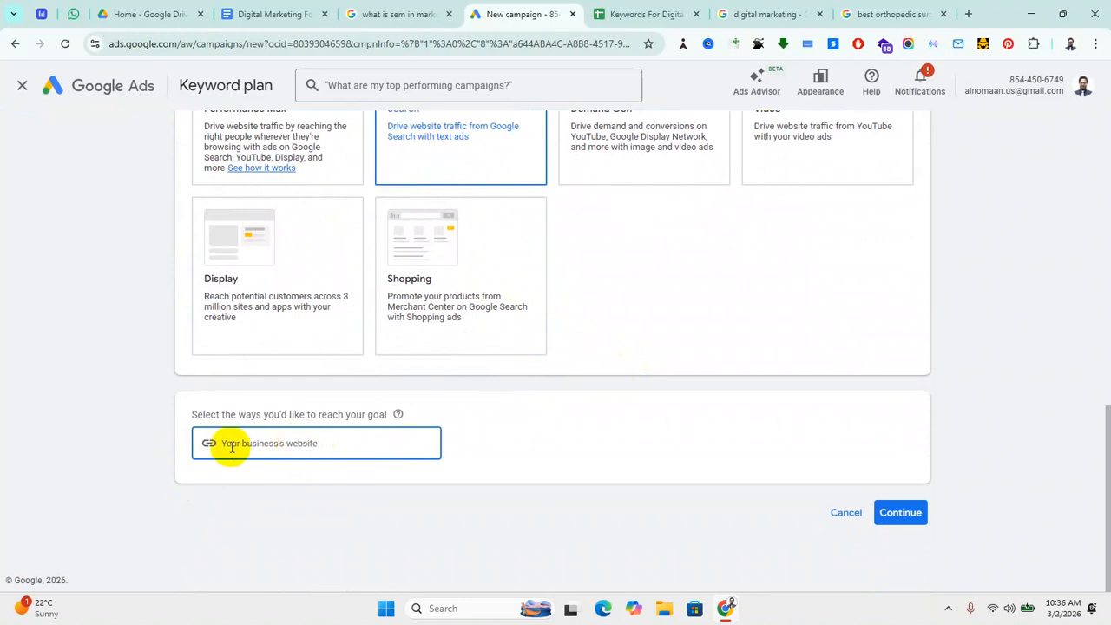
pyautogui.click(2, 524)
pyautogui.scroll(1, 630, 127)
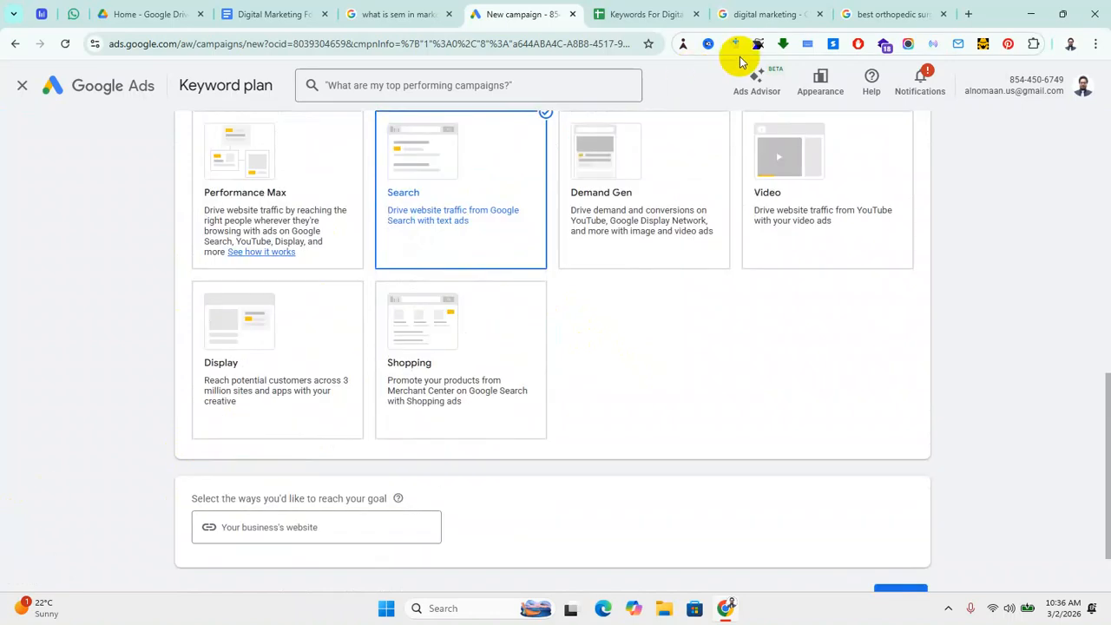
# Step: In a new tab, complete the nextgenitbd.com address and select it for copying
pyautogui.click(966, 14)
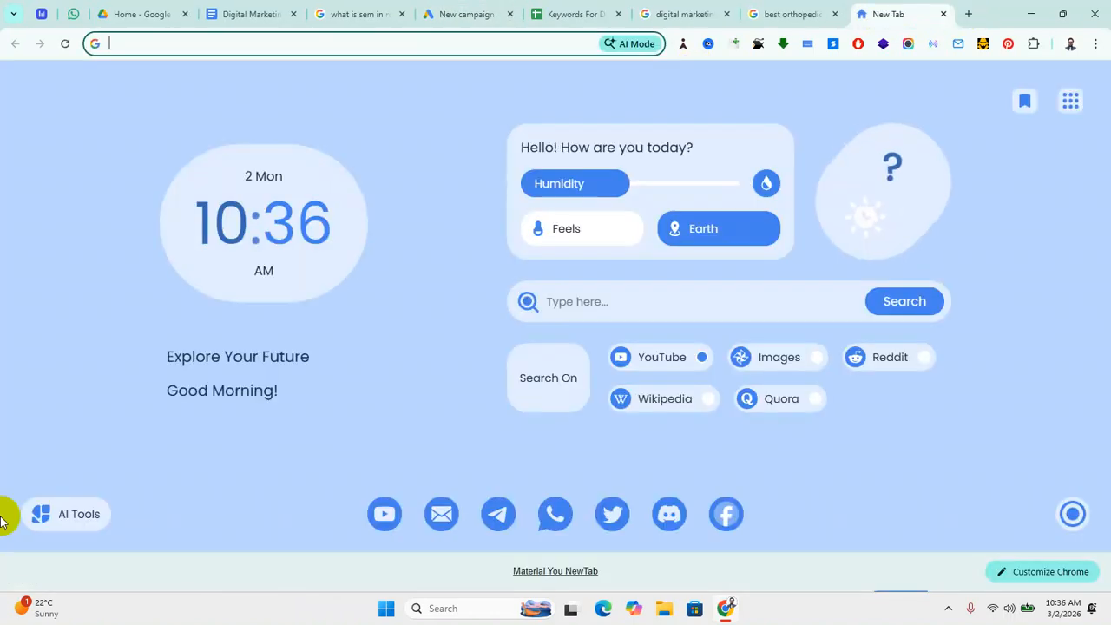
pyautogui.write('next')
pyautogui.press('Right')
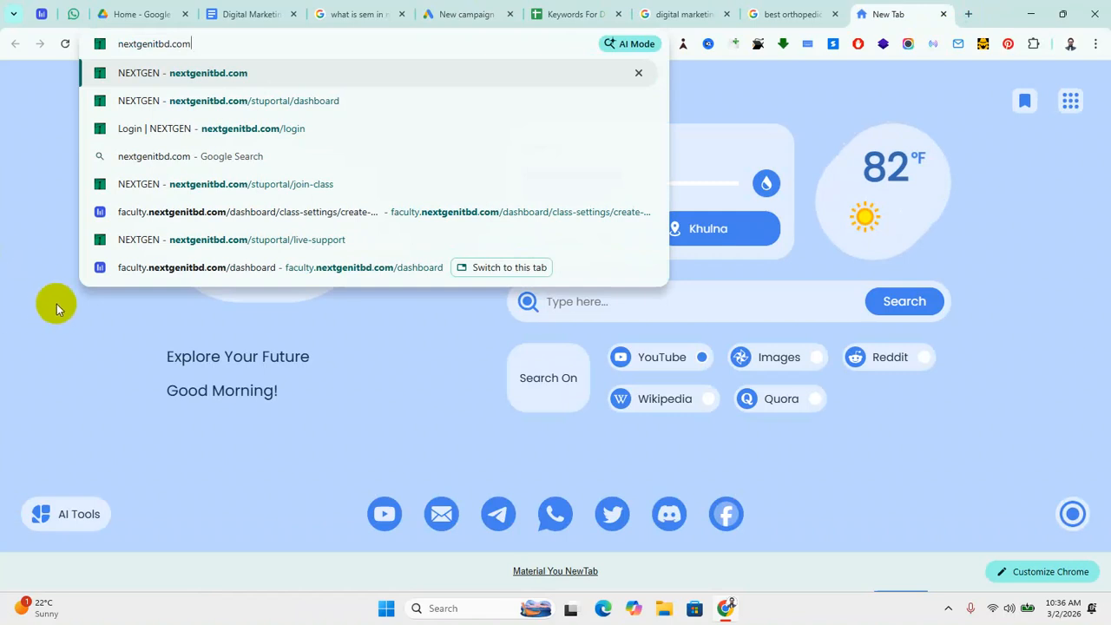
pyautogui.hotkey('ctrl', 'a')
pyautogui.hotkey('ctrl', 'c')
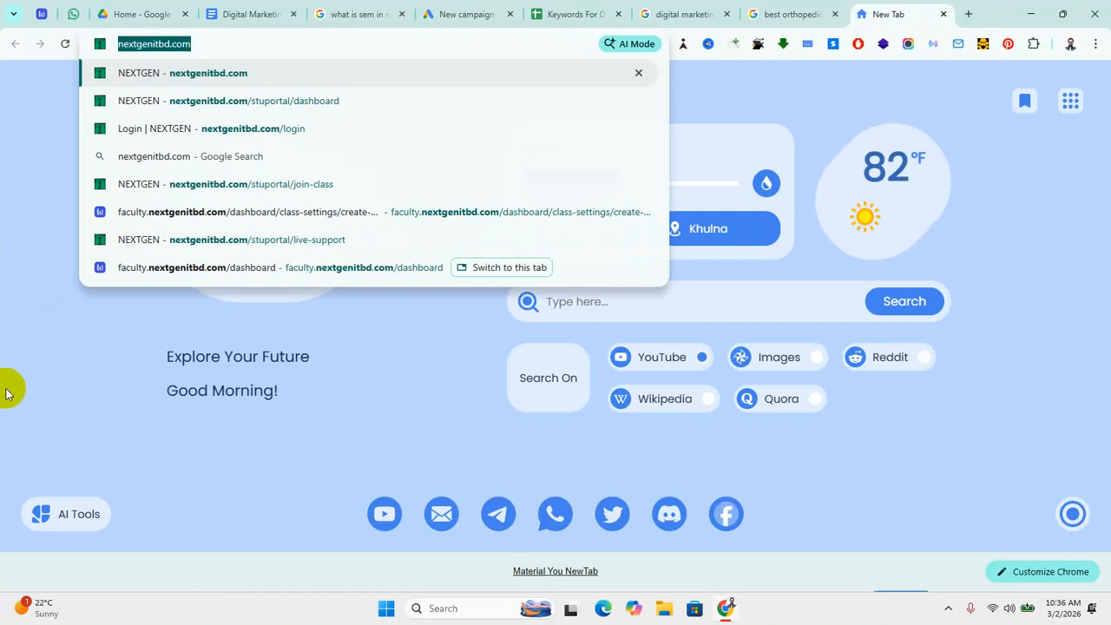
# Step: Switch back to the New campaign tab and click into the business website field
pyautogui.click(783, 14)
pyautogui.click(558, 17)
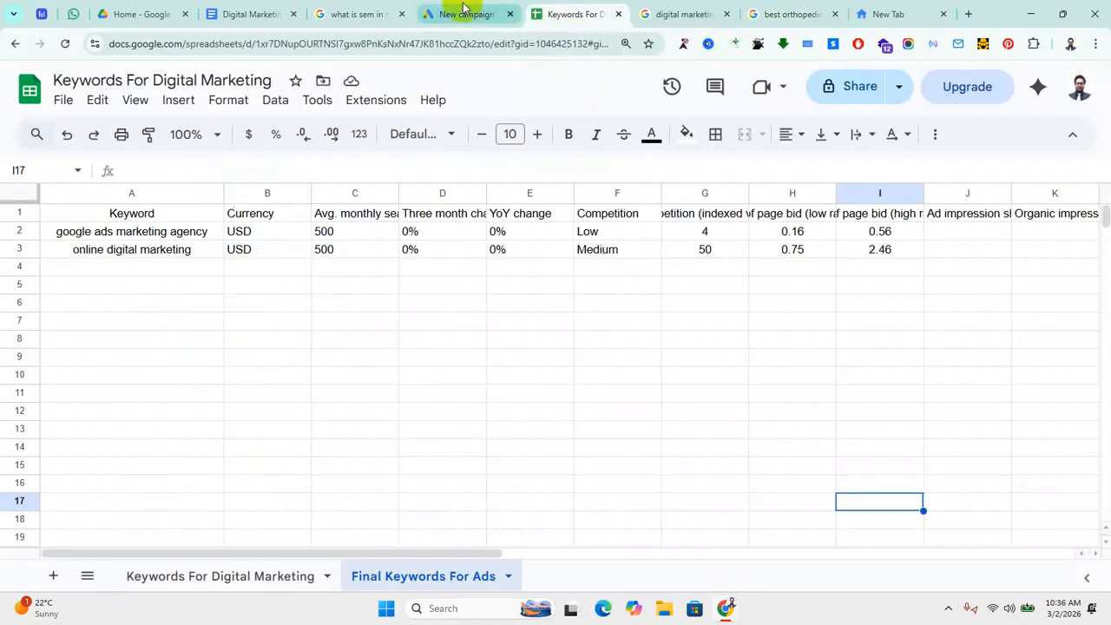
pyautogui.click(463, 10)
pyautogui.click(308, 527)
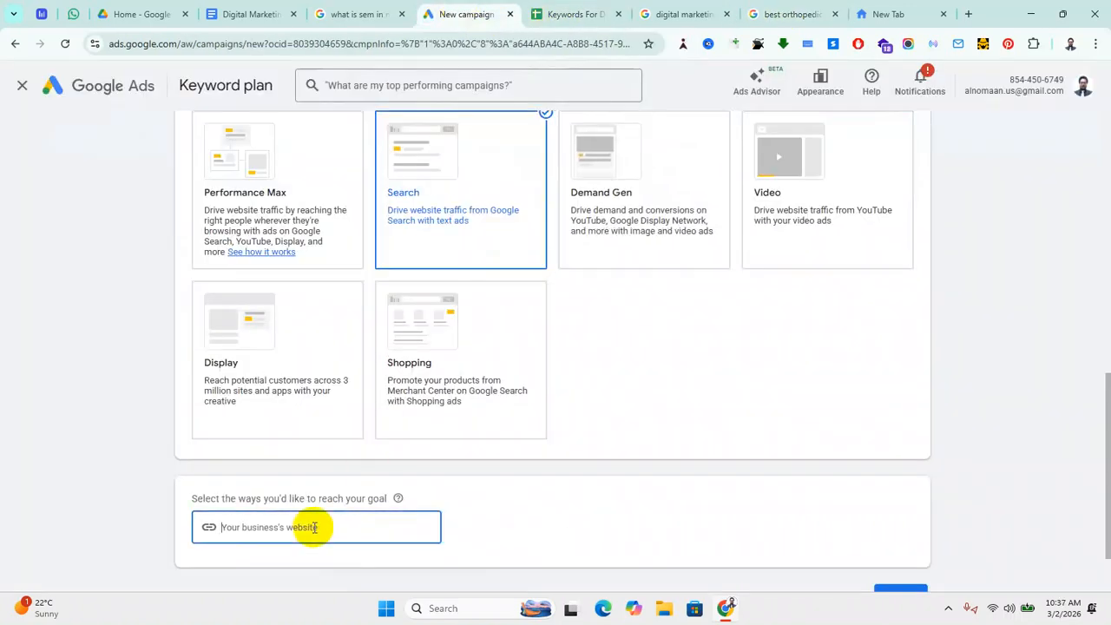
pyautogui.hotkey('ctrl', 'v')
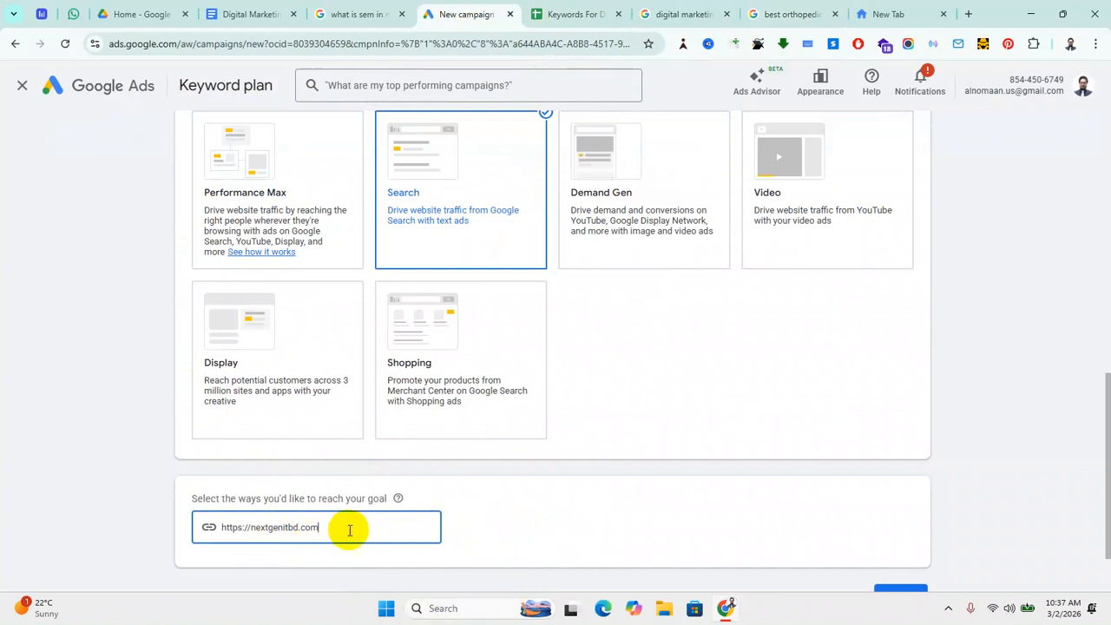
pyautogui.scroll(-1, 362, 524)
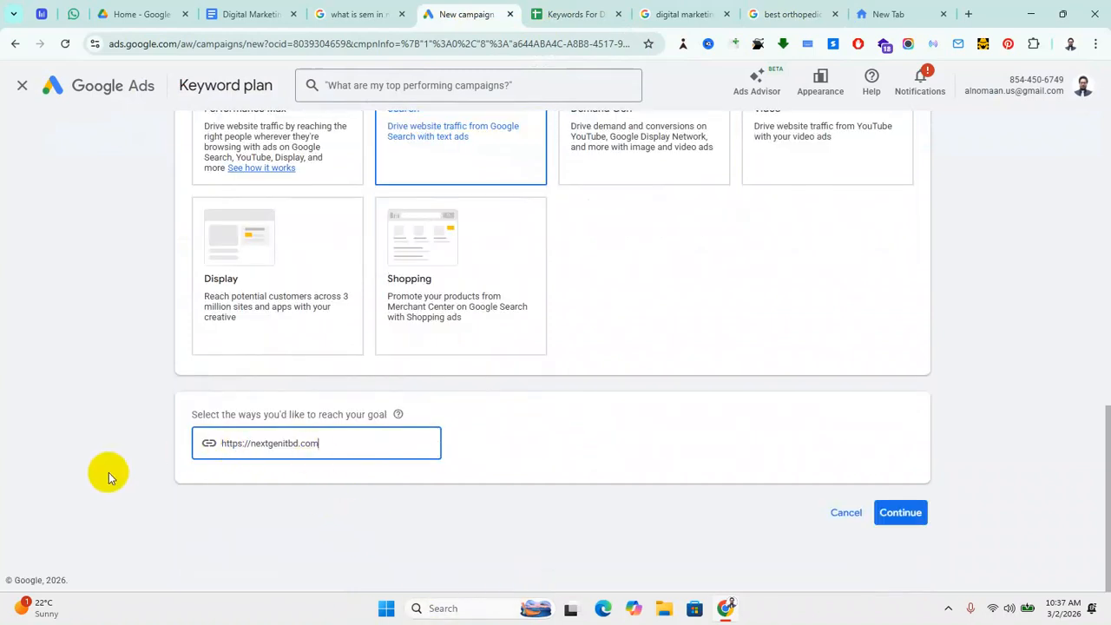
pyautogui.moveTo(327, 439); pyautogui.dragTo(20, 489)
pyautogui.click(34, 481)
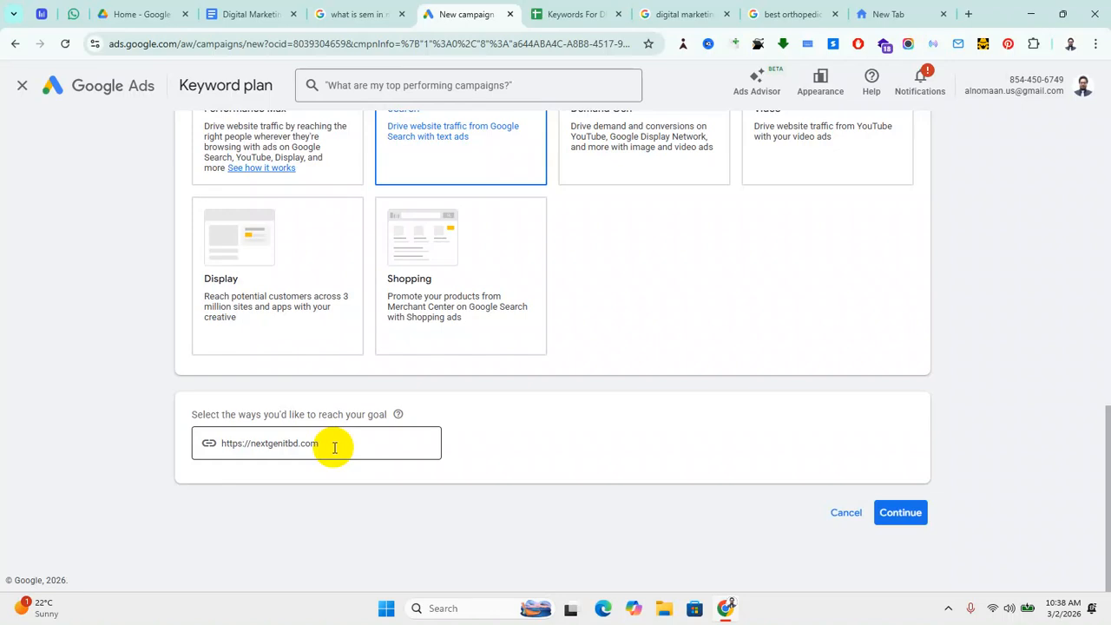
pyautogui.scroll(1, 373, 433)
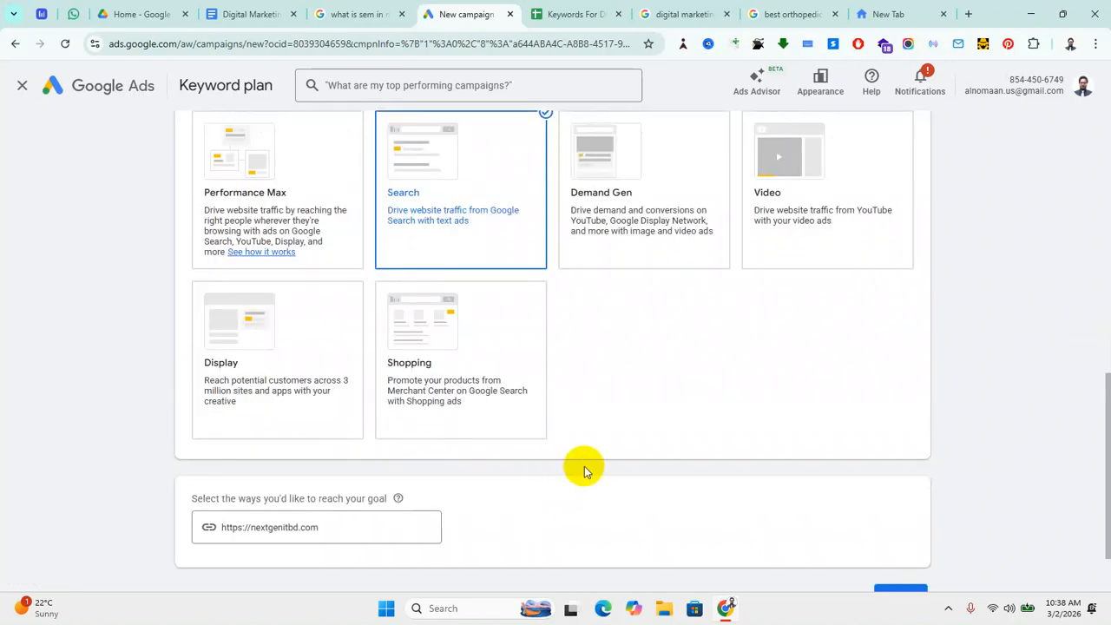
pyautogui.scroll(-1, 583, 470)
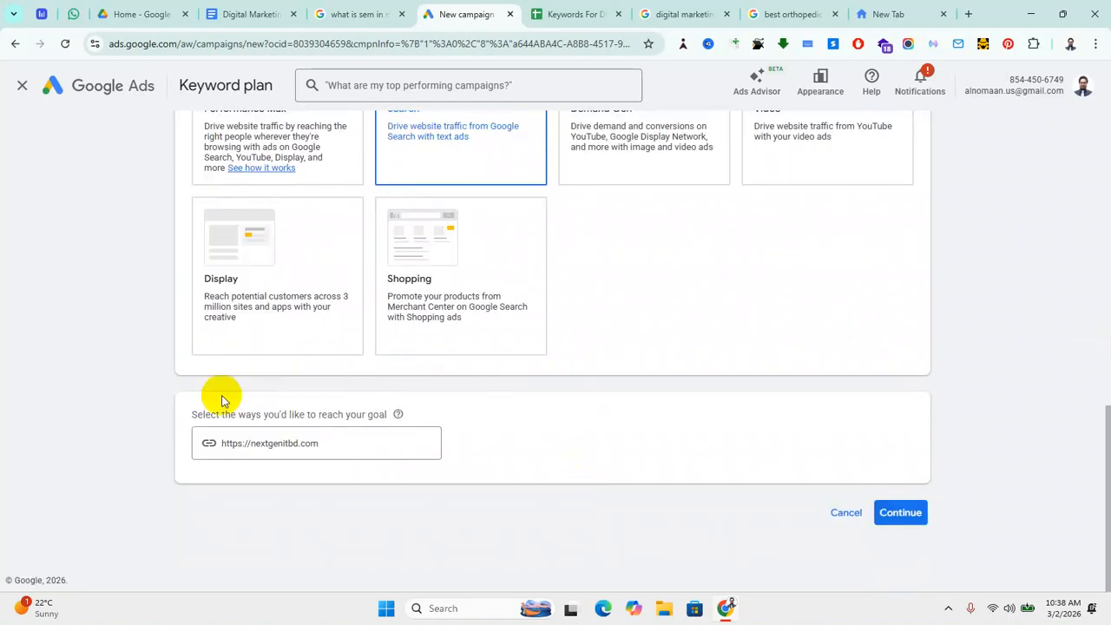
pyautogui.click(900, 512)
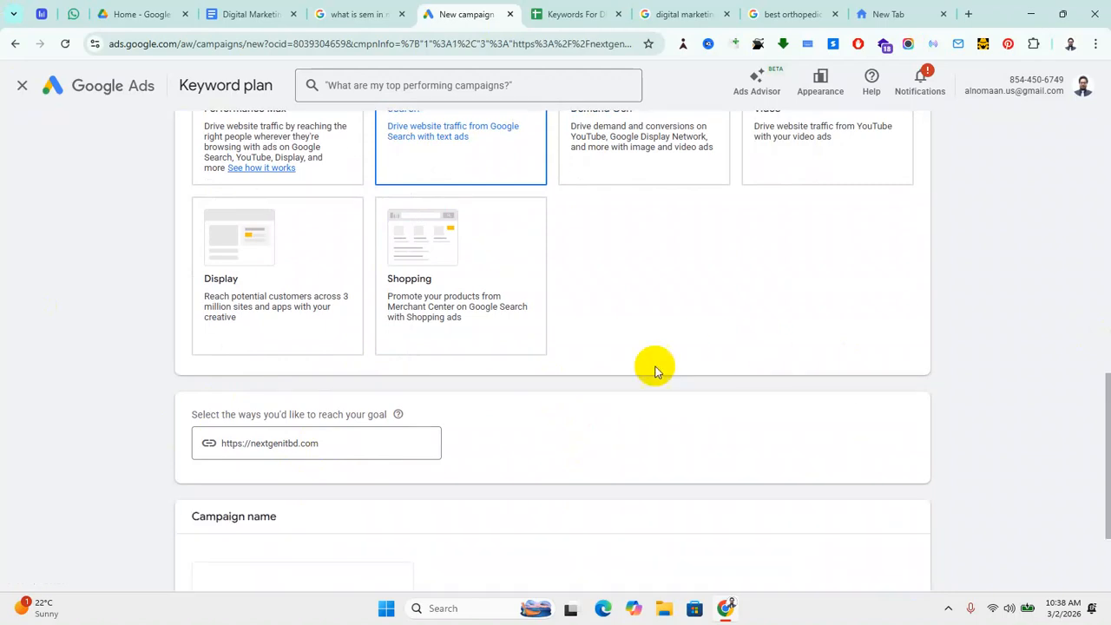
# Step: Delete the '-2' suffix from the default campaign name
pyautogui.scroll(-2, 591, 382)
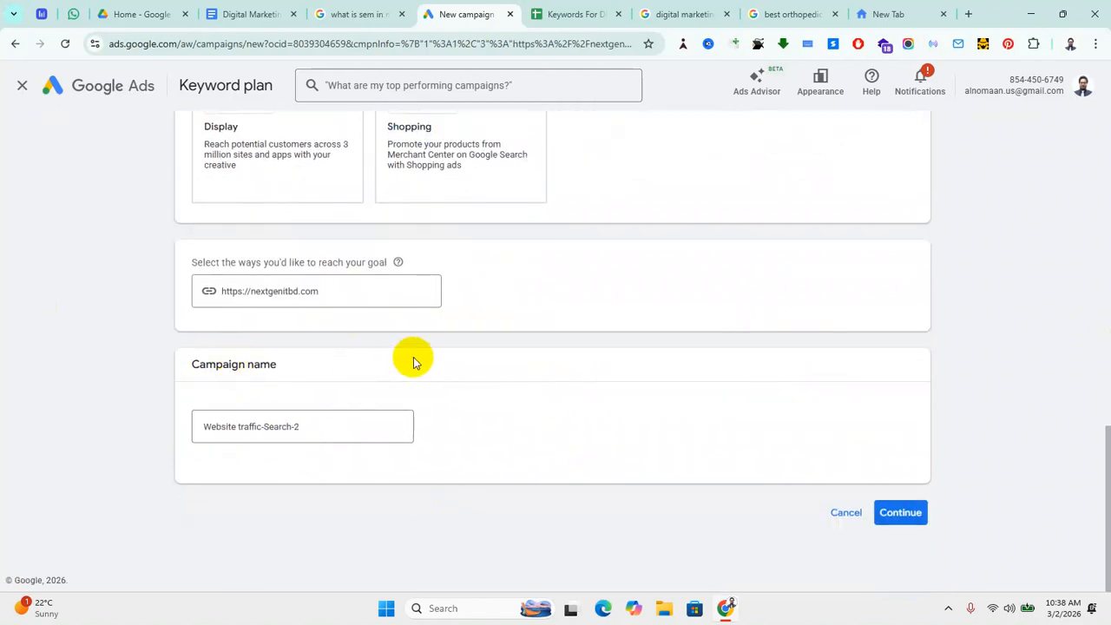
pyautogui.scroll(1, 479, 312)
pyautogui.scroll(-1, 276, 382)
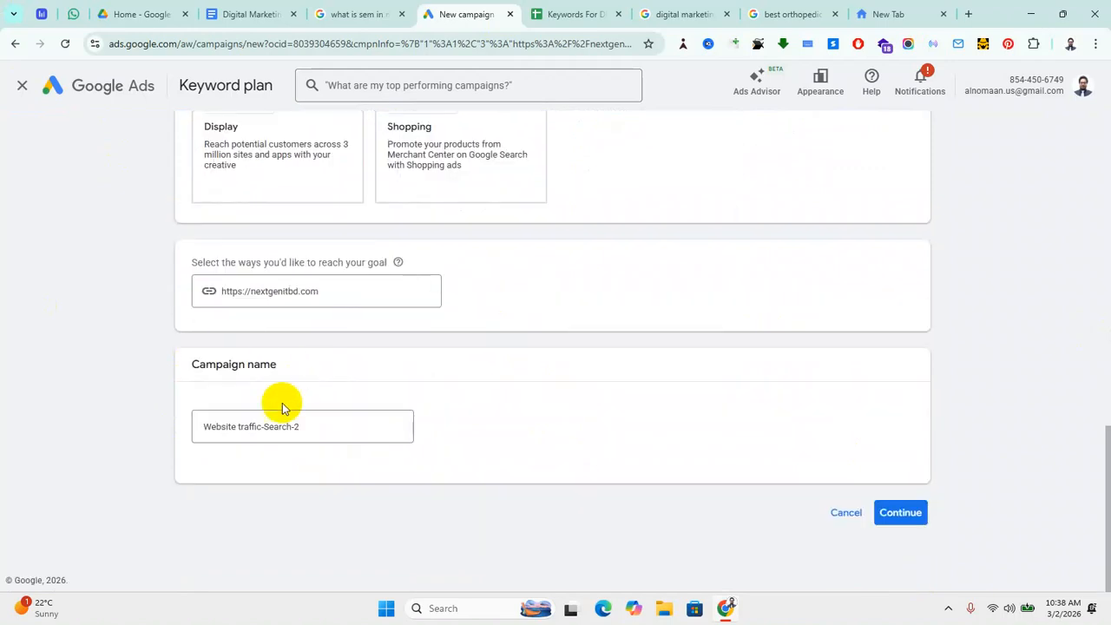
pyautogui.click(316, 426)
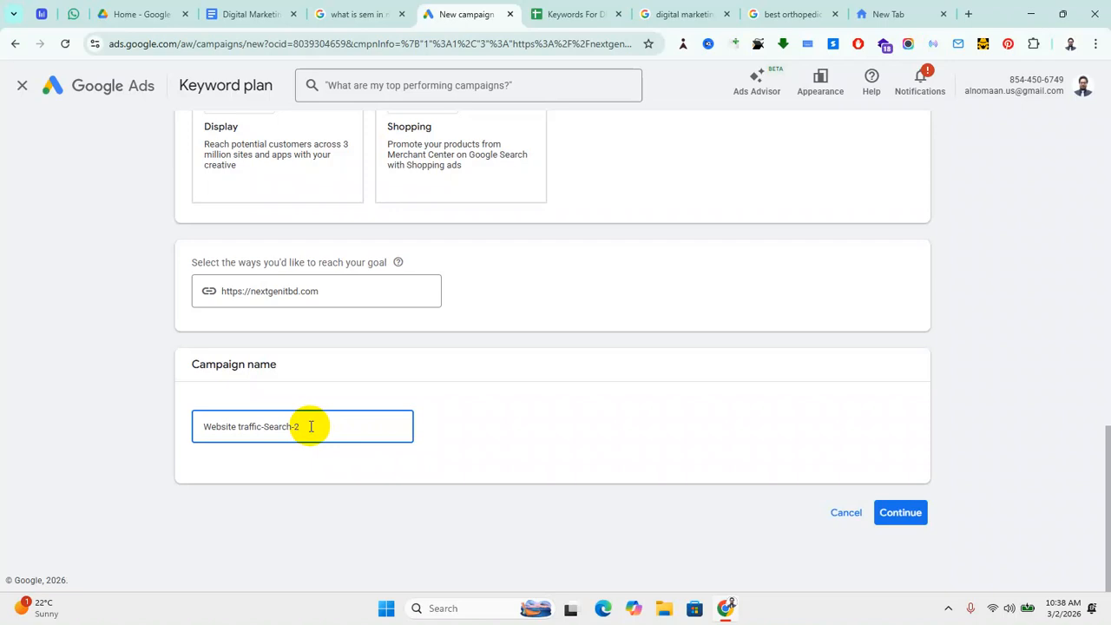
pyautogui.click(266, 426)
pyautogui.moveTo(266, 426); pyautogui.dragTo(385, 451)
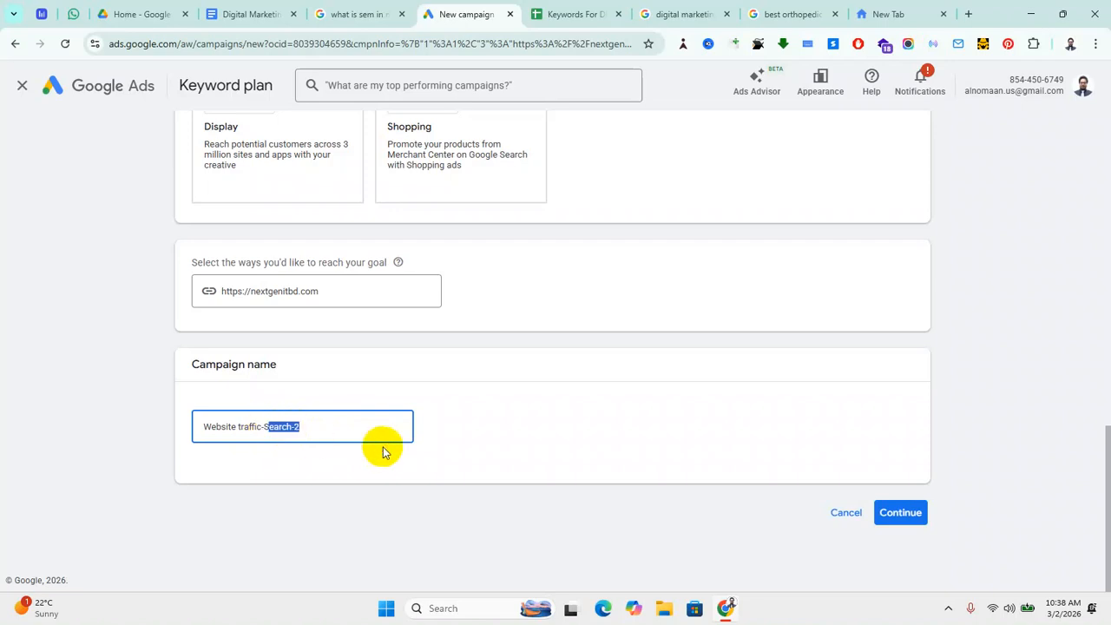
pyautogui.press('Right')
pyautogui.press('BackSpace')
pyautogui.press('BackSpace')
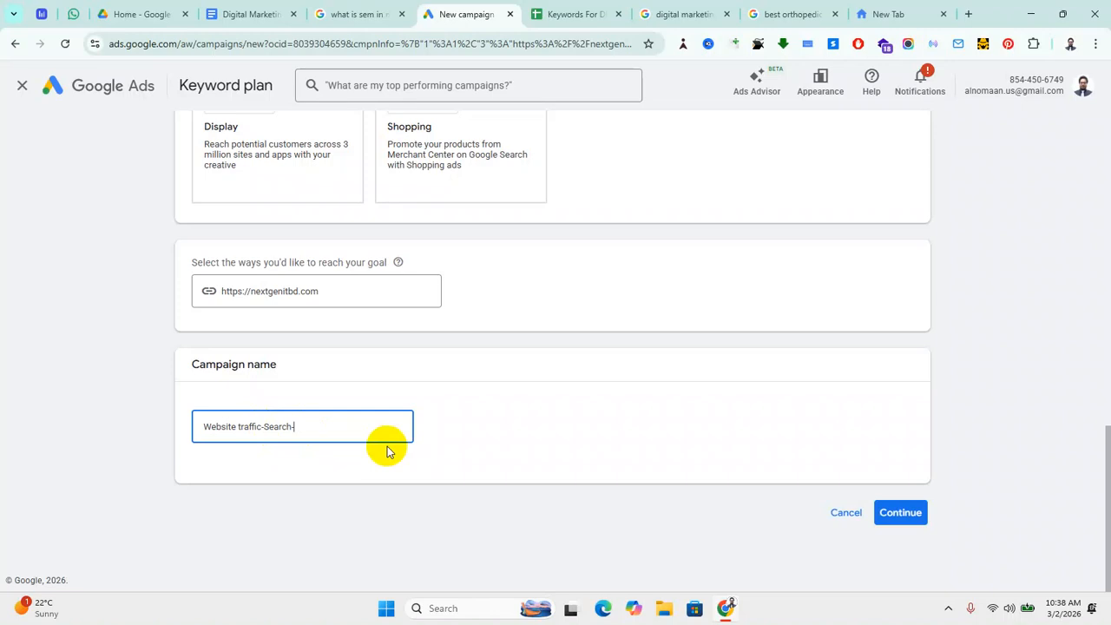
pyautogui.click(387, 451)
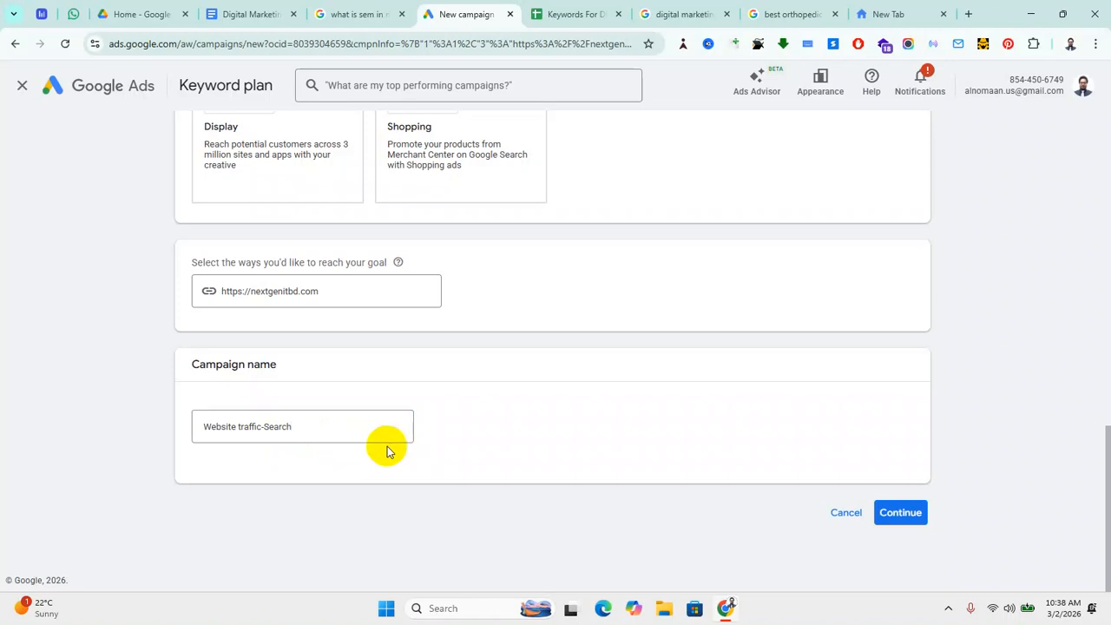
# Step: Rename the campaign 'Website traffic-Search for NextGen IT' and submit the setup page
pyautogui.click(335, 423)
pyautogui.write('for')
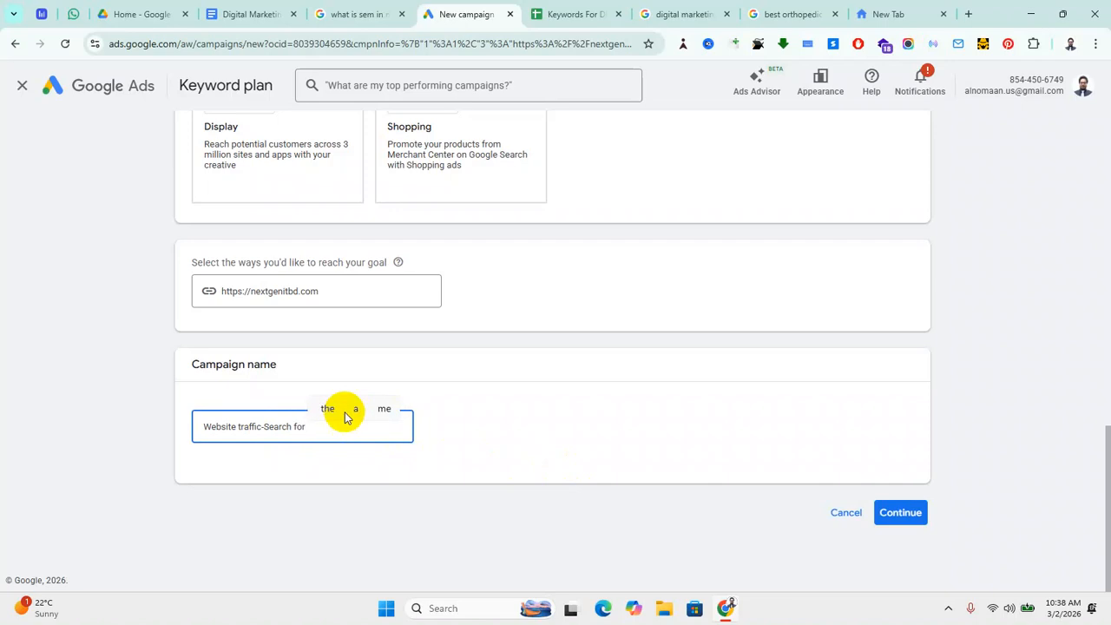
pyautogui.write(' NextGe')
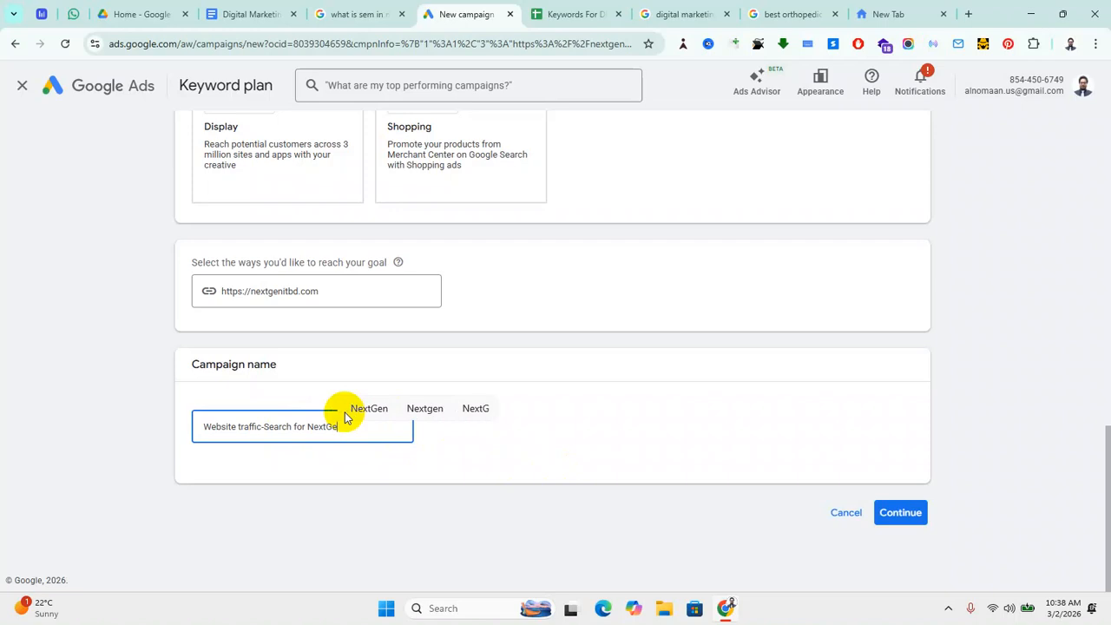
pyautogui.write('n IT')
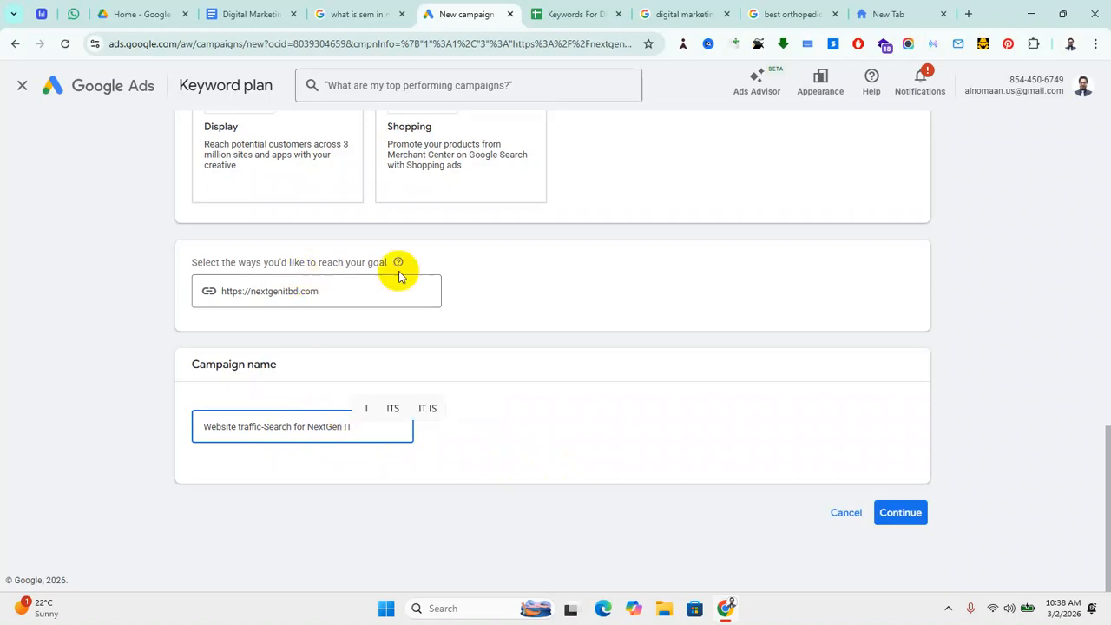
pyautogui.click(584, 412)
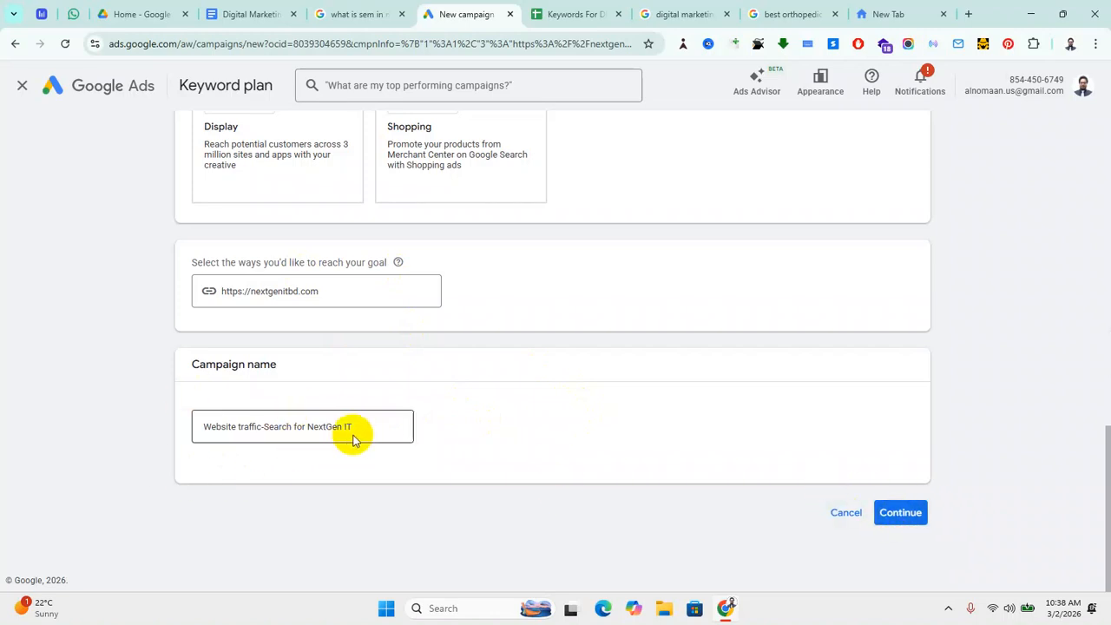
pyautogui.click(902, 518)
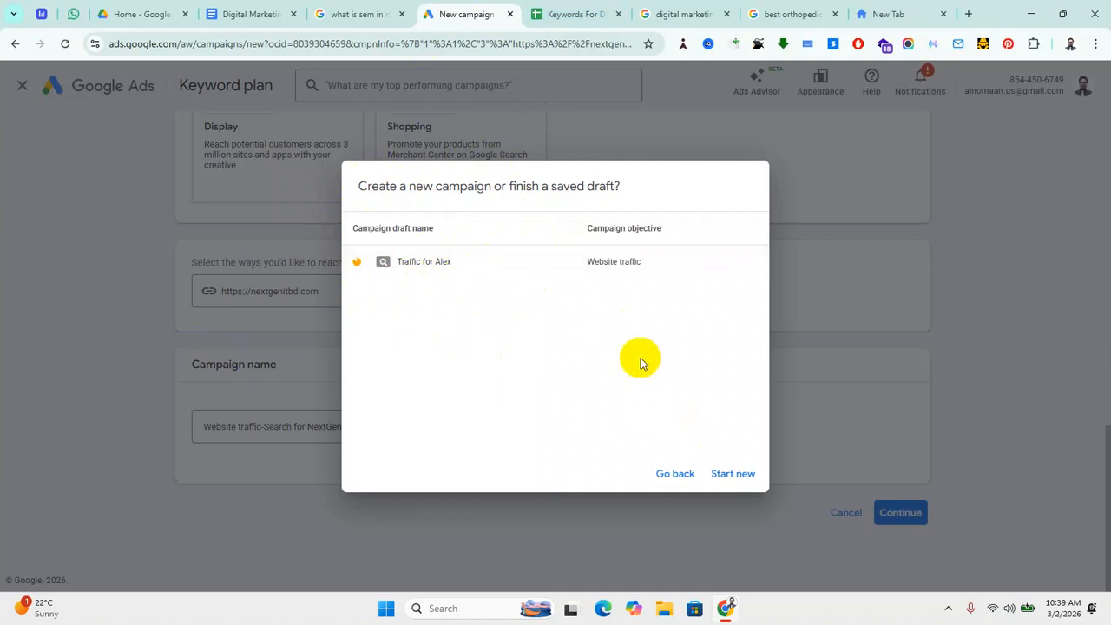
# Step: Choose Start new in the draft prompt to begin a fresh campaign
pyautogui.click(733, 473)
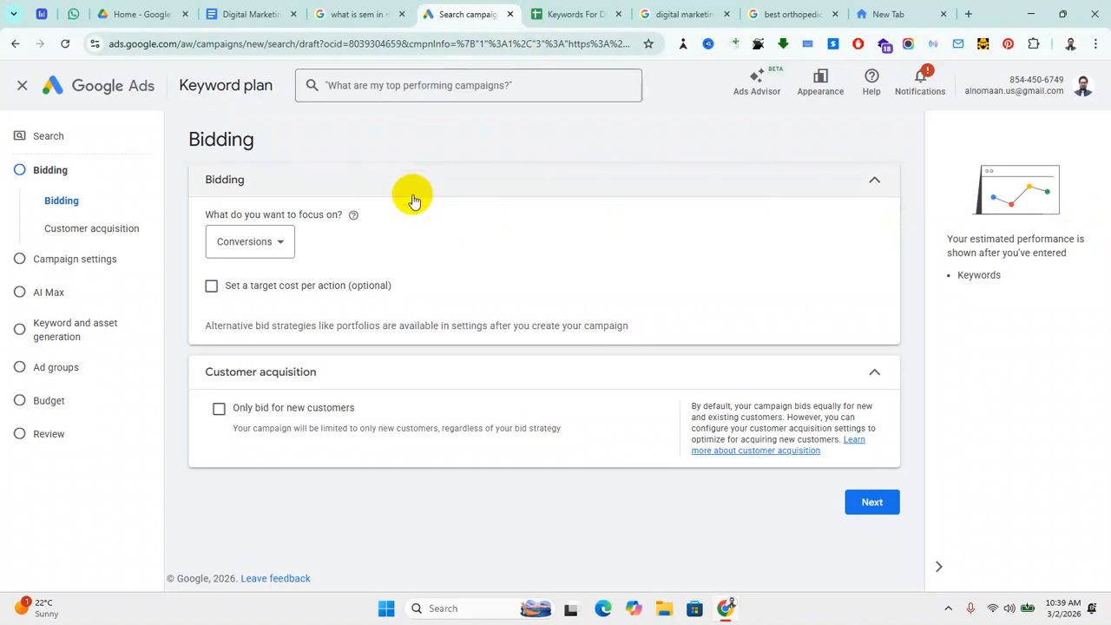
# Step: Change the bidding focus from Conversions to Clicks
pyautogui.click(282, 247)
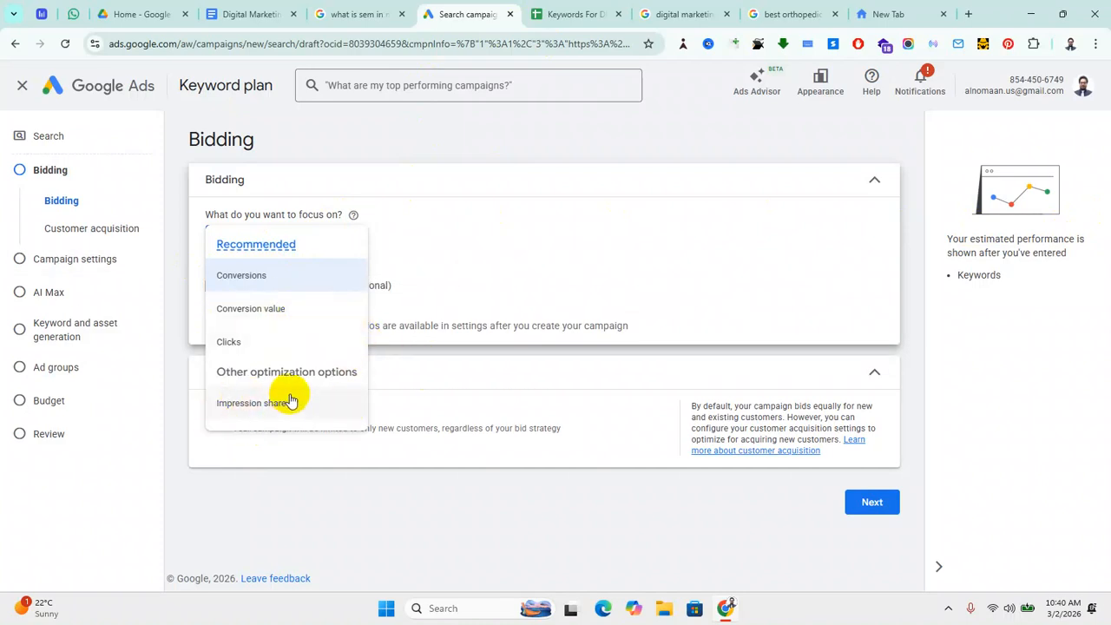
pyautogui.click(234, 344)
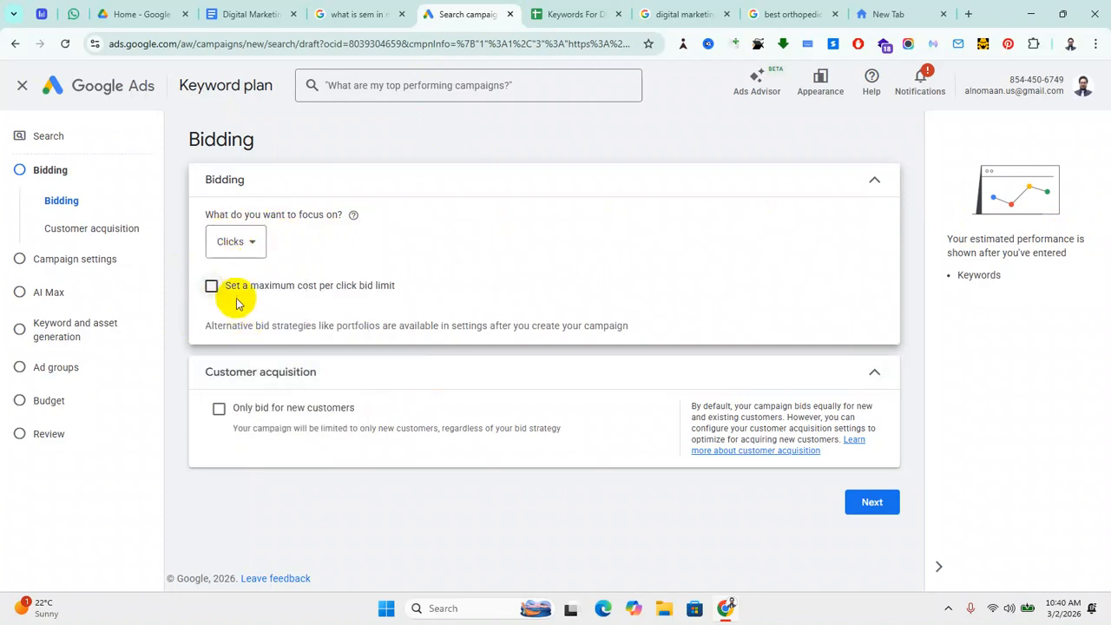
pyautogui.click(246, 246)
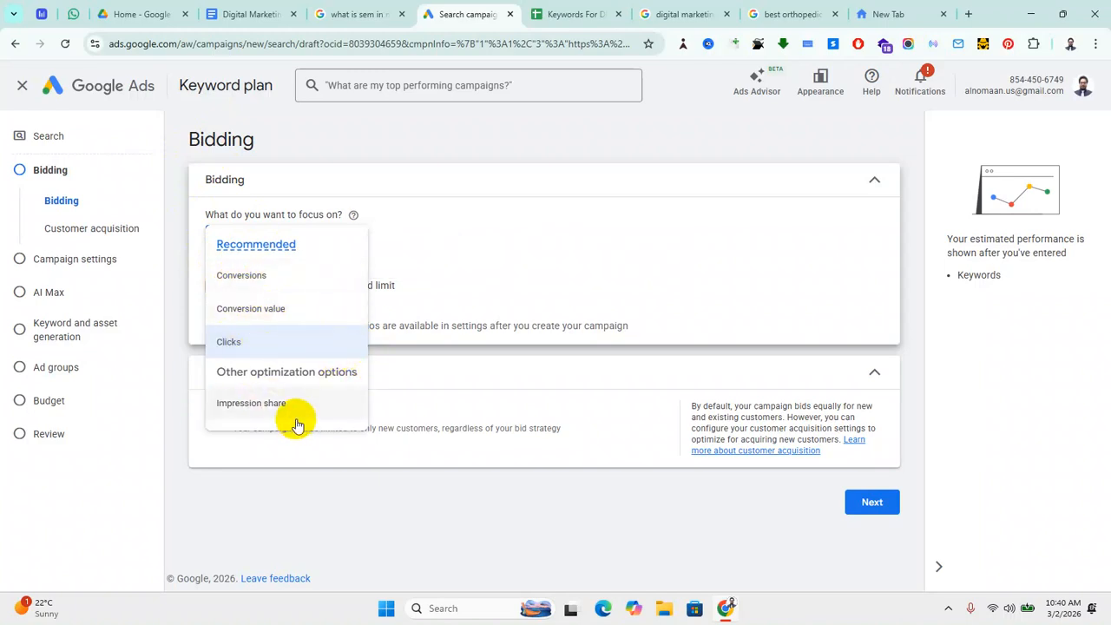
pyautogui.click(231, 342)
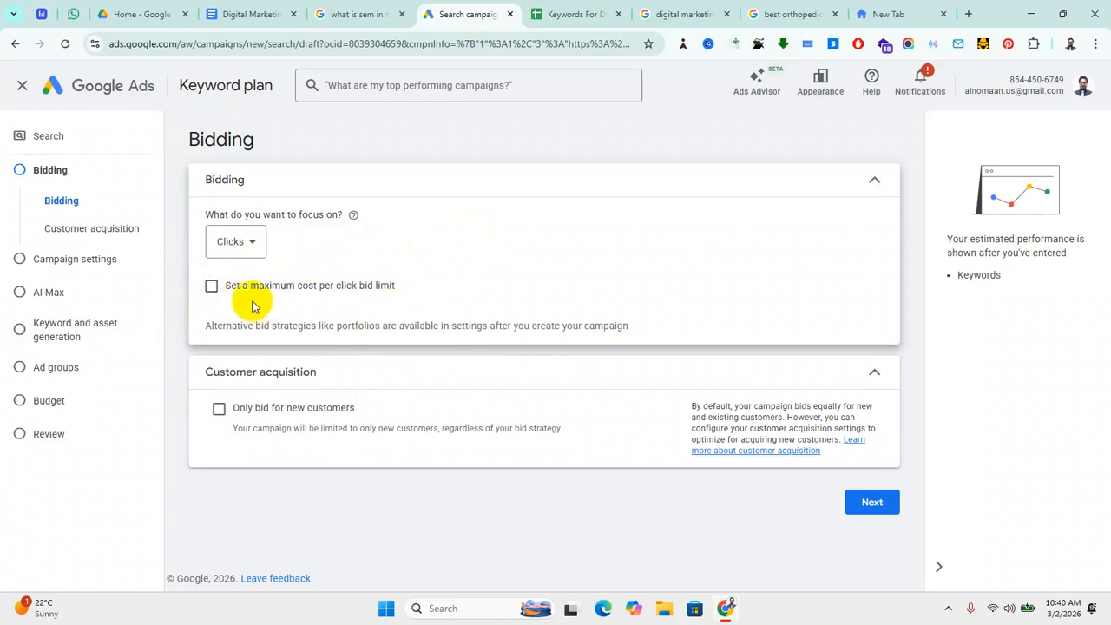
# Step: Enable a maximum cost-per-click bid limit and set it to $0.25
pyautogui.click(211, 286)
pyautogui.click(240, 340)
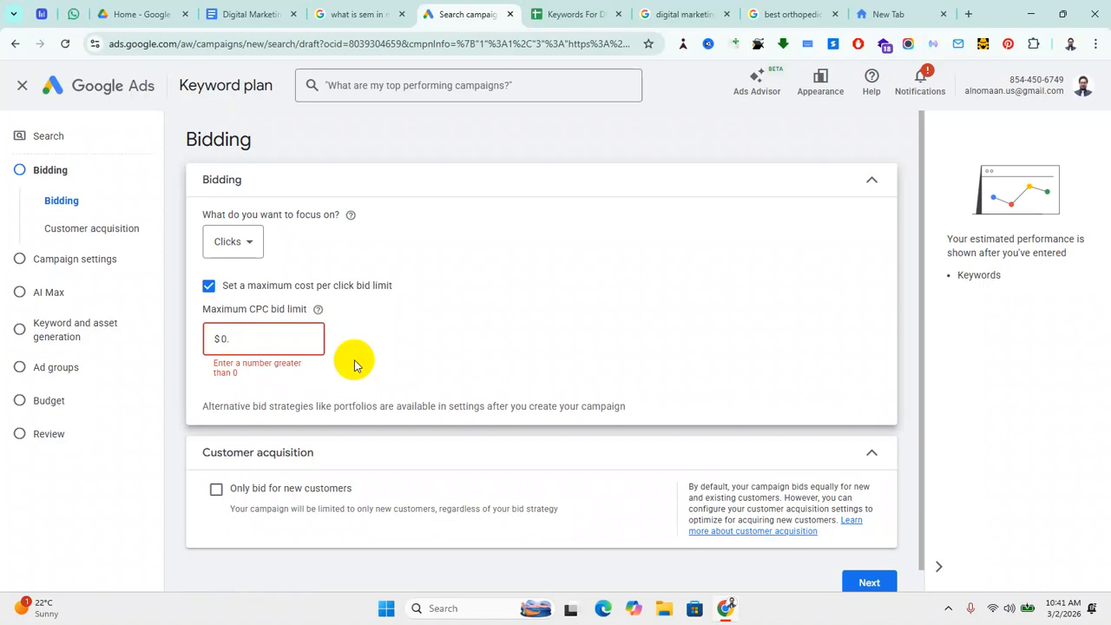
pyautogui.write('25')
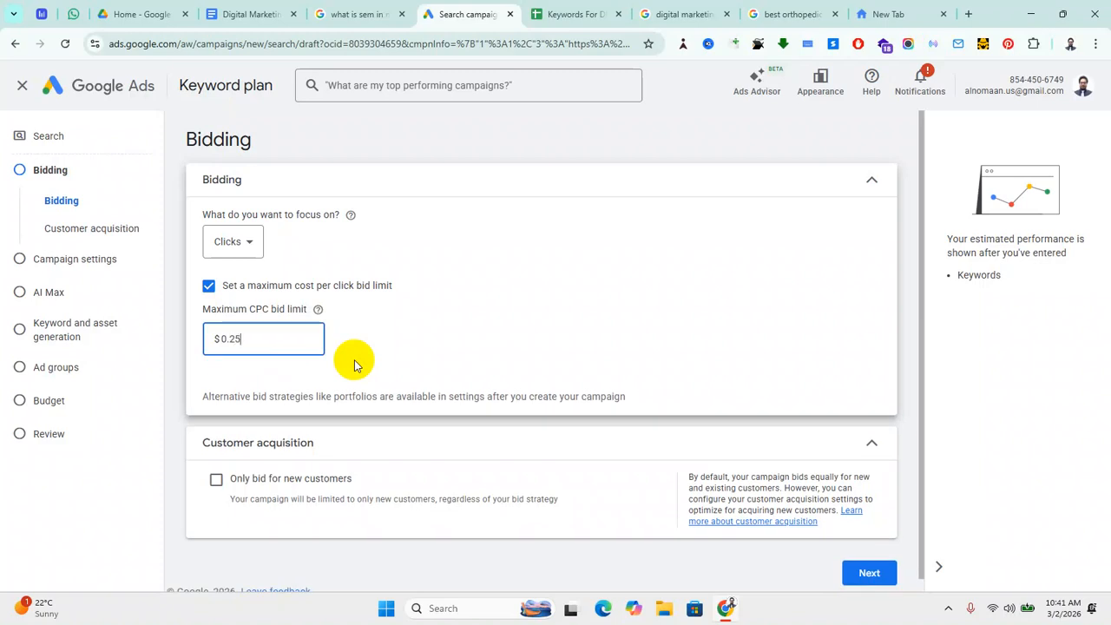
pyautogui.click(669, 248)
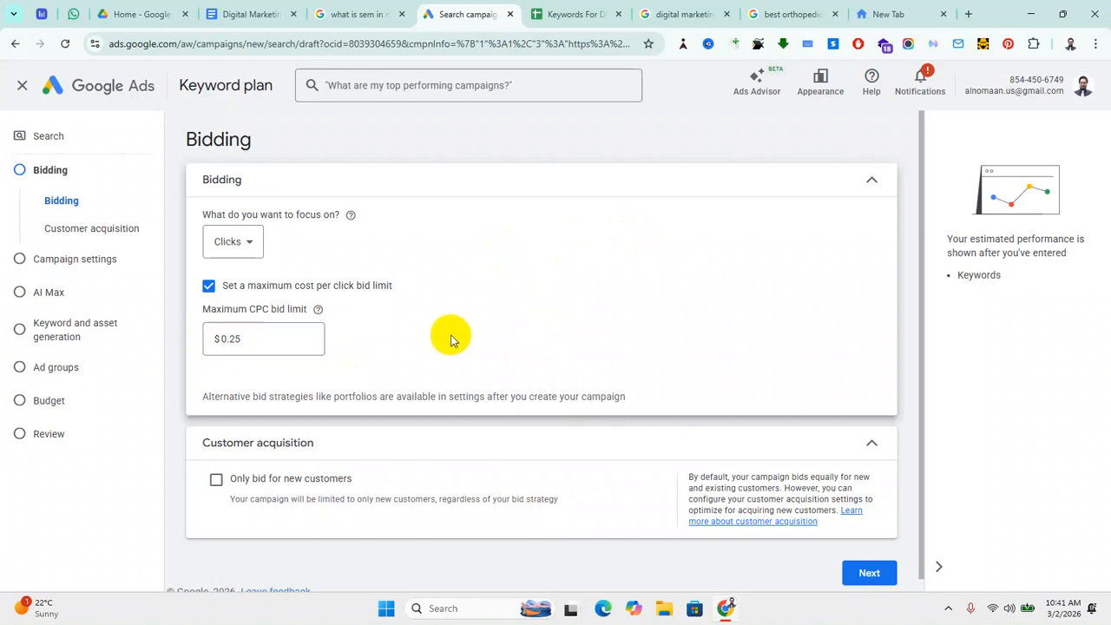
pyautogui.scroll(-1, 453, 338)
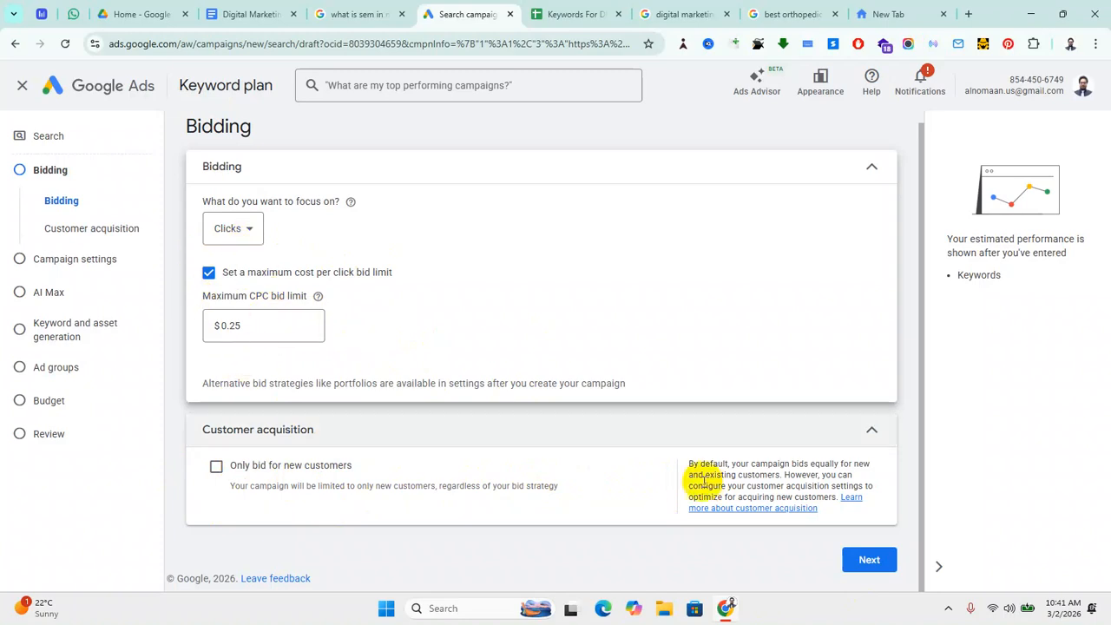
# Step: Go to Campaign settings, keep Search Partners and Display Network enabled, and expand location options
pyautogui.click(867, 563)
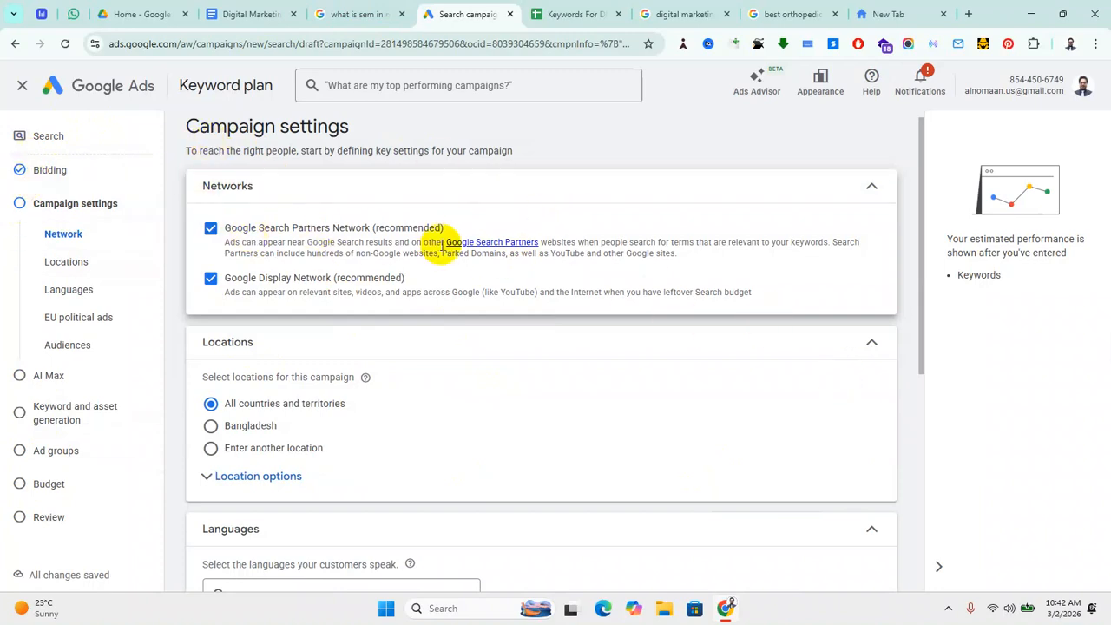
pyautogui.click(211, 228)
pyautogui.click(210, 278)
pyautogui.click(210, 228)
pyautogui.click(211, 335)
pyautogui.scroll(-2, 434, 364)
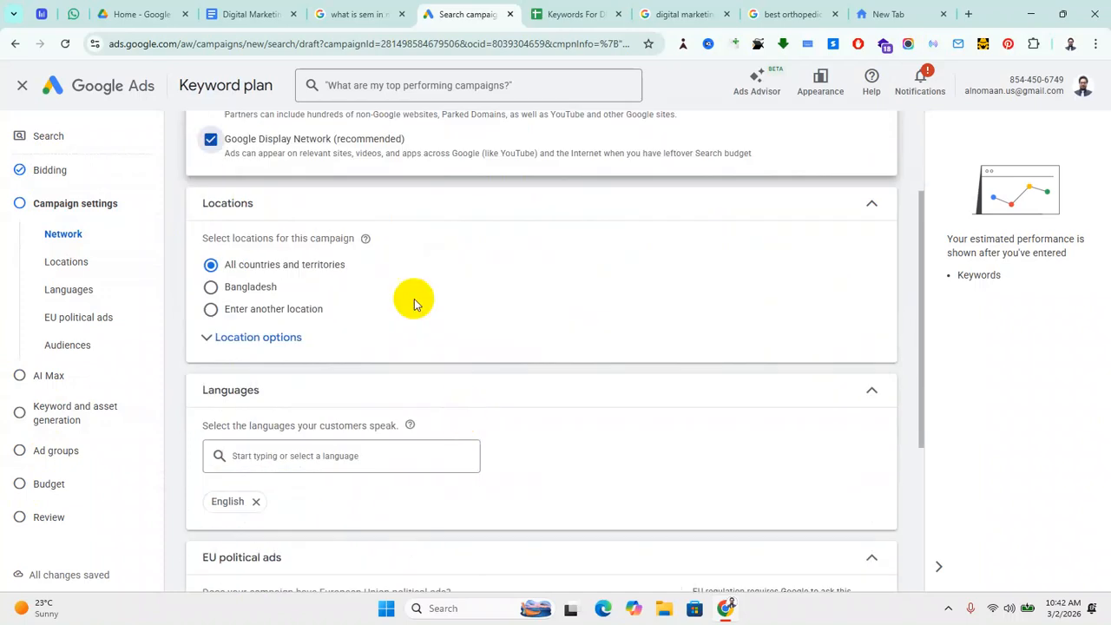
pyautogui.scroll(1, 264, 375)
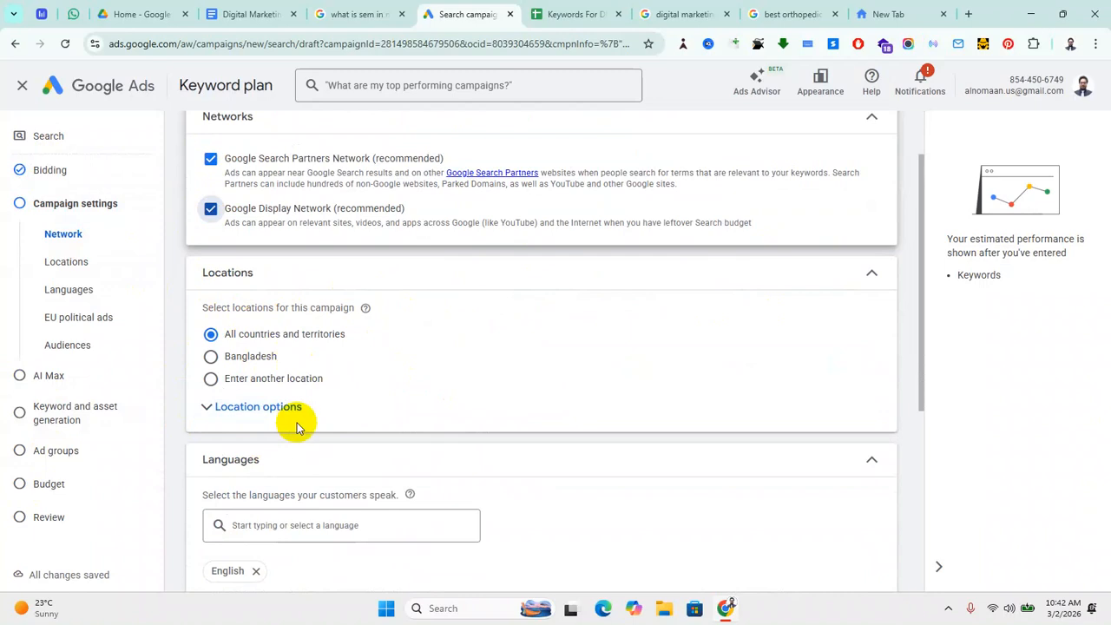
pyautogui.click(269, 408)
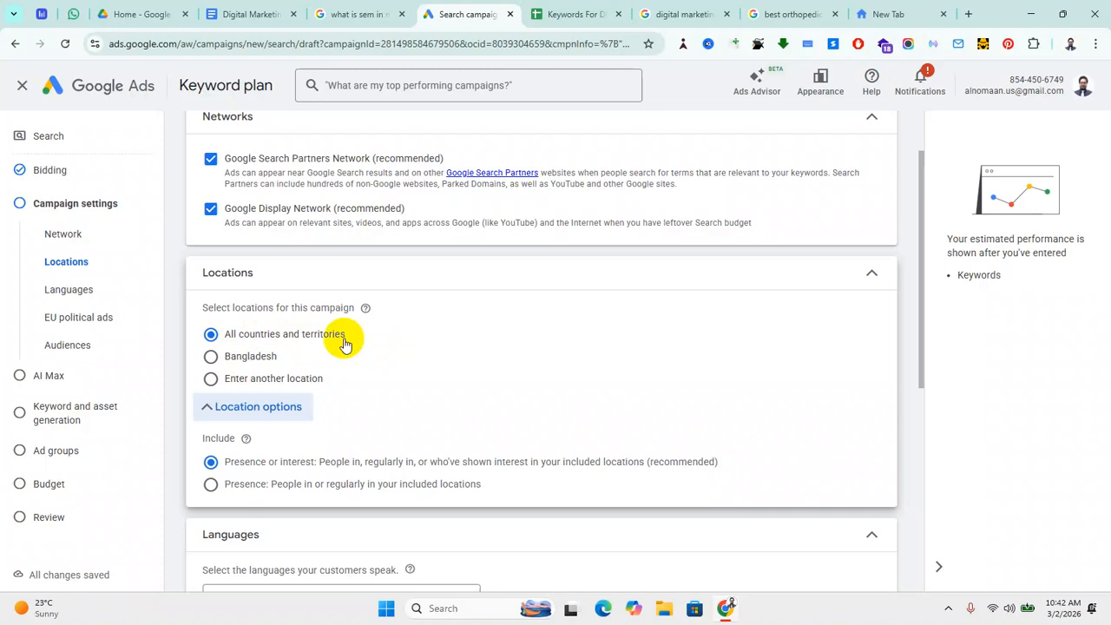
# Step: Include California, United States as the target location, then open Advanced search
pyautogui.click(208, 359)
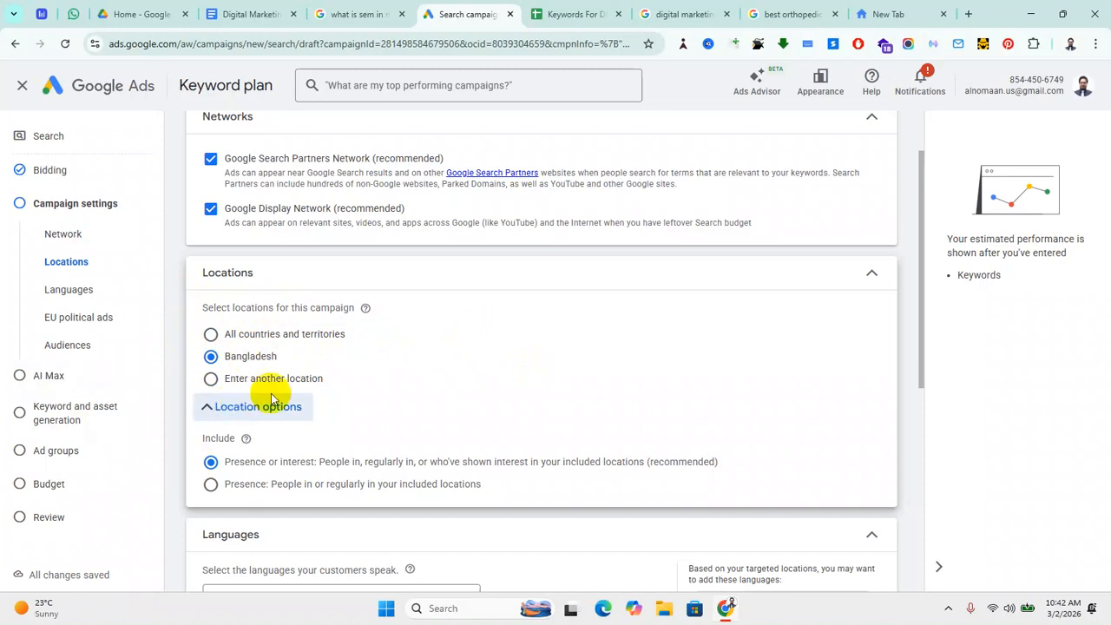
pyautogui.click(212, 380)
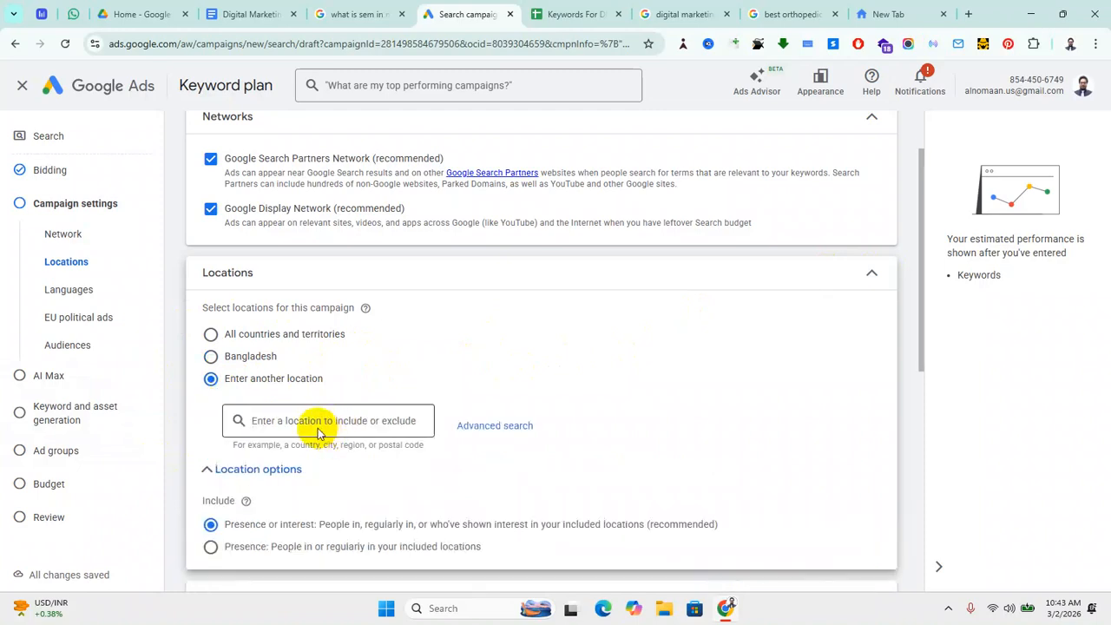
pyautogui.click(299, 422)
pyautogui.write('c')
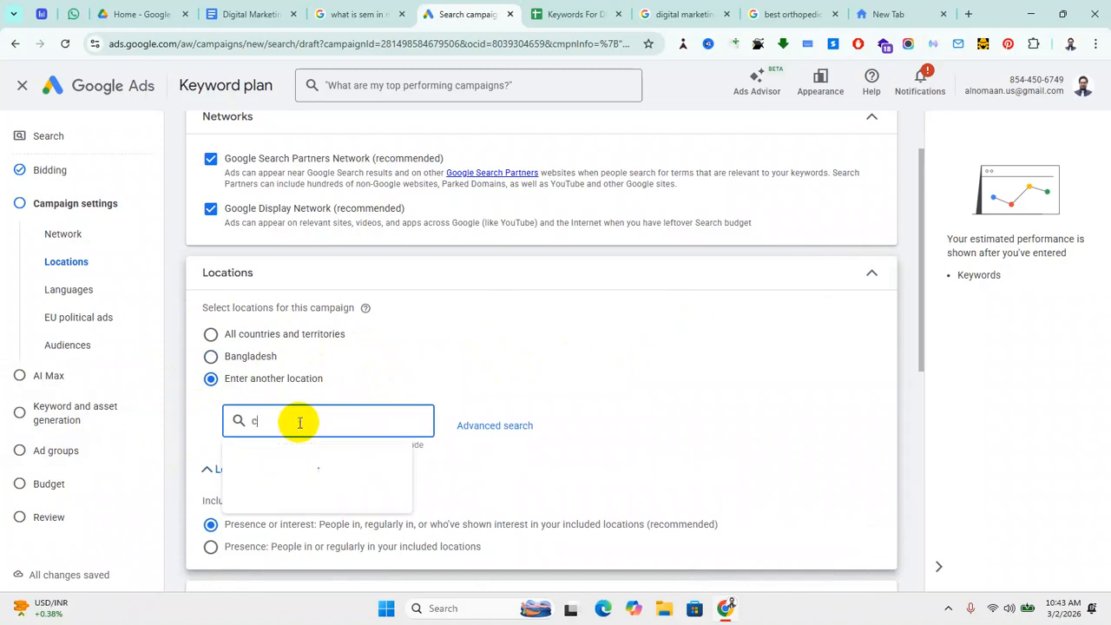
pyautogui.write('aliforn')
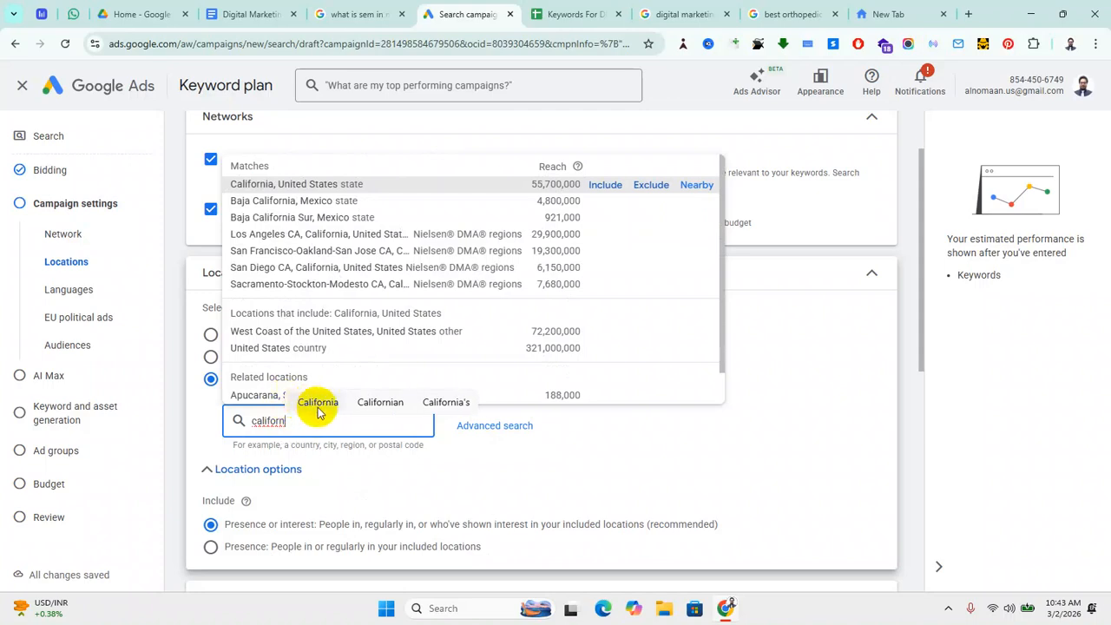
pyautogui.click(606, 186)
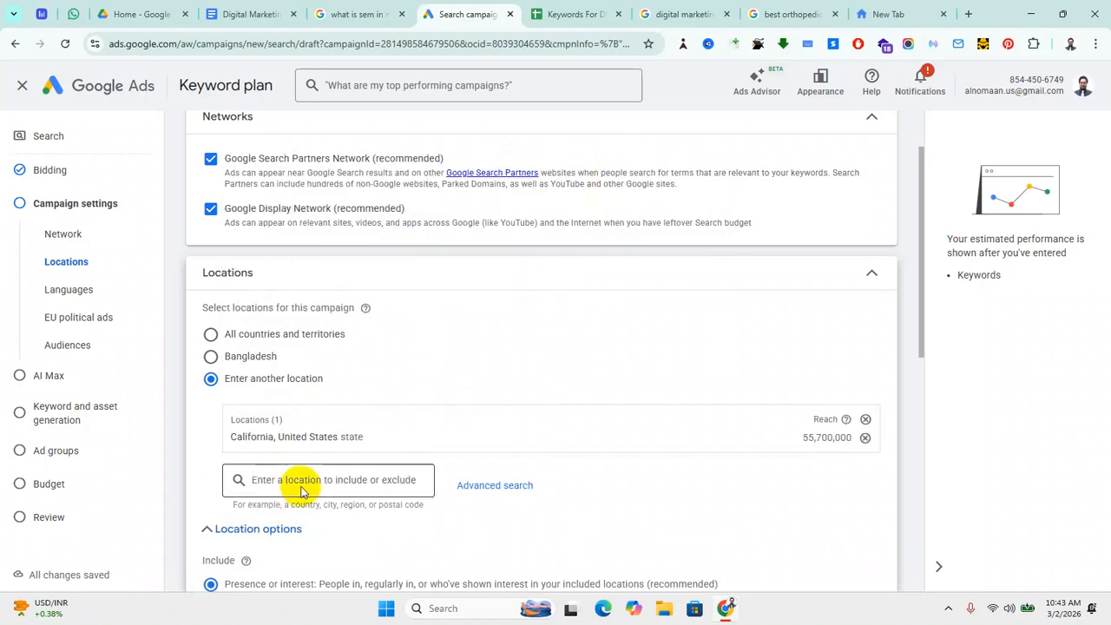
pyautogui.scroll(-1, 345, 473)
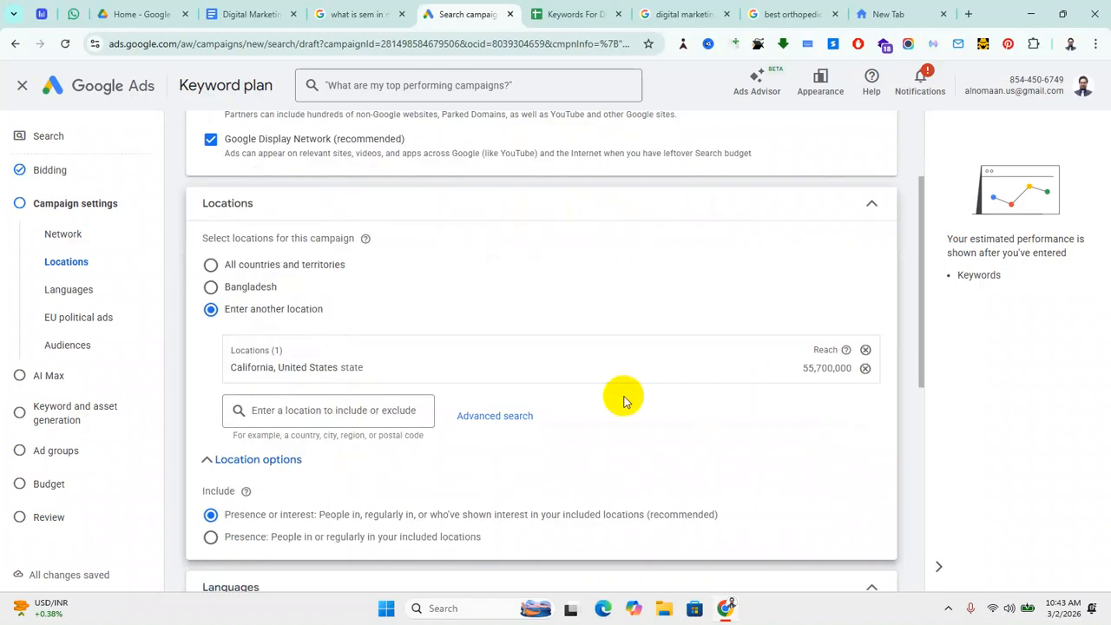
pyautogui.click(495, 415)
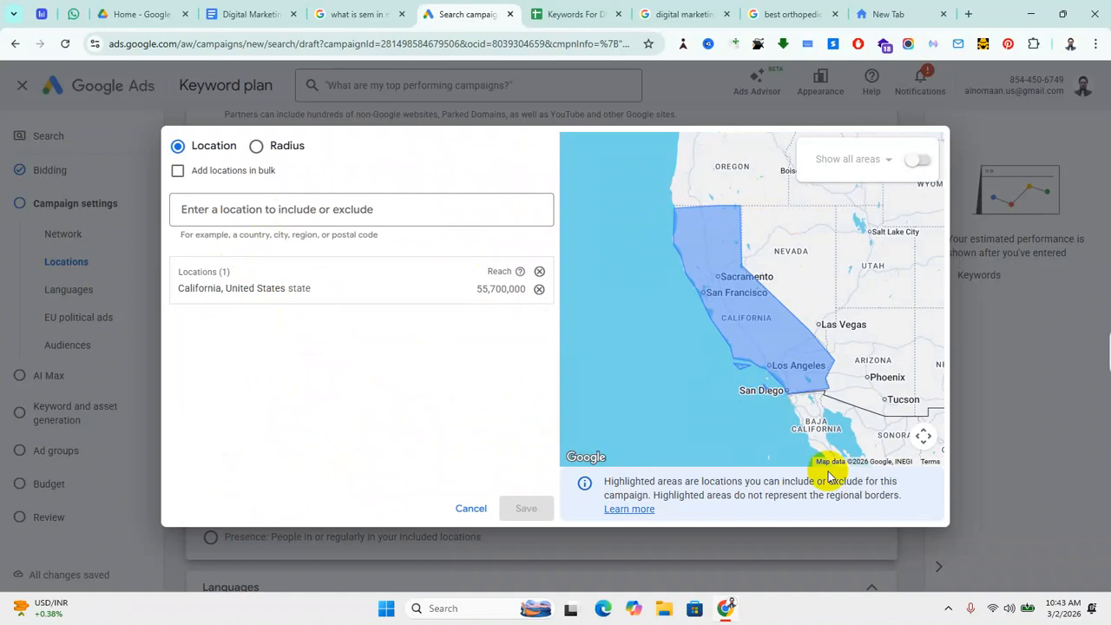
pyautogui.click(252, 215)
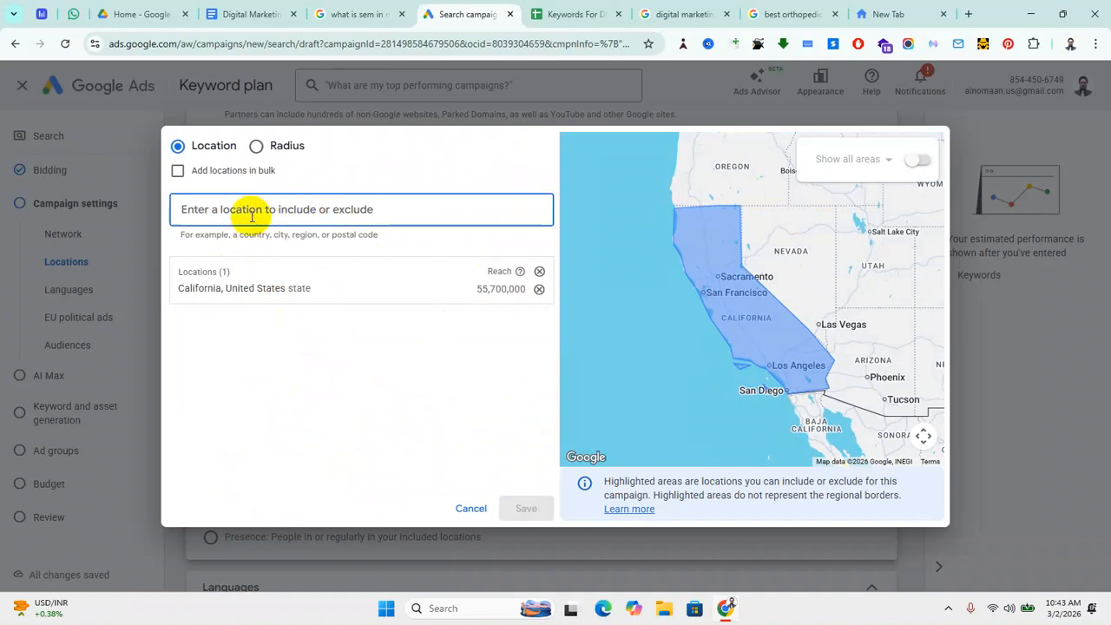
pyautogui.write('los')
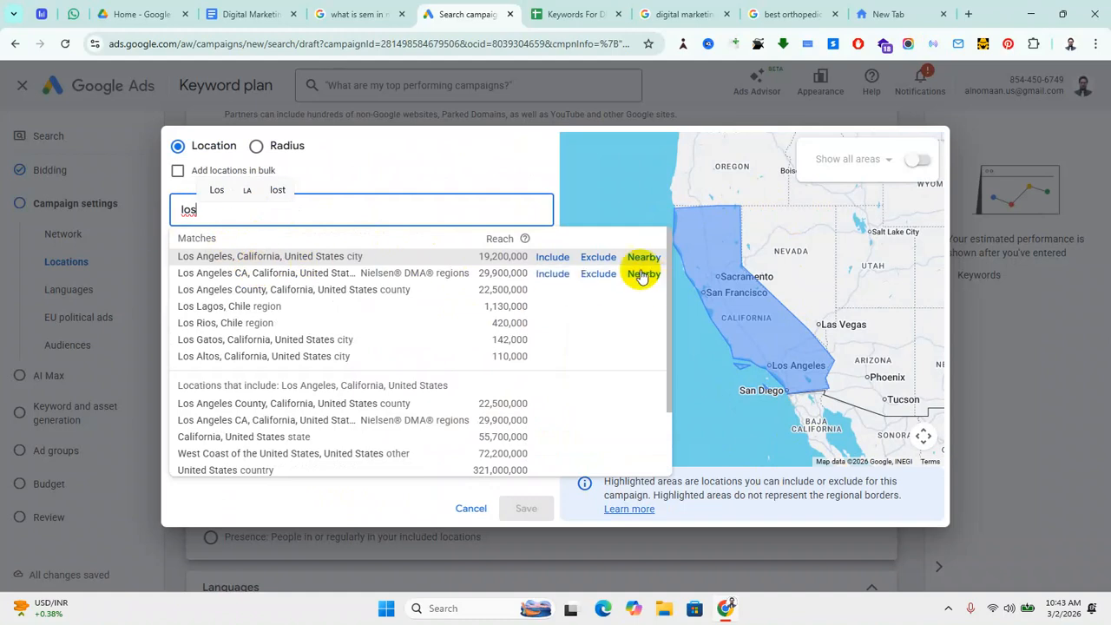
pyautogui.click(598, 257)
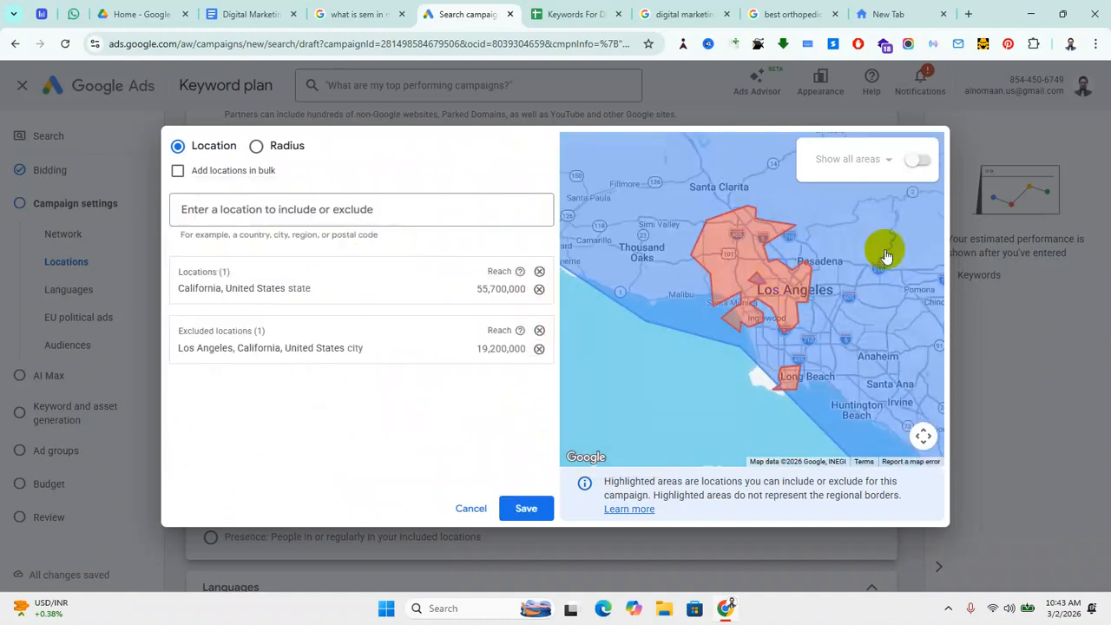
pyautogui.scroll(-1, 683, 320)
pyautogui.scroll(-3, 683, 319)
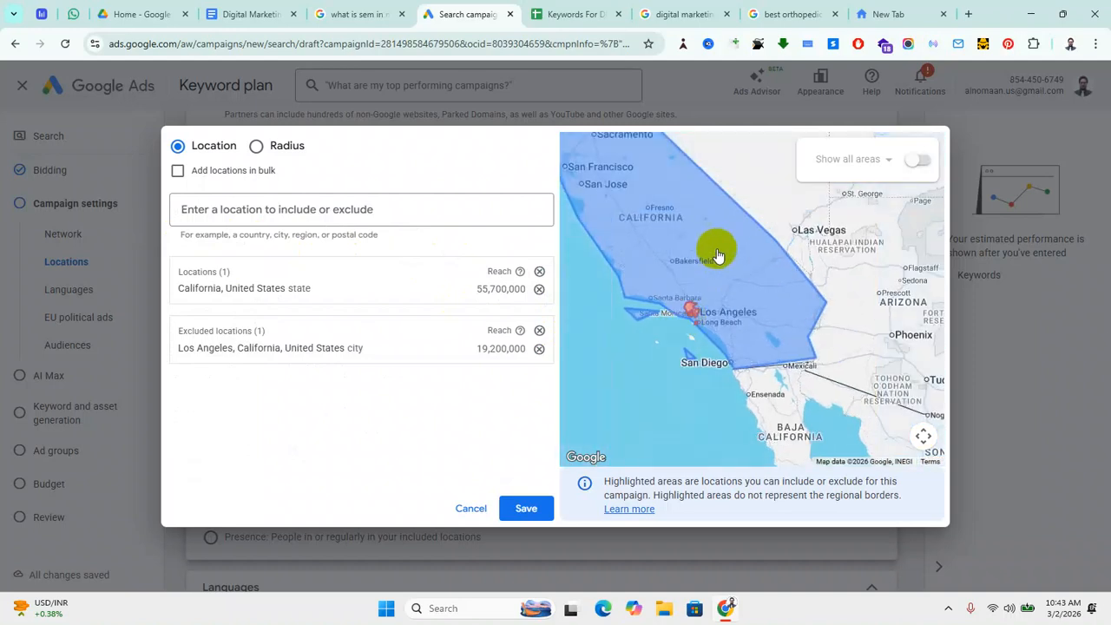
pyautogui.scroll(2, 699, 321)
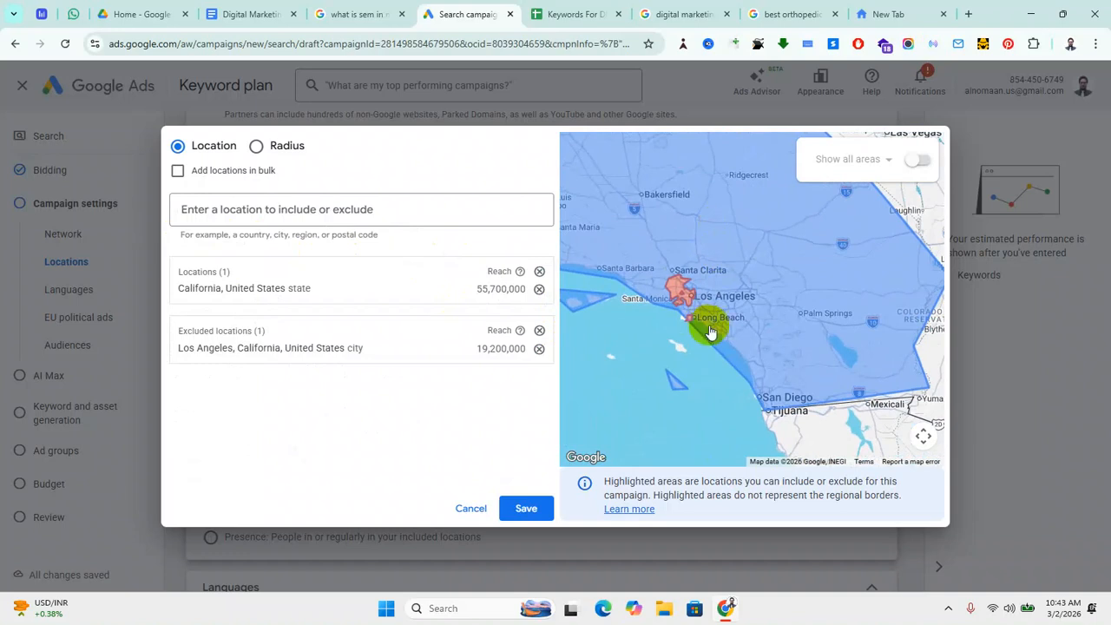
pyautogui.scroll(2, 710, 331)
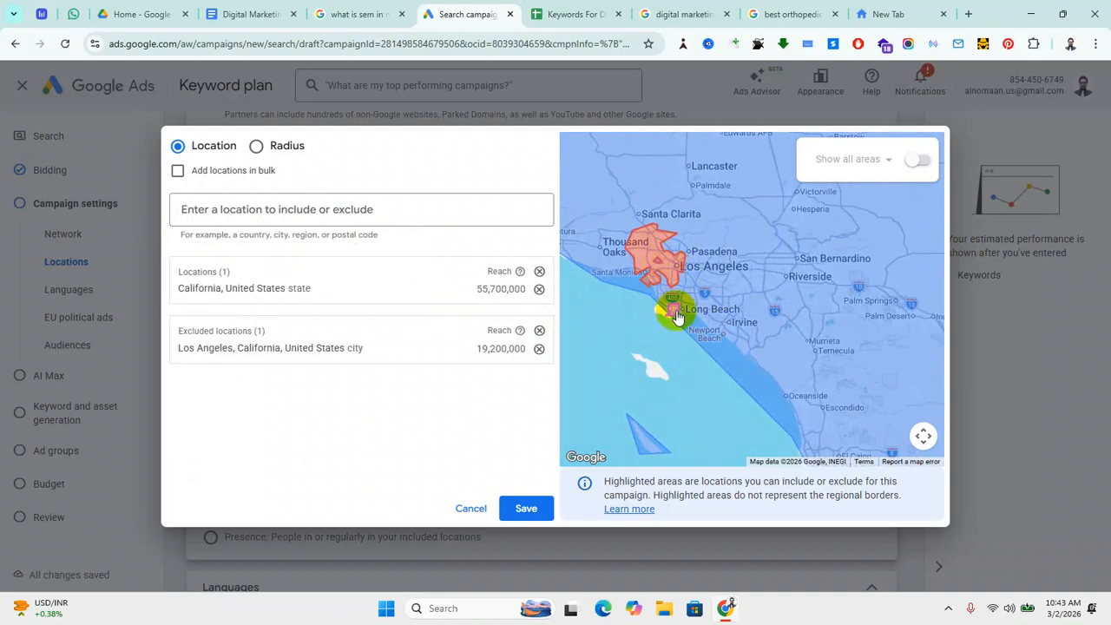
pyautogui.moveTo(719, 261); pyautogui.dragTo(825, 304)
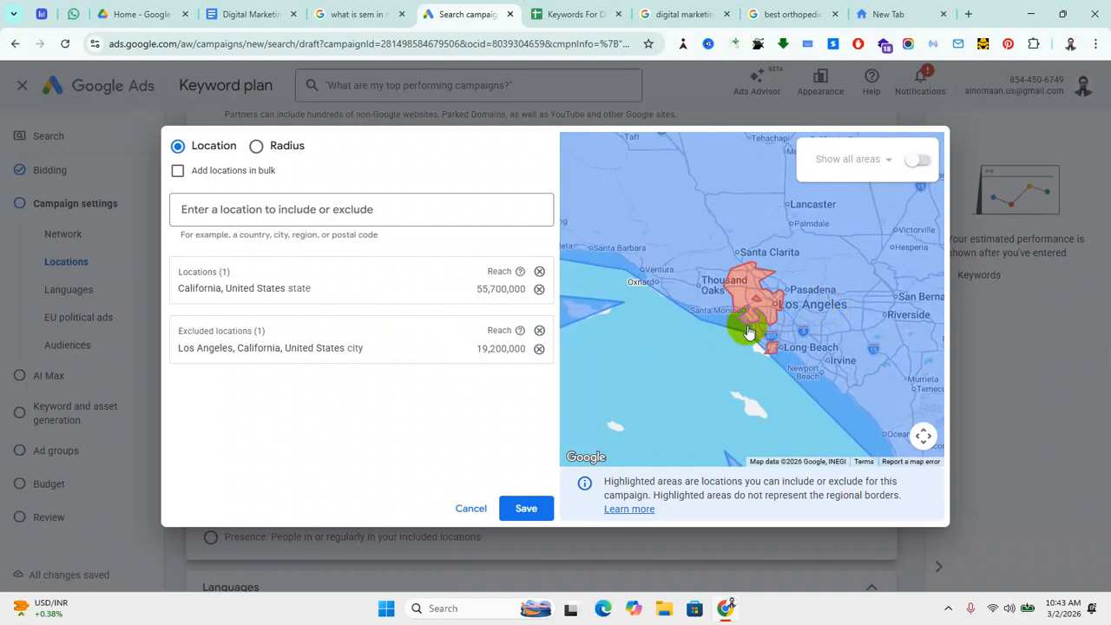
pyautogui.scroll(-3, 751, 329)
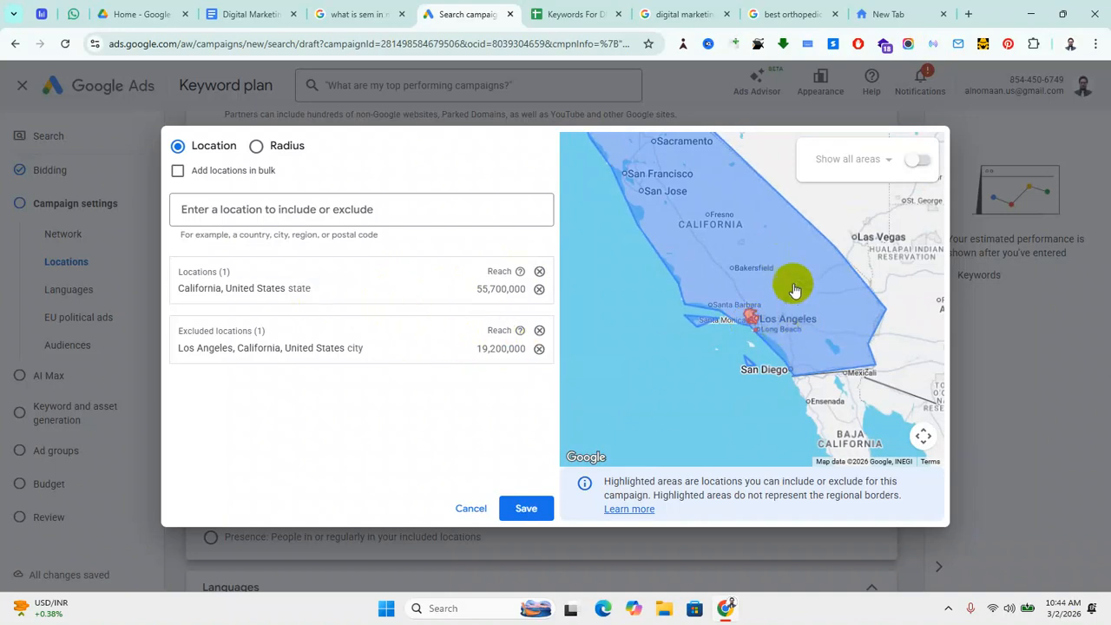
pyautogui.moveTo(794, 291); pyautogui.dragTo(835, 339)
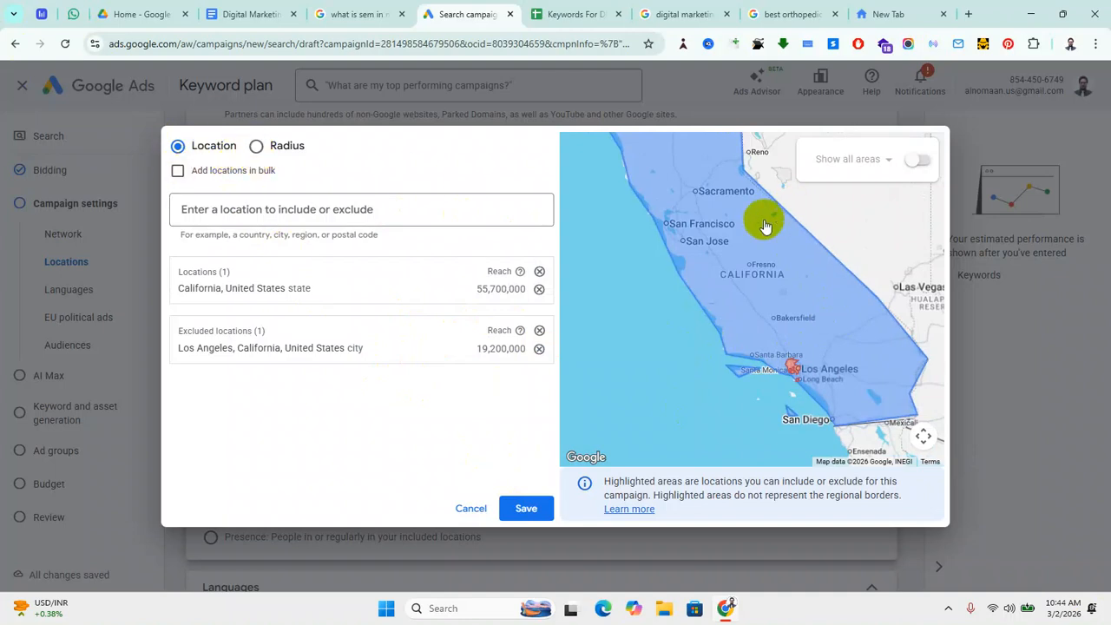
pyautogui.moveTo(742, 236); pyautogui.dragTo(717, 349)
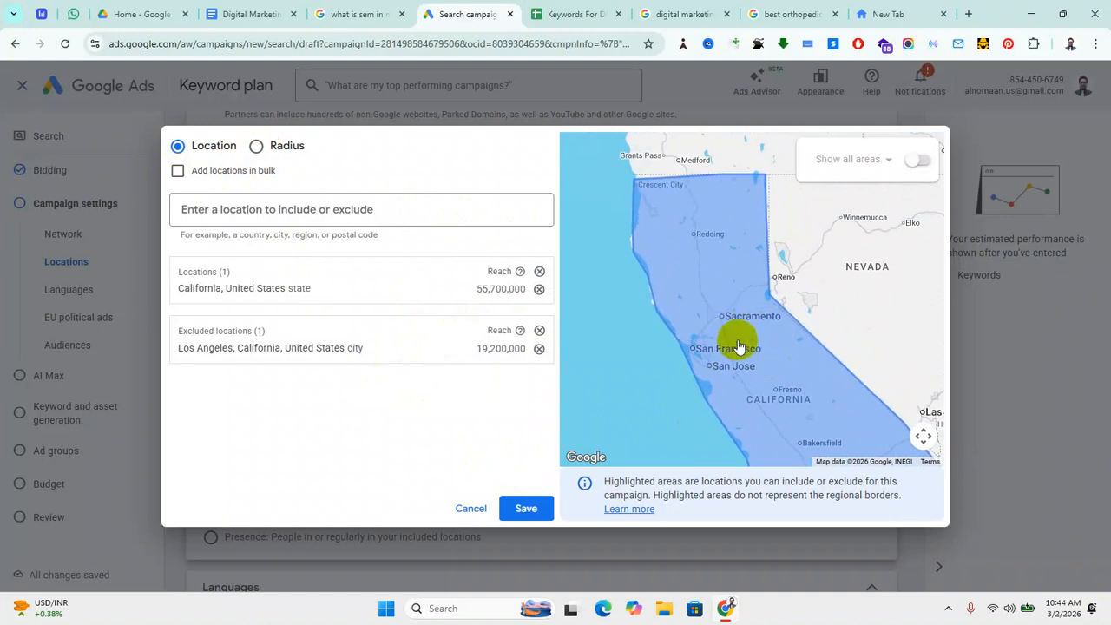
# Step: Target a radius in kilometres around Sacramento, CA, USA
pyautogui.click(255, 145)
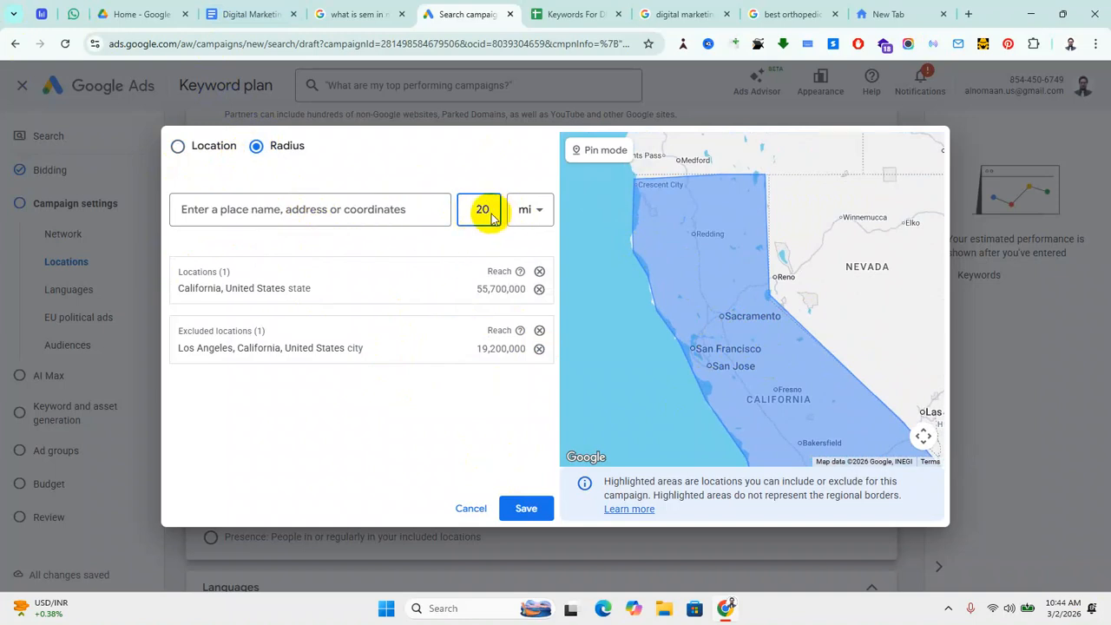
pyautogui.click(535, 217)
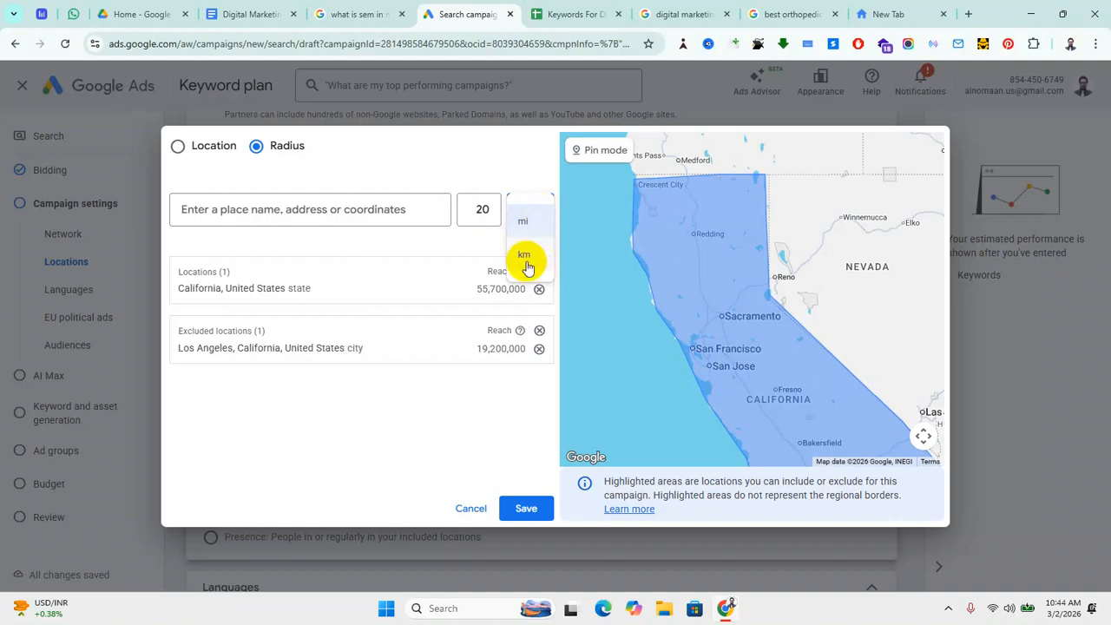
pyautogui.click(524, 254)
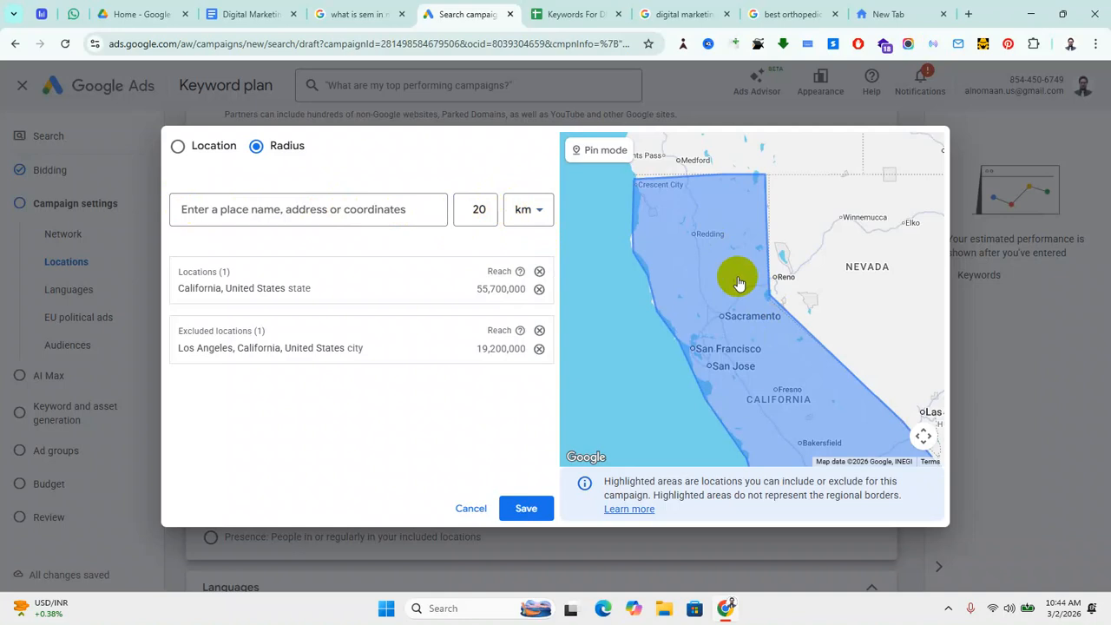
pyautogui.click(294, 210)
pyautogui.write('sac')
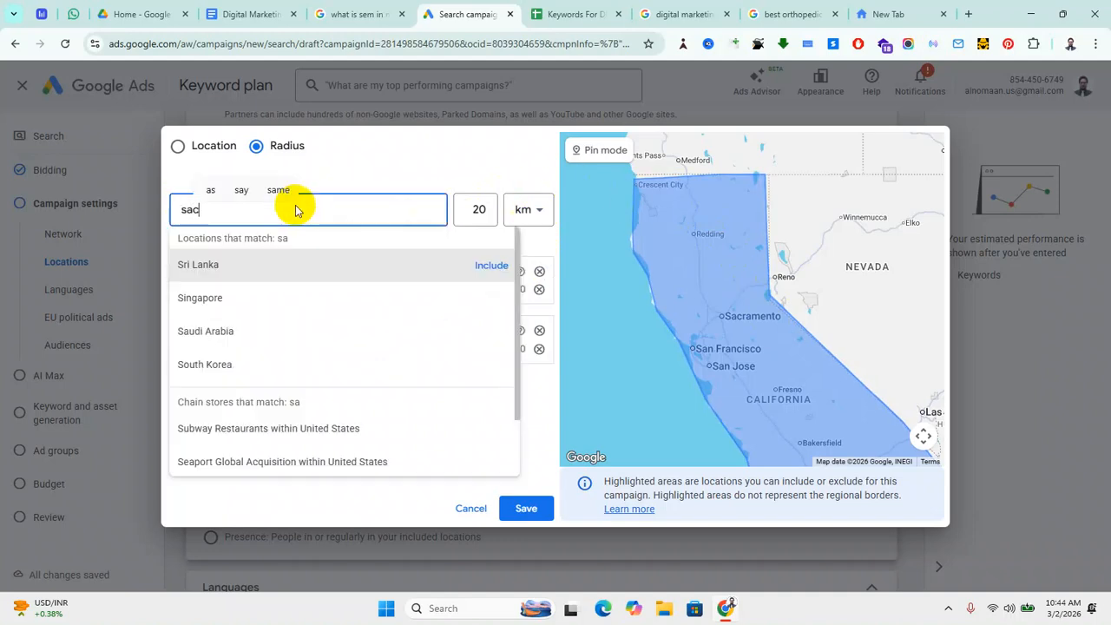
pyautogui.write('ramento')
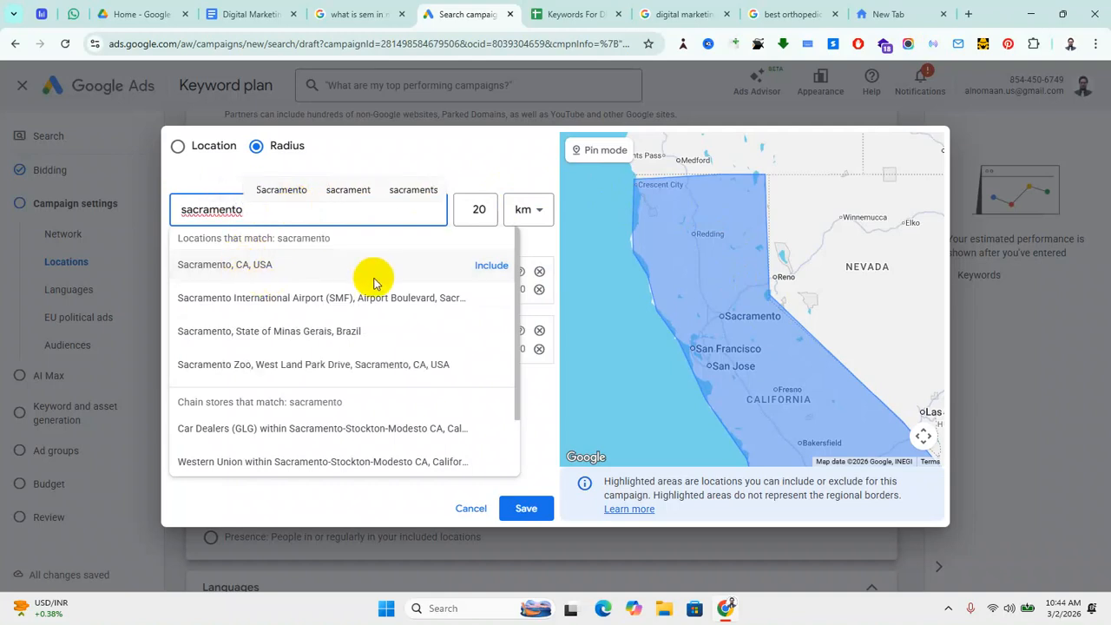
pyautogui.click(490, 272)
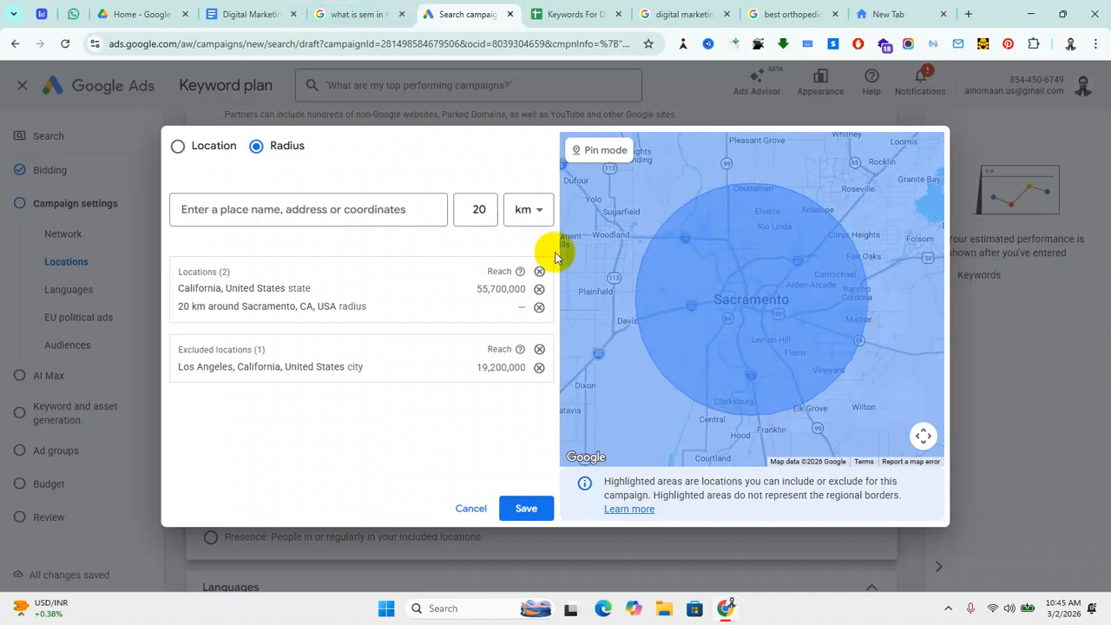
# Step: Change the Sacramento radius from 20 km to 10 km and save the location targets
pyautogui.click(486, 216)
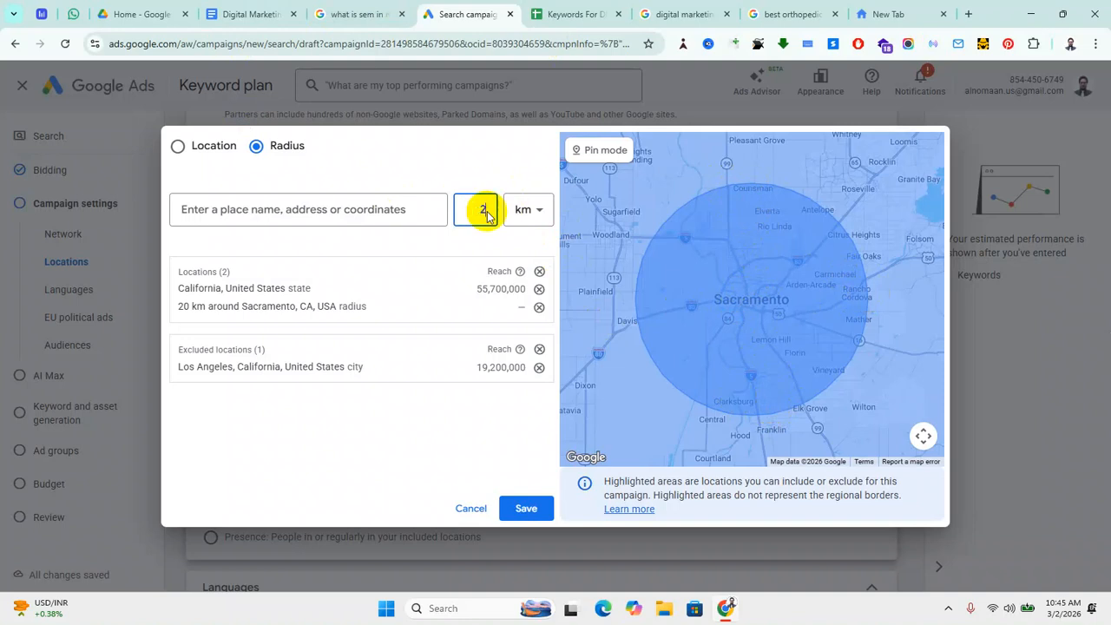
pyautogui.press('BackSpace')
pyautogui.write('1')
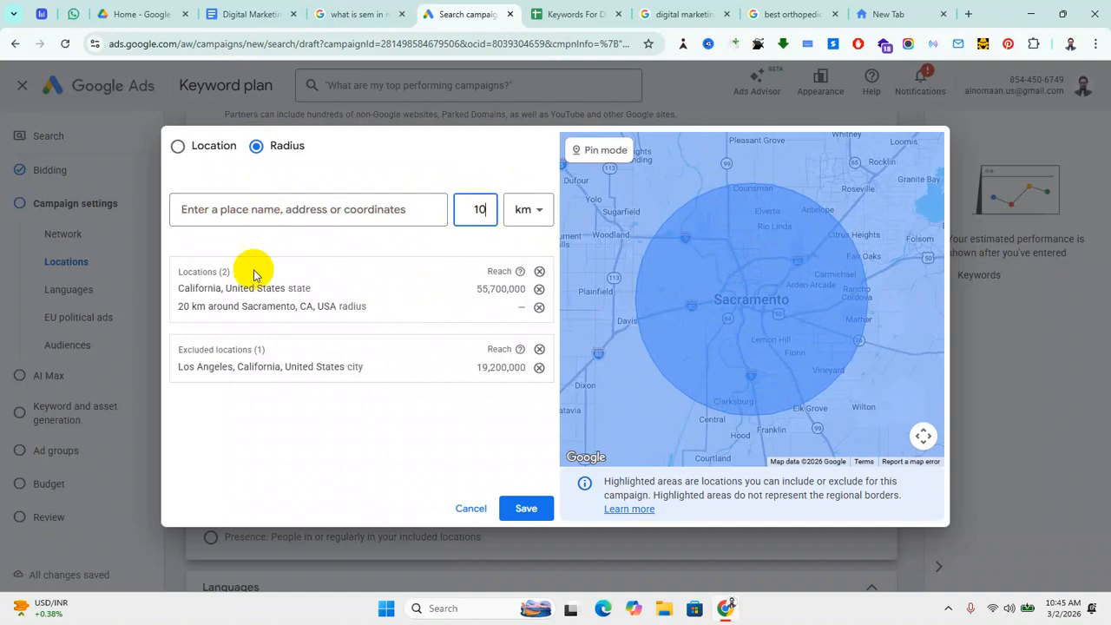
pyautogui.moveTo(288, 310)
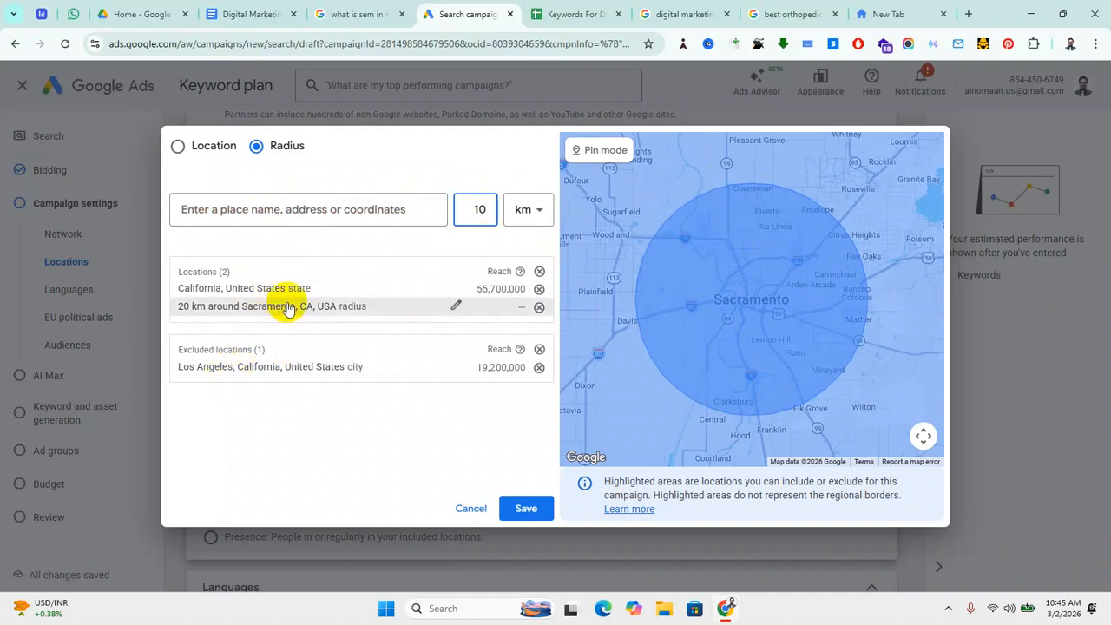
pyautogui.click(457, 309)
pyautogui.press('BackSpace')
pyautogui.press('BackSpace')
pyautogui.write('10')
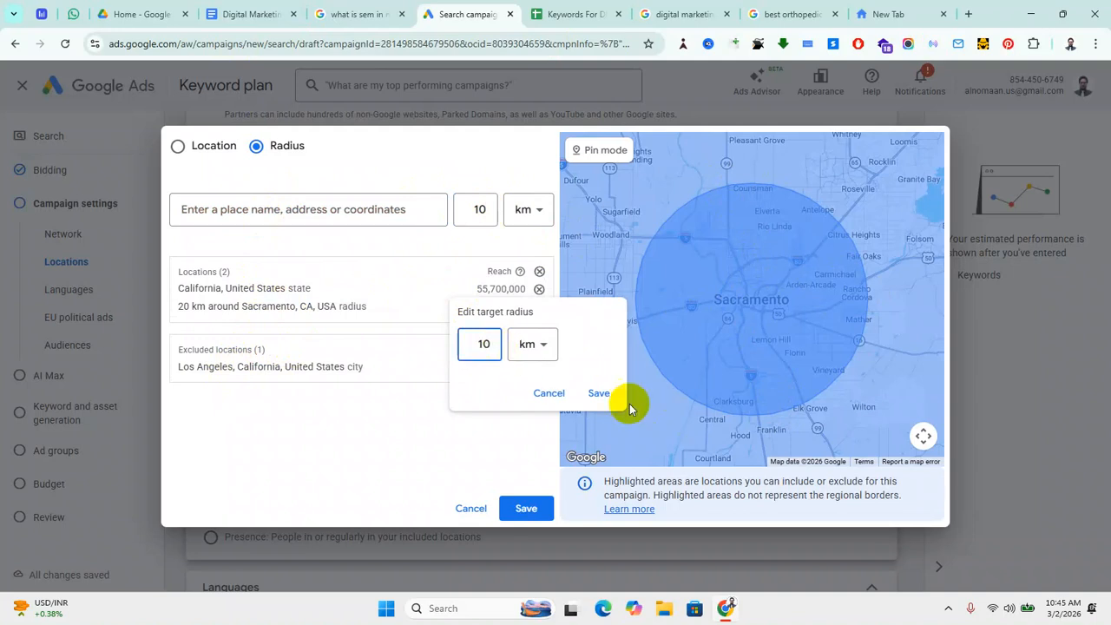
pyautogui.click(599, 393)
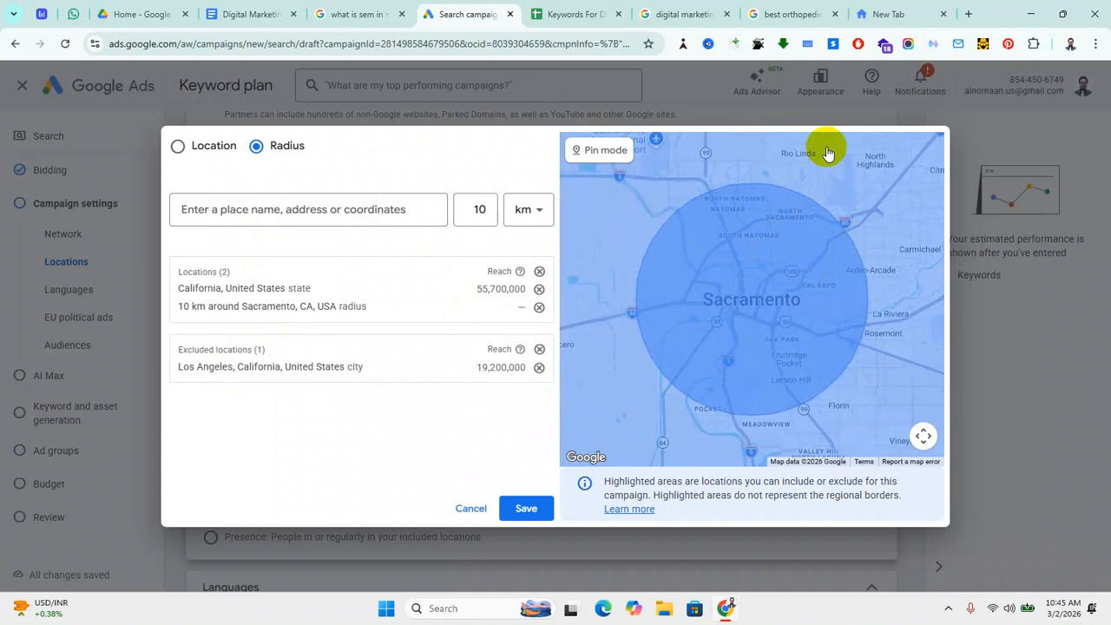
pyautogui.click(529, 511)
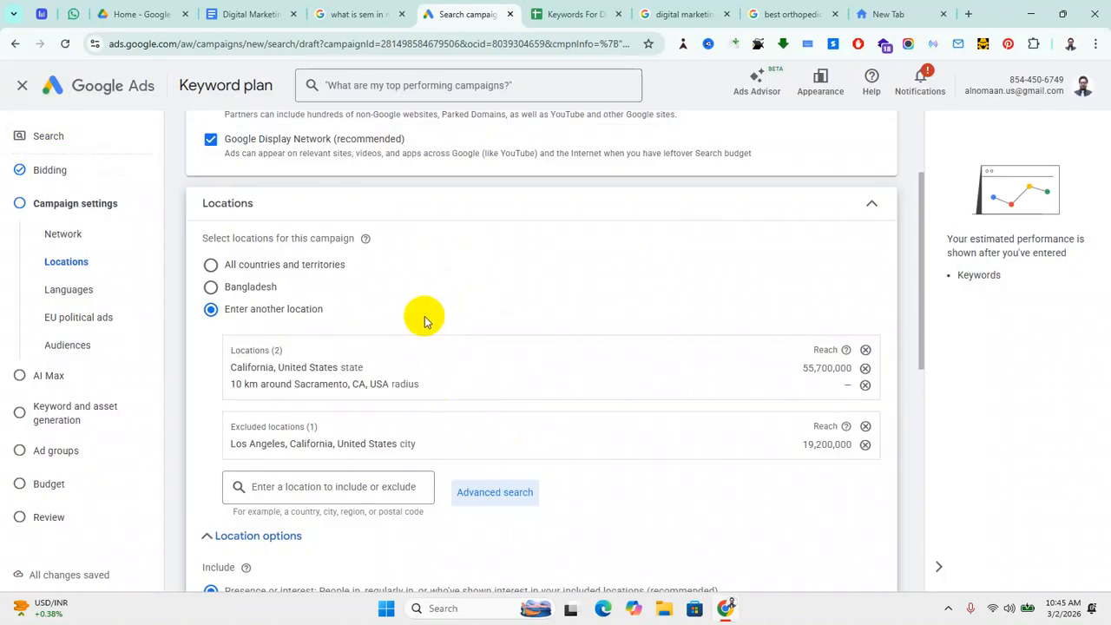
pyautogui.scroll(-1, 426, 391)
pyautogui.scroll(1, 422, 386)
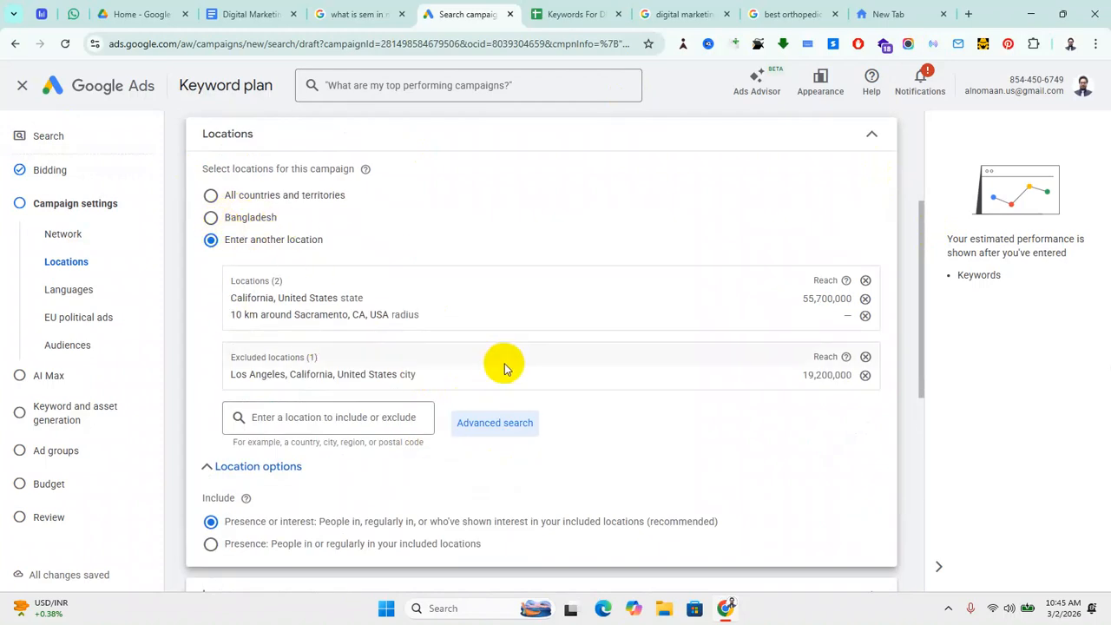
pyautogui.scroll(-1, 506, 365)
pyautogui.scroll(-1, 356, 540)
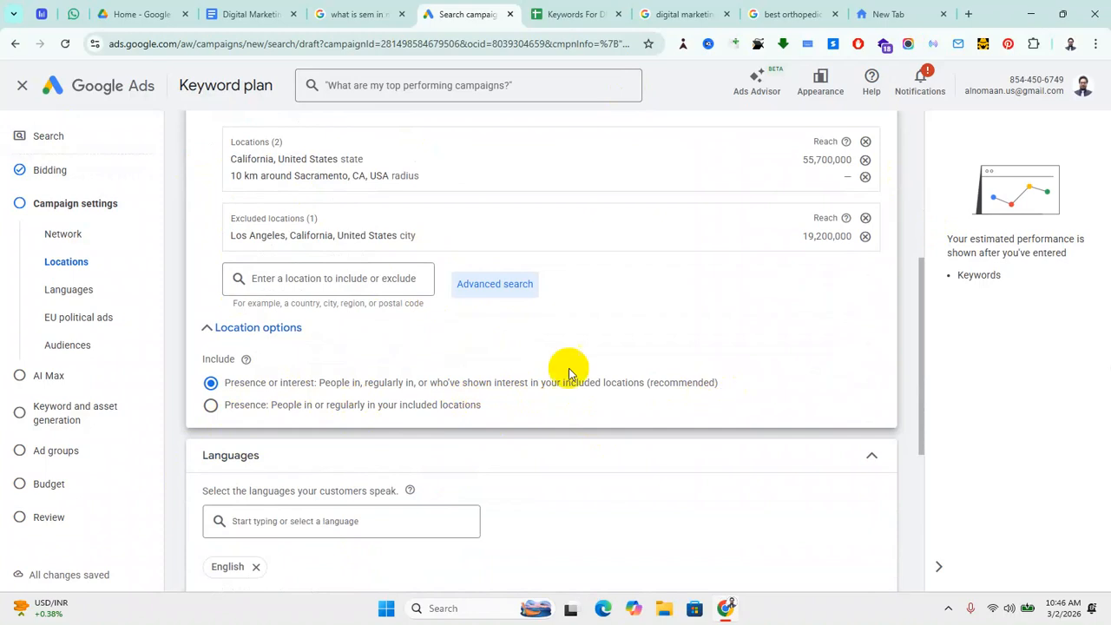
pyautogui.scroll(-2, 502, 396)
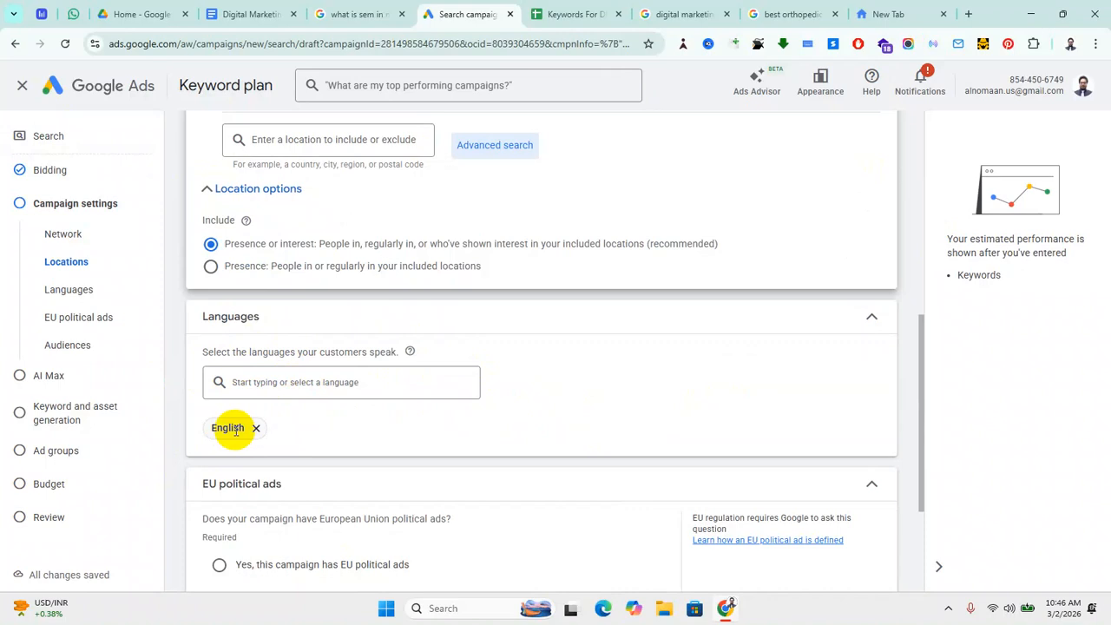
pyautogui.click(296, 380)
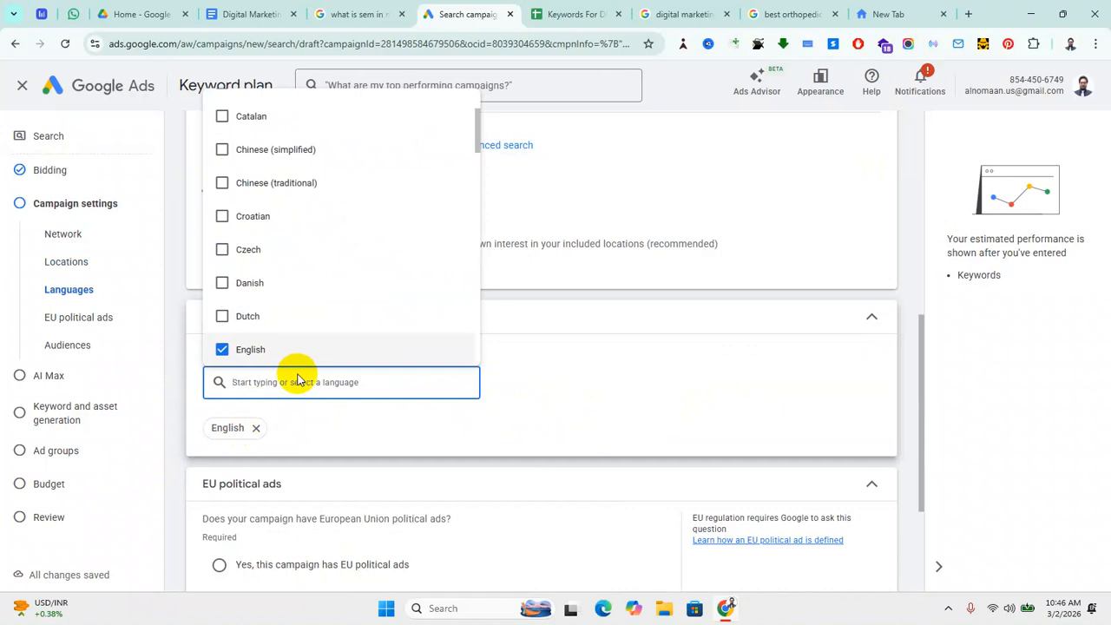
pyautogui.write('span')
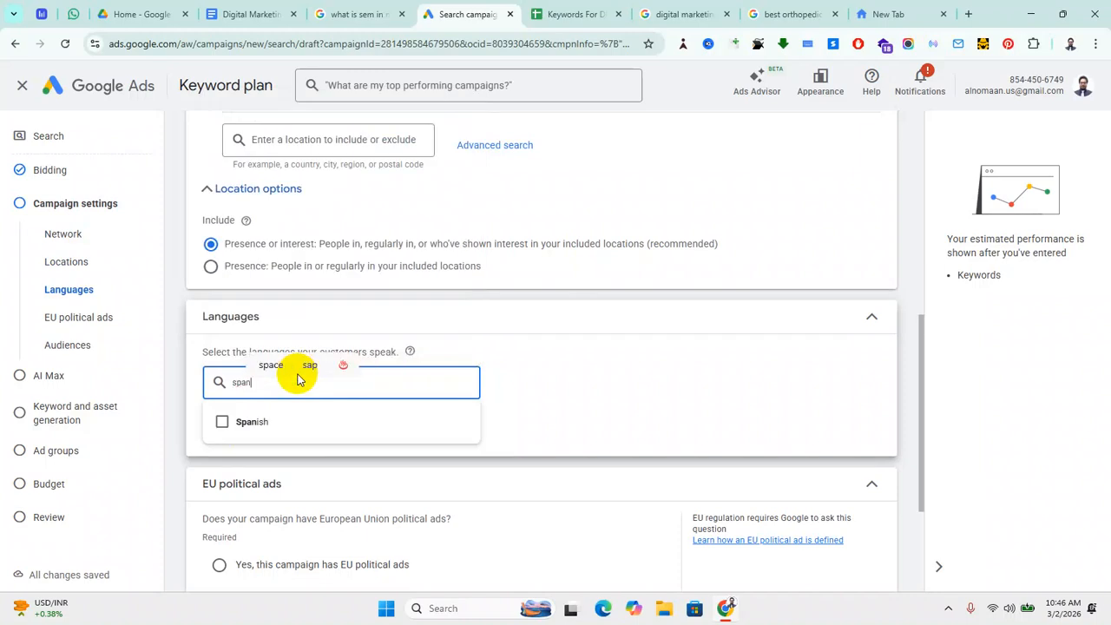
pyautogui.write('ish')
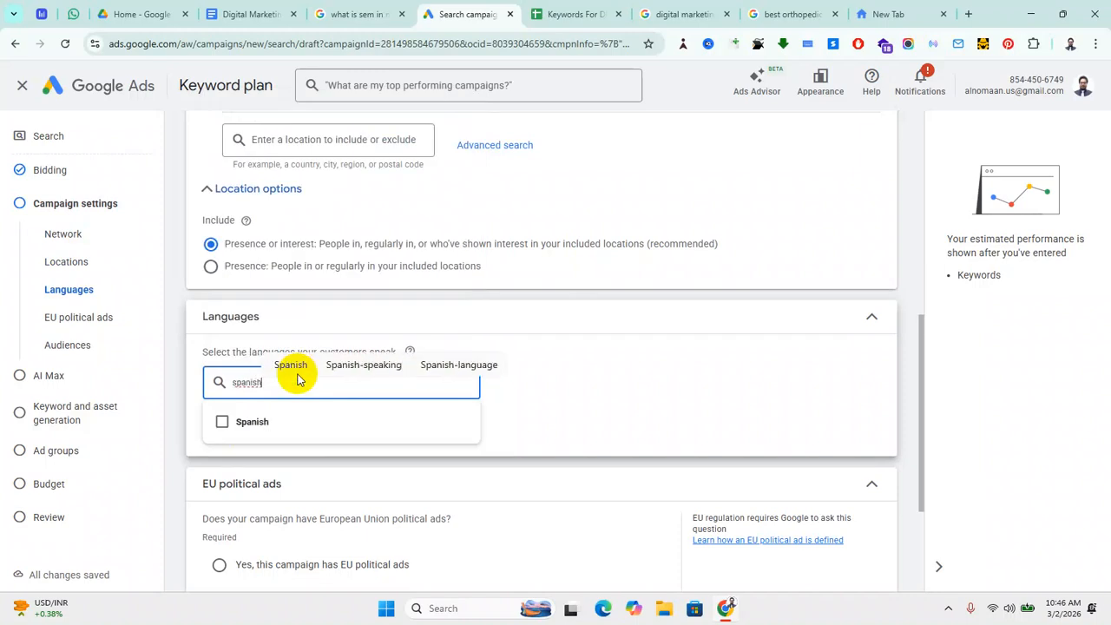
pyautogui.click(223, 423)
pyautogui.click(621, 420)
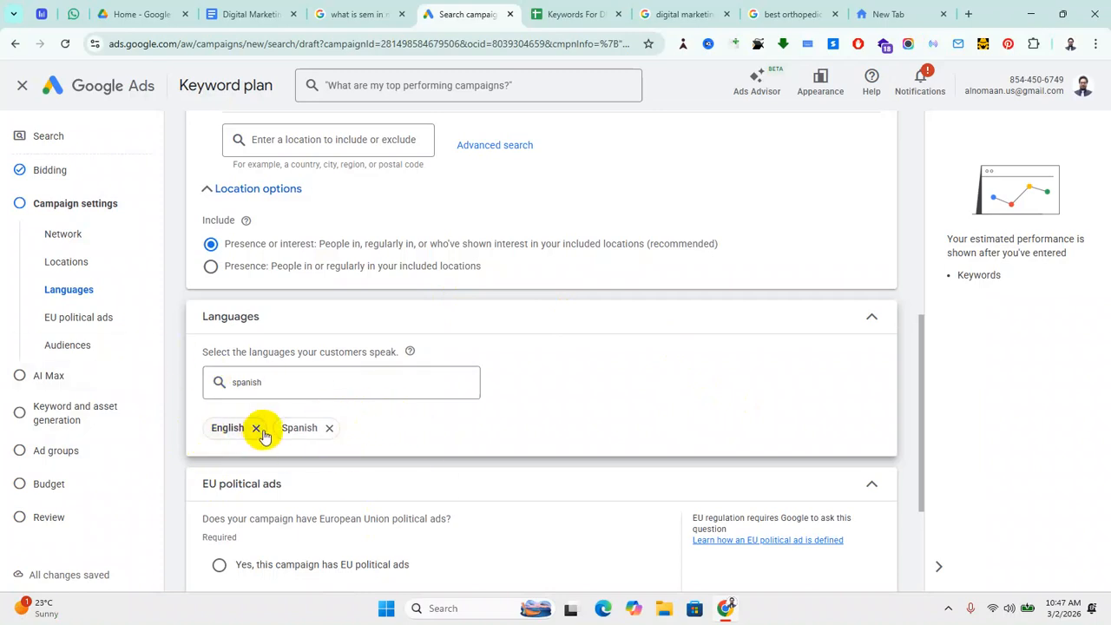
pyautogui.click(329, 428)
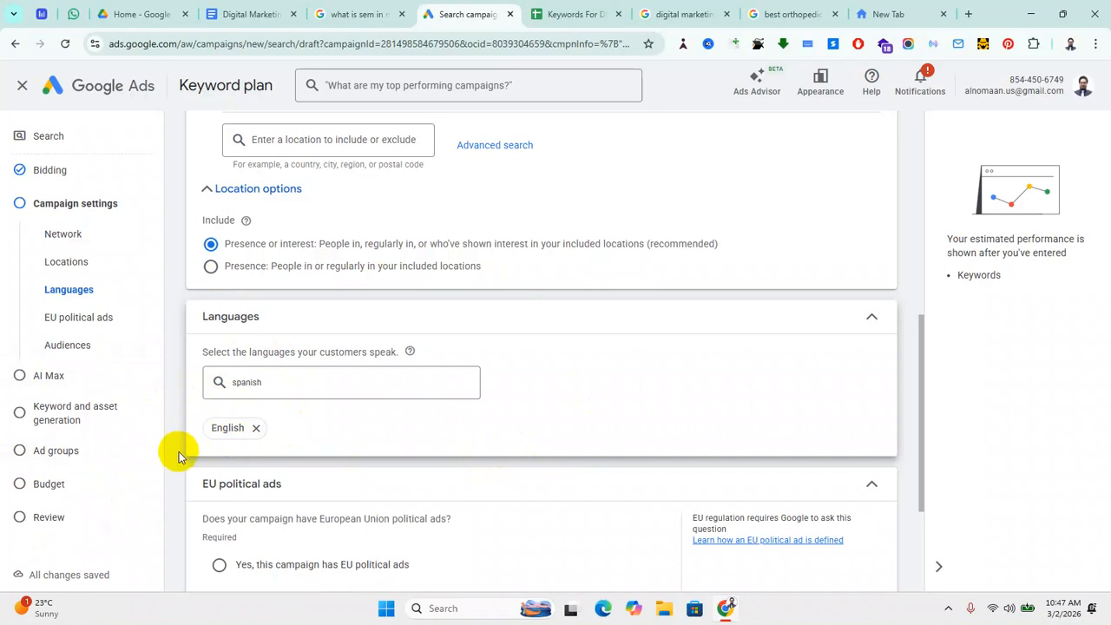
# Step: Choose 'No, this campaign doesn't have EU political ads' and expand the Audience segments section
pyautogui.scroll(-2, 179, 469)
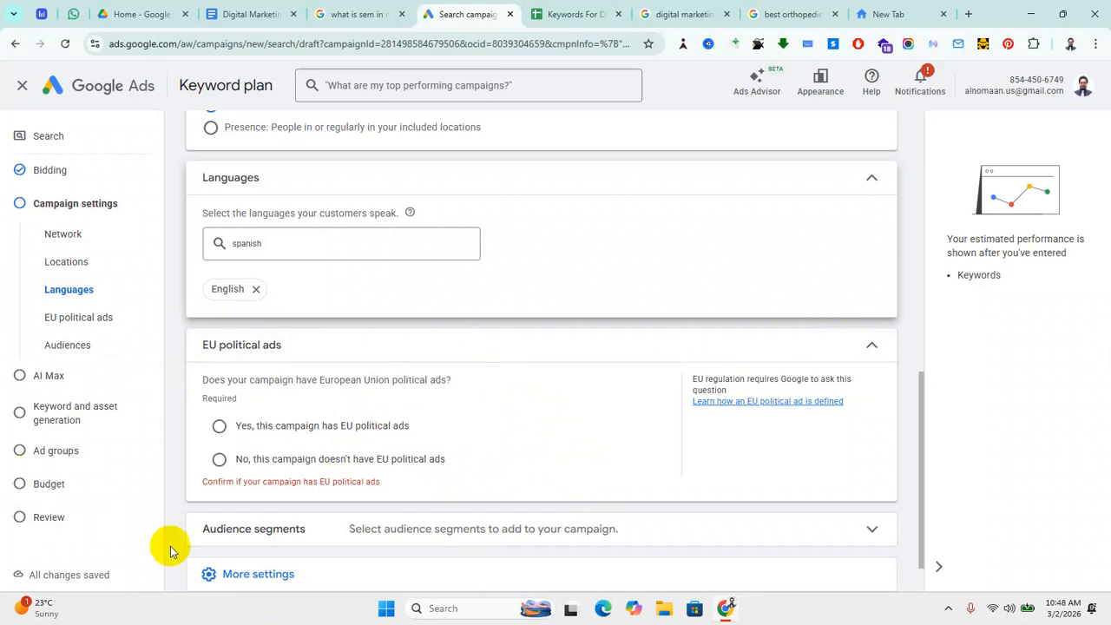
pyautogui.click(220, 459)
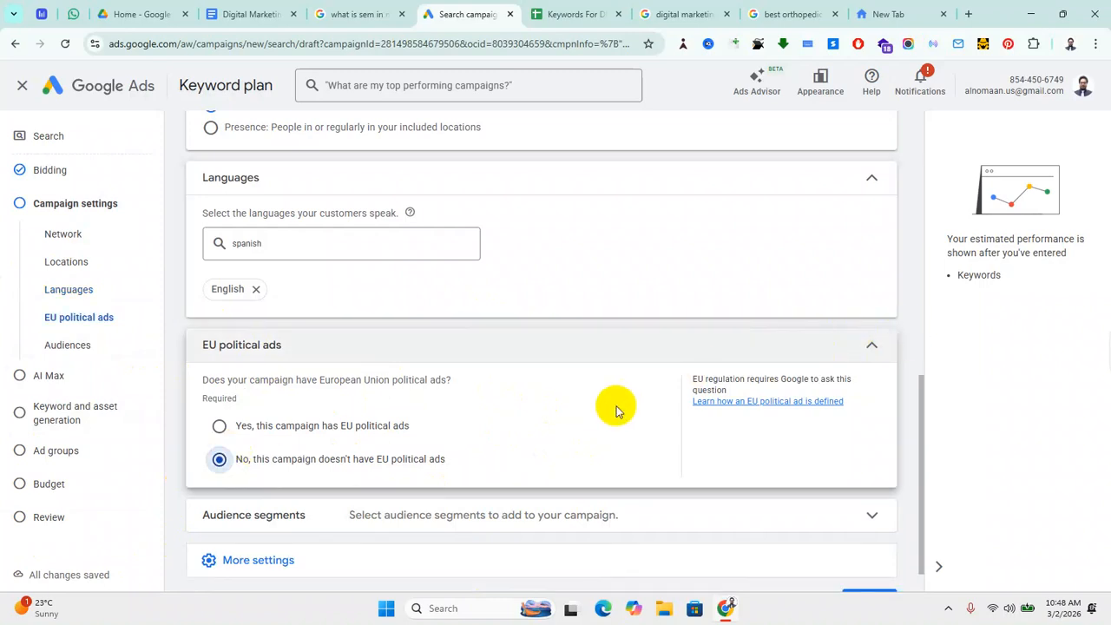
pyautogui.scroll(-1, 612, 409)
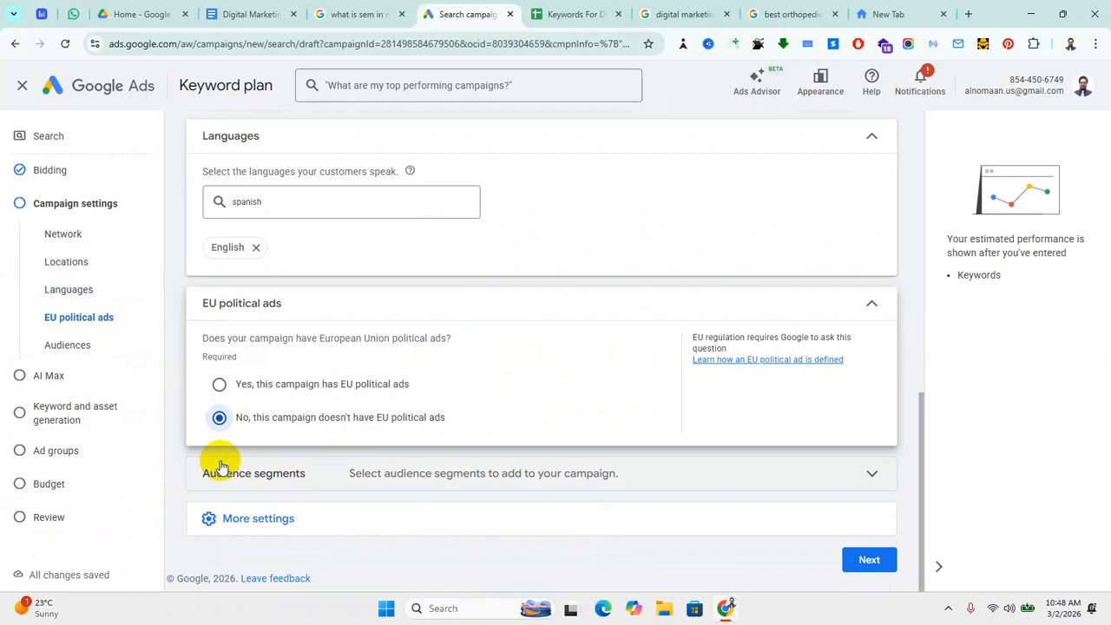
pyautogui.click(871, 476)
pyautogui.scroll(-2, 450, 469)
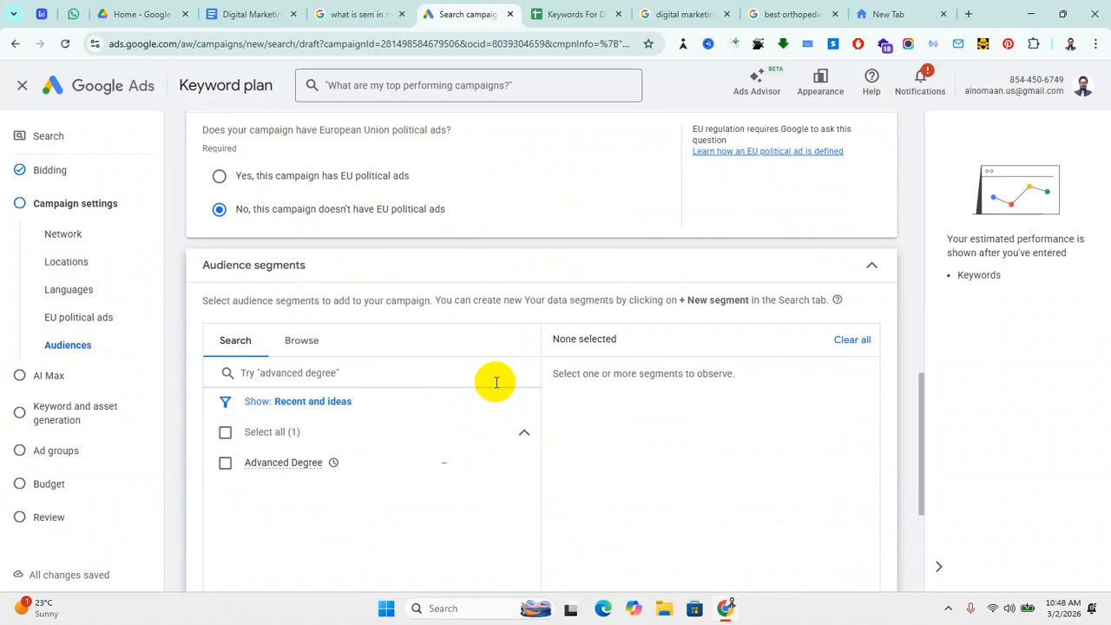
# Step: On the Browse tab, open 'Who they are (Detailed demographics)'
pyautogui.click(305, 342)
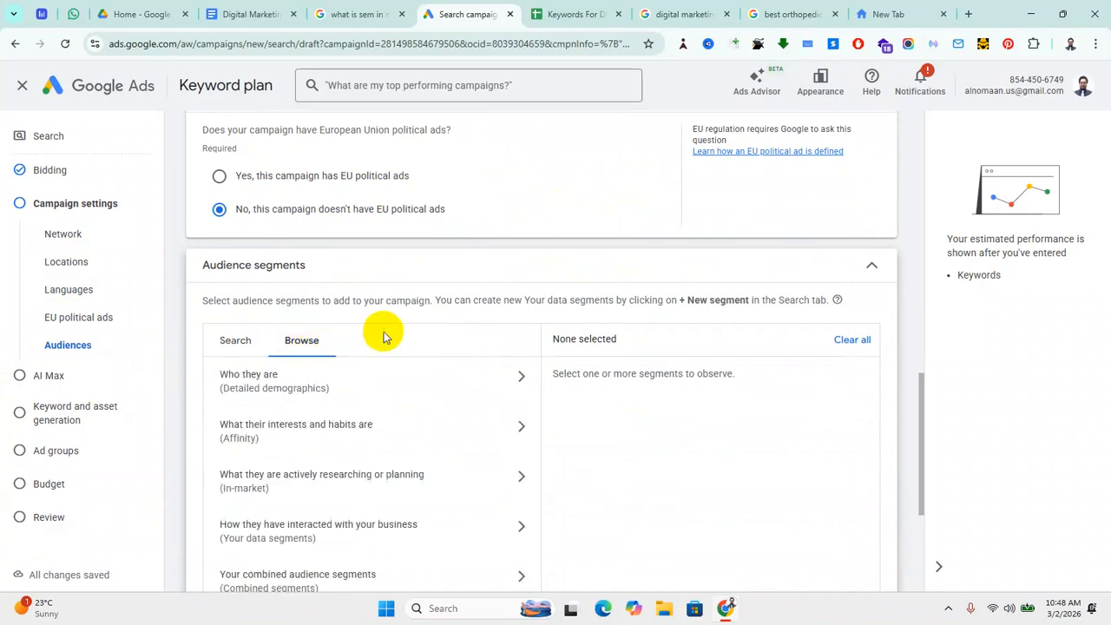
pyautogui.scroll(-1, 429, 468)
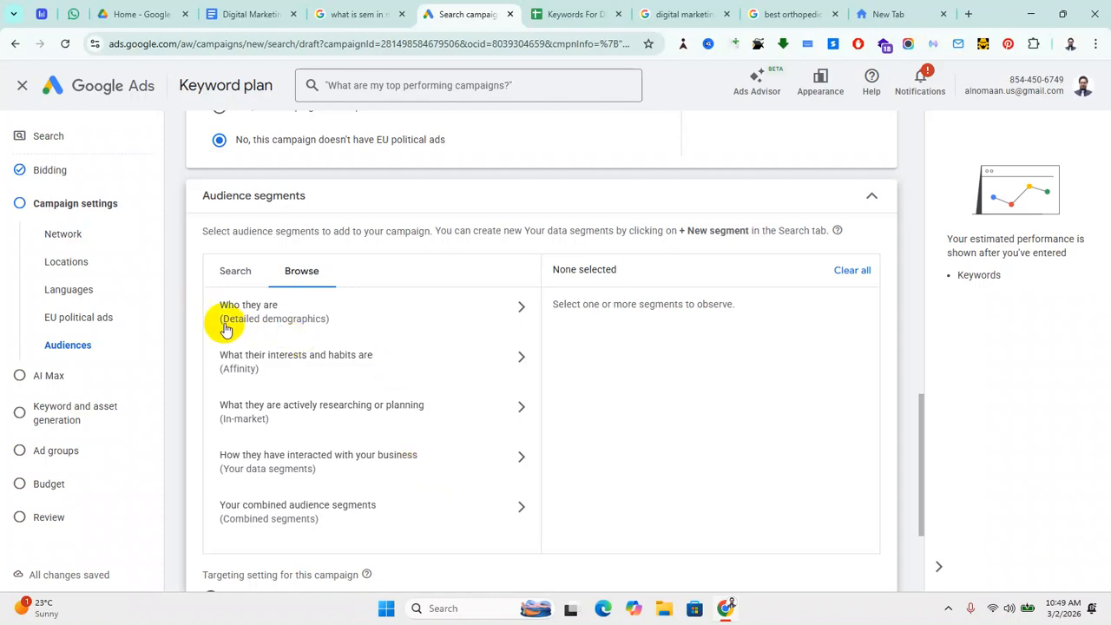
pyautogui.click(518, 312)
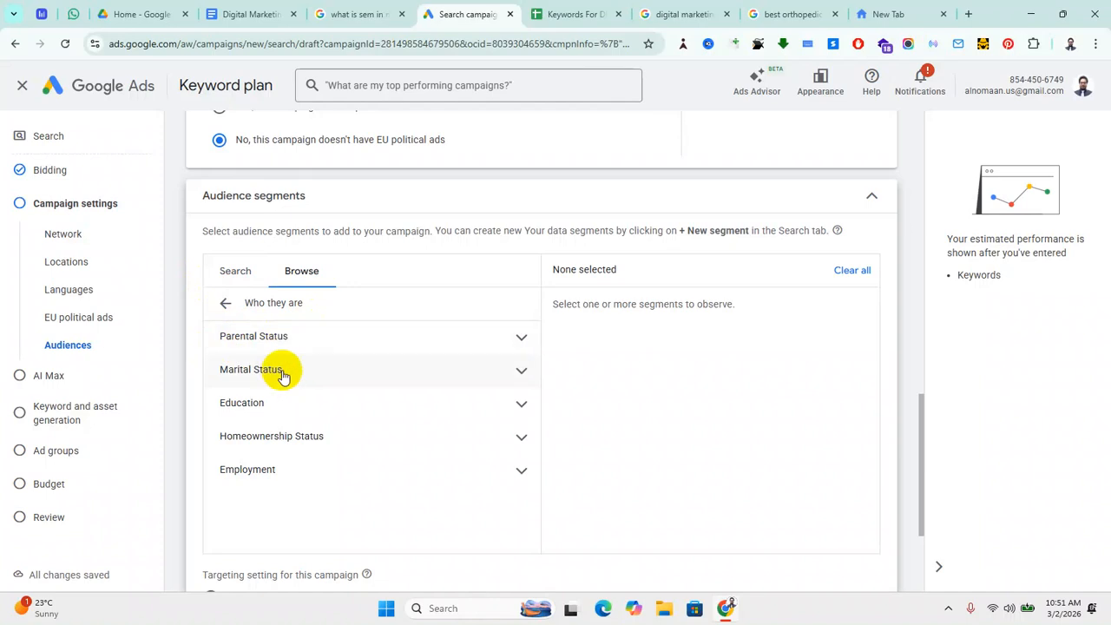
# Step: Tick Advanced Degree under Education > Highest Level of Educational Attainment
pyautogui.click(521, 405)
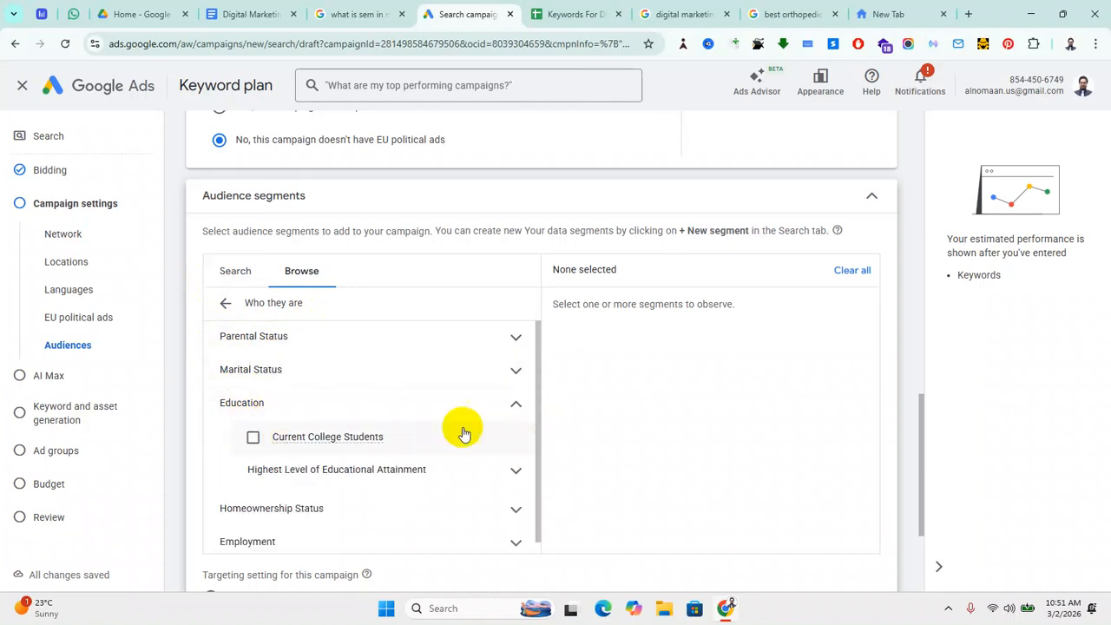
pyautogui.click(515, 471)
pyautogui.scroll(-2, 390, 503)
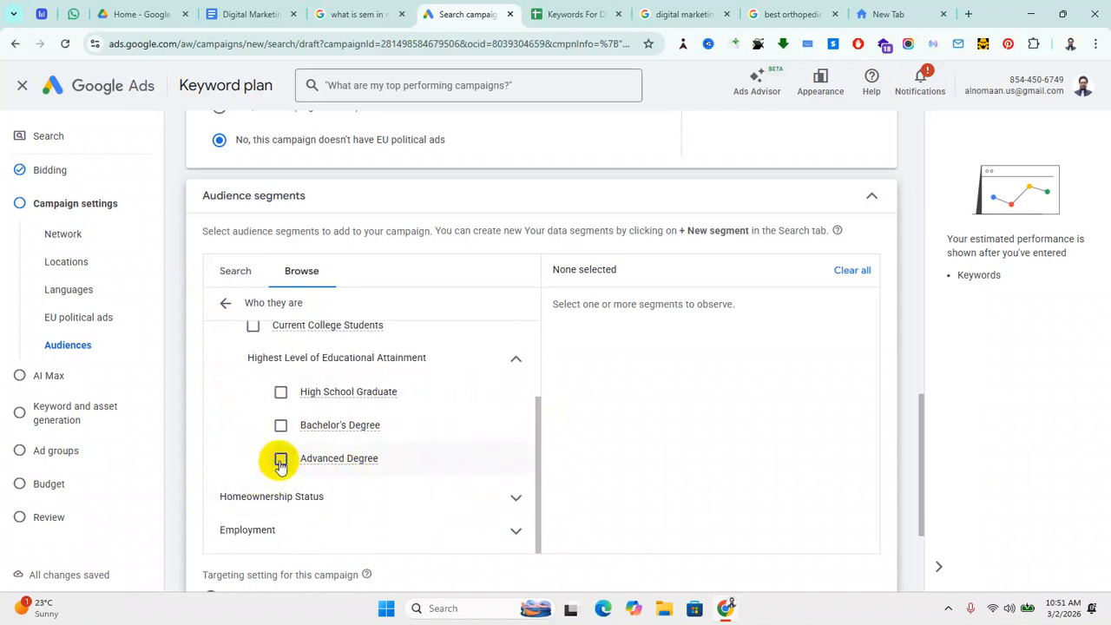
pyautogui.click(280, 459)
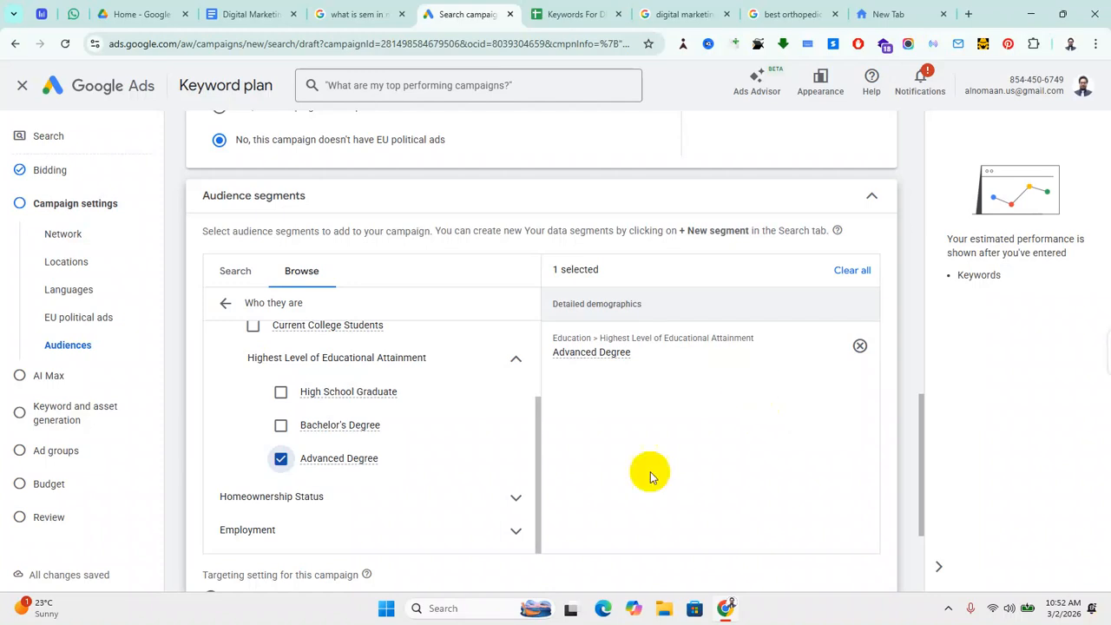
pyautogui.scroll(-2, 415, 464)
pyautogui.scroll(4, 367, 414)
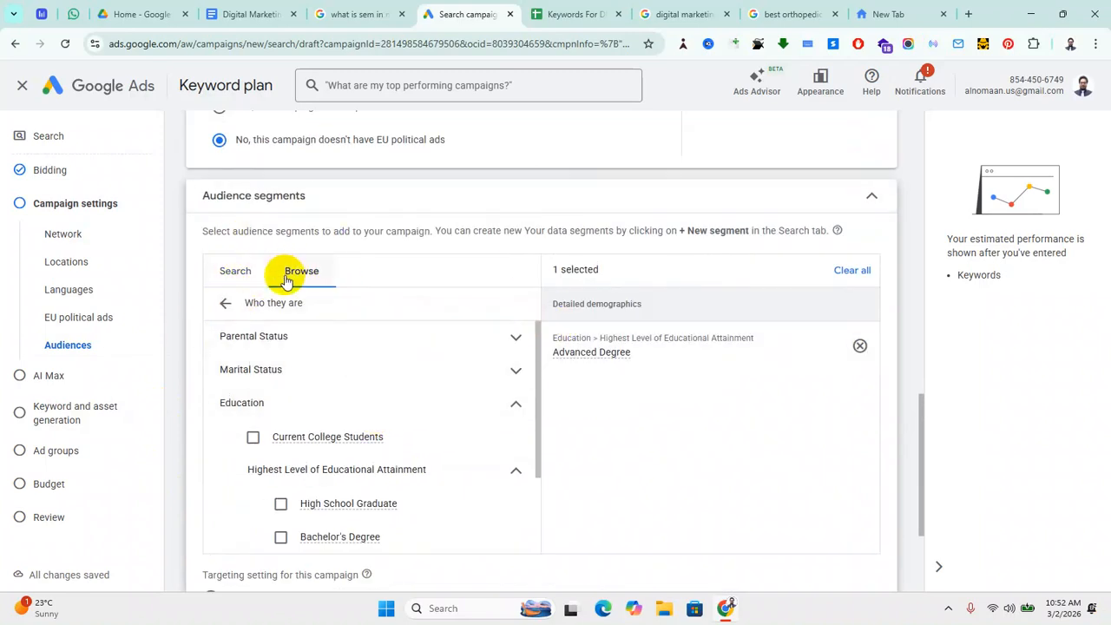
pyautogui.click(225, 303)
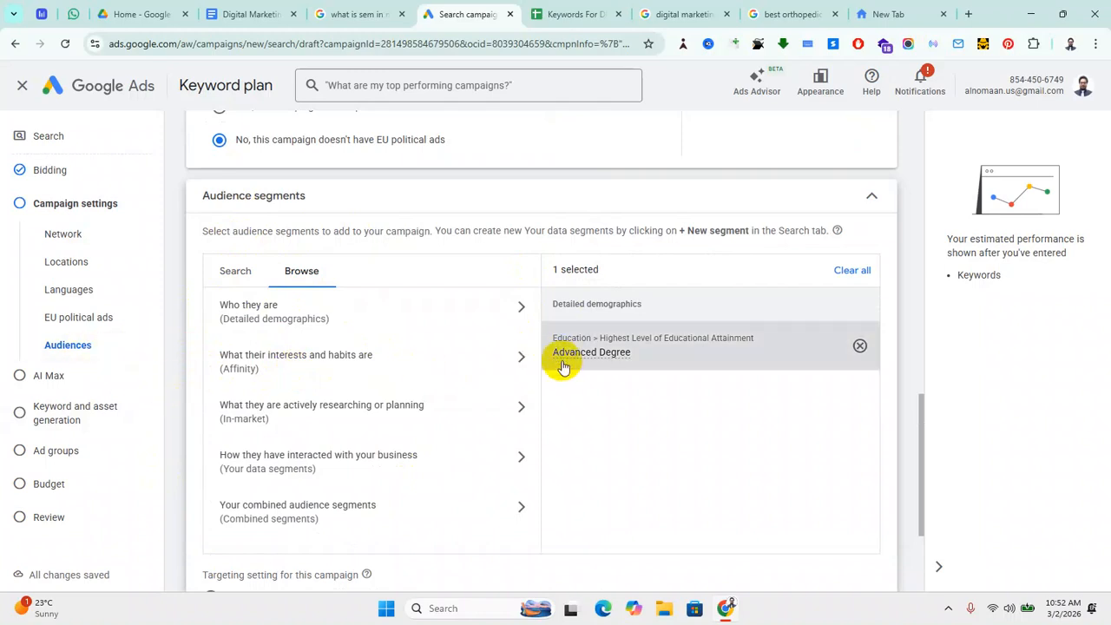
# Step: Open 'What their interests and habits are (Affinity)' and expand Food & Dining
pyautogui.click(520, 358)
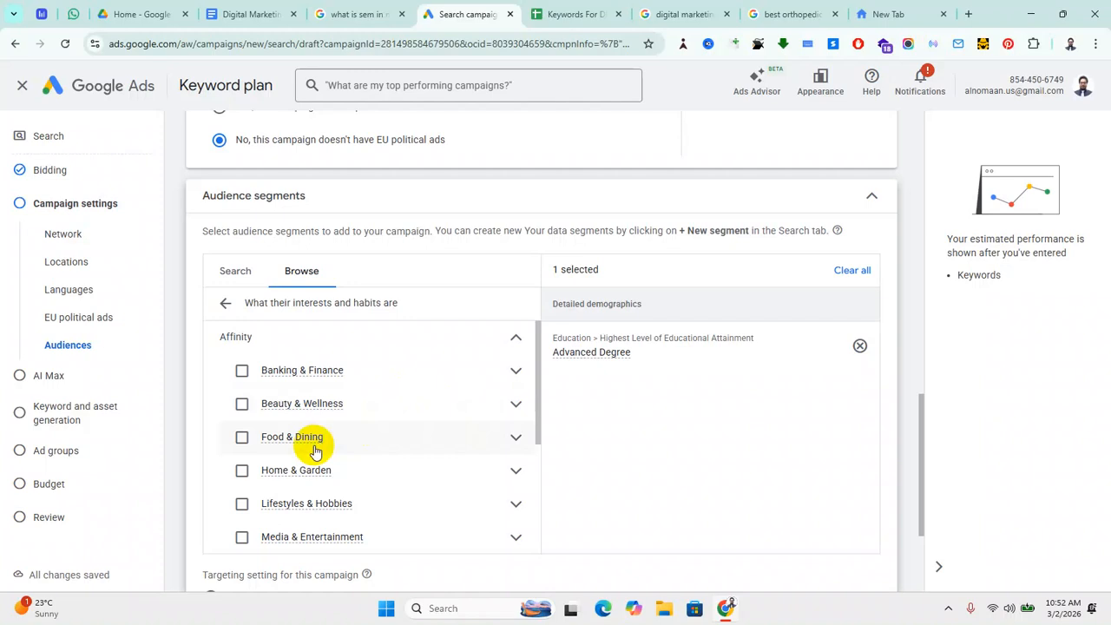
pyautogui.click(517, 441)
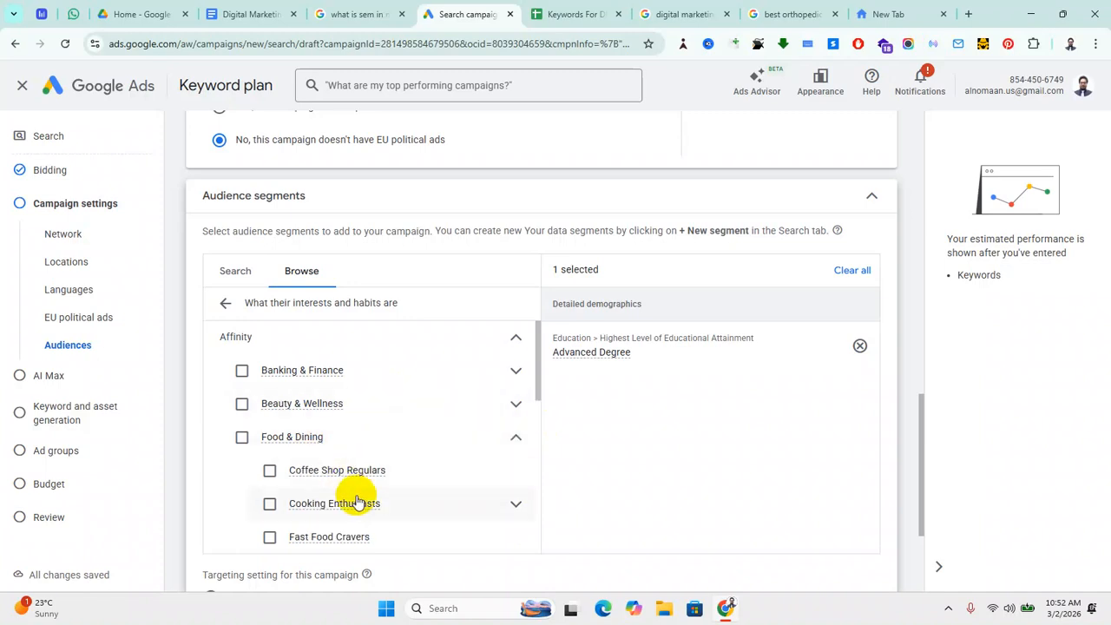
pyautogui.scroll(-1, 387, 478)
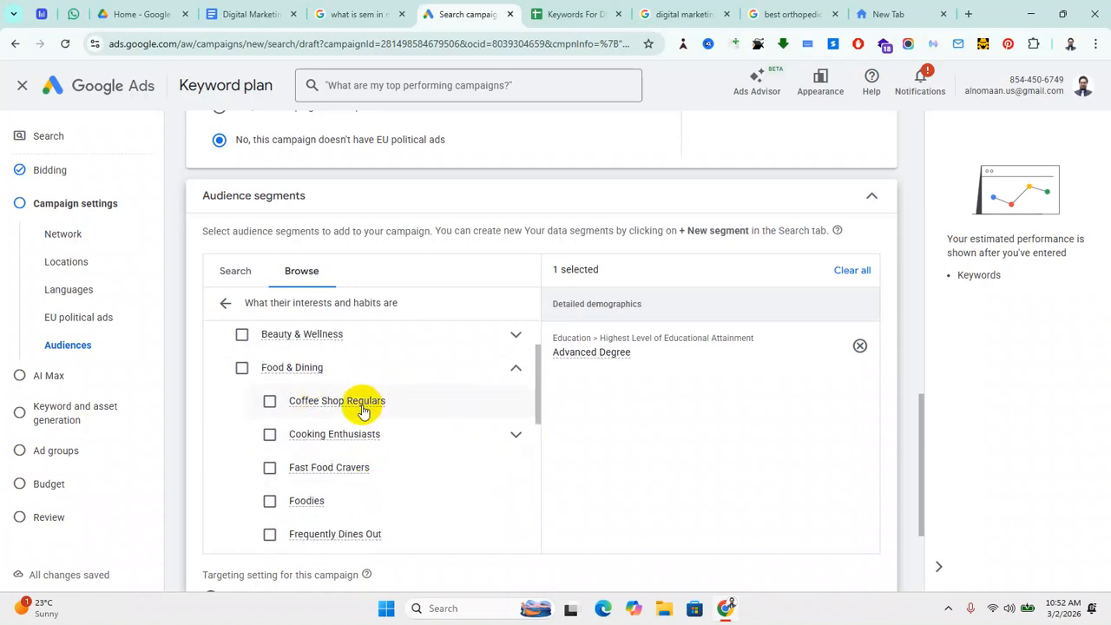
pyautogui.moveTo(363, 408)
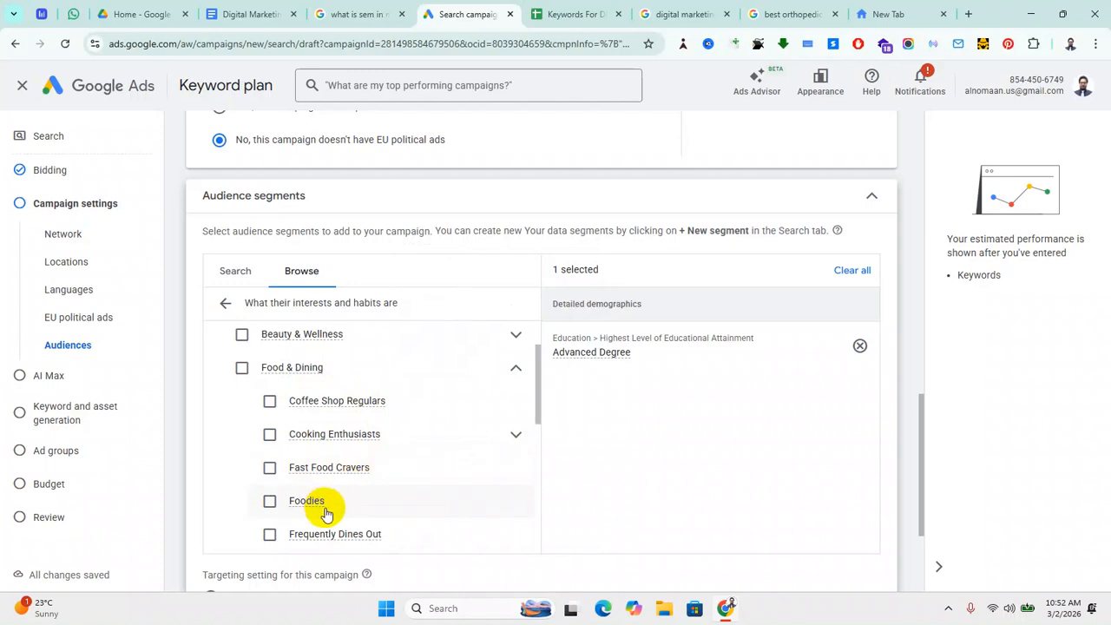
pyautogui.scroll(-1, 347, 516)
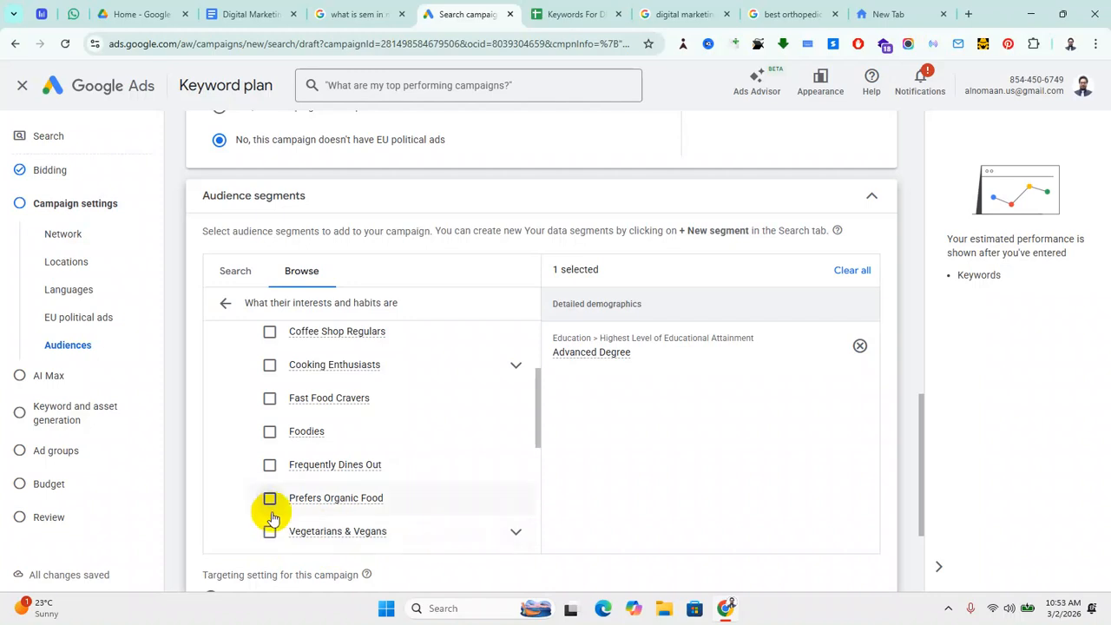
pyautogui.scroll(-1, 256, 507)
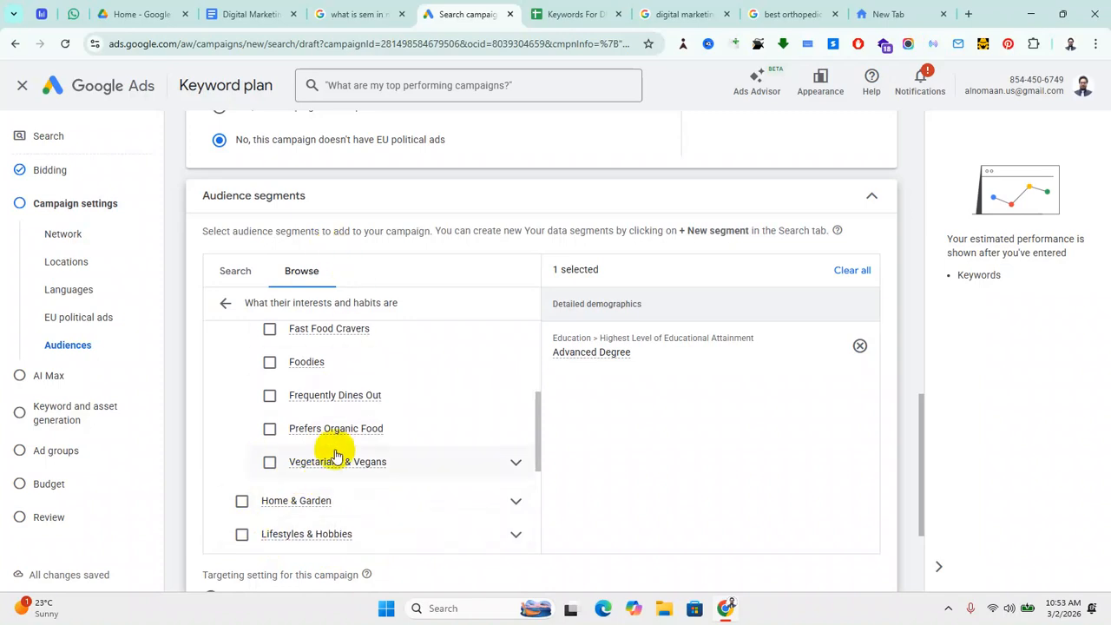
pyautogui.moveTo(335, 428)
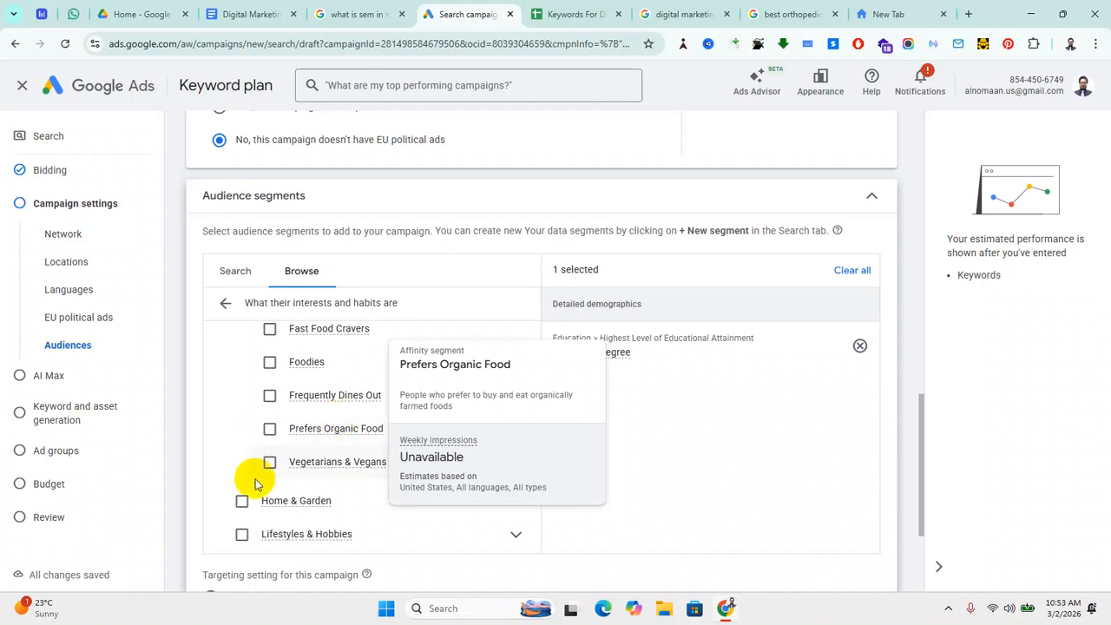
pyautogui.scroll(-1, 356, 518)
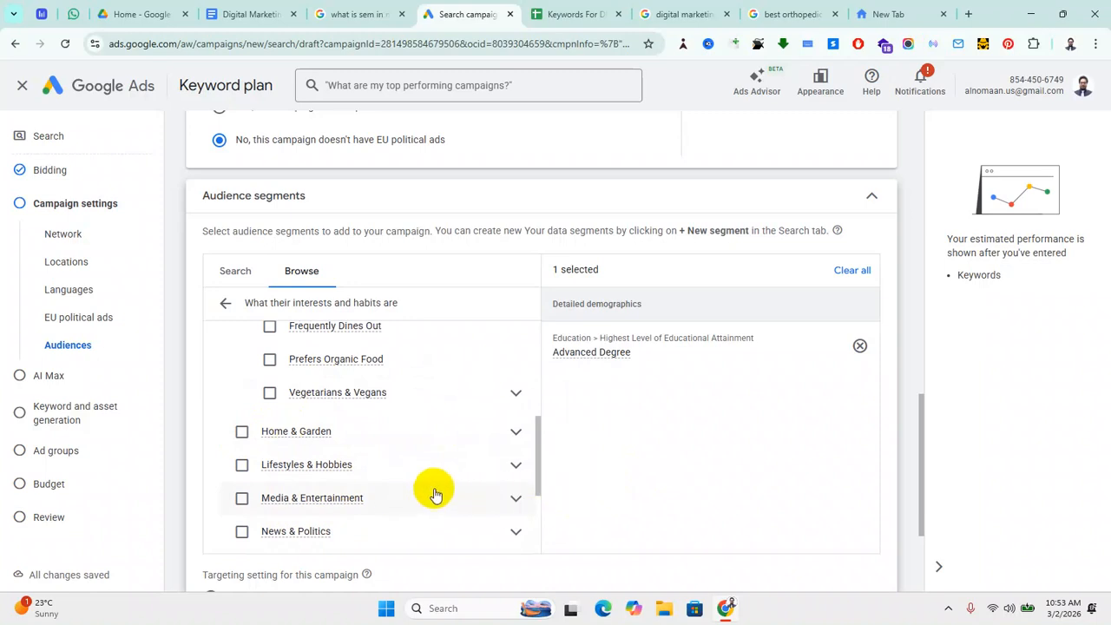
pyautogui.scroll(-1, 434, 495)
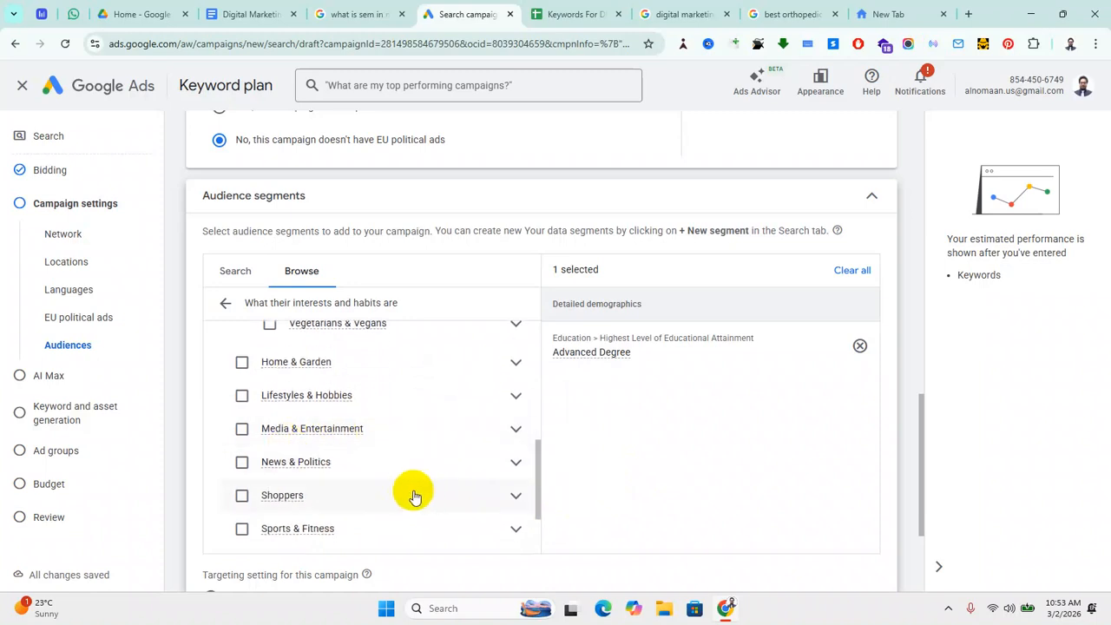
pyautogui.scroll(-2, 411, 496)
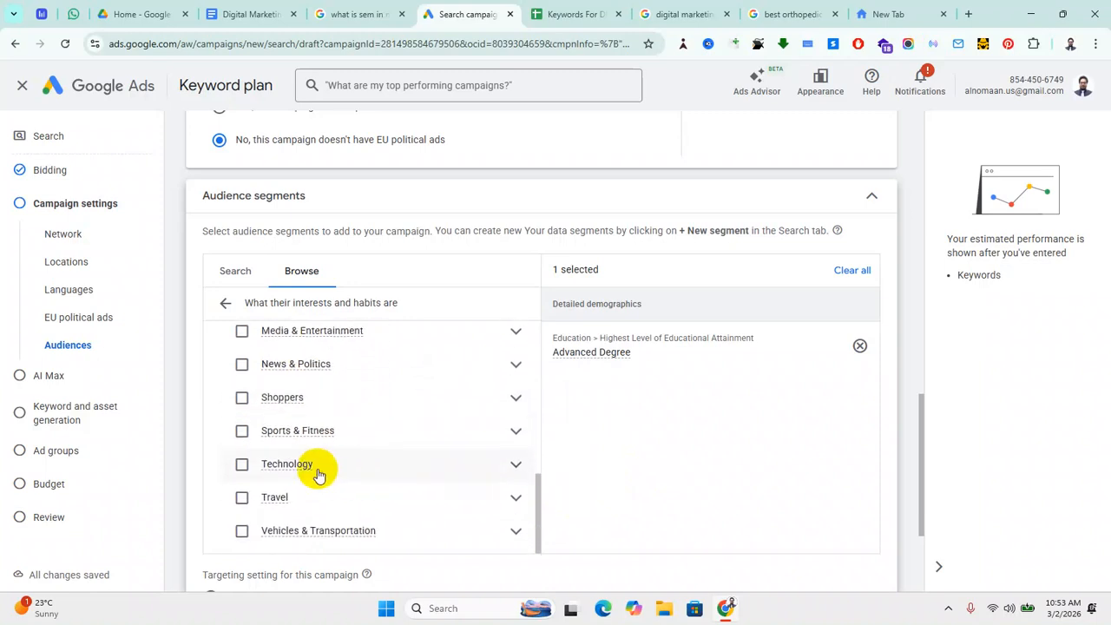
# Step: Expand and review the Technology affinity segments, then go back without selecting any
pyautogui.click(515, 473)
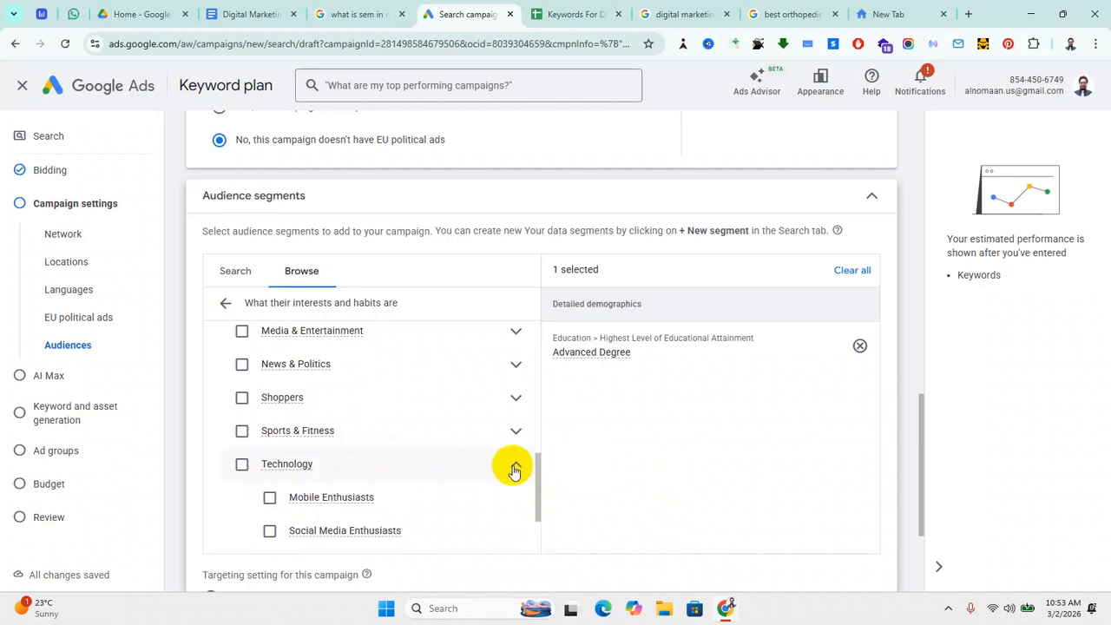
pyautogui.scroll(-1, 404, 475)
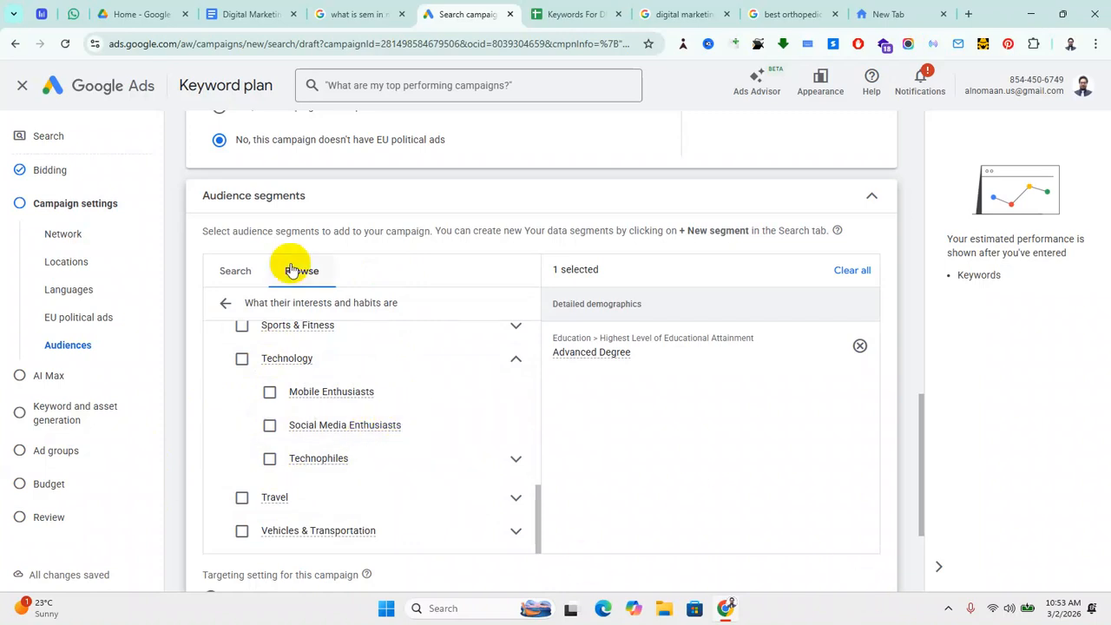
pyautogui.scroll(-1, 355, 476)
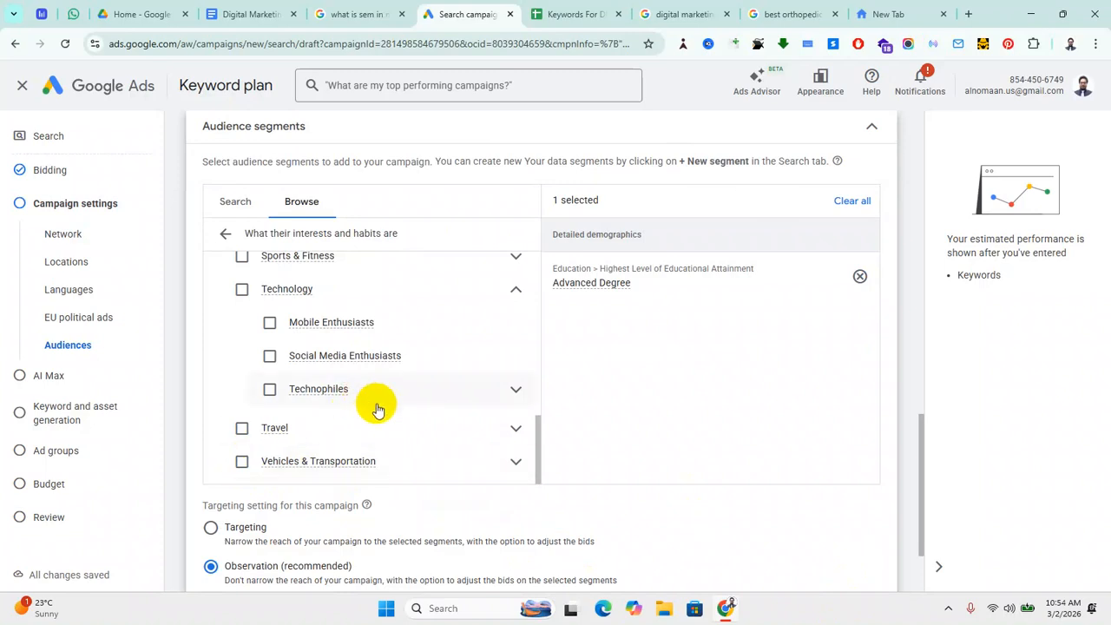
pyautogui.scroll(3, 390, 408)
pyautogui.scroll(1, 371, 414)
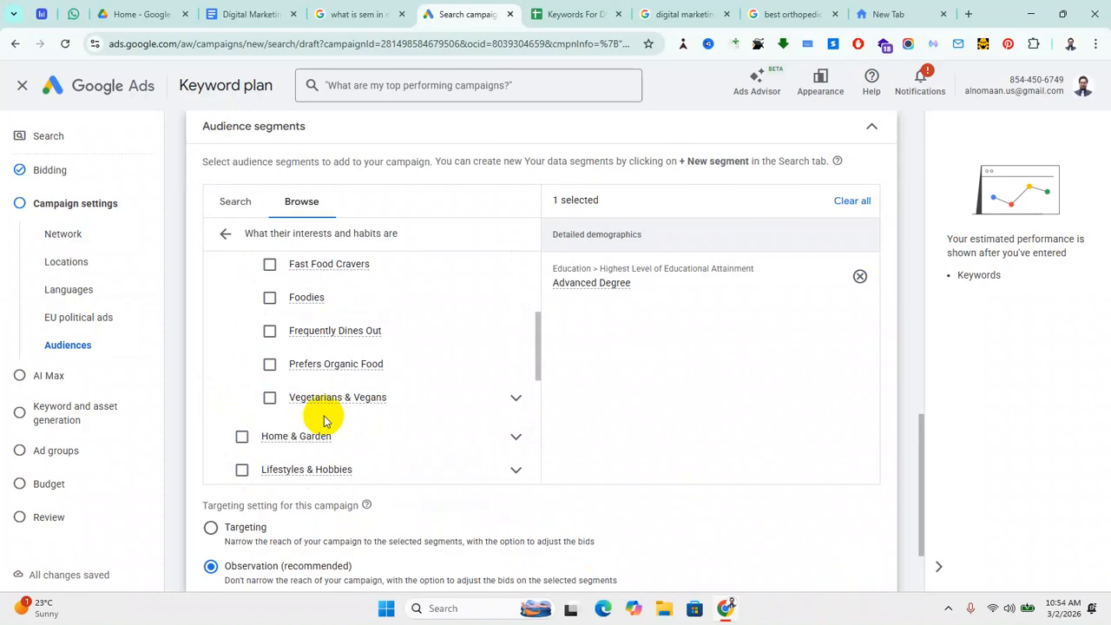
pyautogui.scroll(3, 325, 416)
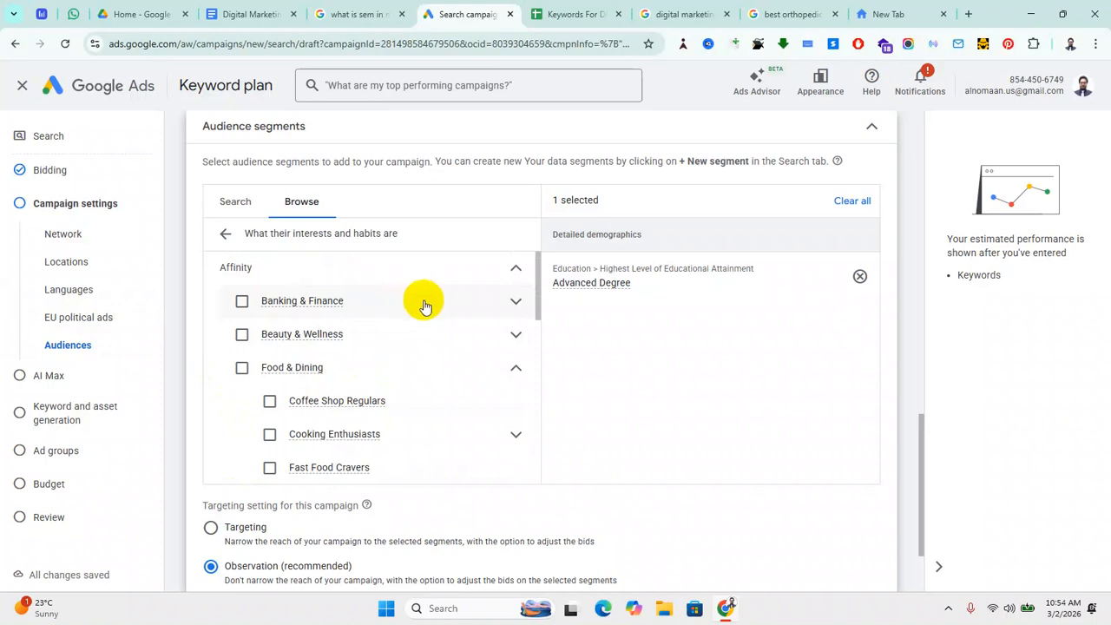
pyautogui.click(227, 236)
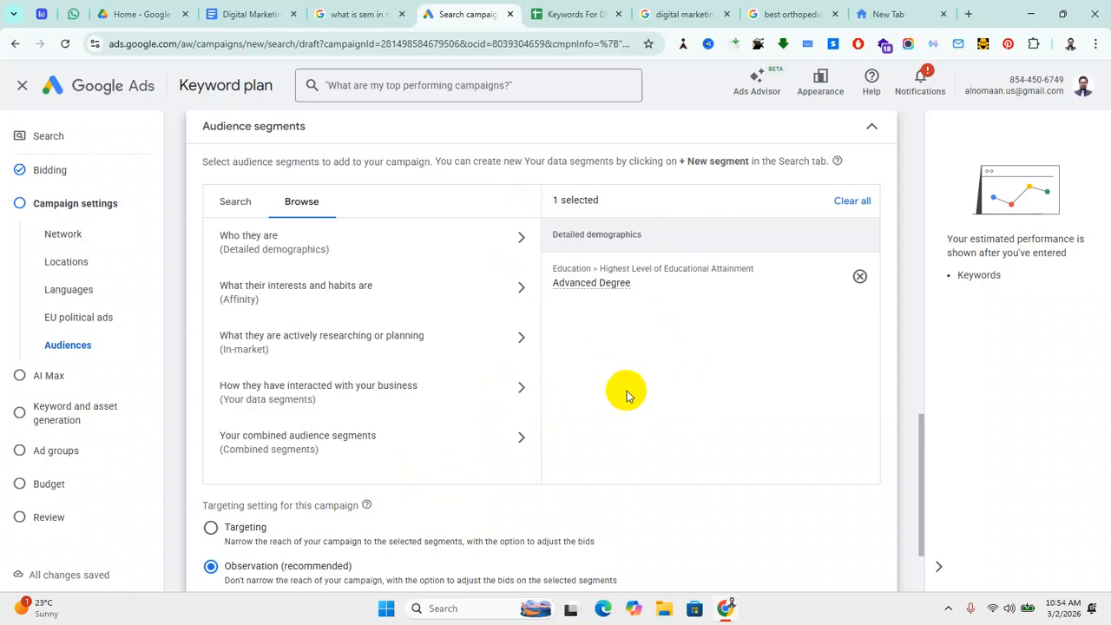
# Step: Choose Targeting under 'Targeting setting for this campaign' after reading the Observation explanation
pyautogui.scroll(-2, 449, 354)
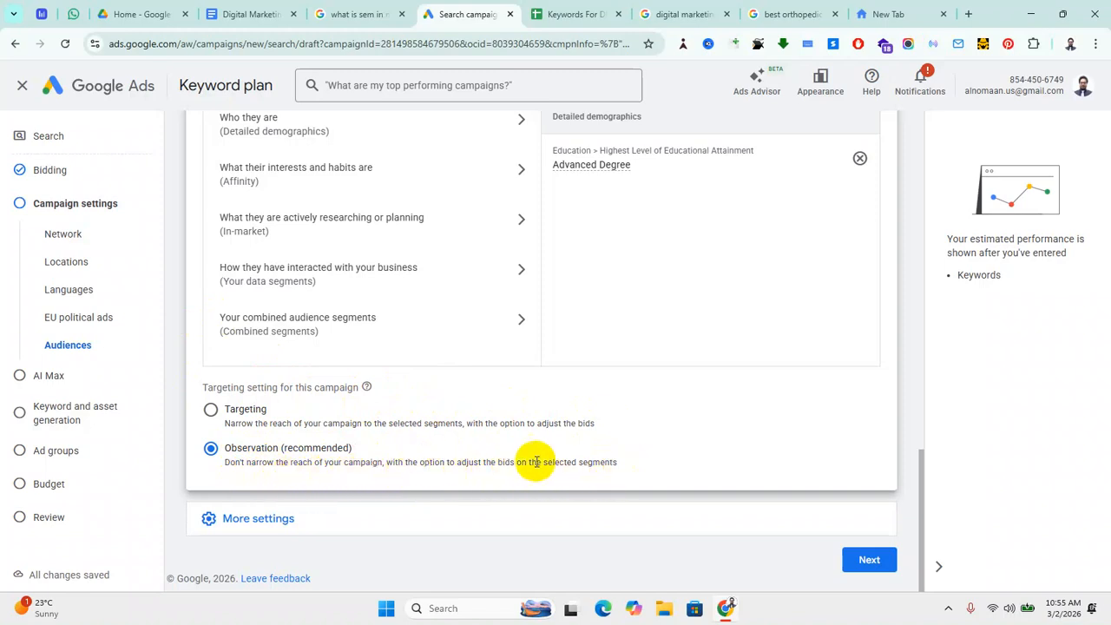
pyautogui.moveTo(224, 462); pyautogui.dragTo(640, 495)
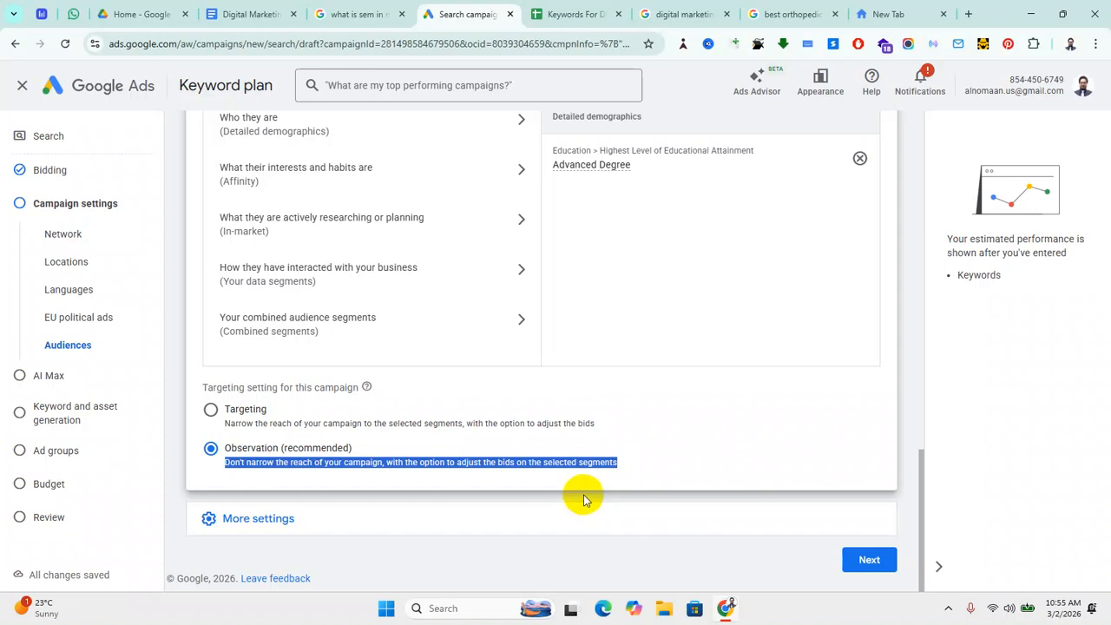
pyautogui.click(632, 464)
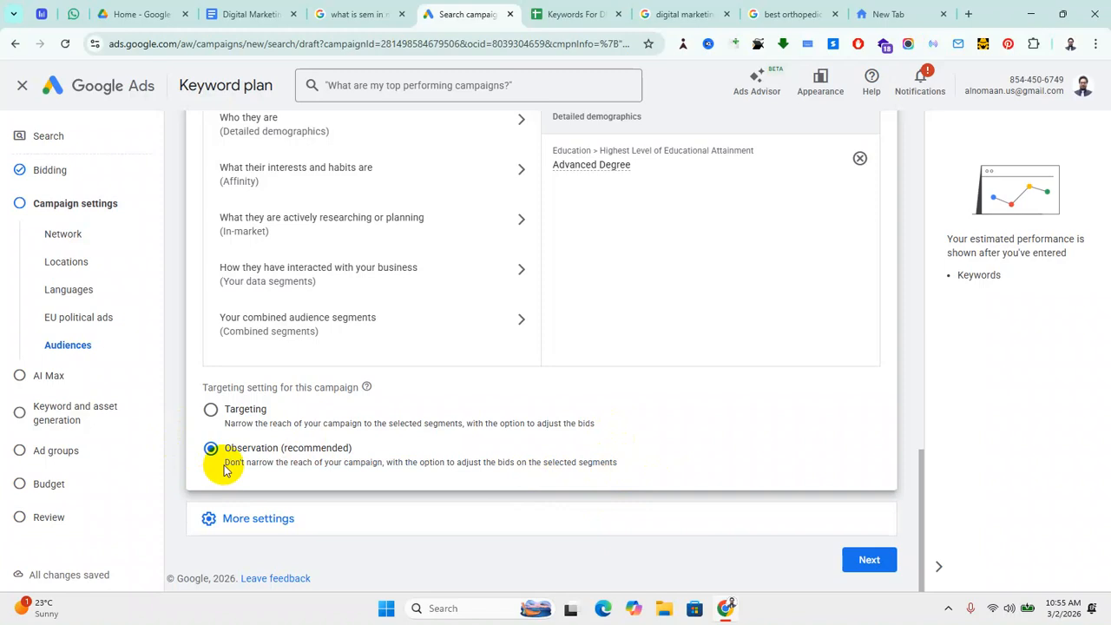
pyautogui.click(212, 413)
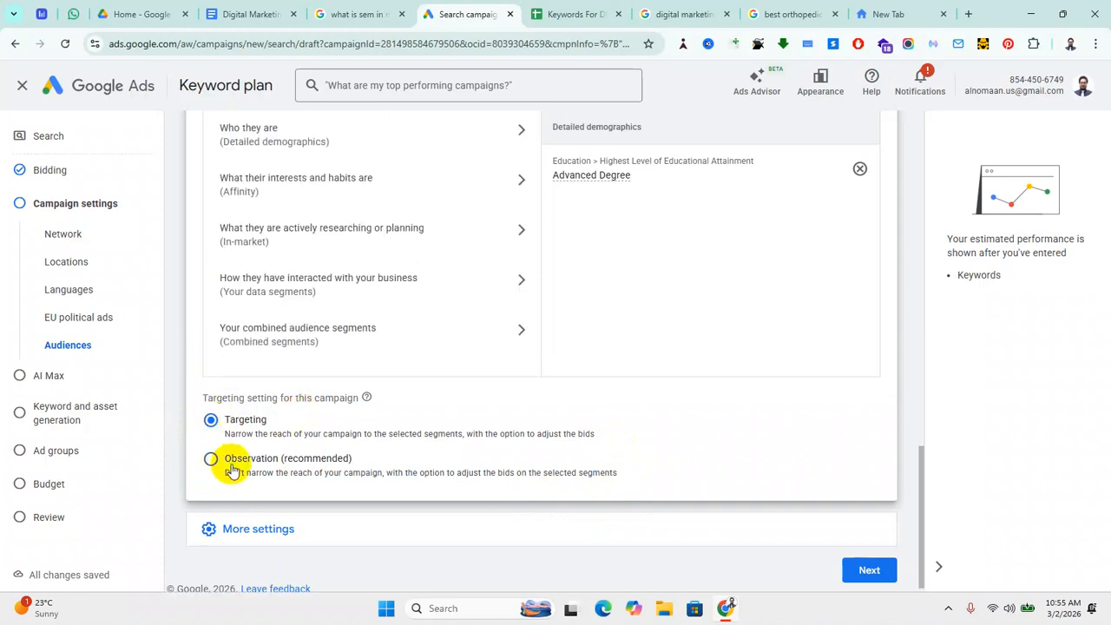
pyautogui.scroll(1, 291, 386)
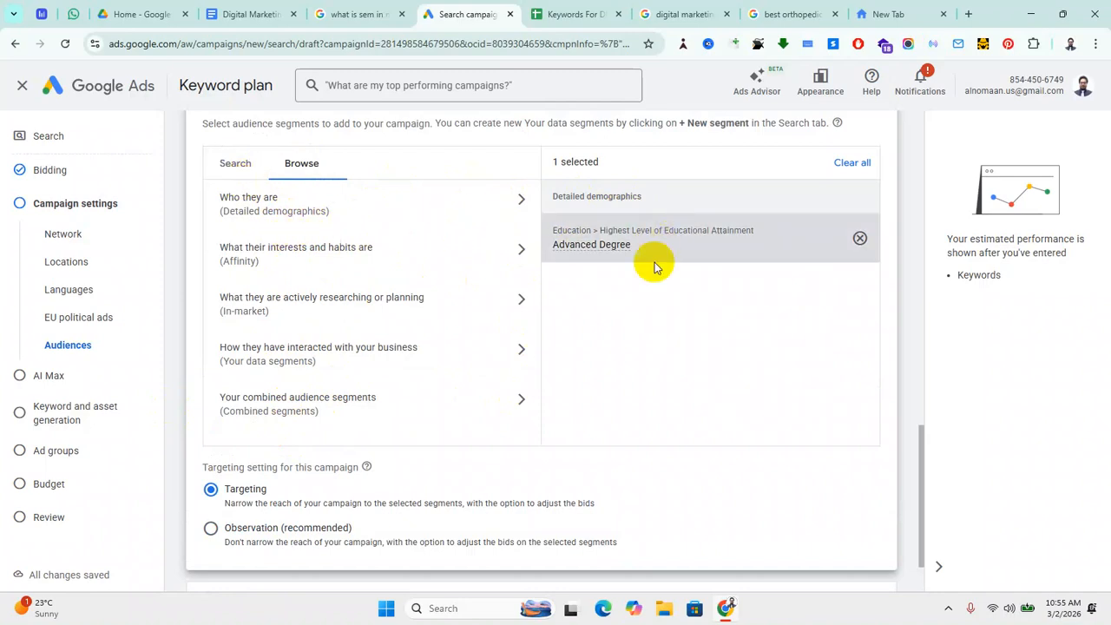
pyautogui.moveTo(625, 250)
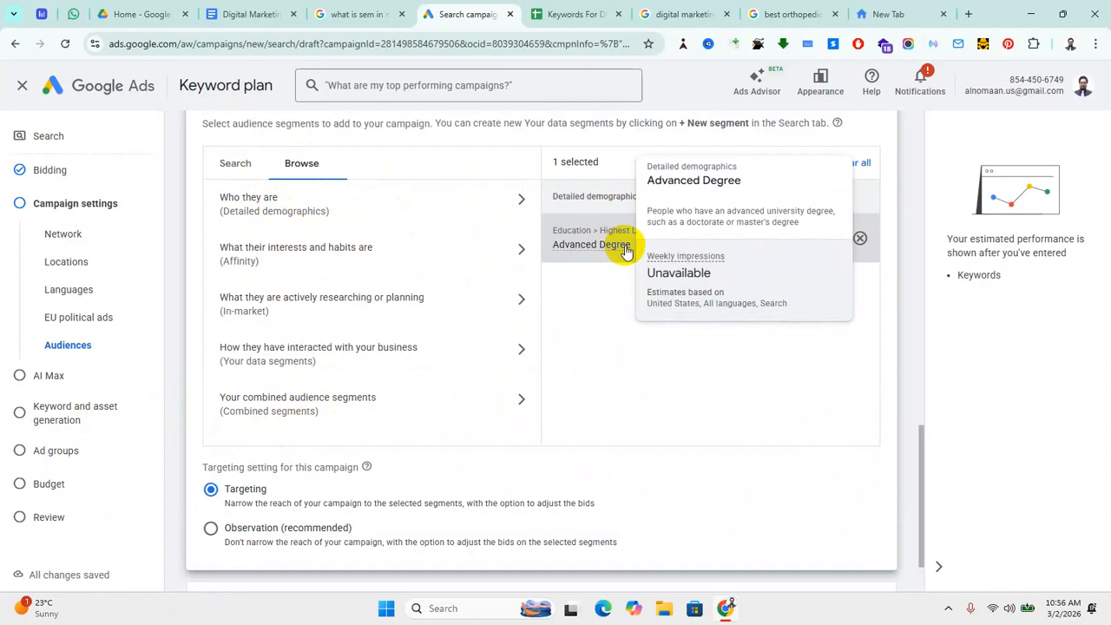
# Step: Tick Technology in the 'What their interests and habits are' Affinity list
pyautogui.click(391, 262)
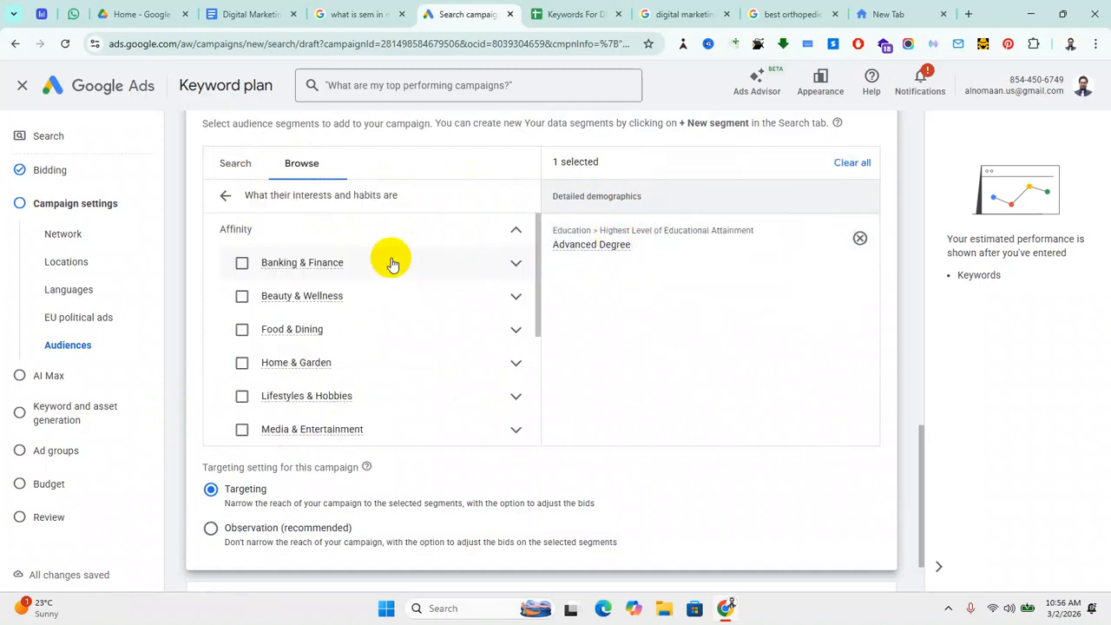
pyautogui.scroll(-3, 287, 408)
pyautogui.scroll(3, 286, 404)
pyautogui.scroll(-3, 252, 417)
pyautogui.scroll(-1, 273, 420)
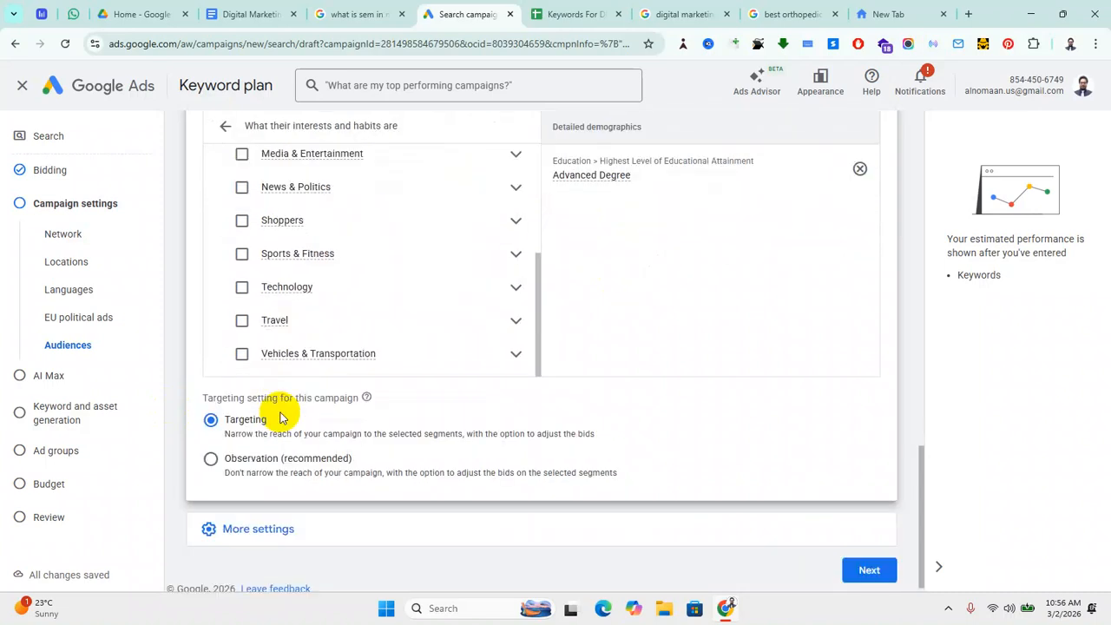
pyautogui.click(241, 286)
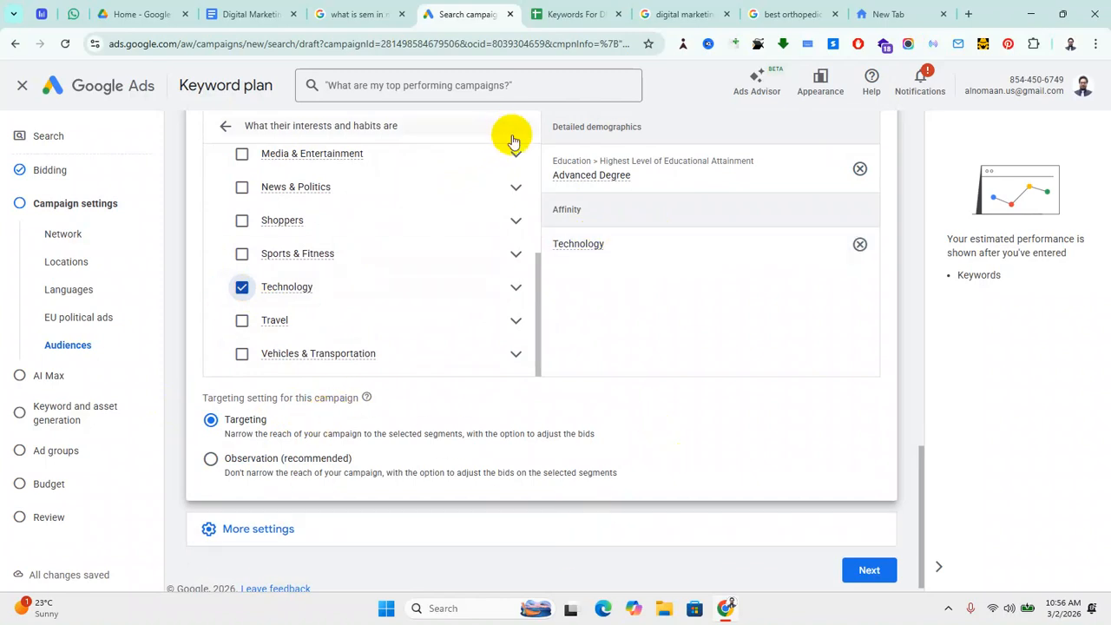
pyautogui.click(225, 125)
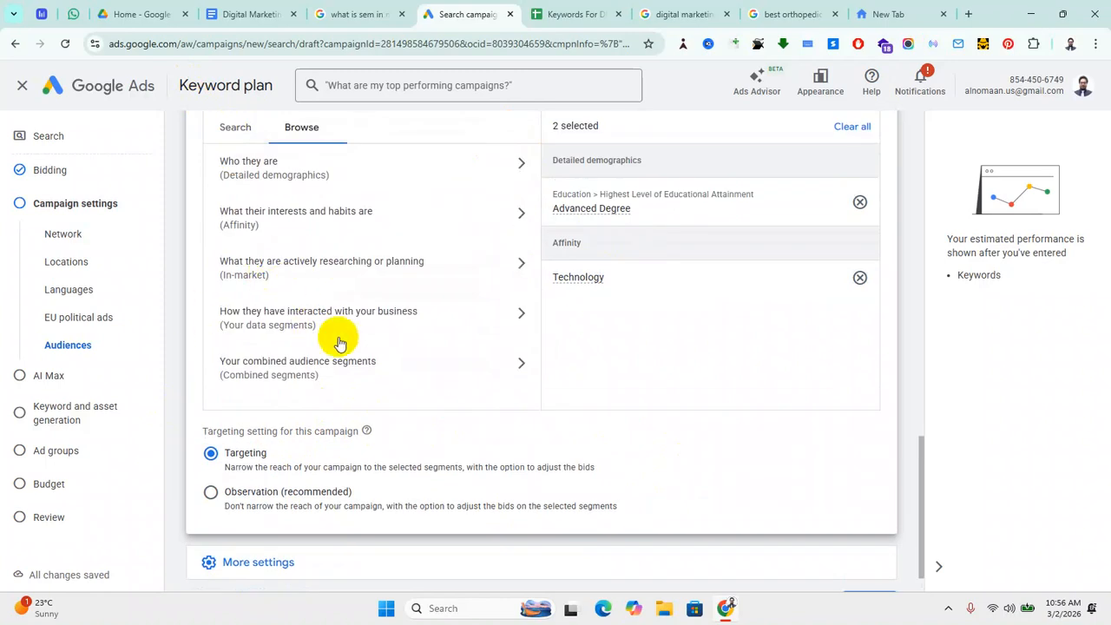
# Step: Tick Business Services in the 'What they are actively researching or planning' In-market list
pyautogui.click(517, 269)
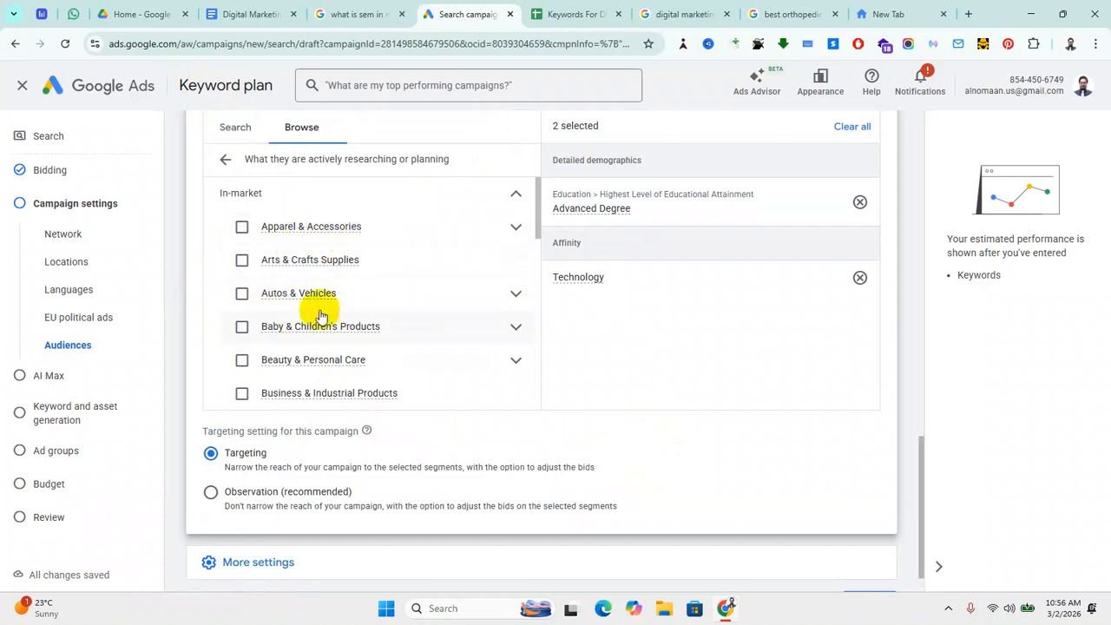
pyautogui.scroll(-2, 323, 319)
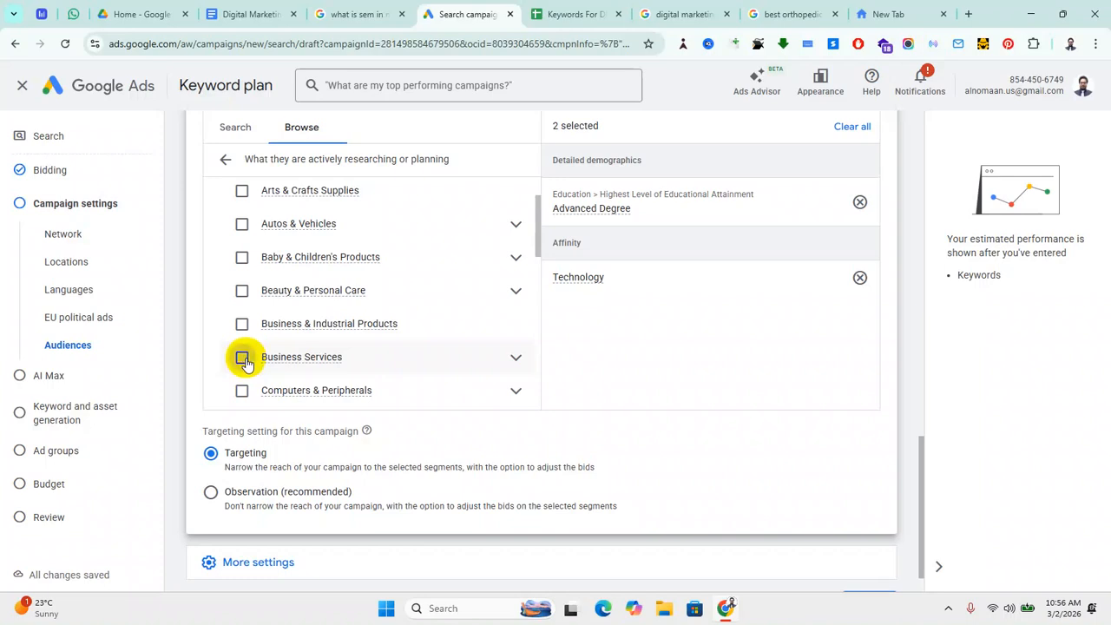
pyautogui.click(242, 358)
pyautogui.scroll(-2, 438, 330)
pyautogui.scroll(-2, 394, 347)
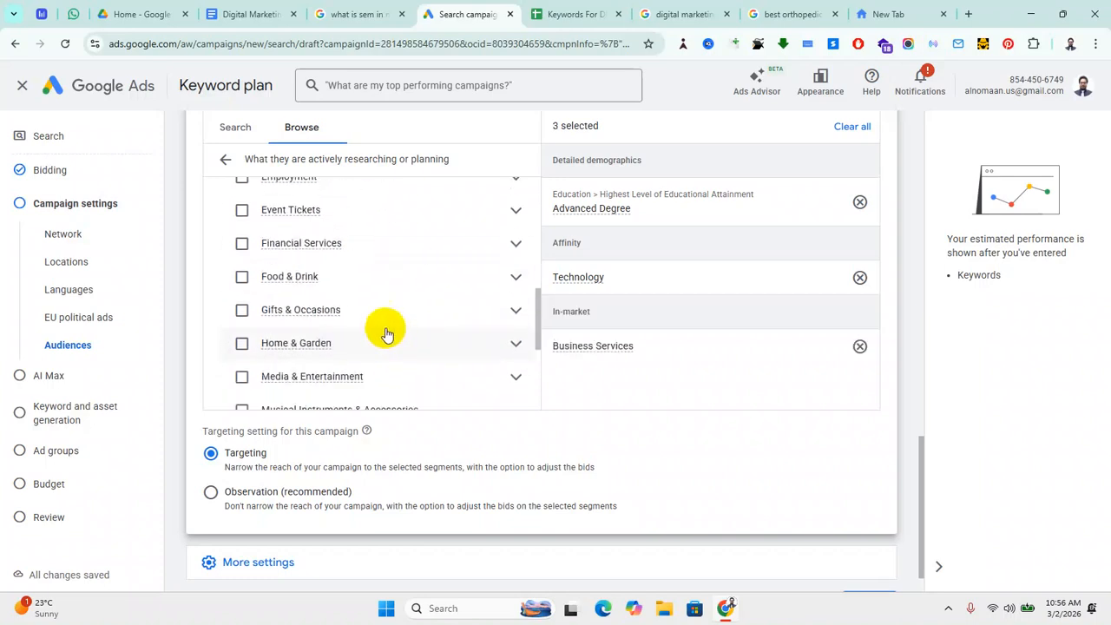
pyautogui.scroll(-3, 322, 305)
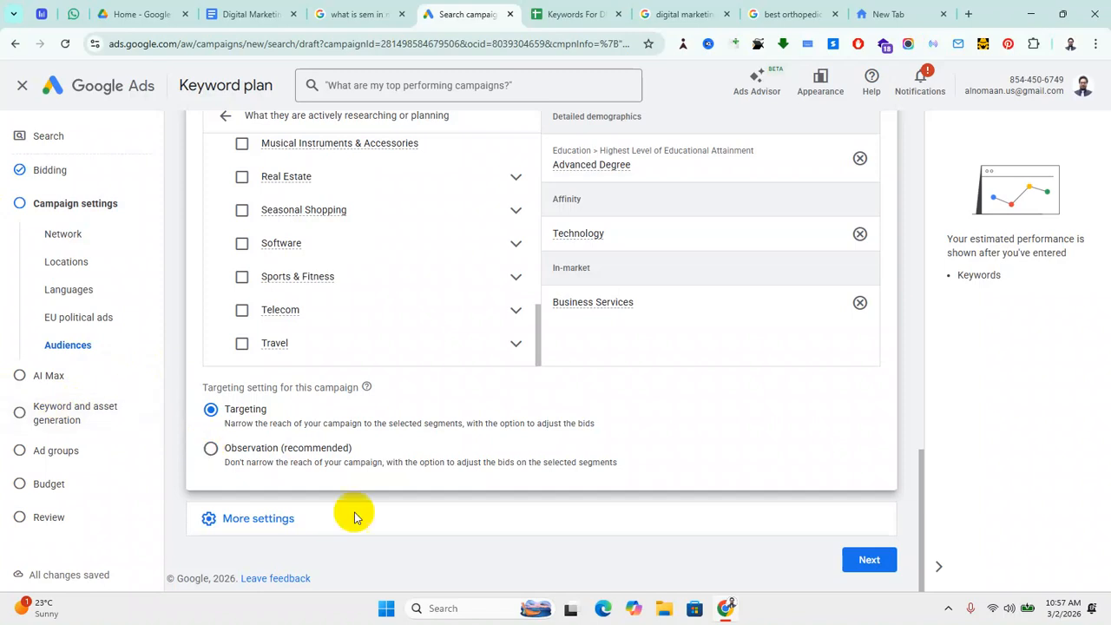
# Step: Select Observation (recommended) as the audience setting and expand More settings
pyautogui.click(210, 449)
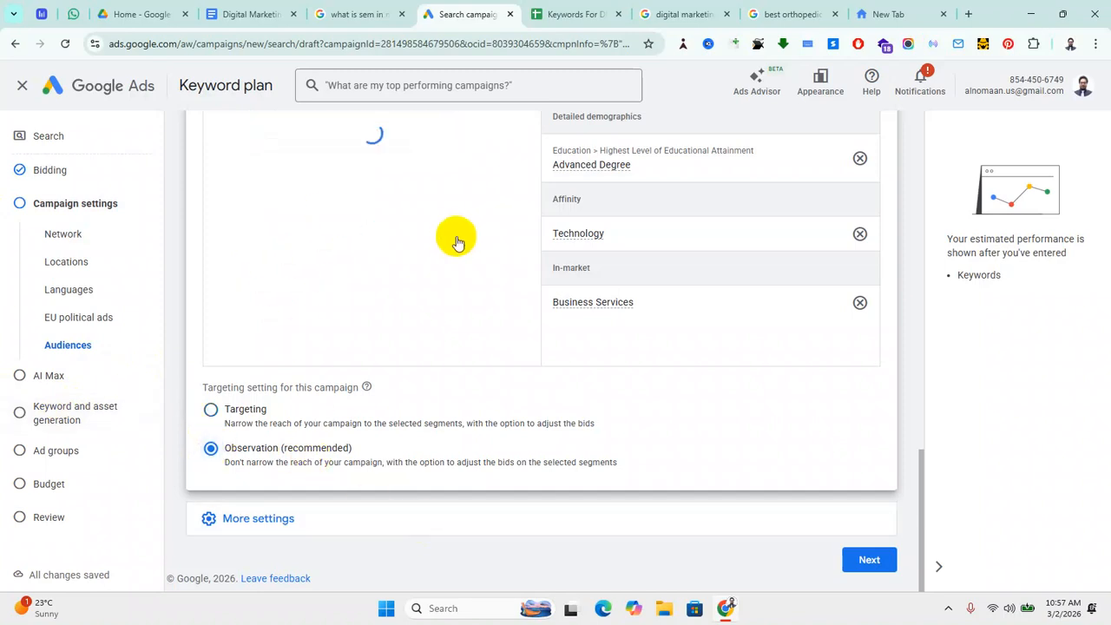
pyautogui.moveTo(379, 288)
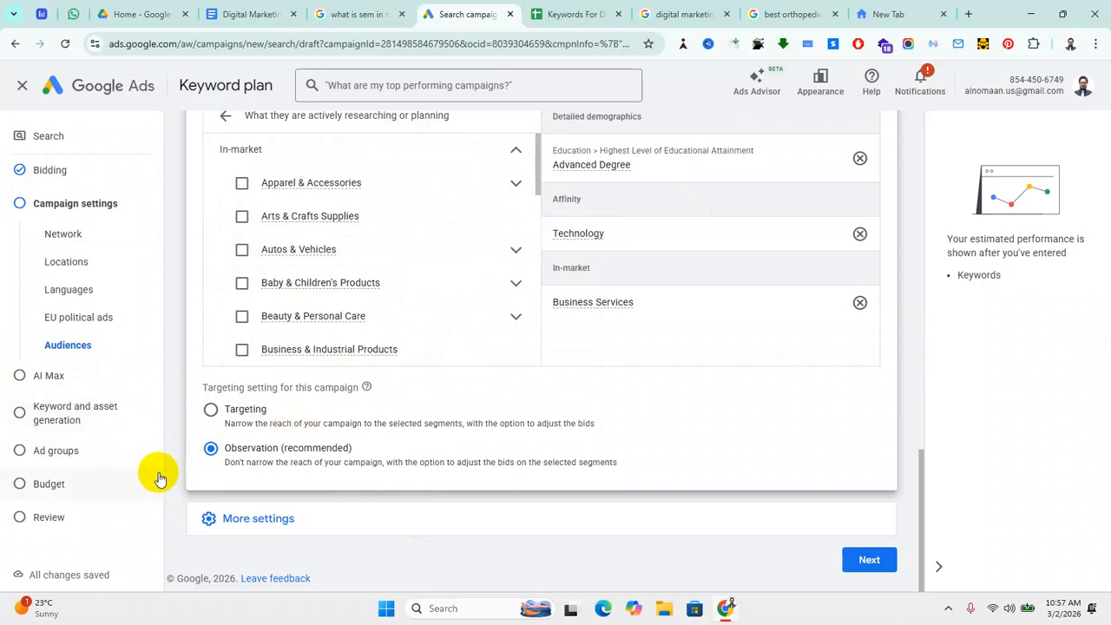
pyautogui.tripleClick(288, 518)
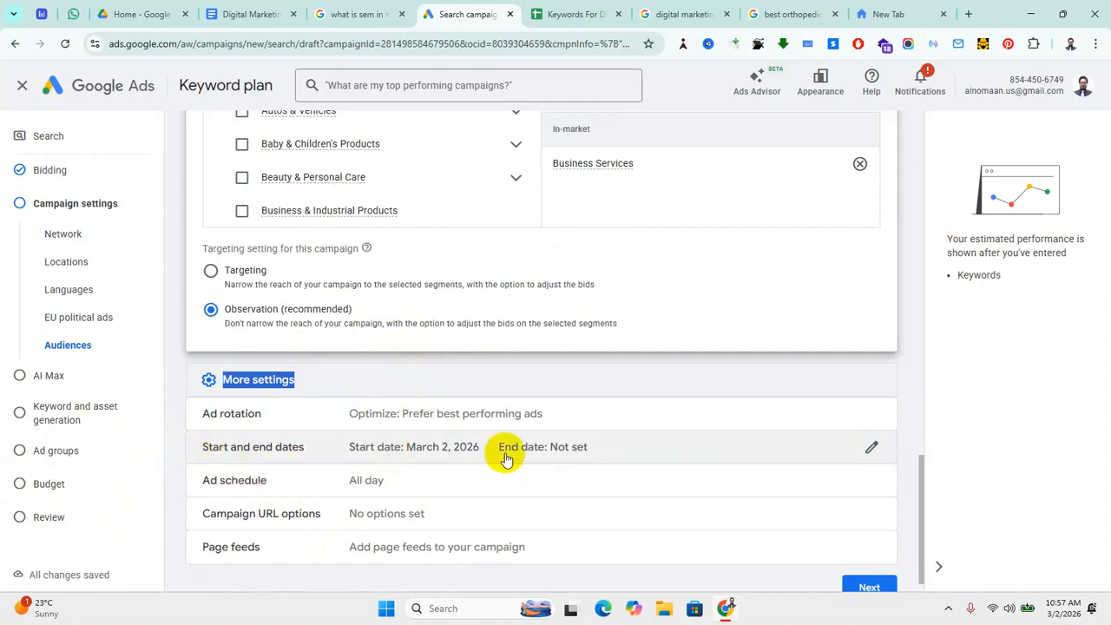
# Step: Set the campaign start date to Mar 3, 2026 and end date to Mar 8, 2026
pyautogui.click(871, 451)
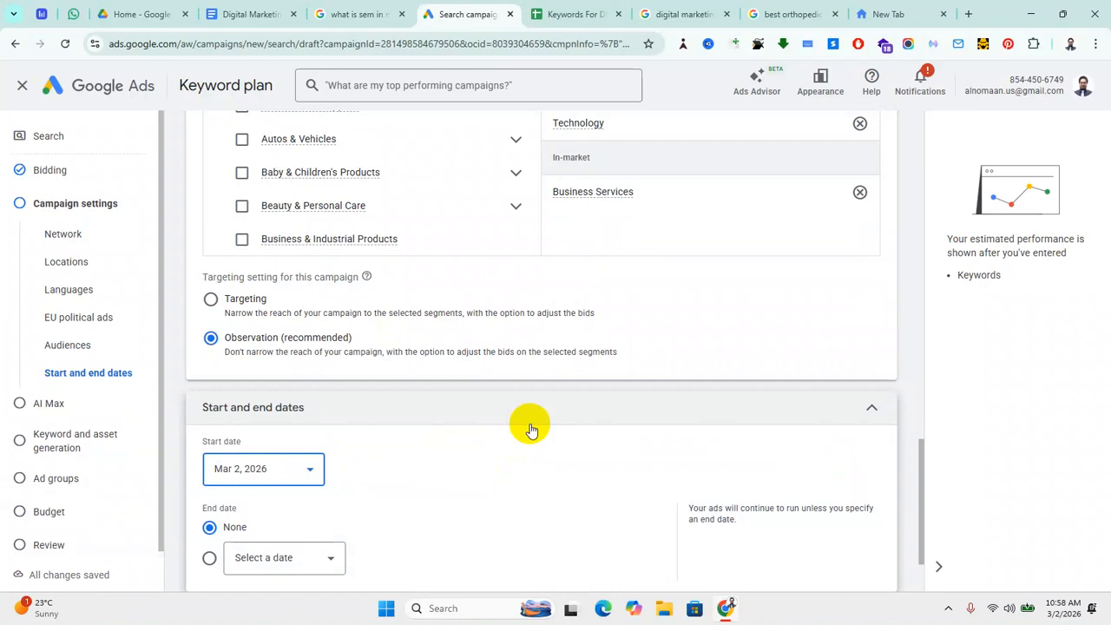
pyautogui.scroll(-2, 408, 440)
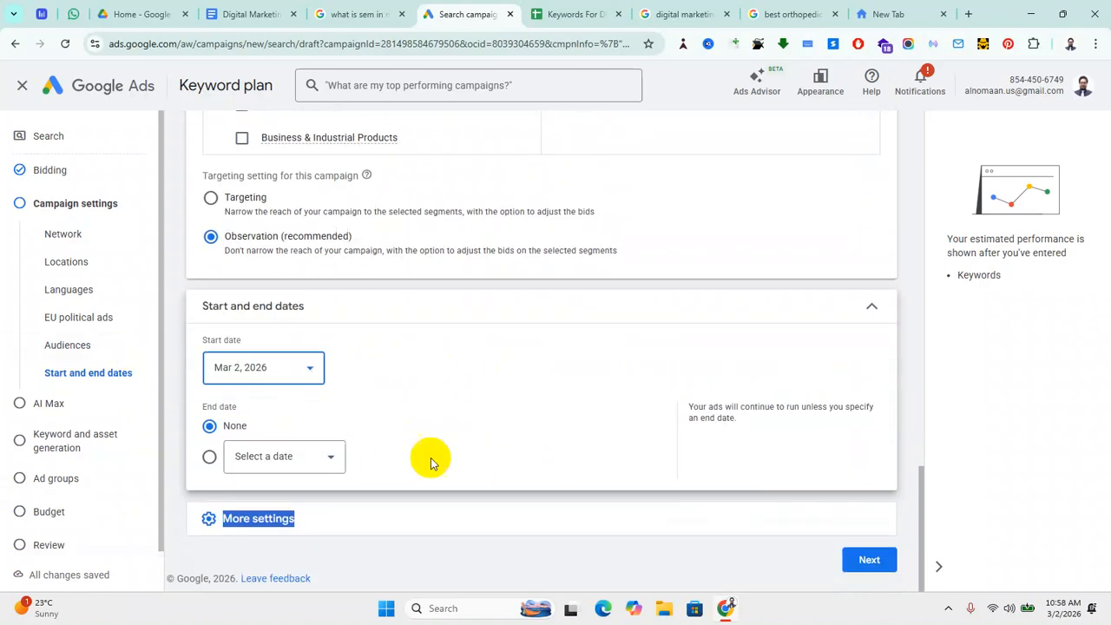
pyautogui.click(310, 368)
pyautogui.click(264, 248)
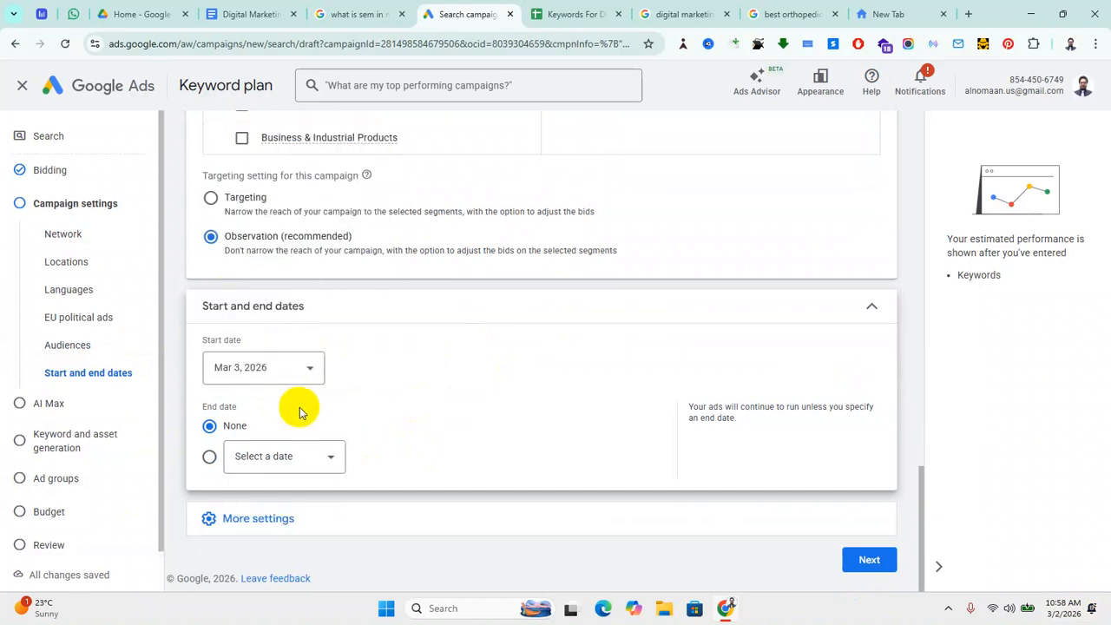
pyautogui.click(209, 457)
pyautogui.click(329, 459)
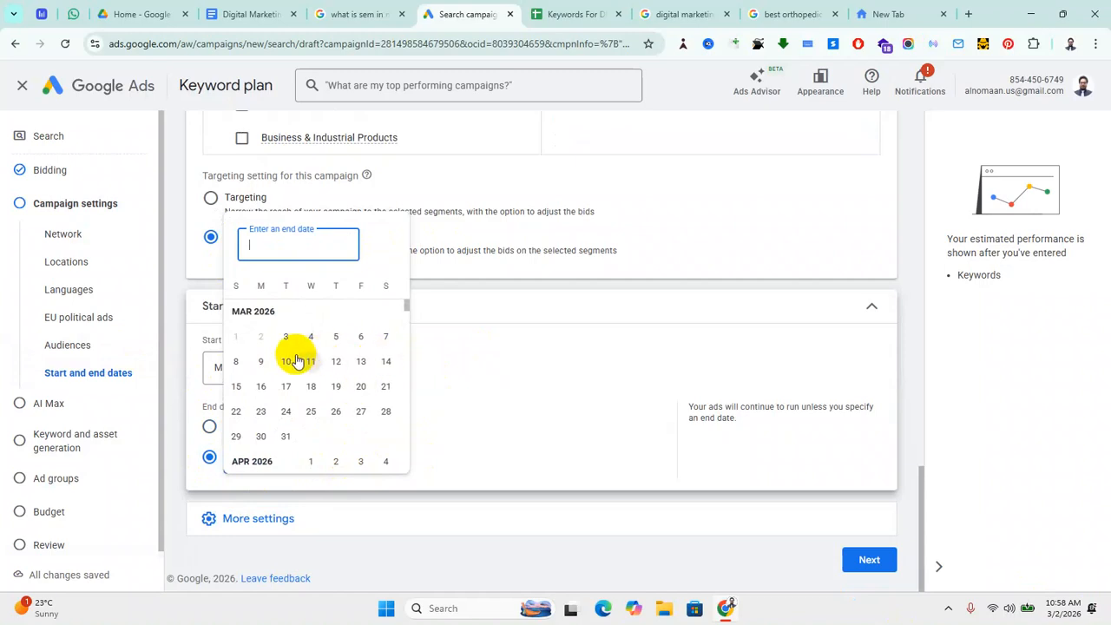
pyautogui.click(235, 363)
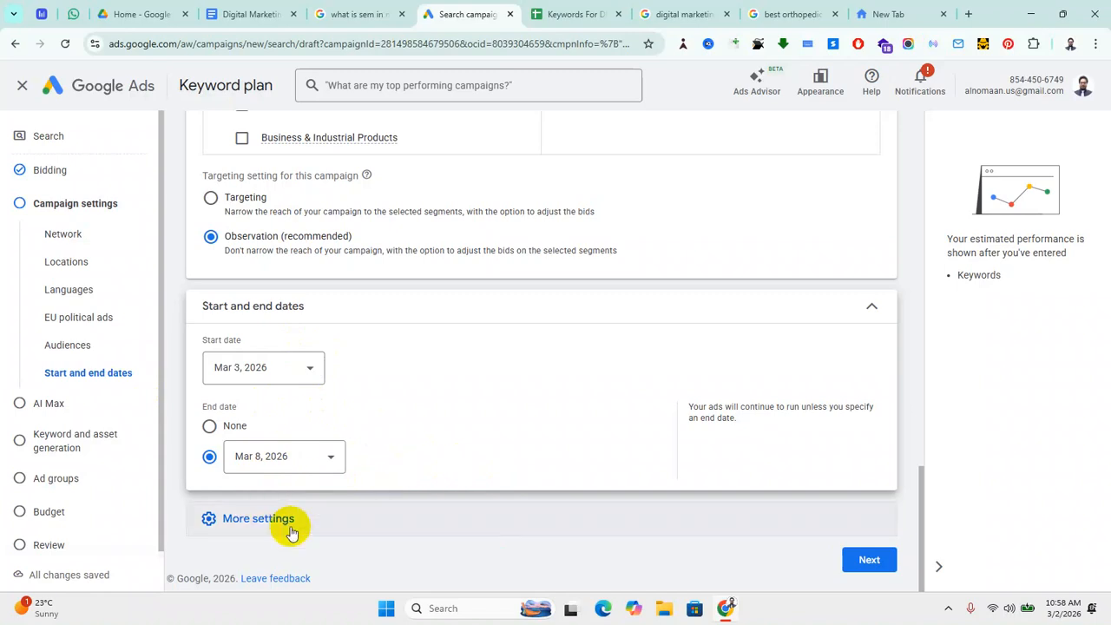
pyautogui.click(260, 537)
pyautogui.scroll(-2, 441, 414)
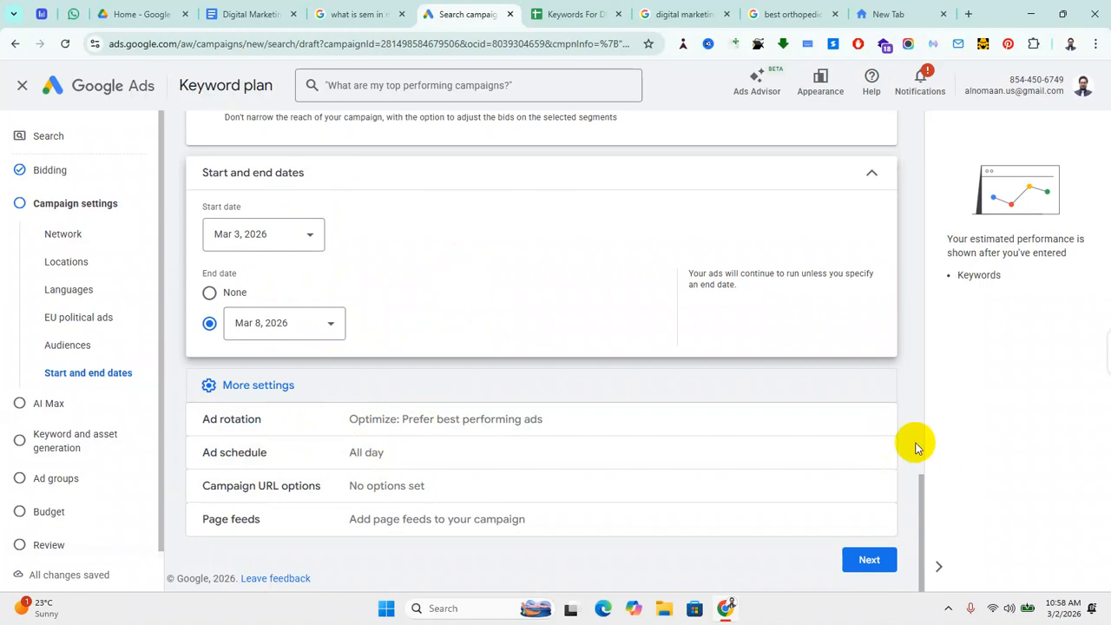
# Step: Schedule the ads to run on all days from 21:00 to 05:00
pyautogui.click(868, 453)
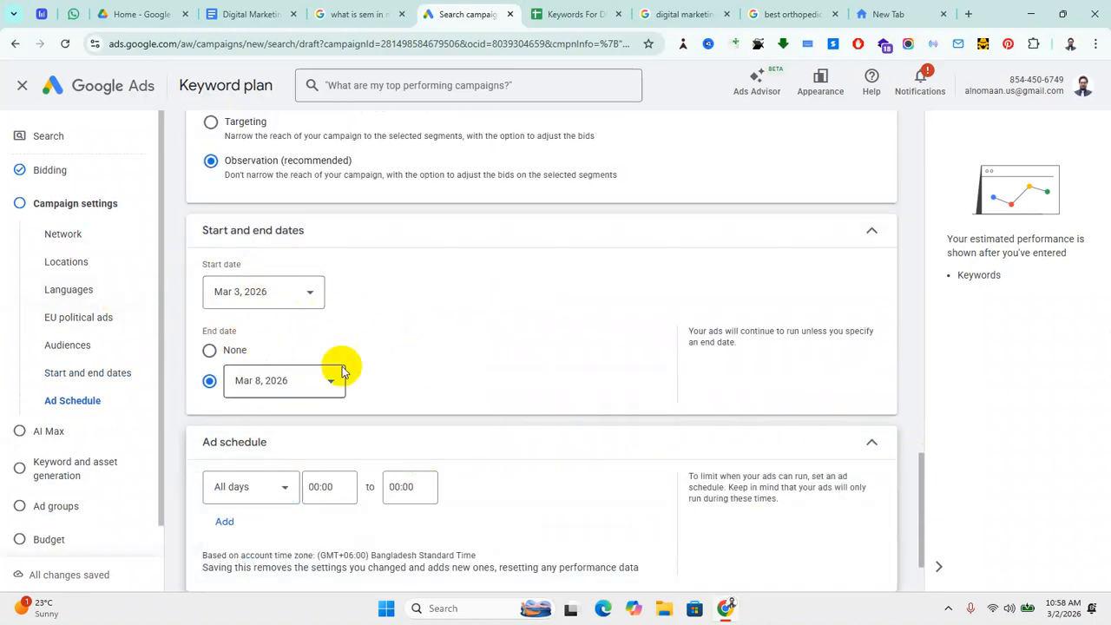
pyautogui.scroll(-2, 404, 367)
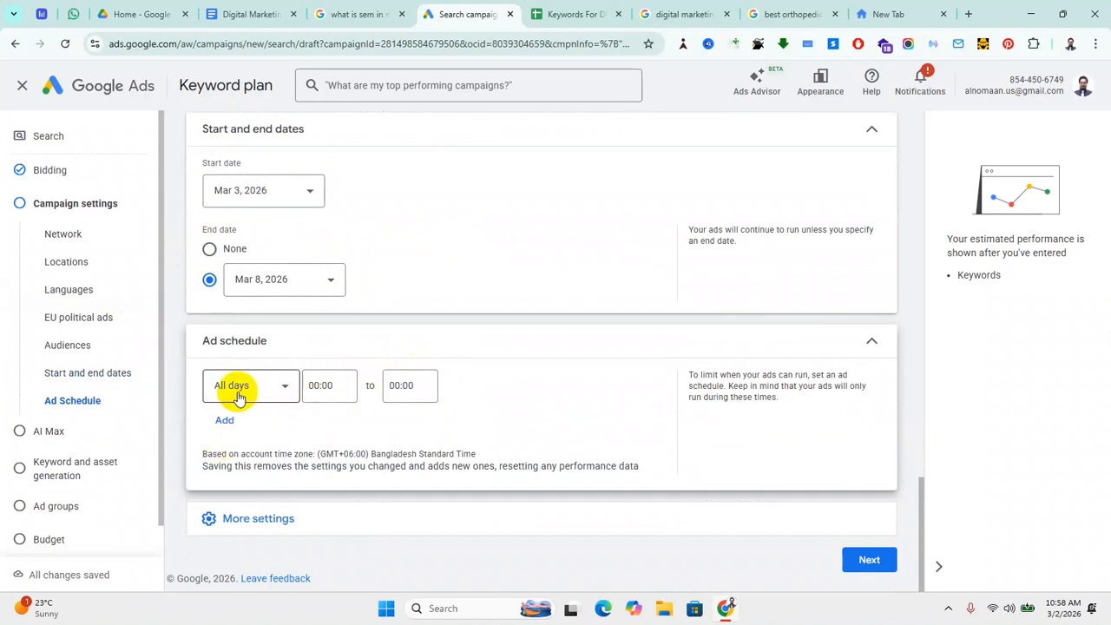
pyautogui.click(317, 385)
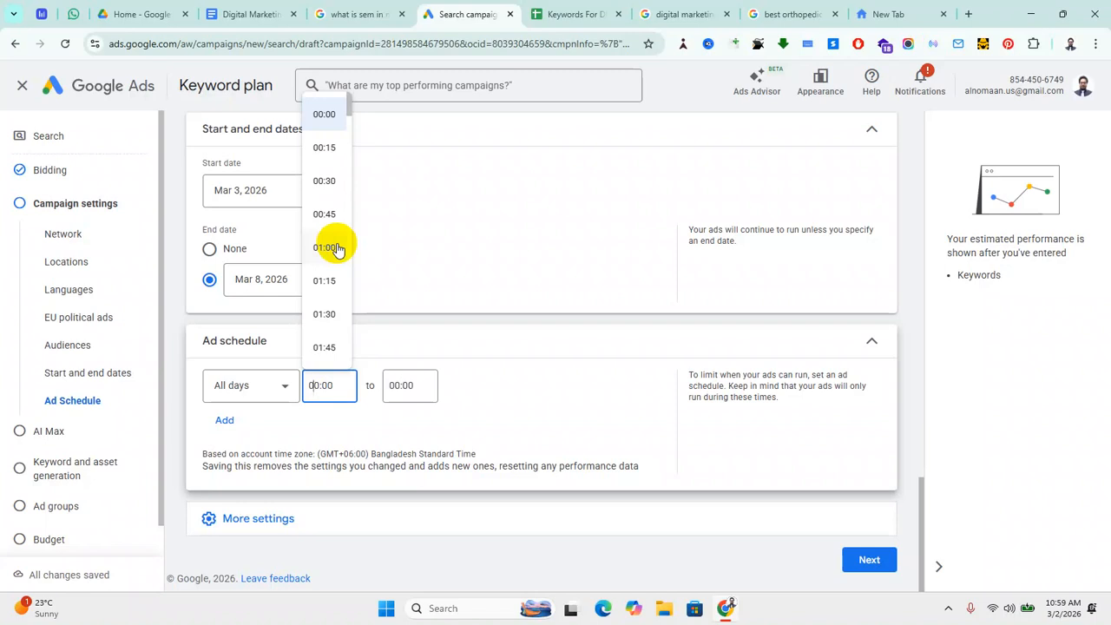
pyautogui.scroll(-2, 334, 269)
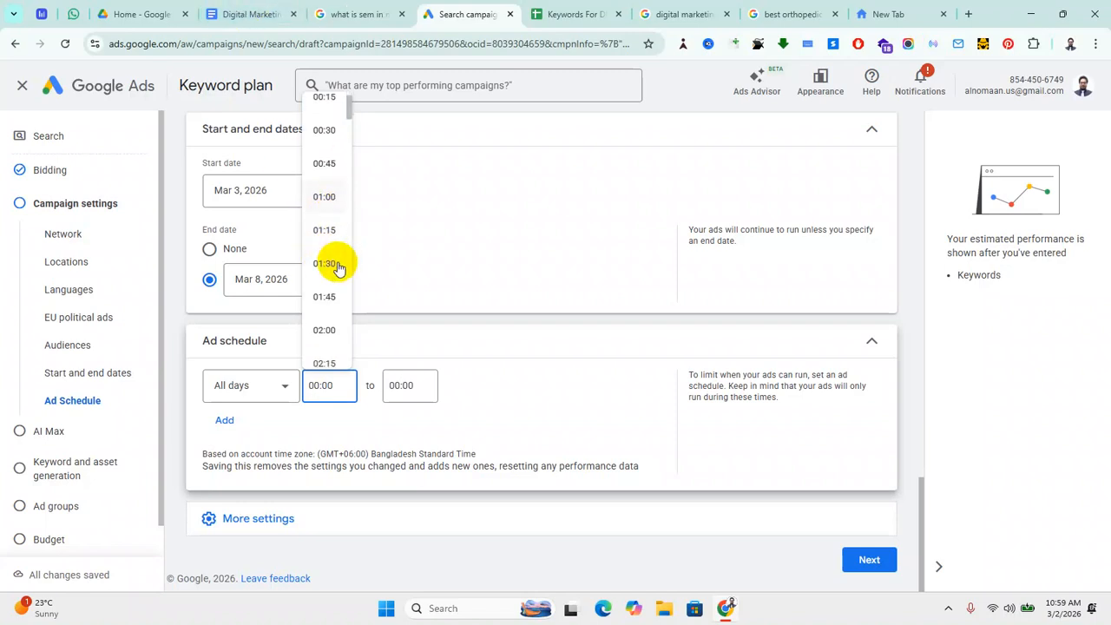
pyautogui.scroll(-15, 332, 312)
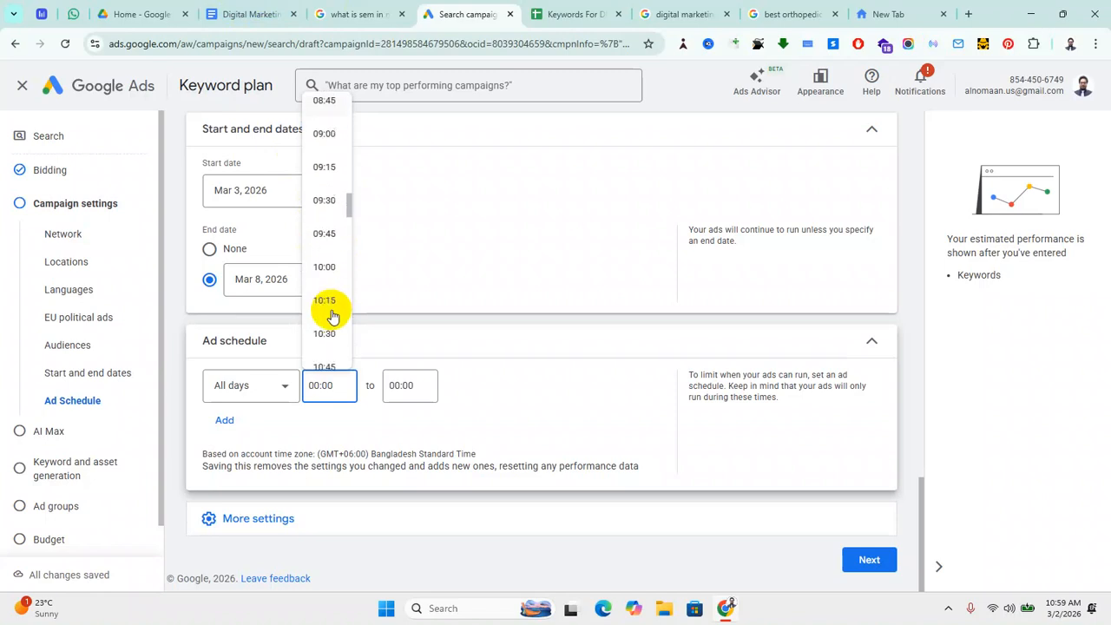
pyautogui.scroll(-4, 332, 319)
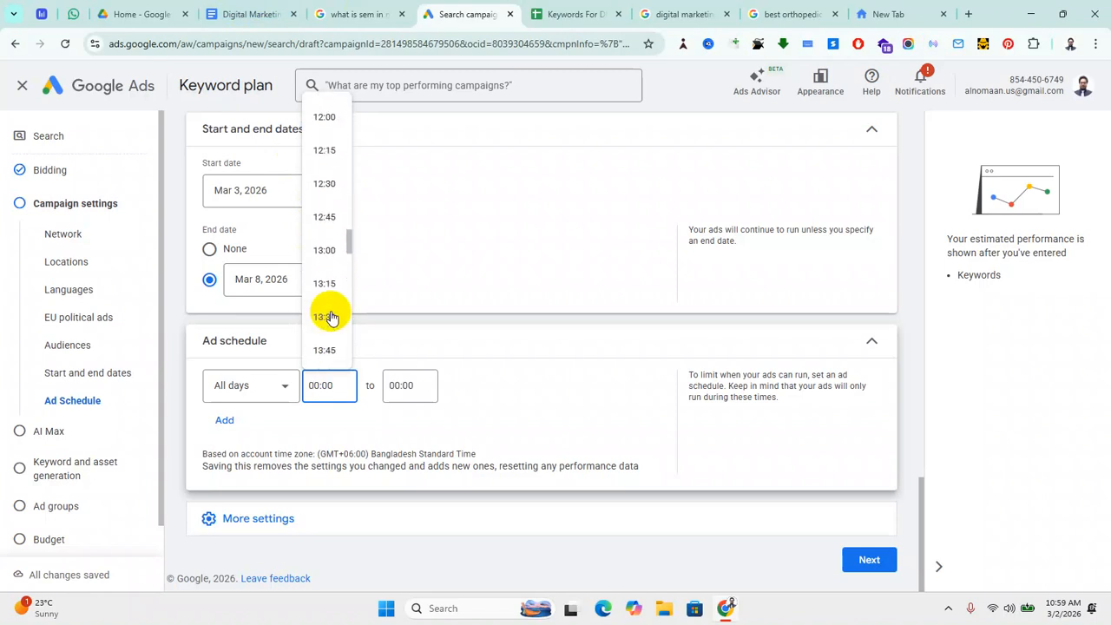
pyautogui.scroll(-2, 331, 317)
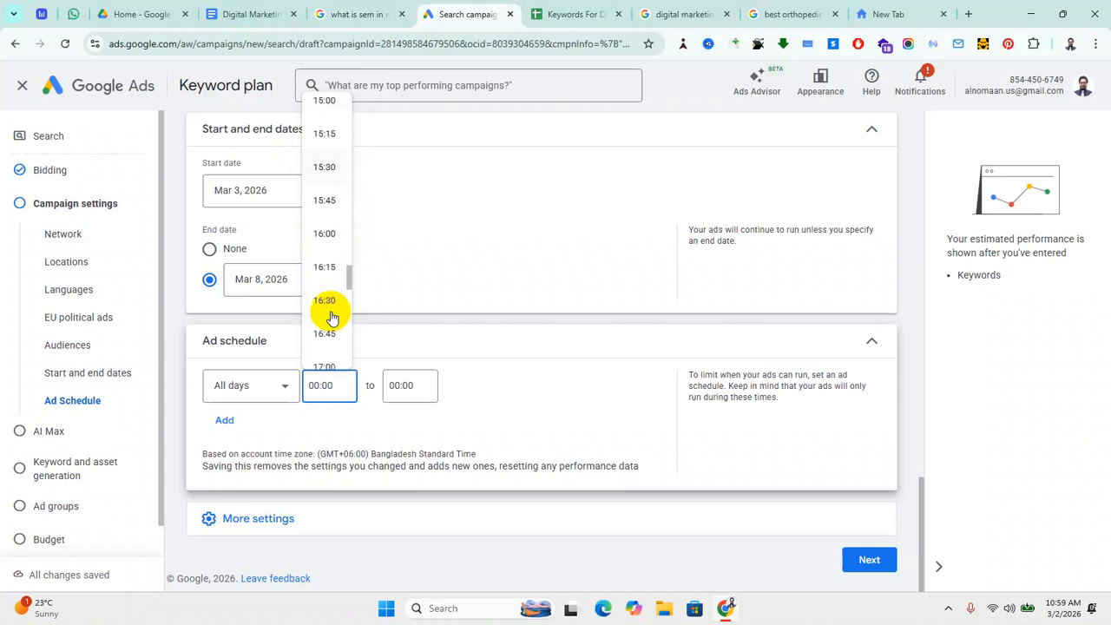
pyautogui.scroll(-3, 332, 317)
pyautogui.scroll(20, 330, 316)
pyautogui.scroll(6, 330, 311)
pyautogui.scroll(-12, 329, 312)
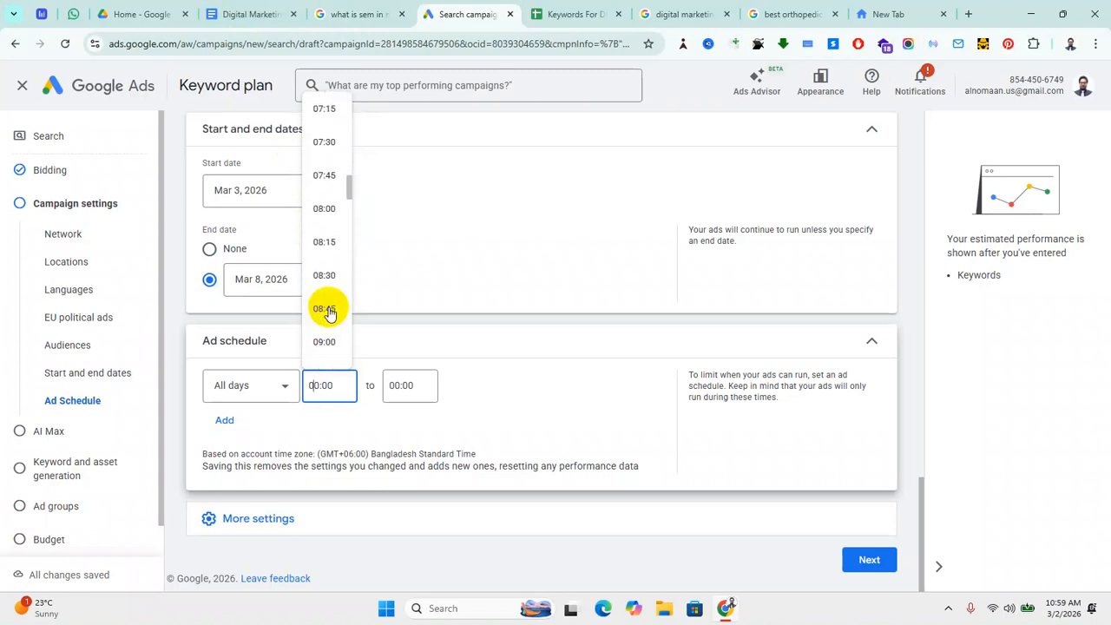
pyautogui.scroll(-1, 329, 313)
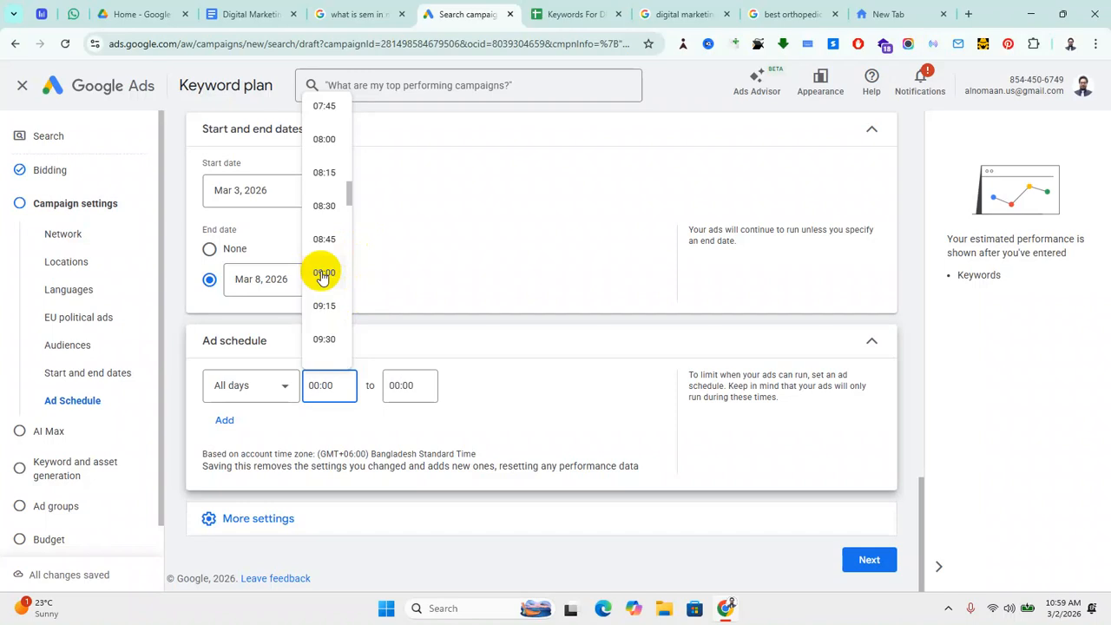
pyautogui.scroll(-8, 329, 303)
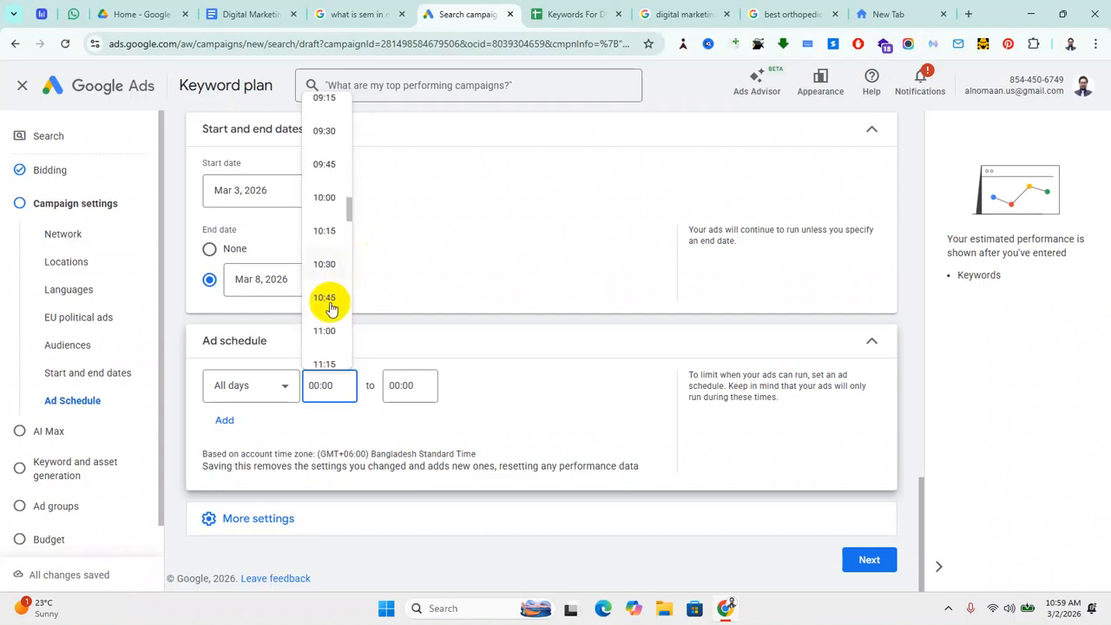
pyautogui.scroll(-11, 329, 308)
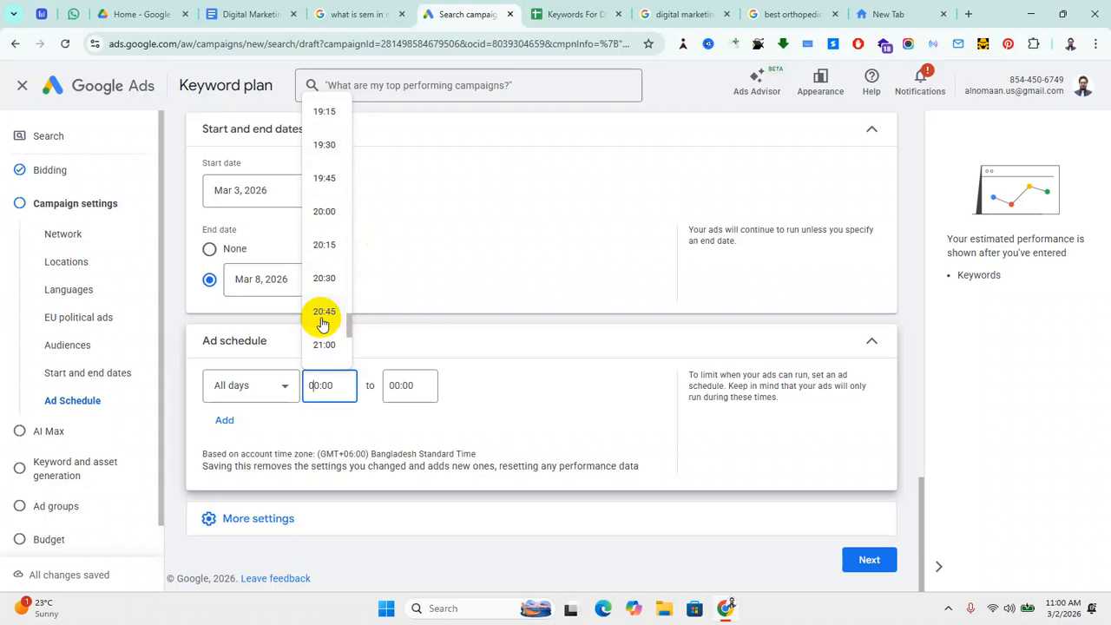
pyautogui.scroll(-1, 330, 328)
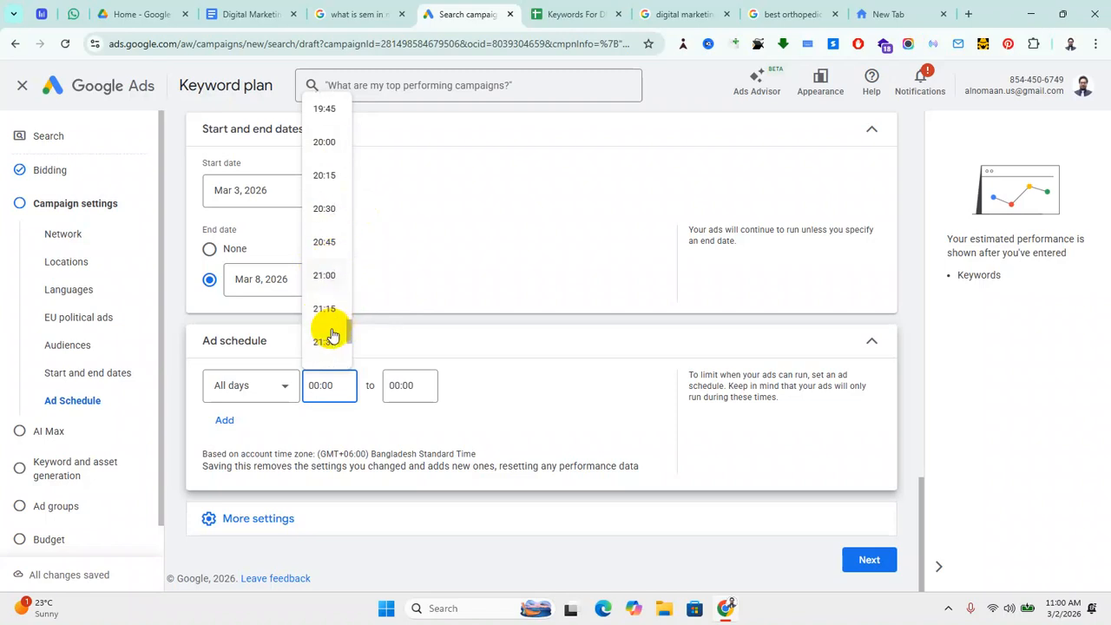
pyautogui.click(329, 279)
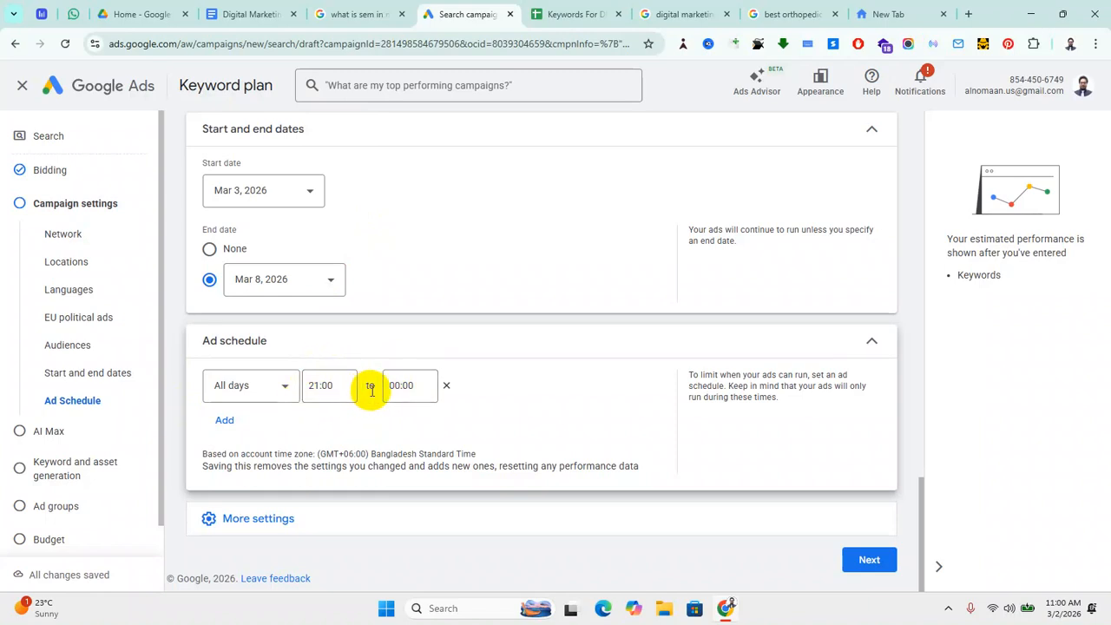
pyautogui.click(403, 385)
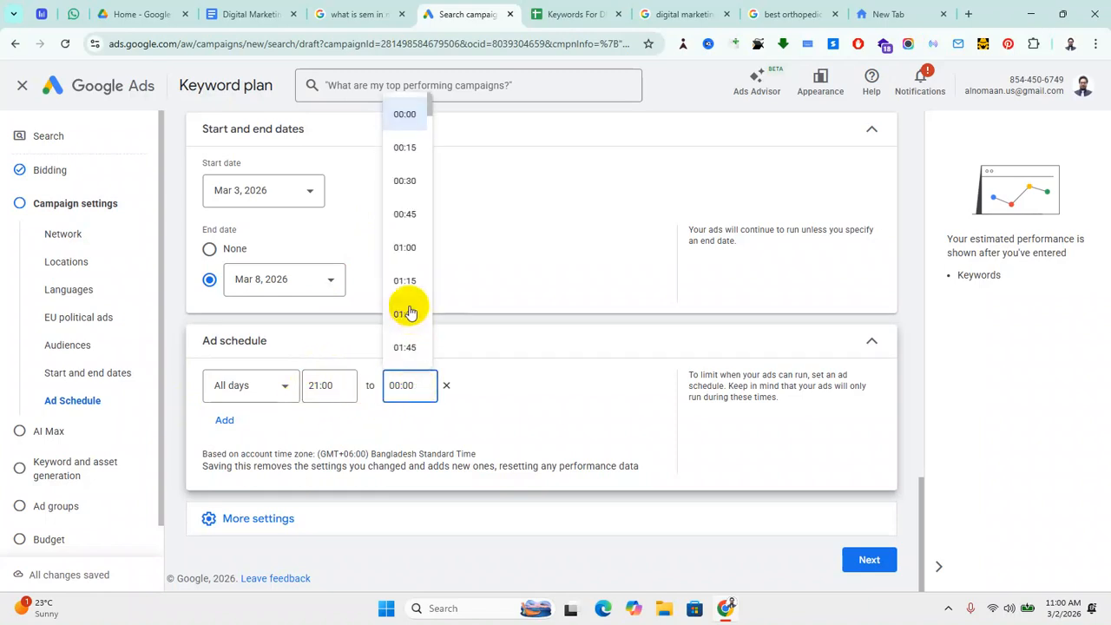
pyautogui.scroll(-6, 410, 319)
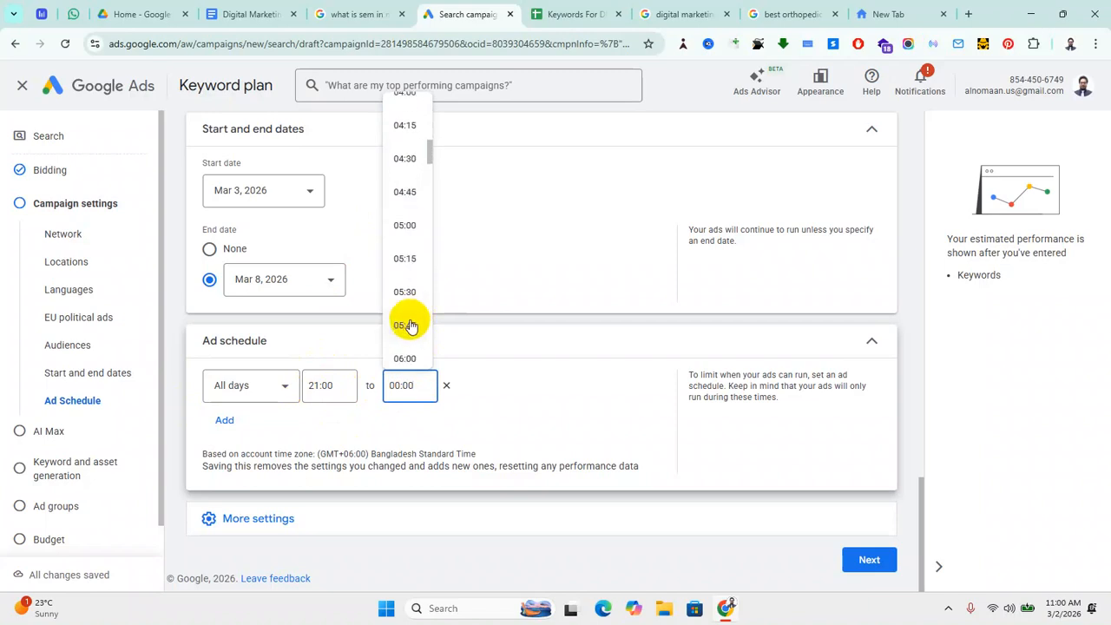
pyautogui.click(407, 229)
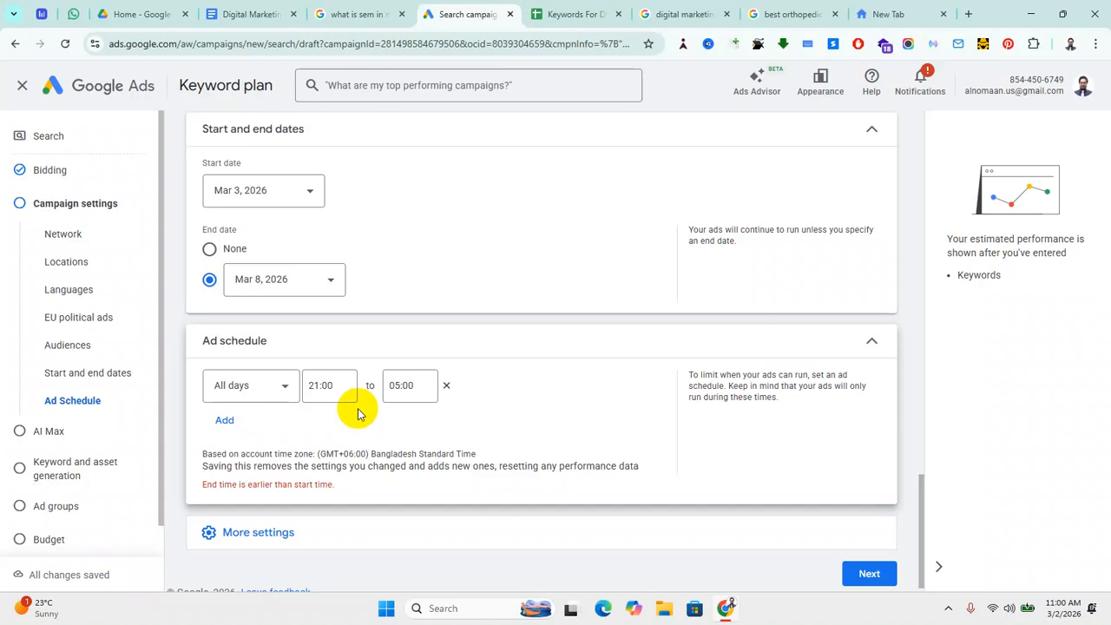
# Step: Add a Fridays schedule row, then remove it and reset the schedule to all days 00:00–00:00
pyautogui.click(228, 423)
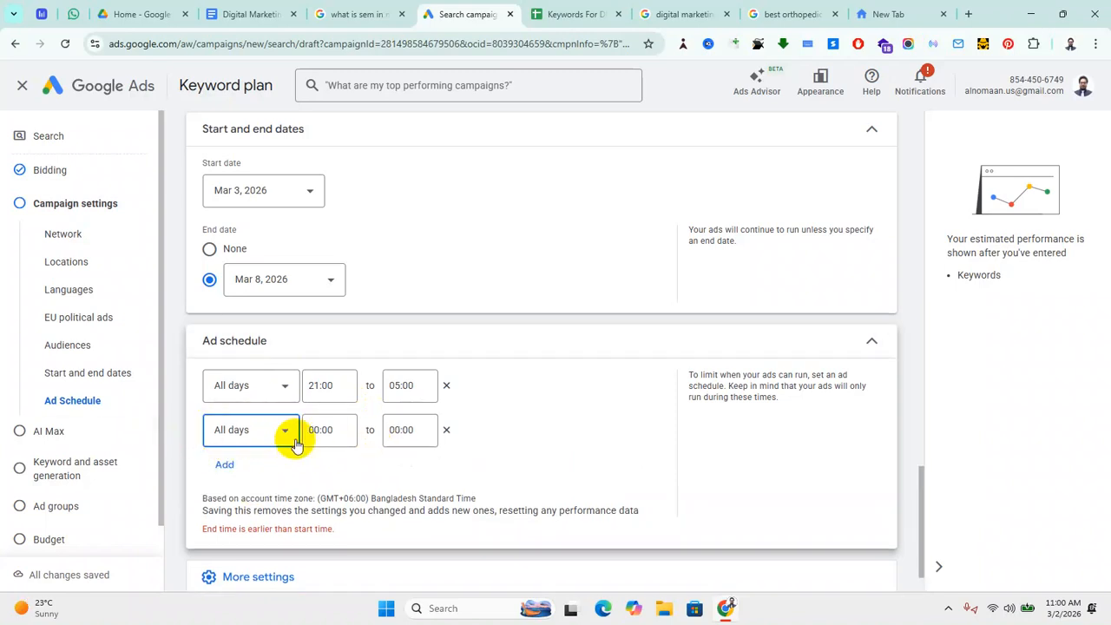
pyautogui.click(285, 434)
pyautogui.click(229, 427)
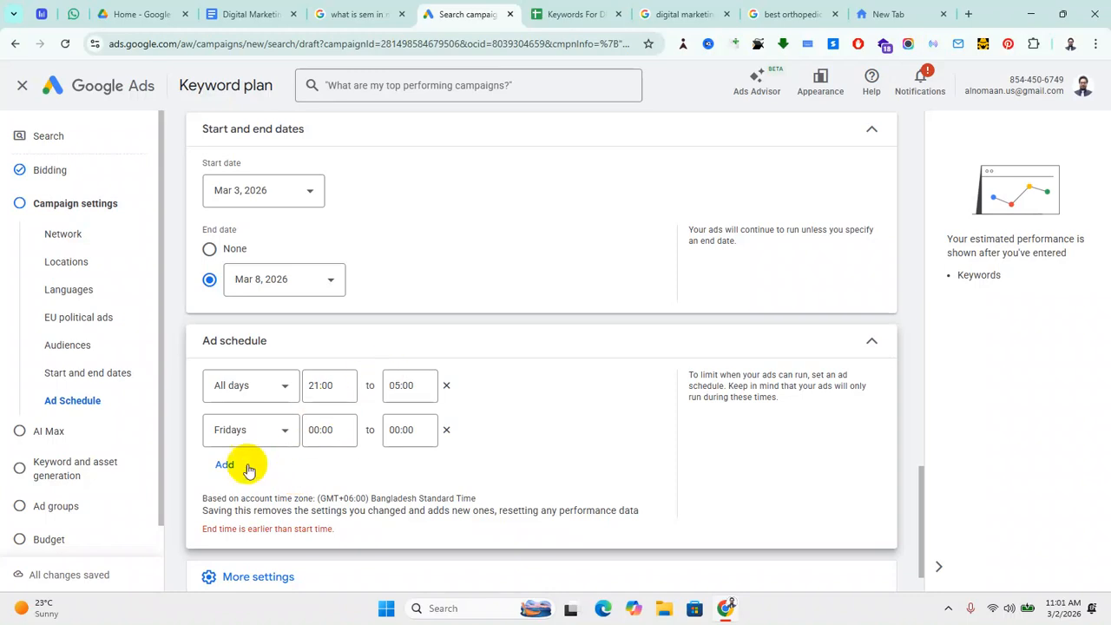
pyautogui.click(443, 431)
pyautogui.click(446, 386)
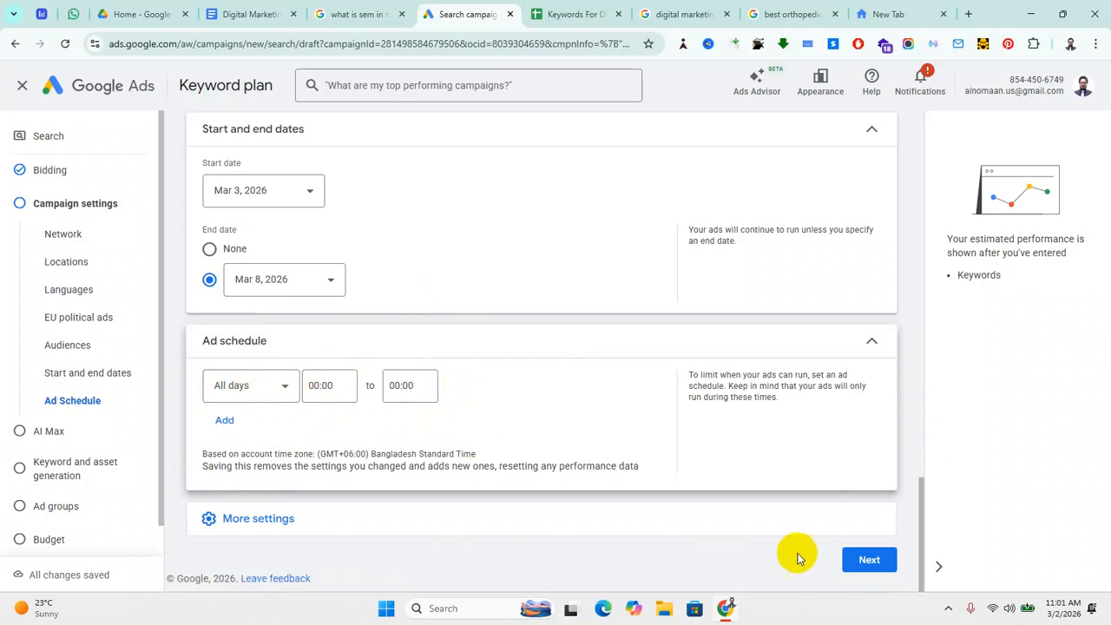
# Step: On the AI Max step, switch on 'Optimize your campaign with AI Max'
pyautogui.click(868, 559)
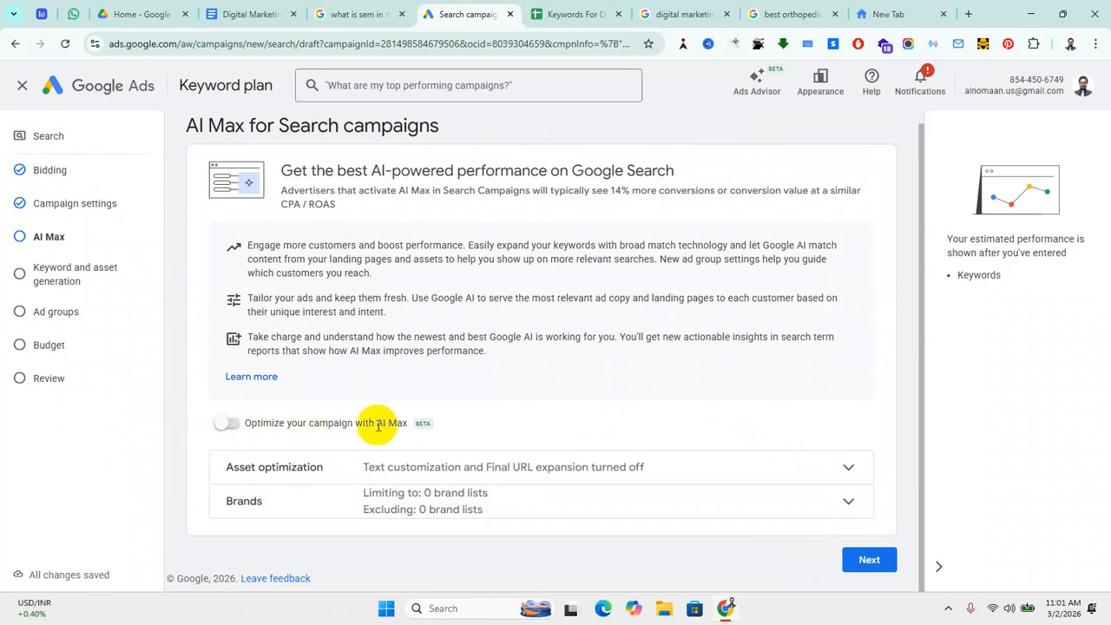
pyautogui.moveTo(377, 426); pyautogui.dragTo(405, 428)
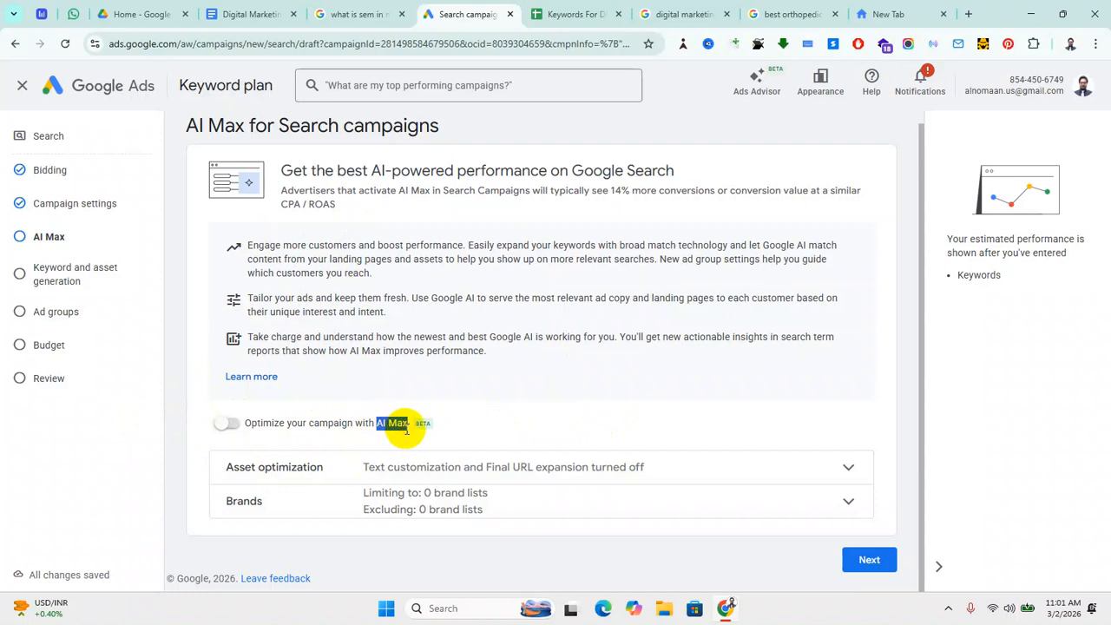
pyautogui.click(411, 434)
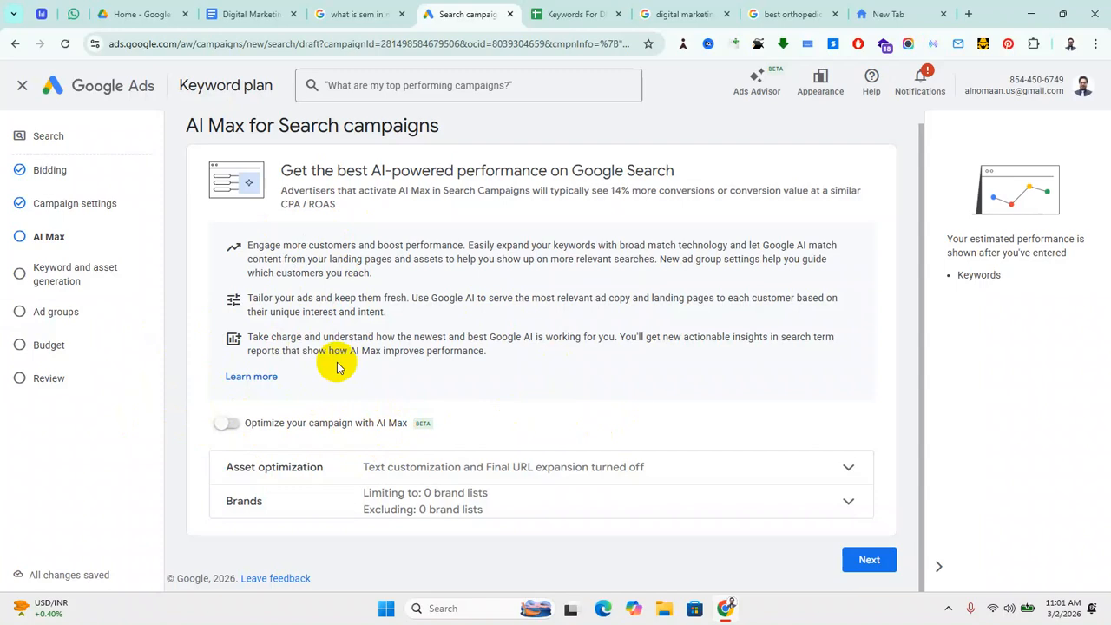
pyautogui.click(227, 427)
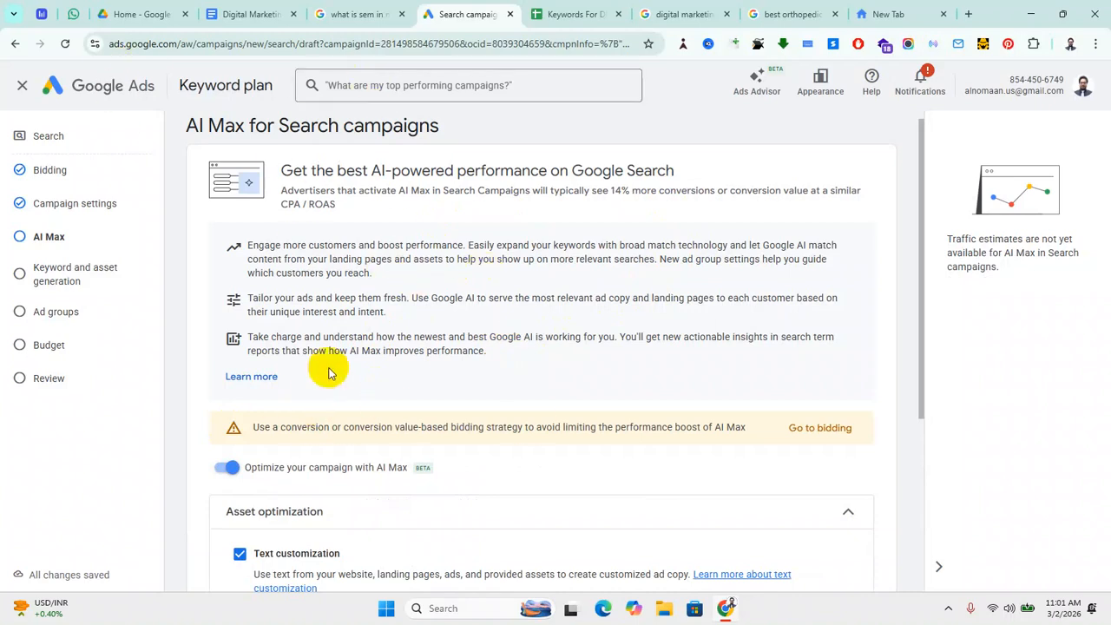
pyautogui.scroll(-2, 372, 373)
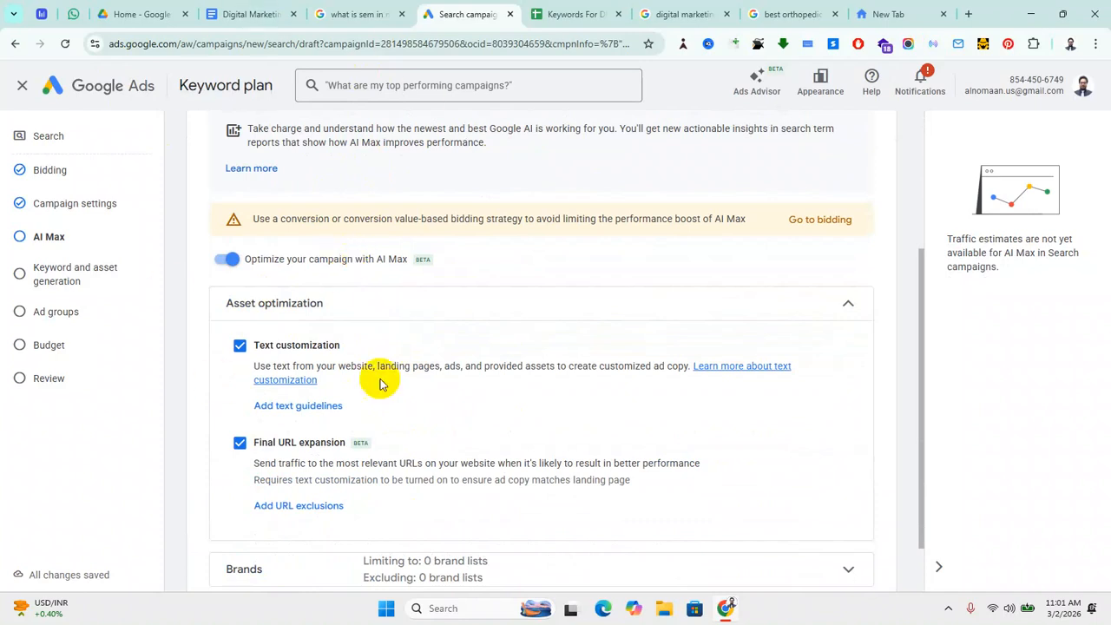
pyautogui.scroll(-1, 372, 378)
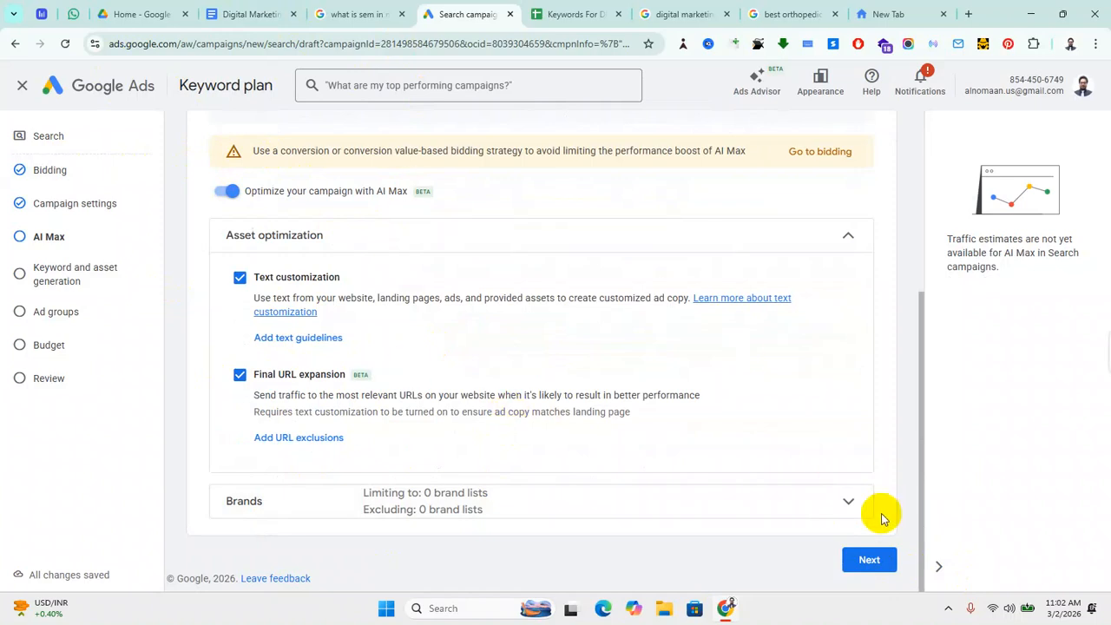
# Step: Expand the Brands settings to review them, then continue to keyword and asset generation
pyautogui.click(850, 502)
pyautogui.scroll(-3, 347, 468)
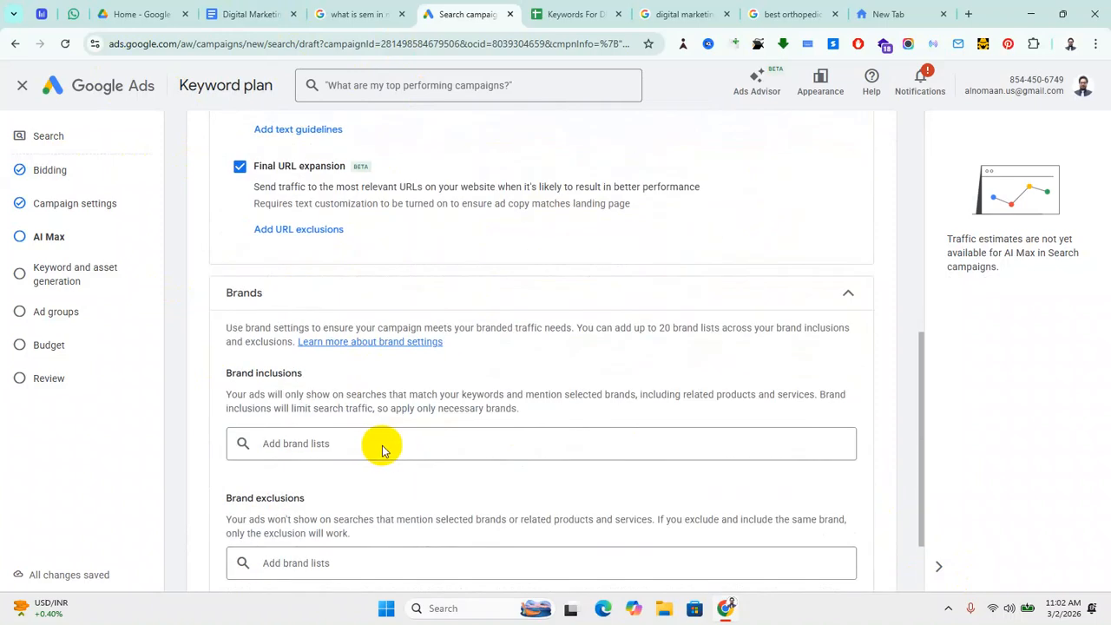
pyautogui.scroll(-2, 382, 448)
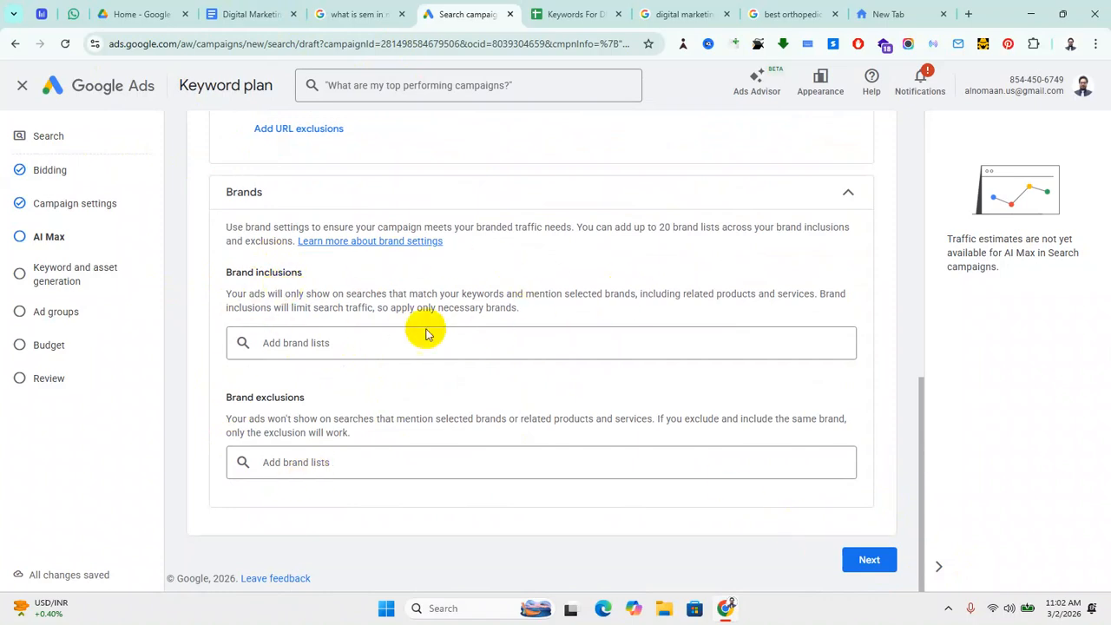
pyautogui.scroll(7, 560, 386)
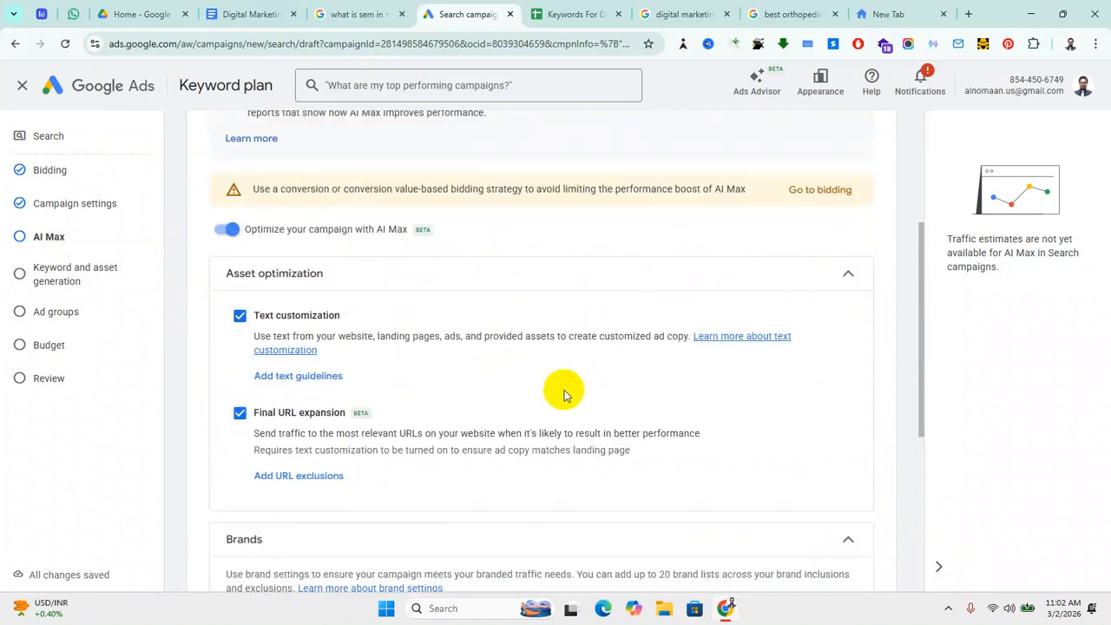
pyautogui.scroll(-2, 434, 335)
pyautogui.scroll(-5, 496, 372)
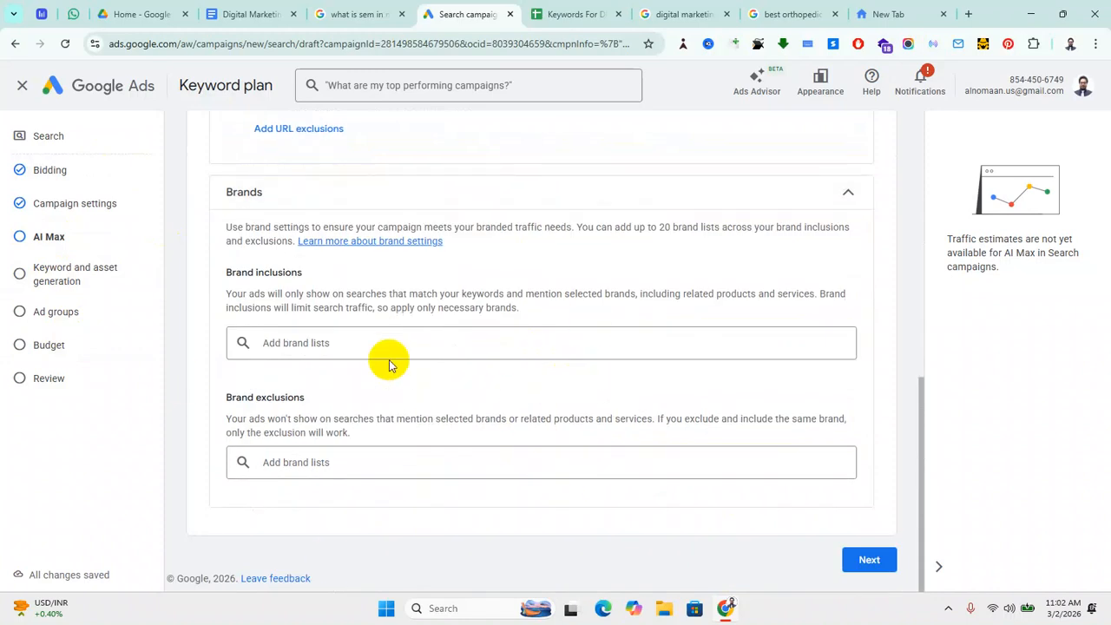
pyautogui.click(868, 560)
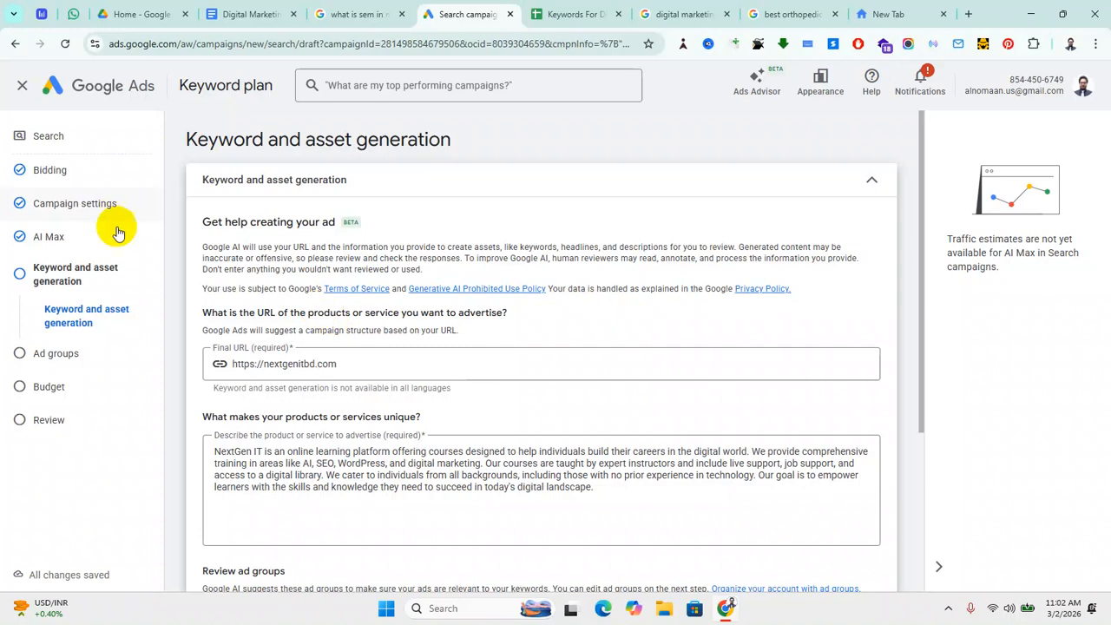
pyautogui.moveTo(339, 363); pyautogui.dragTo(227, 363)
pyautogui.click(572, 485)
pyautogui.moveTo(593, 487); pyautogui.dragTo(203, 451)
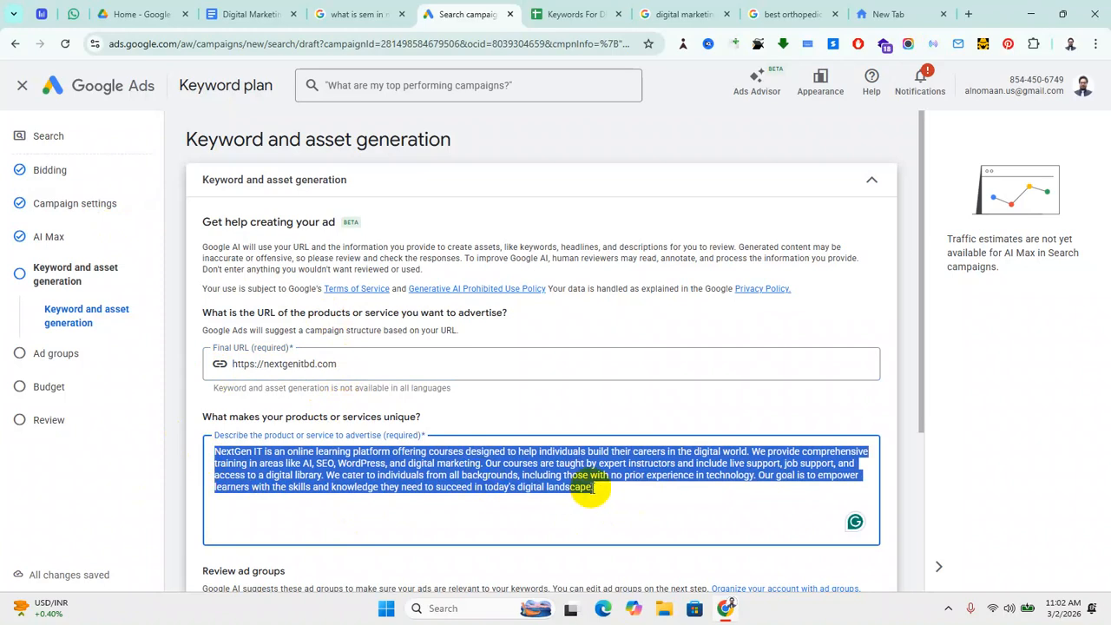
pyautogui.click(635, 497)
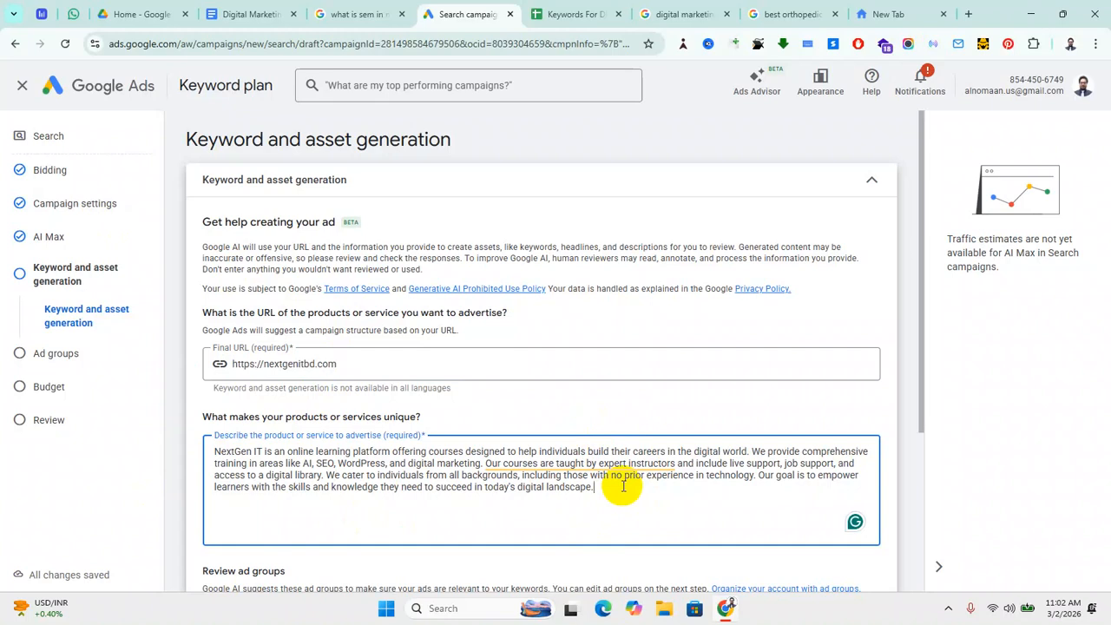
pyautogui.scroll(-2, 533, 521)
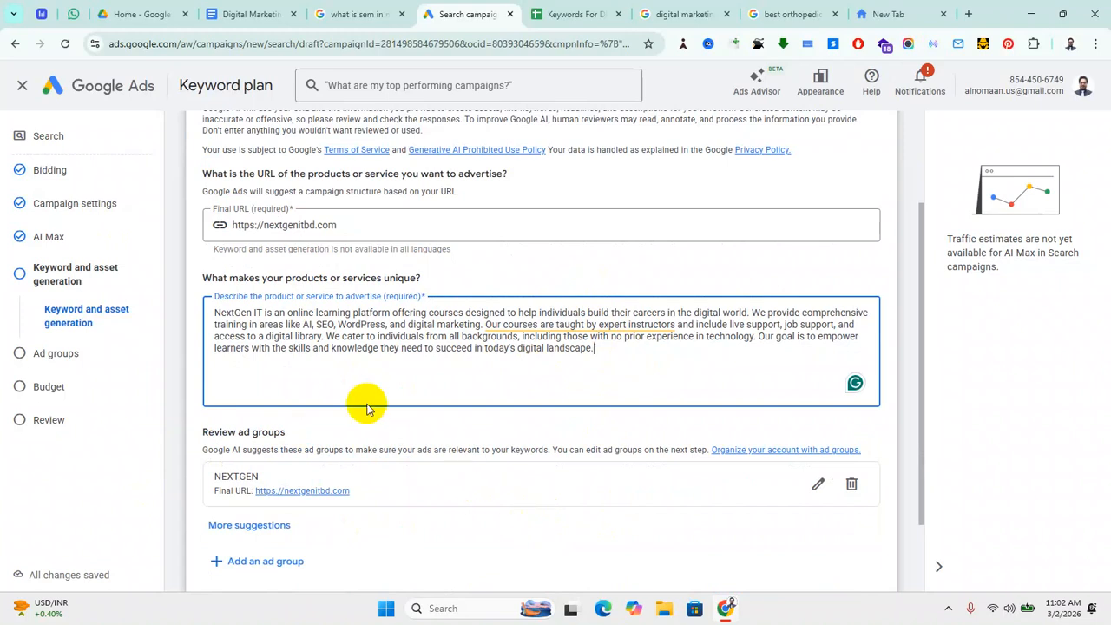
pyautogui.scroll(-1, 369, 409)
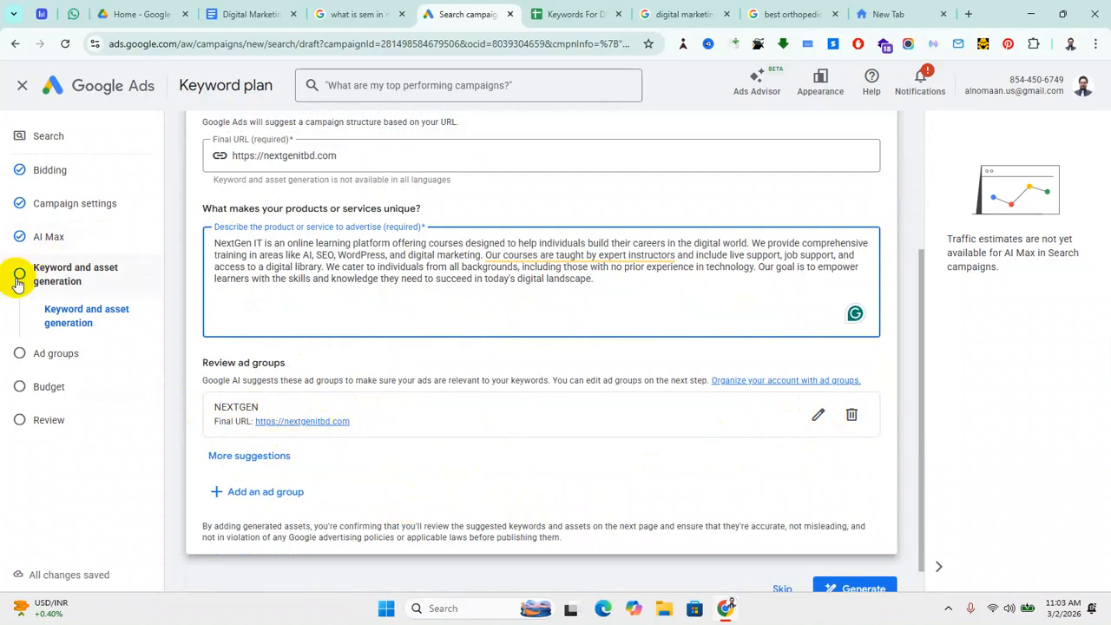
pyautogui.scroll(-1, 698, 418)
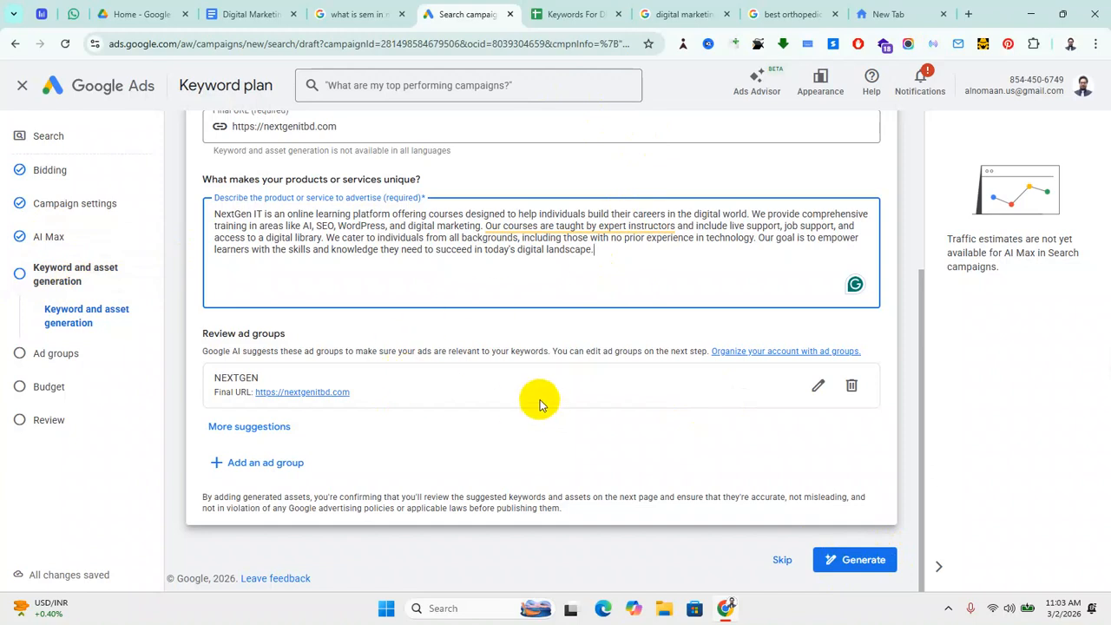
# Step: Generate the NEXTGEN ad group and expand its full list of 12 keywords
pyautogui.click(863, 560)
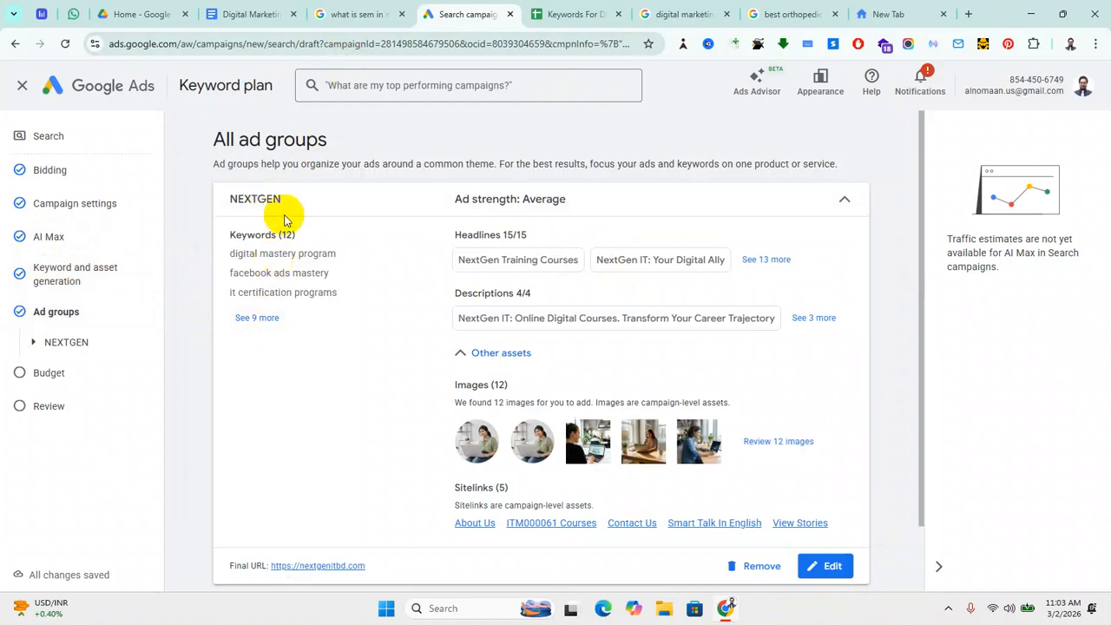
pyautogui.click(258, 318)
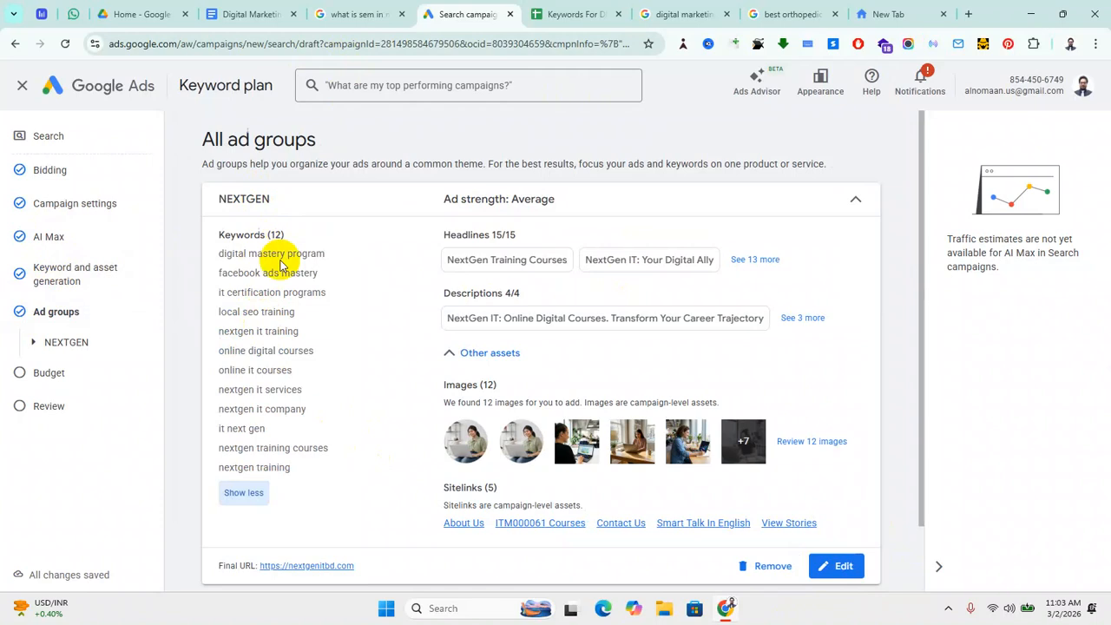
pyautogui.moveTo(300, 469); pyautogui.dragTo(219, 253)
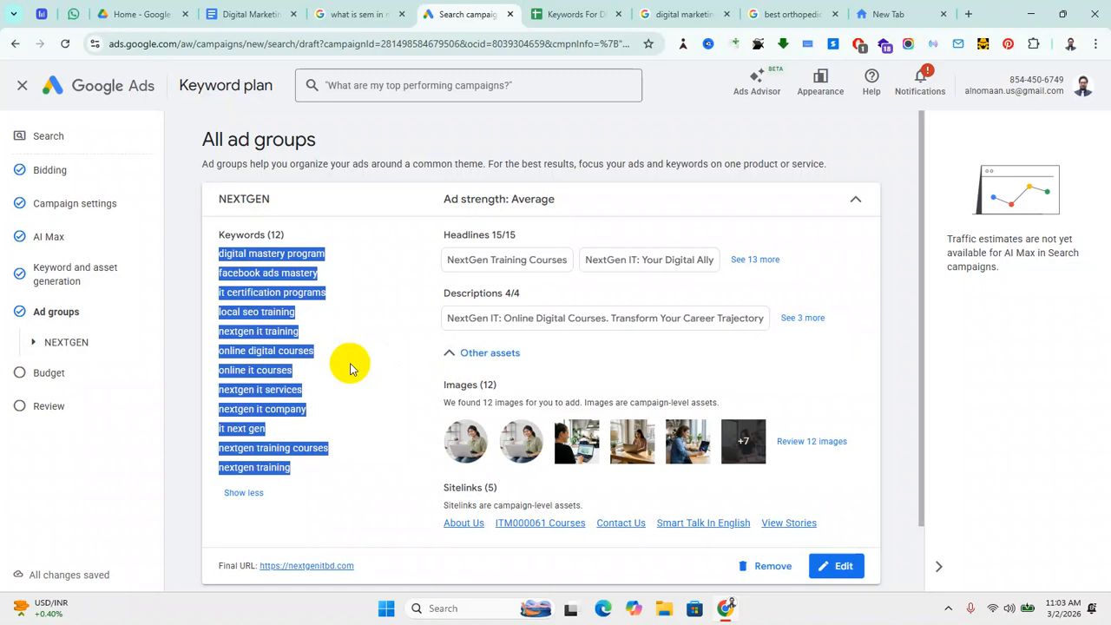
pyautogui.click(184, 208)
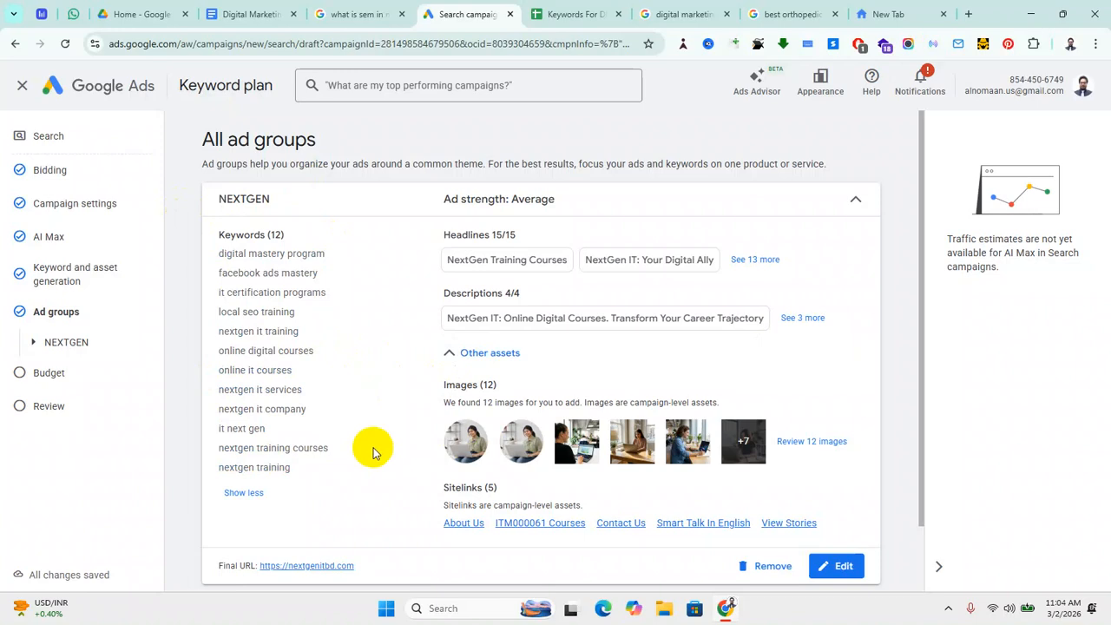
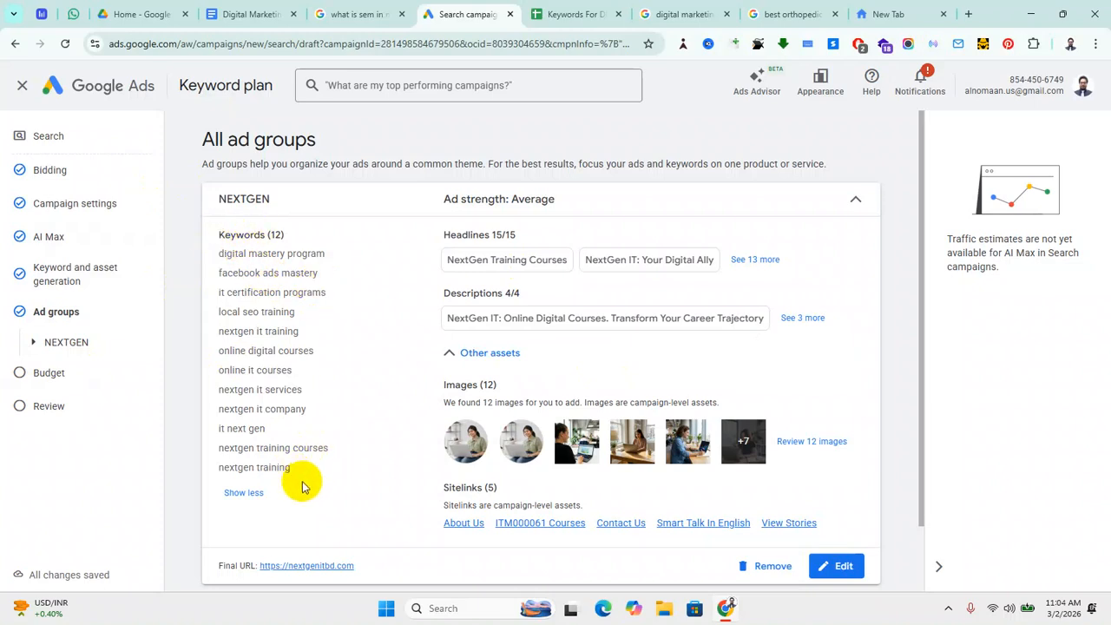
# Step: Highlight and review the twelve suggested NEXTGEN keywords, scrolling through the ad group card
pyautogui.moveTo(218, 248); pyautogui.dragTo(347, 485)
pyautogui.click(347, 484)
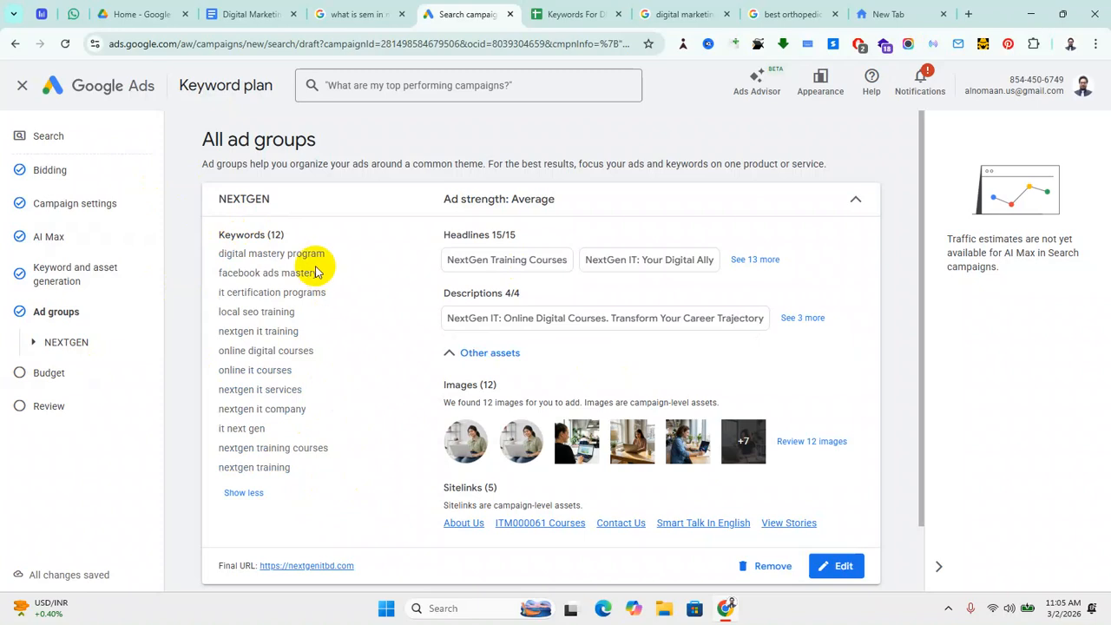
pyautogui.scroll(-2, 265, 355)
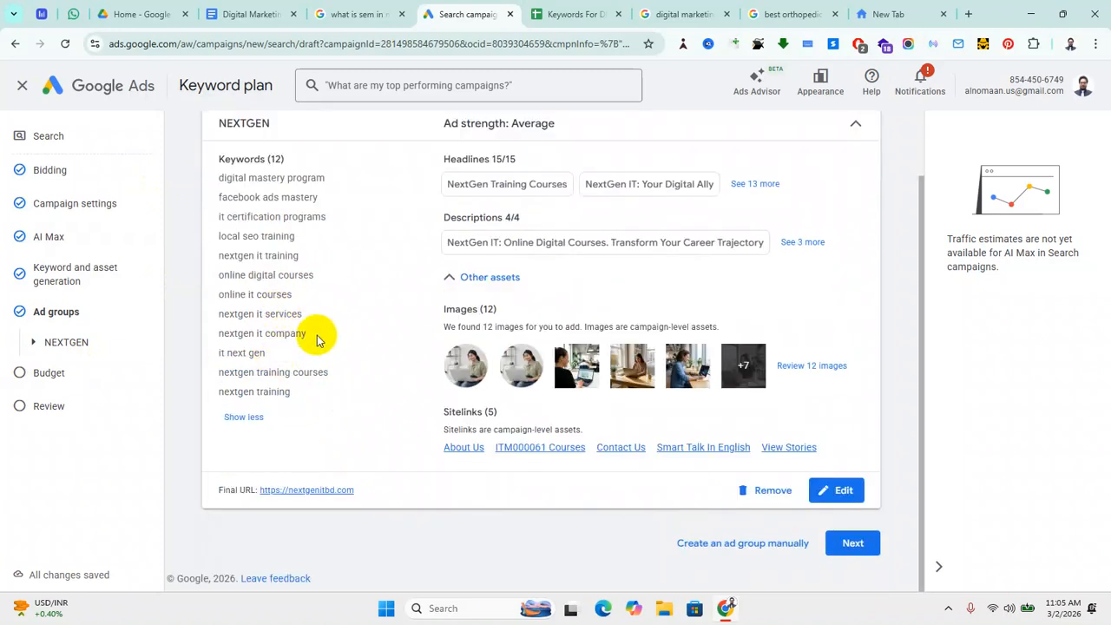
pyautogui.scroll(2, 318, 345)
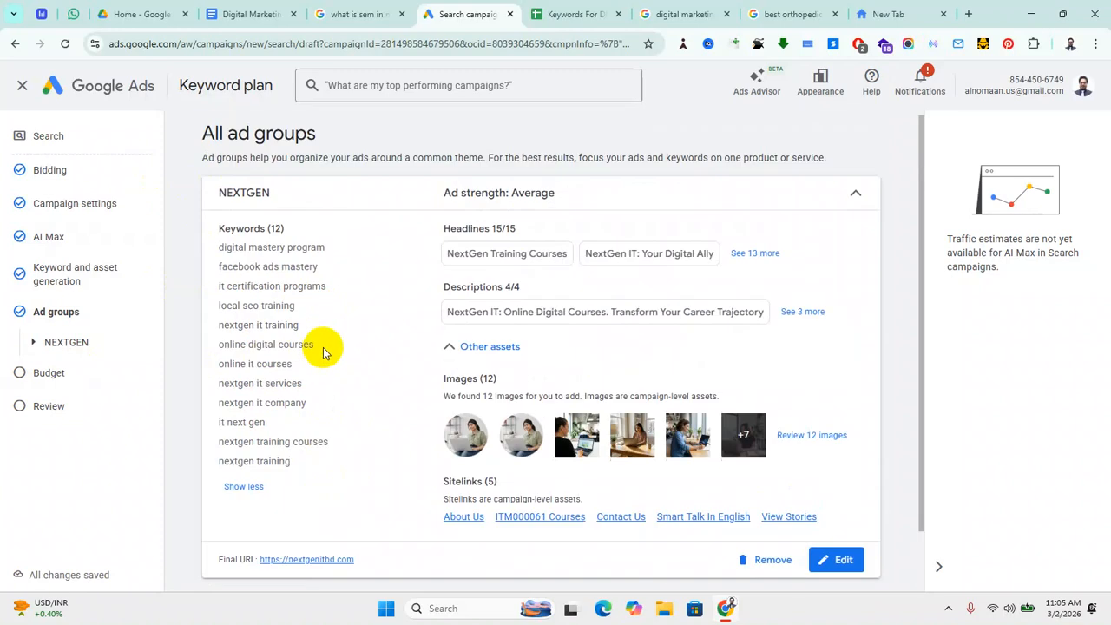
# Step: Open the NEXTGEN ad group for editing and select its existing keyword list
pyautogui.click(839, 559)
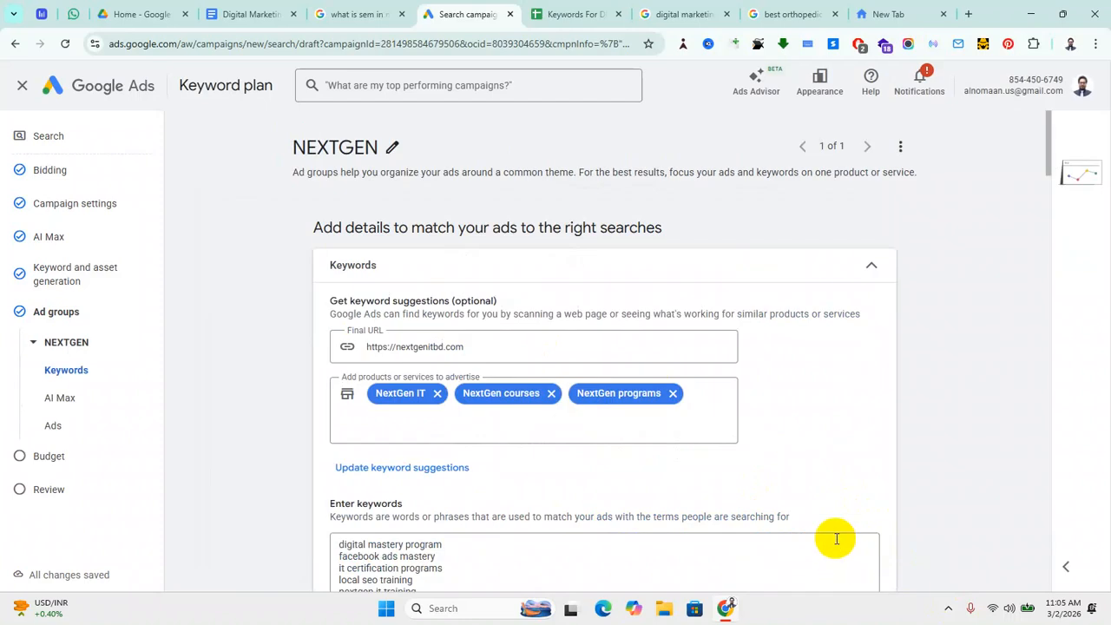
pyautogui.scroll(-2, 303, 524)
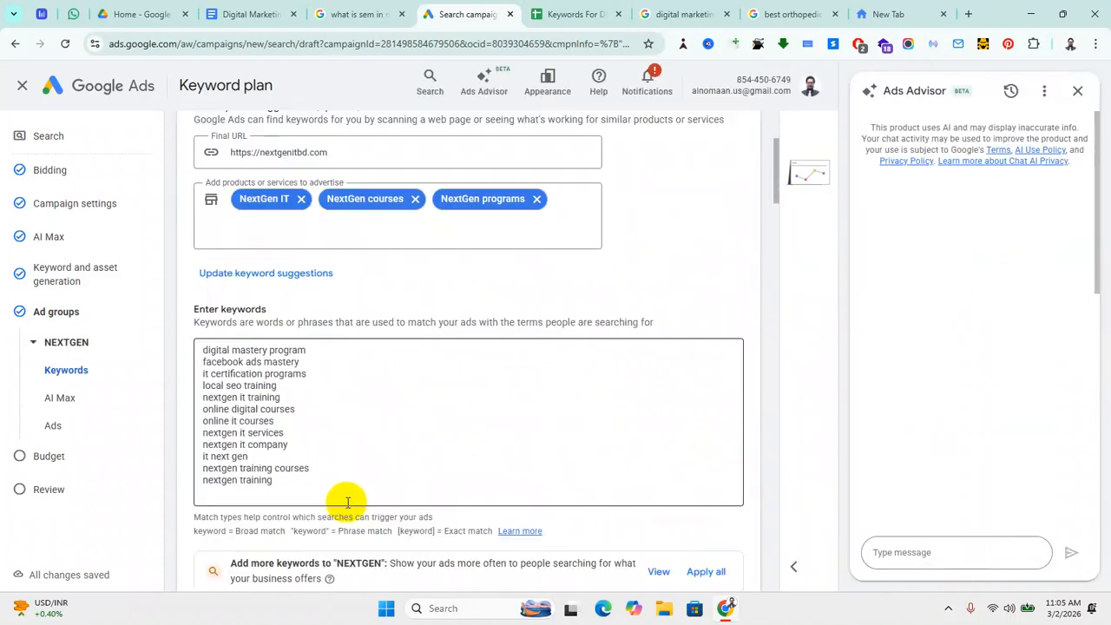
pyautogui.click(302, 485)
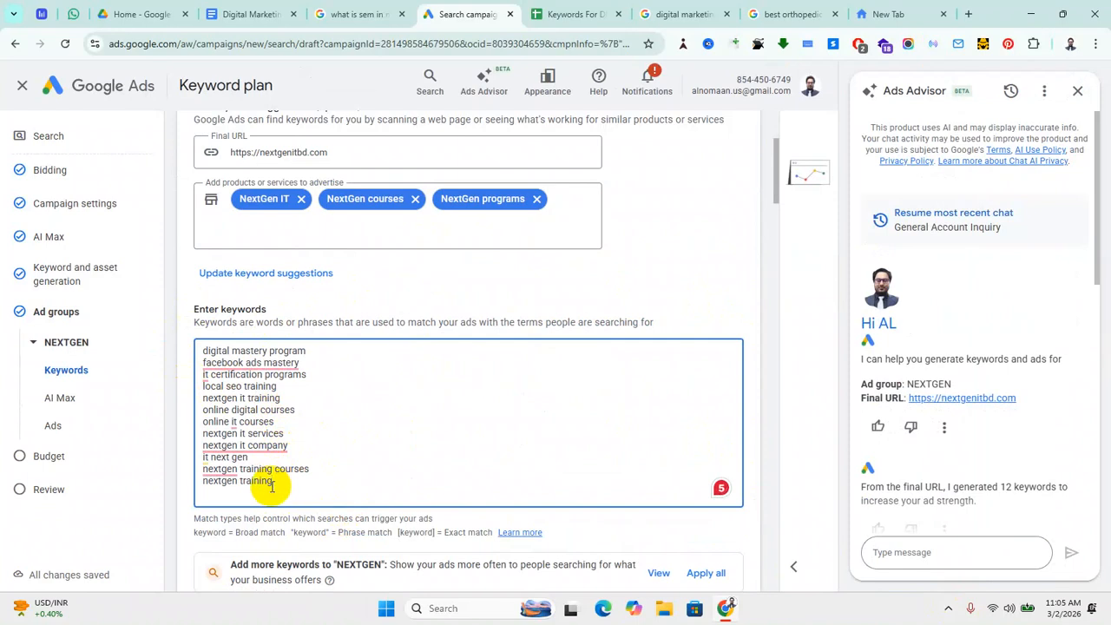
pyautogui.moveTo(263, 485); pyautogui.dragTo(206, 344)
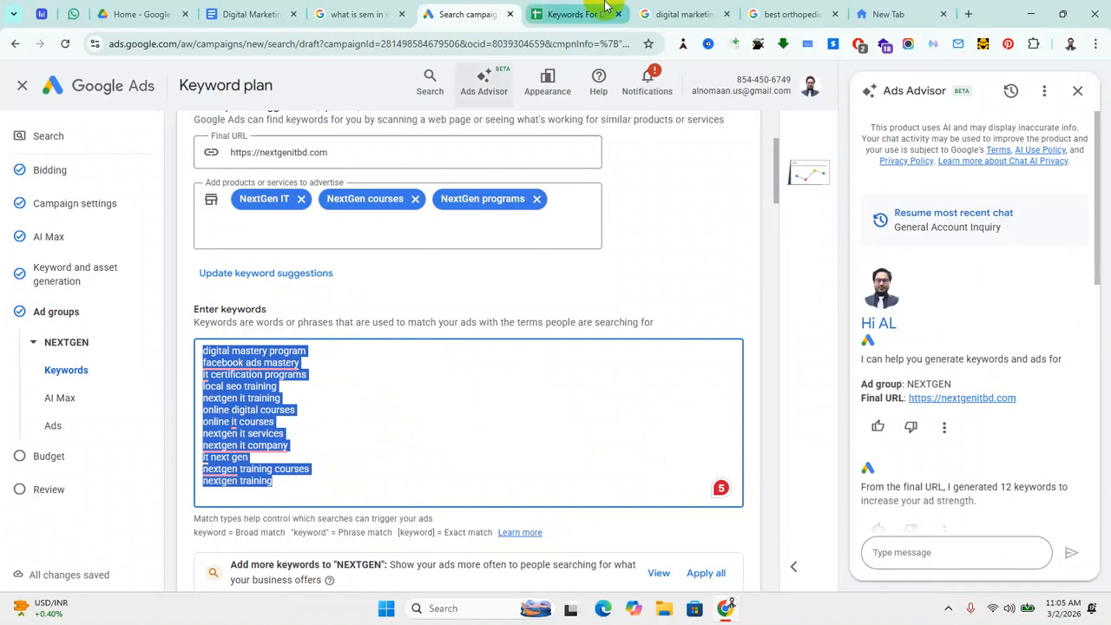
# Step: Copy the two keywords in A2:A3 of the keywords spreadsheet and return to the Ads draft
pyautogui.click(569, 14)
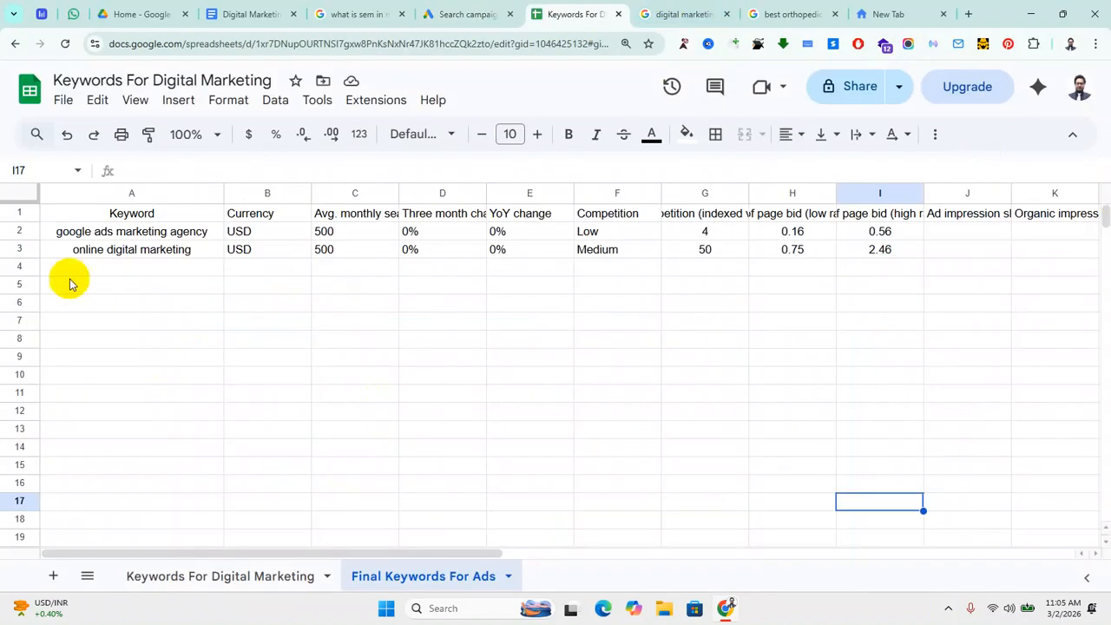
pyautogui.moveTo(143, 231); pyautogui.dragTo(144, 256)
pyautogui.hotkey('ctrl', 'c')
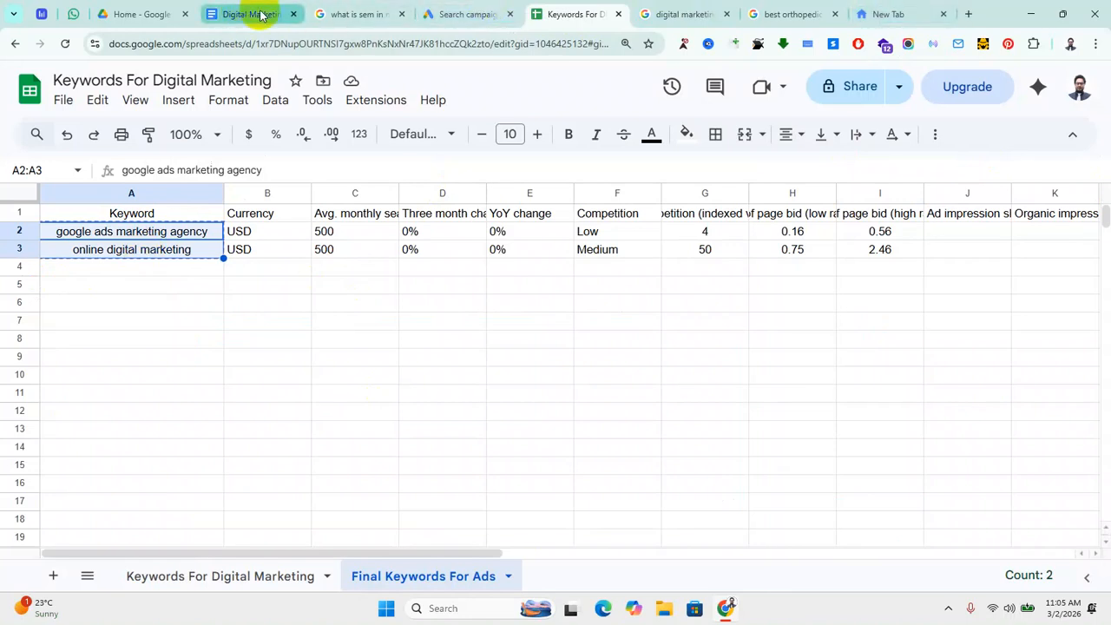
pyautogui.click(446, 13)
# Step: Paste 'google ads marketing agency' and 'online digital marketing' at the end of the NEXTGEN keyword list
pyautogui.click(293, 480)
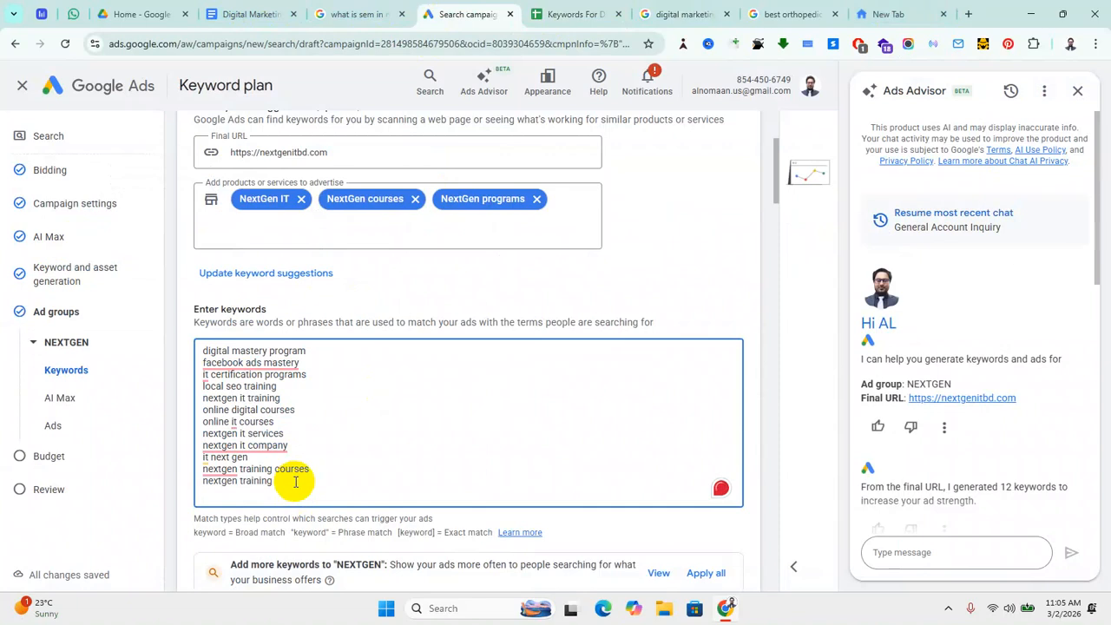
pyautogui.hotkey('ctrl', 'v')
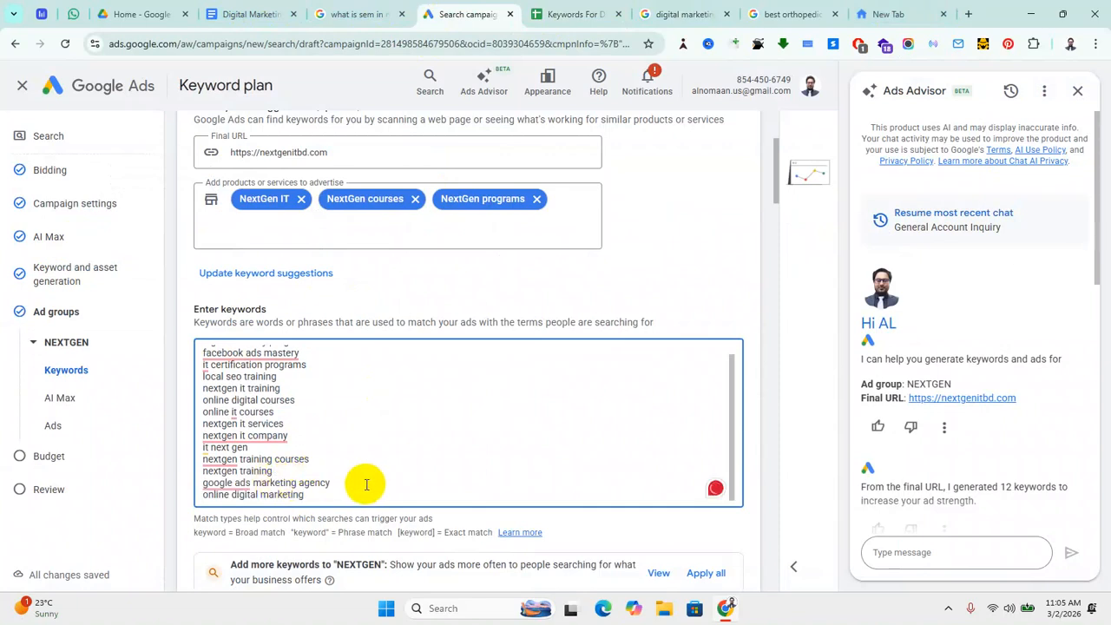
pyautogui.scroll(1, 365, 483)
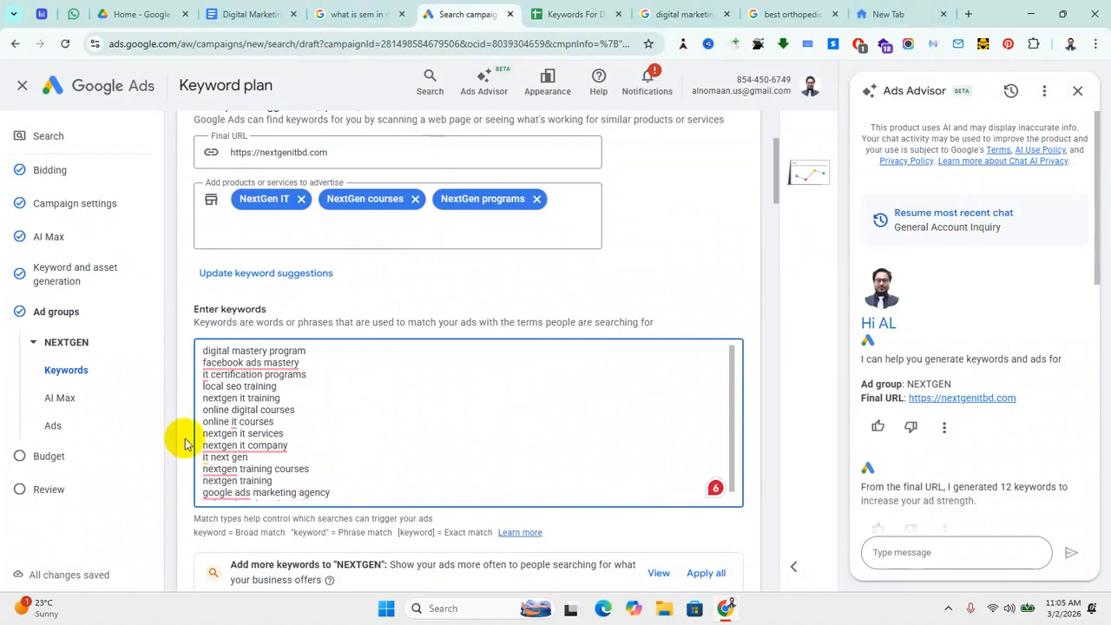
pyautogui.scroll(2, 252, 403)
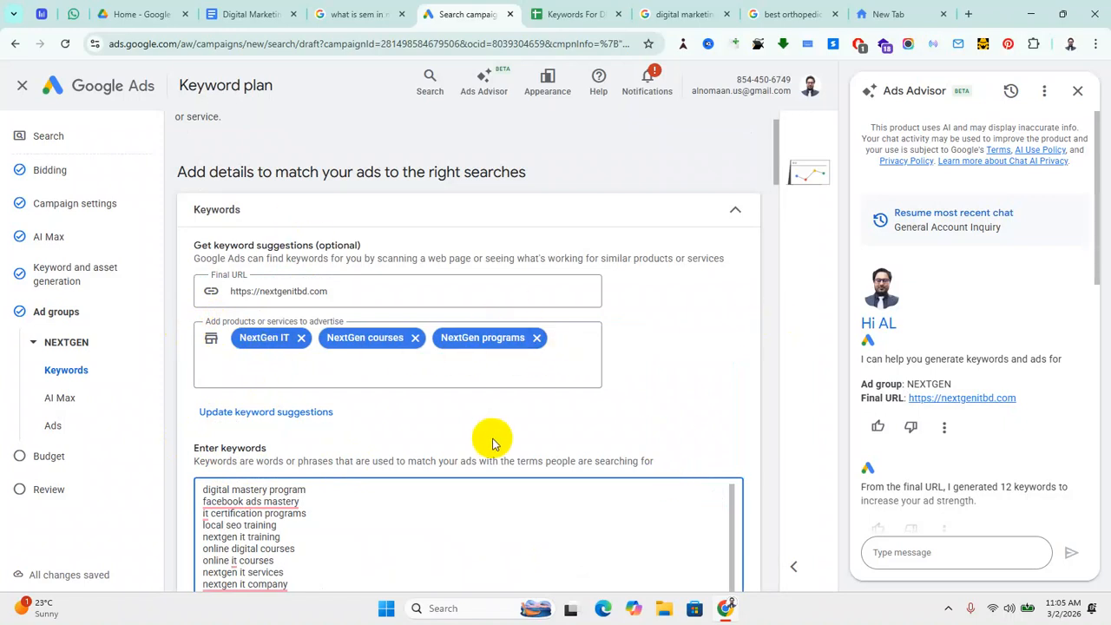
pyautogui.scroll(-4, 464, 426)
pyautogui.scroll(-2, 408, 391)
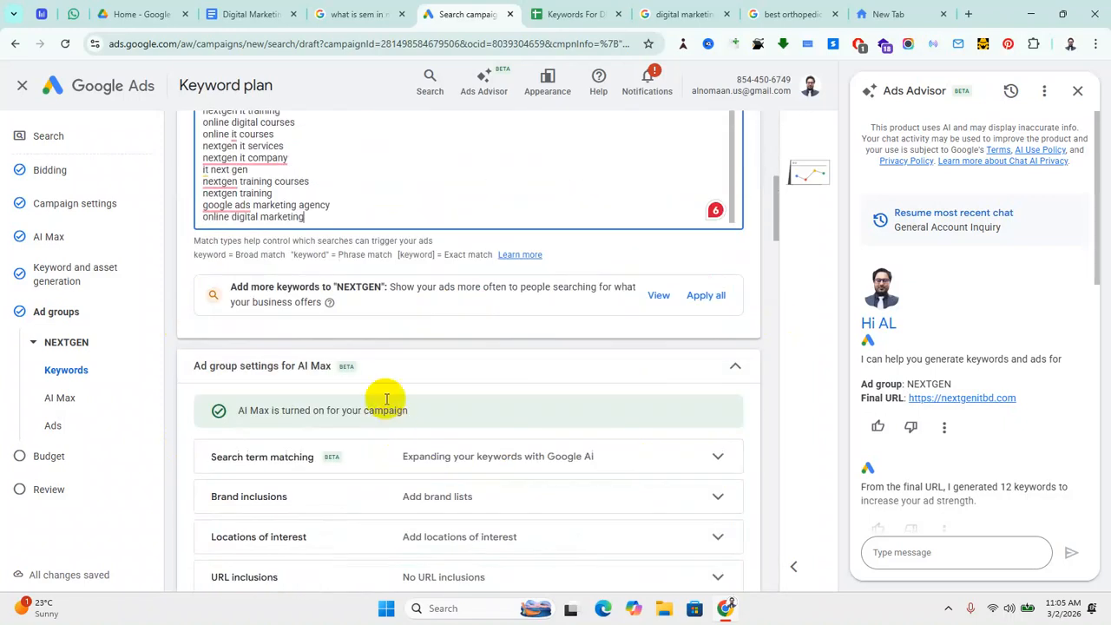
pyautogui.scroll(-2, 640, 434)
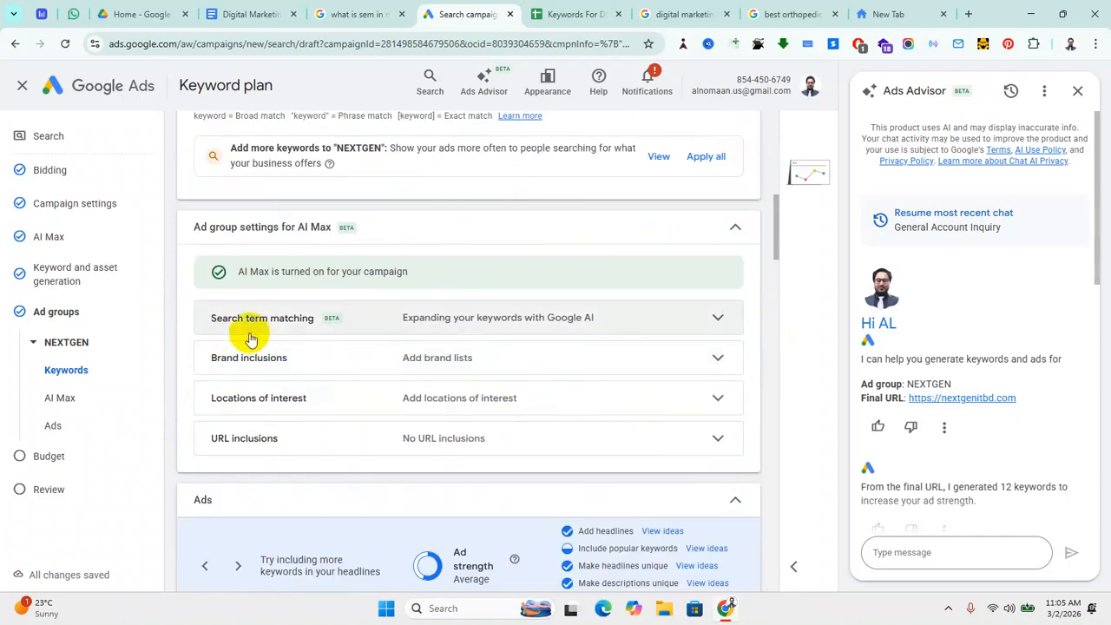
# Step: Expand the Search term matching and Brand inclusions AI Max settings
pyautogui.click(717, 321)
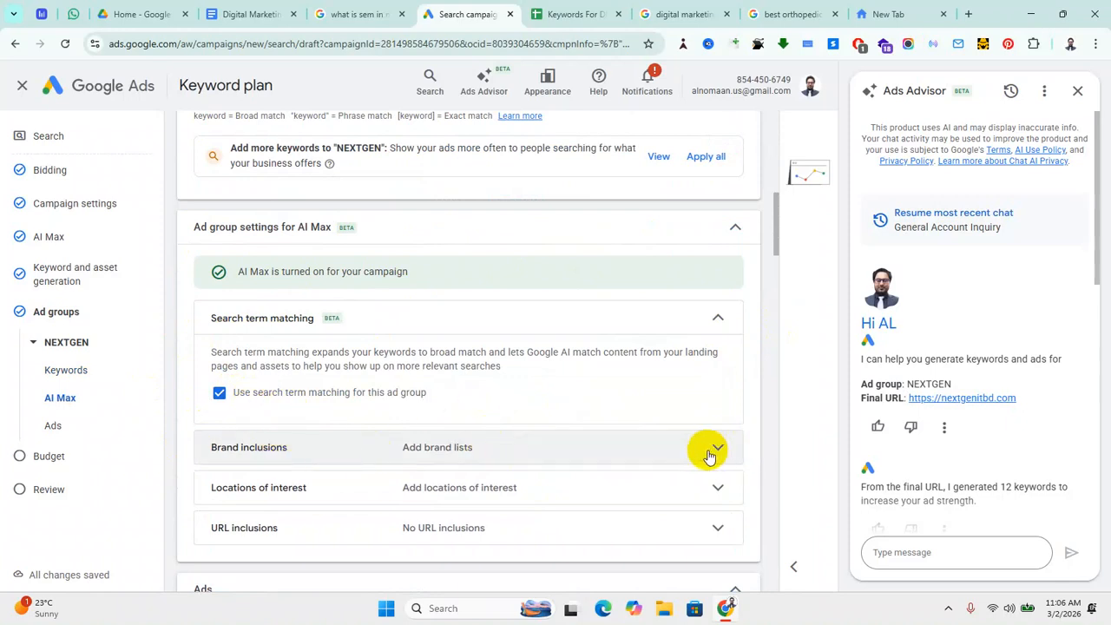
pyautogui.click(651, 441)
pyautogui.scroll(-2, 570, 422)
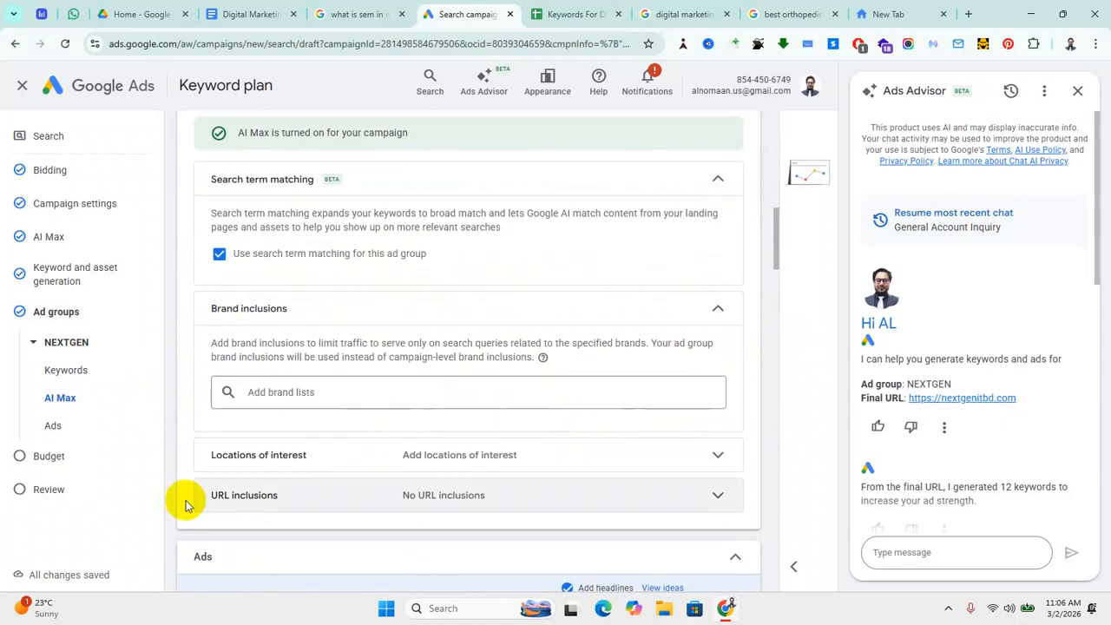
pyautogui.scroll(-2, 379, 444)
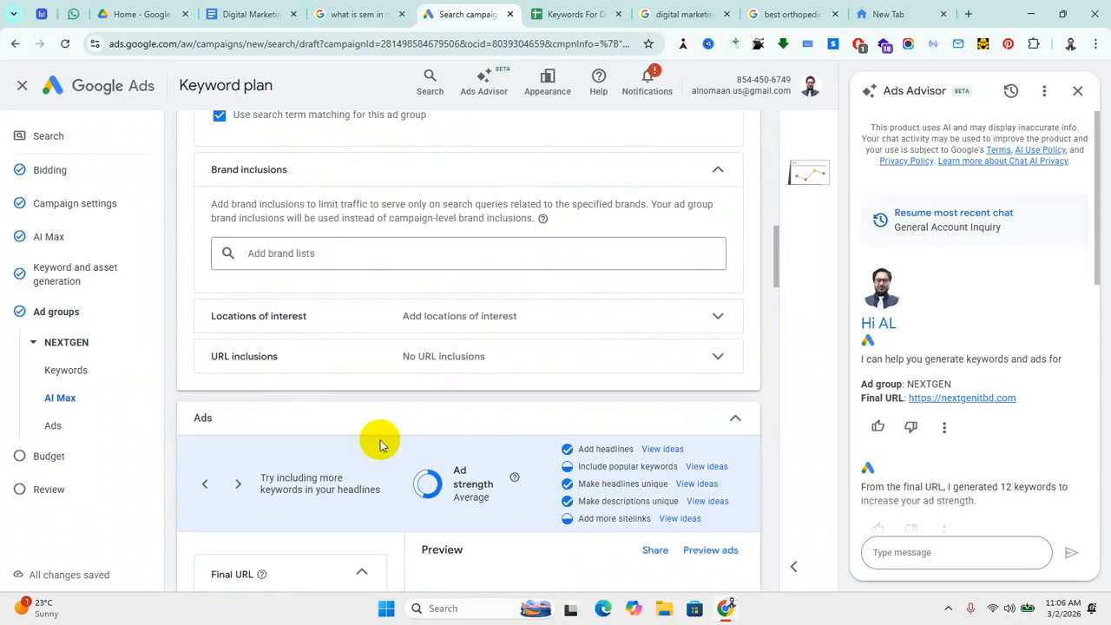
pyautogui.scroll(-2, 462, 427)
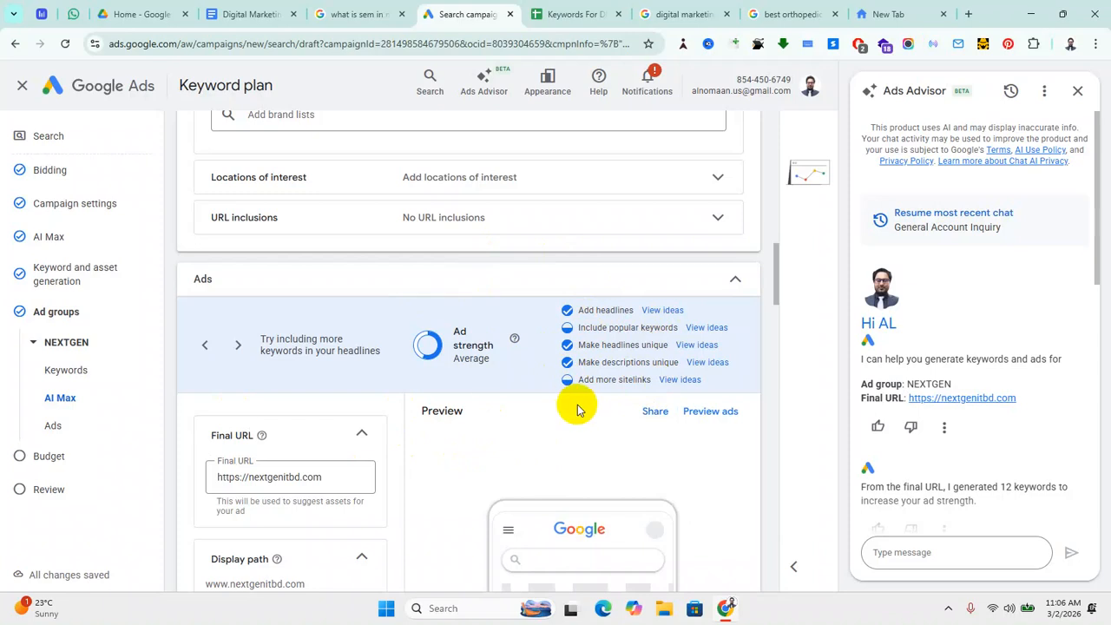
# Step: Scroll down to Sitelinks, close the Ads Advisor panel, and switch to the empty new tab
pyautogui.scroll(-2, 405, 426)
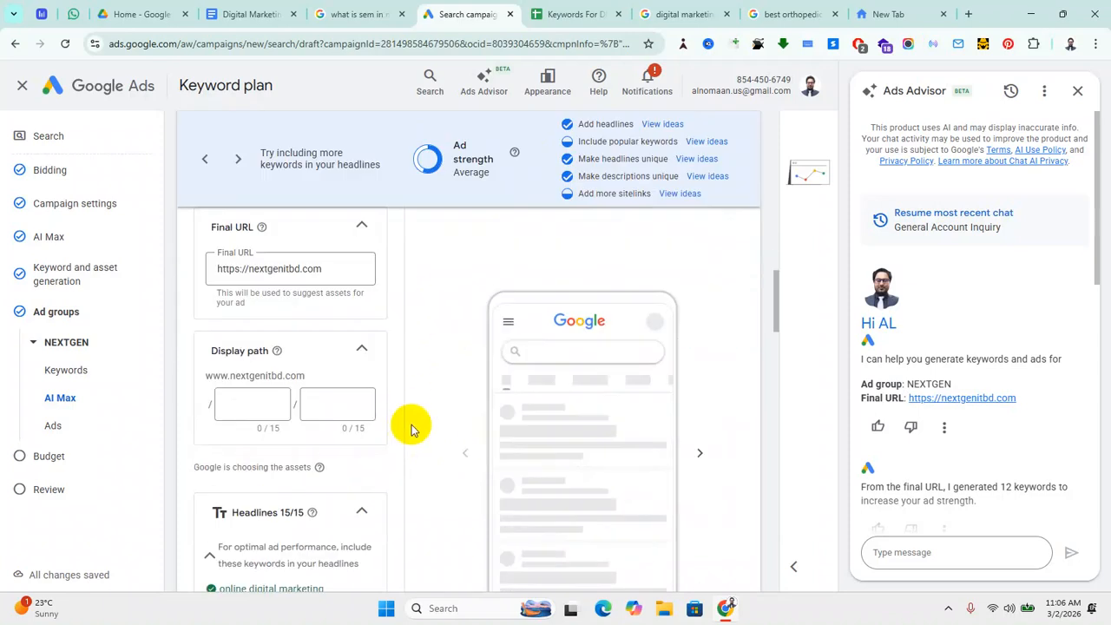
pyautogui.scroll(-4, 409, 426)
pyautogui.scroll(-10, 412, 426)
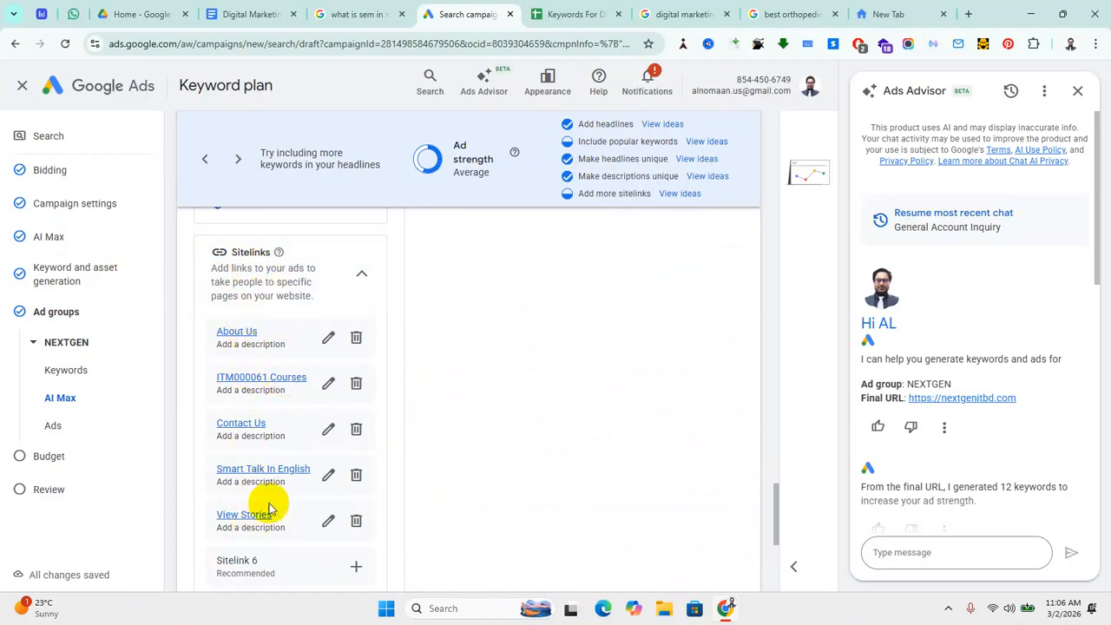
pyautogui.scroll(-2, 266, 499)
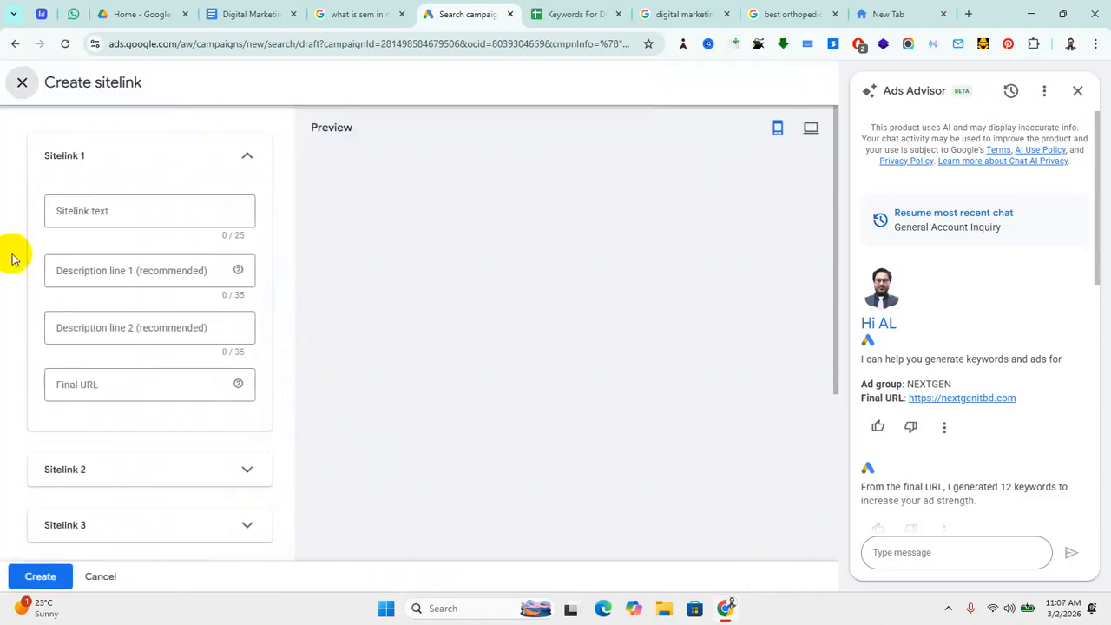
pyautogui.click(1080, 92)
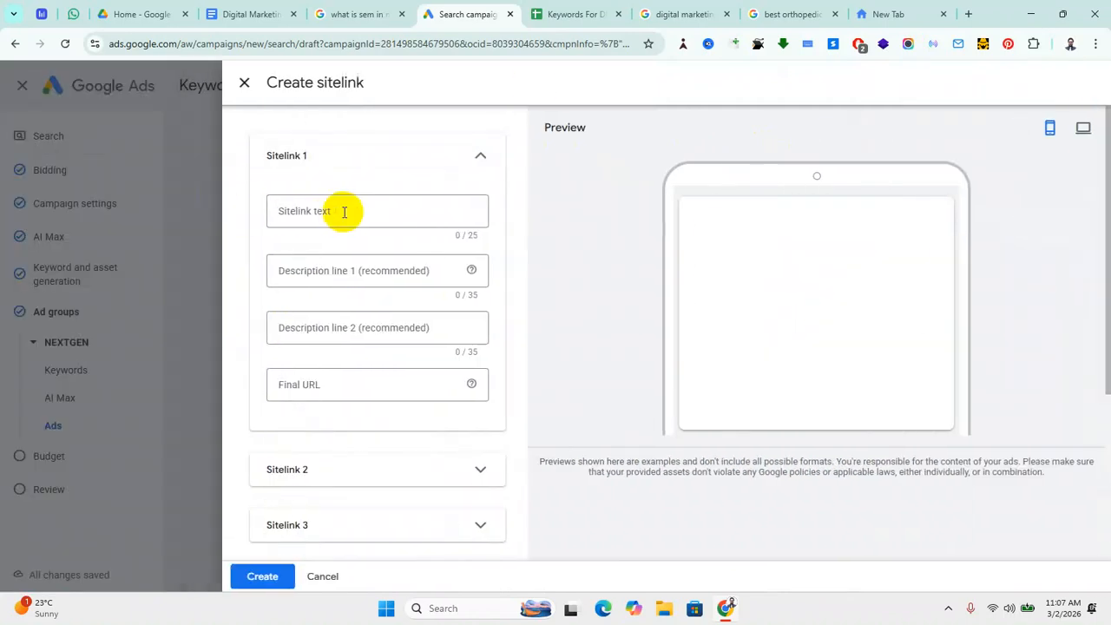
pyautogui.click(885, 14)
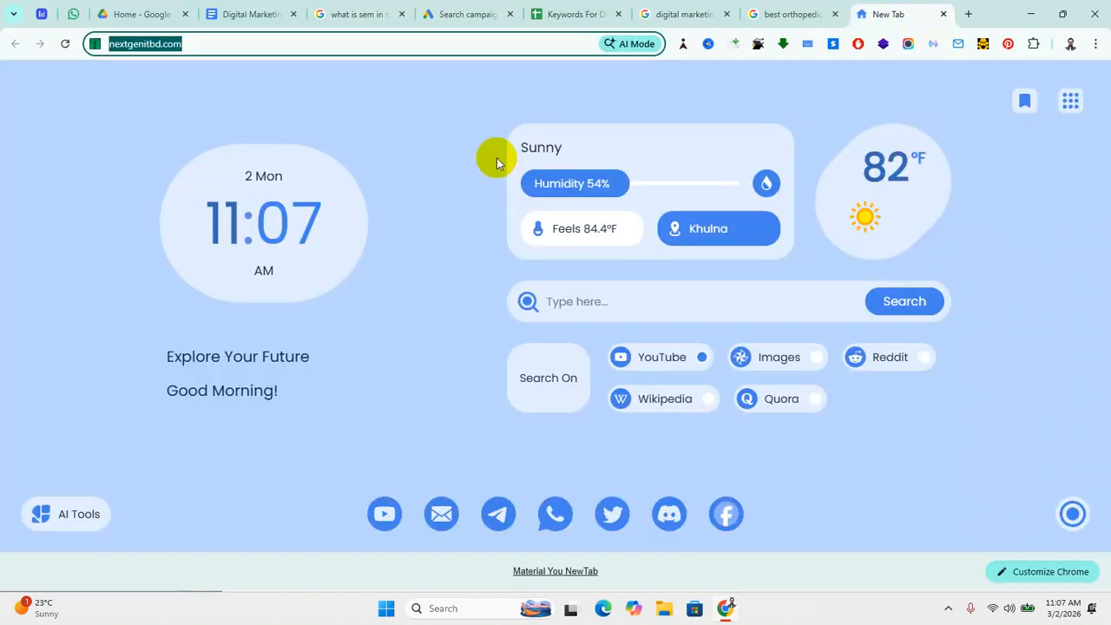
# Step: Load nextgenitbd.com, zoom the page, open its About page and select the page address
pyautogui.press('Return')
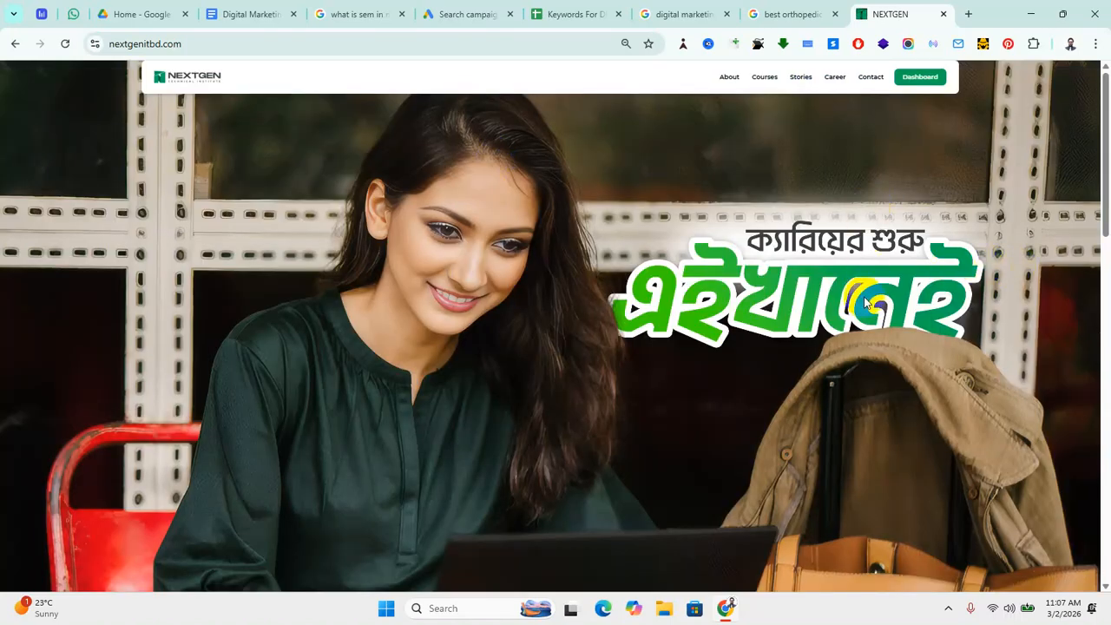
pyautogui.hotkey('ctrl', '+')
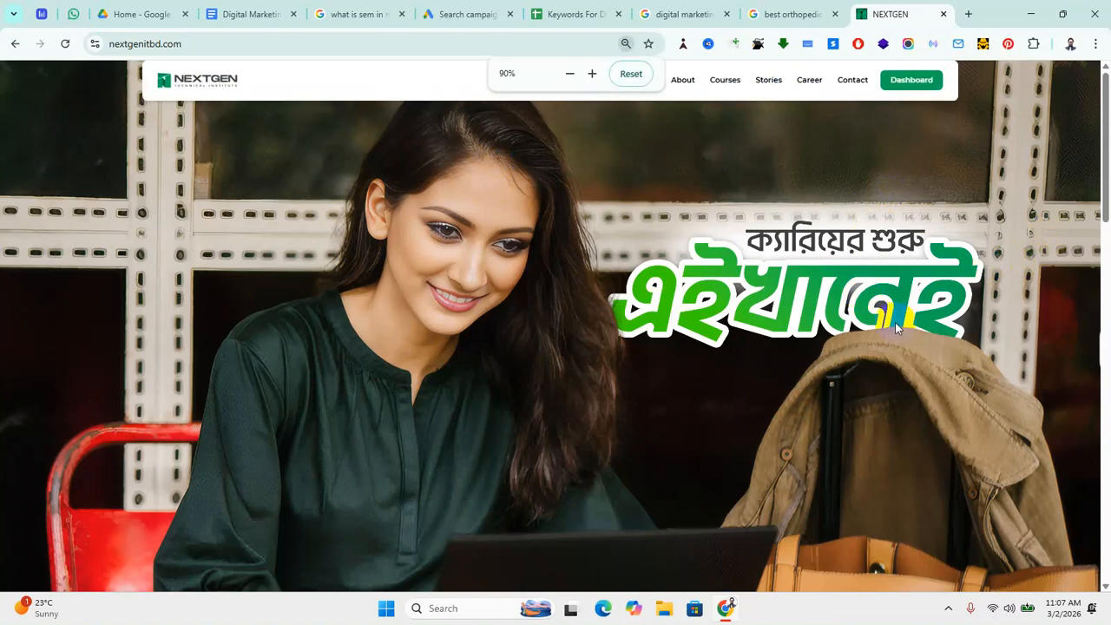
pyautogui.click(682, 81)
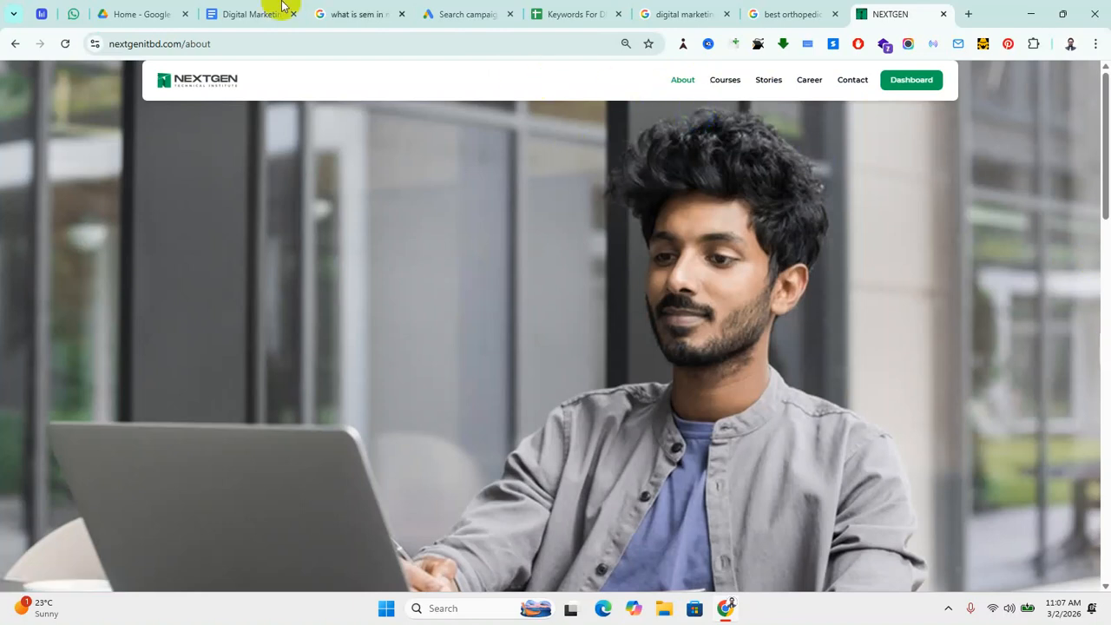
pyautogui.click(241, 43)
pyautogui.hotkey('ctrl', 'c')
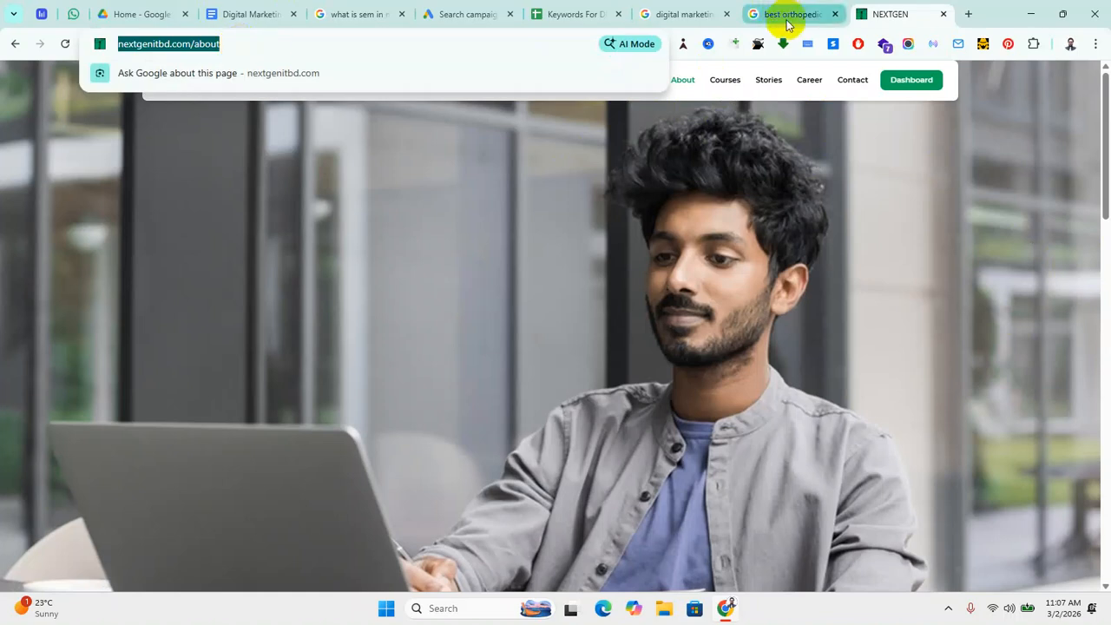
# Step: Cycle through the Drive, Digital Marketing and SEM search tabs and the Google Ads draft
pyautogui.click(146, 14)
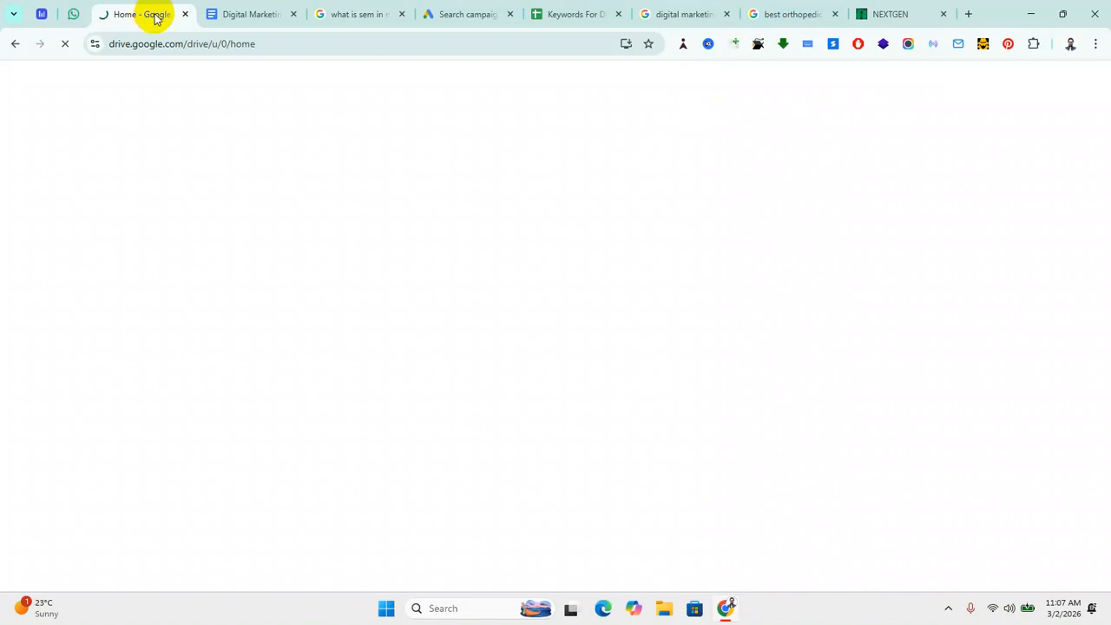
pyautogui.click(248, 16)
pyautogui.click(335, 15)
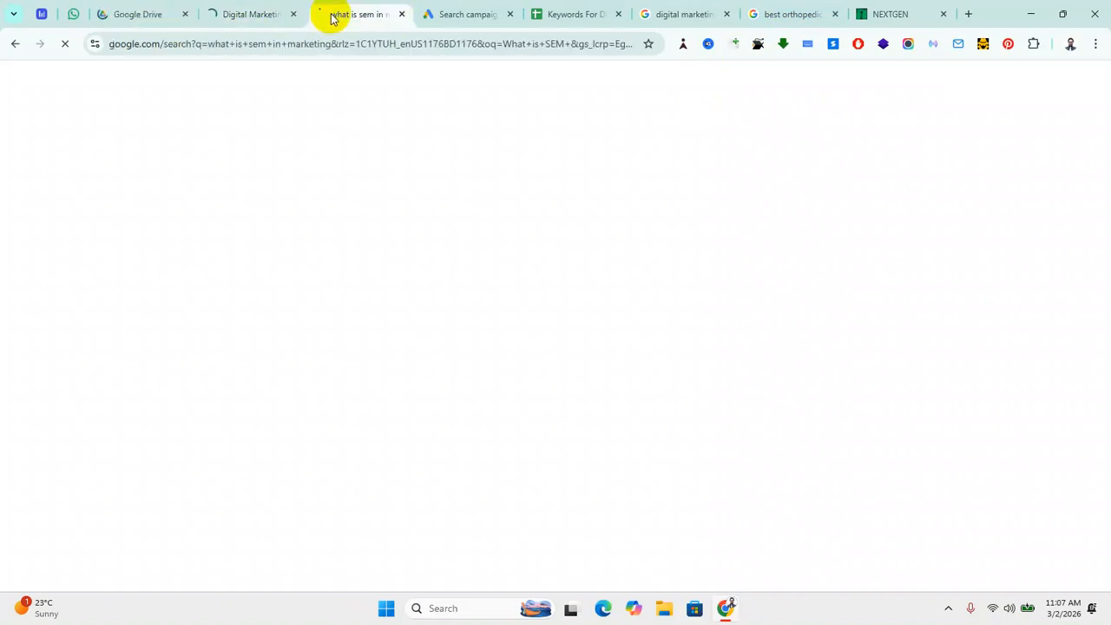
pyautogui.click(447, 16)
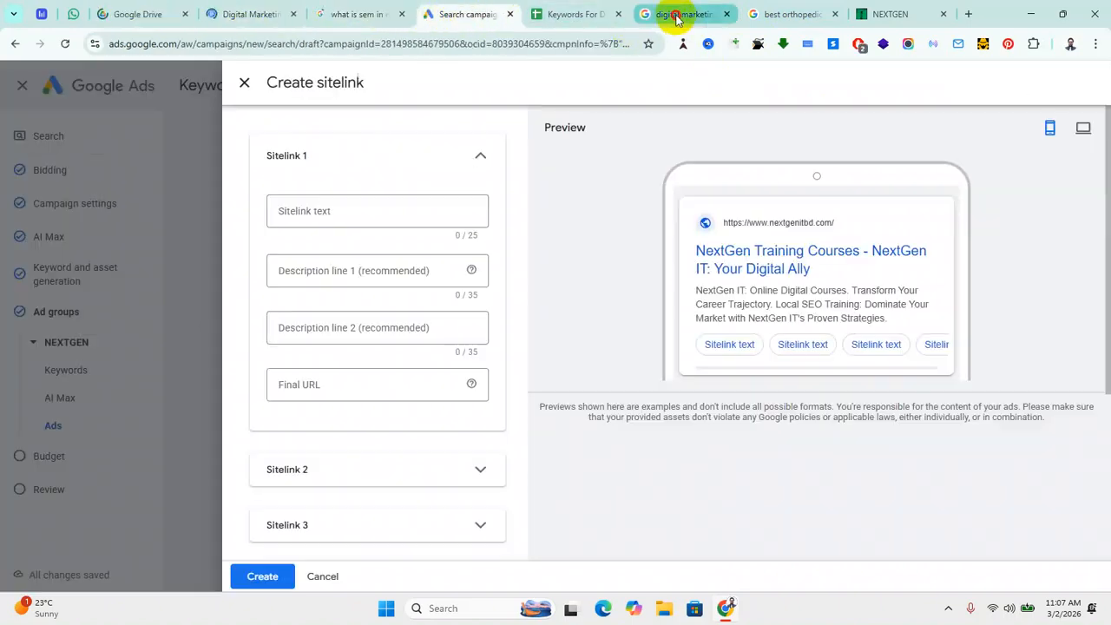
pyautogui.click(673, 14)
pyautogui.click(454, 14)
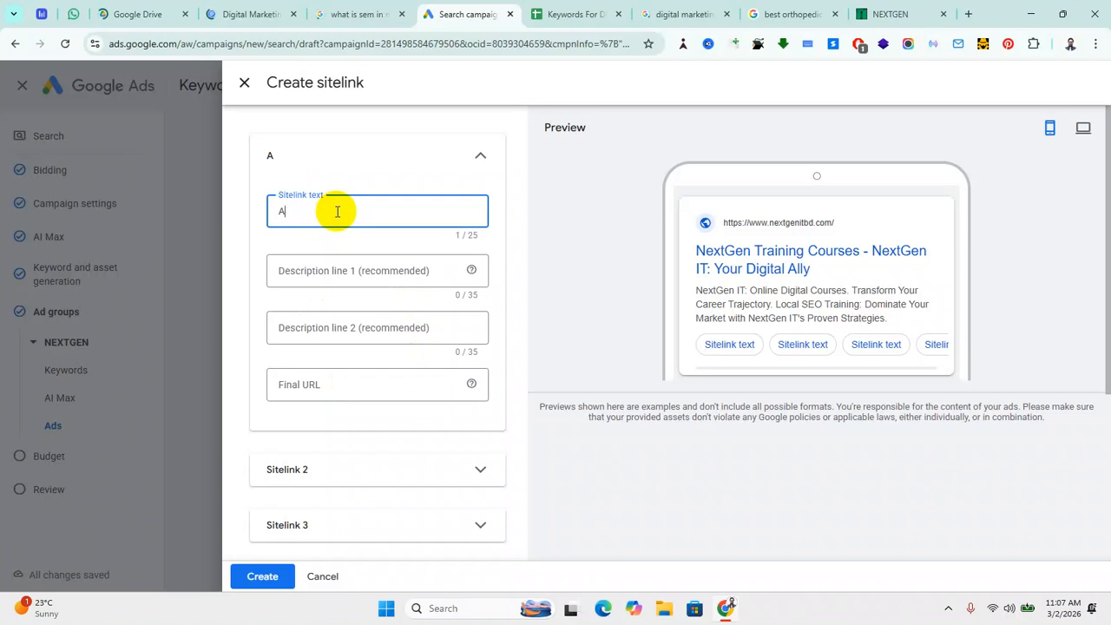
pyautogui.click(337, 216)
pyautogui.write('About Us')
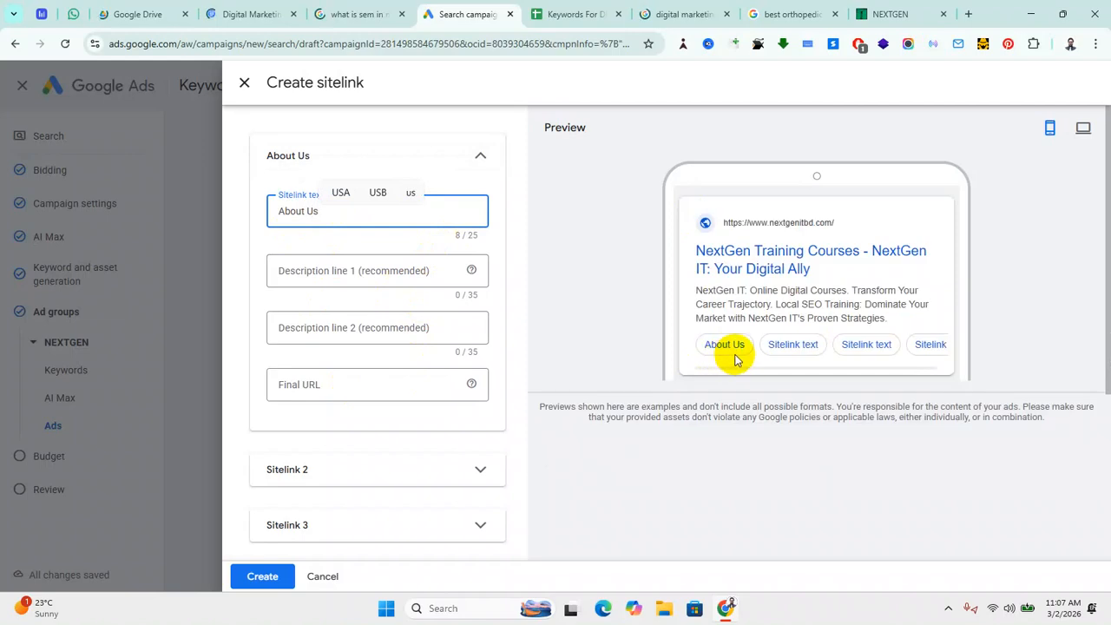
pyautogui.click(314, 382)
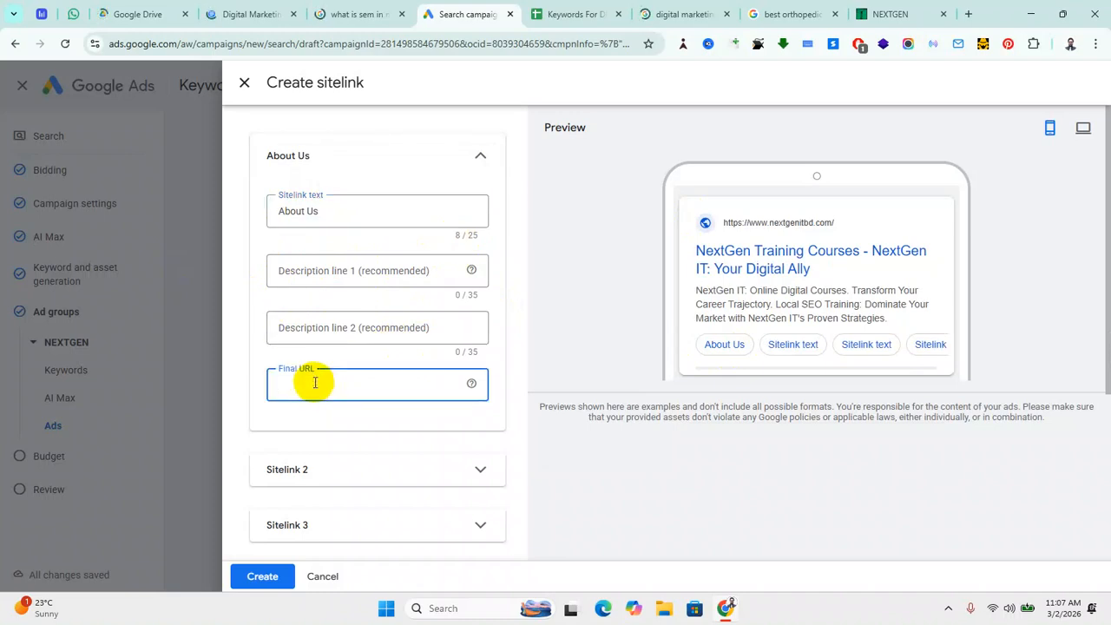
pyautogui.hotkey('ctrl', 'v')
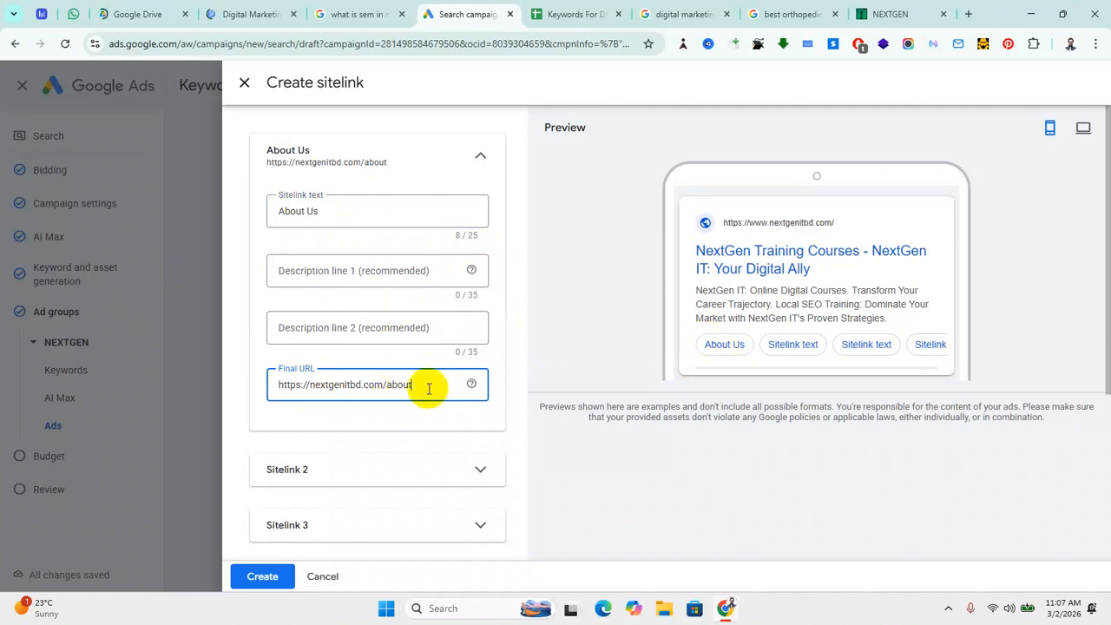
pyautogui.moveTo(419, 391); pyautogui.dragTo(239, 395)
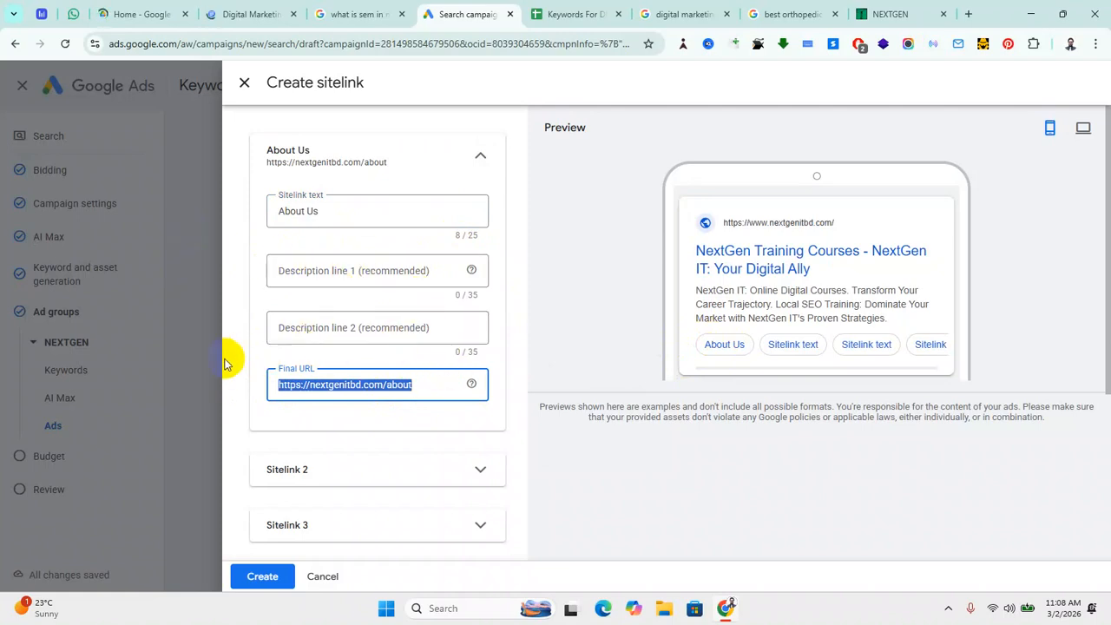
# Step: Expand Sitelink 2's fields and focus its sitelink text box
pyautogui.scroll(-2, 228, 359)
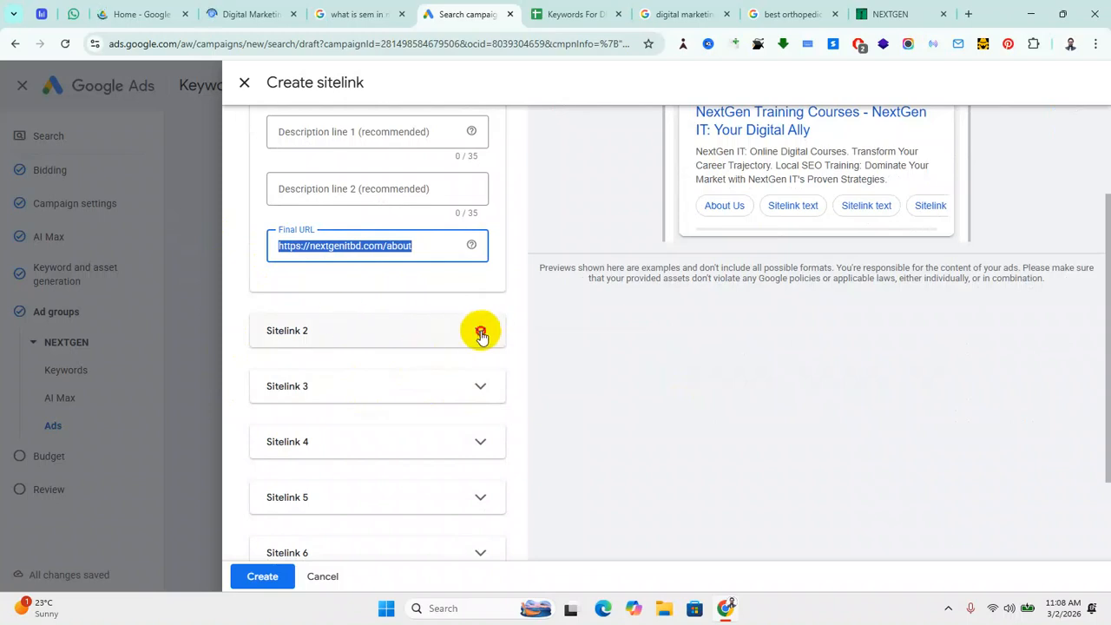
pyautogui.click(369, 342)
pyautogui.click(333, 391)
# Step: Open the NextGen Courses page and select its nextgenitbd.com/courses address
pyautogui.click(888, 17)
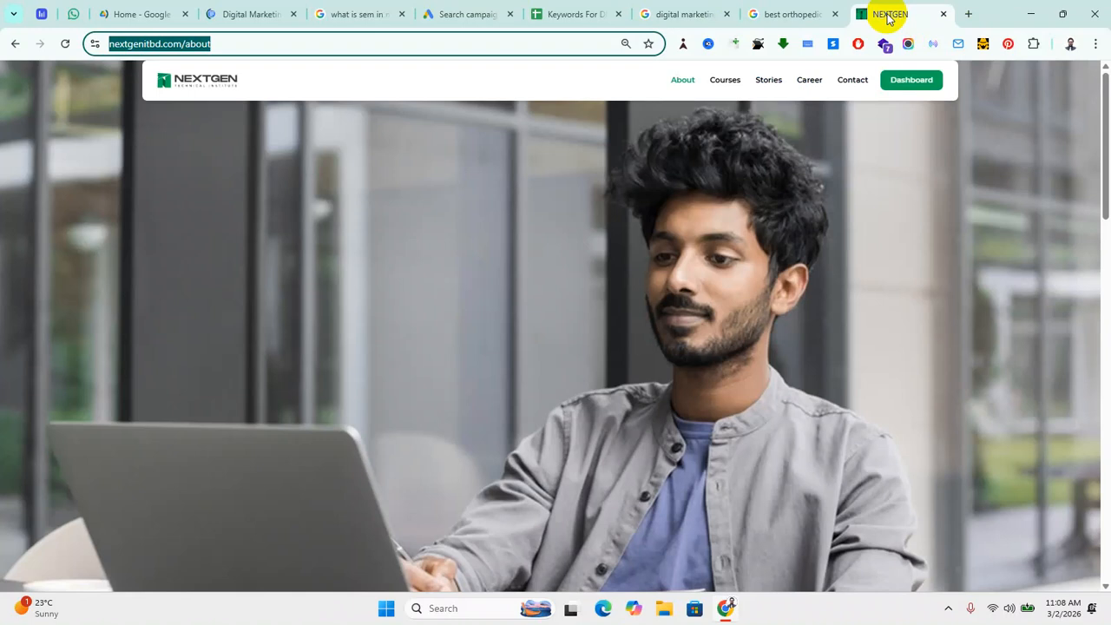
pyautogui.click(725, 85)
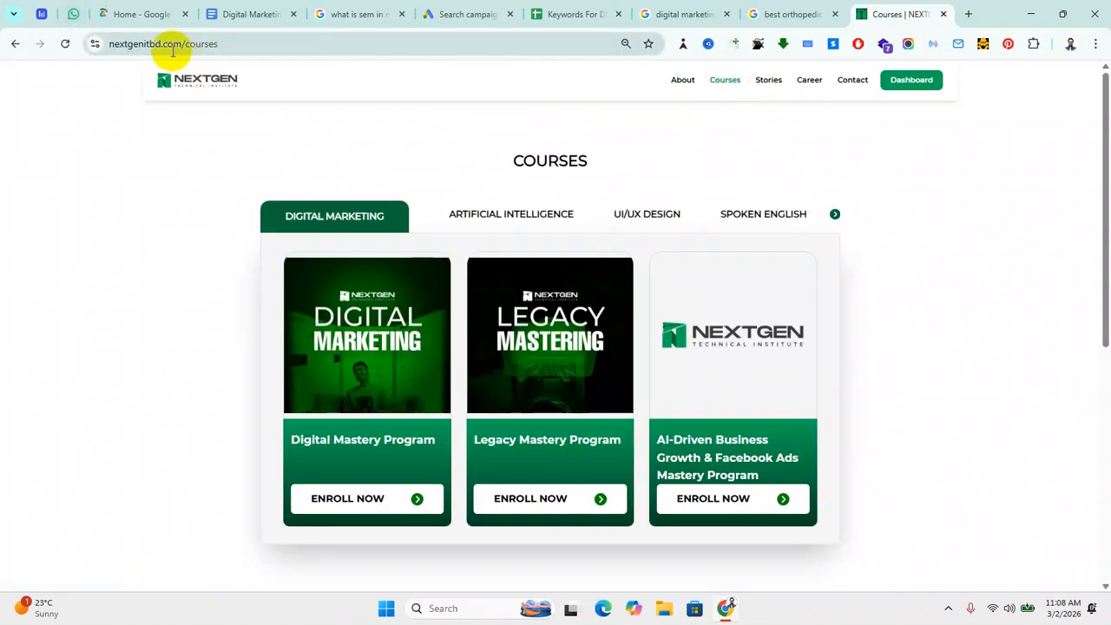
pyautogui.click(169, 50)
pyautogui.hotkey('ctrl', 'c')
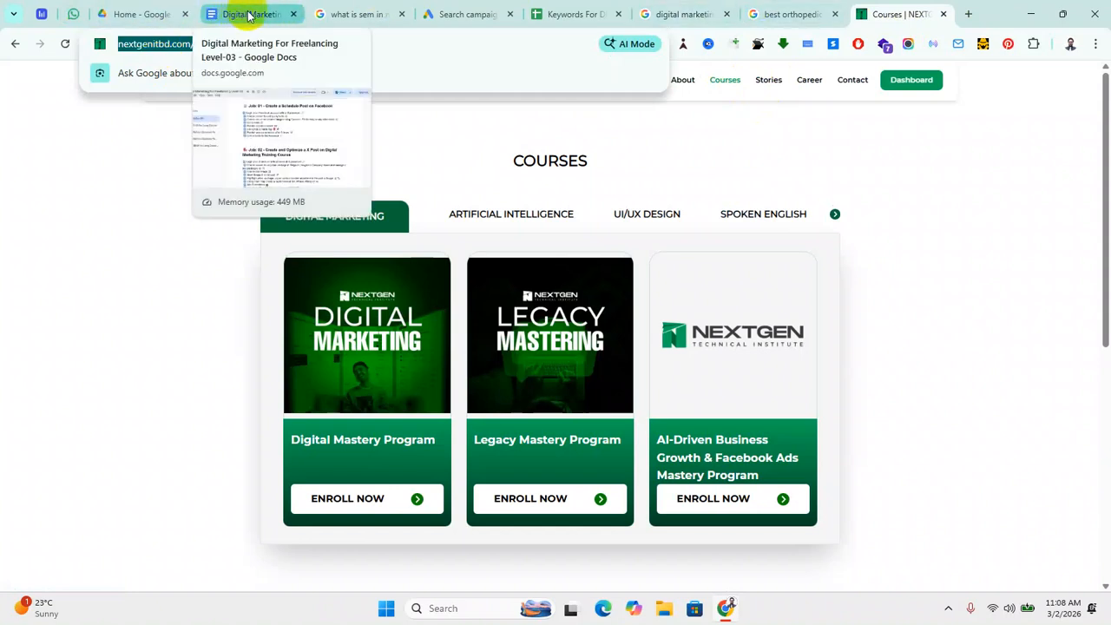
pyautogui.click(248, 12)
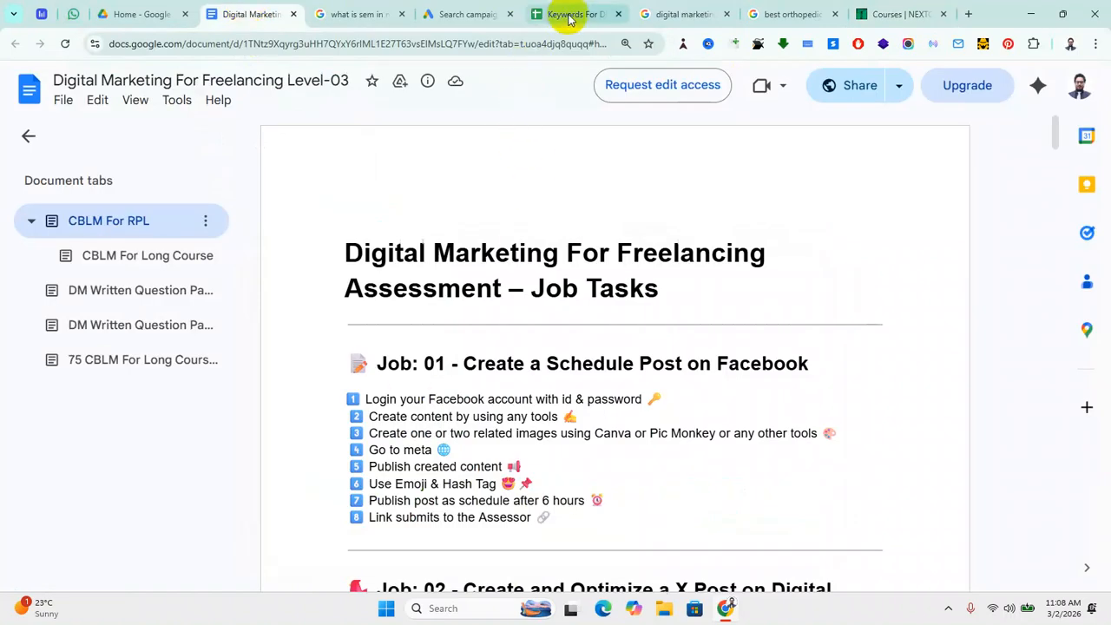
pyautogui.click(450, 12)
pyautogui.click(300, 392)
pyautogui.scroll(-2, 359, 491)
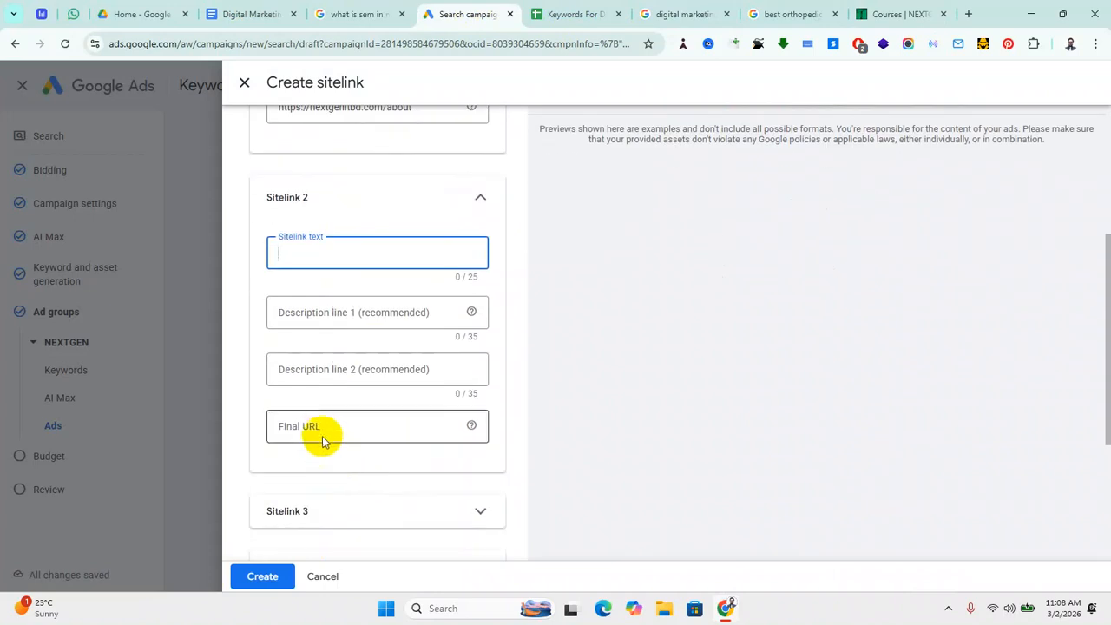
pyautogui.click(319, 428)
pyautogui.hotkey('ctrl', 'v')
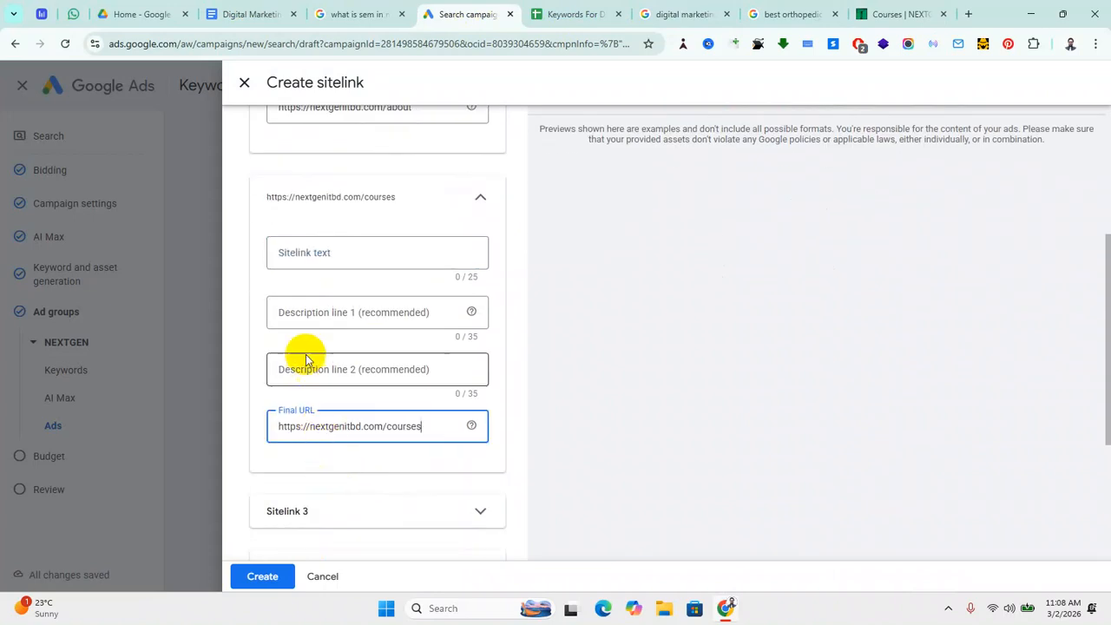
pyautogui.click(294, 254)
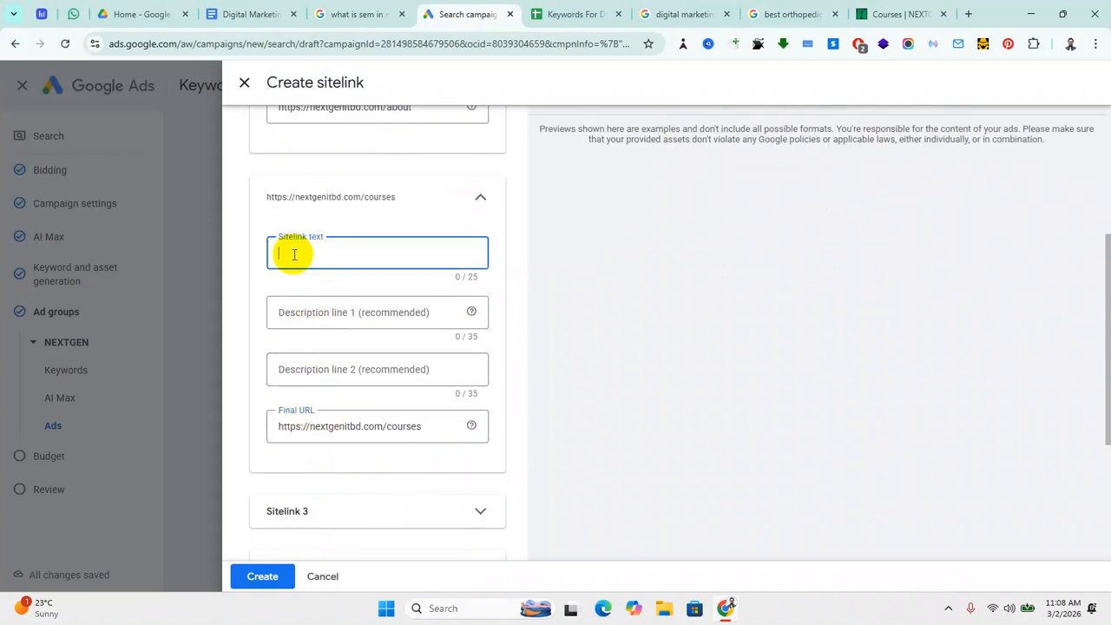
pyautogui.write('C')
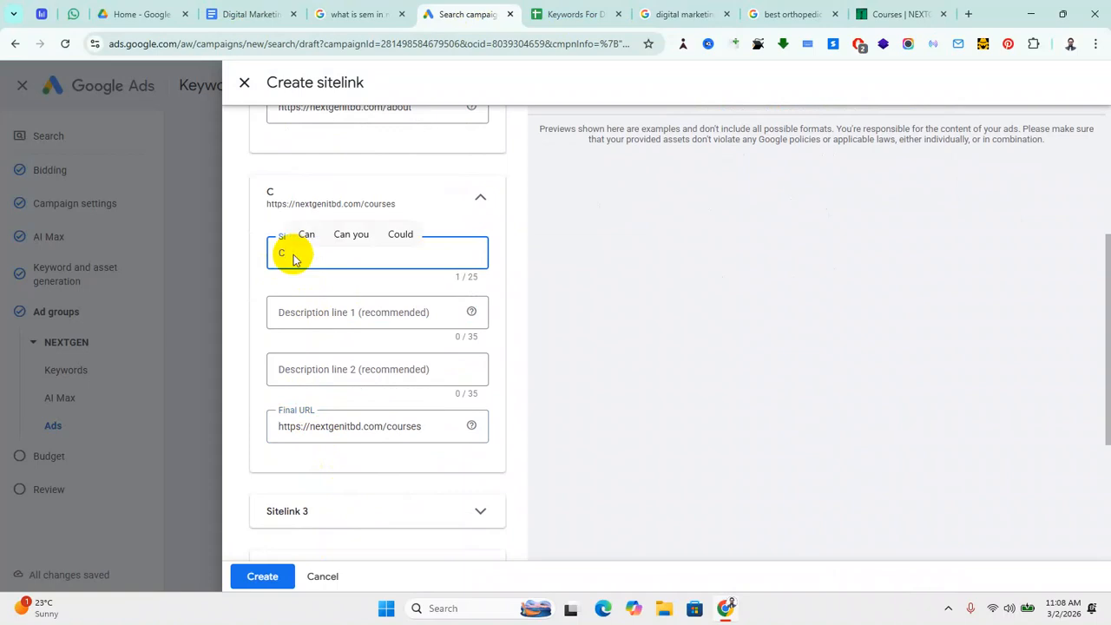
pyautogui.write('ourses')
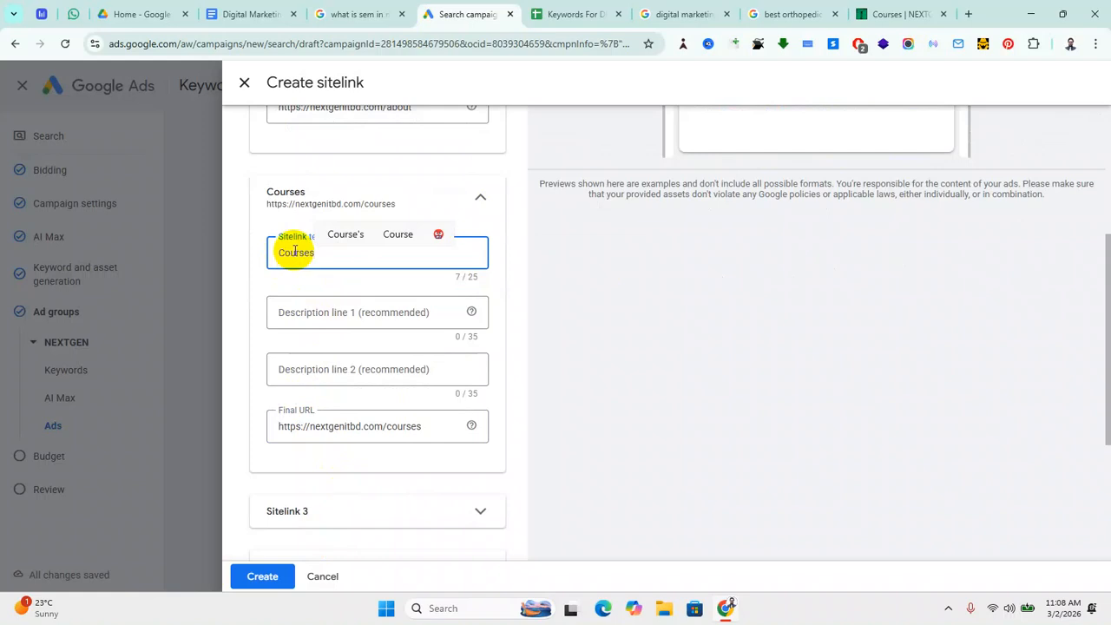
pyautogui.scroll(-2, 451, 364)
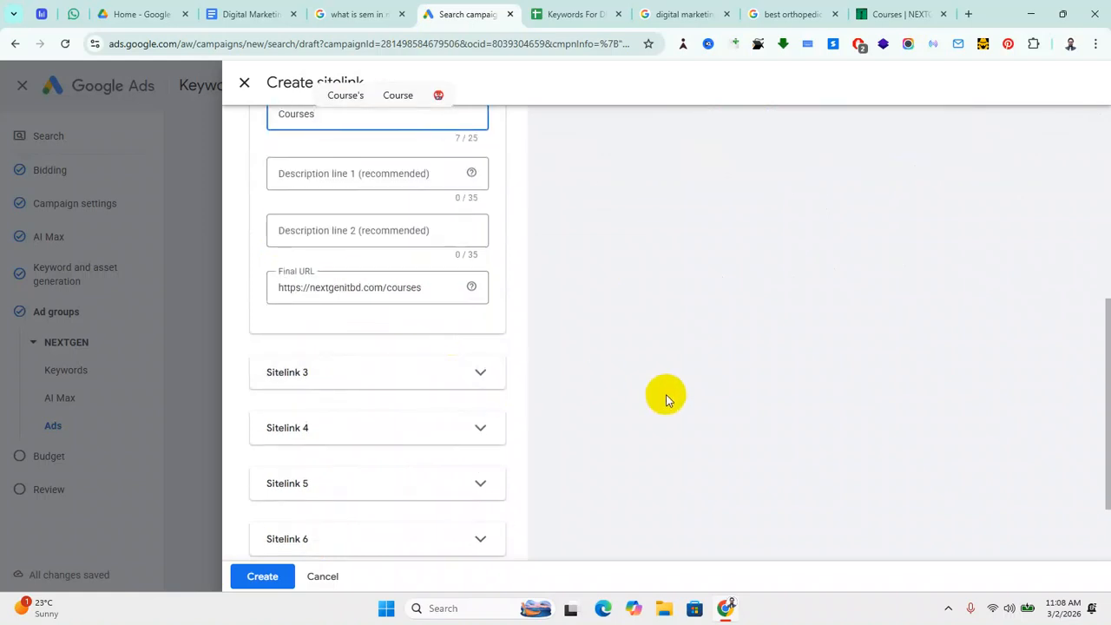
pyautogui.scroll(5, 666, 394)
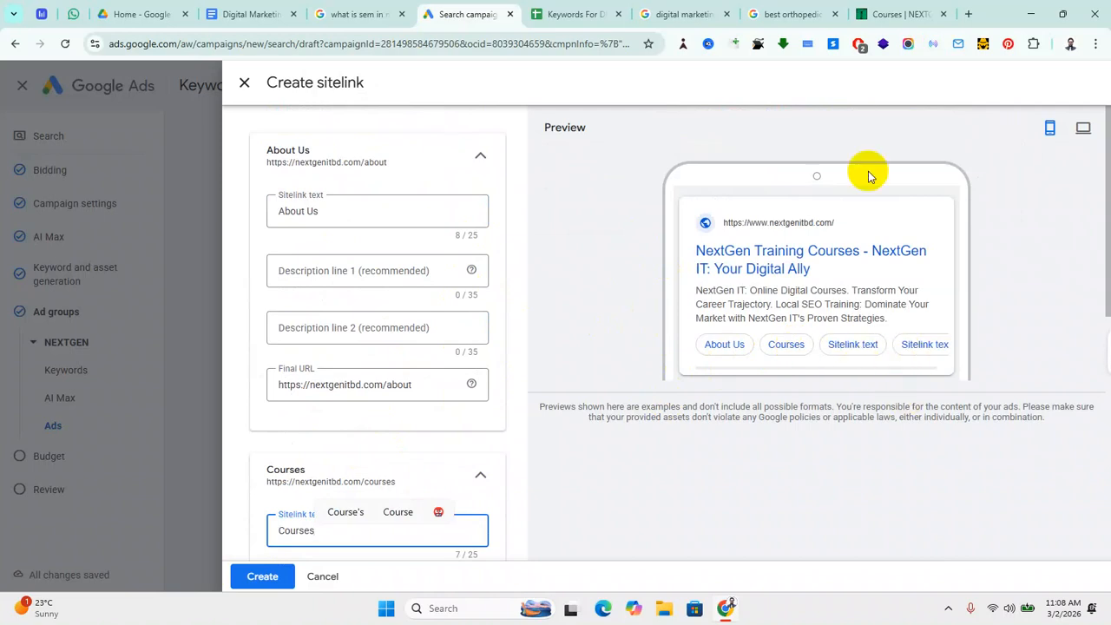
pyautogui.click(899, 16)
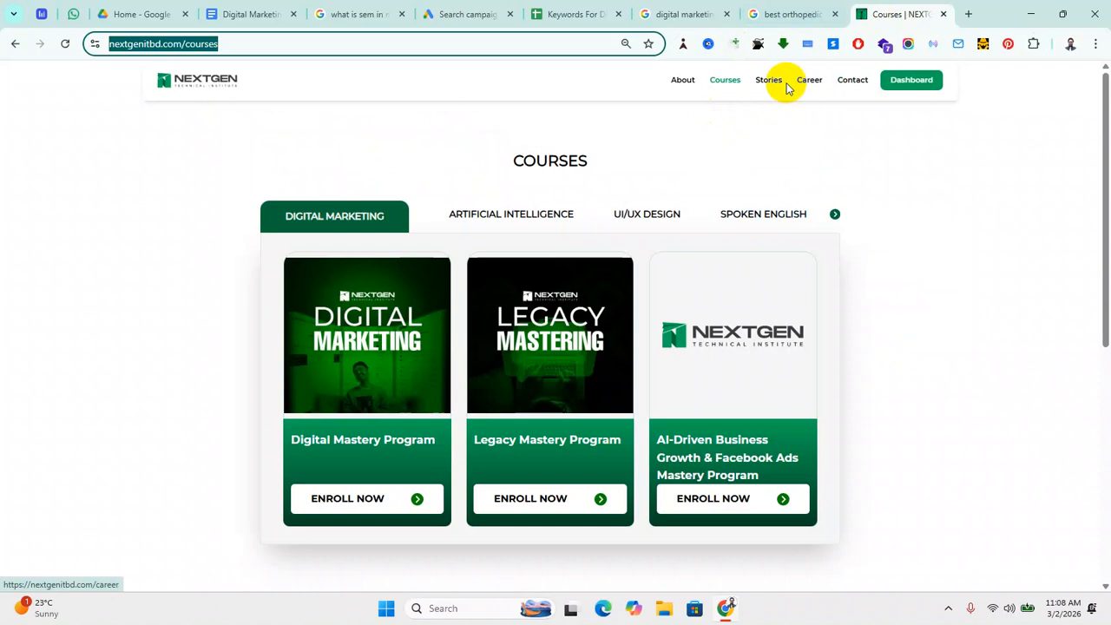
pyautogui.click(844, 88)
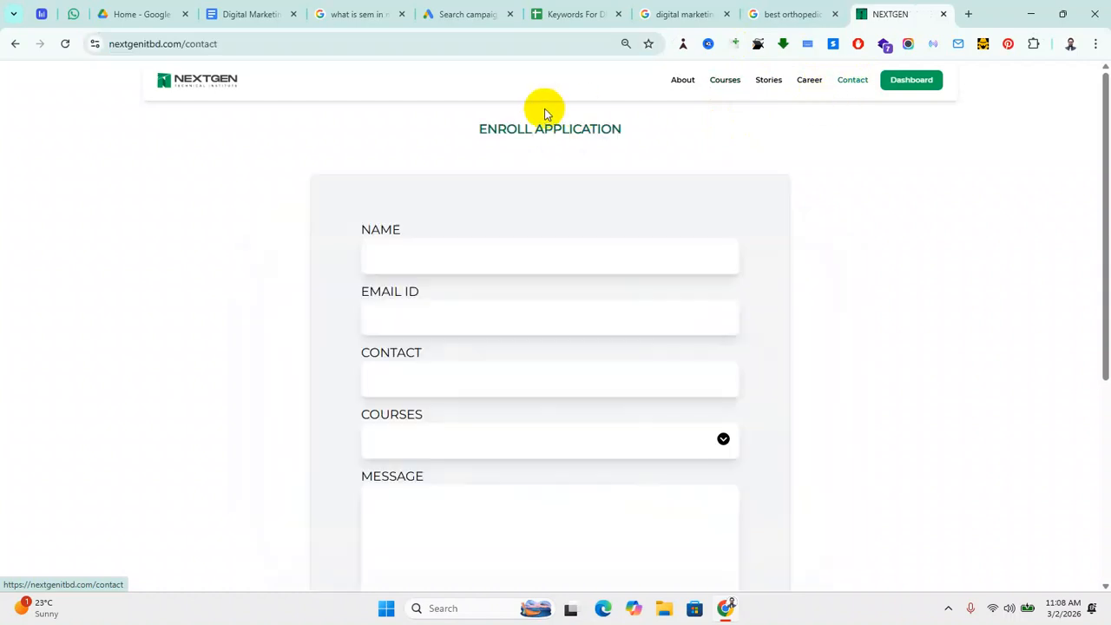
pyautogui.click(245, 43)
pyautogui.hotkey('ctrl', 'c')
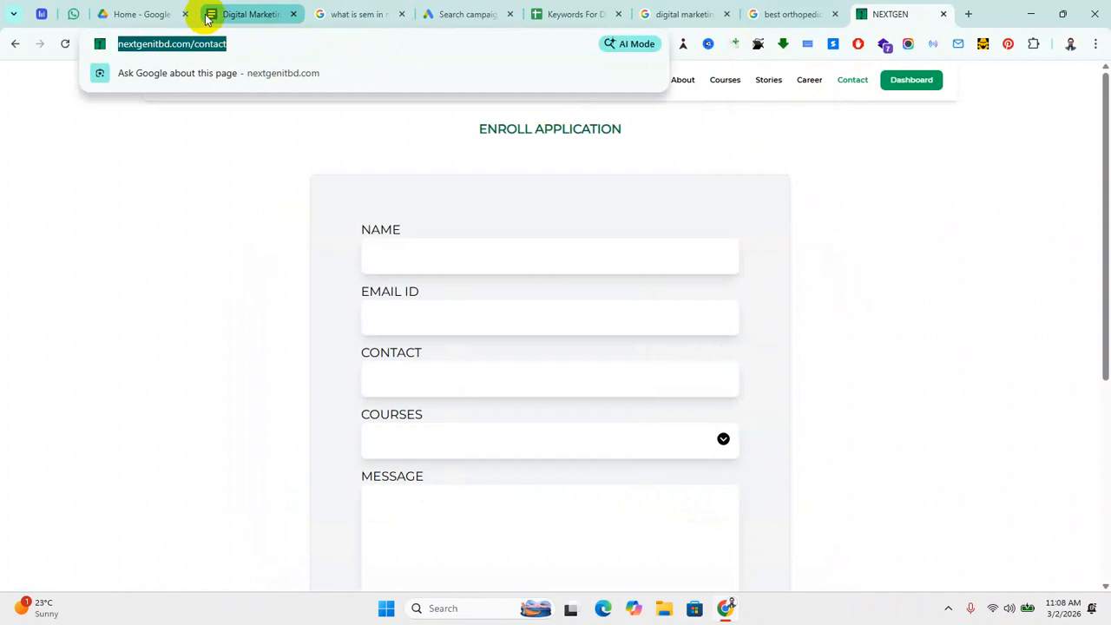
pyautogui.click(451, 12)
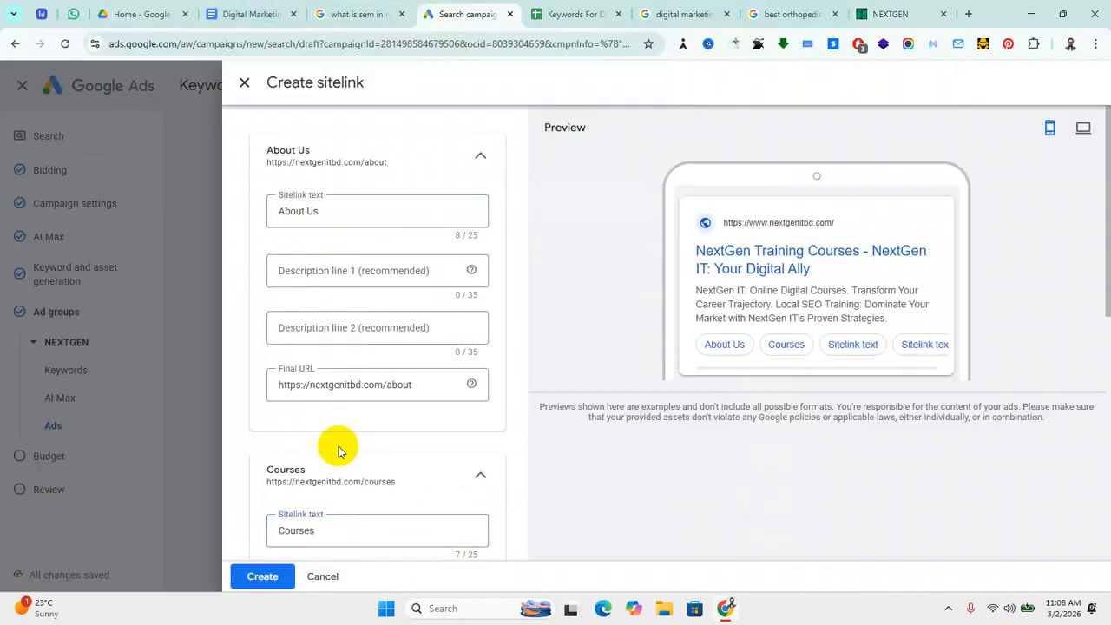
pyautogui.scroll(-5, 355, 460)
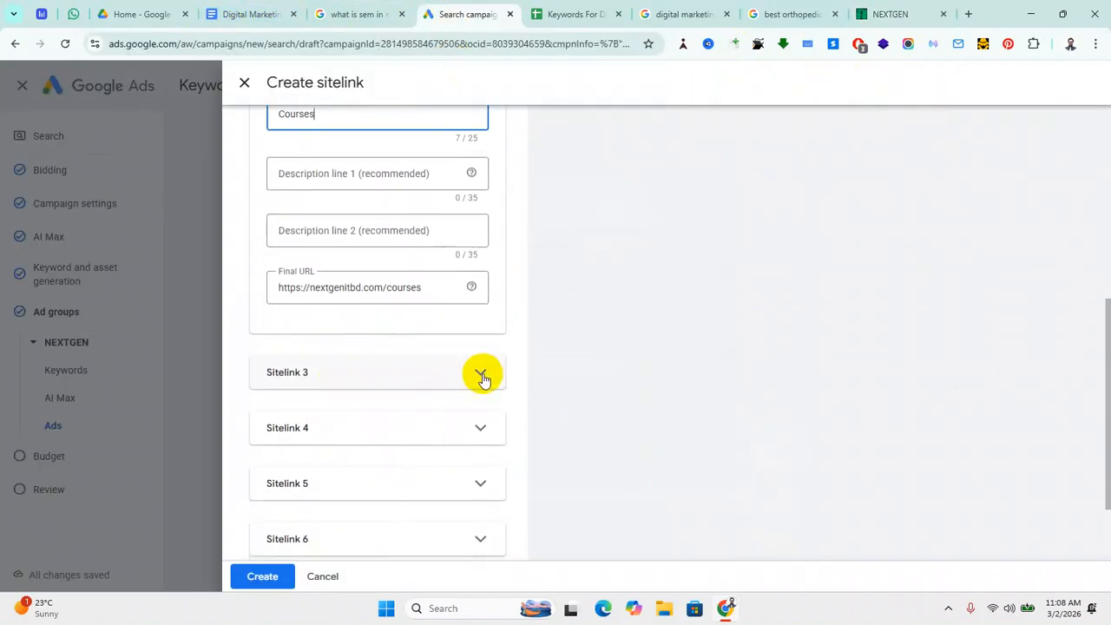
pyautogui.click(480, 373)
pyautogui.scroll(-2, 391, 417)
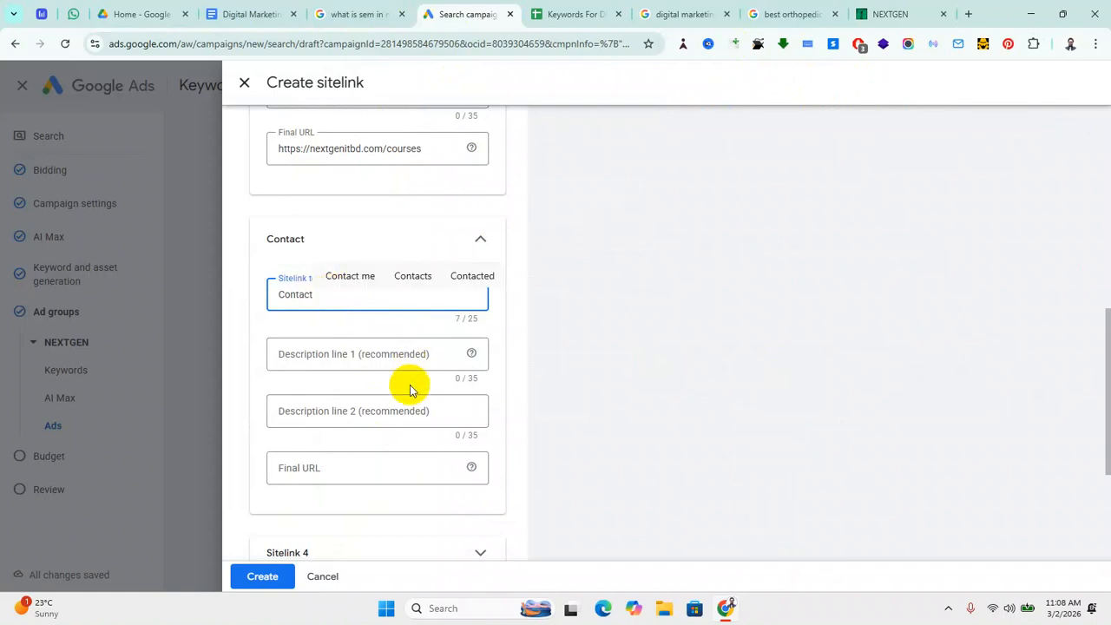
pyautogui.click(308, 468)
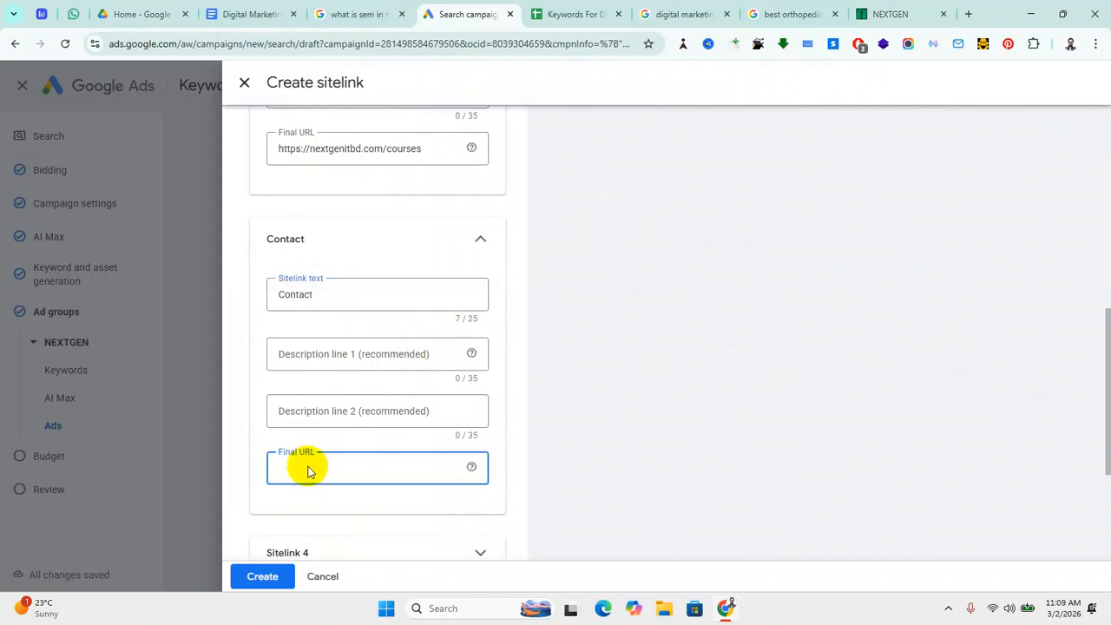
pyautogui.hotkey('ctrl', 'v')
pyautogui.scroll(-3, 426, 503)
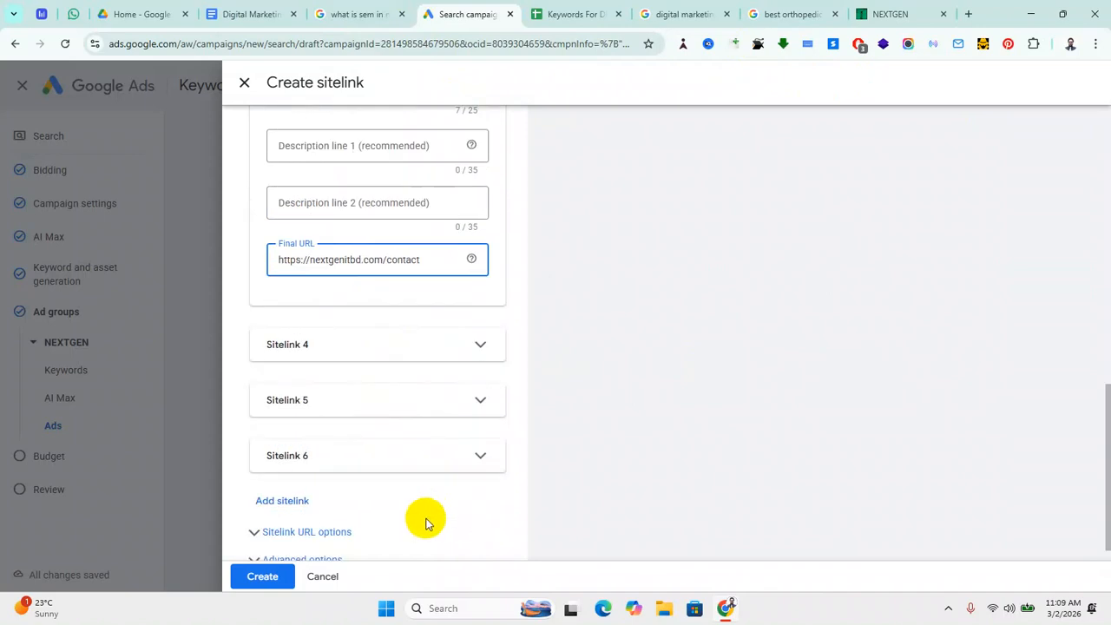
pyautogui.click(478, 348)
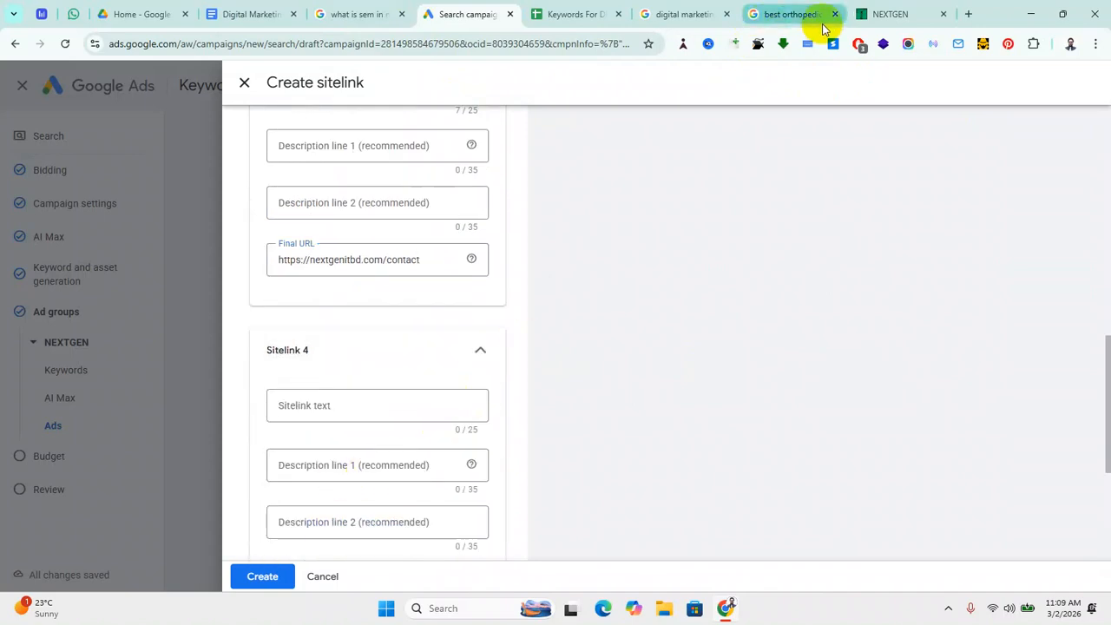
pyautogui.click(895, 15)
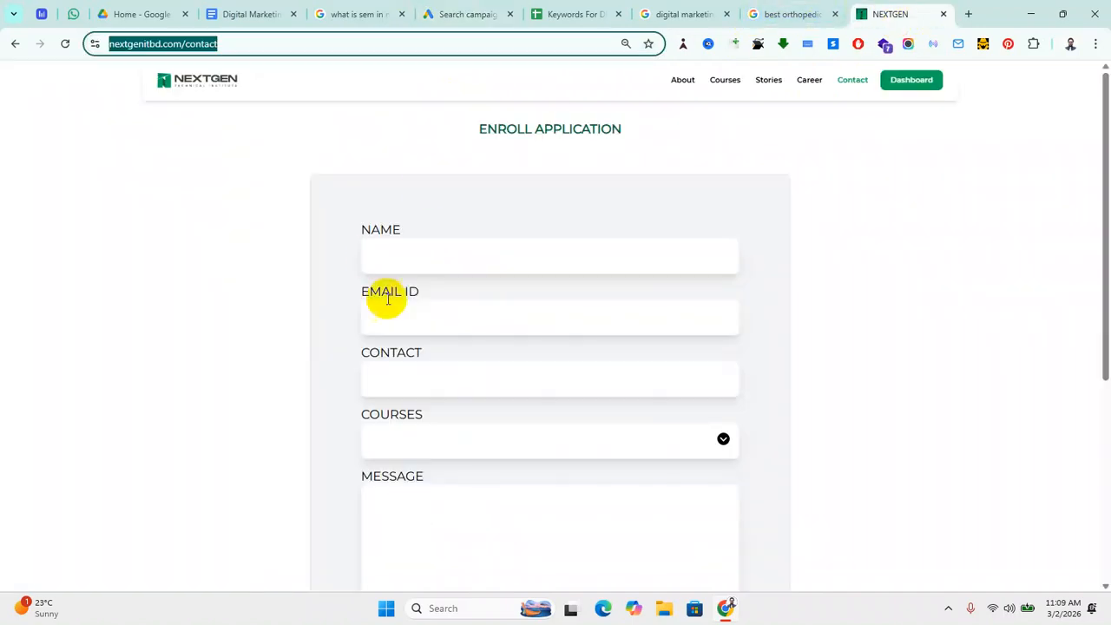
pyautogui.click(808, 84)
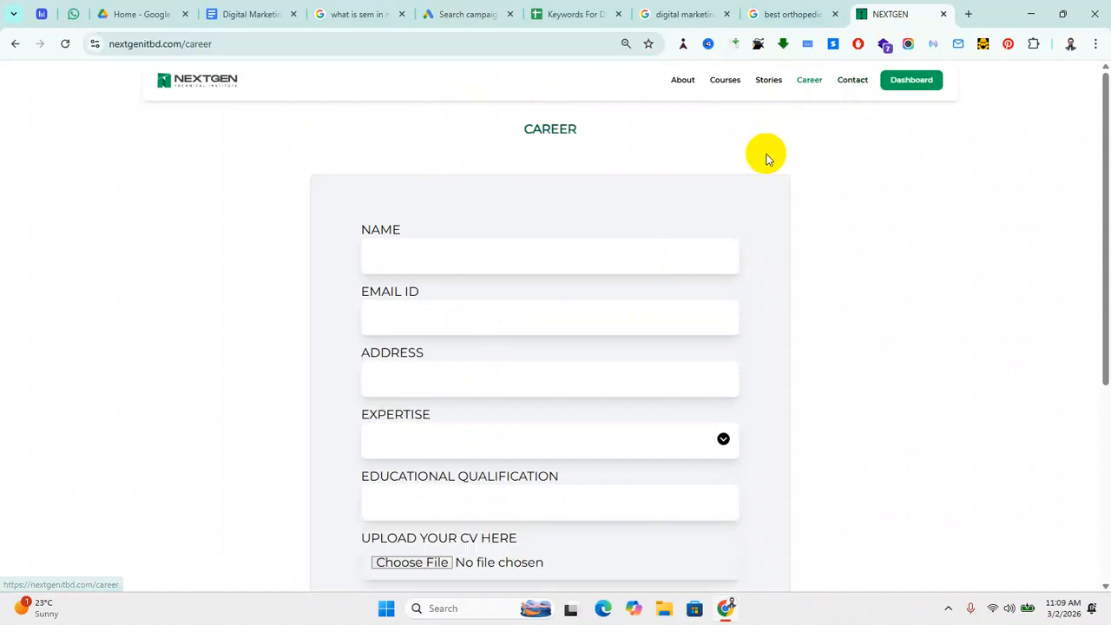
pyautogui.click(247, 45)
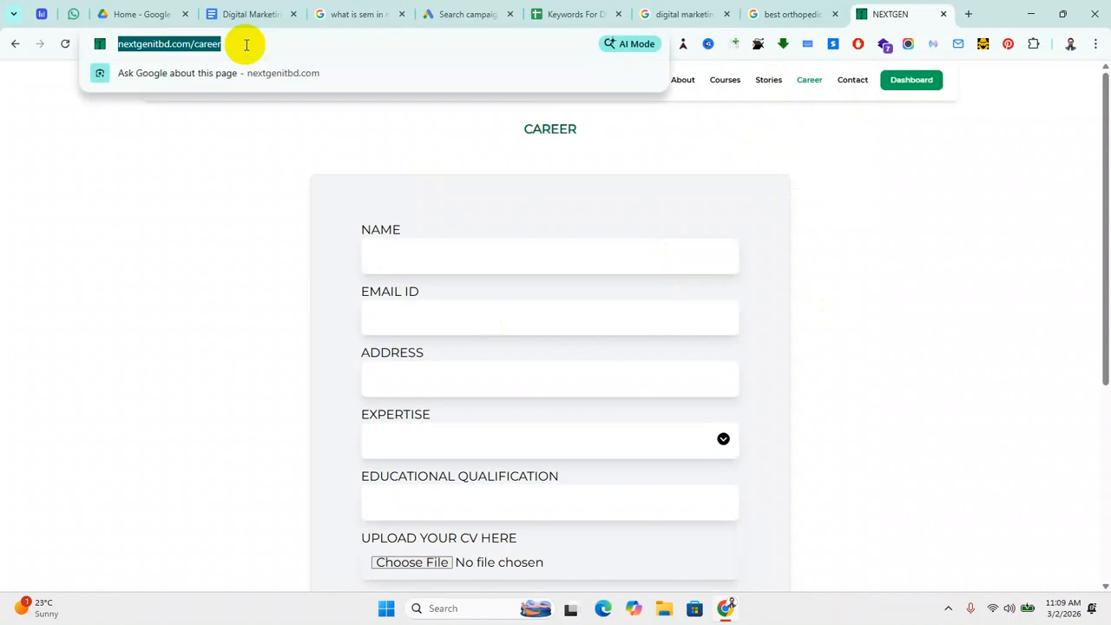
pyautogui.click(459, 15)
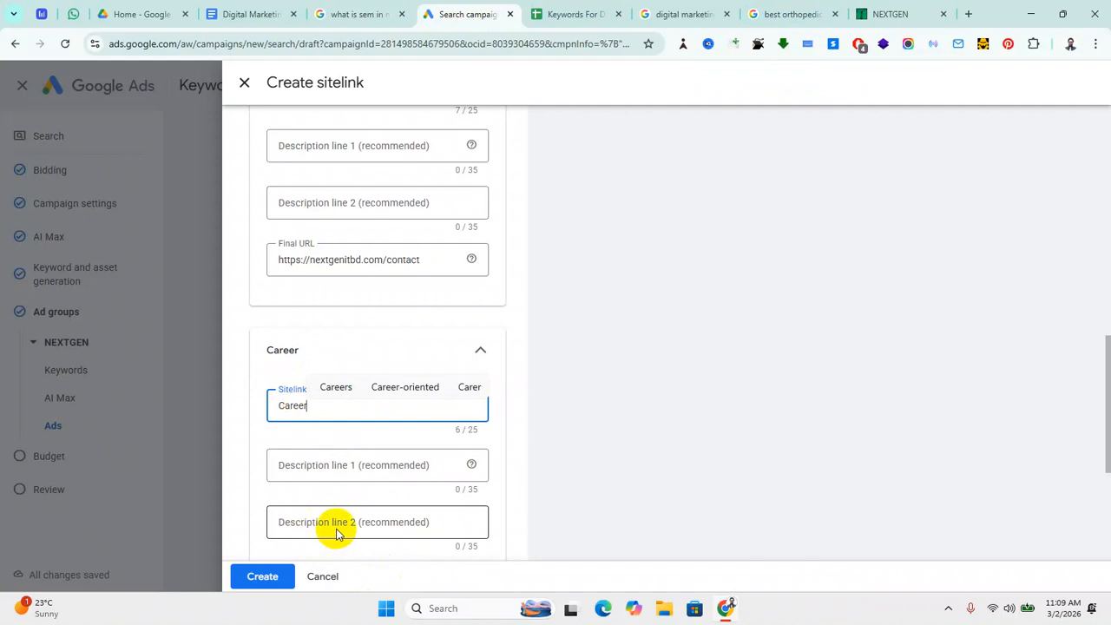
pyautogui.scroll(-2, 336, 534)
pyautogui.click(311, 440)
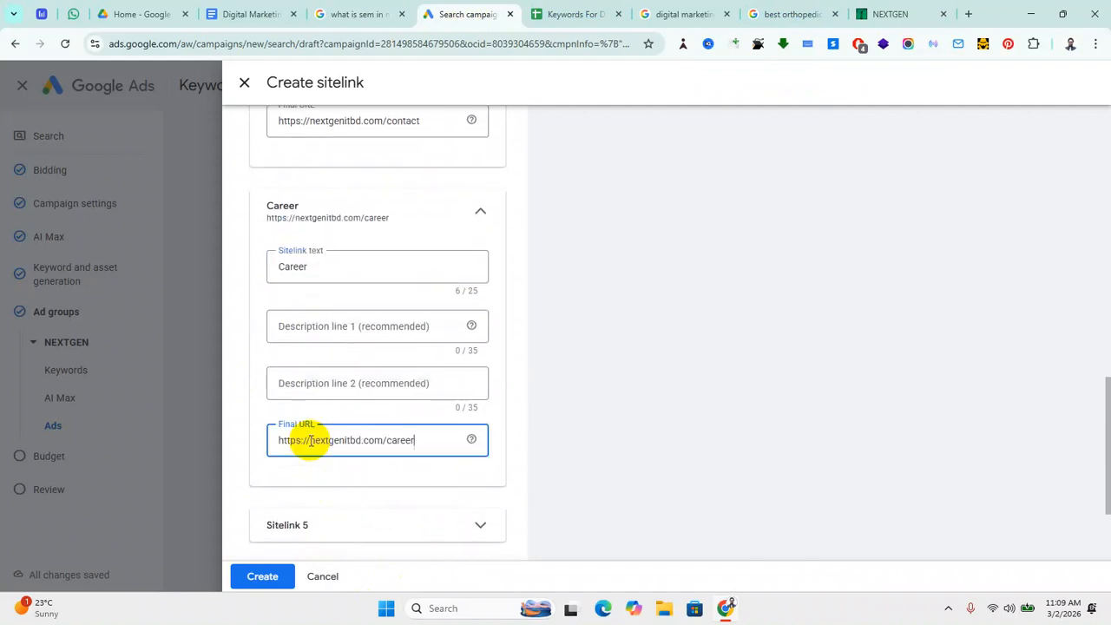
pyautogui.scroll(-2, 379, 479)
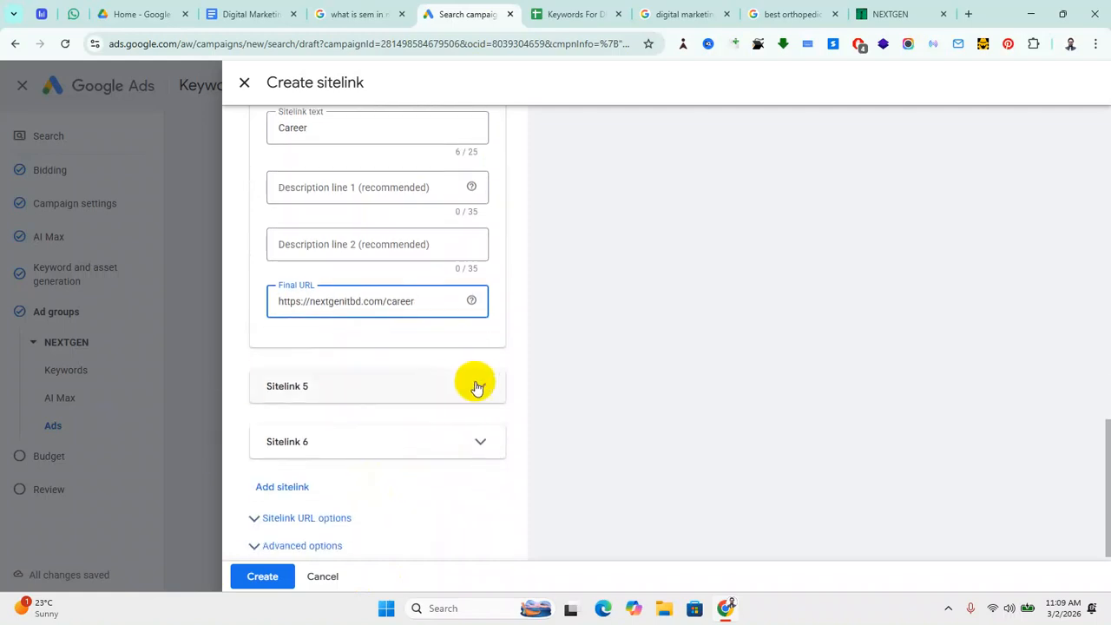
pyautogui.scroll(10, 570, 420)
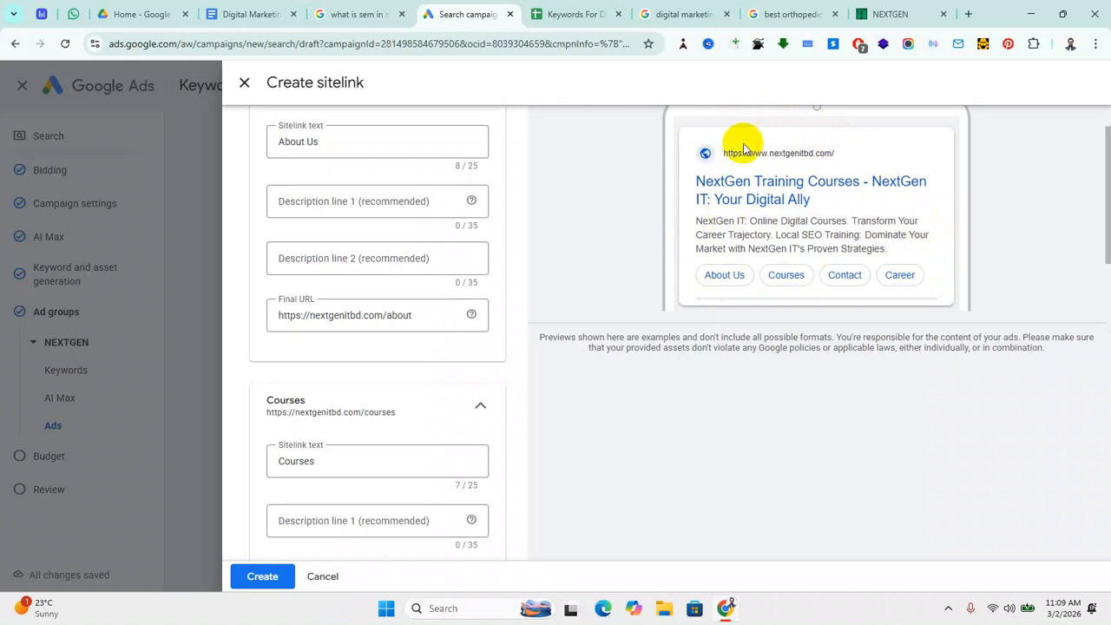
# Step: Show the desktop preview of the NextGen Training Courses ad with its About Us, Courses, Contact and Career sitelinks
pyautogui.scroll(2, 786, 315)
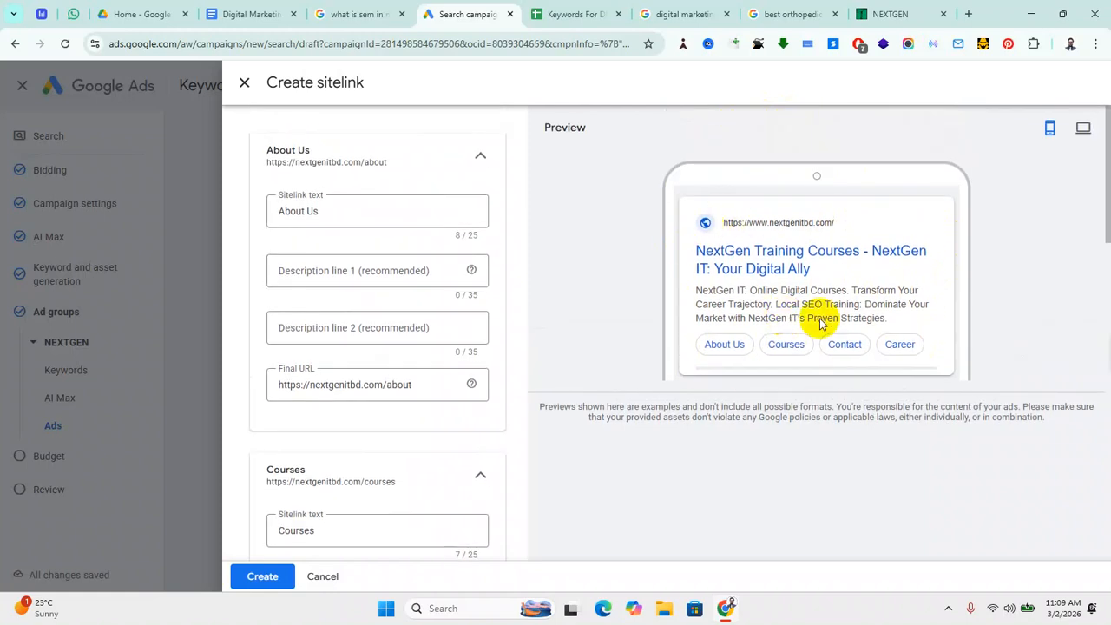
pyautogui.click(1084, 132)
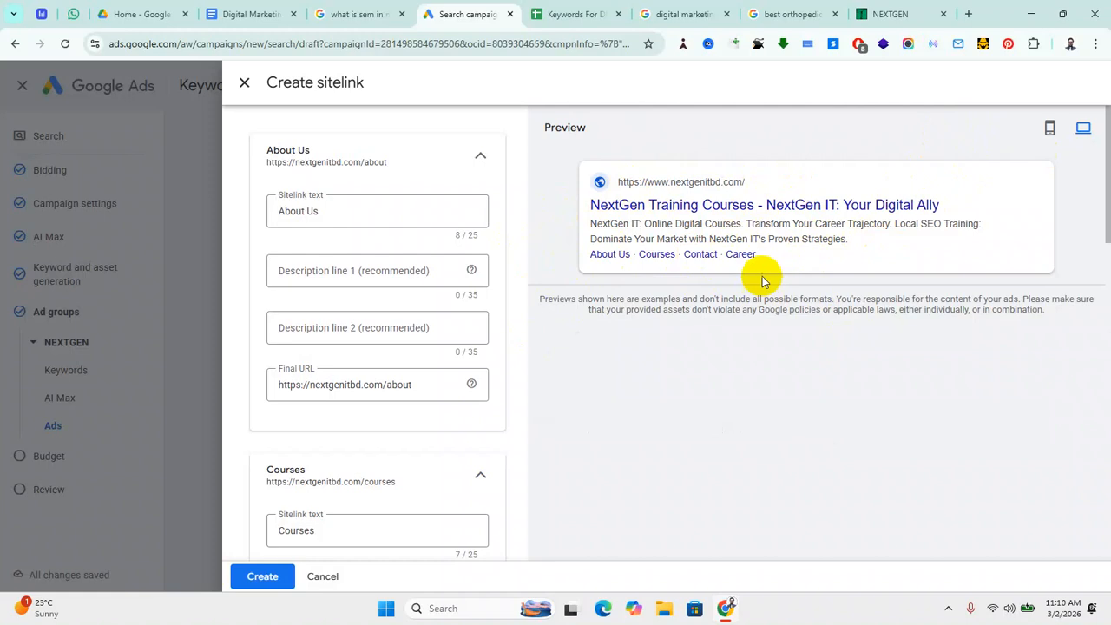
pyautogui.click(889, 14)
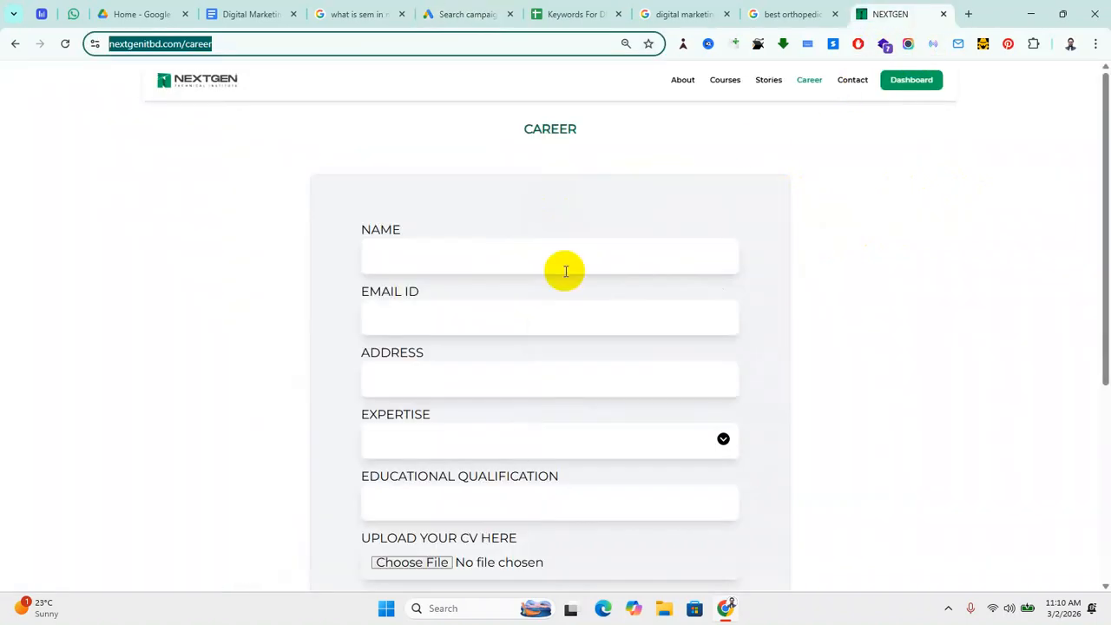
pyautogui.click(768, 85)
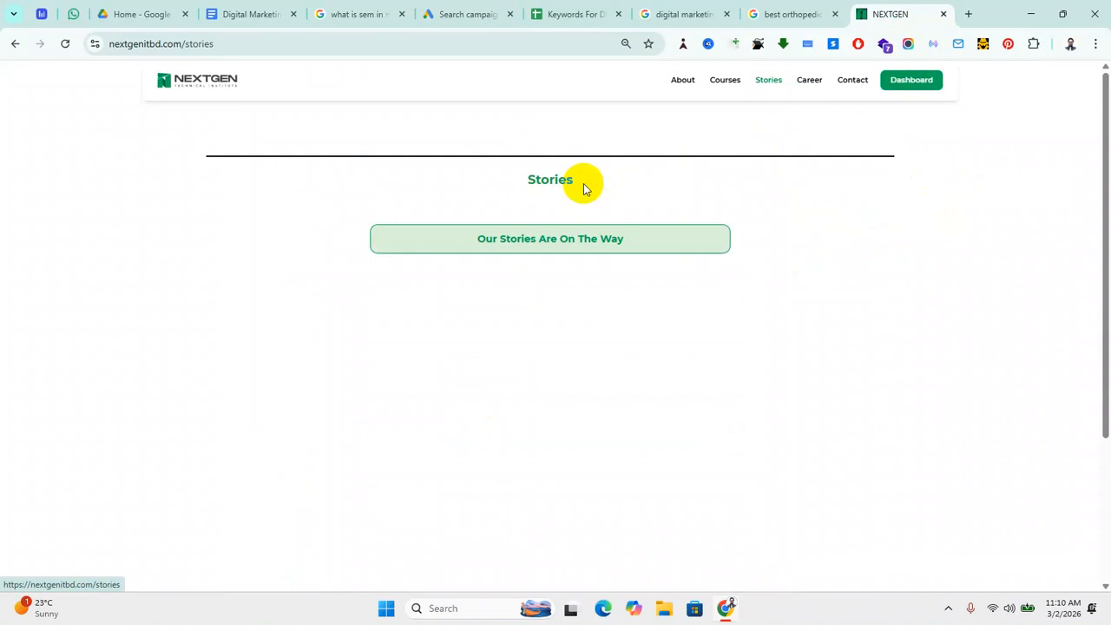
pyautogui.click(224, 44)
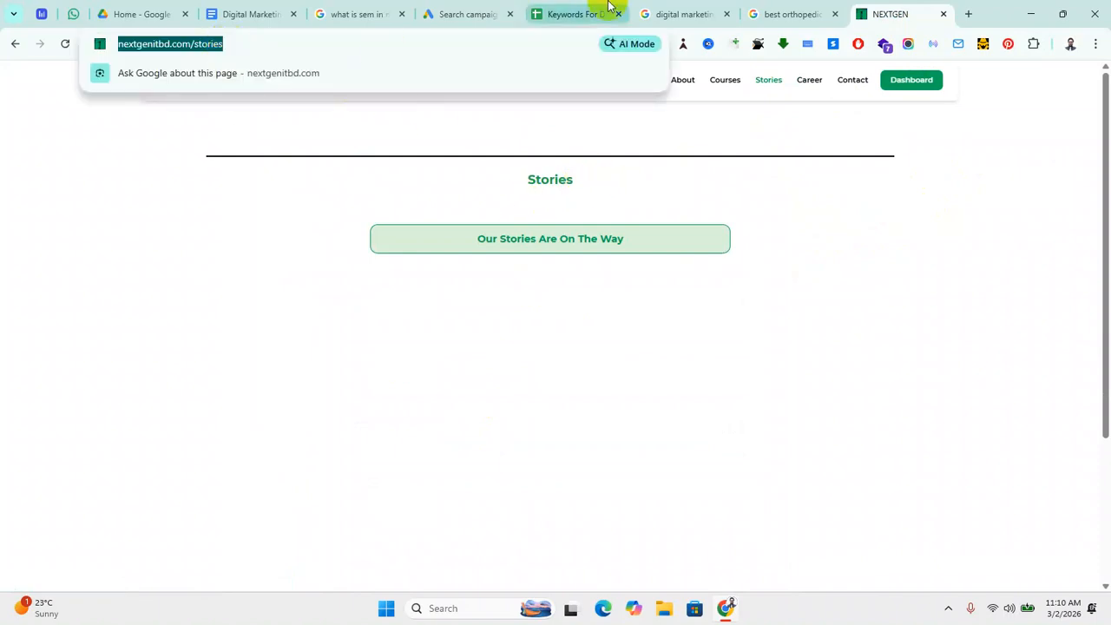
pyautogui.click(453, 12)
# Step: Fill in Sitelink 5 with text 'Stories' and the Stories page as its Final URL
pyautogui.scroll(-3, 362, 470)
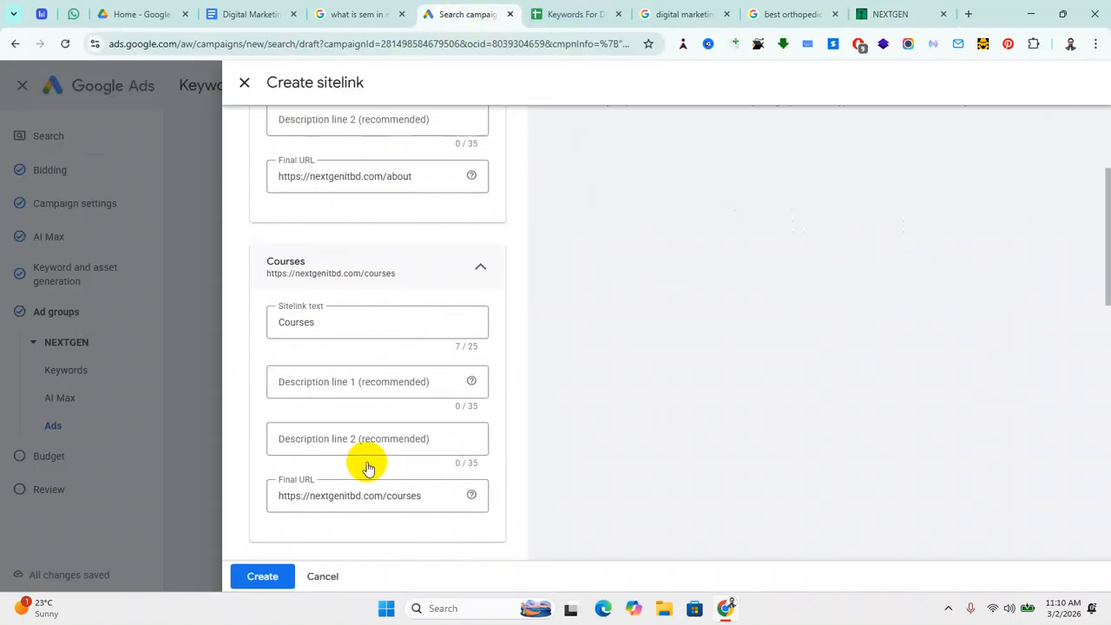
pyautogui.scroll(-3, 366, 467)
pyautogui.scroll(-5, 366, 467)
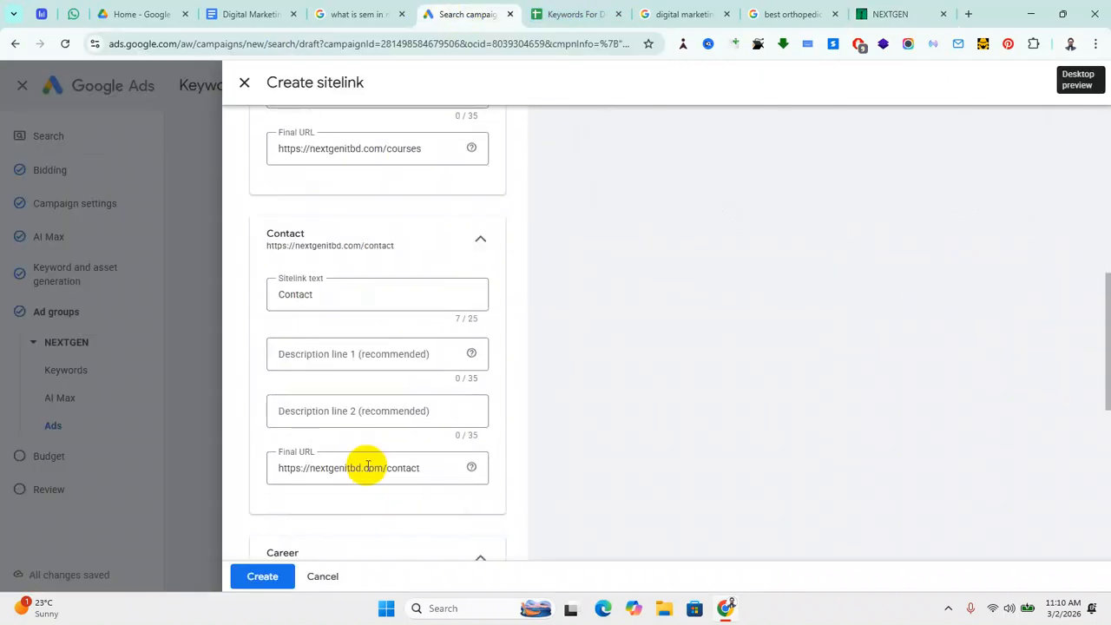
pyautogui.scroll(-4, 431, 446)
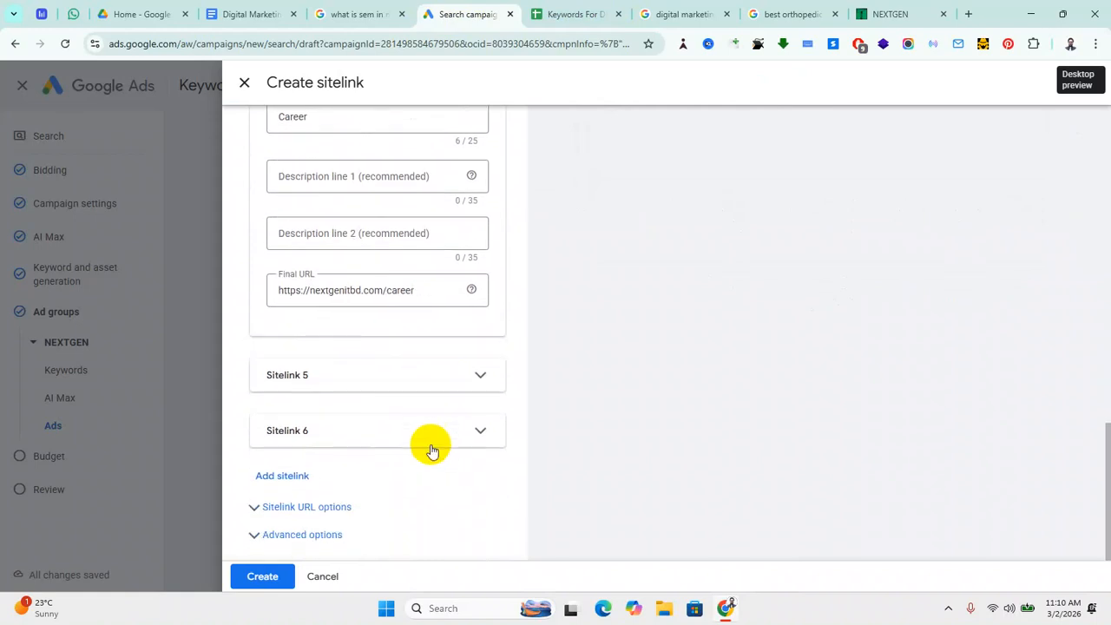
pyautogui.click(481, 387)
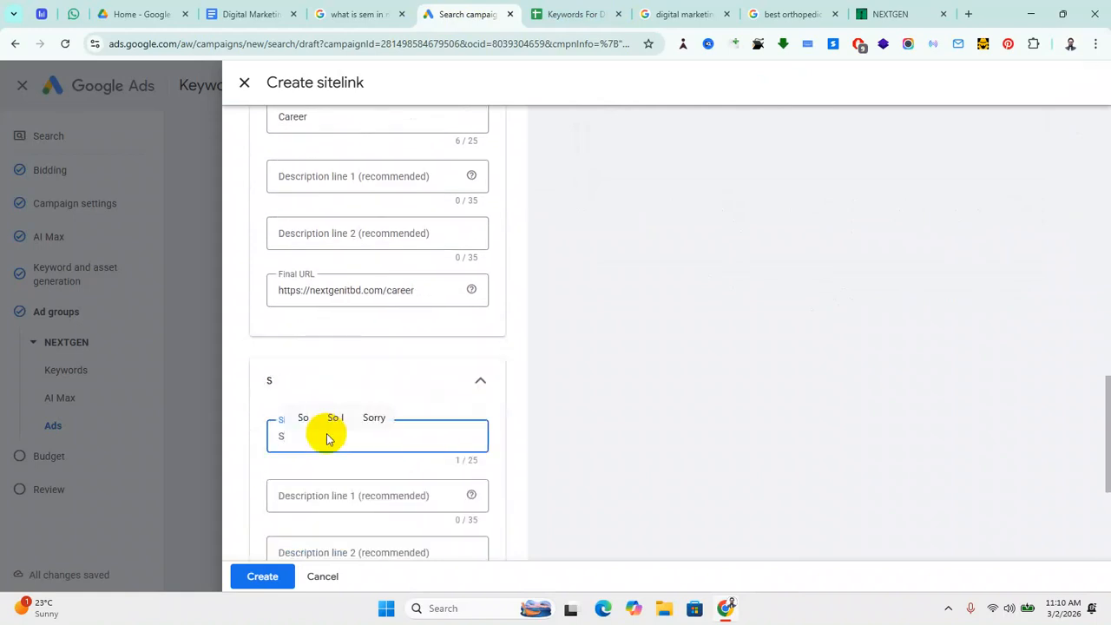
pyautogui.write('Stories')
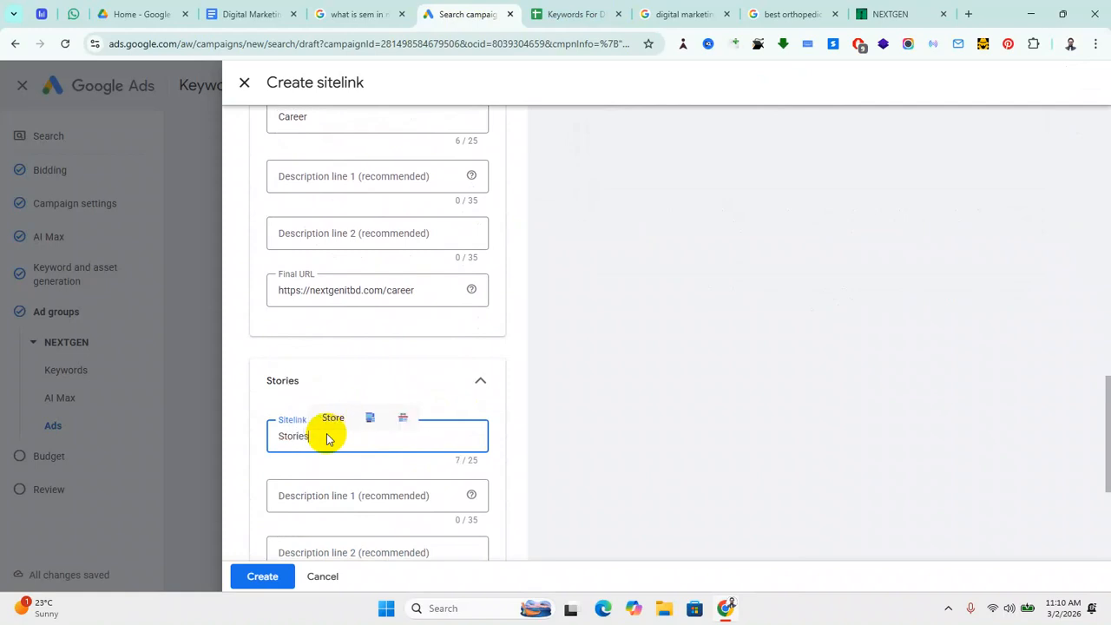
pyautogui.scroll(-3, 402, 467)
pyautogui.click(332, 399)
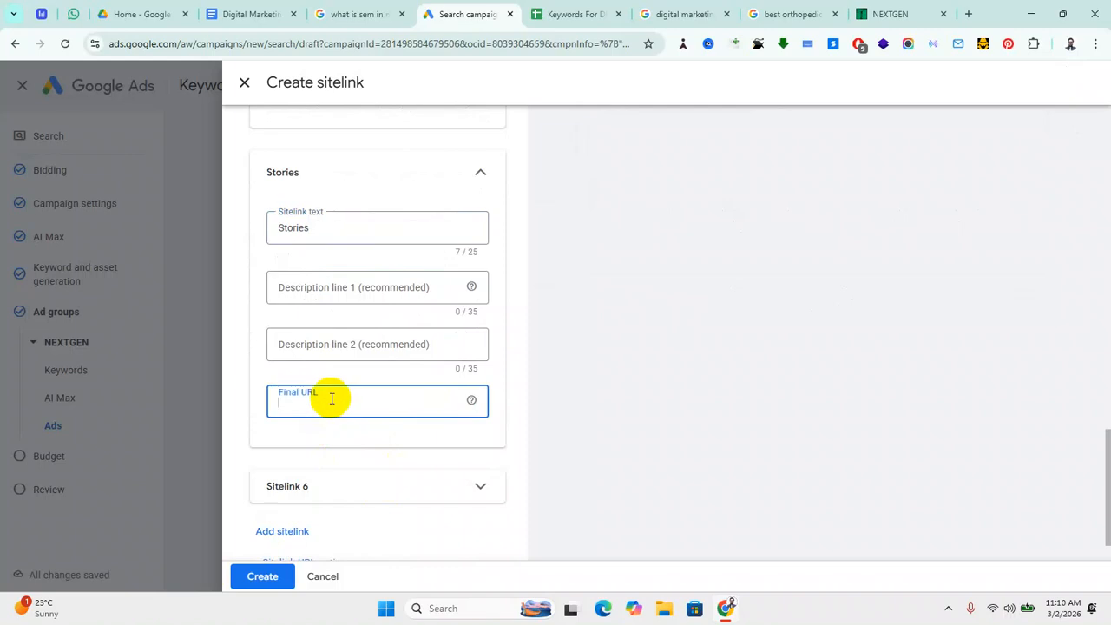
# Step: Check the sitelinks in the mobile and desktop previews, then create them on the ad
pyautogui.scroll(8, 466, 424)
pyautogui.scroll(7, 432, 403)
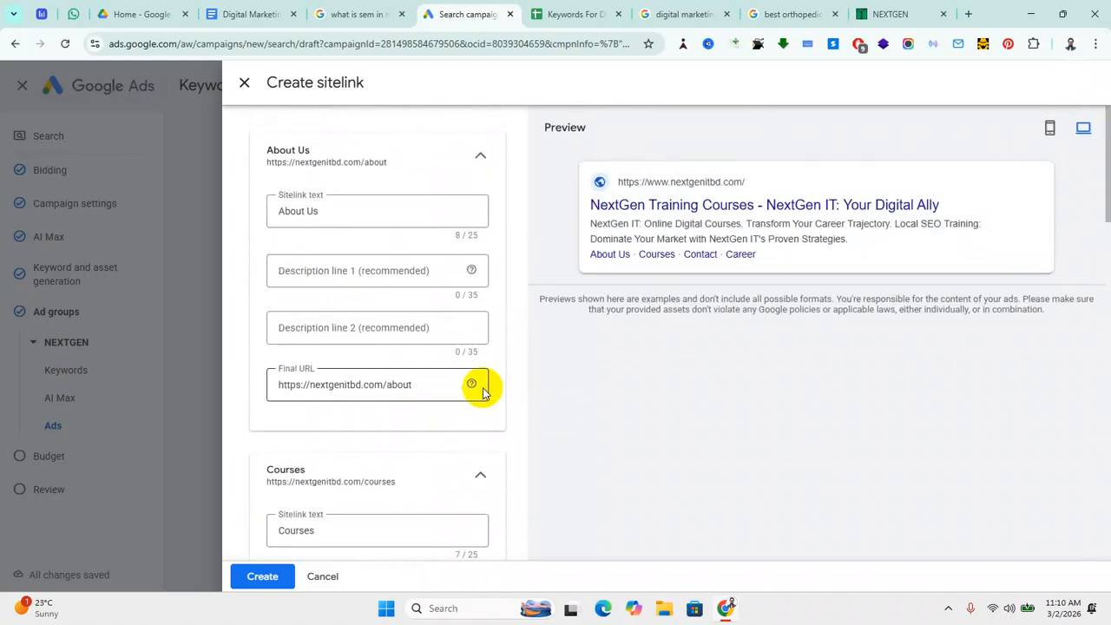
pyautogui.click(1049, 127)
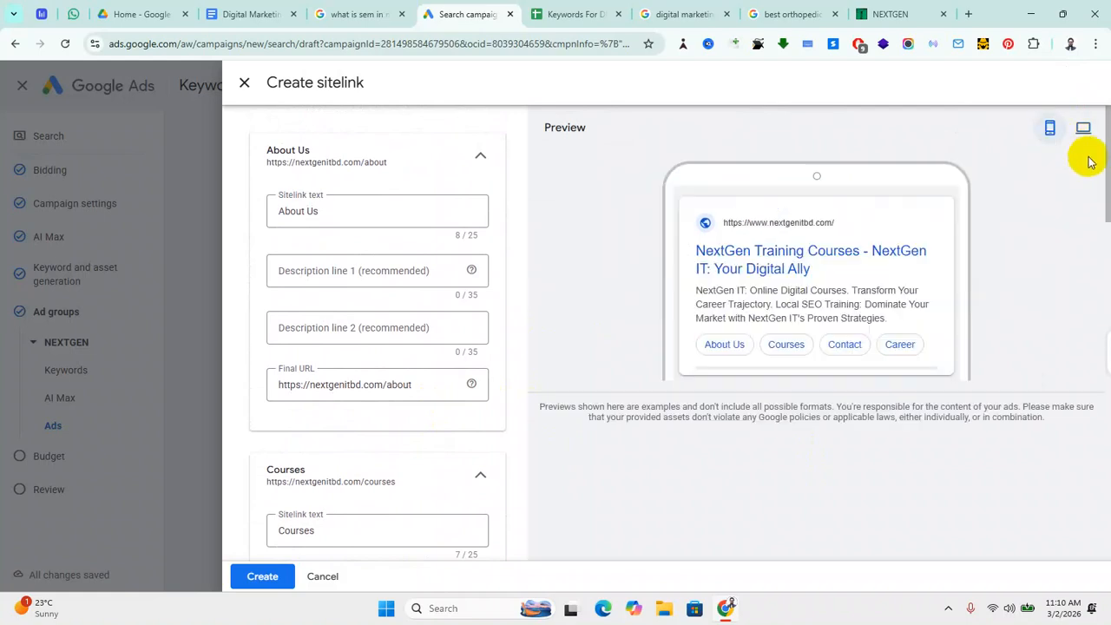
pyautogui.click(1083, 130)
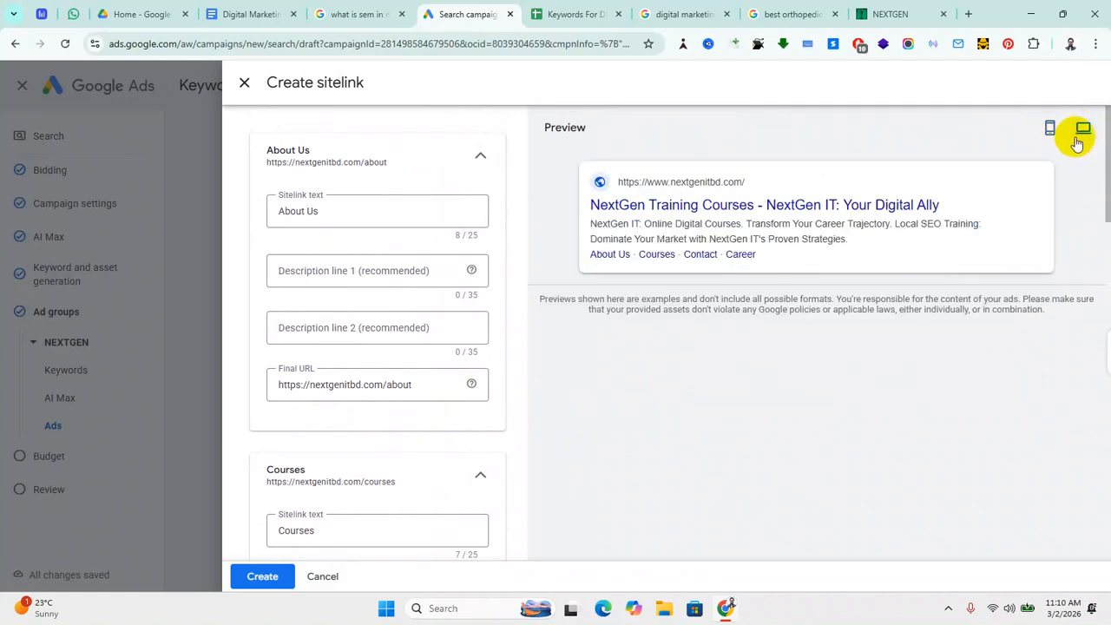
pyautogui.scroll(-7, 402, 396)
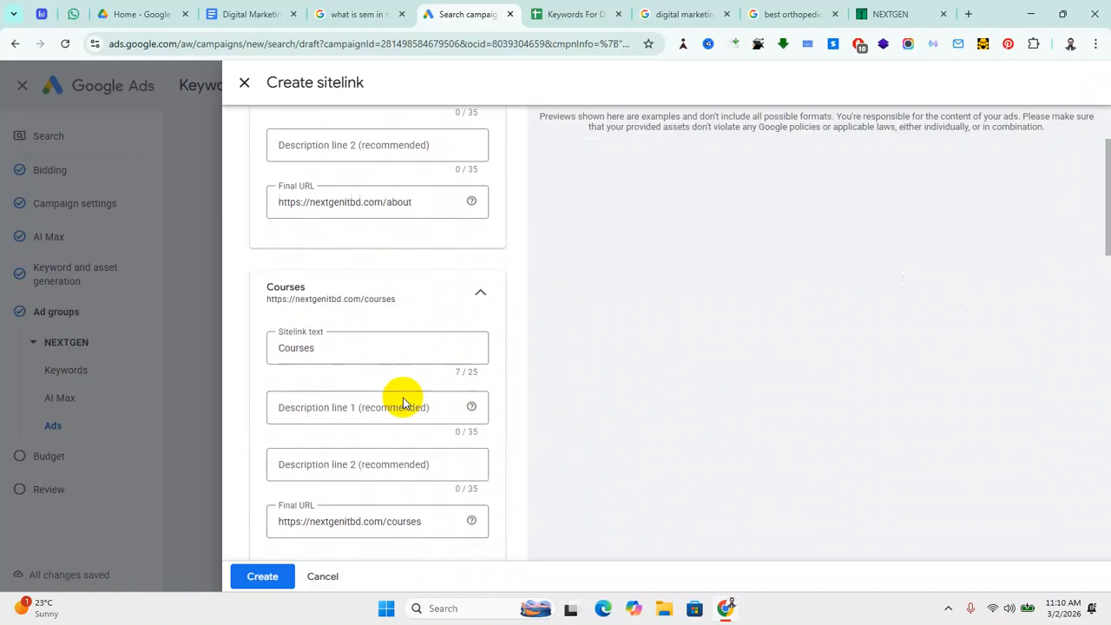
pyautogui.scroll(-7, 402, 414)
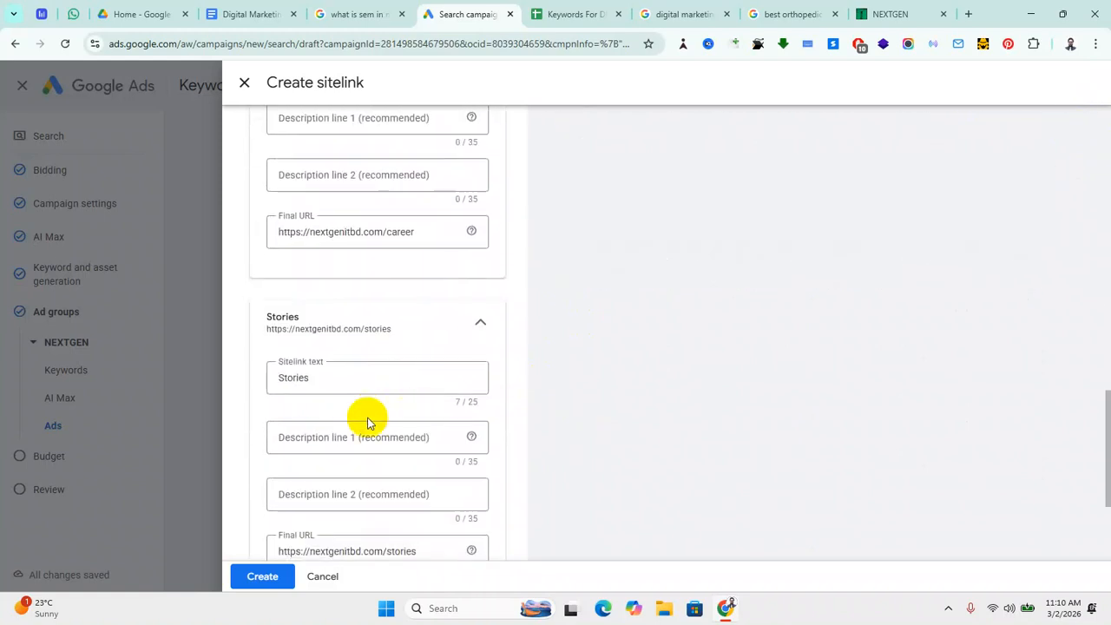
pyautogui.scroll(-1, 367, 456)
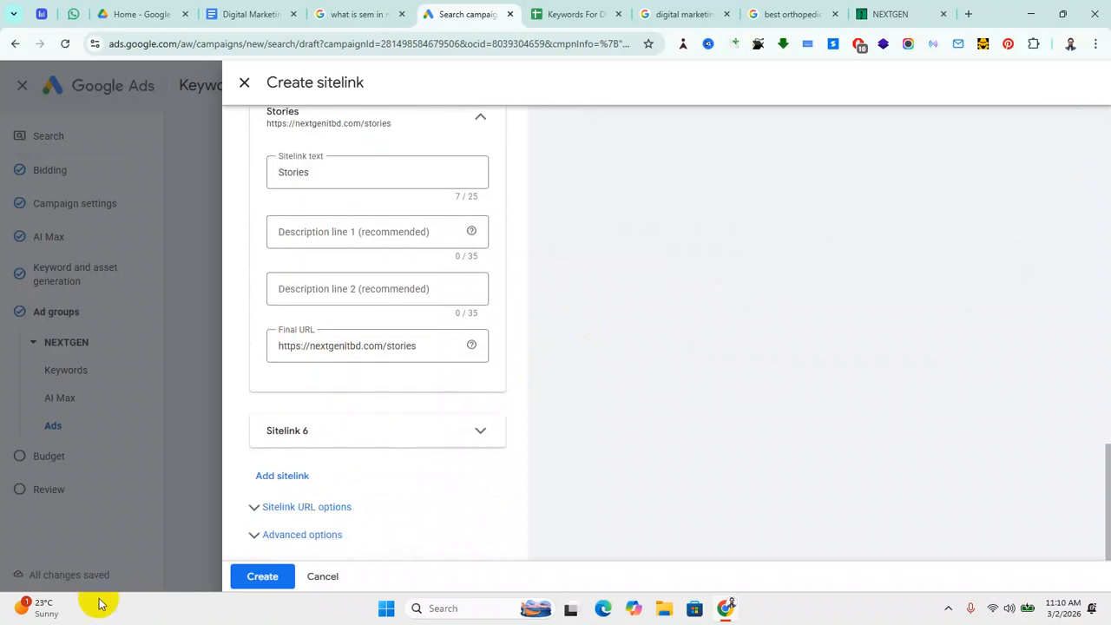
pyautogui.click(263, 577)
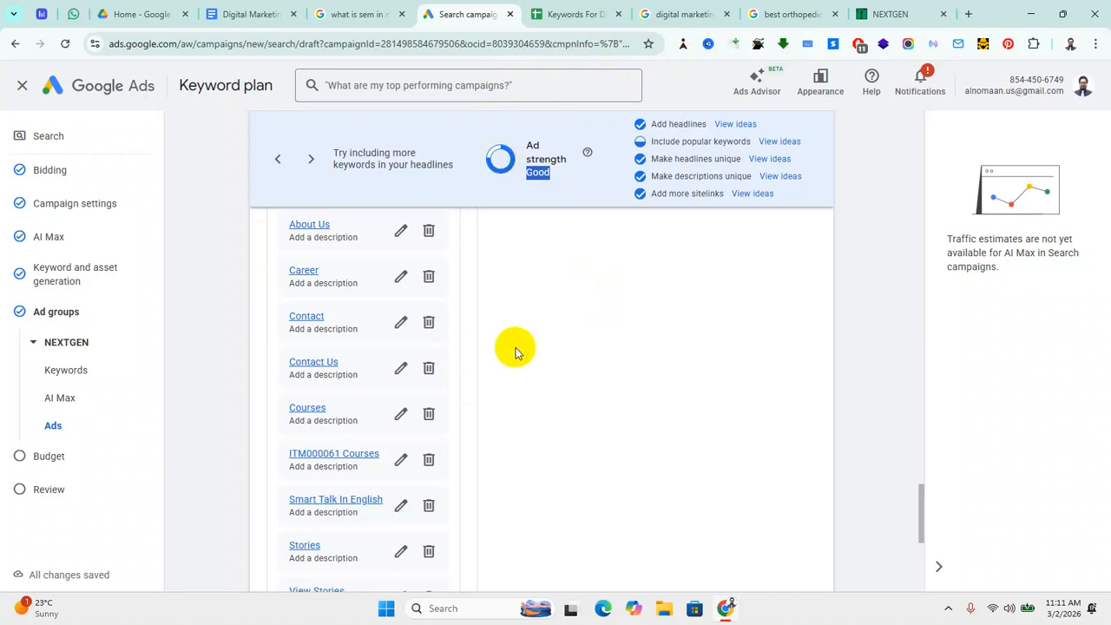
# Step: Open 'View ideas' for 'Include popular keywords' in the Ad strength panel
pyautogui.scroll(2, 516, 352)
pyautogui.scroll(3, 526, 345)
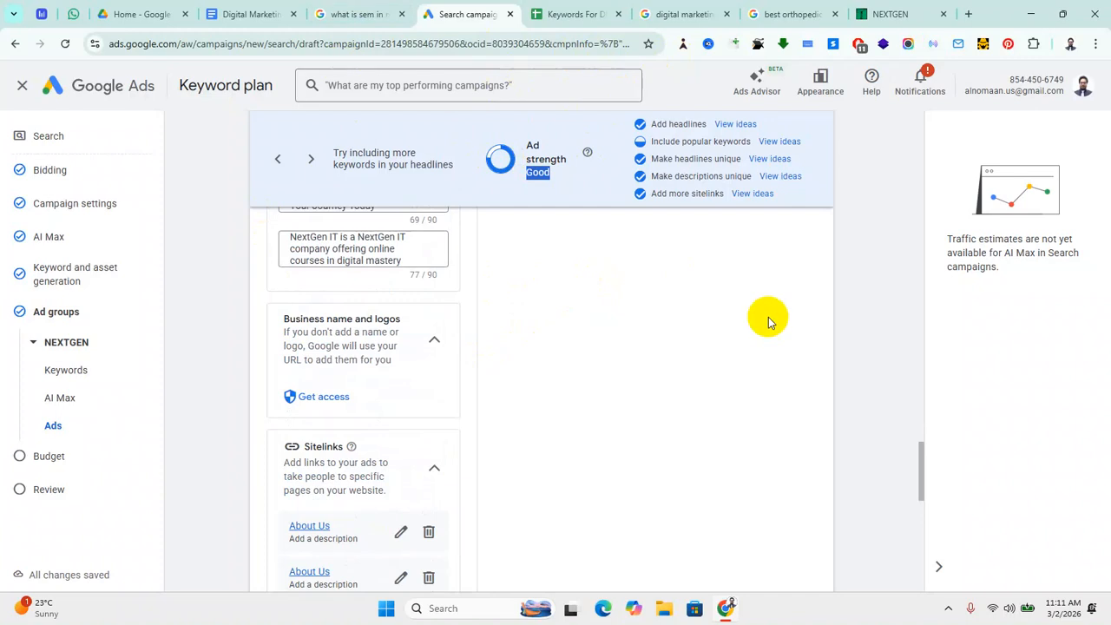
pyautogui.scroll(3, 746, 317)
pyautogui.scroll(3, 453, 436)
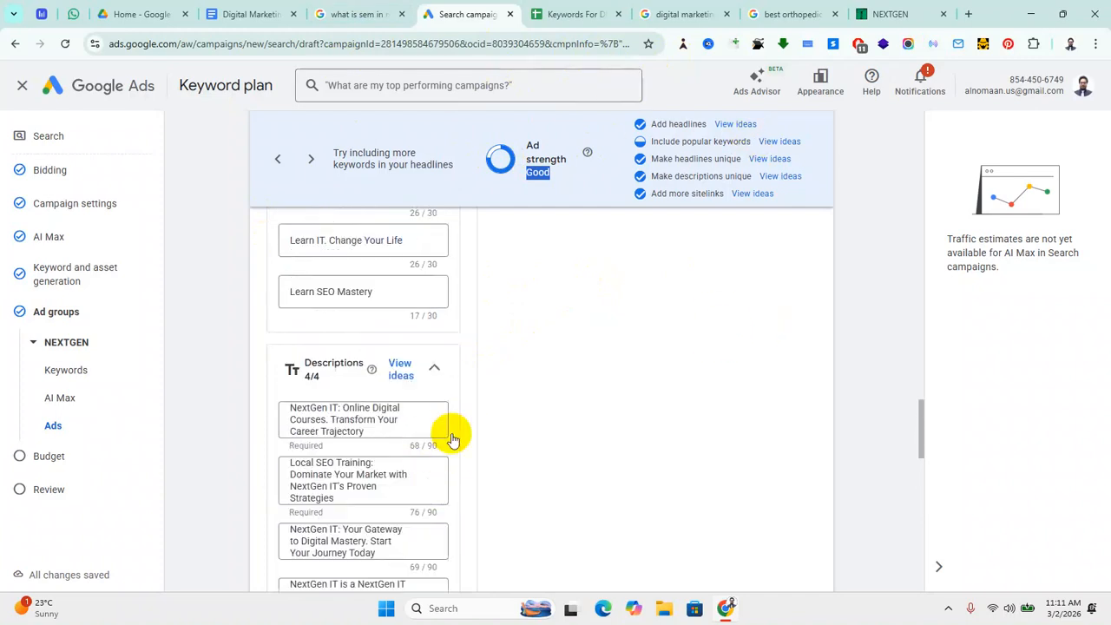
pyautogui.scroll(10, 399, 392)
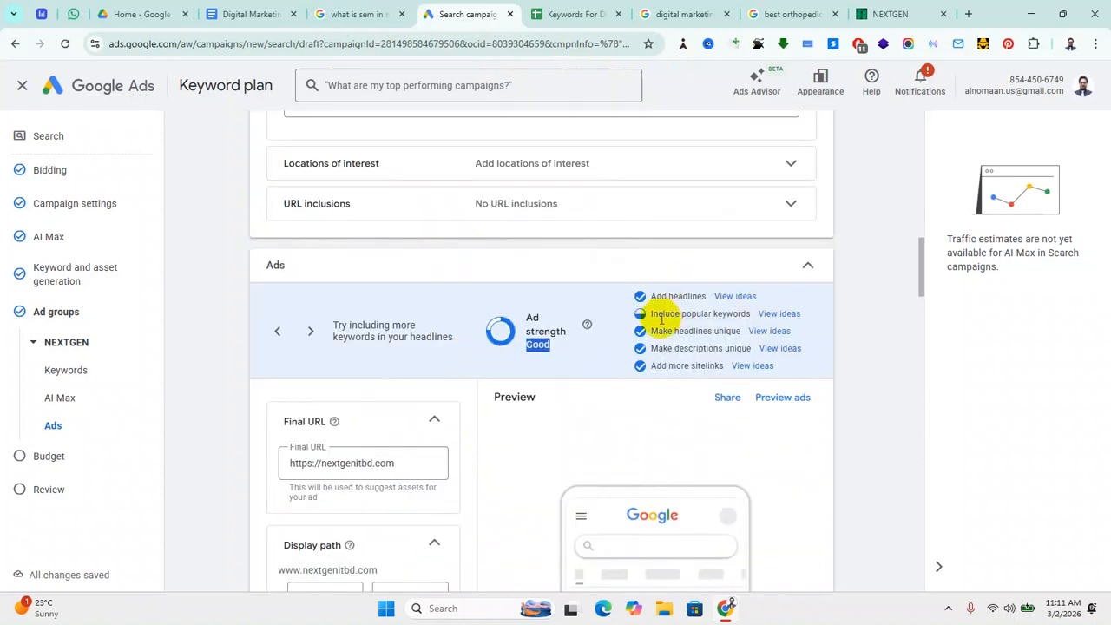
pyautogui.rightClick(773, 321)
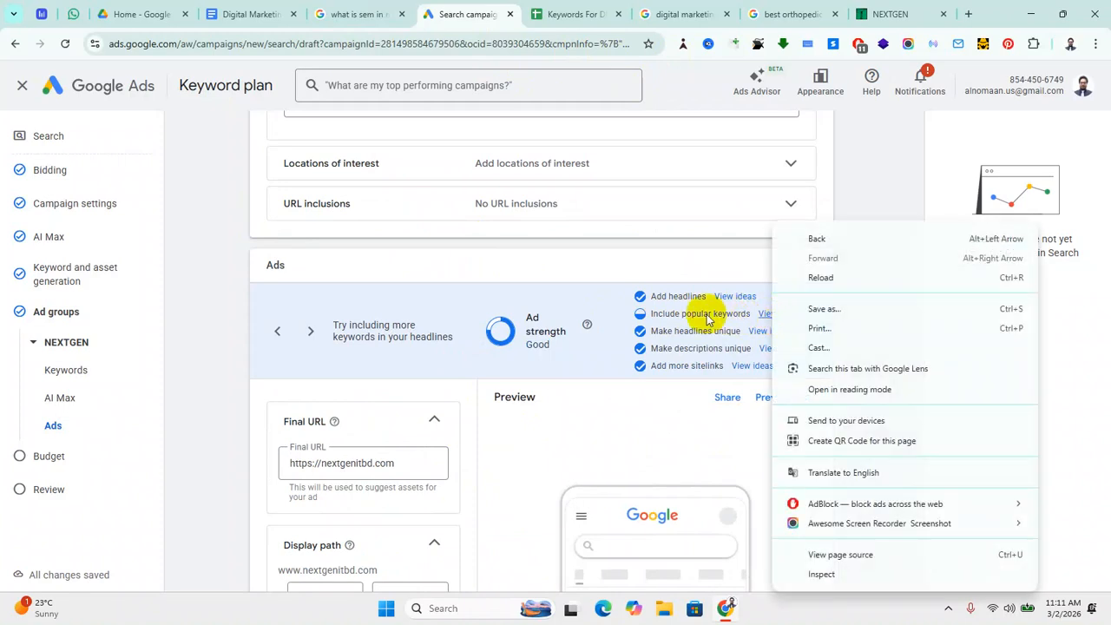
pyautogui.click(206, 264)
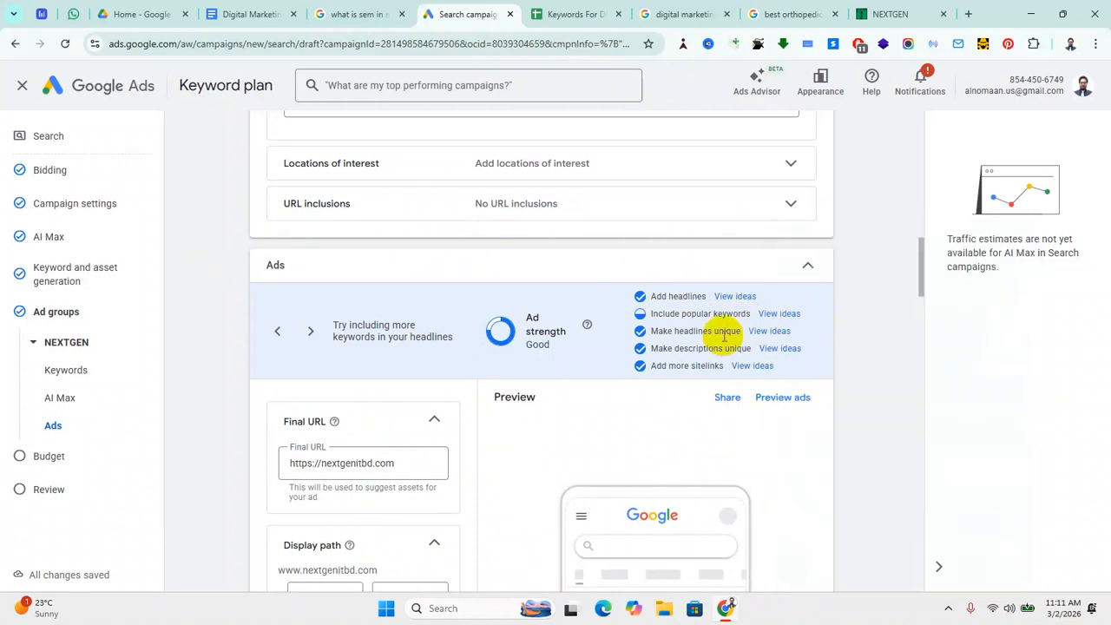
pyautogui.click(779, 314)
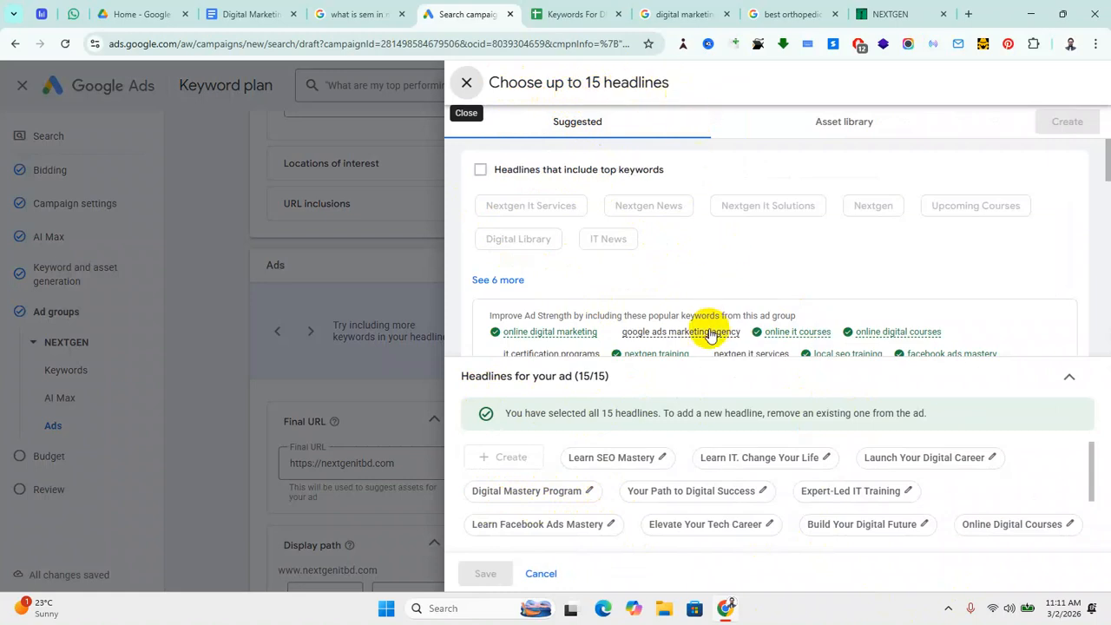
pyautogui.scroll(-2, 618, 482)
pyautogui.scroll(2, 615, 476)
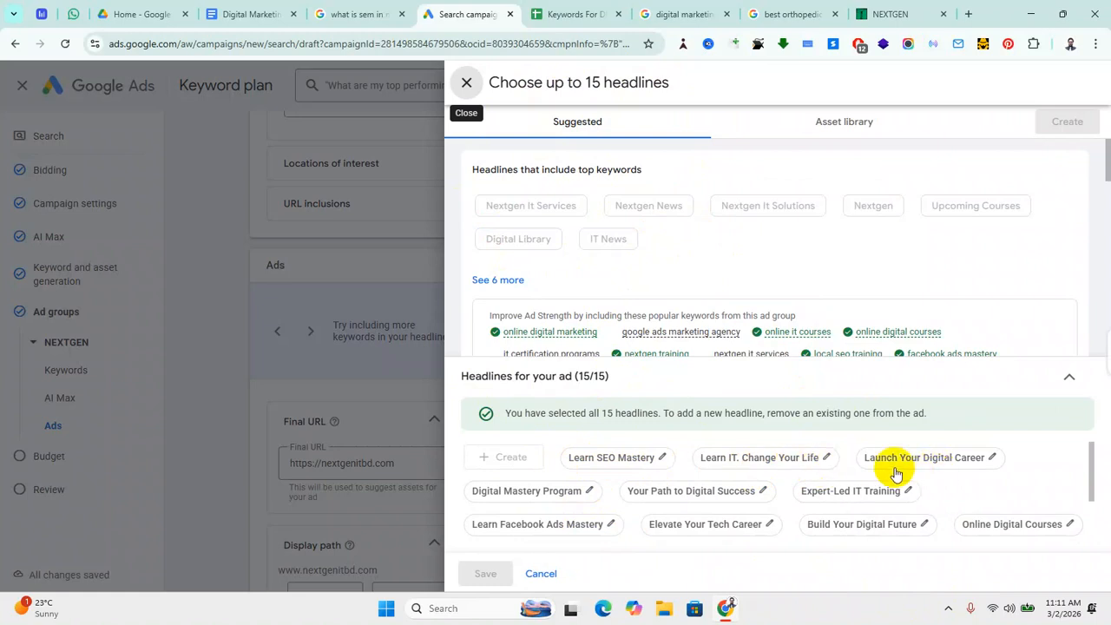
pyautogui.scroll(-1, 811, 488)
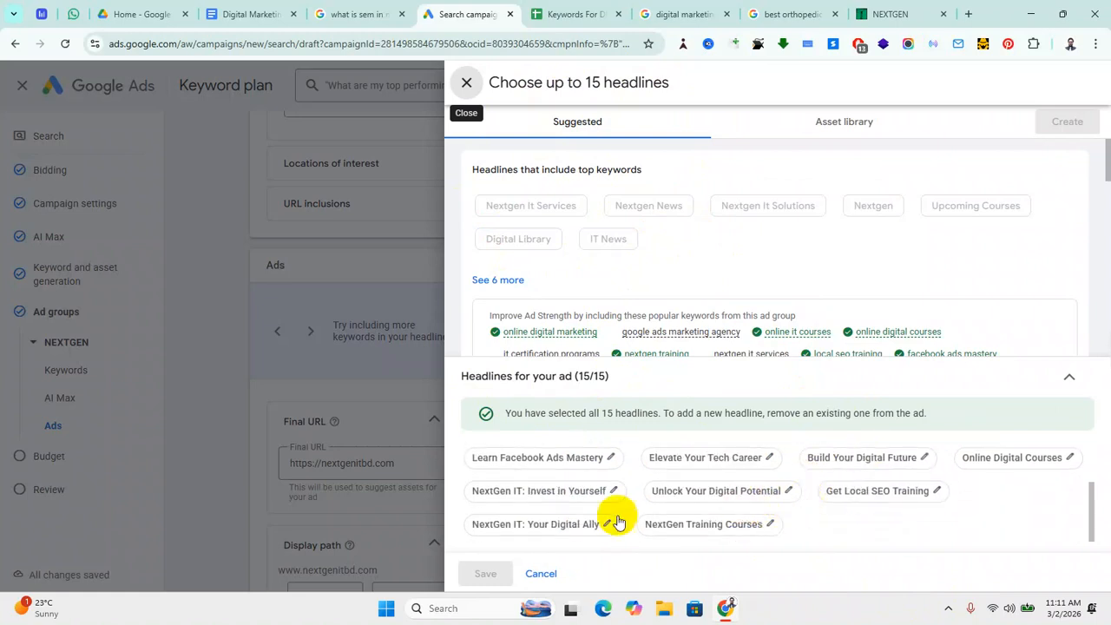
pyautogui.scroll(1, 576, 509)
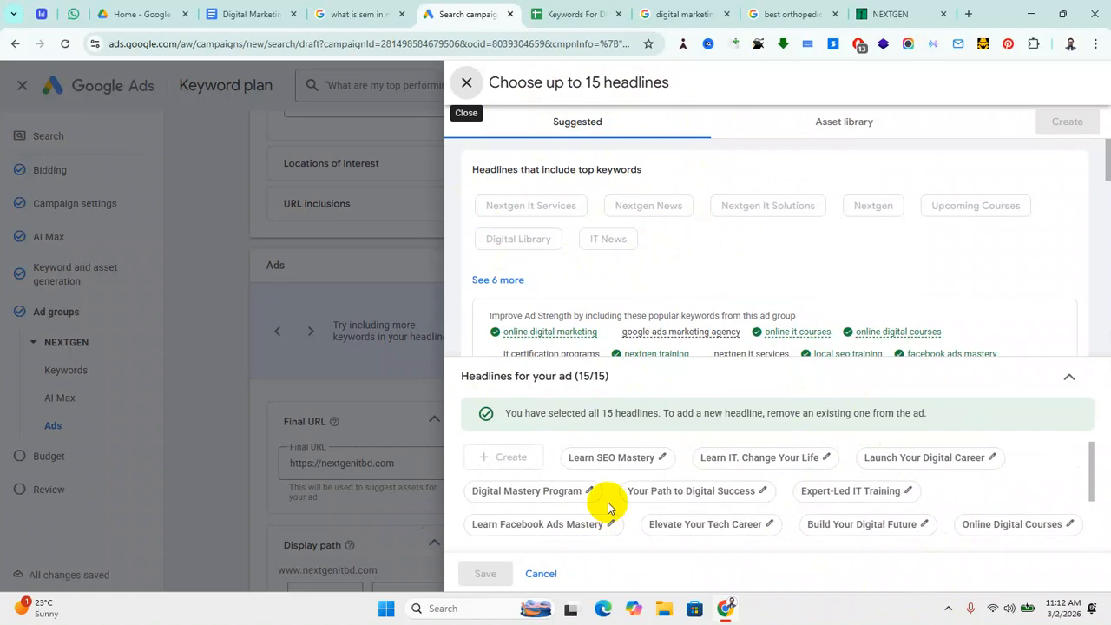
pyautogui.scroll(-2, 639, 322)
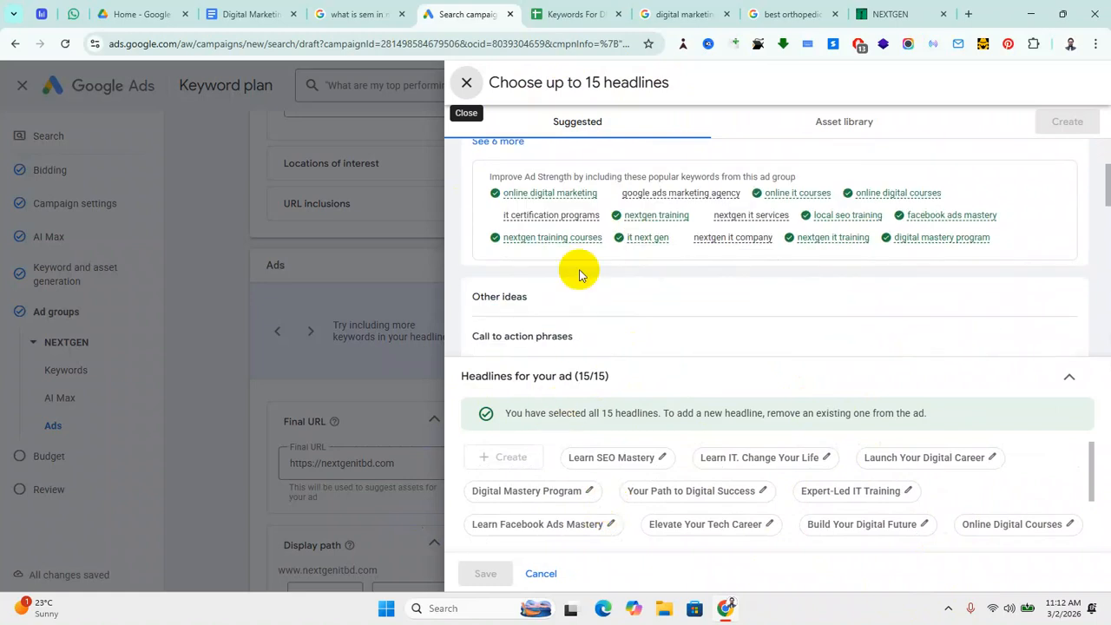
pyautogui.scroll(1, 714, 328)
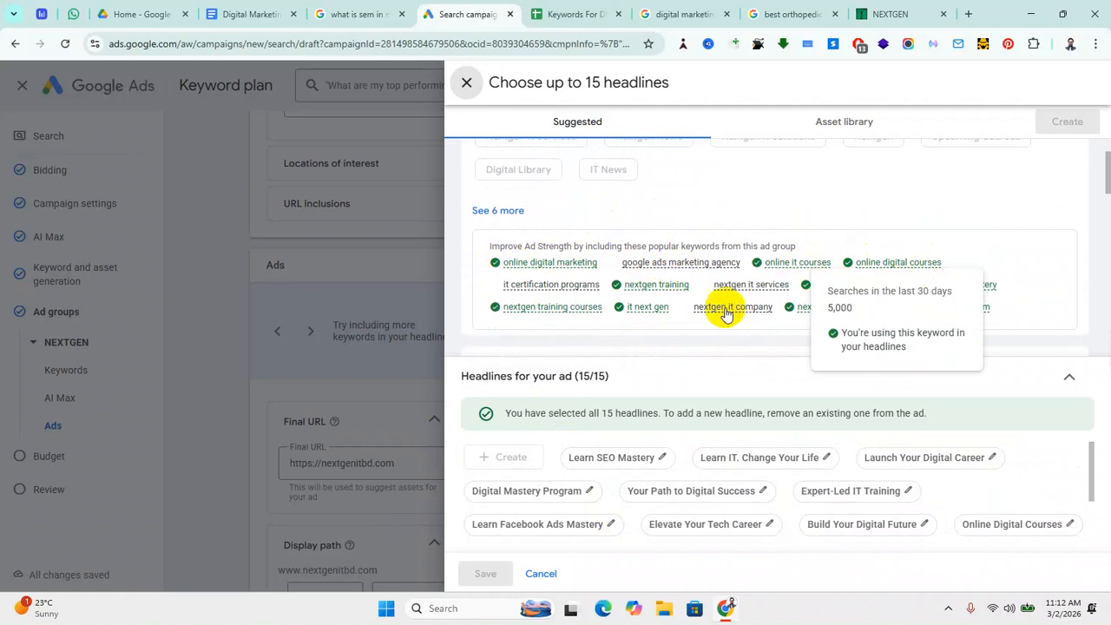
pyautogui.click(509, 221)
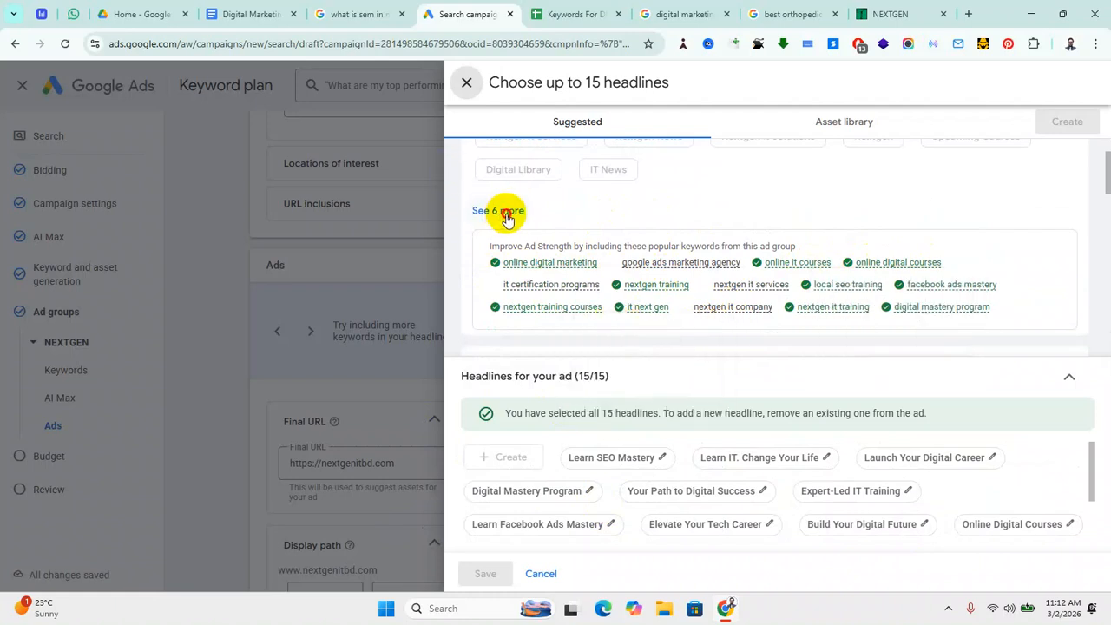
pyautogui.scroll(2, 618, 275)
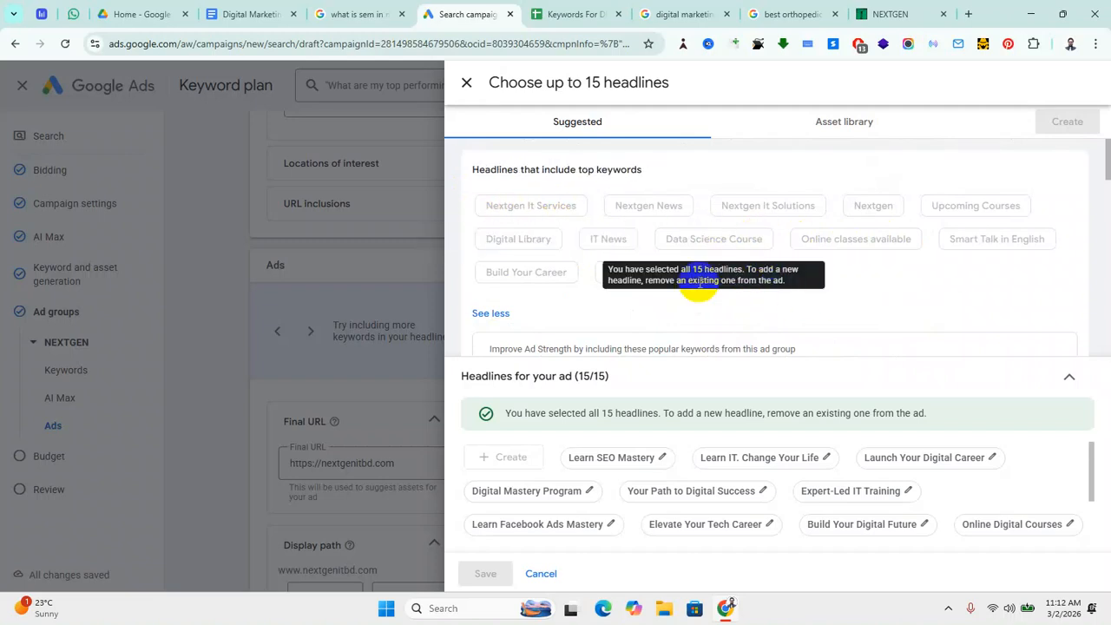
pyautogui.scroll(-5, 772, 324)
pyautogui.scroll(-3, 647, 347)
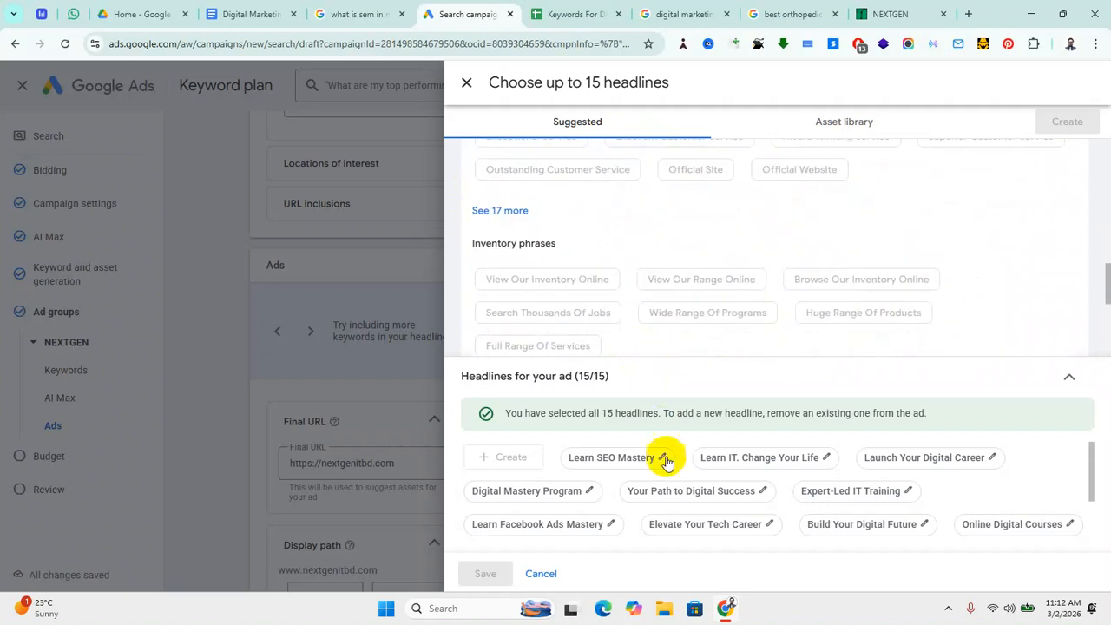
pyautogui.scroll(-2, 638, 493)
pyautogui.scroll(2, 573, 494)
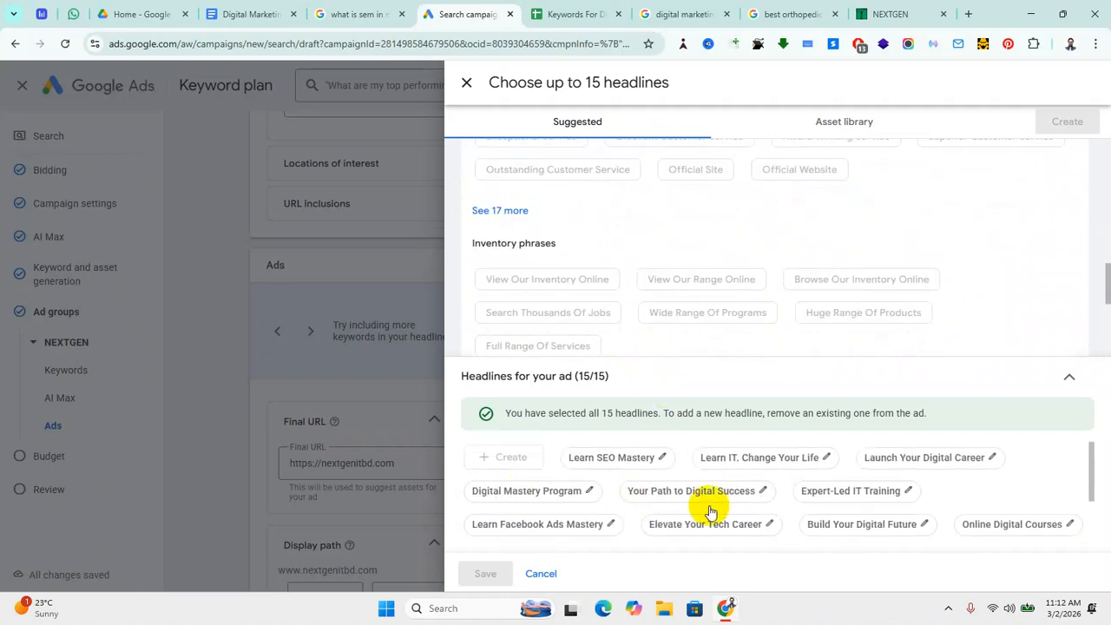
pyautogui.scroll(-2, 816, 496)
pyautogui.scroll(-1, 815, 496)
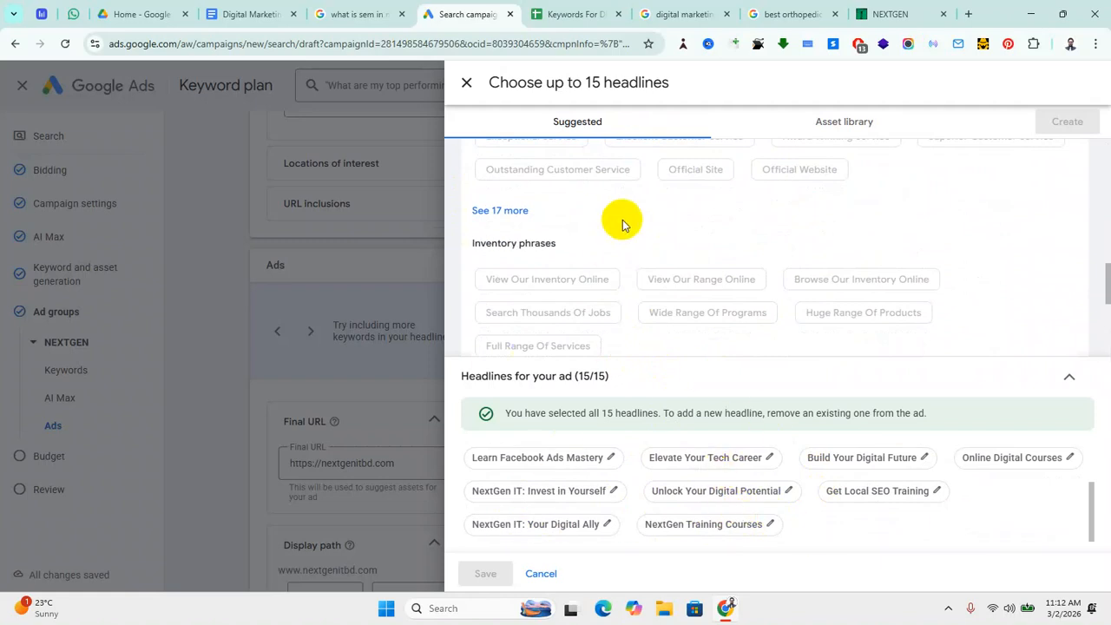
pyautogui.click(847, 130)
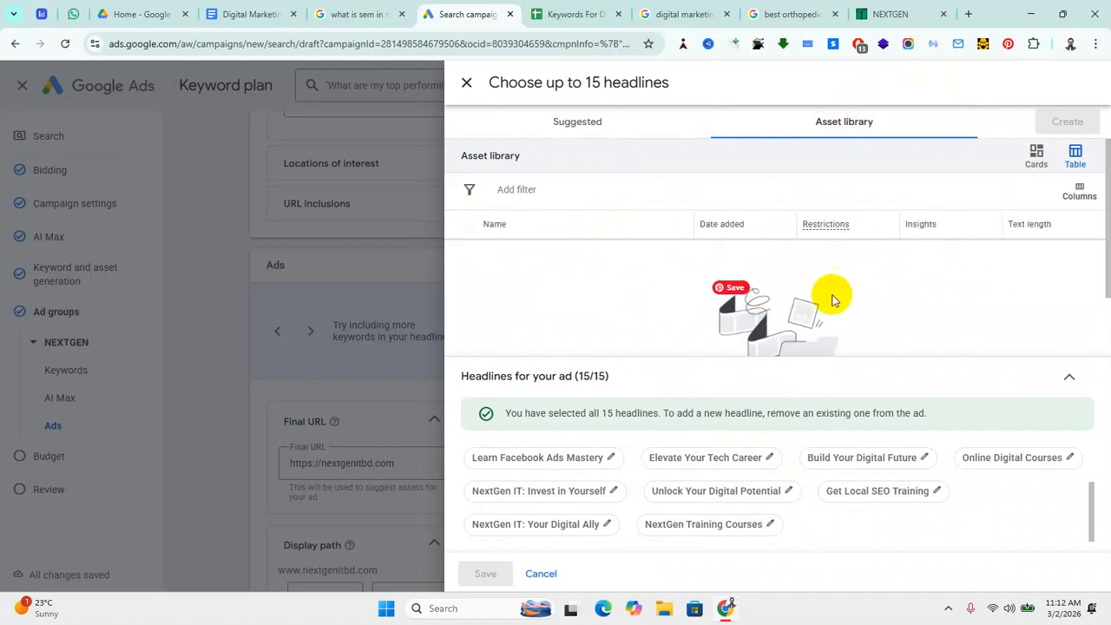
pyautogui.scroll(-1, 850, 287)
pyautogui.scroll(1, 855, 325)
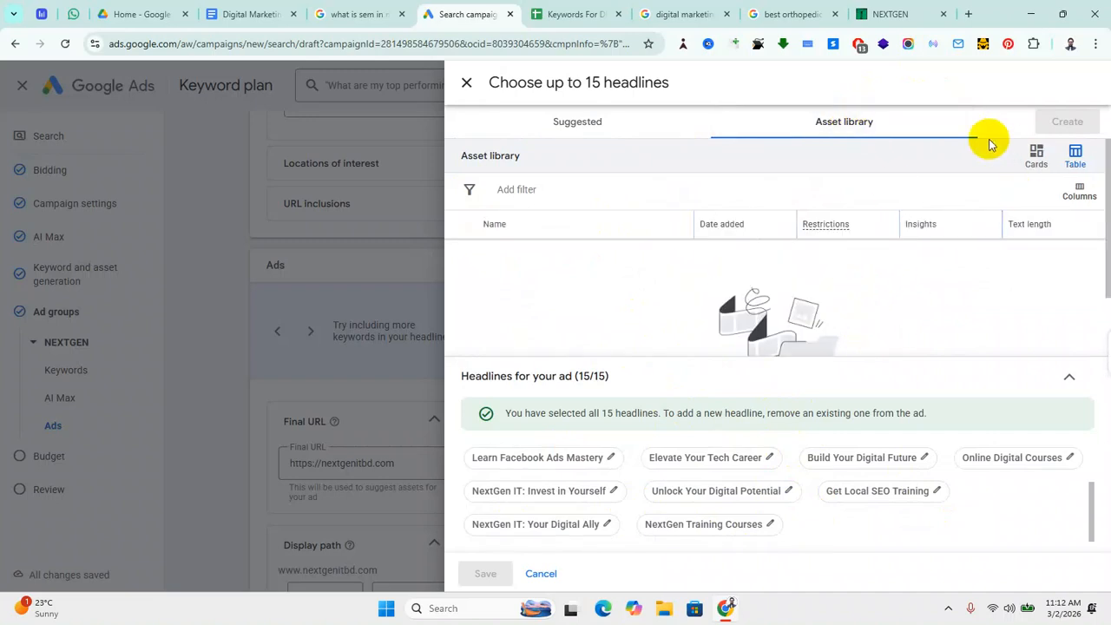
pyautogui.click(577, 123)
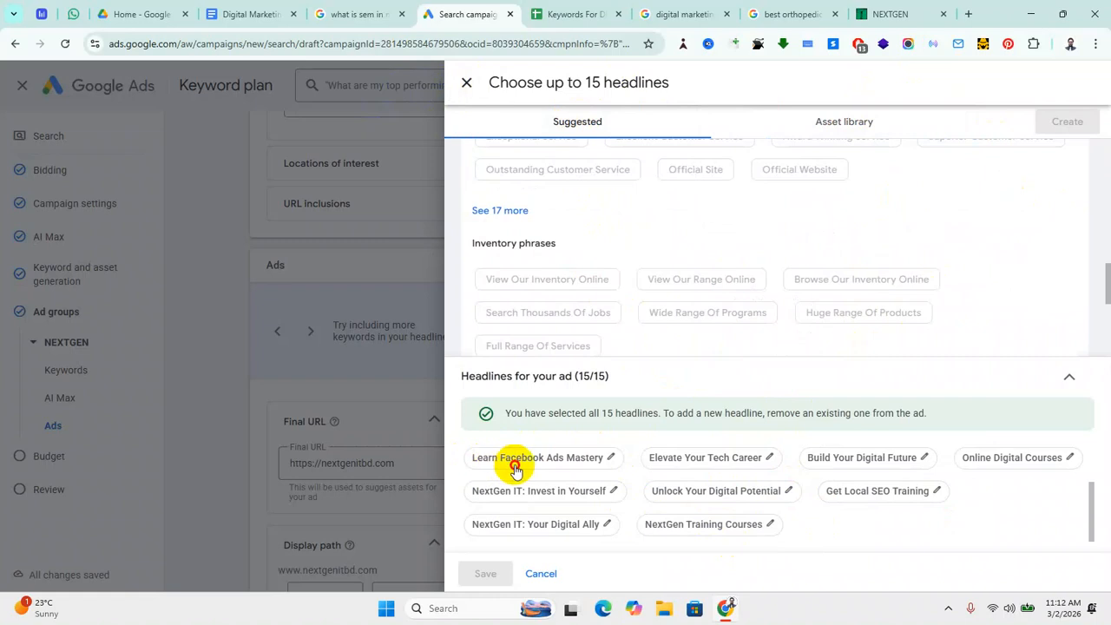
# Step: Select and copy the Learn Facebook Ads Mastery headline text
pyautogui.click(611, 459)
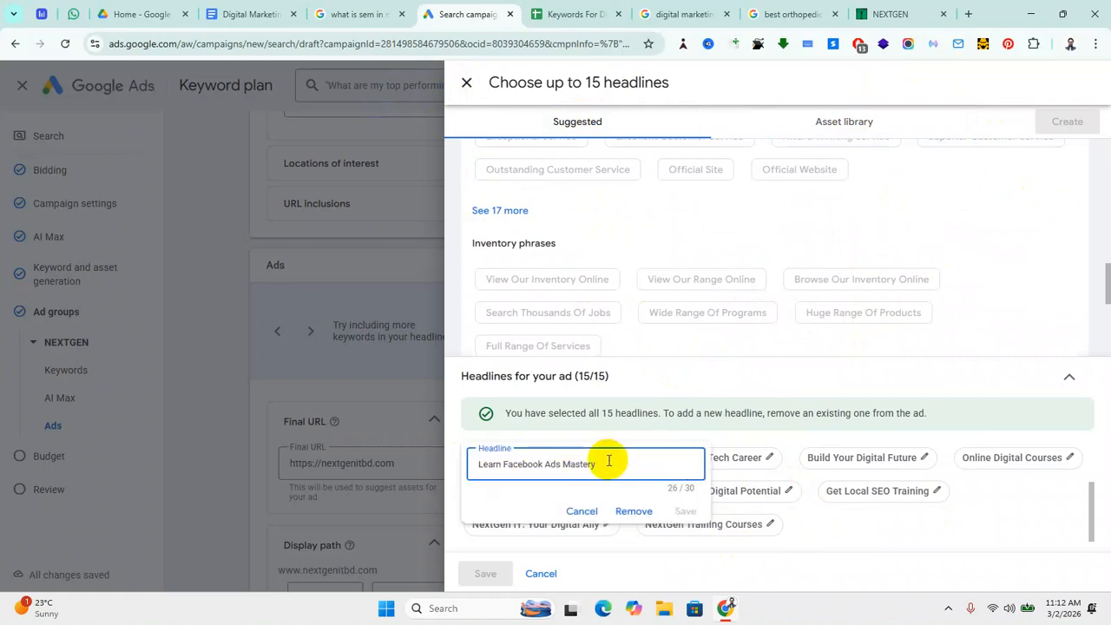
pyautogui.moveTo(610, 461); pyautogui.dragTo(458, 474)
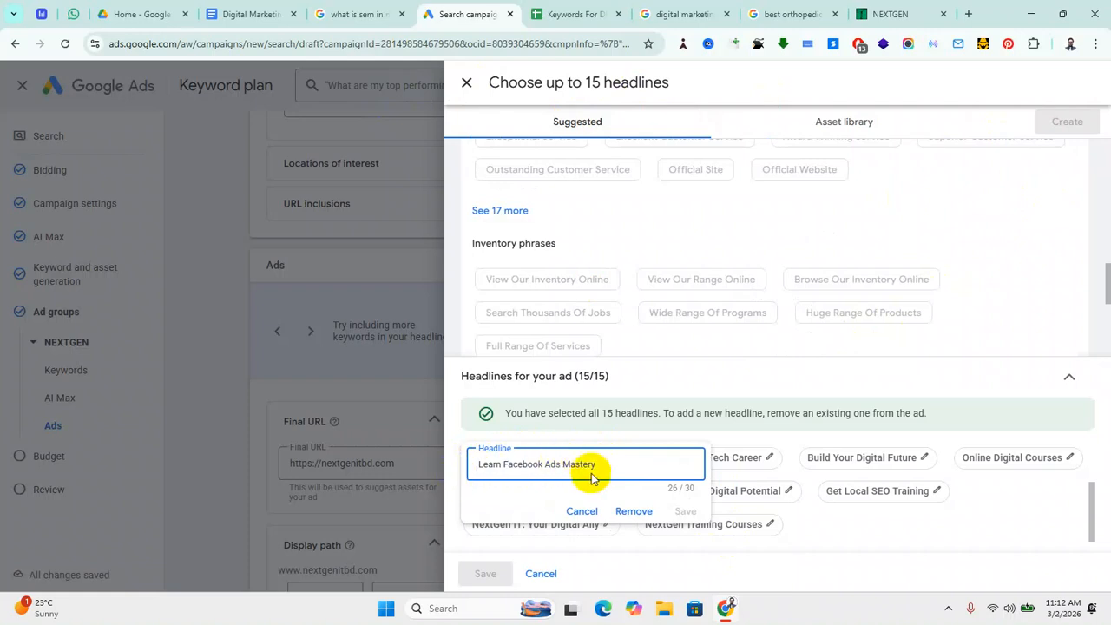
pyautogui.moveTo(601, 463); pyautogui.dragTo(445, 473)
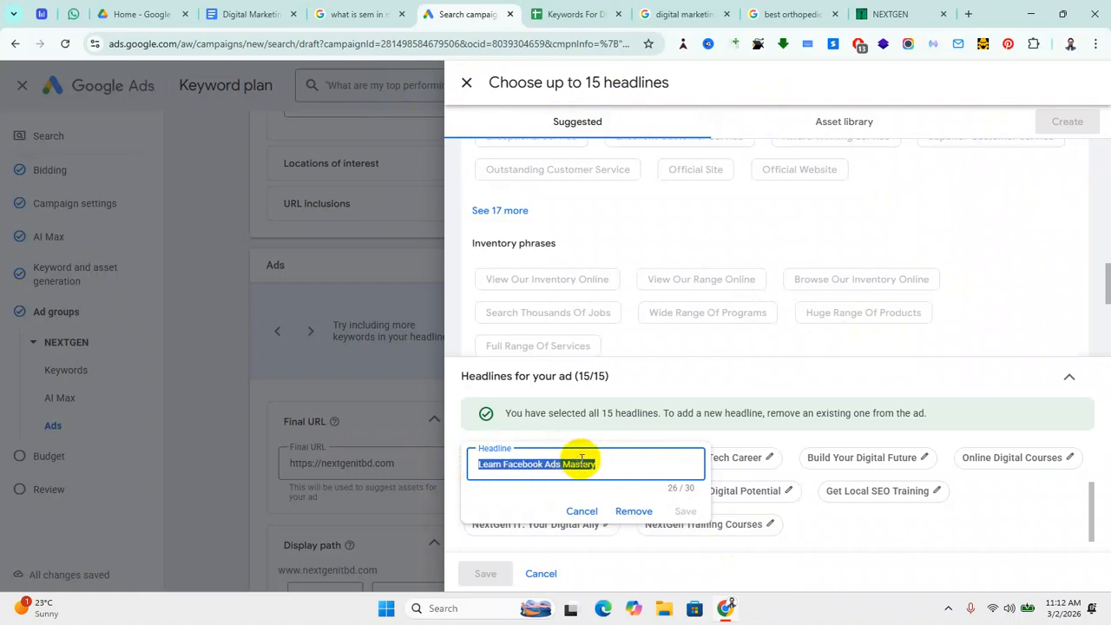
# Step: Copy the Elevate Your Tech Career, Build Your Digital Future and Online Digital Courses headlines
pyautogui.click(770, 460)
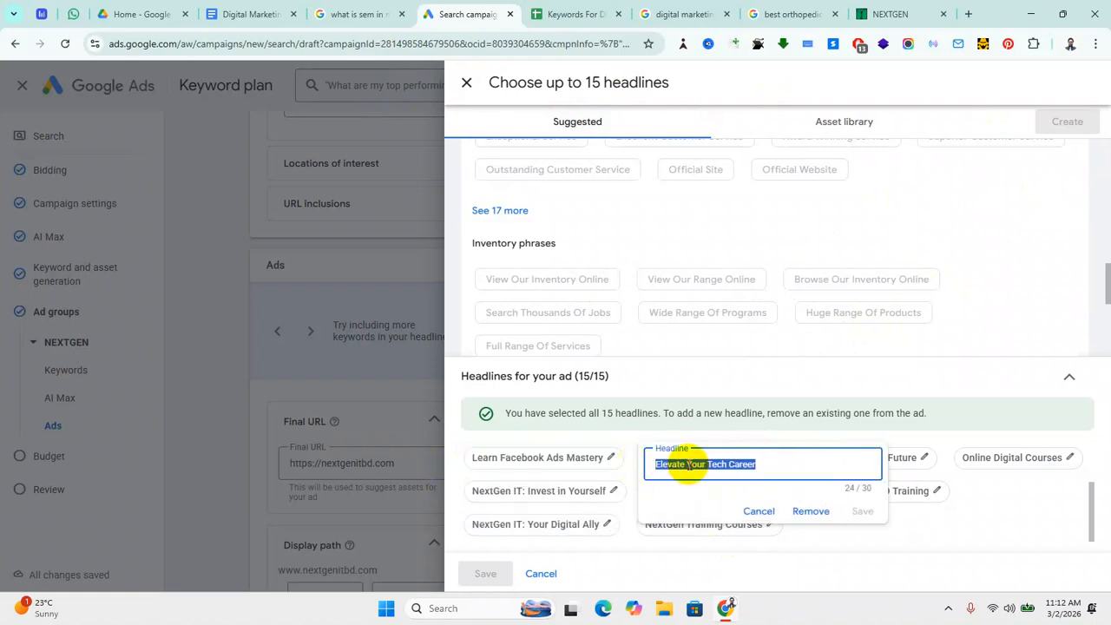
pyautogui.click(911, 460)
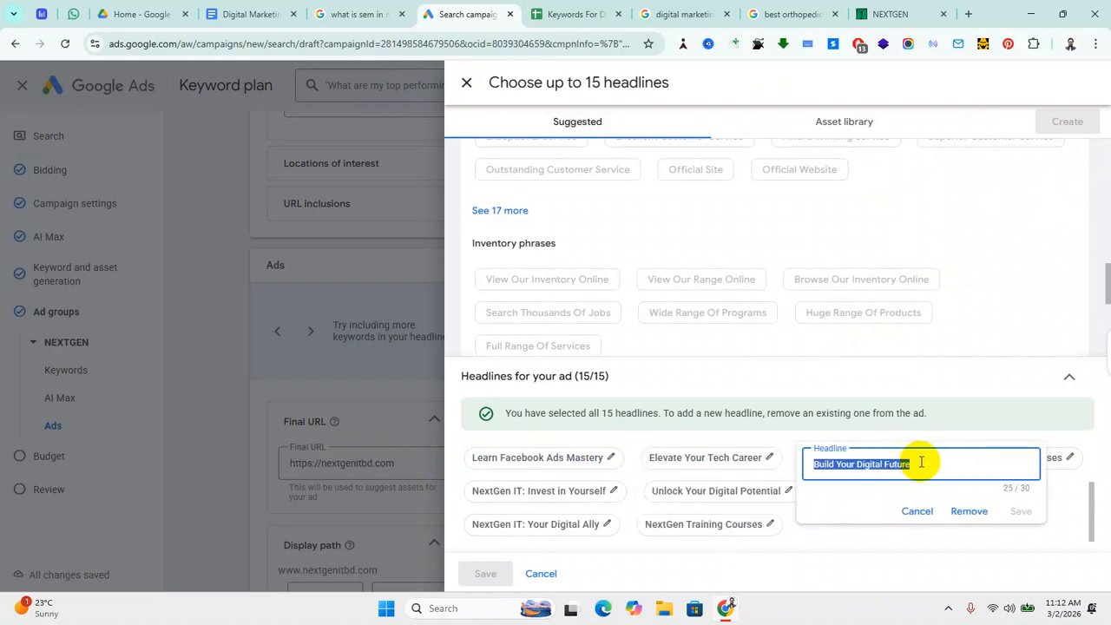
pyautogui.click(1092, 462)
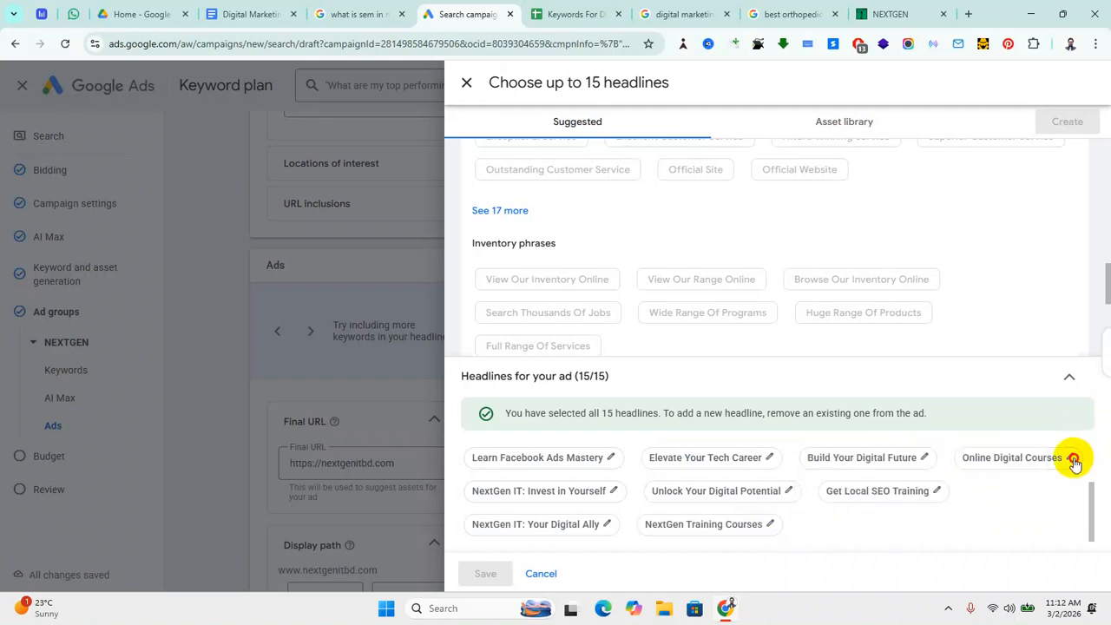
pyautogui.click(1074, 459)
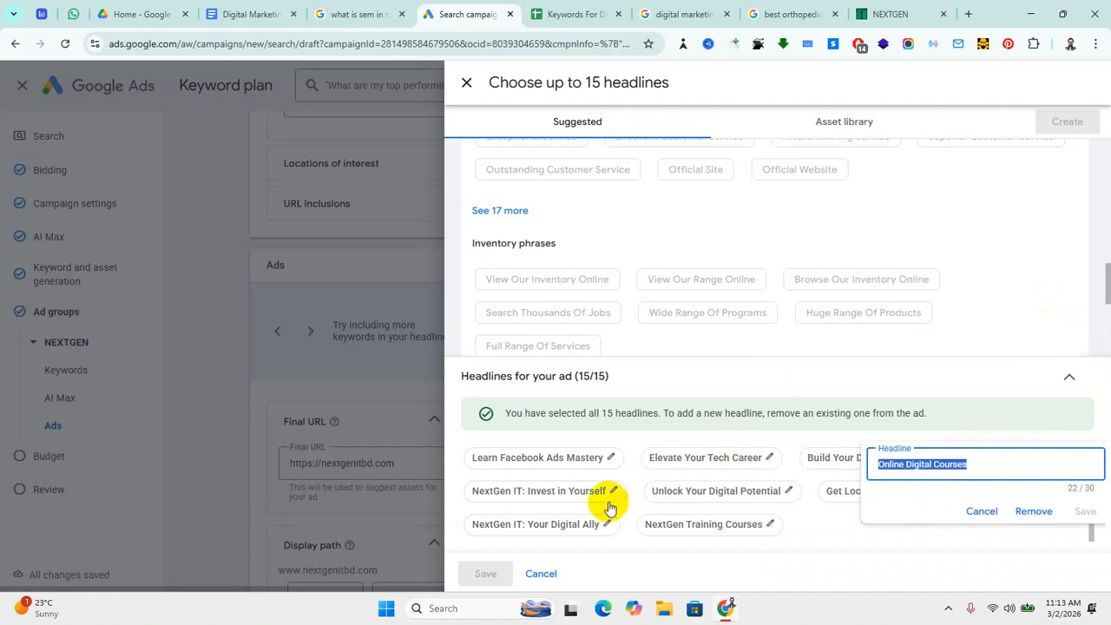
pyautogui.click(223, 343)
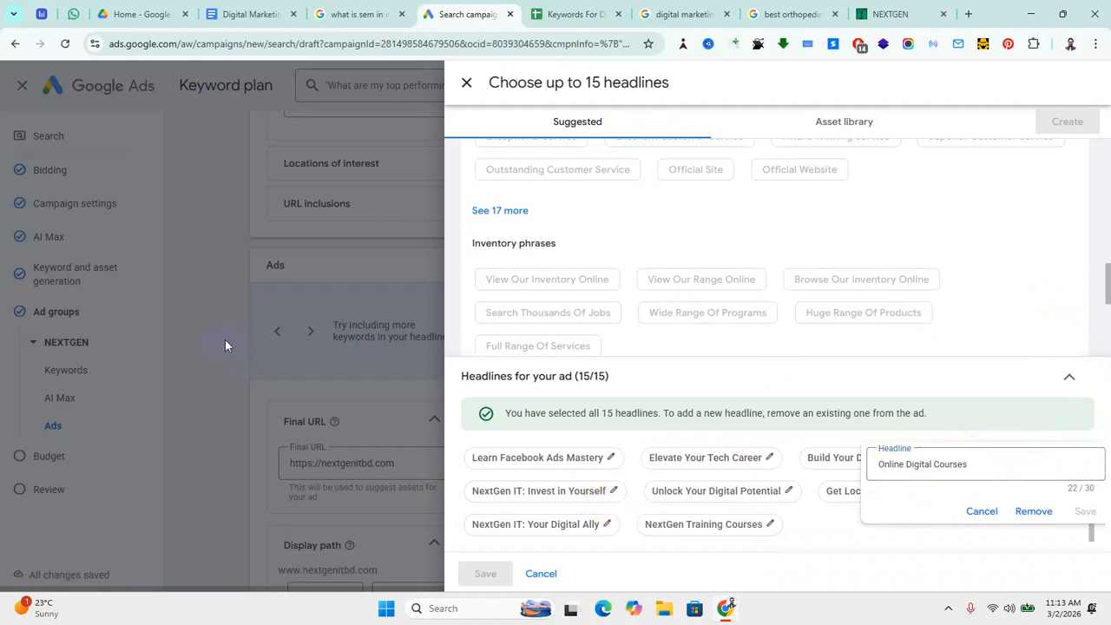
# Step: Paste Learn Facebook Ads Mastery from clipboard history as a new NEXTGEN keyword
pyautogui.click(466, 82)
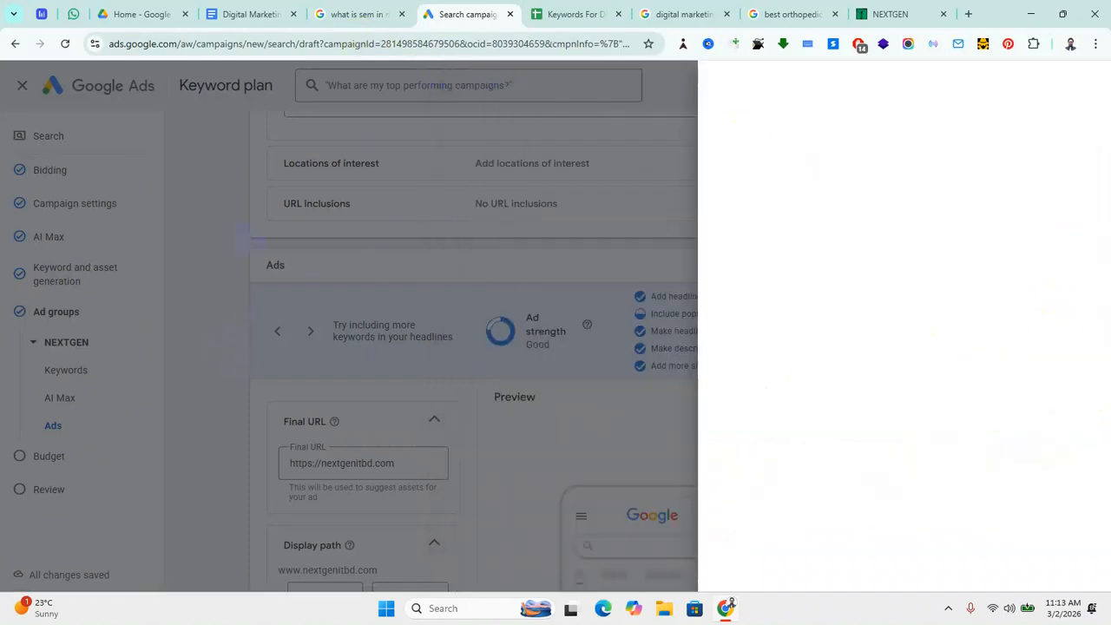
pyautogui.scroll(3, 417, 408)
pyautogui.scroll(5, 434, 382)
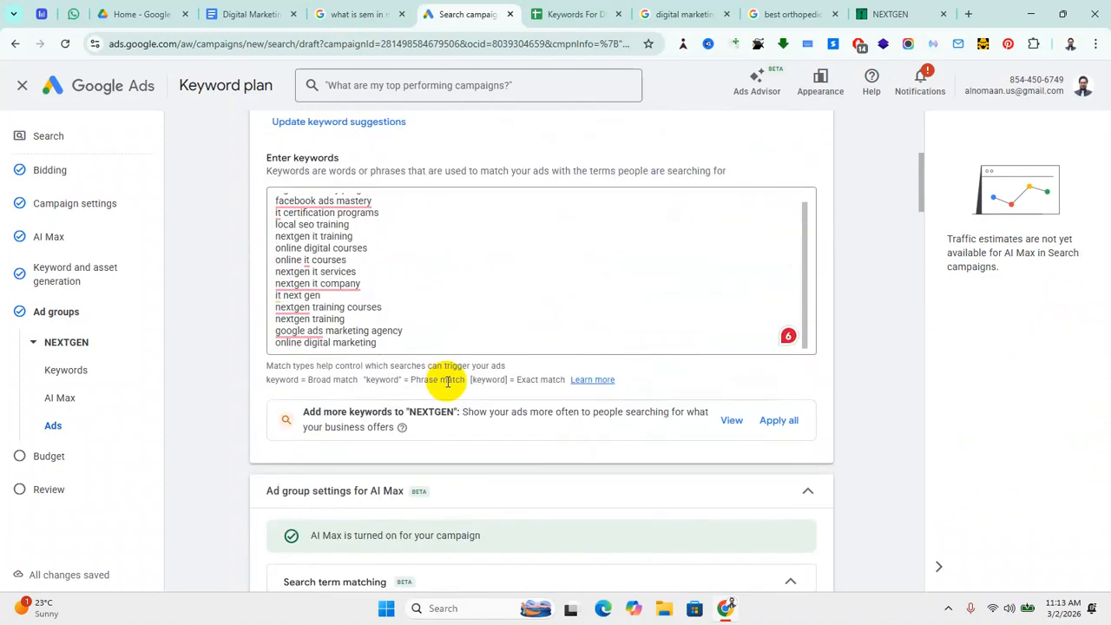
pyautogui.click(404, 341)
pyautogui.press('Return')
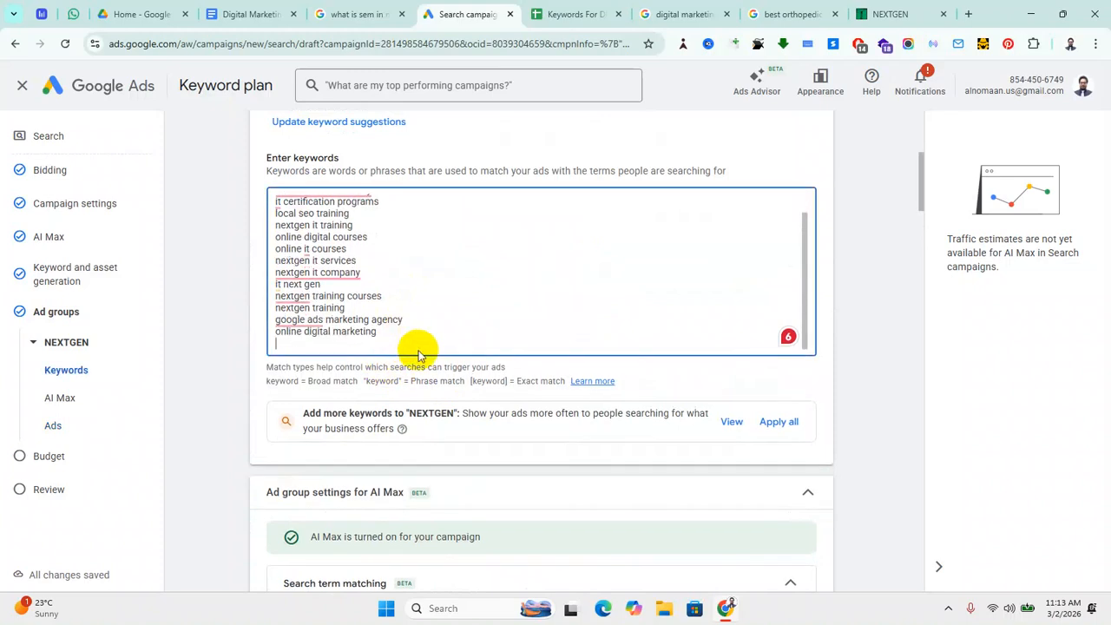
pyautogui.press('super+period')
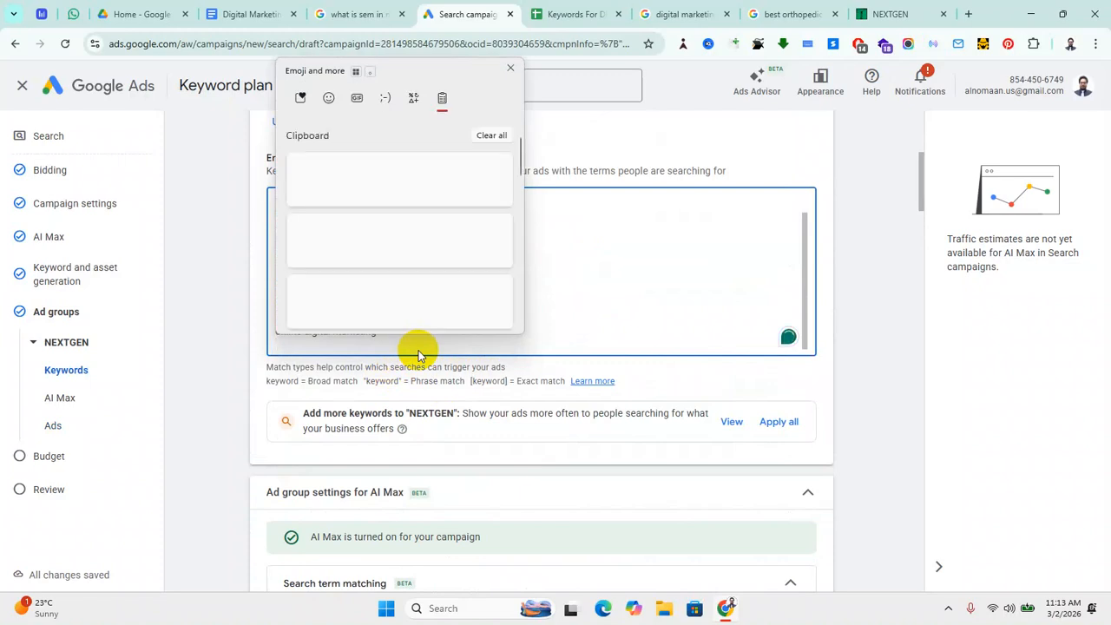
pyautogui.scroll(-2, 373, 286)
pyautogui.click(378, 299)
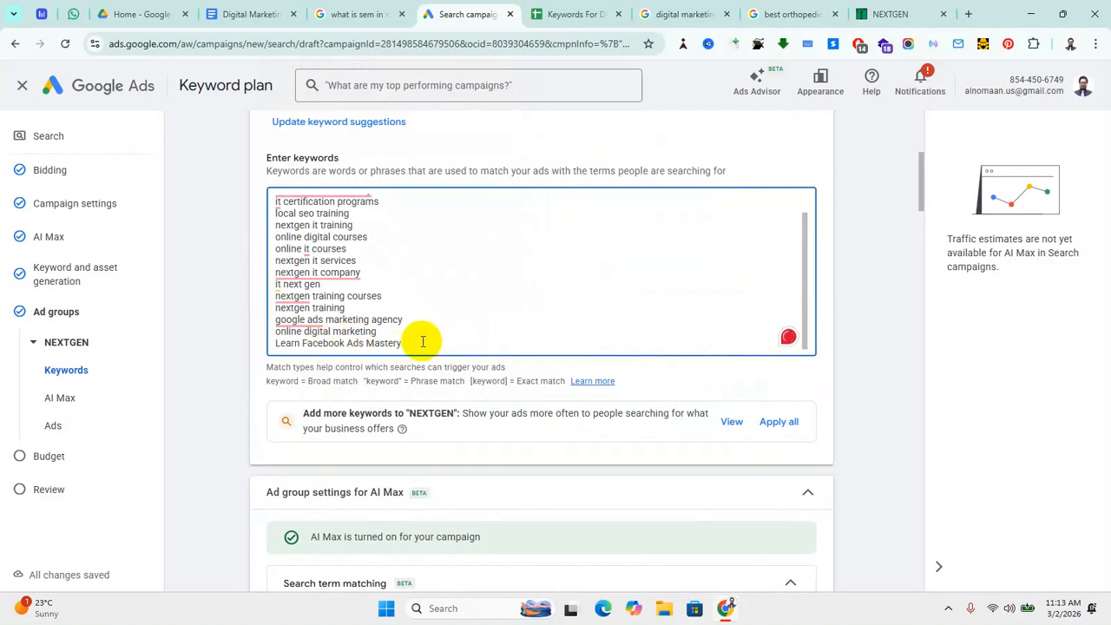
# Step: Add Elevate Your Tech Career as a keyword, then apply all suggested keywords
pyautogui.scroll(-1, 435, 339)
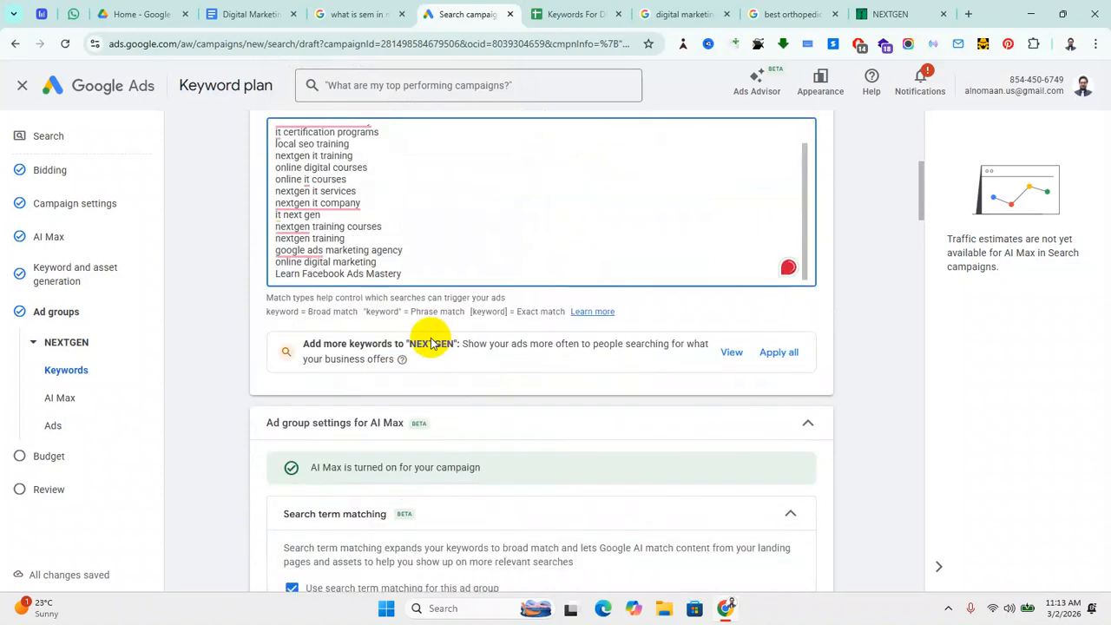
pyautogui.press('Return')
pyautogui.press('super+v')
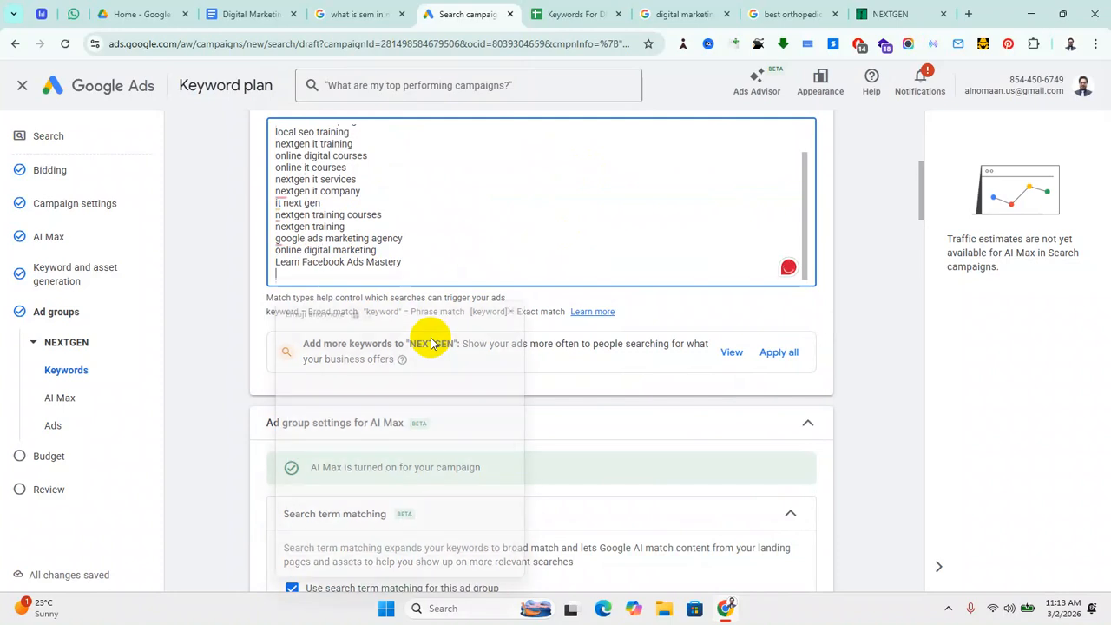
pyautogui.scroll(-2, 417, 447)
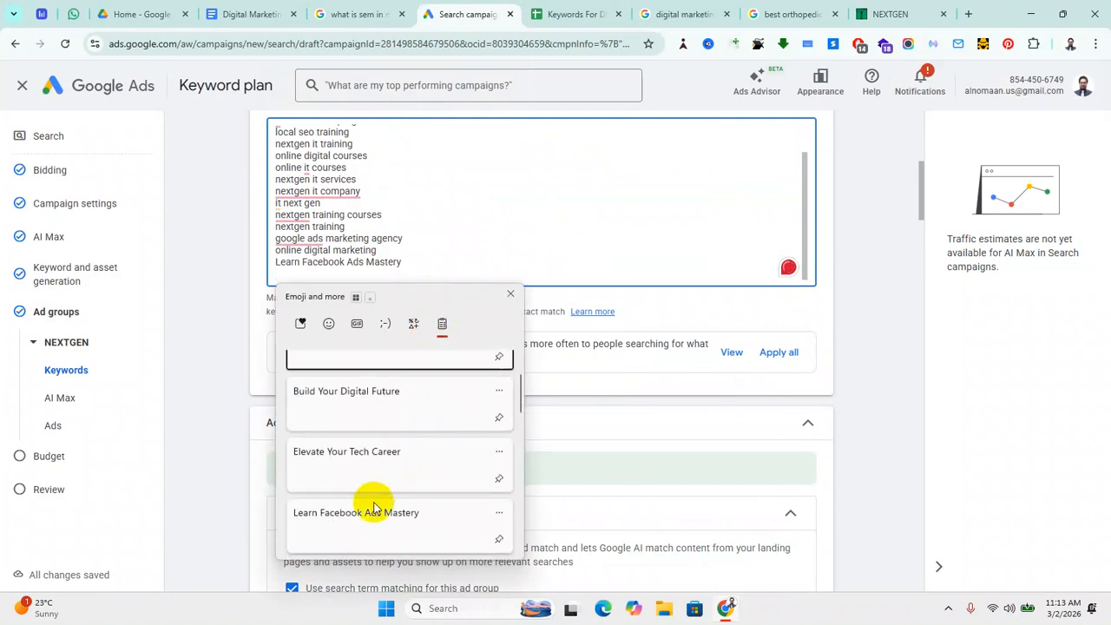
pyautogui.click(354, 463)
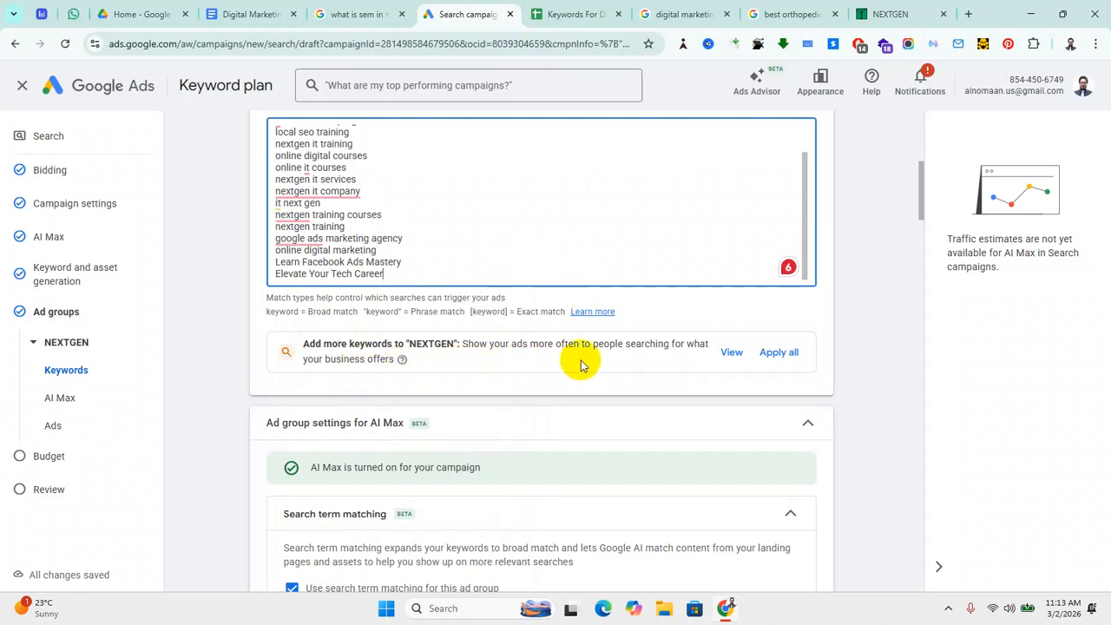
pyautogui.click(781, 353)
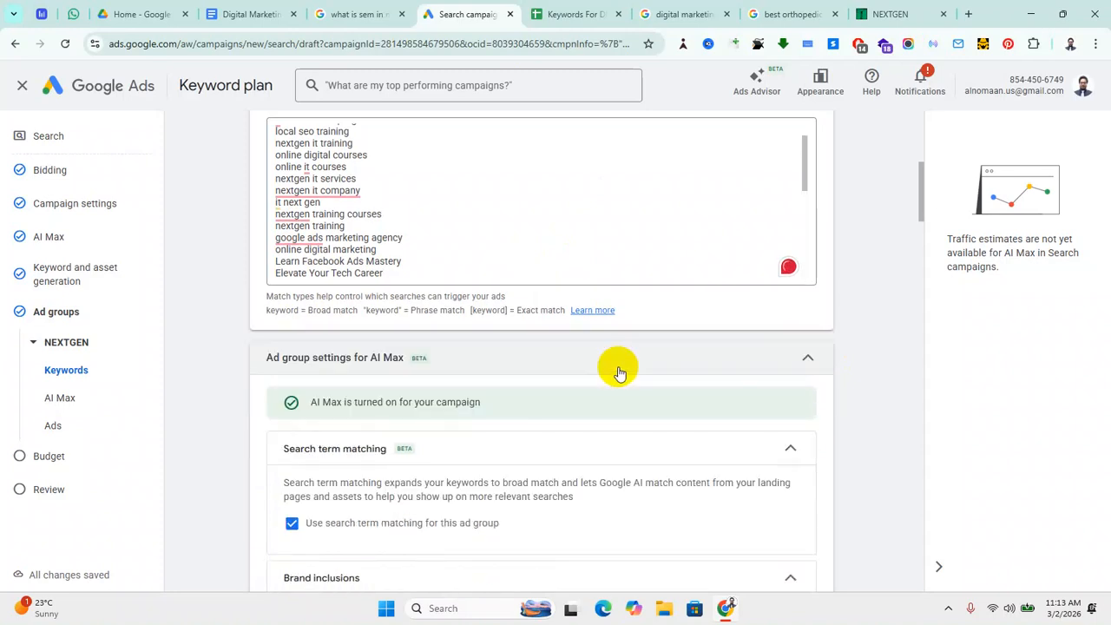
# Step: Scroll past the NEXTGEN keyword list to the ad's section
pyautogui.scroll(1, 455, 364)
pyautogui.scroll(1, 438, 288)
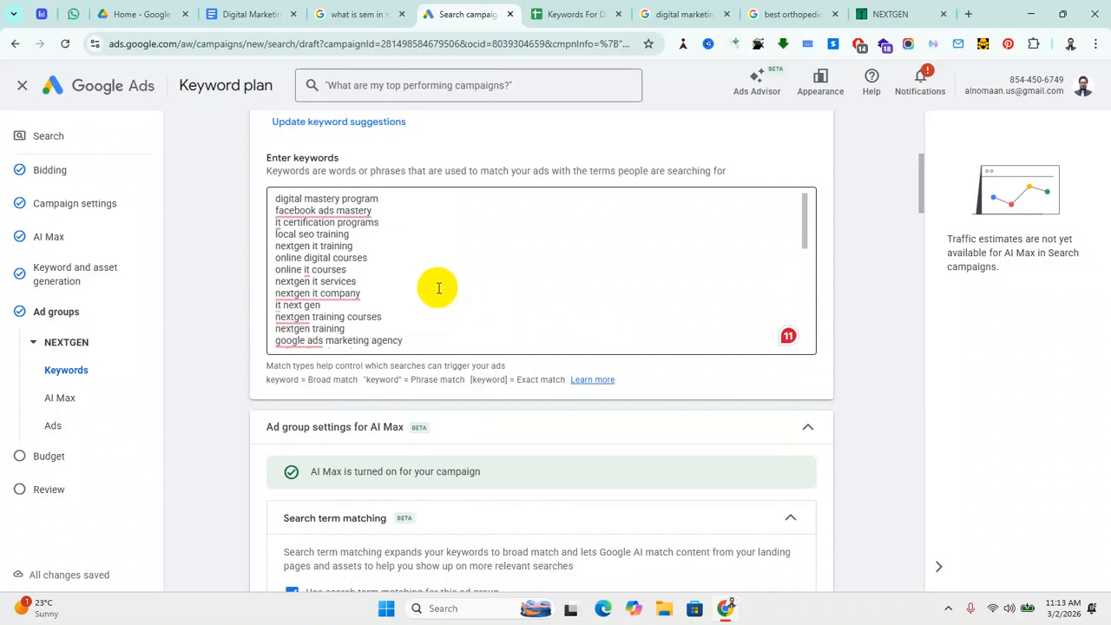
pyautogui.scroll(3, 438, 288)
pyautogui.scroll(-6, 399, 360)
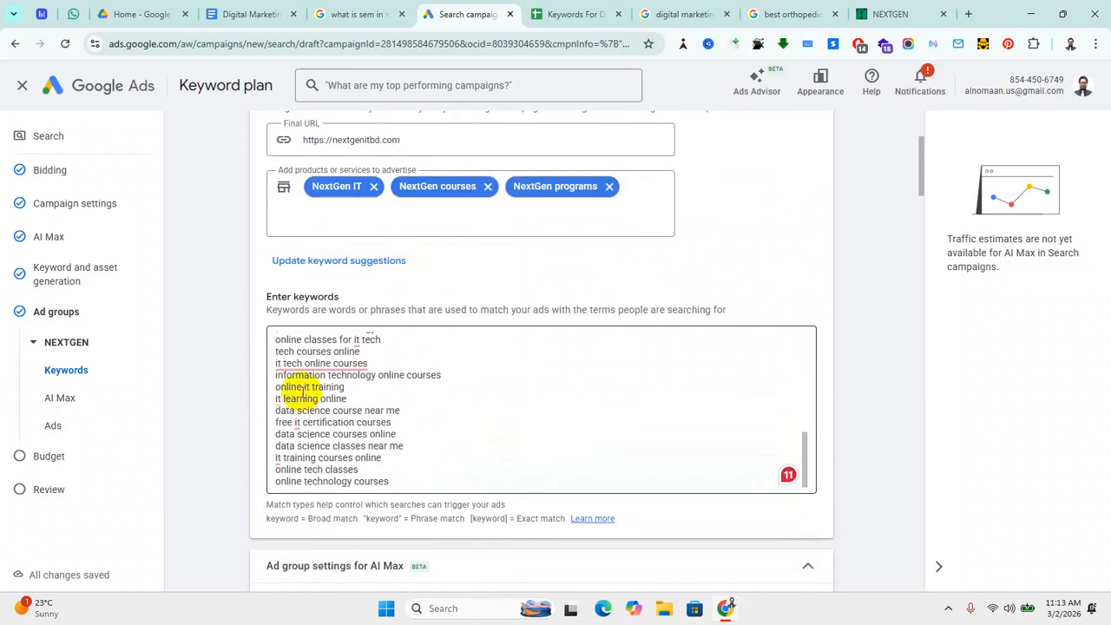
pyautogui.scroll(-2, 389, 426)
pyautogui.scroll(-2, 355, 310)
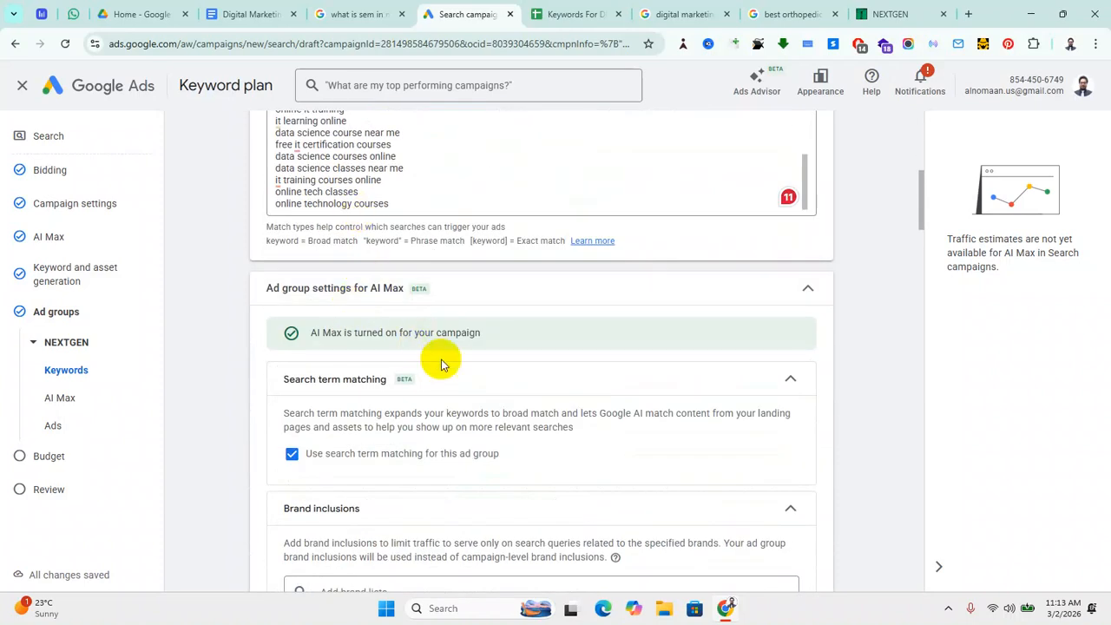
pyautogui.scroll(-5, 441, 364)
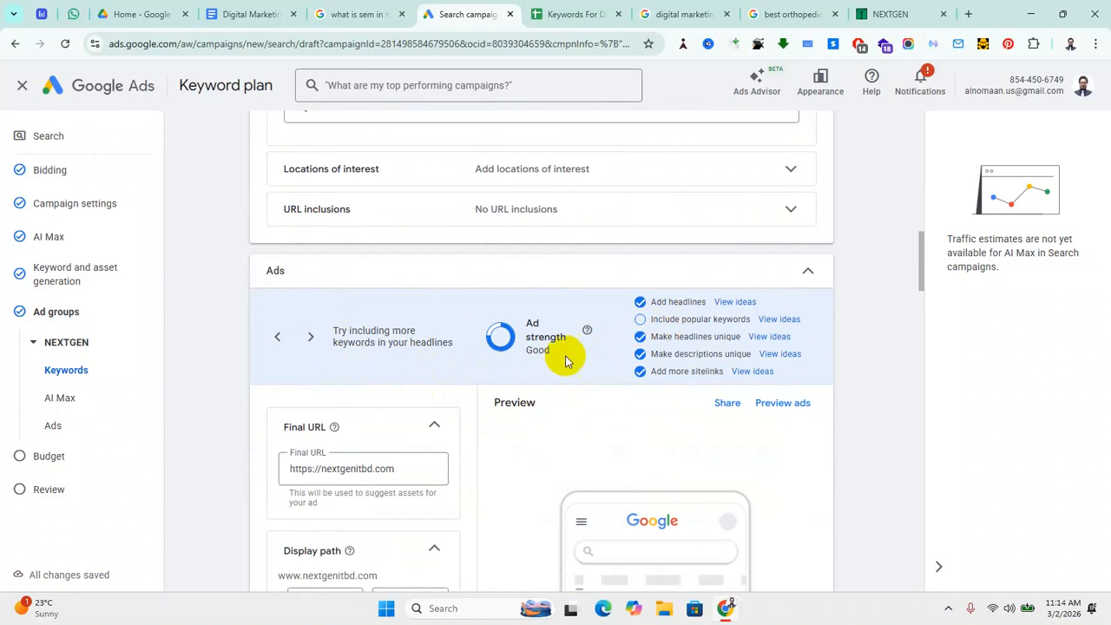
pyautogui.scroll(4, 389, 353)
pyautogui.scroll(2, 382, 330)
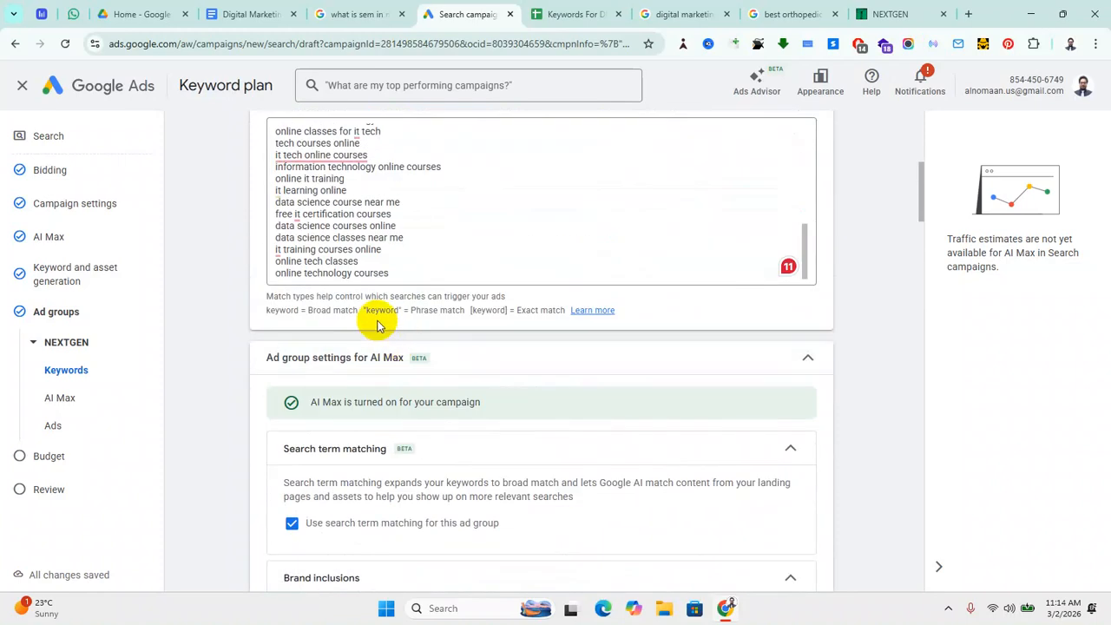
pyautogui.scroll(-1, 405, 216)
pyautogui.scroll(2, 346, 246)
pyautogui.scroll(2, 343, 225)
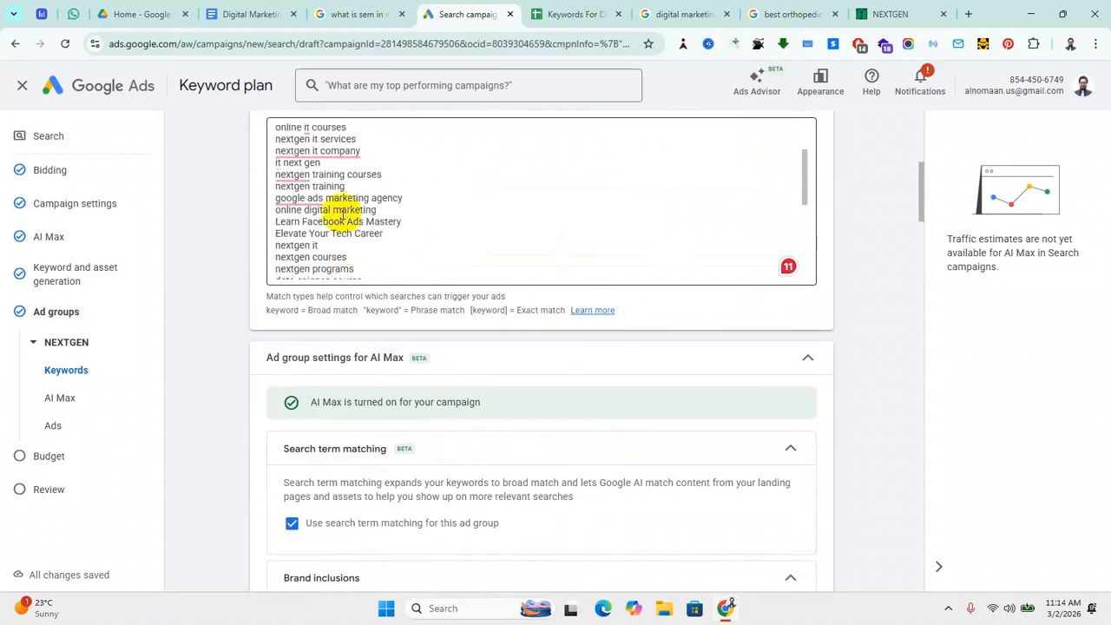
pyautogui.scroll(3, 359, 199)
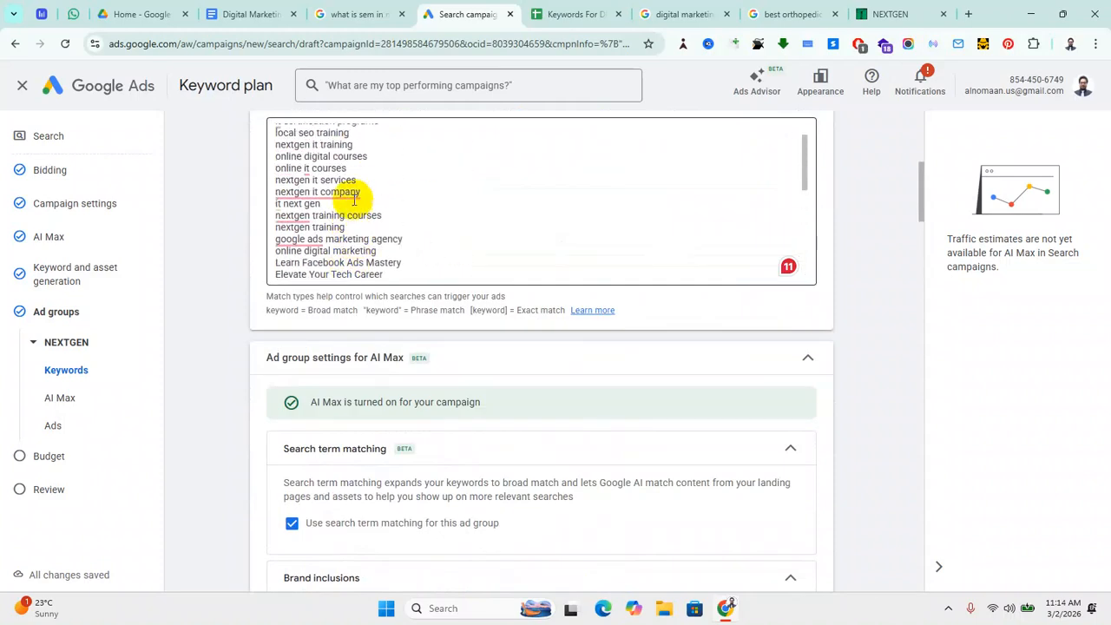
pyautogui.scroll(-8, 364, 199)
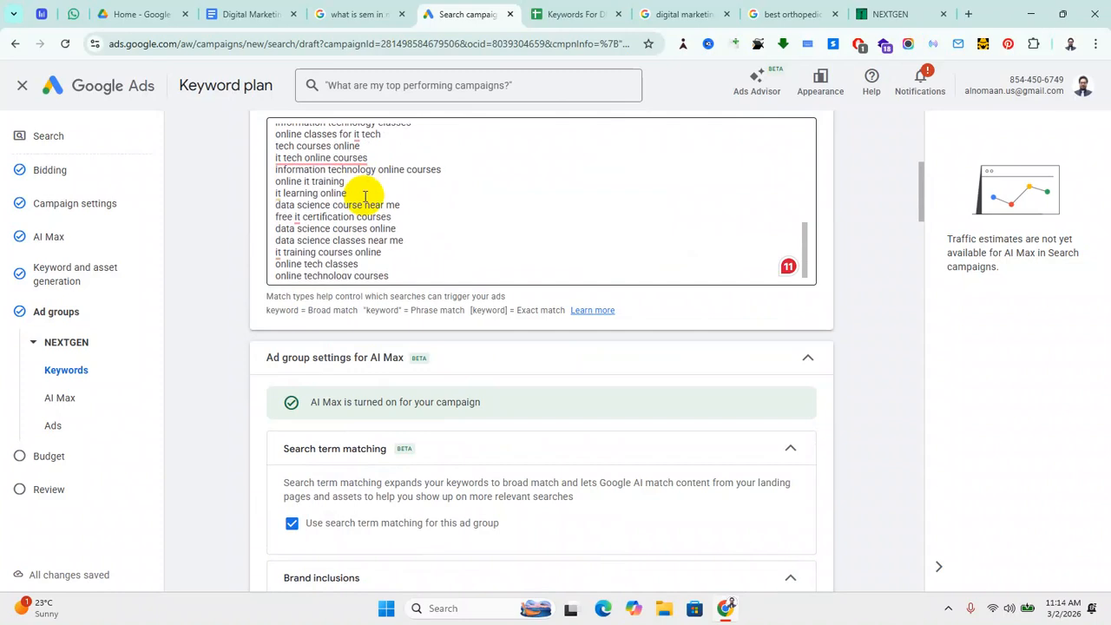
pyautogui.scroll(-5, 392, 303)
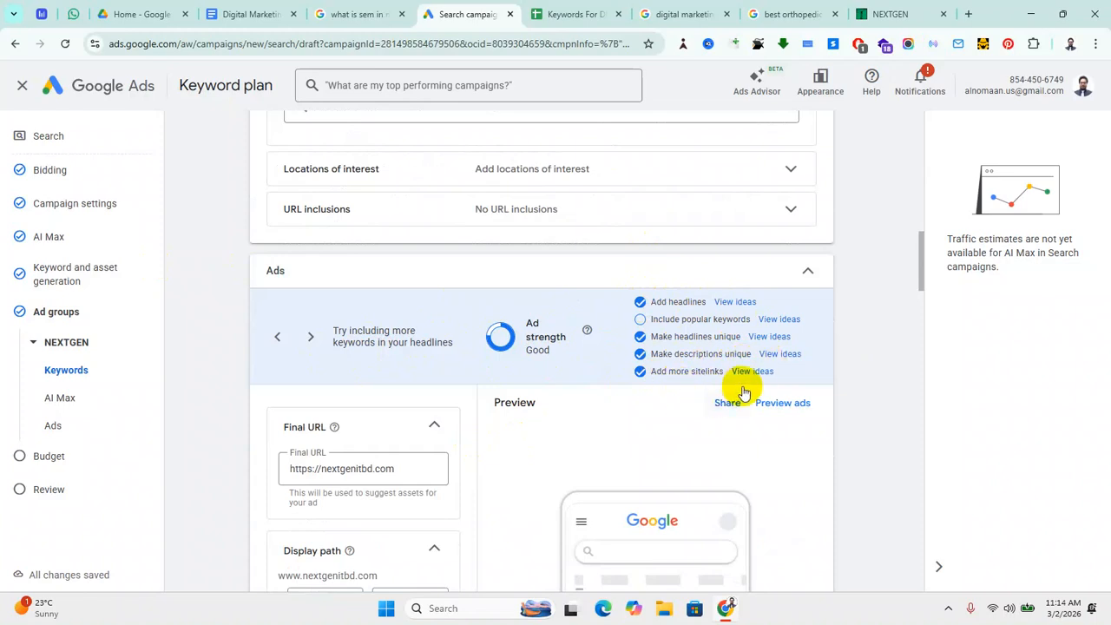
pyautogui.scroll(-2, 550, 376)
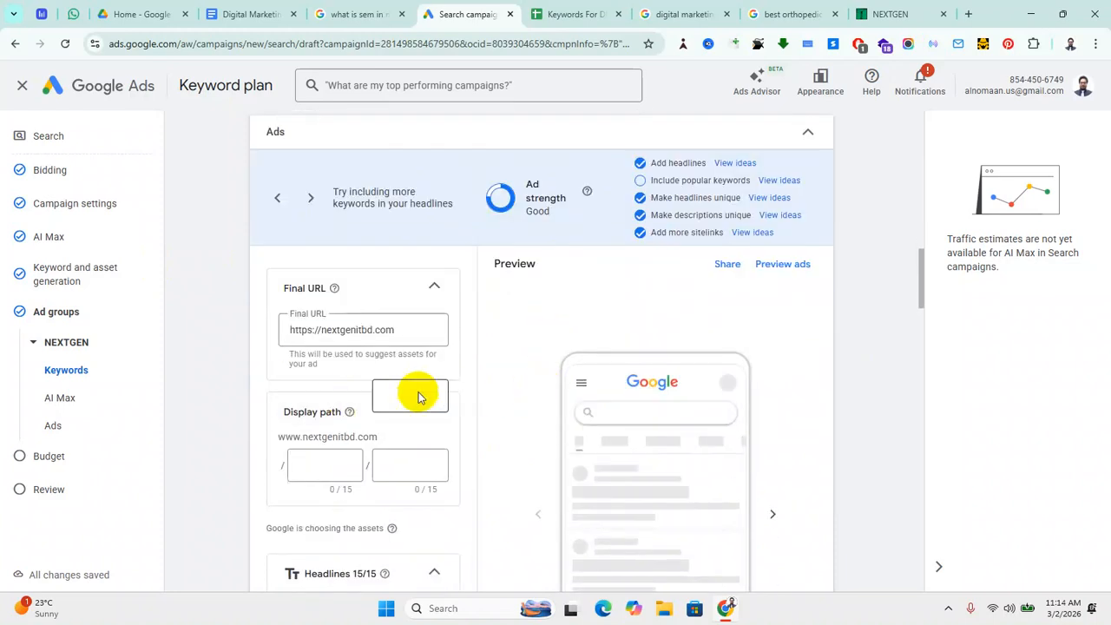
pyautogui.scroll(-5, 434, 391)
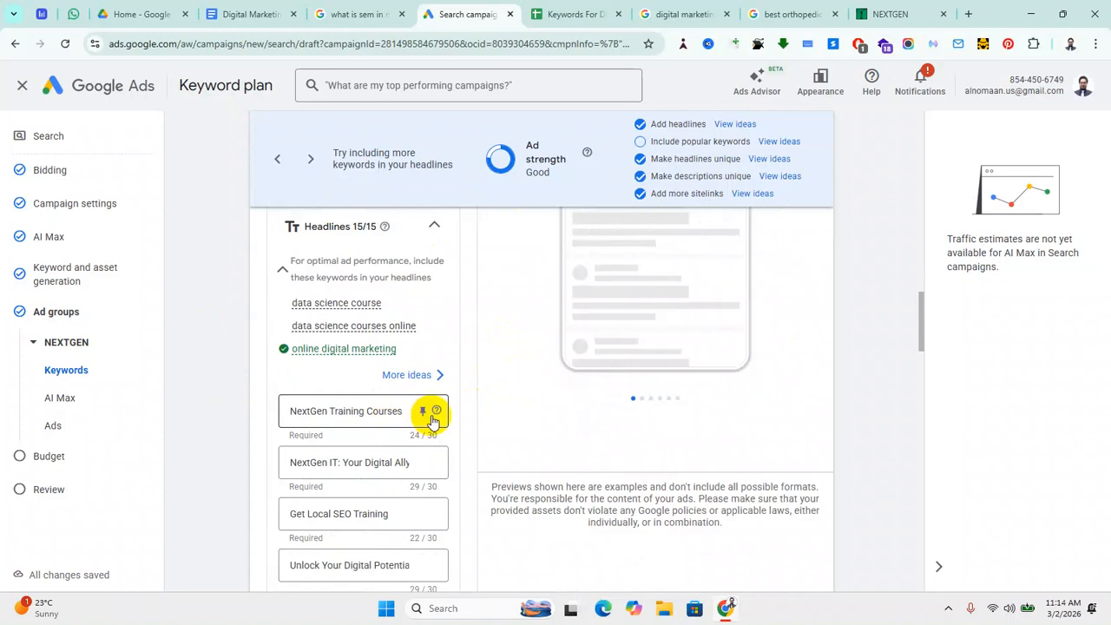
pyautogui.scroll(3, 666, 373)
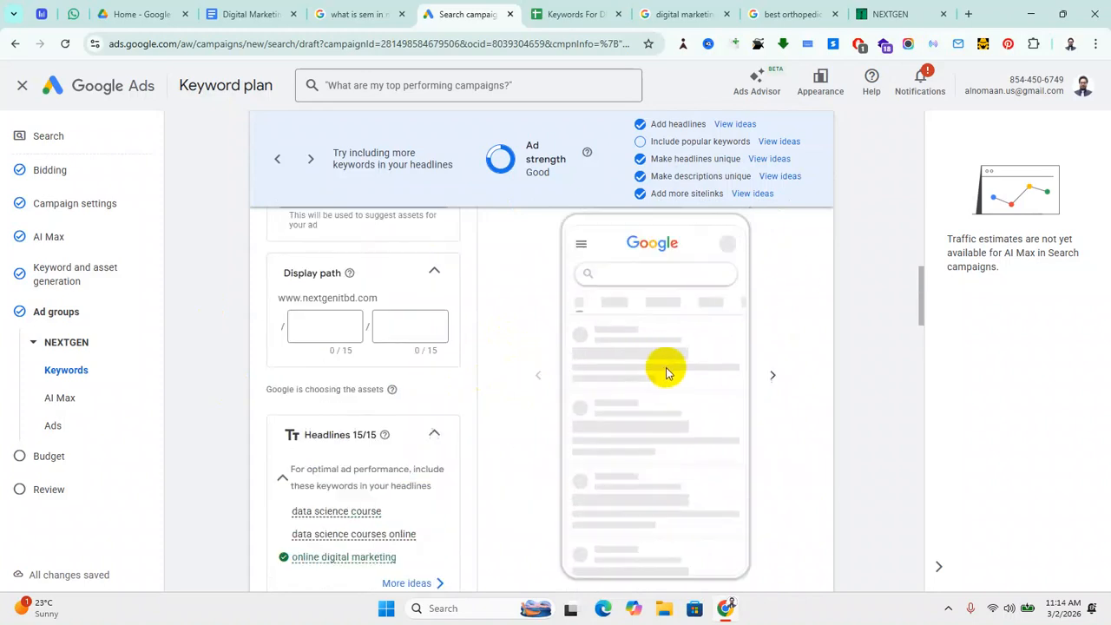
pyautogui.scroll(-3, 399, 438)
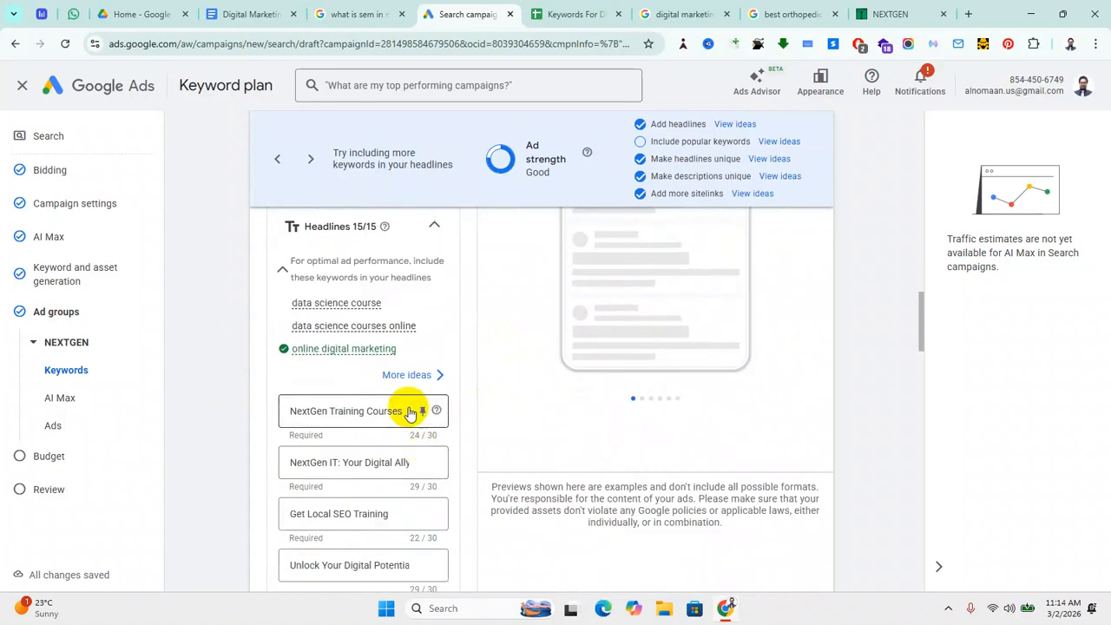
pyautogui.scroll(-1, 258, 458)
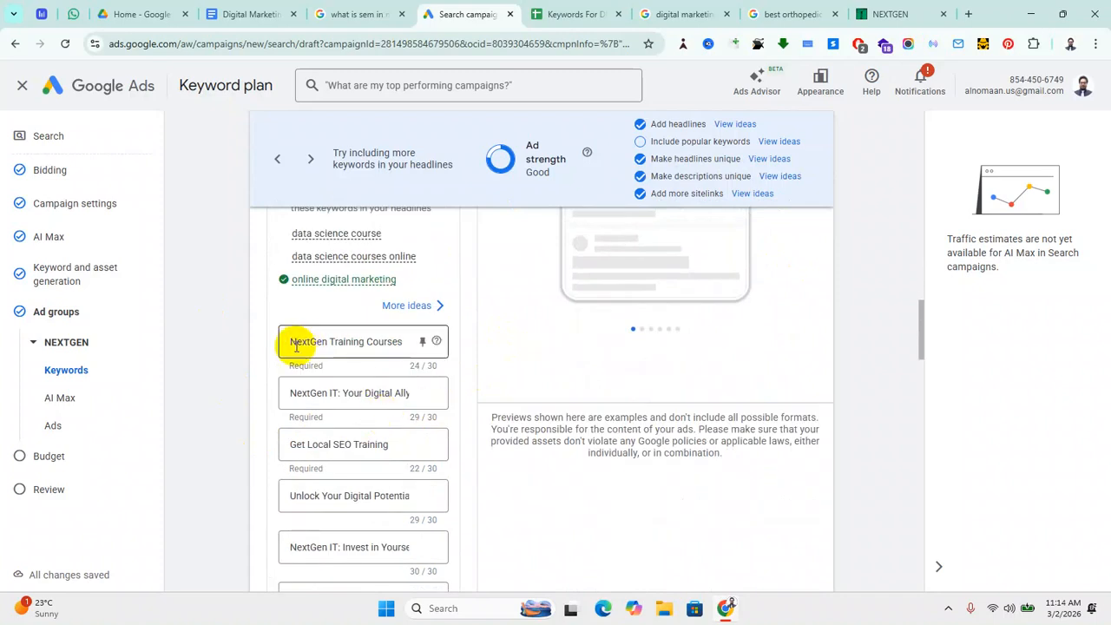
pyautogui.scroll(2, 295, 375)
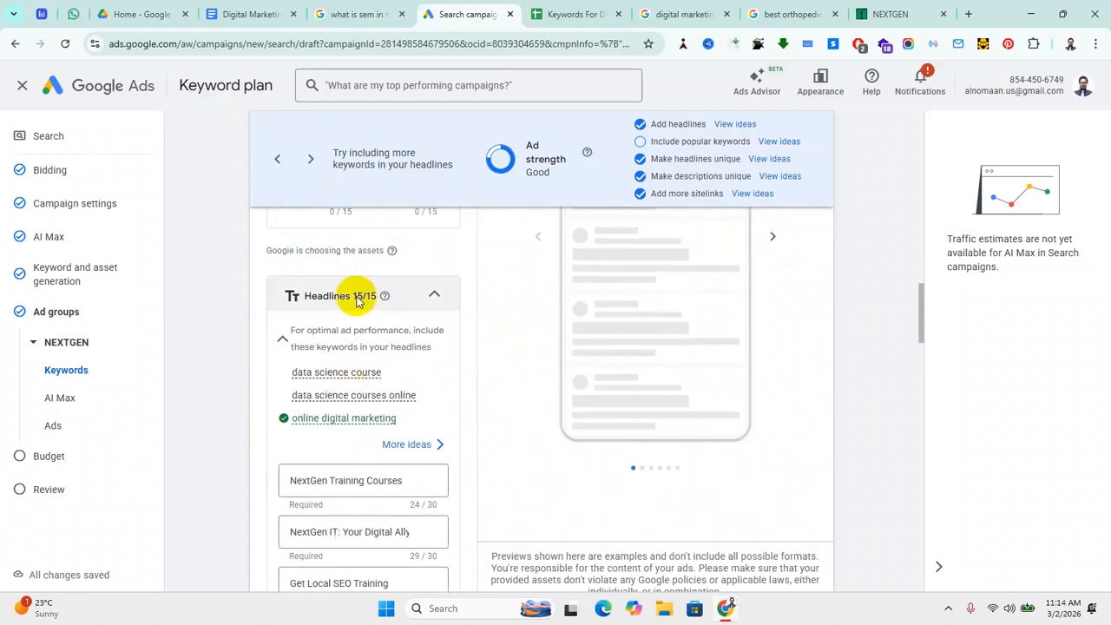
# Step: Collapse and re-expand the Headlines and Descriptions panels, ending with headlines shown
pyautogui.click(435, 296)
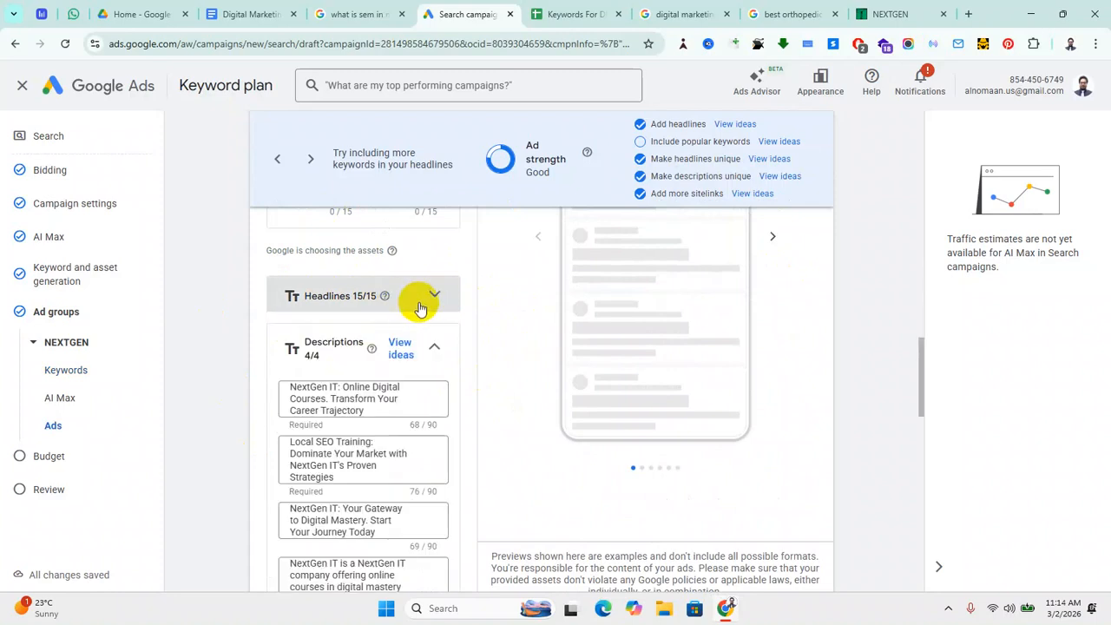
pyautogui.click(434, 298)
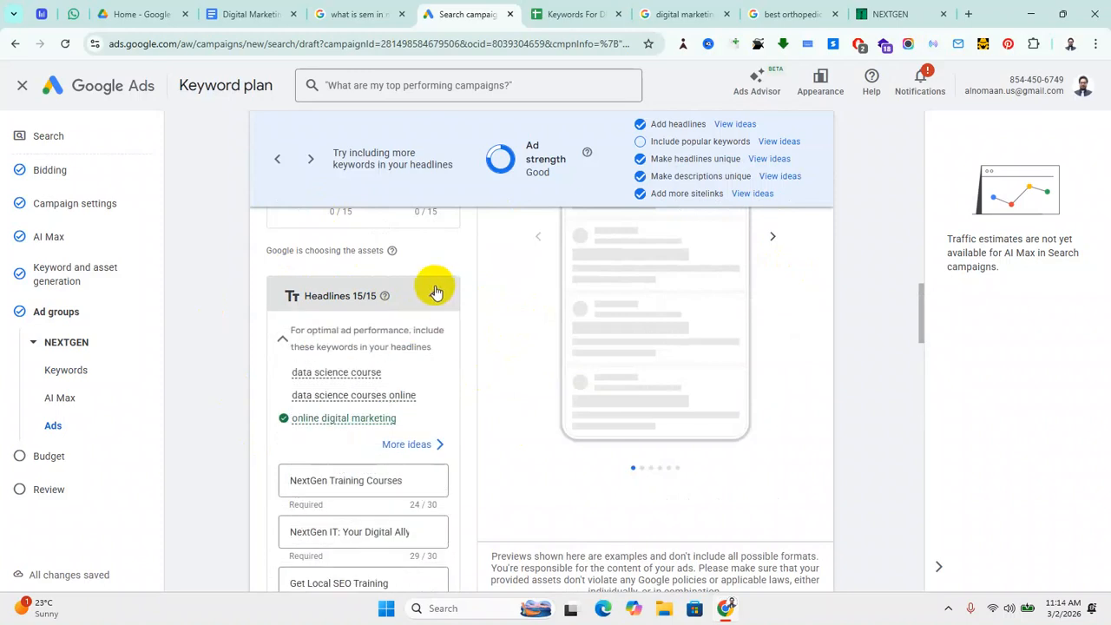
pyautogui.click(434, 298)
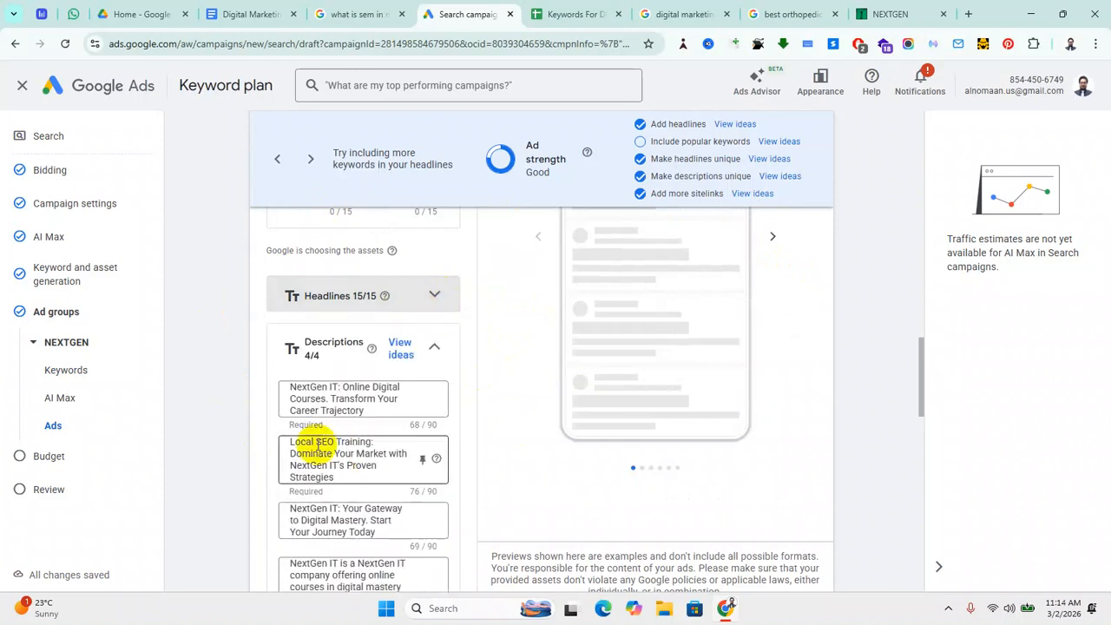
pyautogui.click(434, 352)
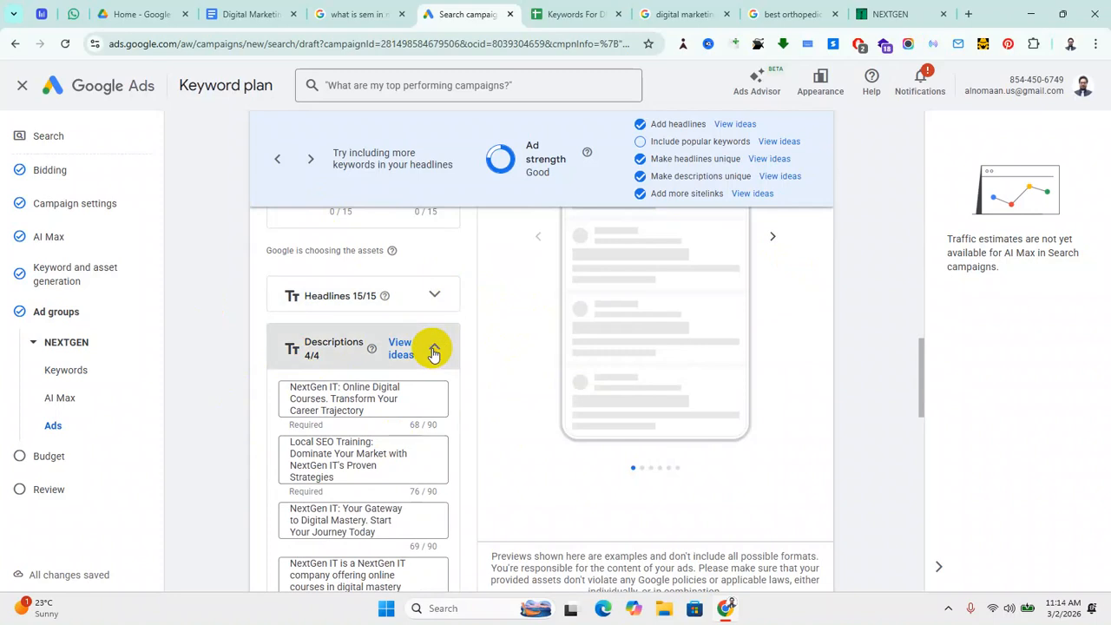
pyautogui.click(435, 297)
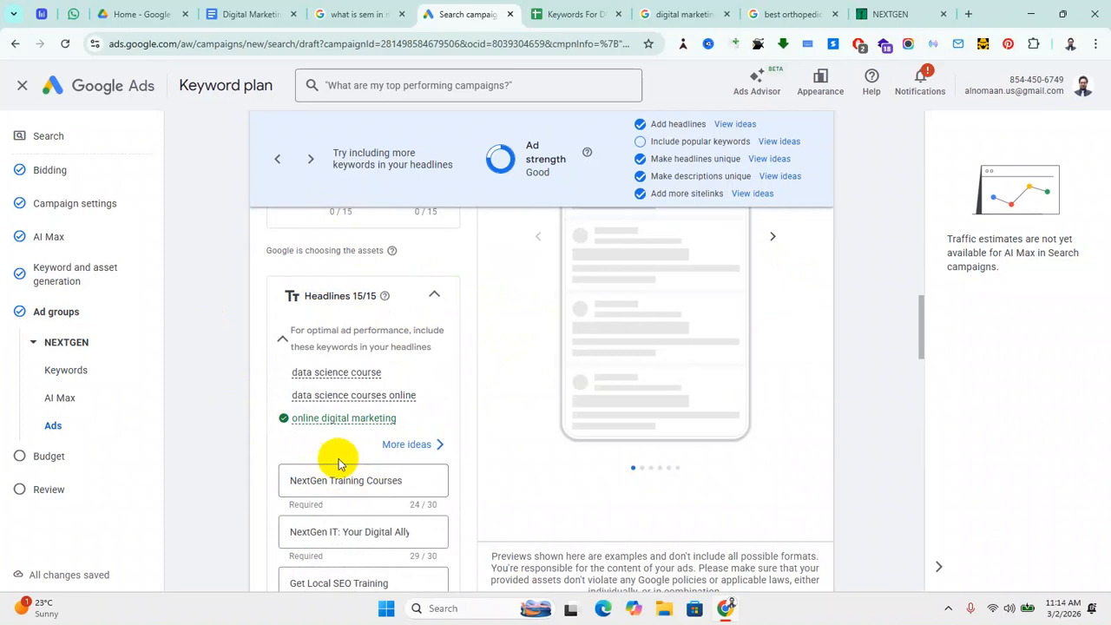
# Step: Select the headlines 'NextGen Training Courses' and 'NextGen IT: Your Digital Ally'
pyautogui.scroll(-2, 338, 464)
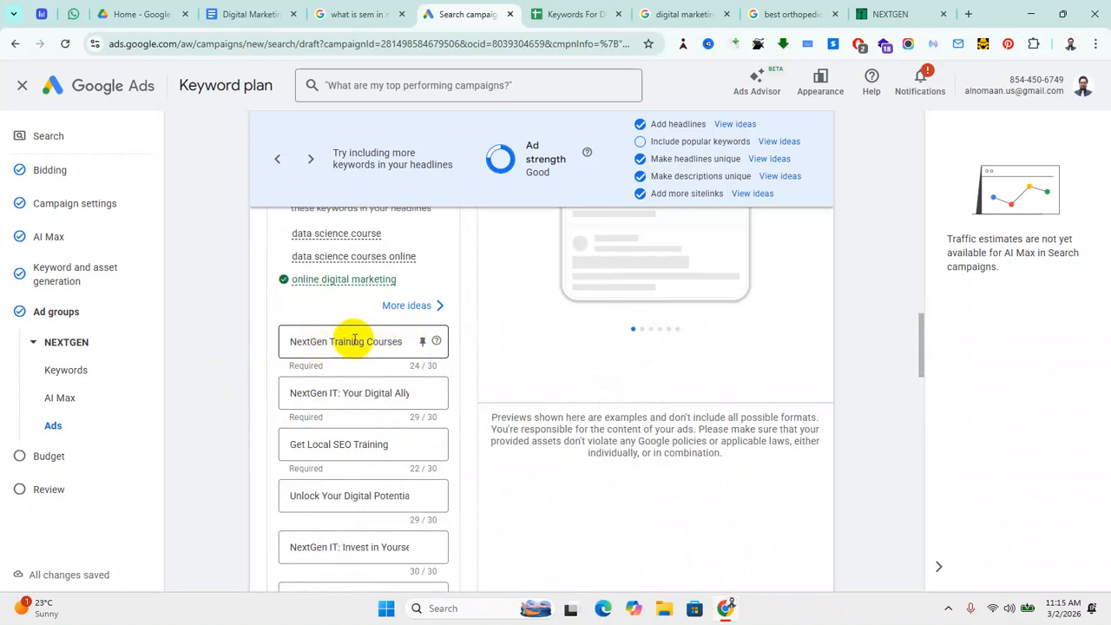
pyautogui.moveTo(296, 341); pyautogui.dragTo(421, 341)
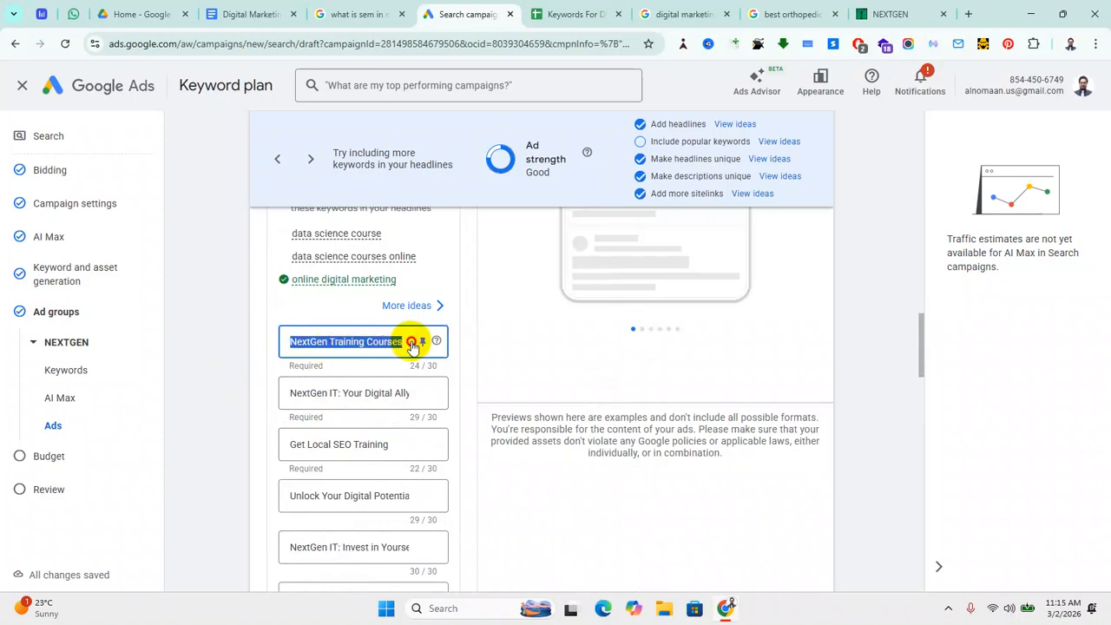
pyautogui.moveTo(290, 395); pyautogui.dragTo(422, 398)
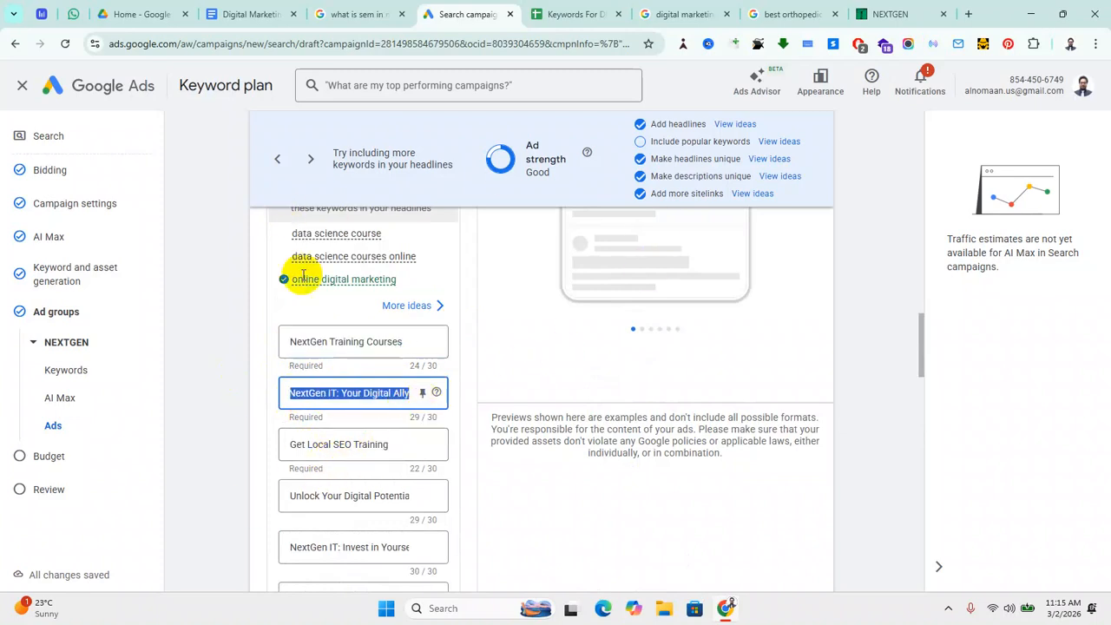
pyautogui.scroll(4, 629, 358)
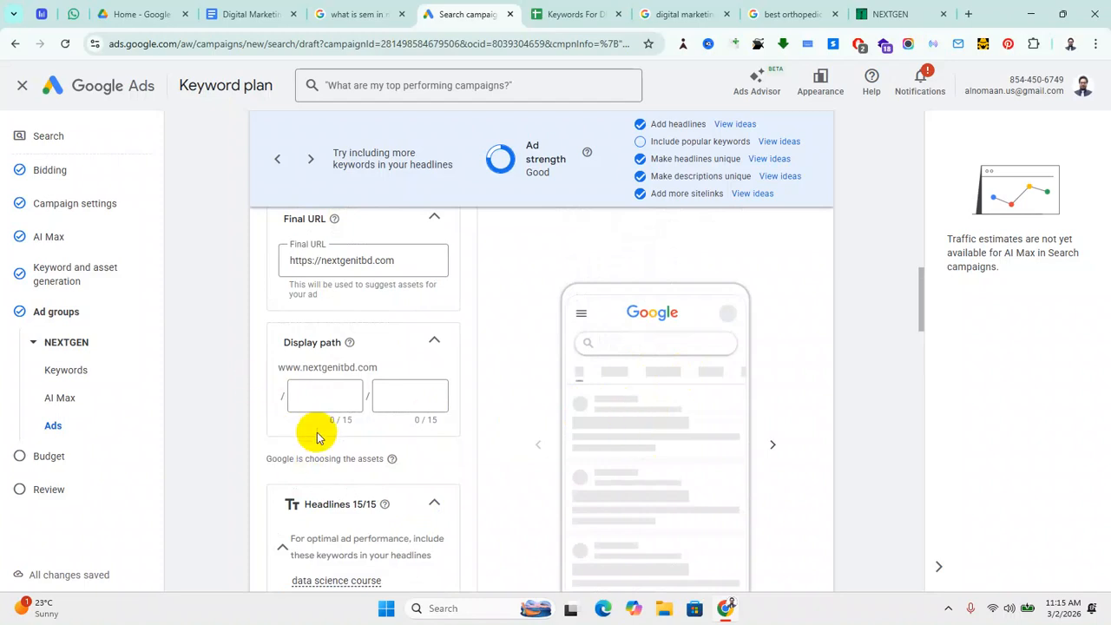
# Step: Expand Descriptions 4/4, select the second description's text, and scroll toward Business name and Sitelinks
pyautogui.scroll(-5, 397, 504)
pyautogui.scroll(-6, 363, 422)
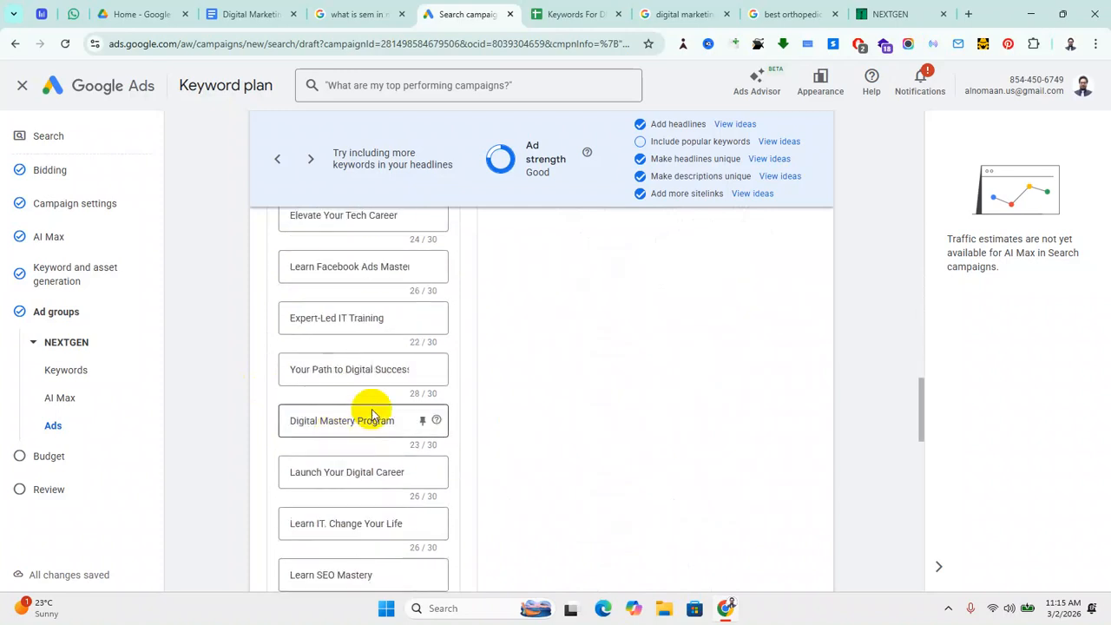
pyautogui.scroll(-2, 383, 419)
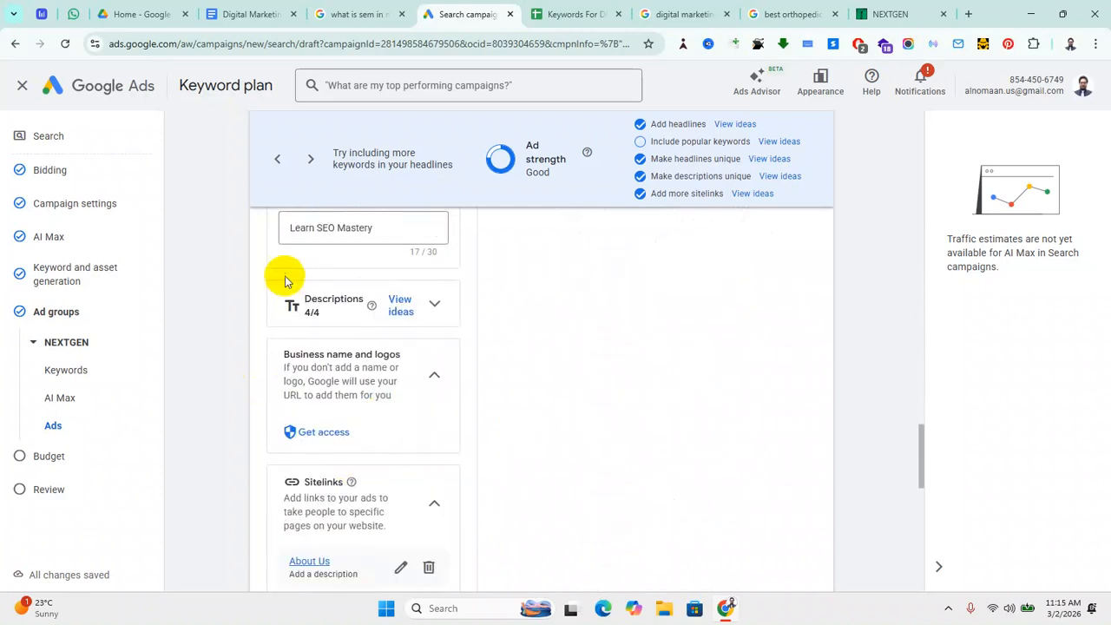
pyautogui.click(434, 308)
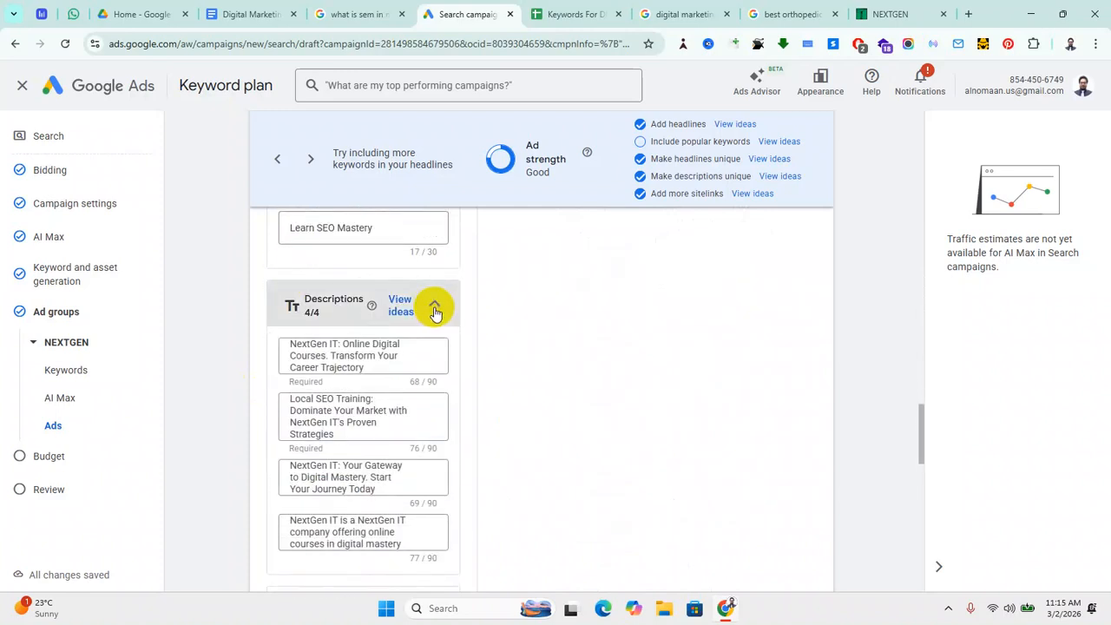
pyautogui.click(357, 435)
pyautogui.moveTo(346, 435); pyautogui.dragTo(282, 405)
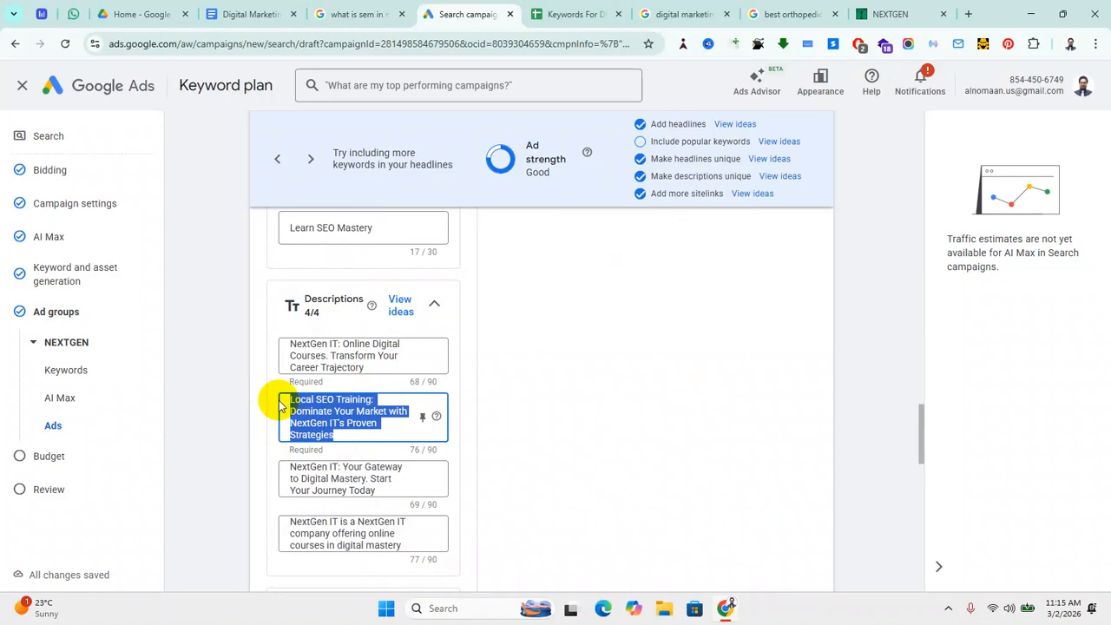
pyautogui.scroll(-4, 291, 377)
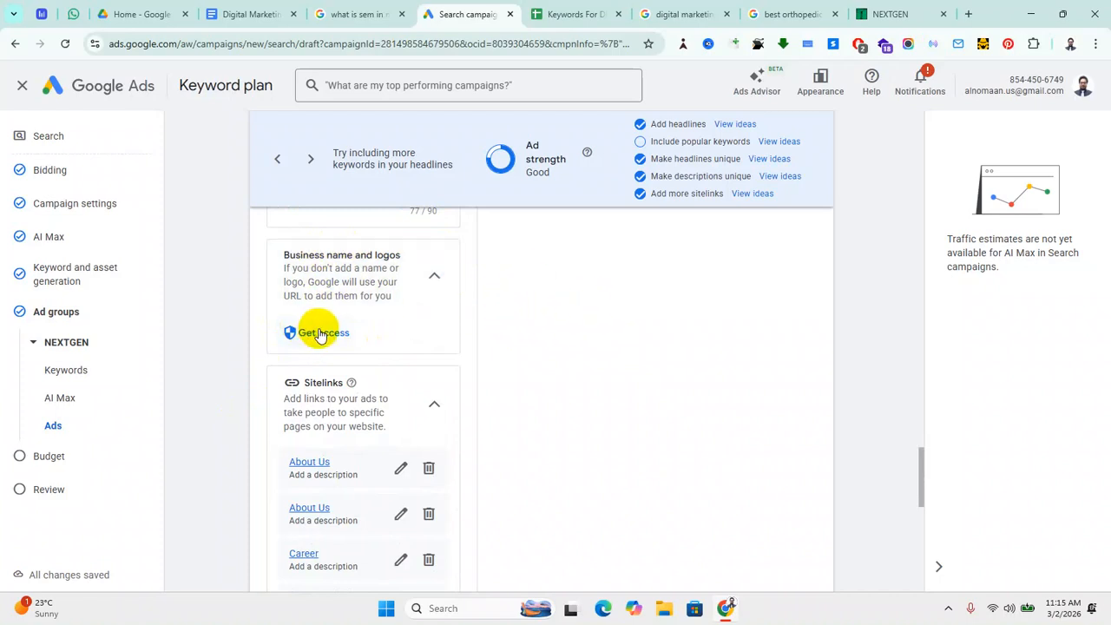
# Step: Show the additional asset types and expand the Structured snippets option
pyautogui.scroll(-6, 391, 397)
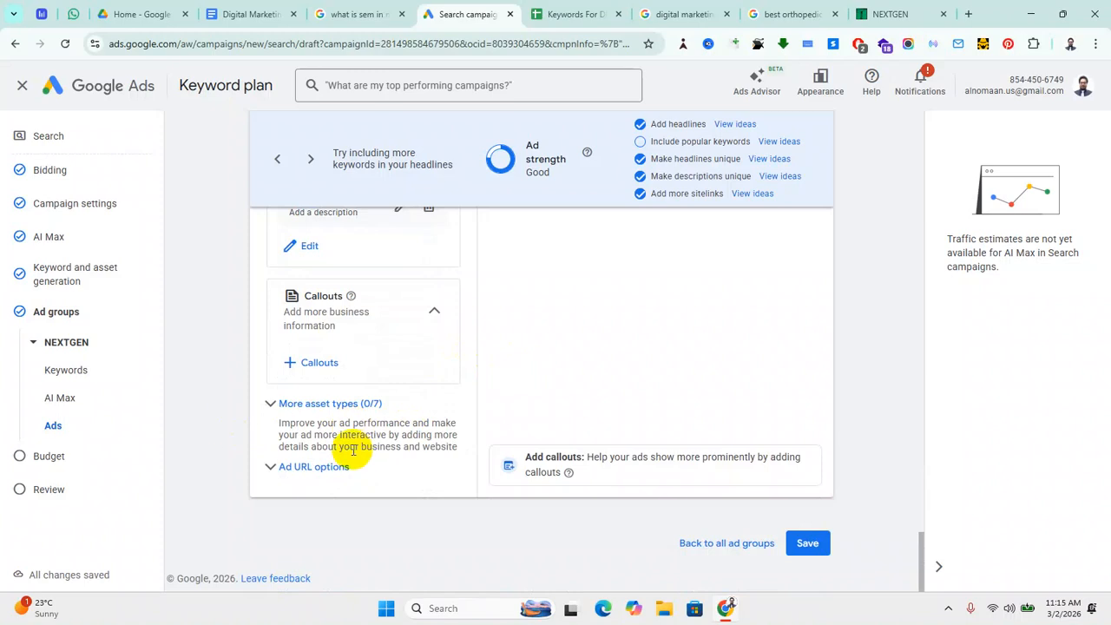
pyautogui.click(274, 406)
pyautogui.scroll(-2, 347, 425)
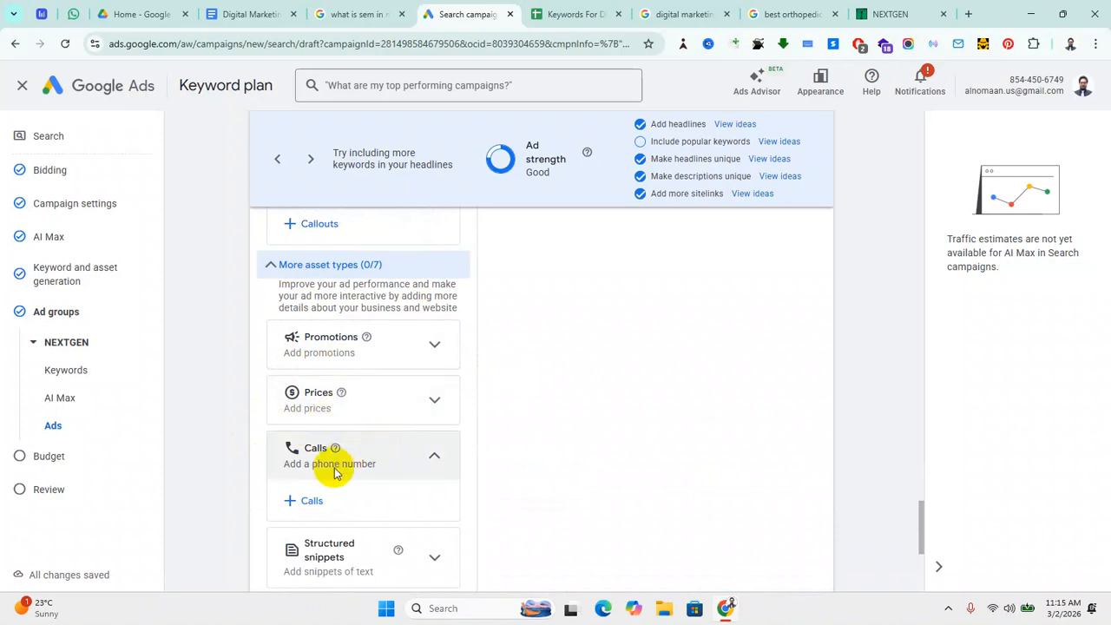
pyautogui.scroll(-3, 377, 443)
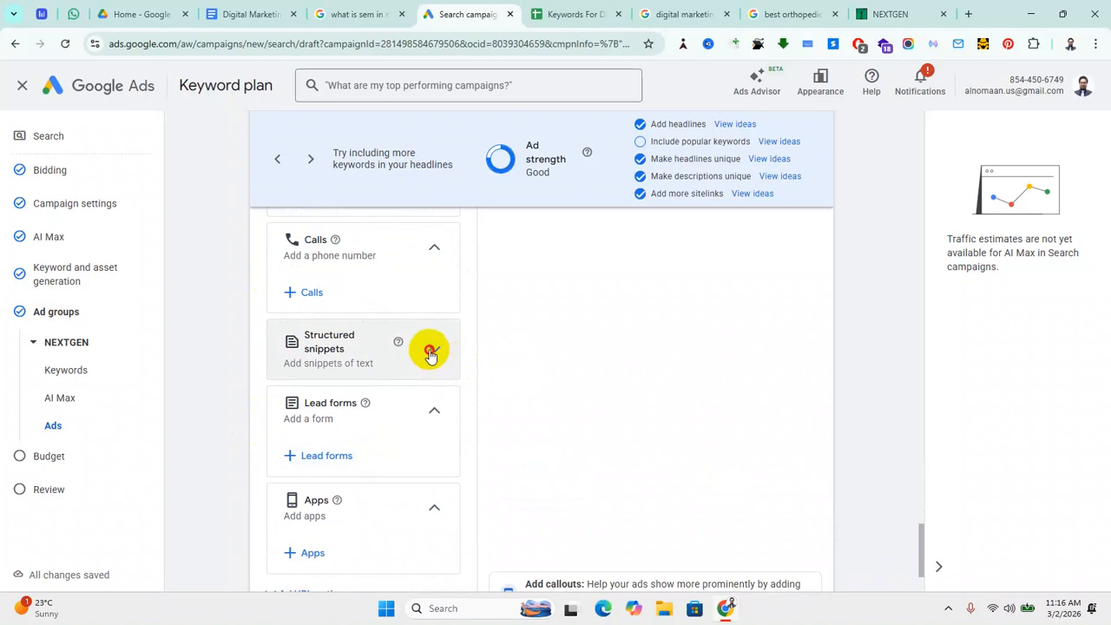
pyautogui.click(429, 351)
pyautogui.scroll(-2, 390, 445)
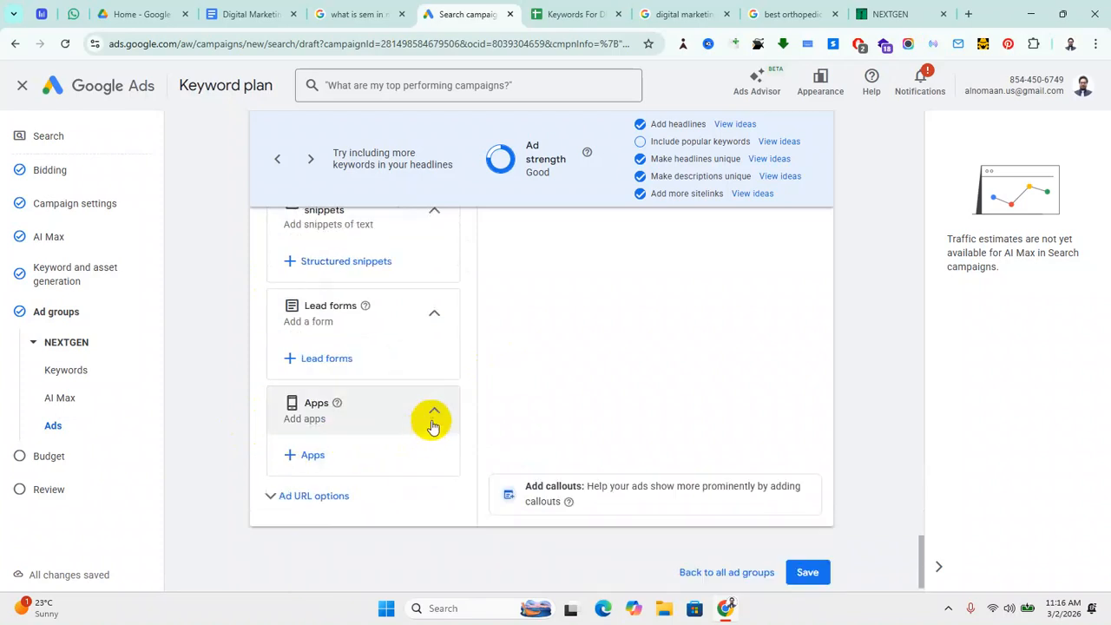
pyautogui.scroll(-1, 367, 465)
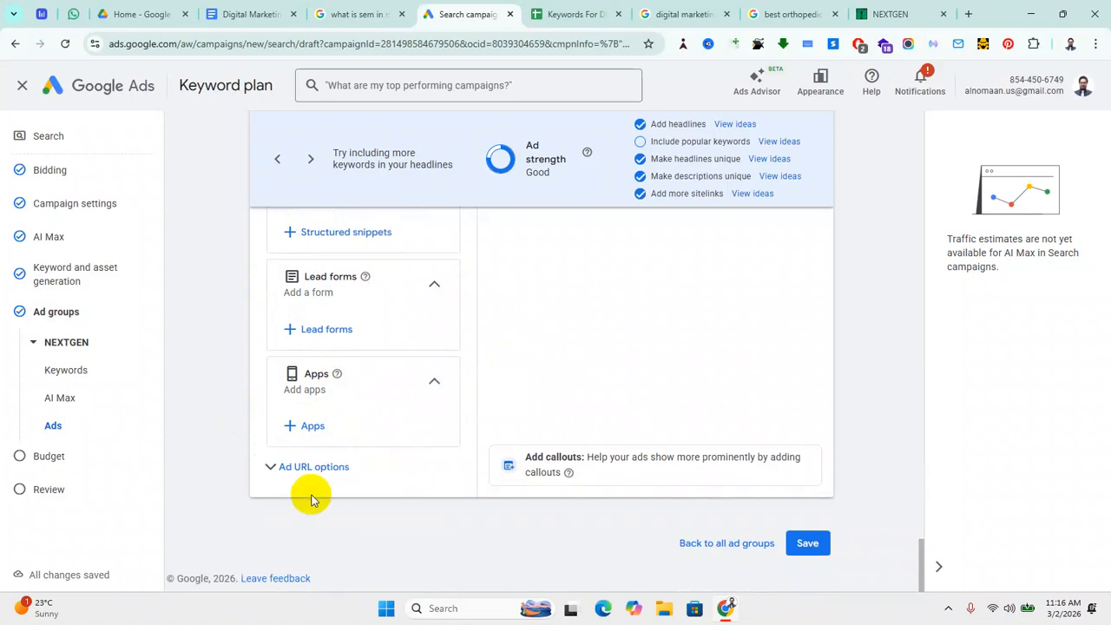
# Step: Expand Ad URL options and save the finished NEXTGEN ad
pyautogui.click(274, 468)
pyautogui.scroll(-3, 434, 451)
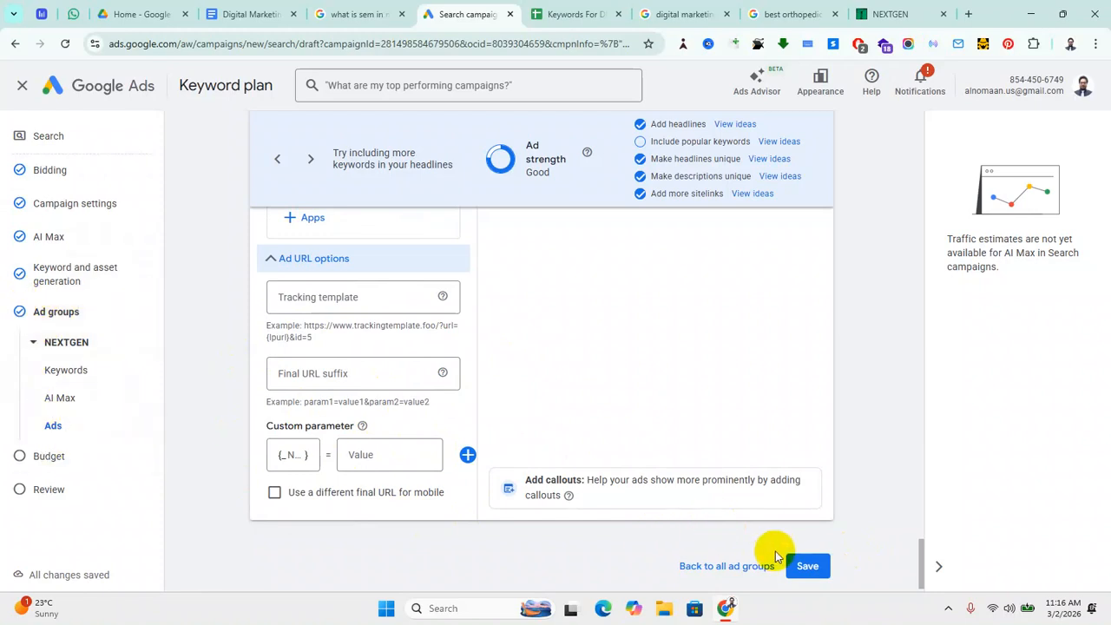
pyautogui.click(807, 566)
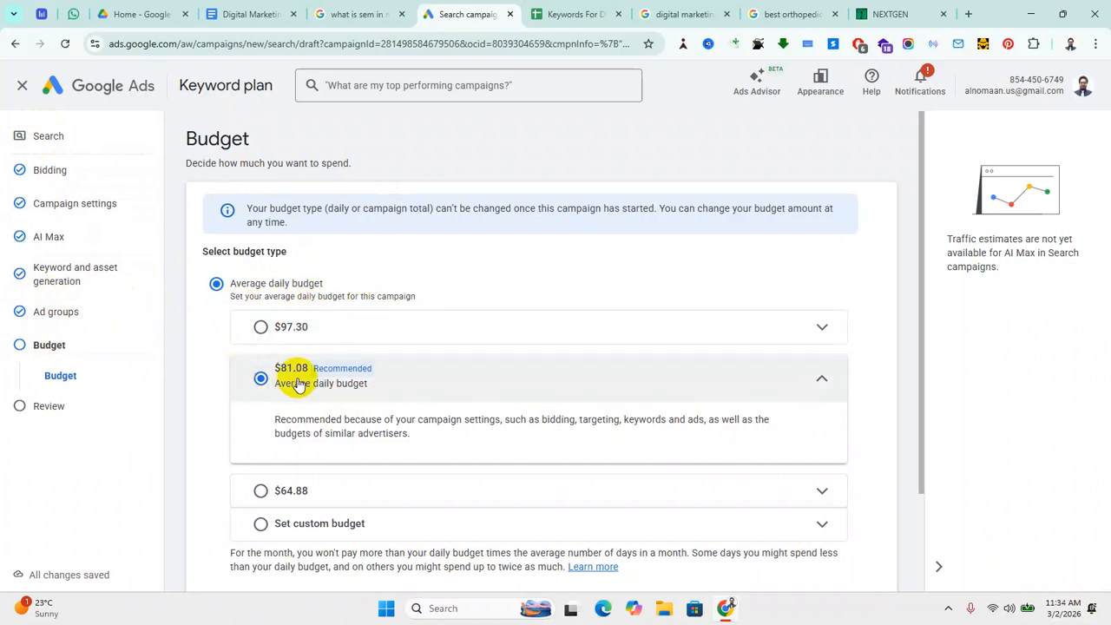
# Step: Choose Set custom budget and replace 81.08 with a $100.00 average daily budget
pyautogui.scroll(-1, 286, 447)
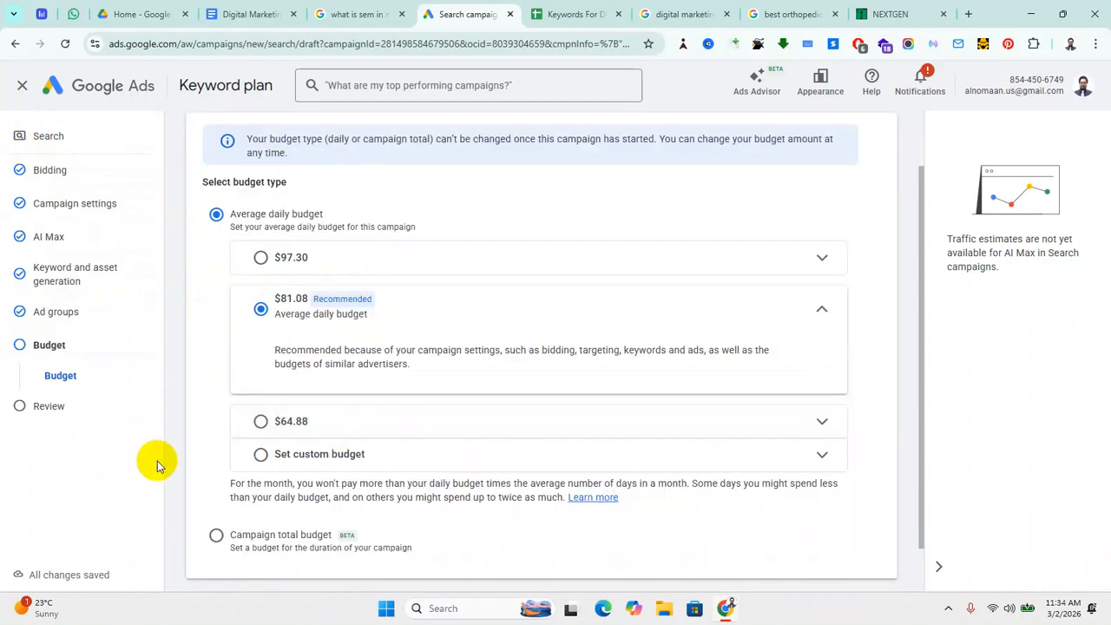
pyautogui.click(356, 456)
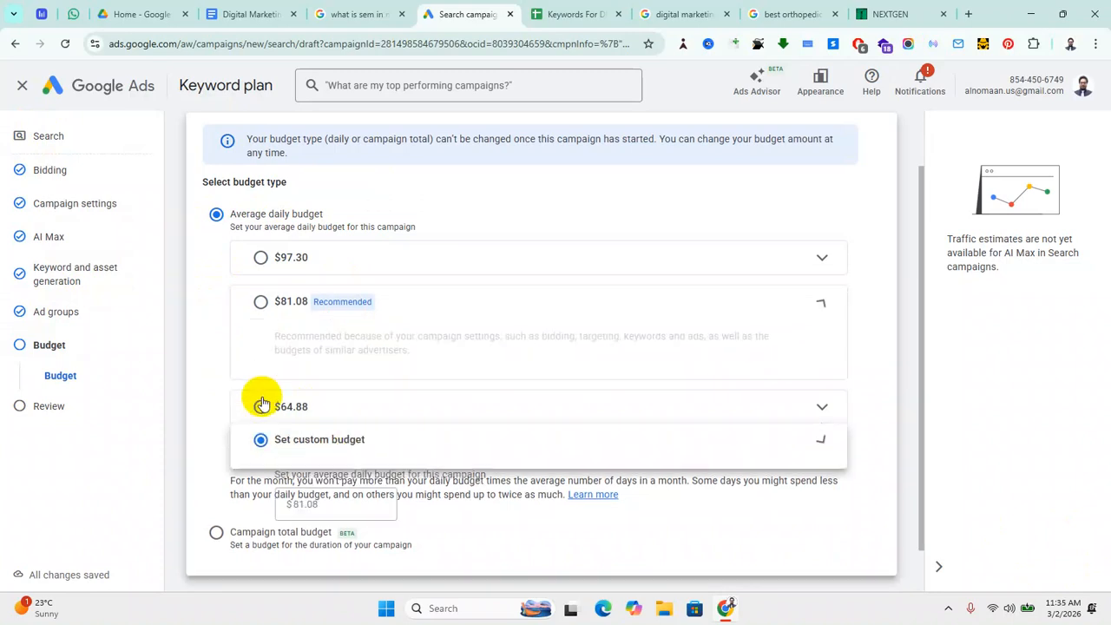
pyautogui.doubleClick(329, 434)
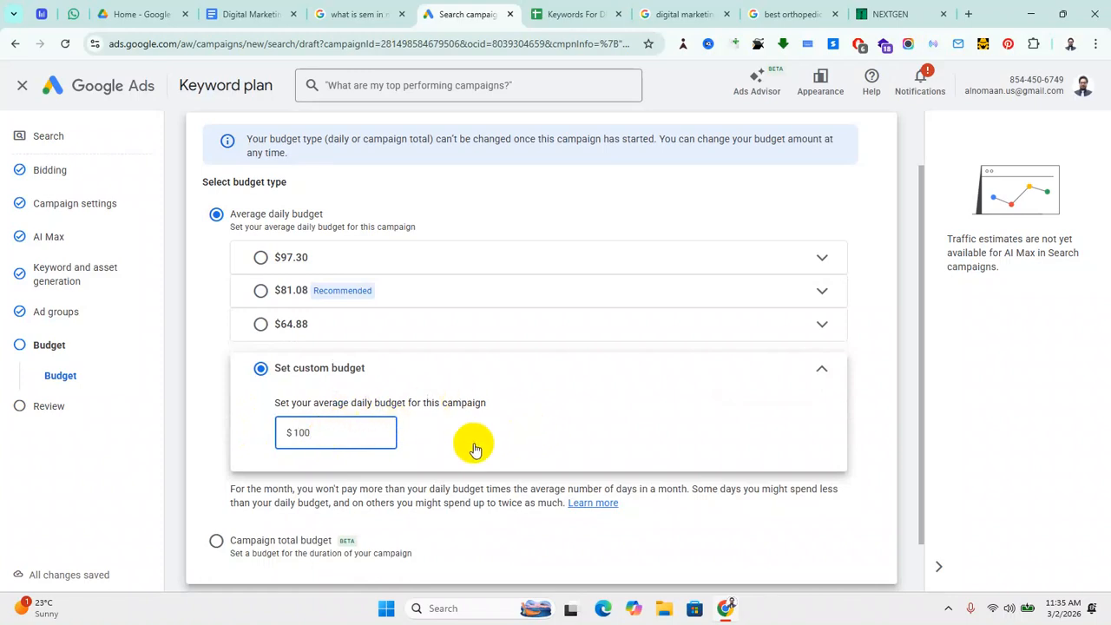
pyautogui.click(531, 464)
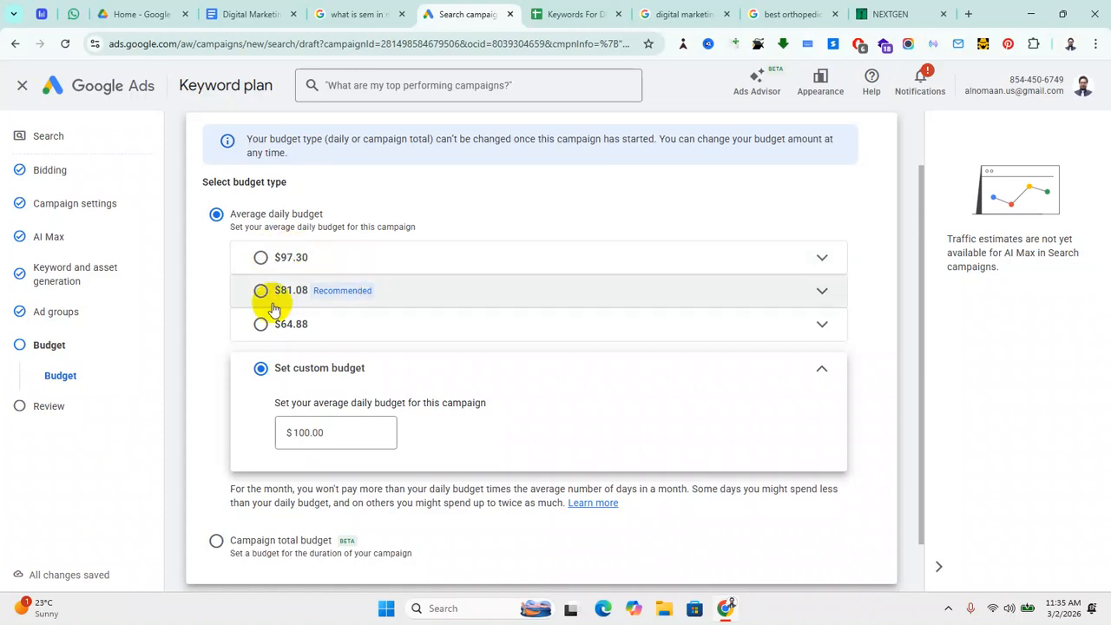
pyautogui.scroll(-1, 651, 464)
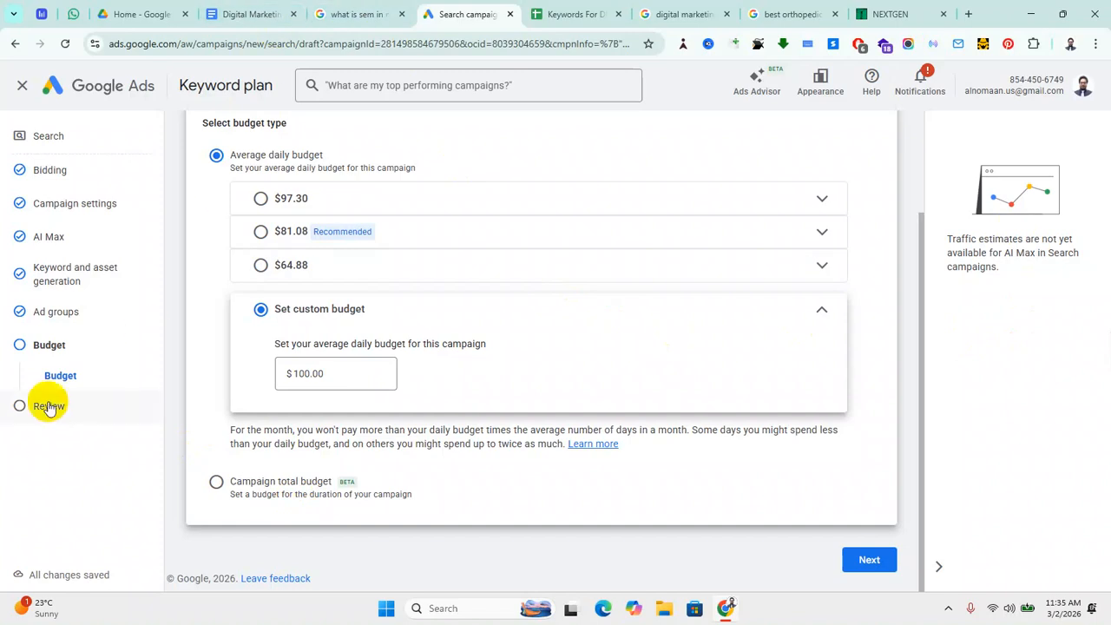
# Step: Go on to the Review page and cancel the 'Confirm it's you' identity prompt
pyautogui.click(864, 556)
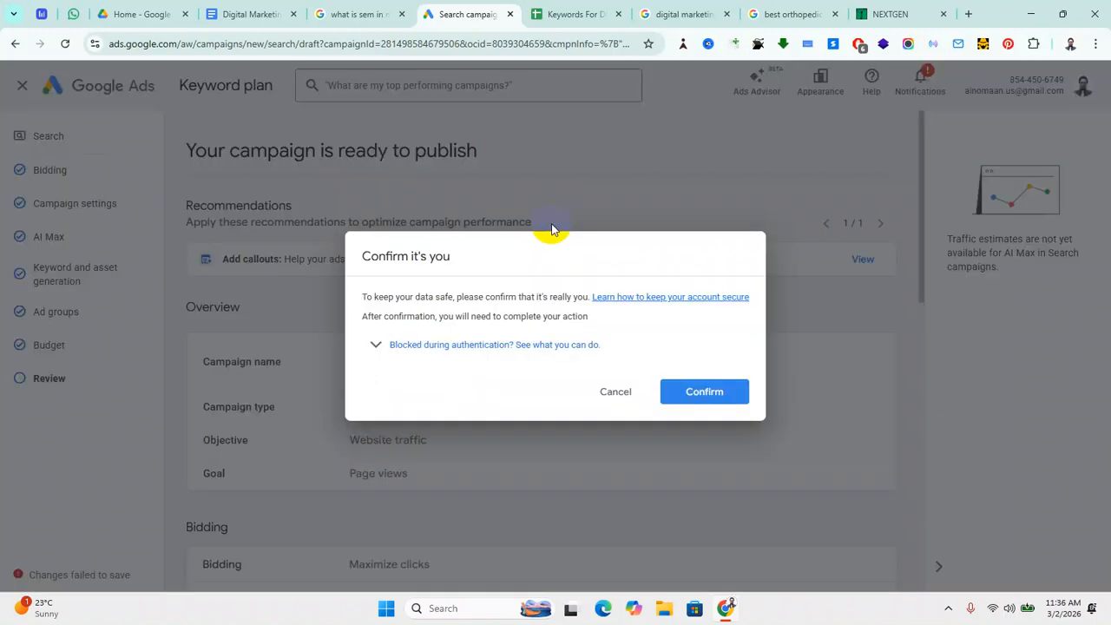
pyautogui.click(613, 394)
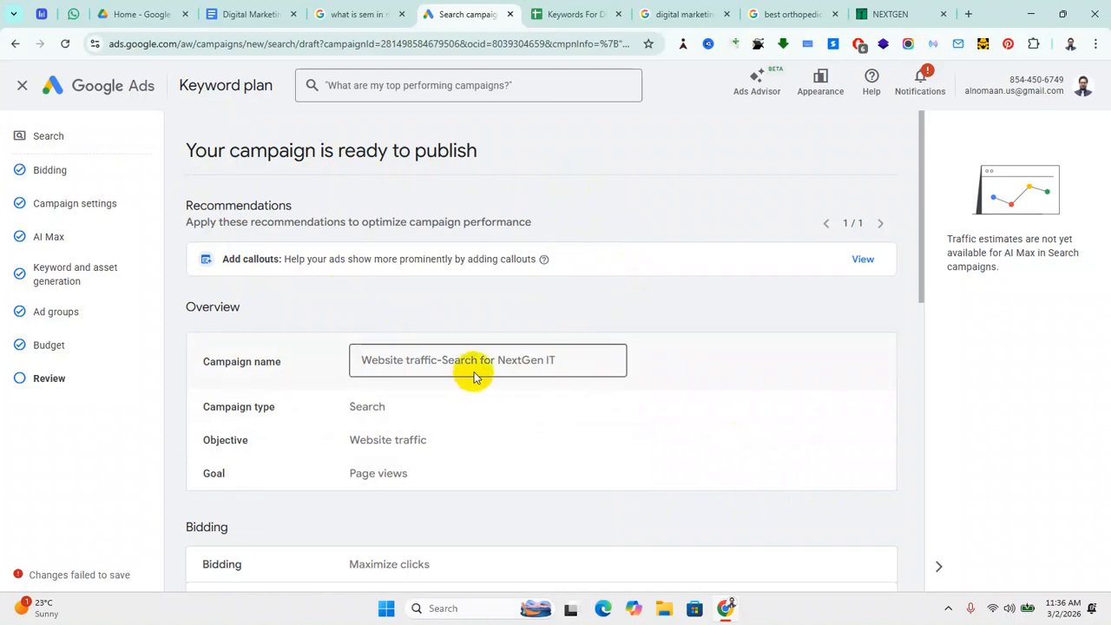
pyautogui.scroll(-2, 471, 378)
pyautogui.scroll(1, 477, 356)
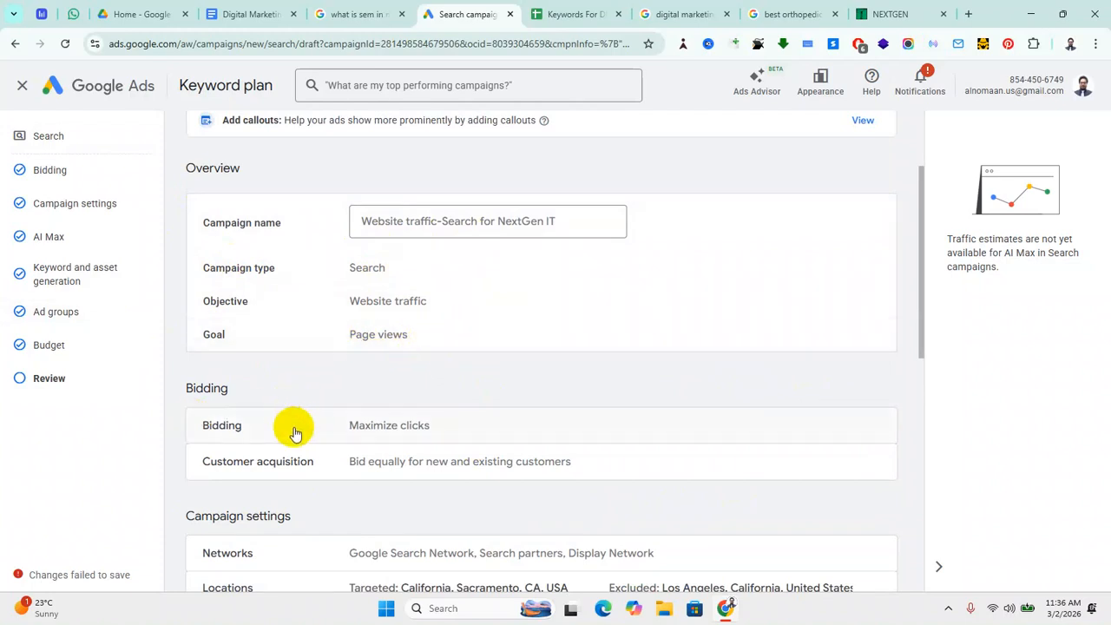
pyautogui.scroll(-2, 271, 434)
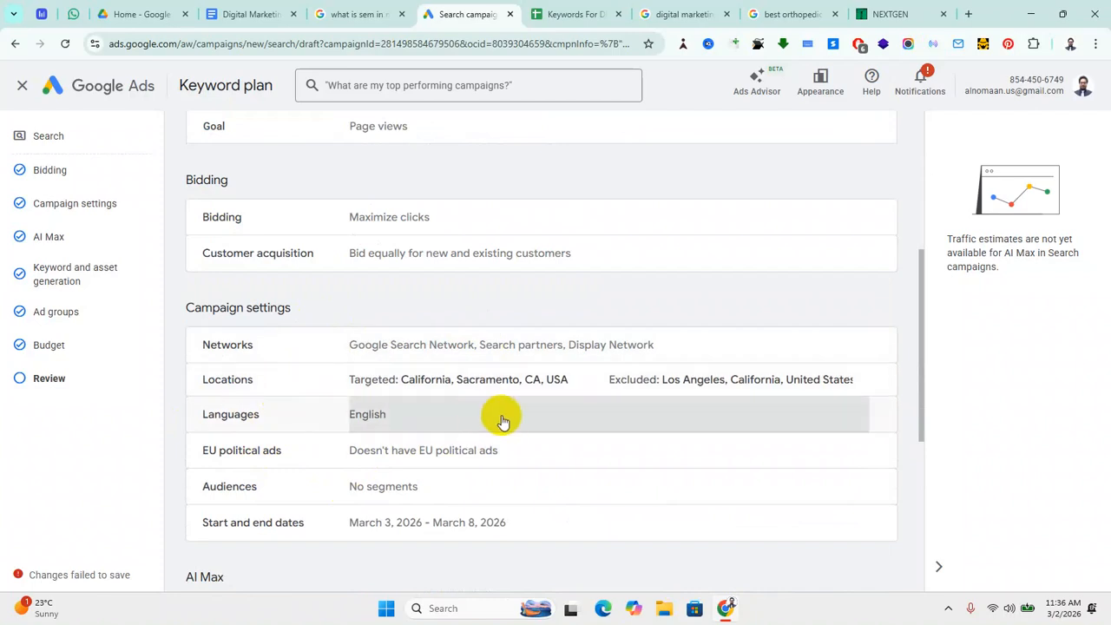
pyautogui.scroll(-2, 512, 421)
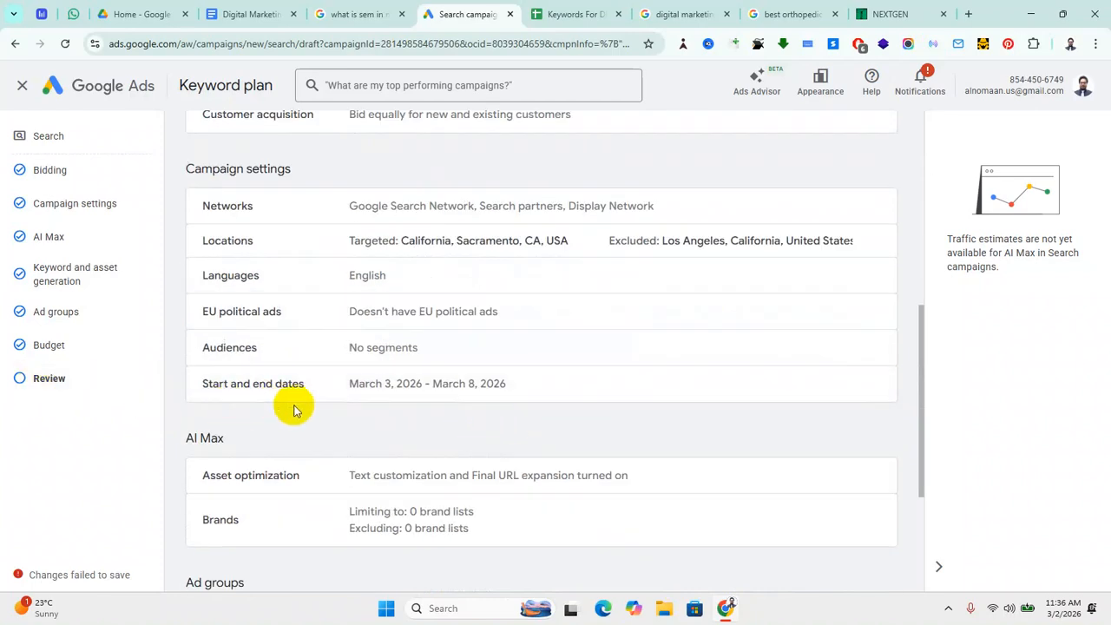
pyautogui.scroll(-2, 404, 416)
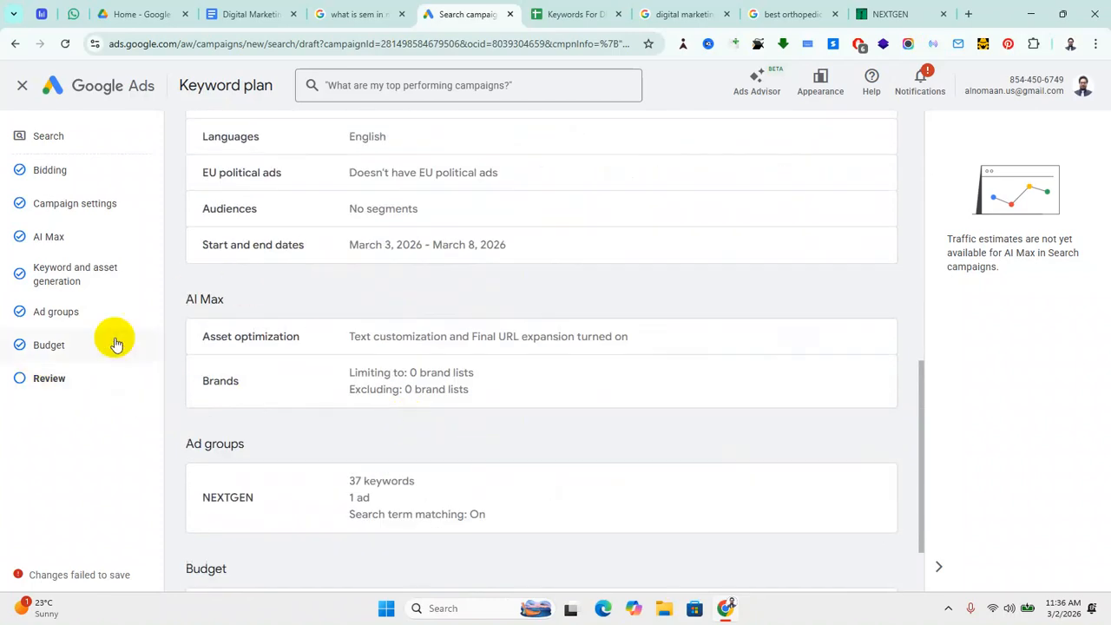
pyautogui.scroll(-1, 434, 441)
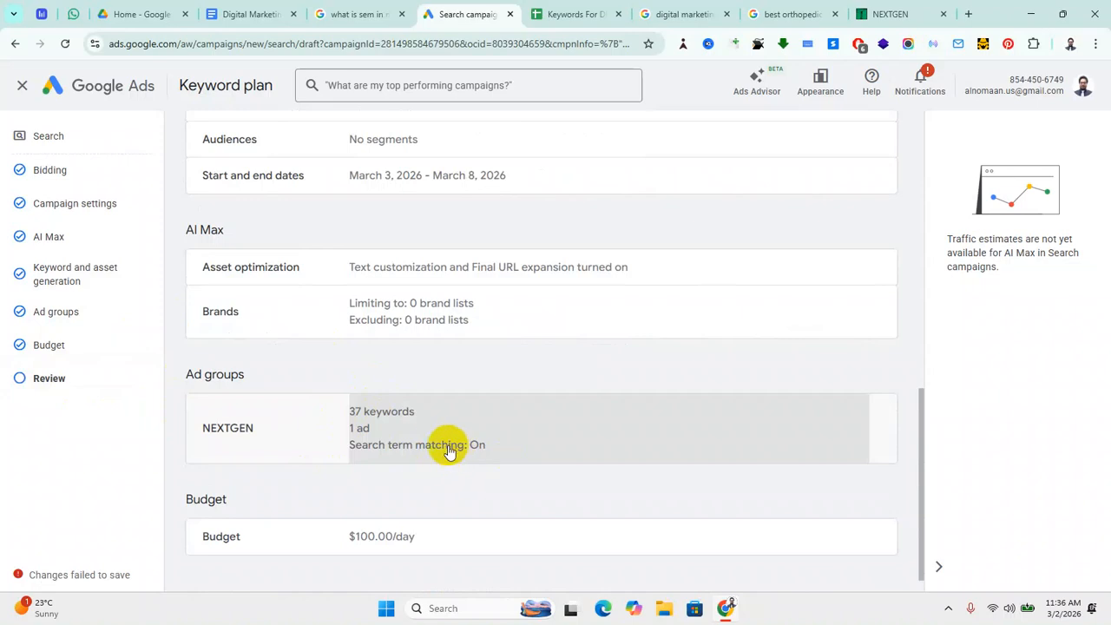
pyautogui.scroll(-1, 438, 444)
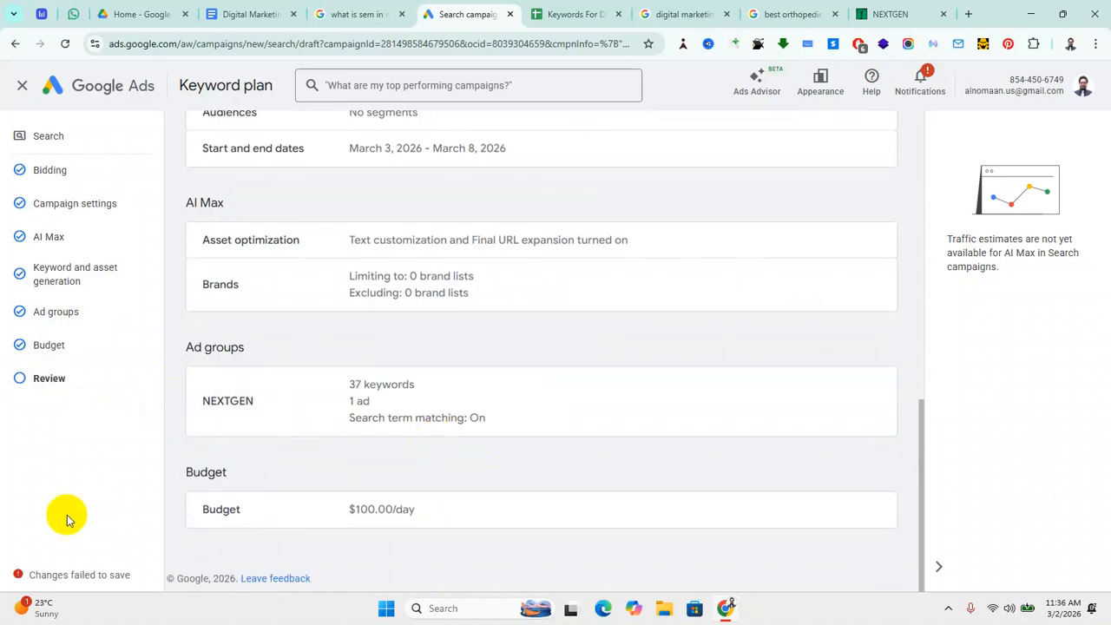
pyautogui.scroll(8, 439, 512)
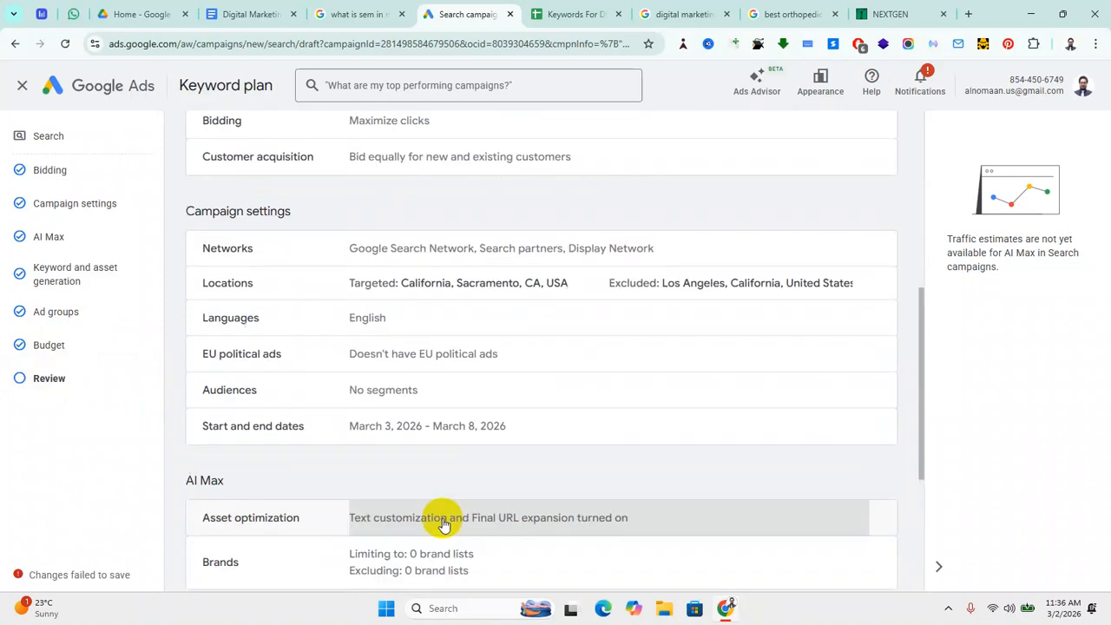
pyautogui.scroll(-8, 442, 512)
pyautogui.scroll(1, 451, 521)
pyautogui.scroll(-1, 439, 513)
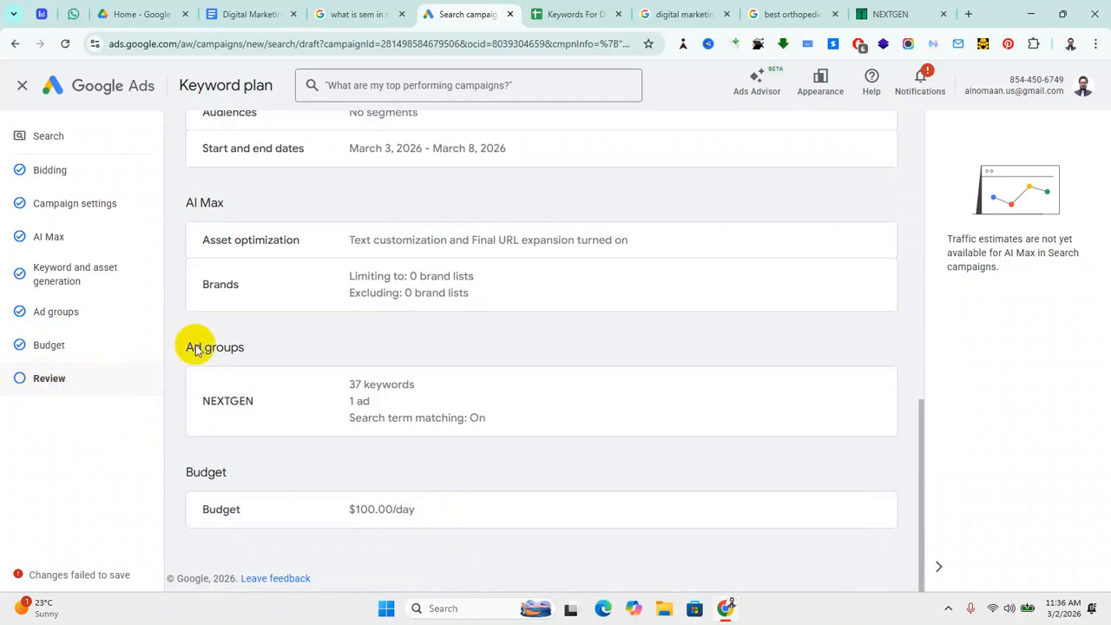
pyautogui.scroll(8, 404, 429)
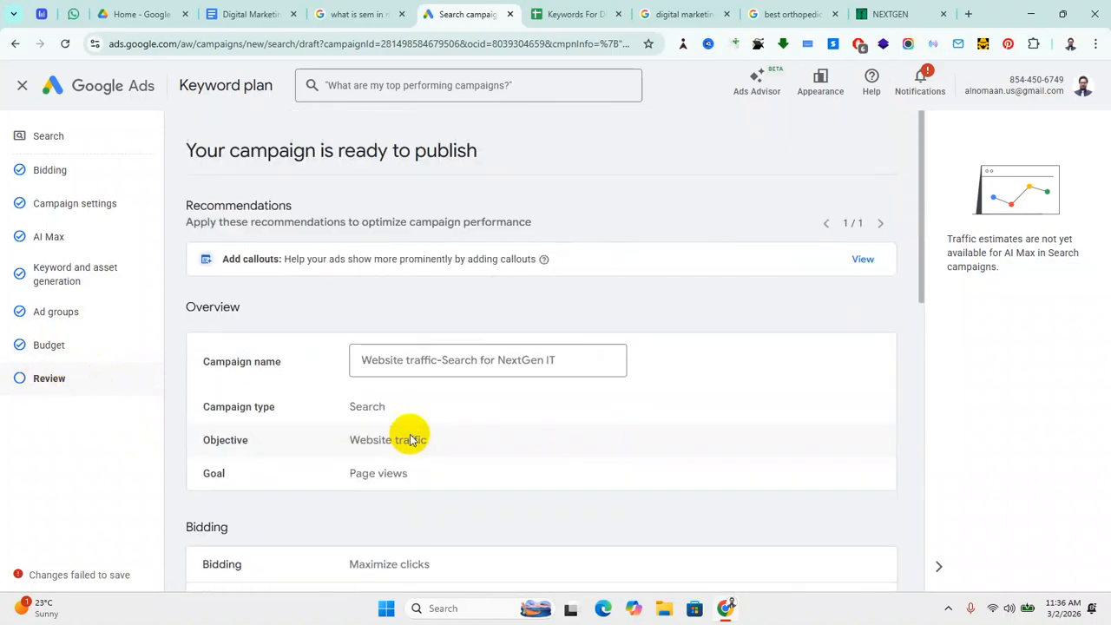
pyautogui.scroll(-3, 406, 434)
pyautogui.scroll(3, 408, 443)
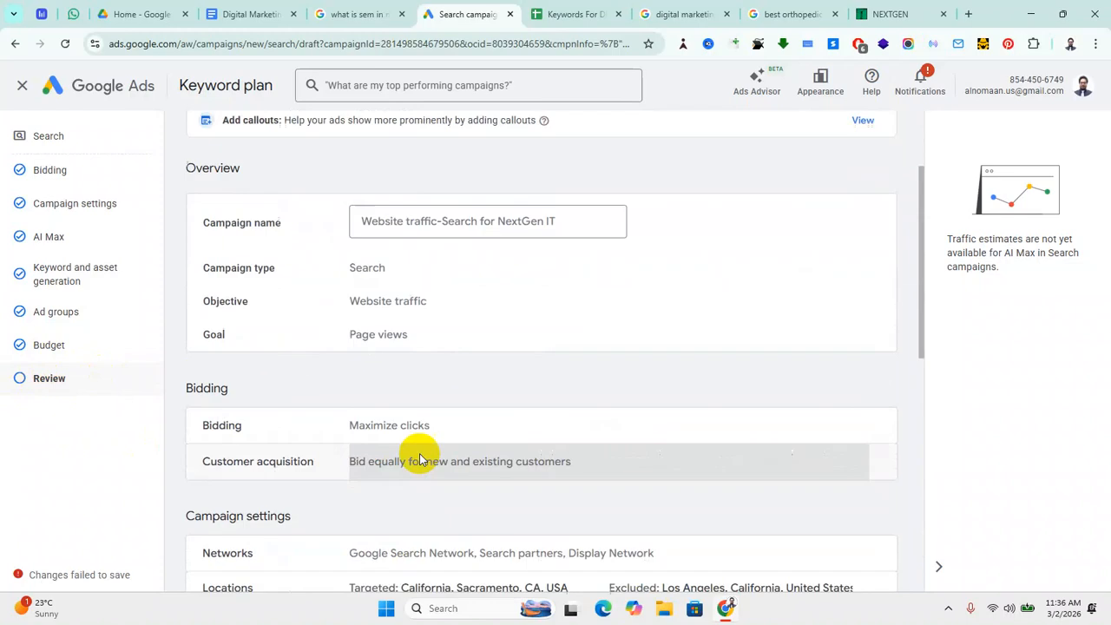
pyautogui.scroll(-2, 424, 454)
pyautogui.scroll(3, 423, 454)
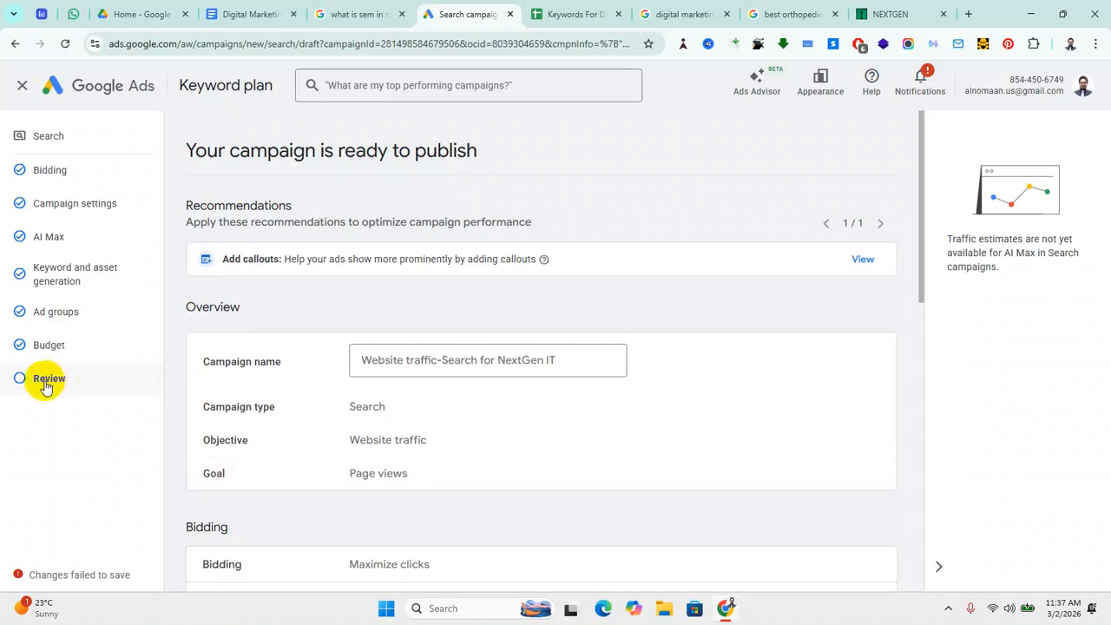
pyautogui.scroll(-1, 555, 360)
pyautogui.scroll(1, 555, 360)
pyautogui.scroll(-10, 509, 426)
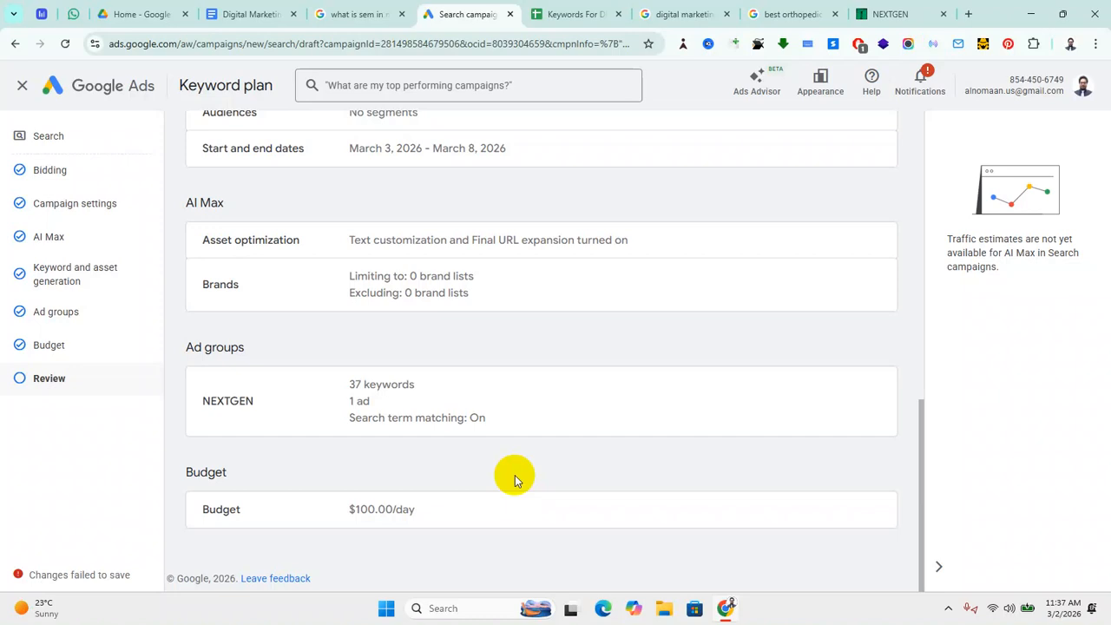
pyautogui.scroll(10, 454, 414)
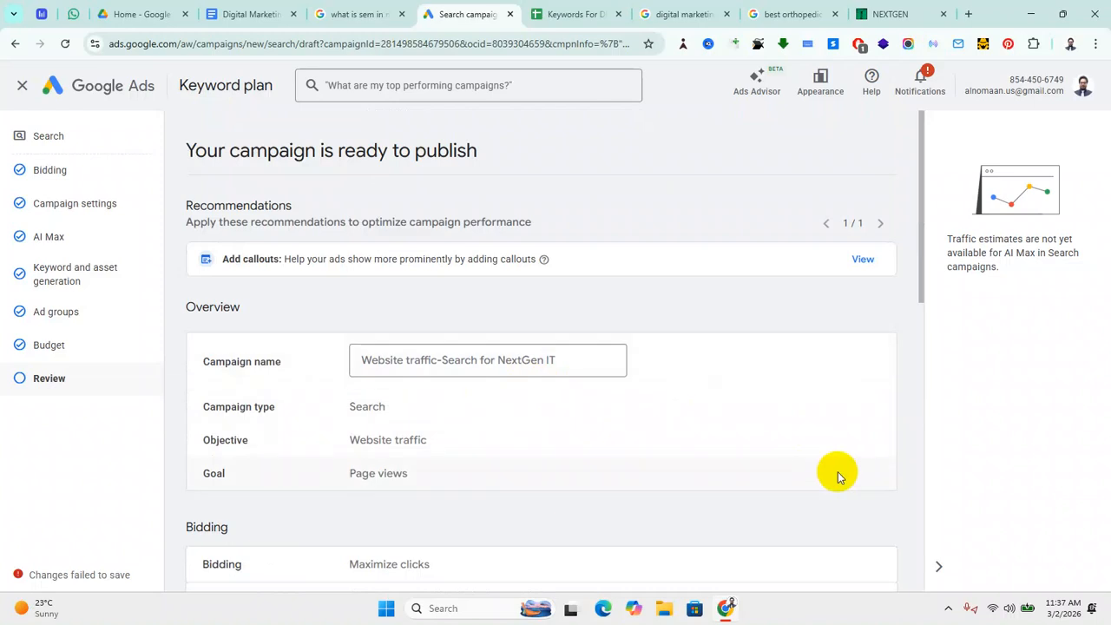